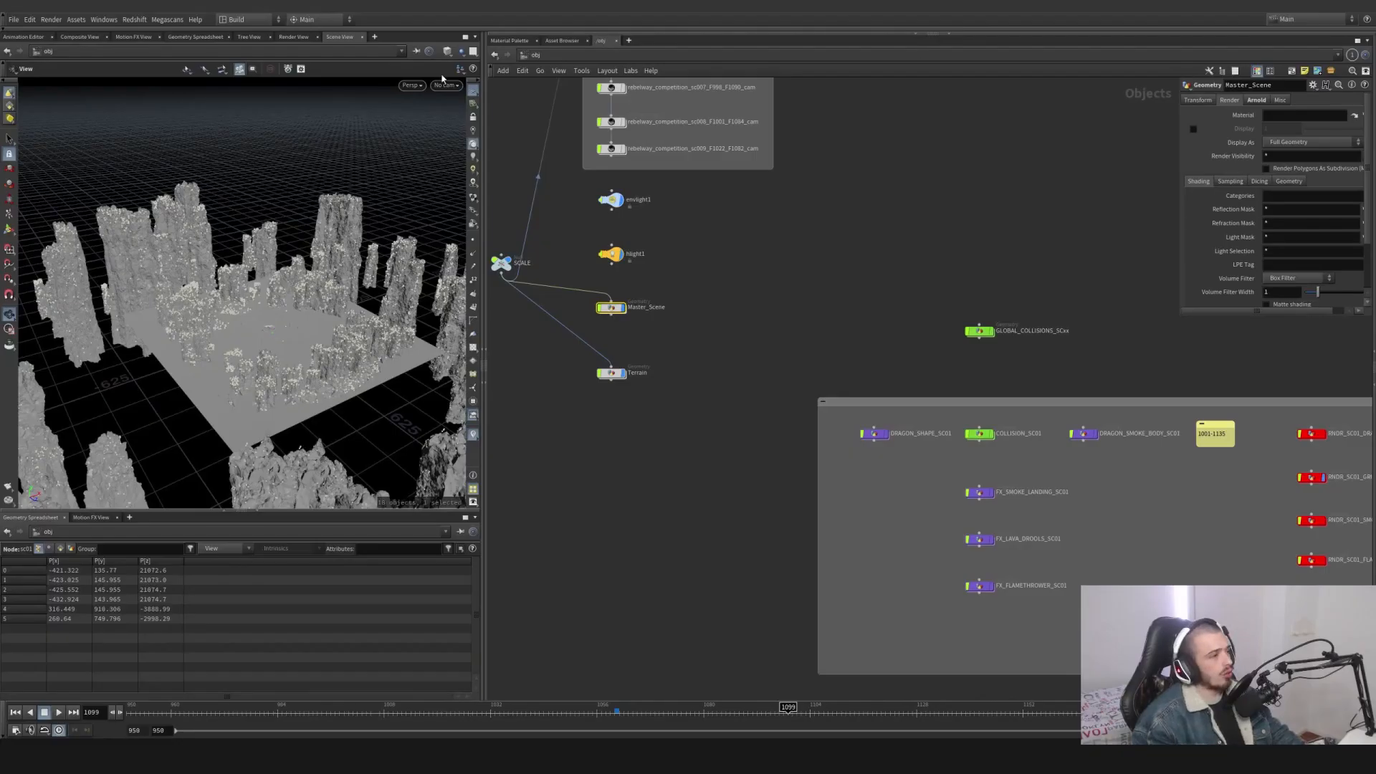
Look through the main camera of shot sc001 and scrub the animation to frame 1082.
{"action": "left_click", "coordinate": [445, 84]}
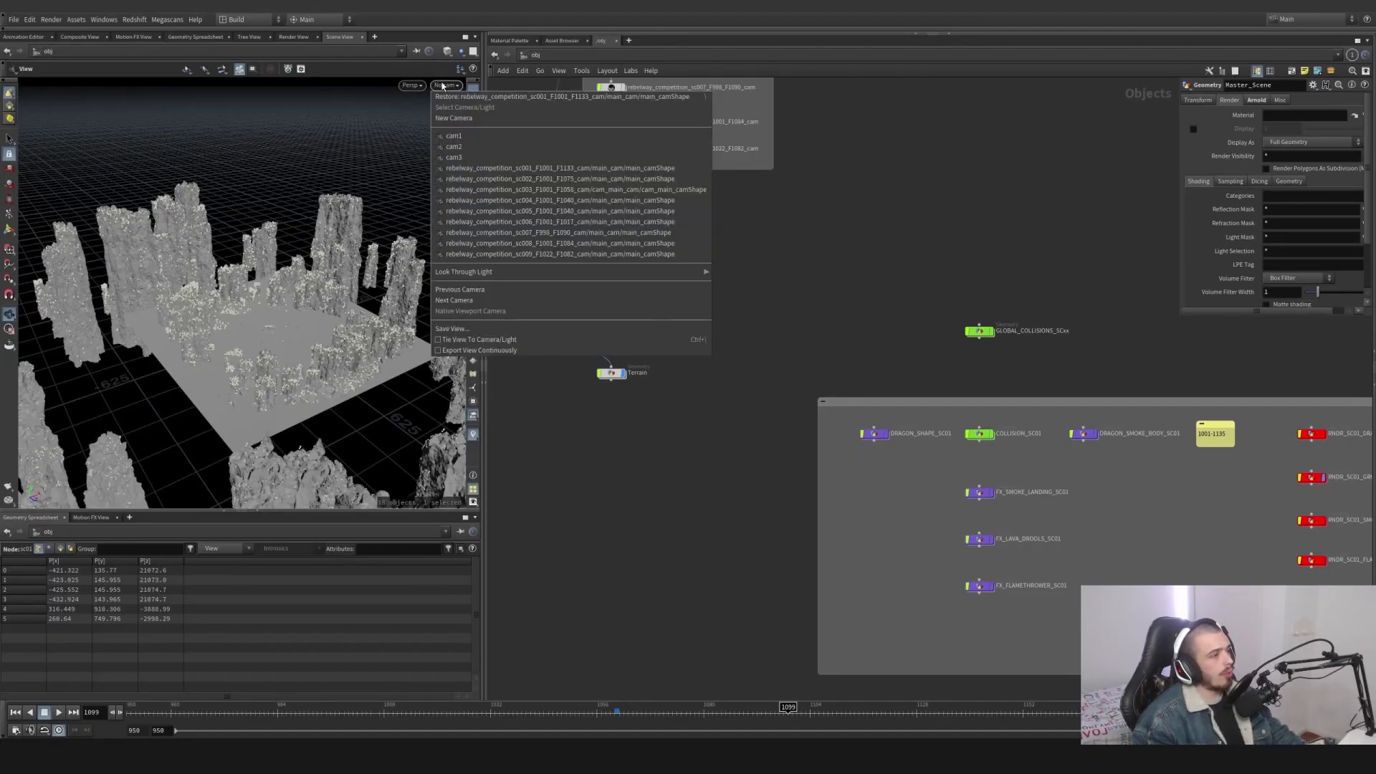
{"action": "left_click", "coordinate": [475, 171]}
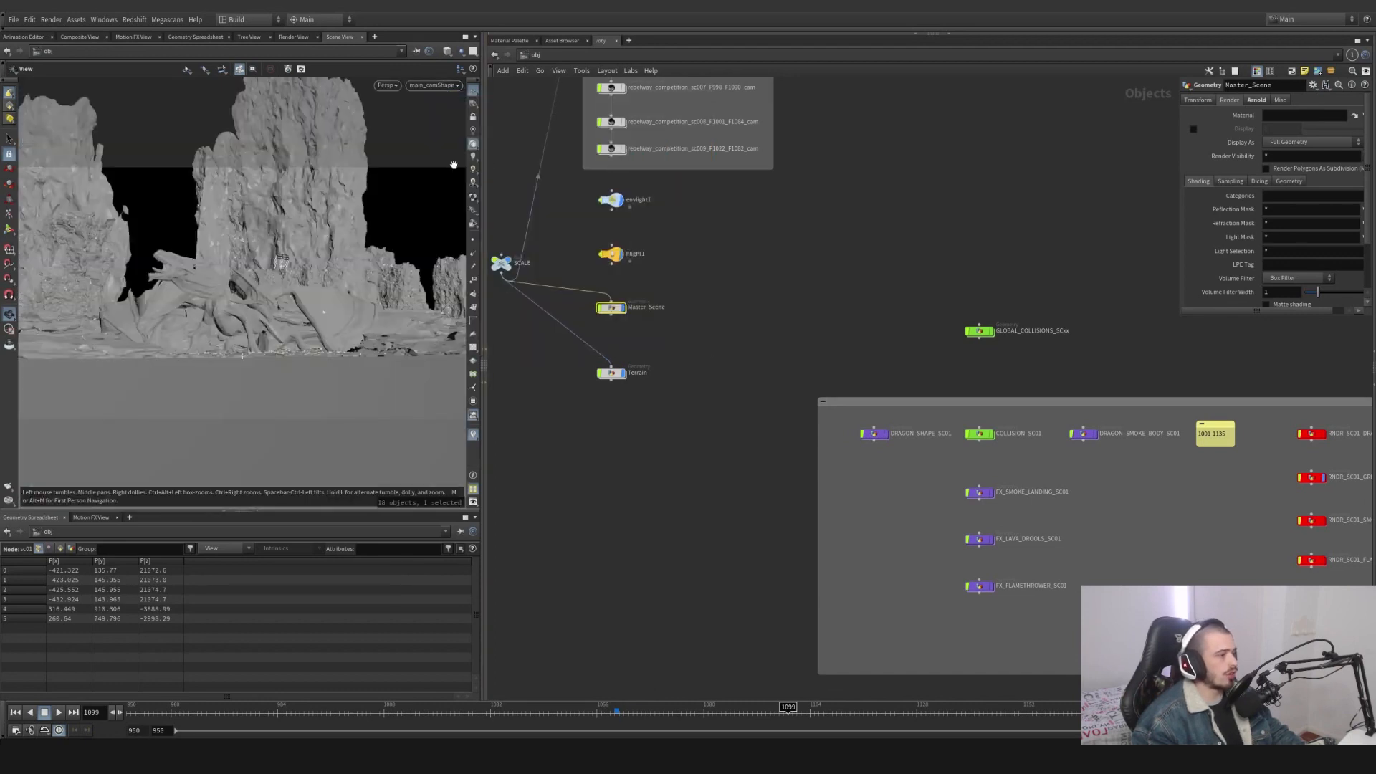
{"action": "scroll", "coordinate": [903, 230], "scroll_direction": "down", "scroll_amount": 2}
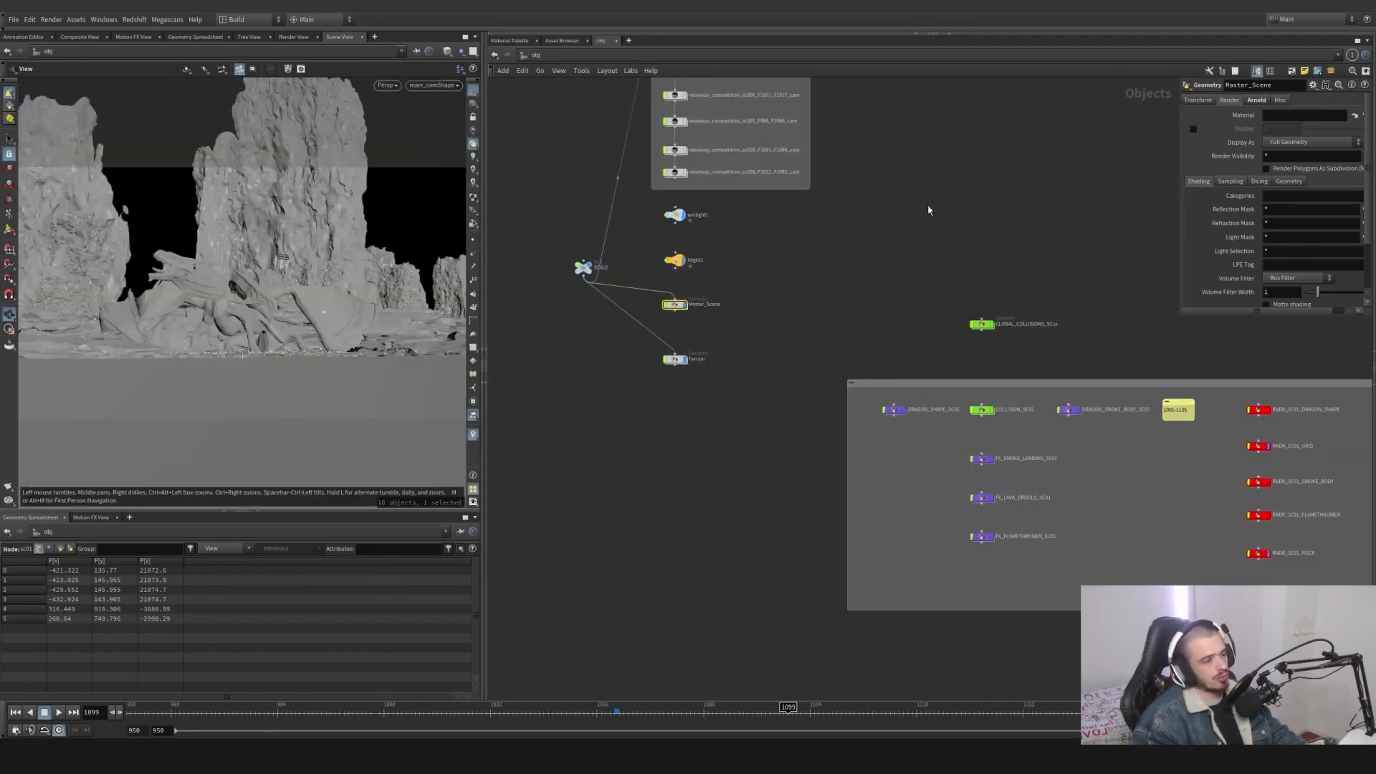
{"action": "left_click", "coordinate": [234, 710]}
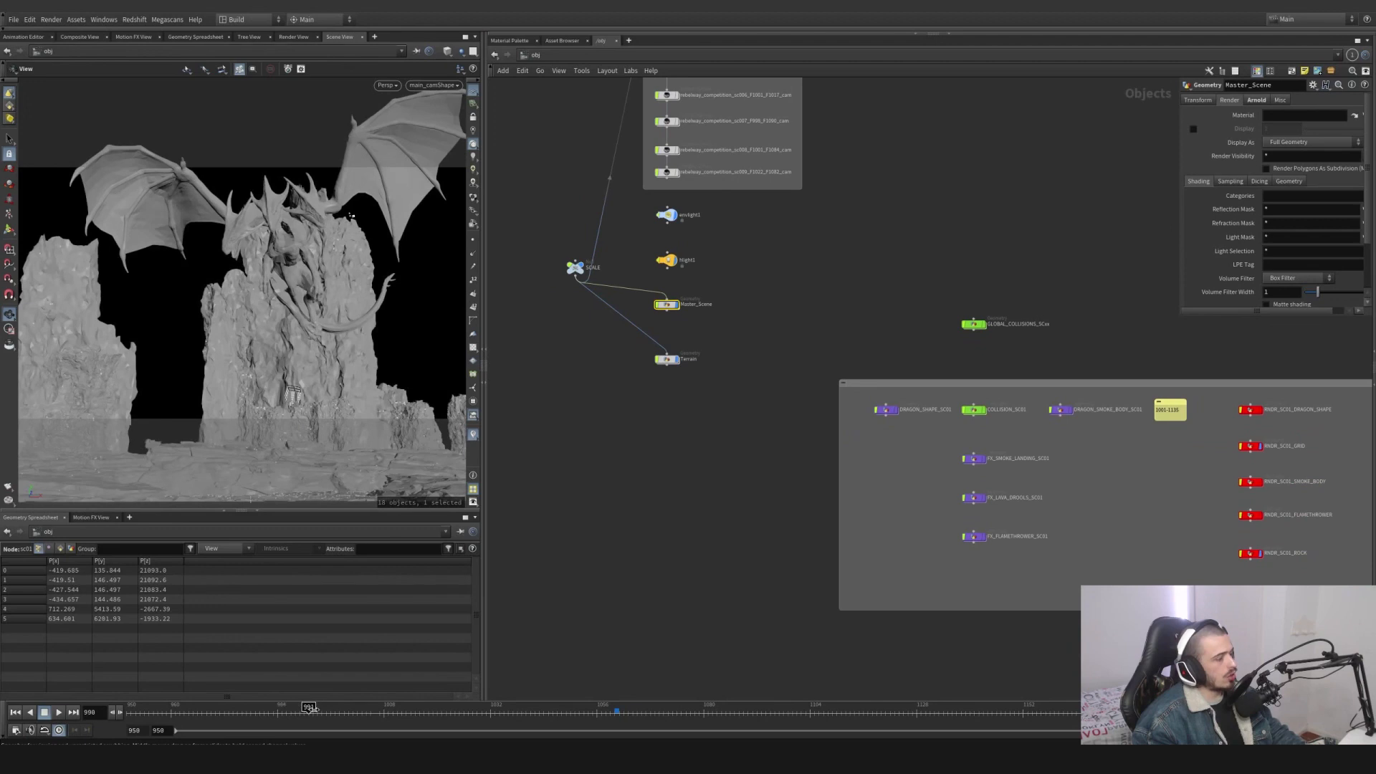
{"action": "left_click_drag", "start_coordinate": [313, 708], "coordinate": [713, 694]}
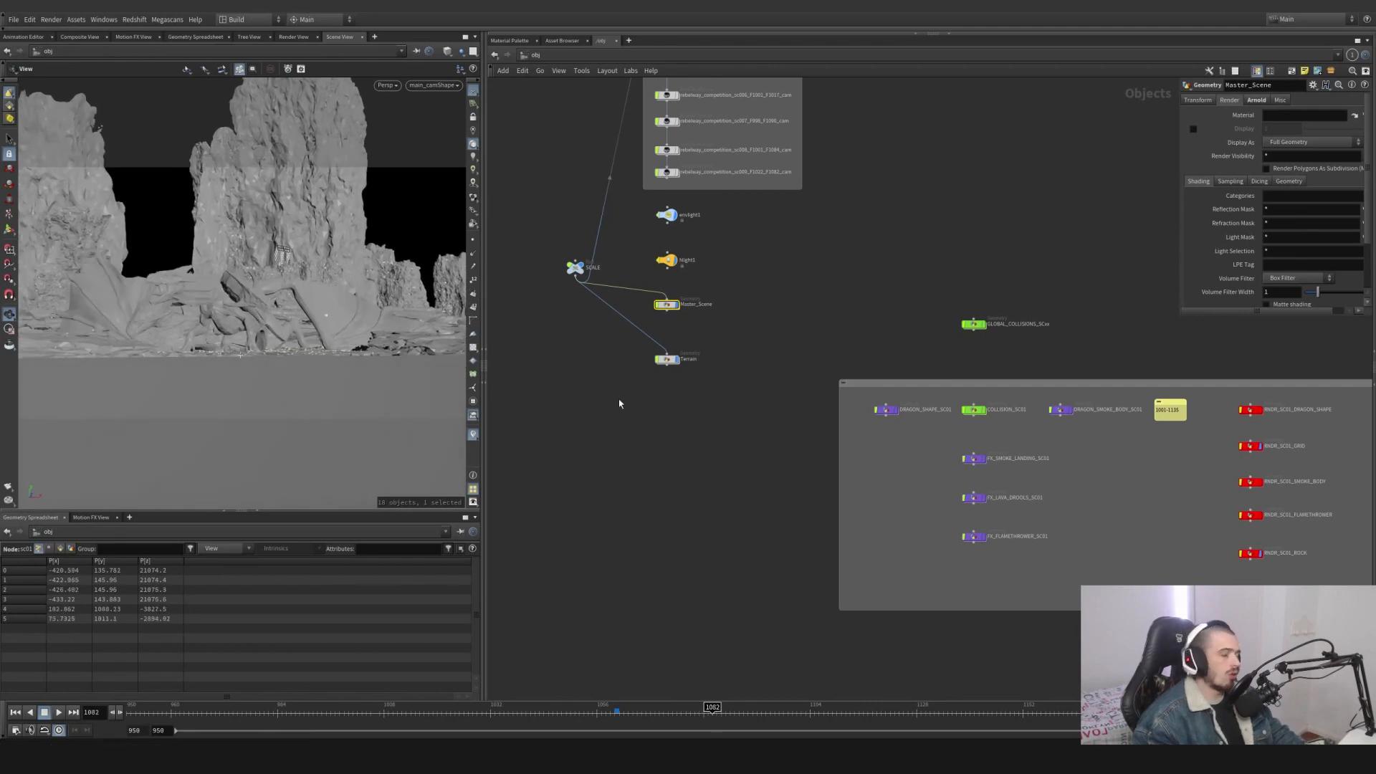
Toggle the display of the Master_Scene and Terrain objects off and on to compare what each contributes to the shot.
{"action": "middle_click_drag", "start_coordinate": [620, 403], "coordinate": [659, 455]}
{"action": "middle_click_drag", "start_coordinate": [777, 395], "coordinate": [820, 516]}
{"action": "left_click_drag", "start_coordinate": [930, 415], "coordinate": [852, 472]}
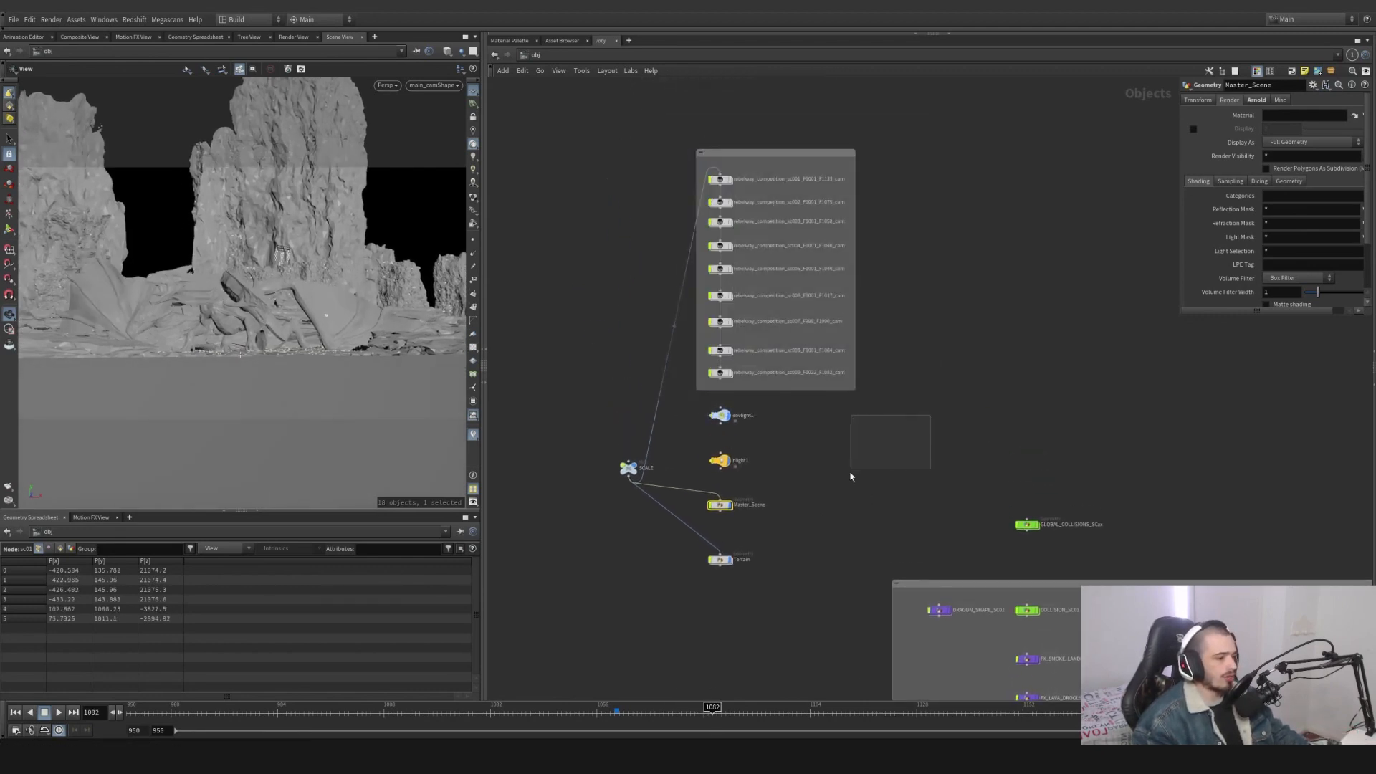
{"action": "left_click_drag", "start_coordinate": [760, 511], "coordinate": [810, 521]}
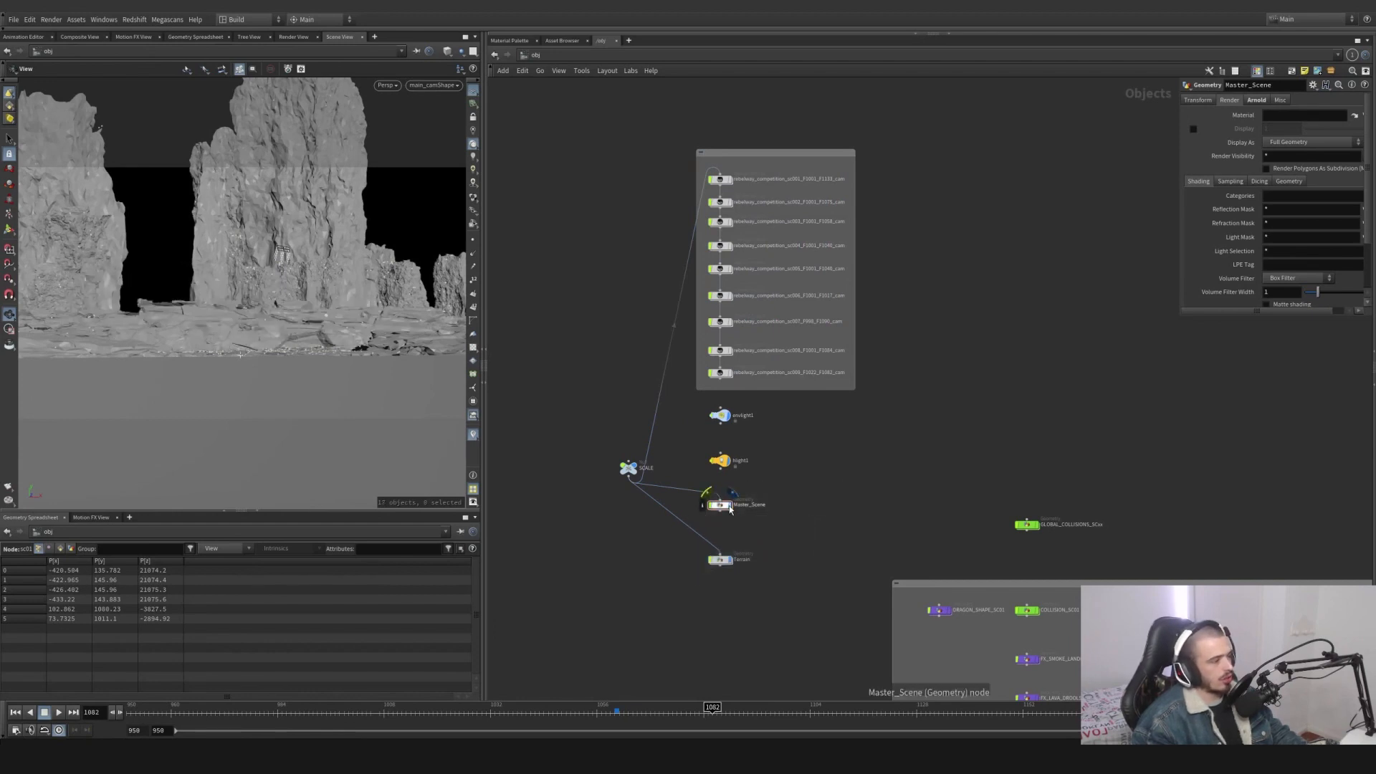
{"action": "left_click", "coordinate": [732, 562]}
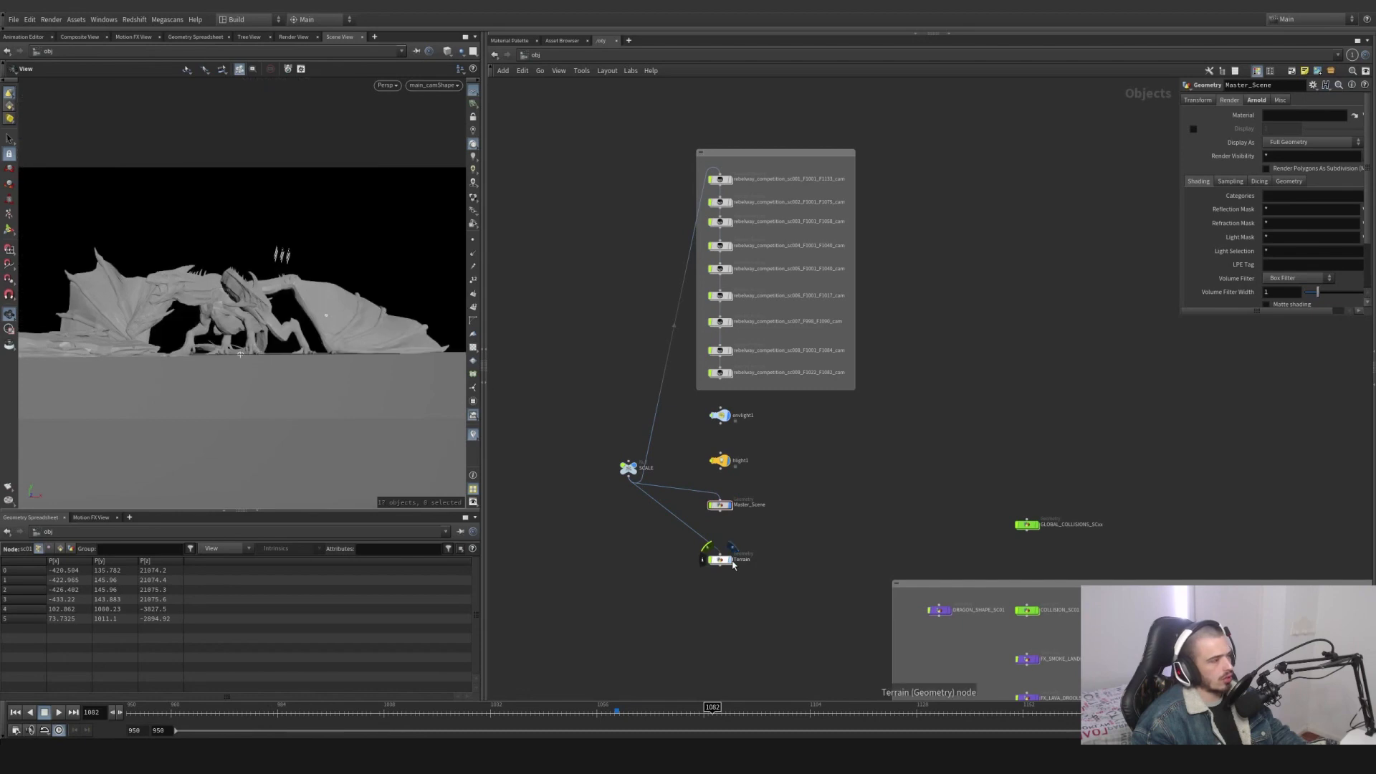
{"action": "left_click", "coordinate": [732, 563]}
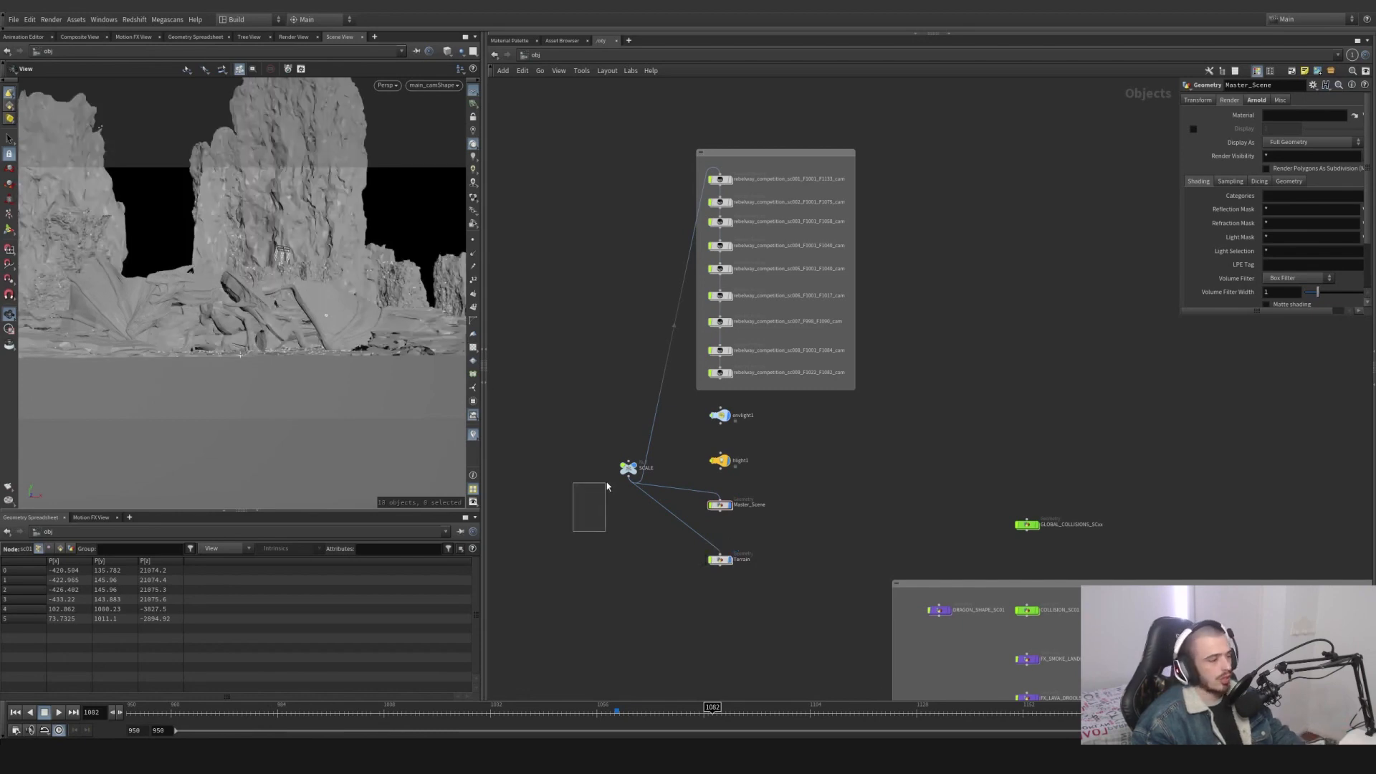
Select the SCALE null and examine the uniform scale it applies to the cameras, Master_Scene and Terrain.
{"action": "left_click_drag", "start_coordinate": [607, 482], "coordinate": [647, 413]}
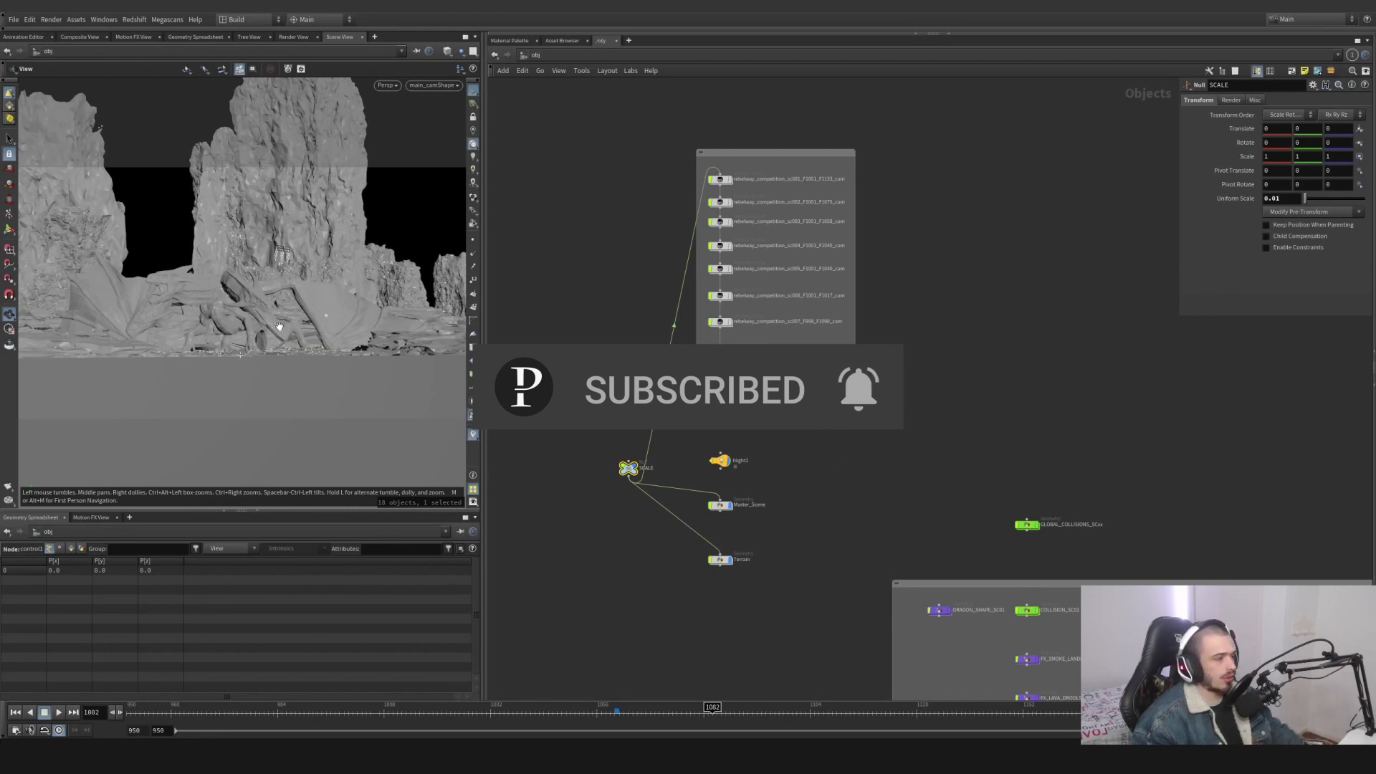
{"action": "scroll", "coordinate": [762, 622], "scroll_direction": "up", "scroll_amount": 4}
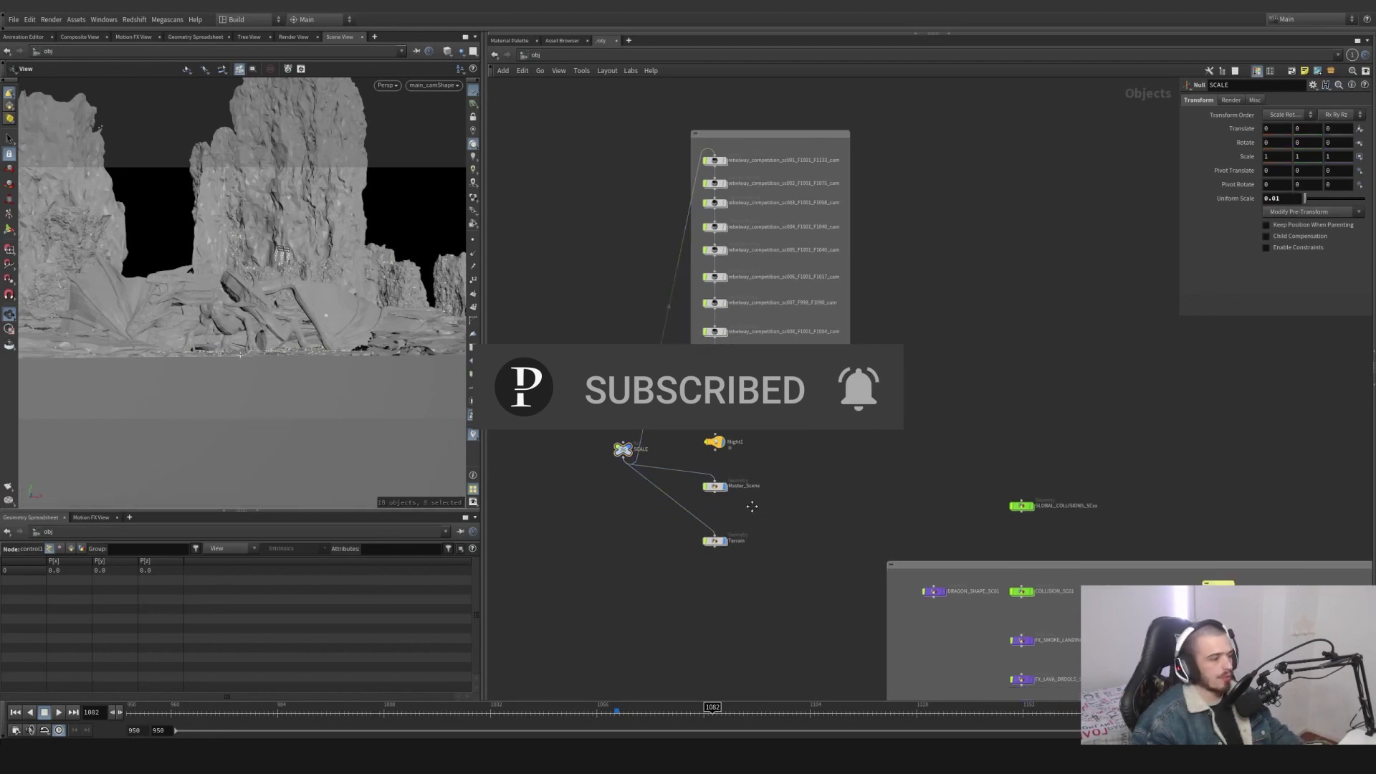
{"action": "middle_click_drag", "start_coordinate": [825, 477], "coordinate": [795, 450]}
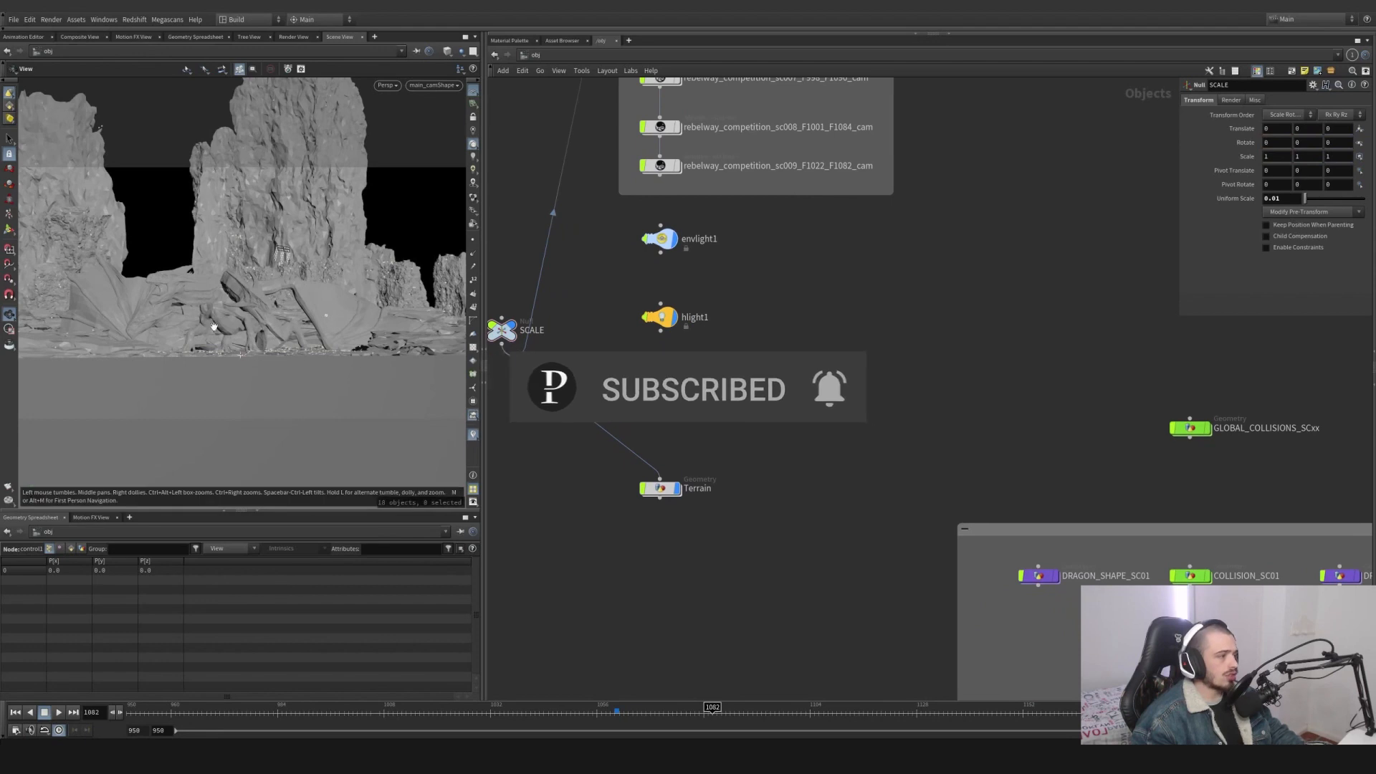
Leave the shot camera, hide the Terrain object and inspect the remaining rock surface up close.
{"action": "left_click_drag", "start_coordinate": [179, 280], "coordinate": [175, 350], "text": "alt"}
{"action": "middle_click_drag", "start_coordinate": [175, 351], "coordinate": [266, 235], "text": "alt"}
{"action": "mouse_move", "coordinate": [207, 413]}
{"action": "left_mouse_down"}
{"action": "mouse_move", "coordinate": [208, 372]}
{"action": "mouse_move", "coordinate": [211, 405]}
{"action": "left_mouse_up"}
{"action": "left_click", "coordinate": [678, 491]}
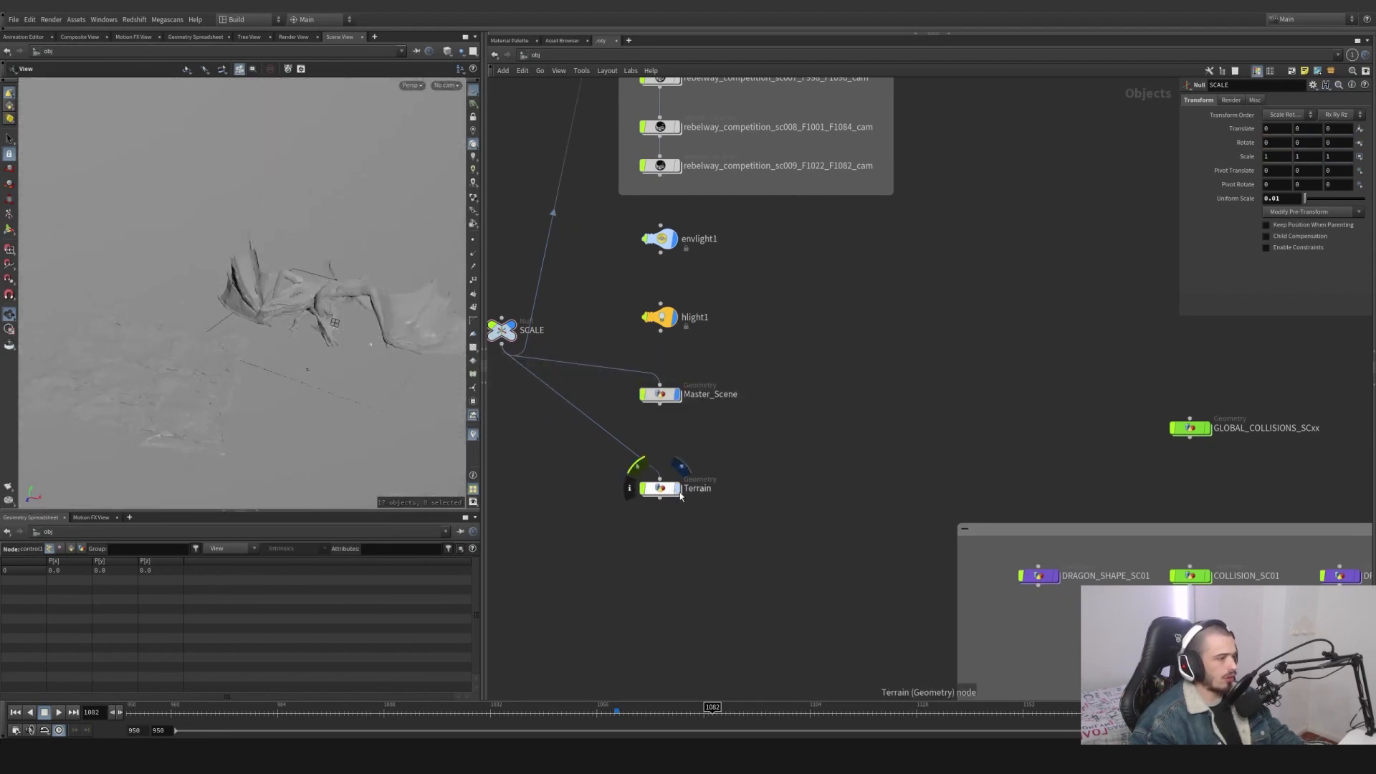
{"action": "scroll", "coordinate": [808, 402], "scroll_direction": "down", "scroll_amount": 3}
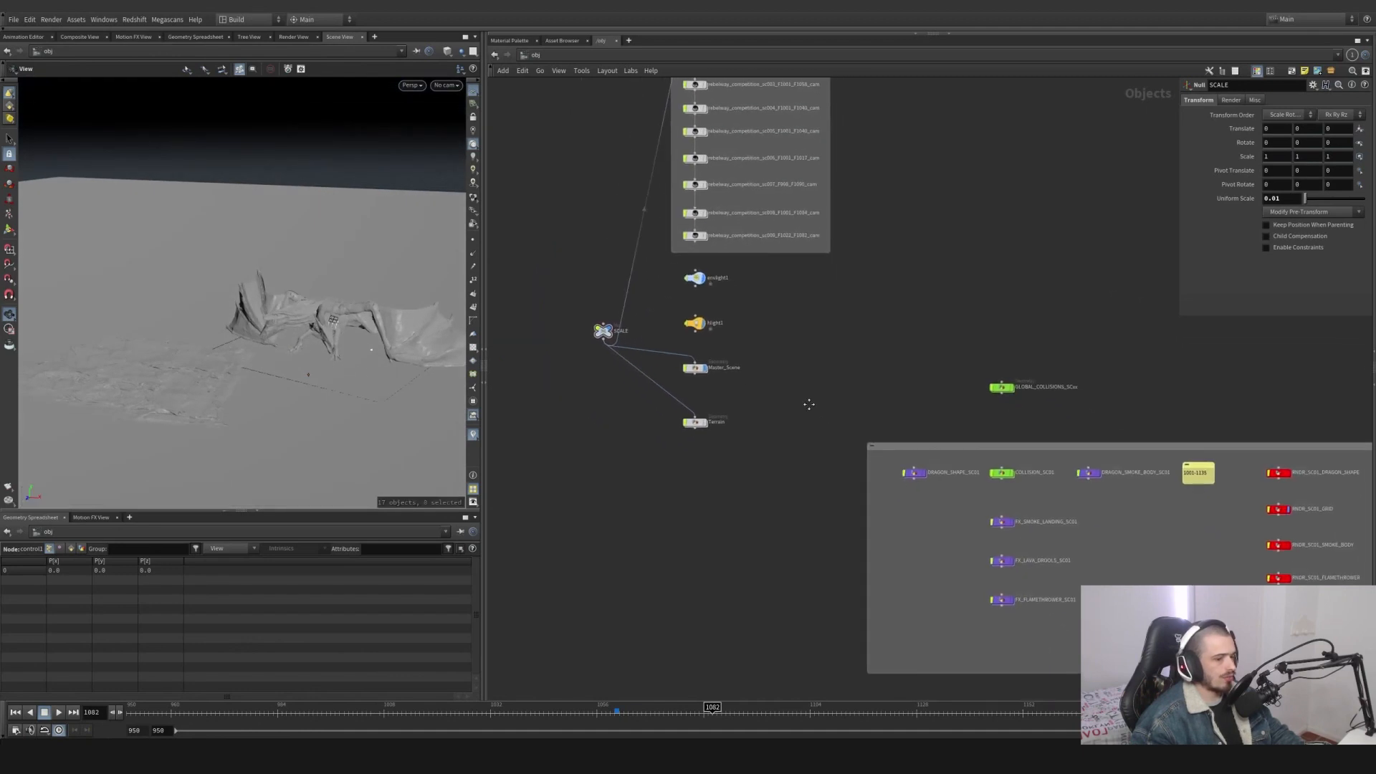
{"action": "left_click_drag", "start_coordinate": [221, 357], "coordinate": [172, 366]}
{"action": "right_click_drag", "start_coordinate": [172, 366], "coordinate": [196, 372]}
{"action": "mouse_move", "coordinate": [196, 372]}
{"action": "left_mouse_down"}
{"action": "mouse_move", "coordinate": [173, 349]}
{"action": "mouse_move", "coordinate": [181, 360]}
{"action": "left_mouse_up"}
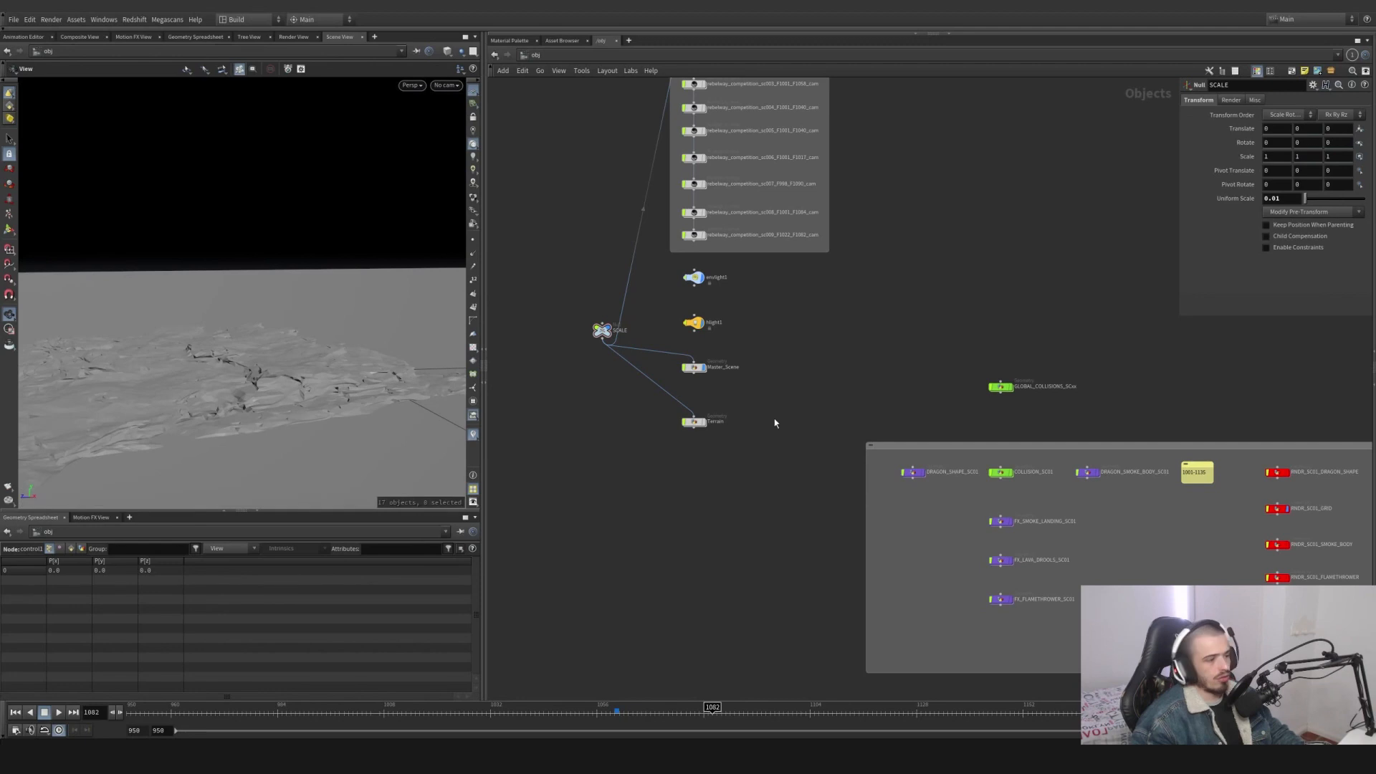
Open the Terrain network and examine its terrain and bridge file cache branches, then return to the object level.
{"action": "double_click", "coordinate": [695, 423]}
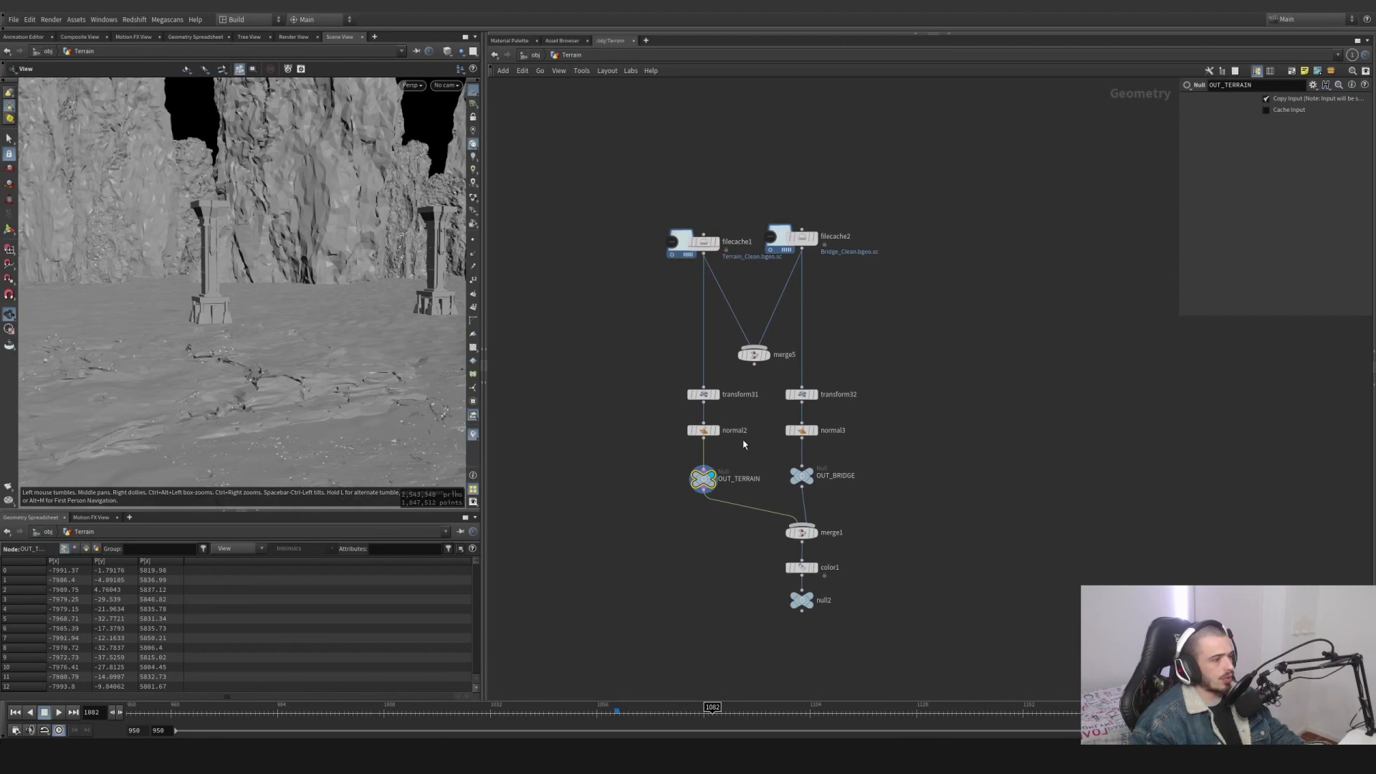
{"action": "mouse_move", "coordinate": [749, 457]}
{"action": "left_mouse_down"}
{"action": "mouse_move", "coordinate": [668, 509]}
{"action": "mouse_move", "coordinate": [744, 459]}
{"action": "left_mouse_up"}
{"action": "left_click_drag", "start_coordinate": [652, 519], "coordinate": [769, 434]}
{"action": "left_click_drag", "start_coordinate": [763, 451], "coordinate": [677, 510]}
{"action": "left_click", "coordinate": [676, 235]}
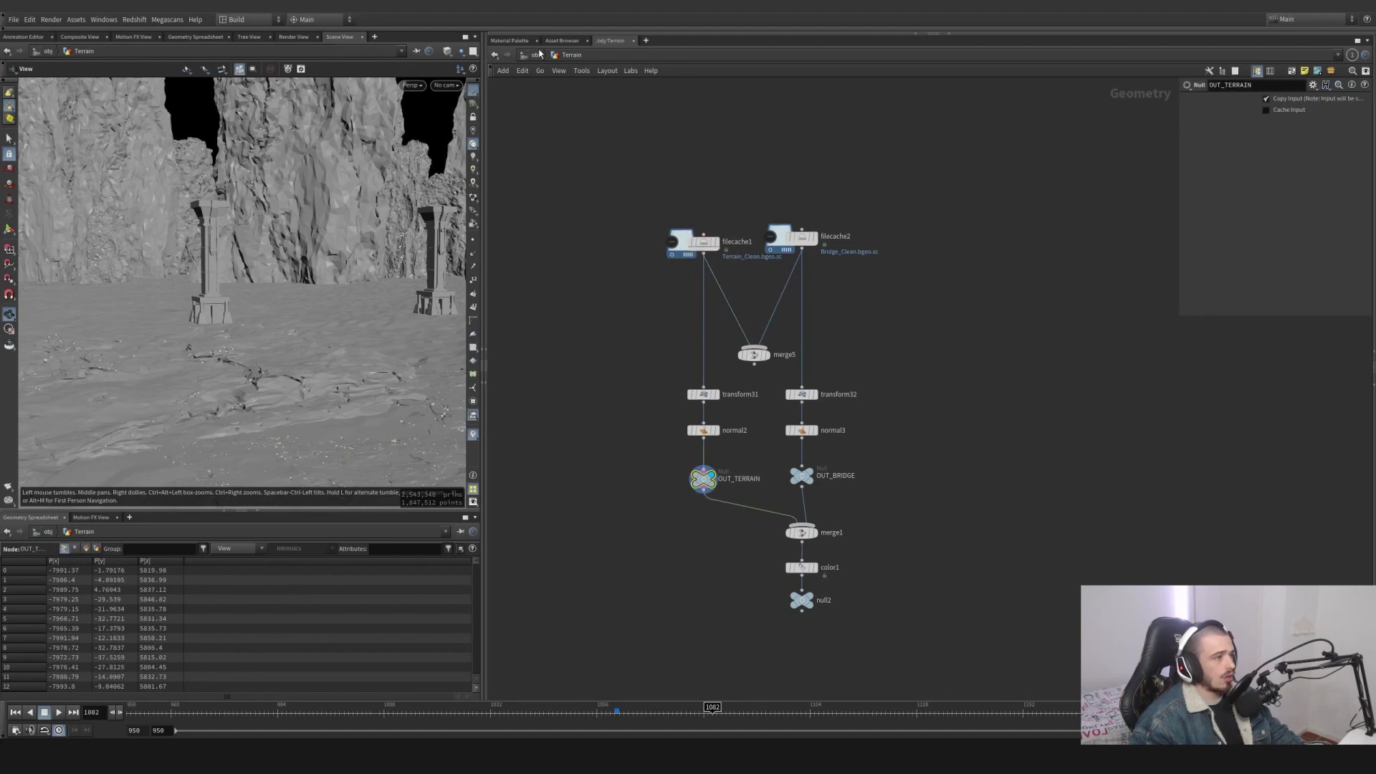
{"action": "key", "text": "u"}
Open the GLOBAL_COLLISIONS_SCxx network and inspect its terrain object merge and the blast3 cut-out of the rock area.
{"action": "scroll", "coordinate": [876, 371], "scroll_direction": "up", "scroll_amount": 2}
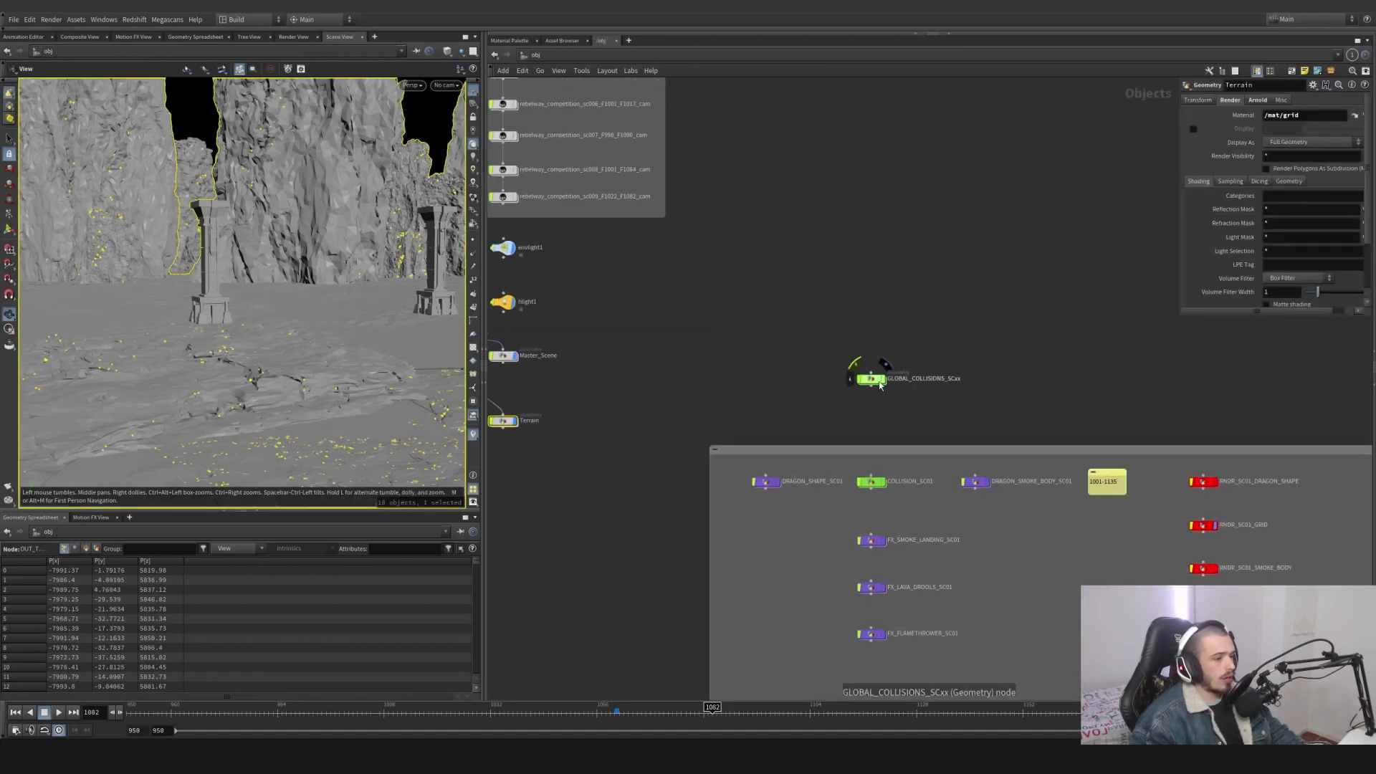
{"action": "left_click_drag", "start_coordinate": [989, 413], "coordinate": [991, 414]}
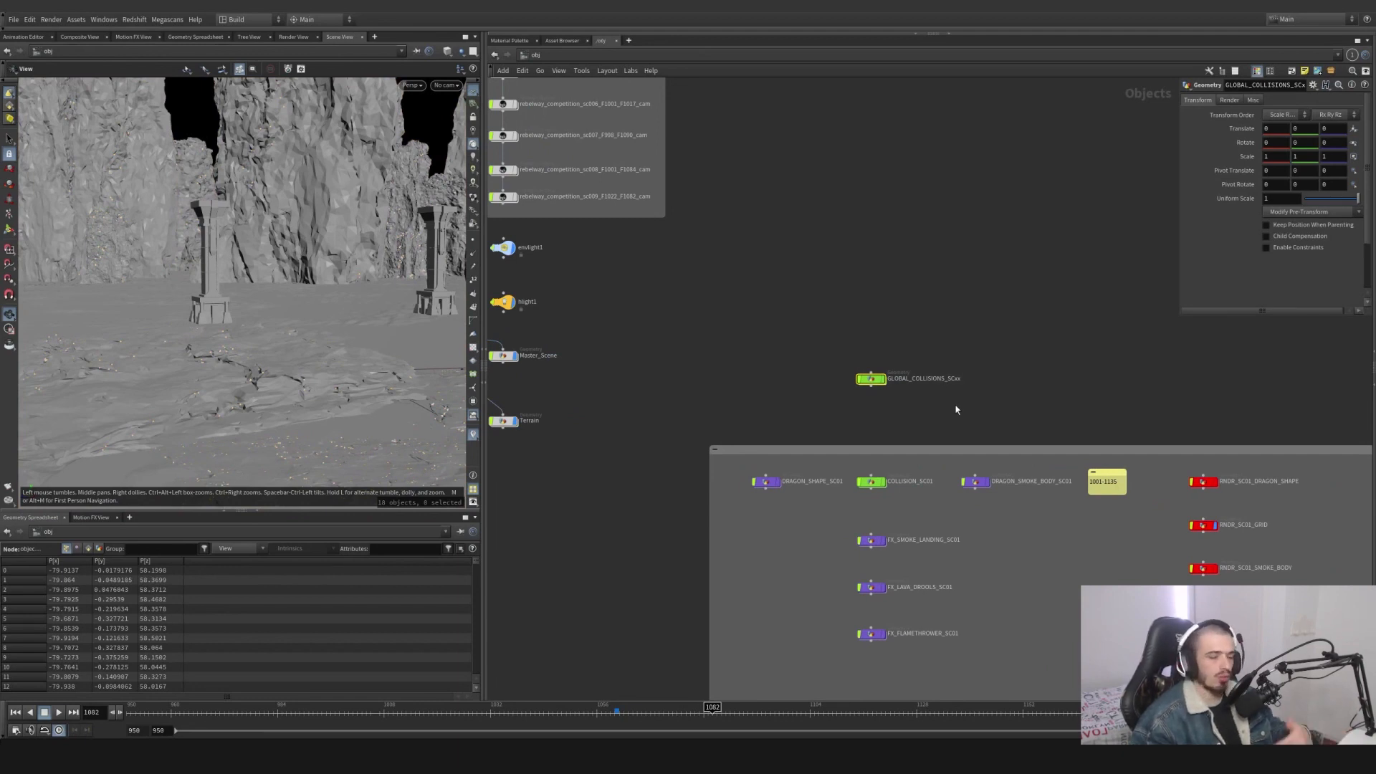
{"action": "double_click", "coordinate": [873, 380]}
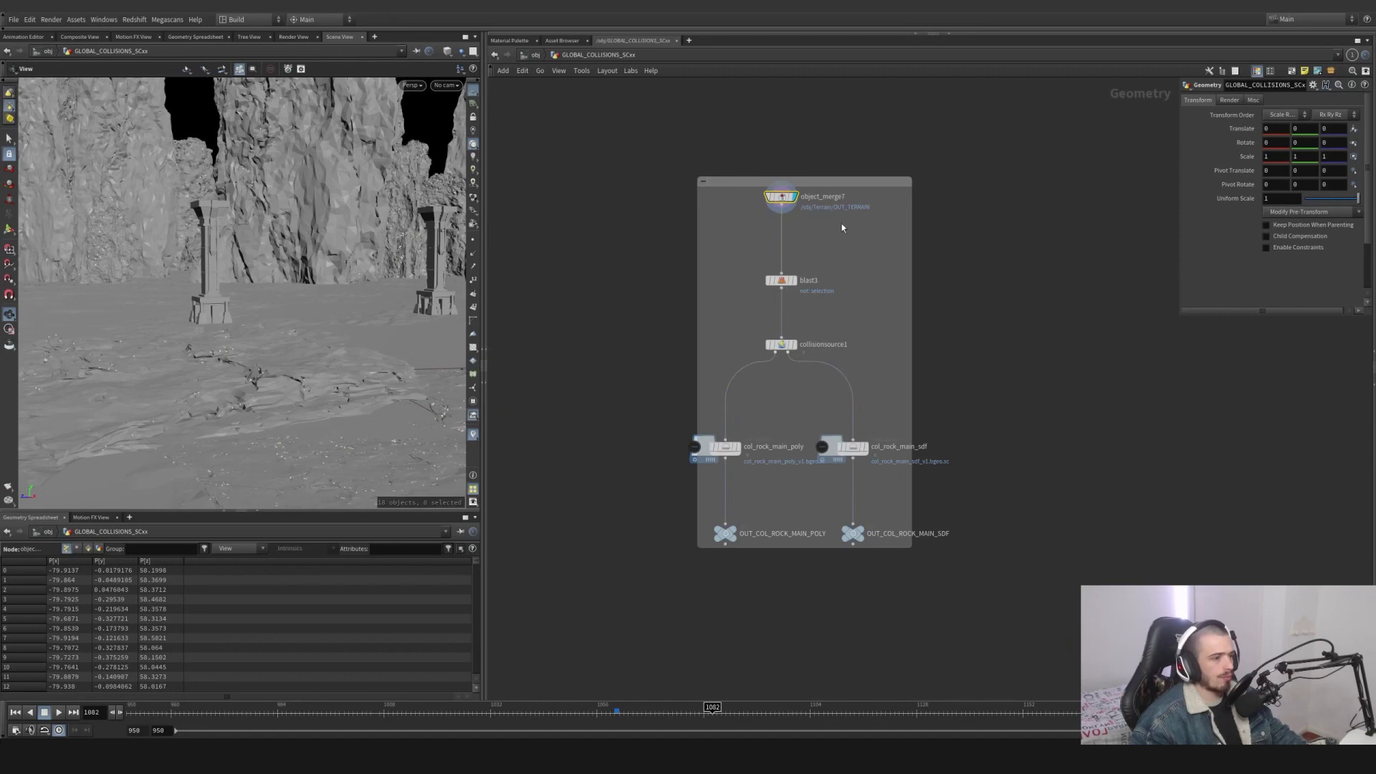
{"action": "left_click_drag", "start_coordinate": [714, 216], "coordinate": [774, 203]}
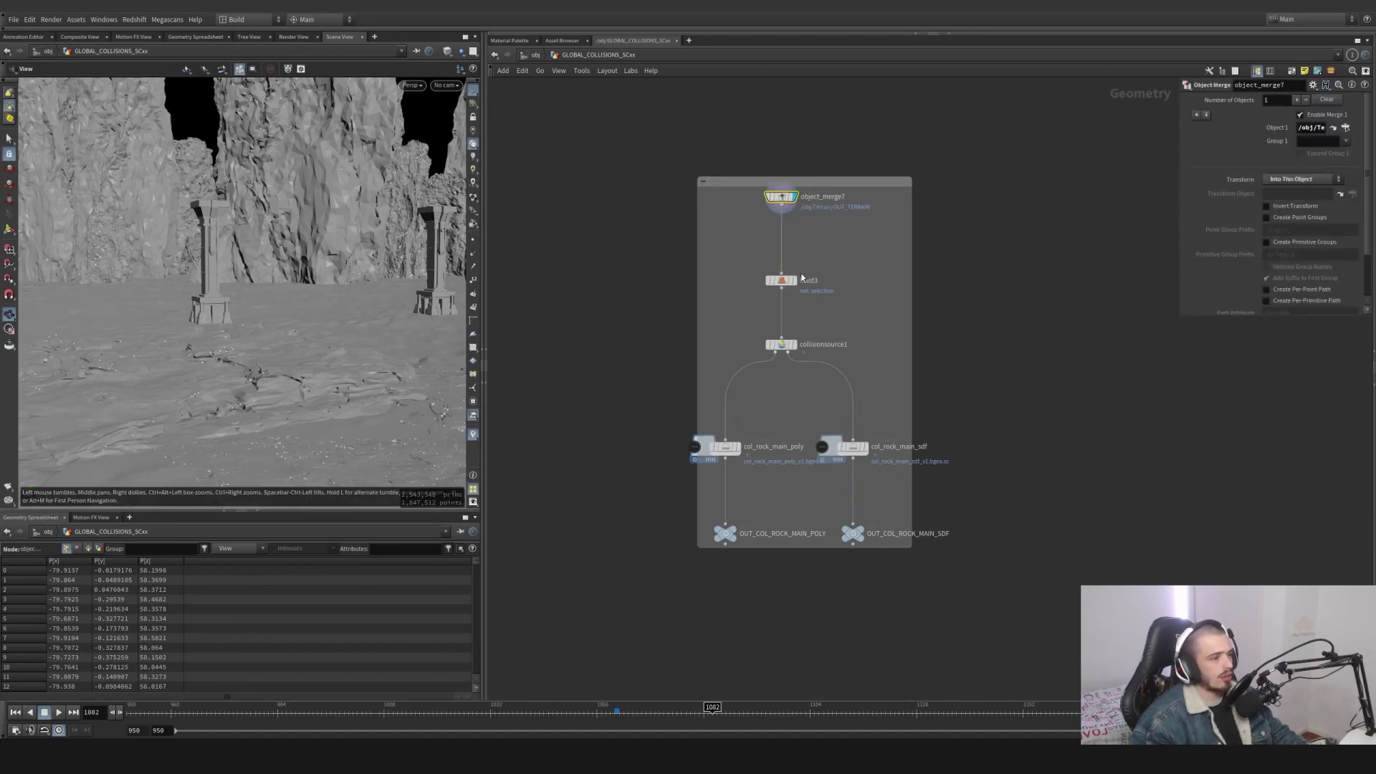
{"action": "left_click", "coordinate": [747, 308]}
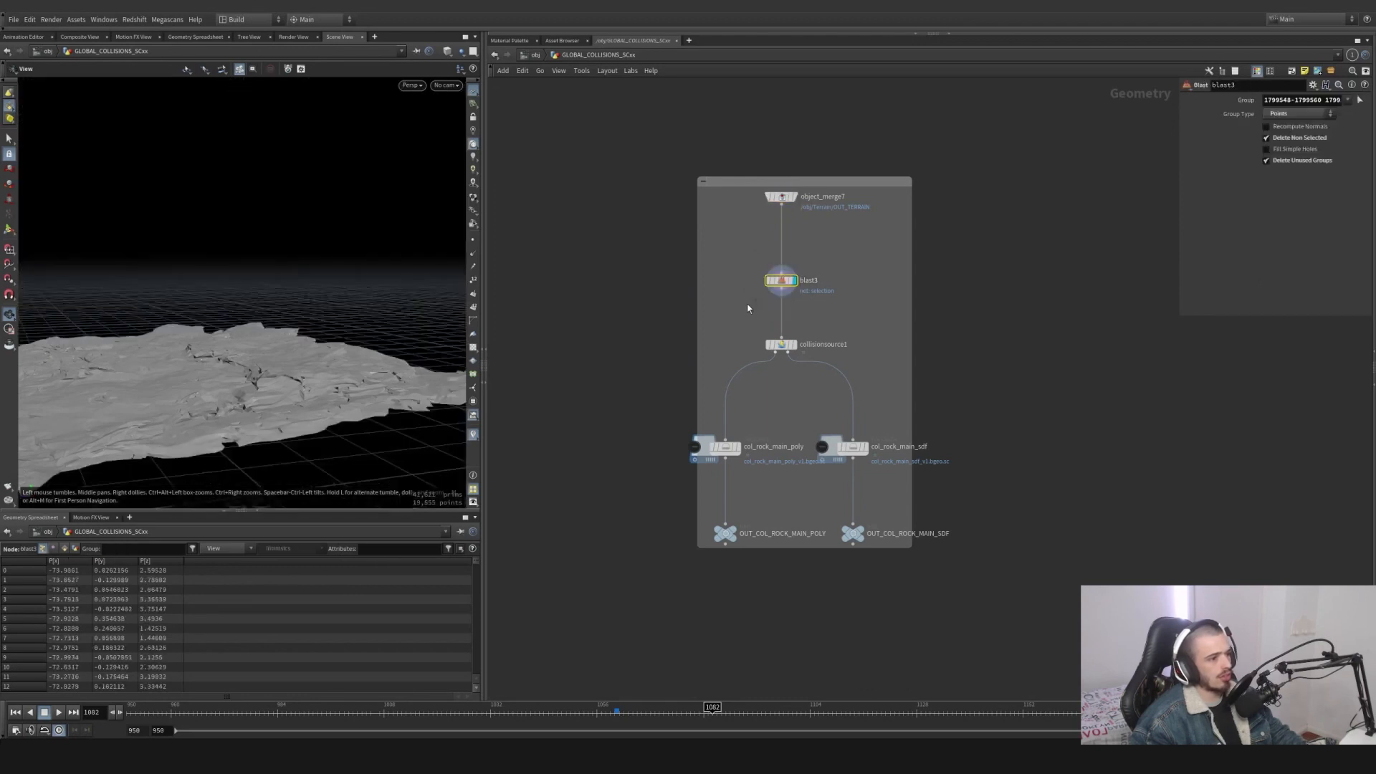
{"action": "left_click_drag", "start_coordinate": [279, 358], "coordinate": [351, 330]}
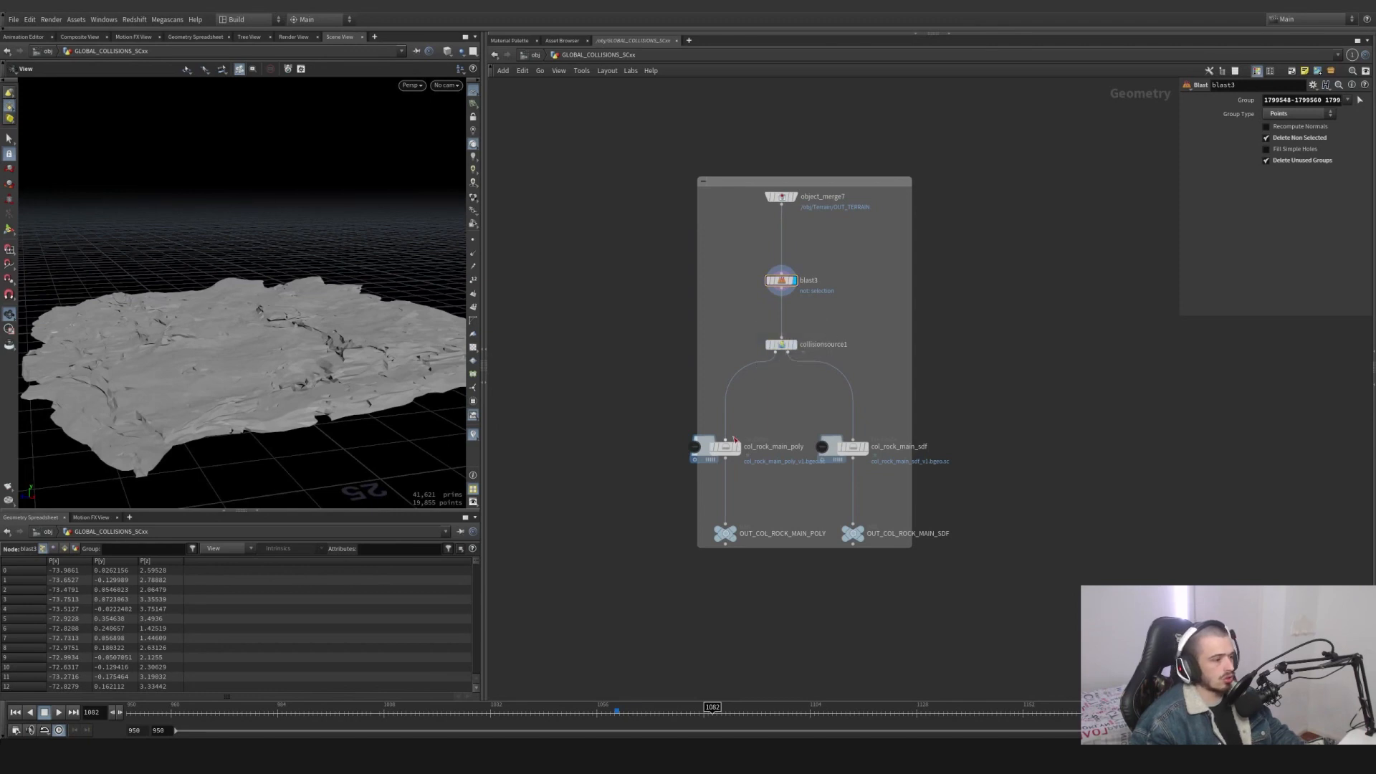
Review the collisionsource1 volume and geometry settings, plus the poly and SDF rock caches with their output nulls.
{"action": "left_click_drag", "start_coordinate": [857, 320], "coordinate": [731, 396]}
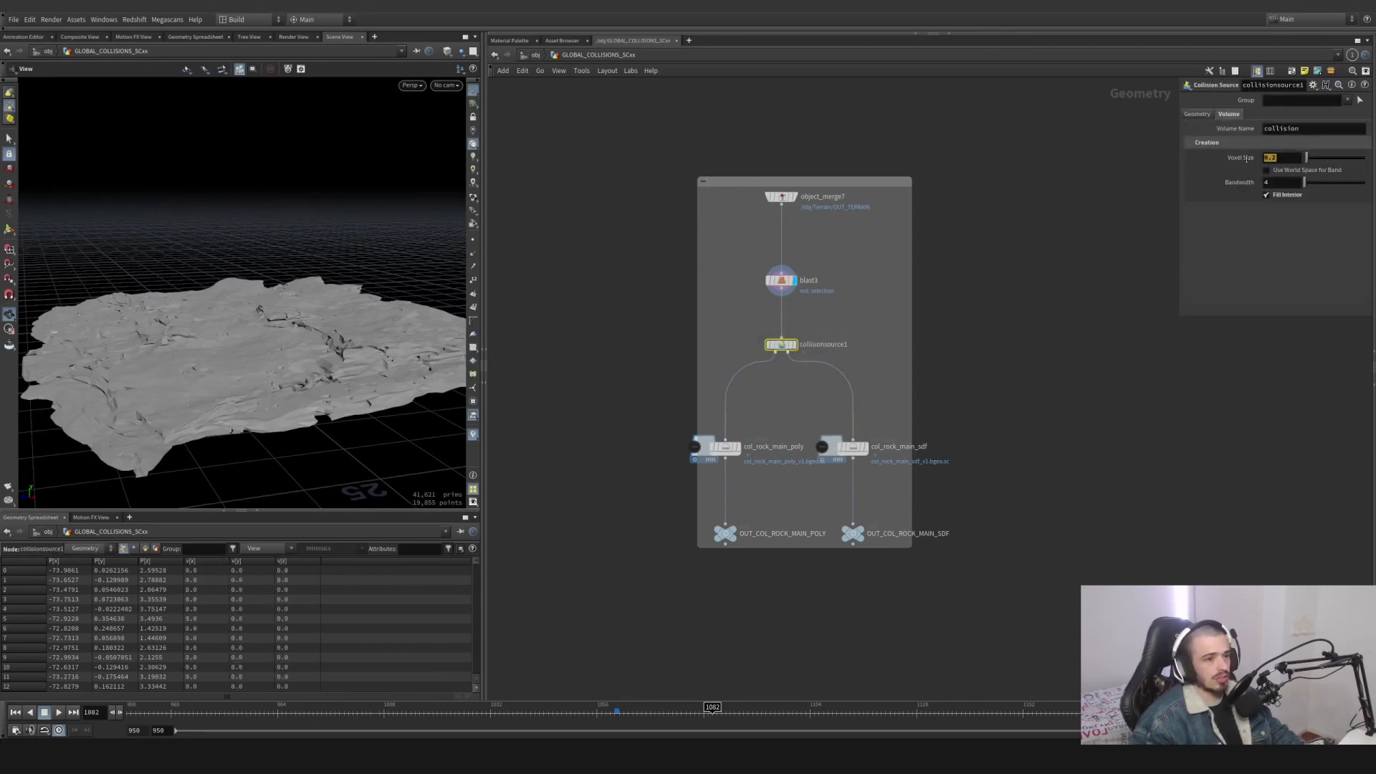
{"action": "left_click", "coordinate": [1198, 114]}
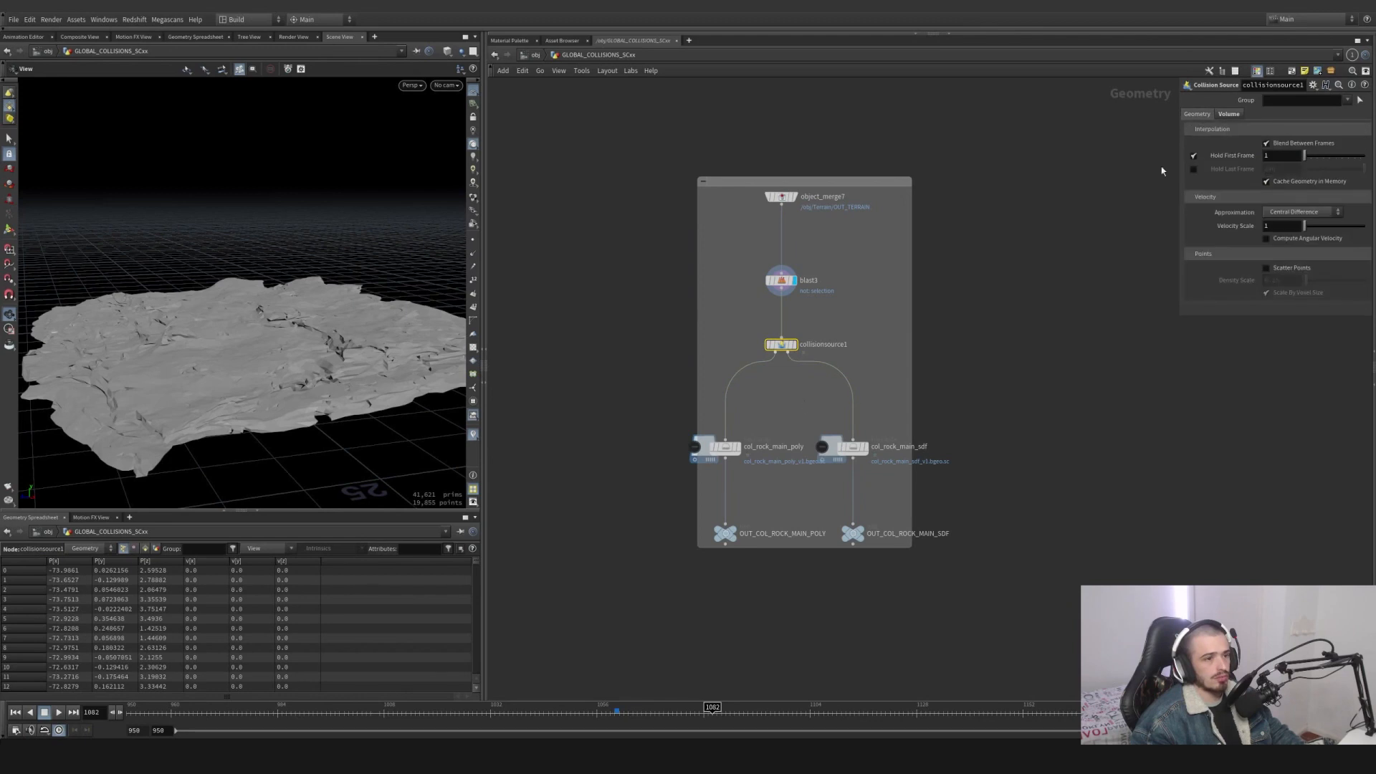
{"action": "left_click", "coordinate": [725, 448]}
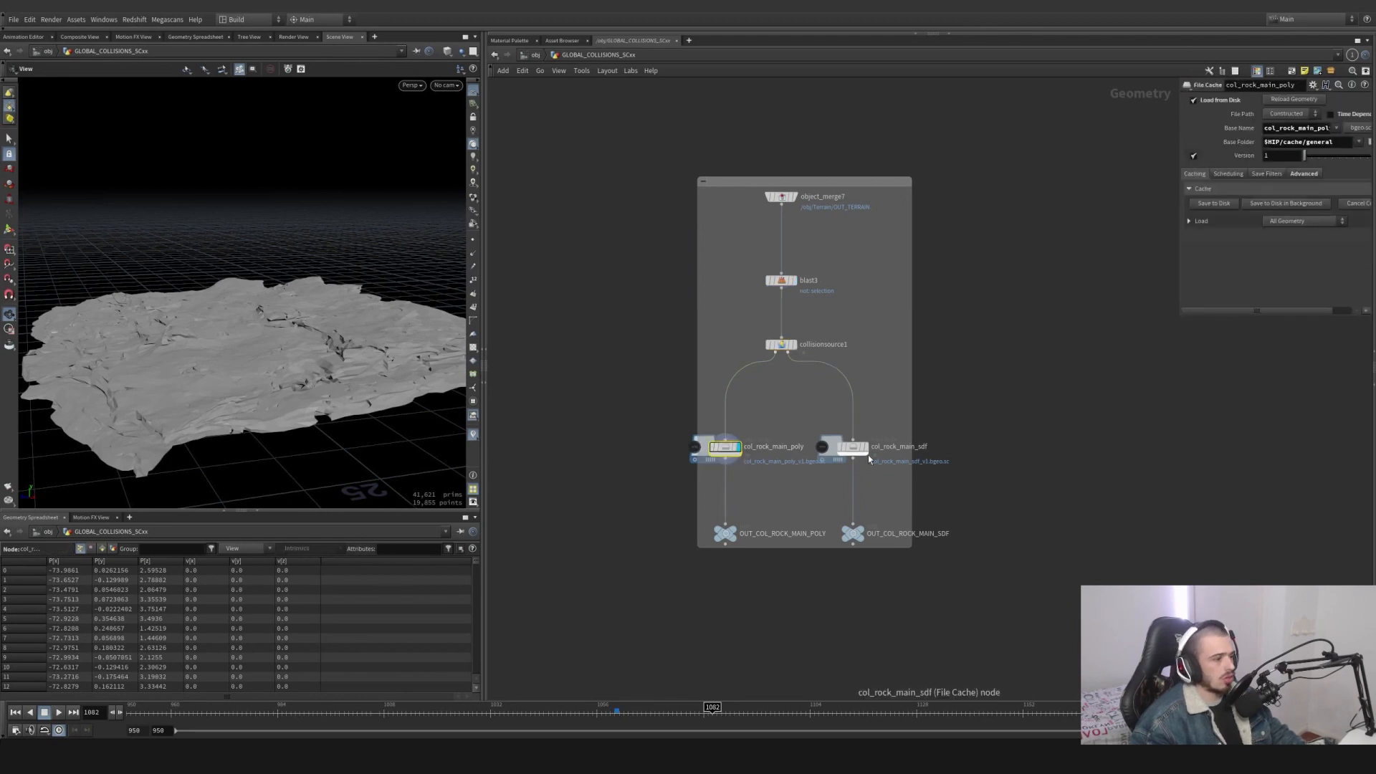
{"action": "left_click", "coordinate": [853, 447]}
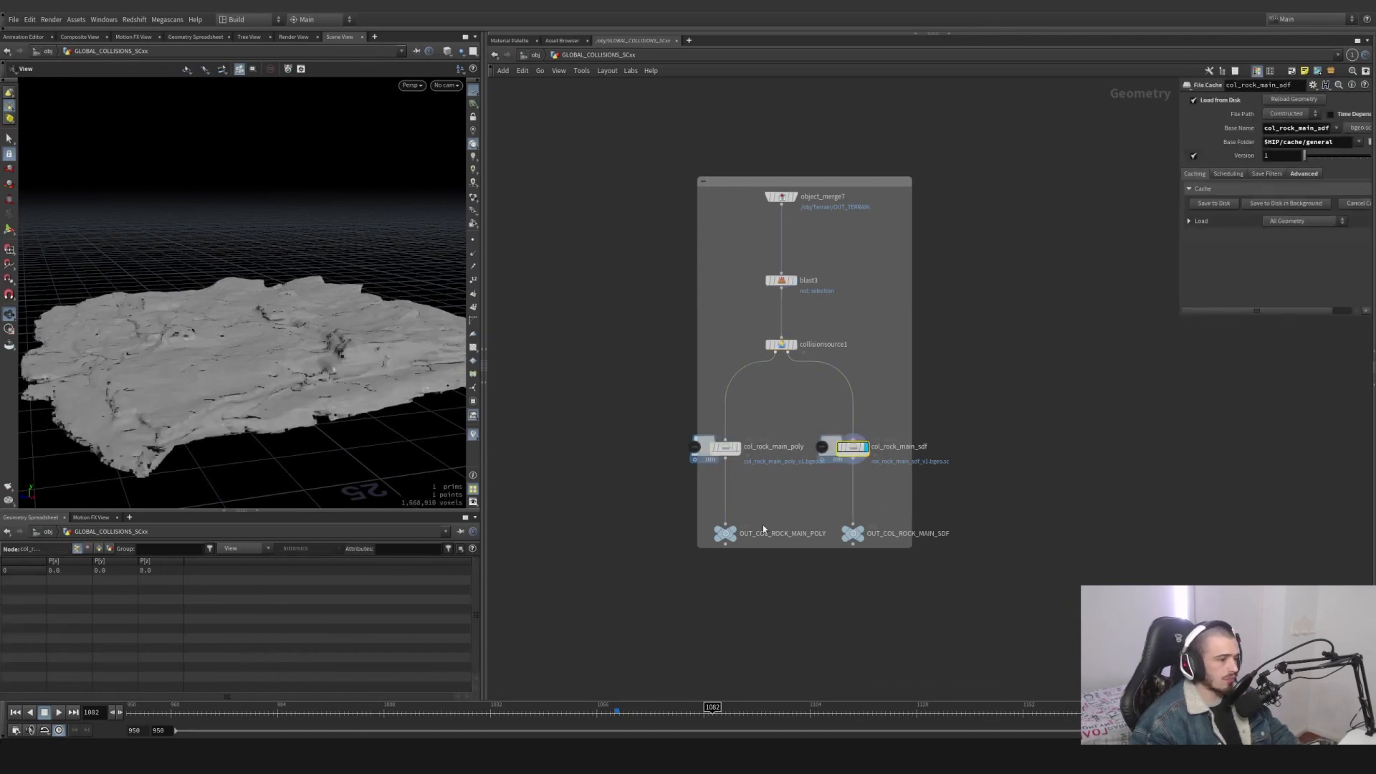
{"action": "left_click_drag", "start_coordinate": [705, 559], "coordinate": [705, 557]}
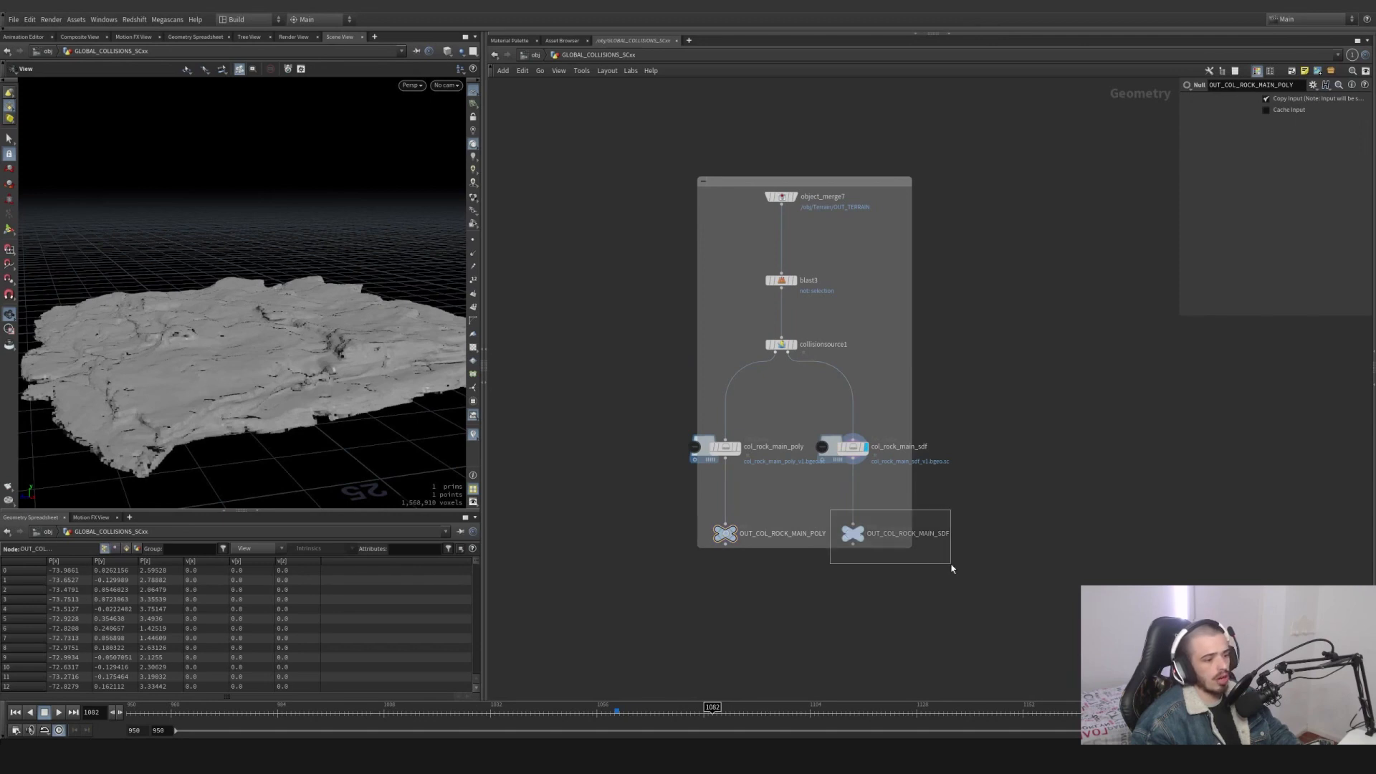
{"action": "left_click_drag", "start_coordinate": [951, 564], "coordinate": [811, 502]}
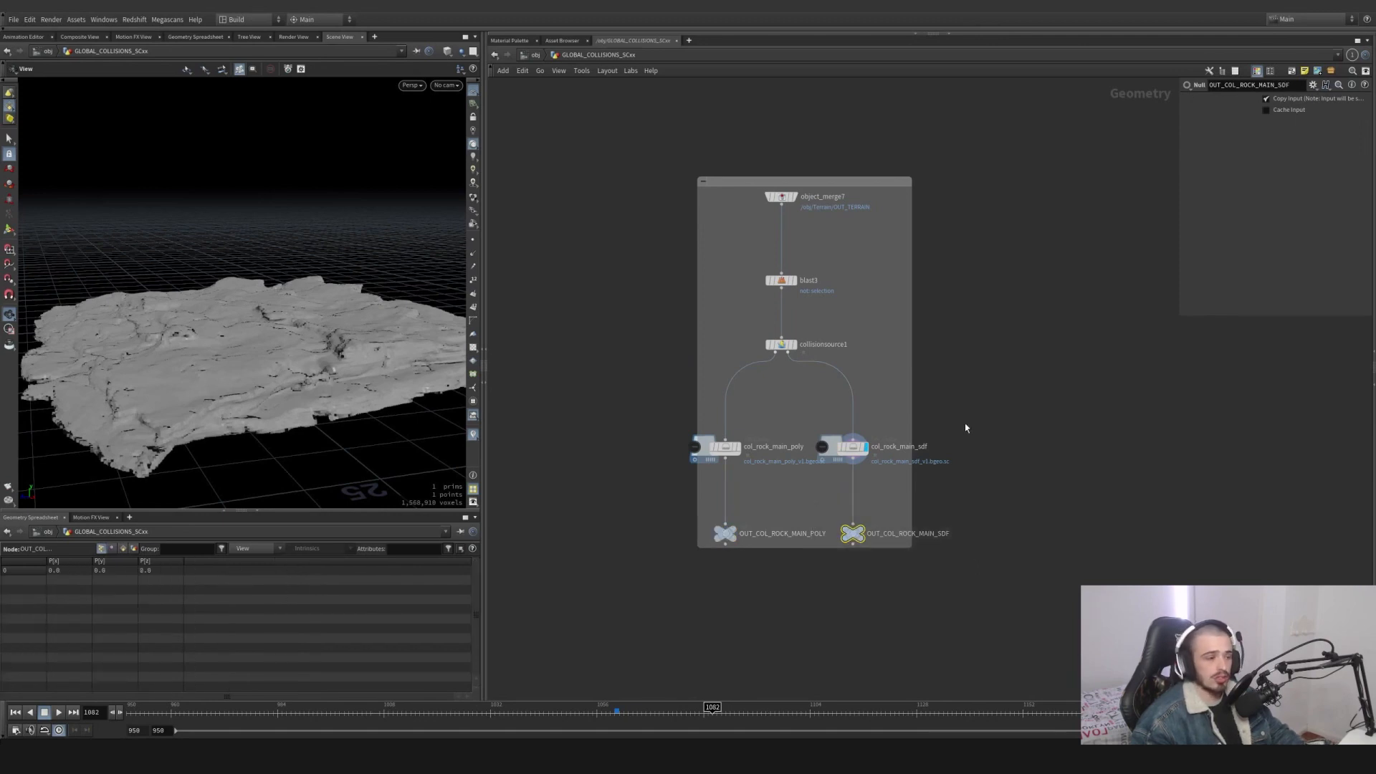
Return to the object level and open the COLLISION_SC01 network.
{"action": "scroll", "coordinate": [970, 408], "scroll_direction": "down", "scroll_amount": 5}
{"action": "middle_click_drag", "start_coordinate": [970, 408], "coordinate": [856, 386]}
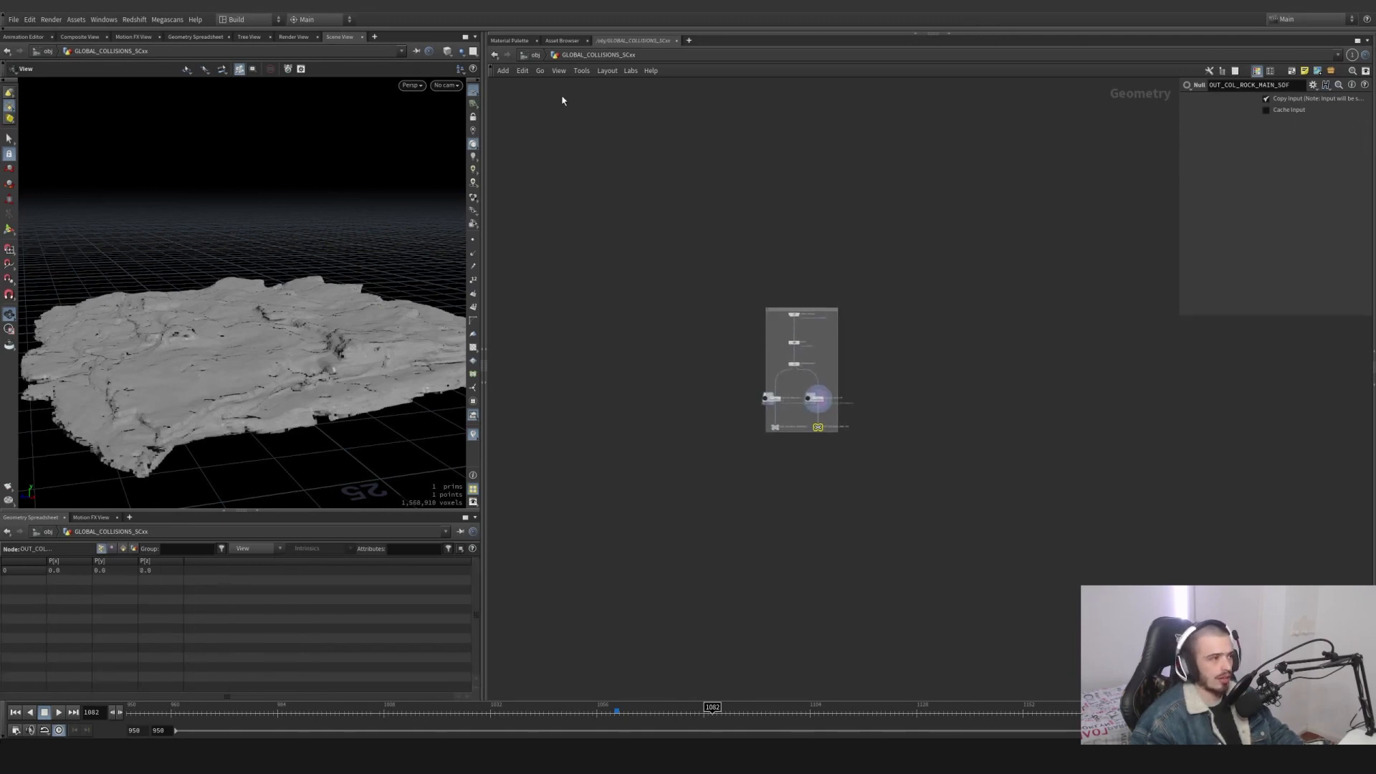
{"action": "left_click", "coordinate": [537, 56]}
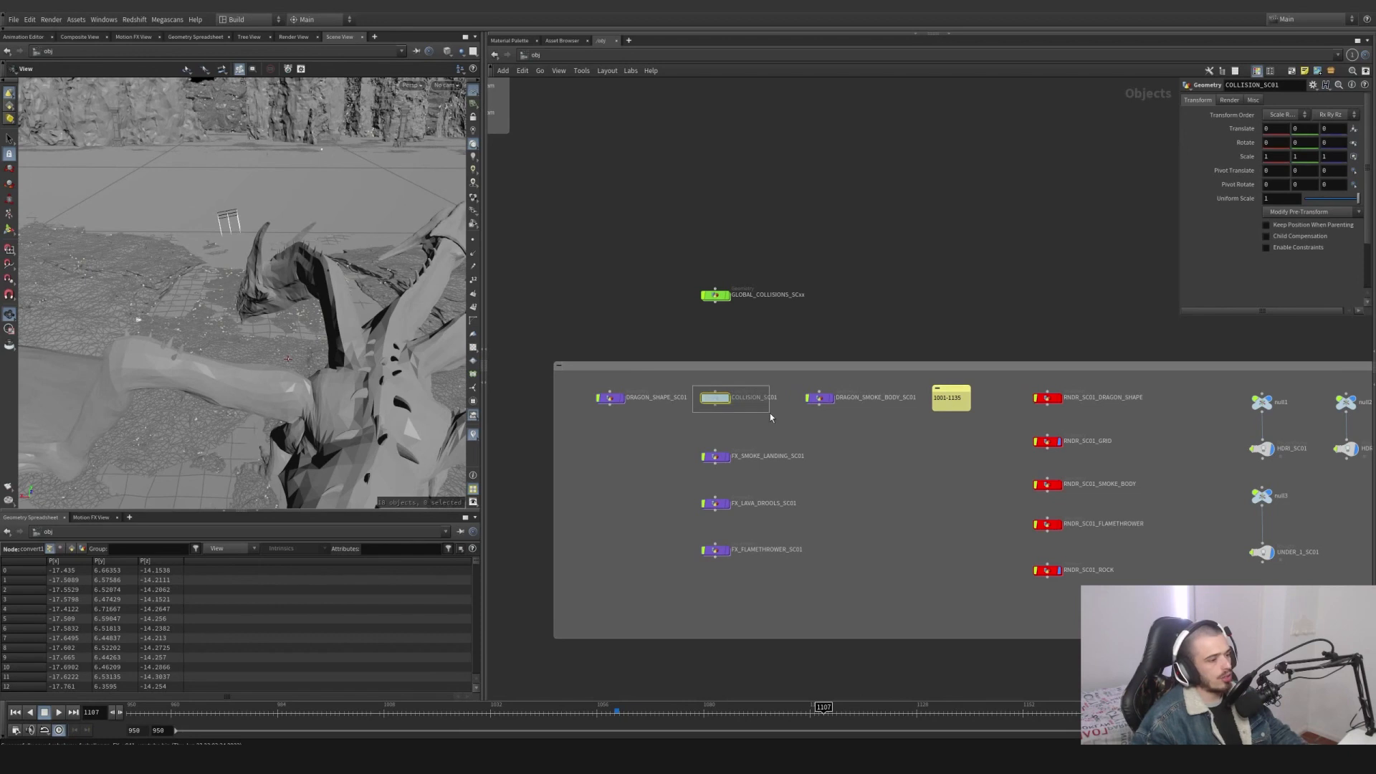
{"action": "double_click", "coordinate": [716, 399]}
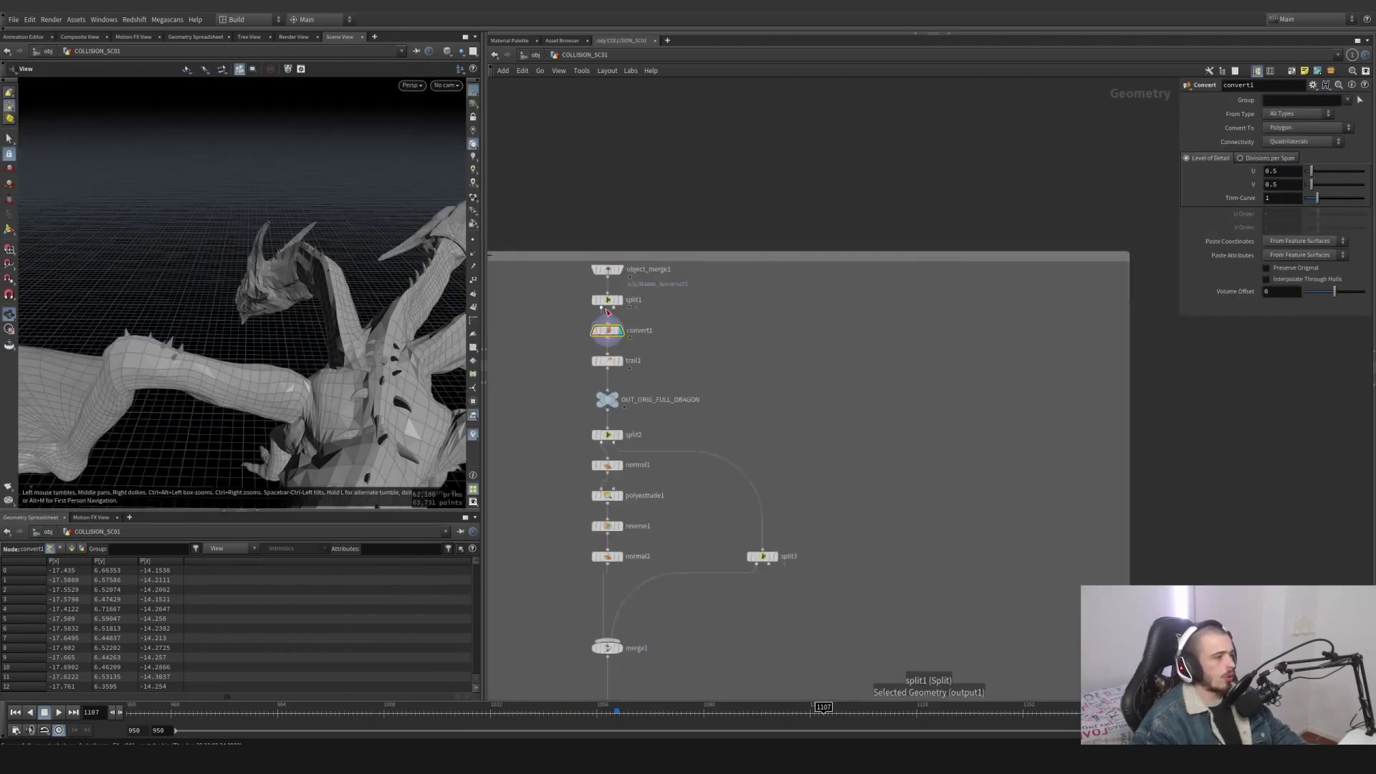
Display object_merge1 and split1 in turn and examine the group expression that isolates the dragon.
{"action": "scroll", "coordinate": [615, 300], "scroll_direction": "up", "scroll_amount": 3}
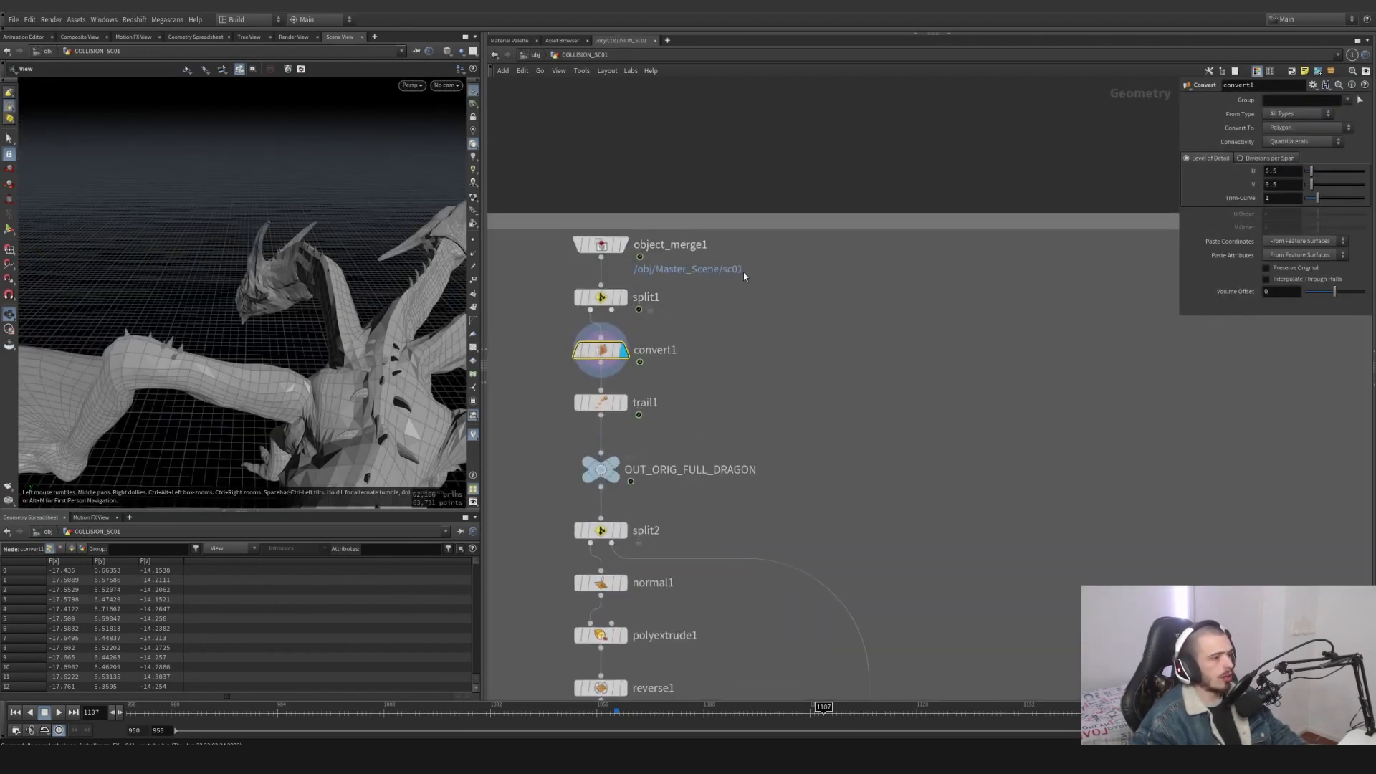
{"action": "left_click", "coordinate": [623, 248]}
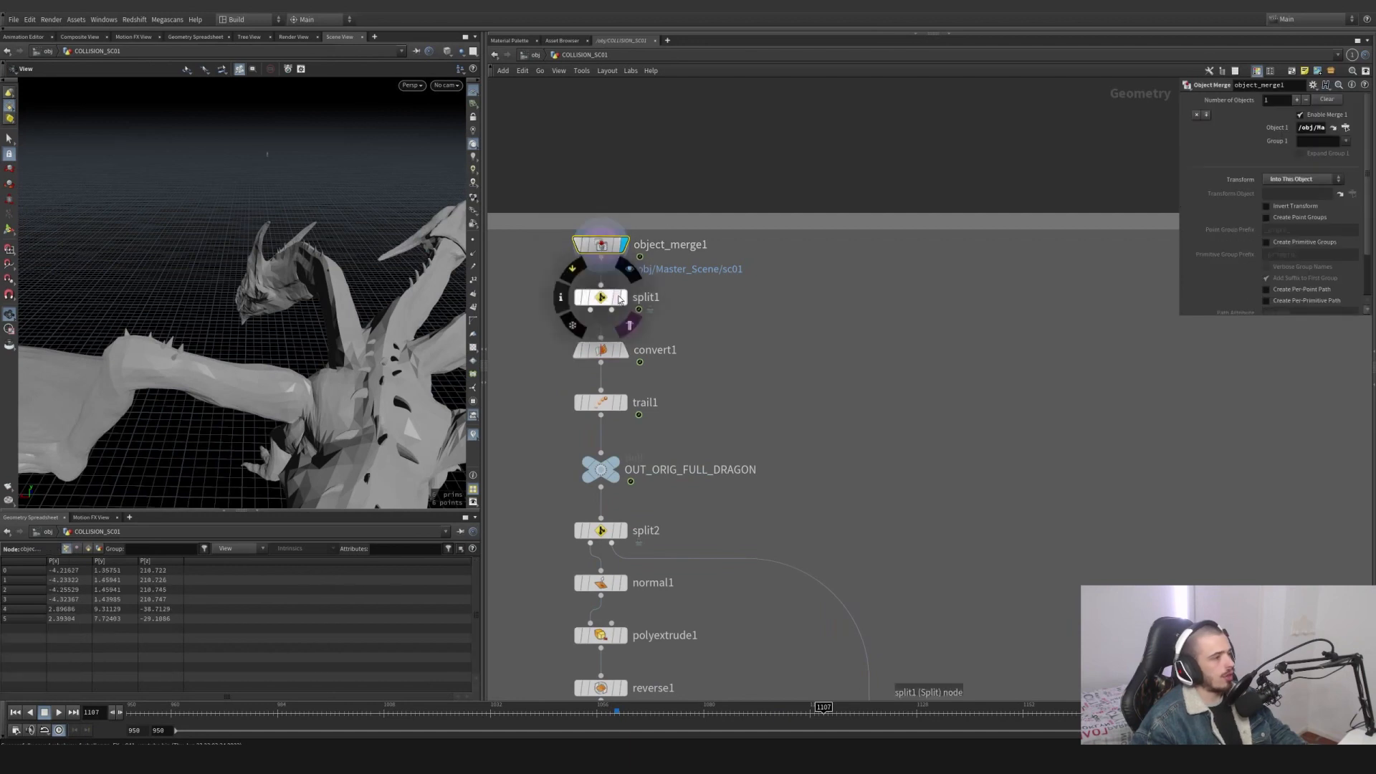
{"action": "left_click", "coordinate": [622, 299]}
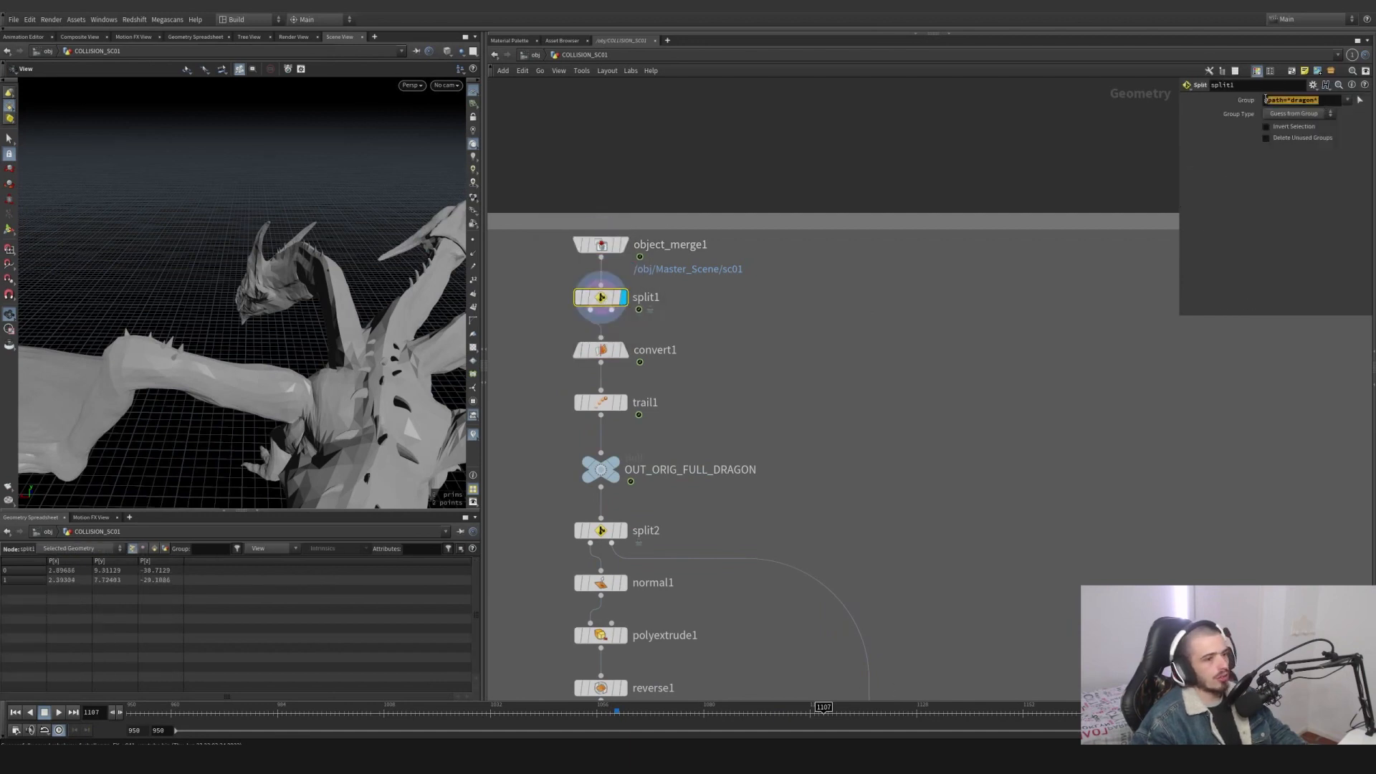
Inspect the dragon's conversion to polygons in convert1 and the velocity computation in trail1.
{"action": "left_click", "coordinate": [616, 246]}
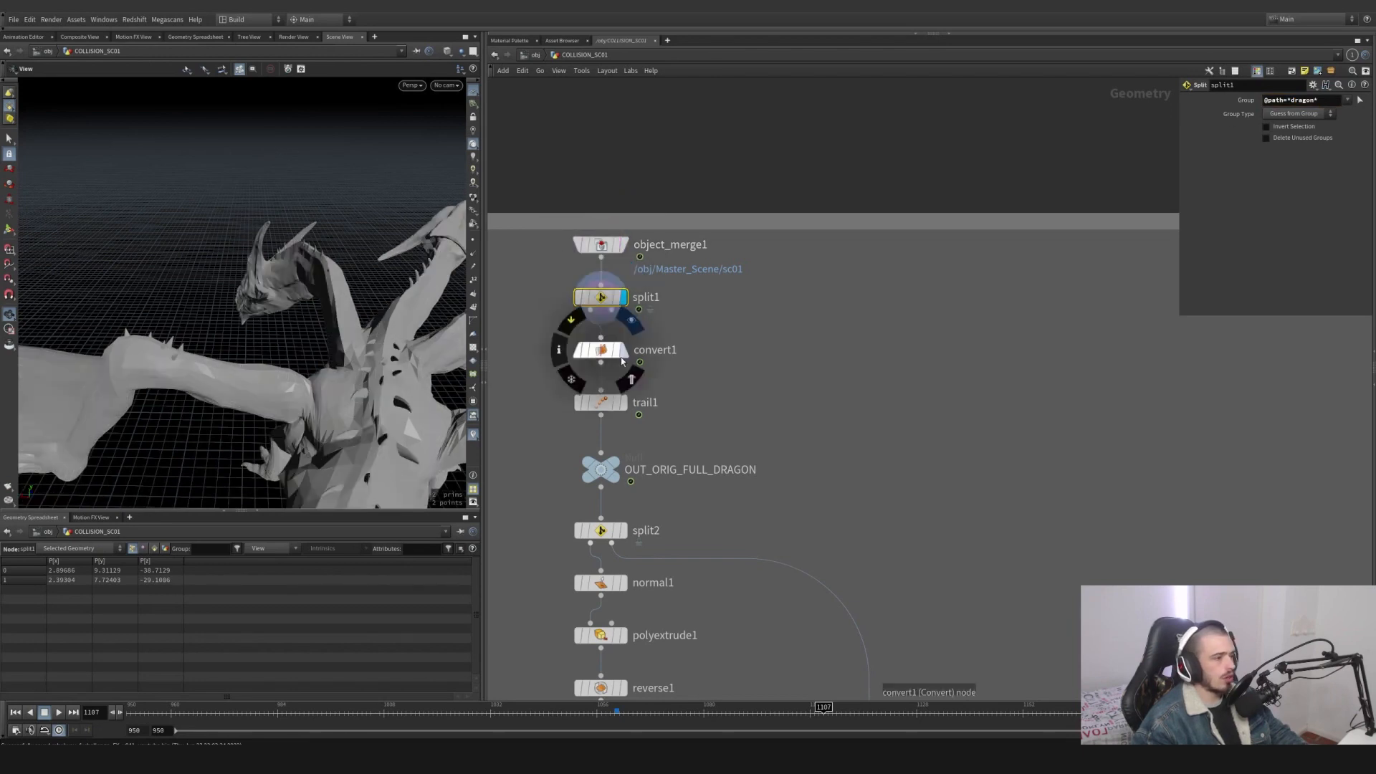
{"action": "left_click", "coordinate": [623, 350]}
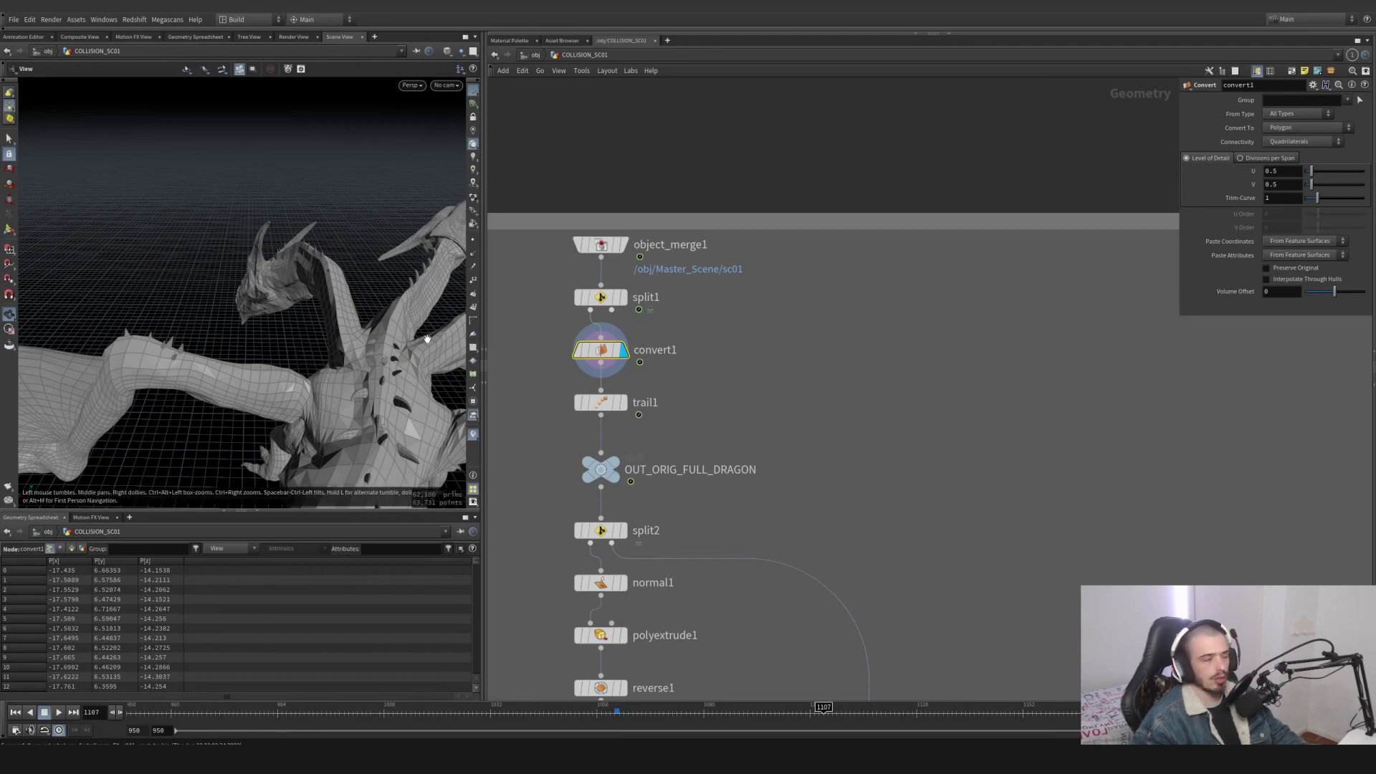
{"action": "left_click", "coordinate": [622, 402]}
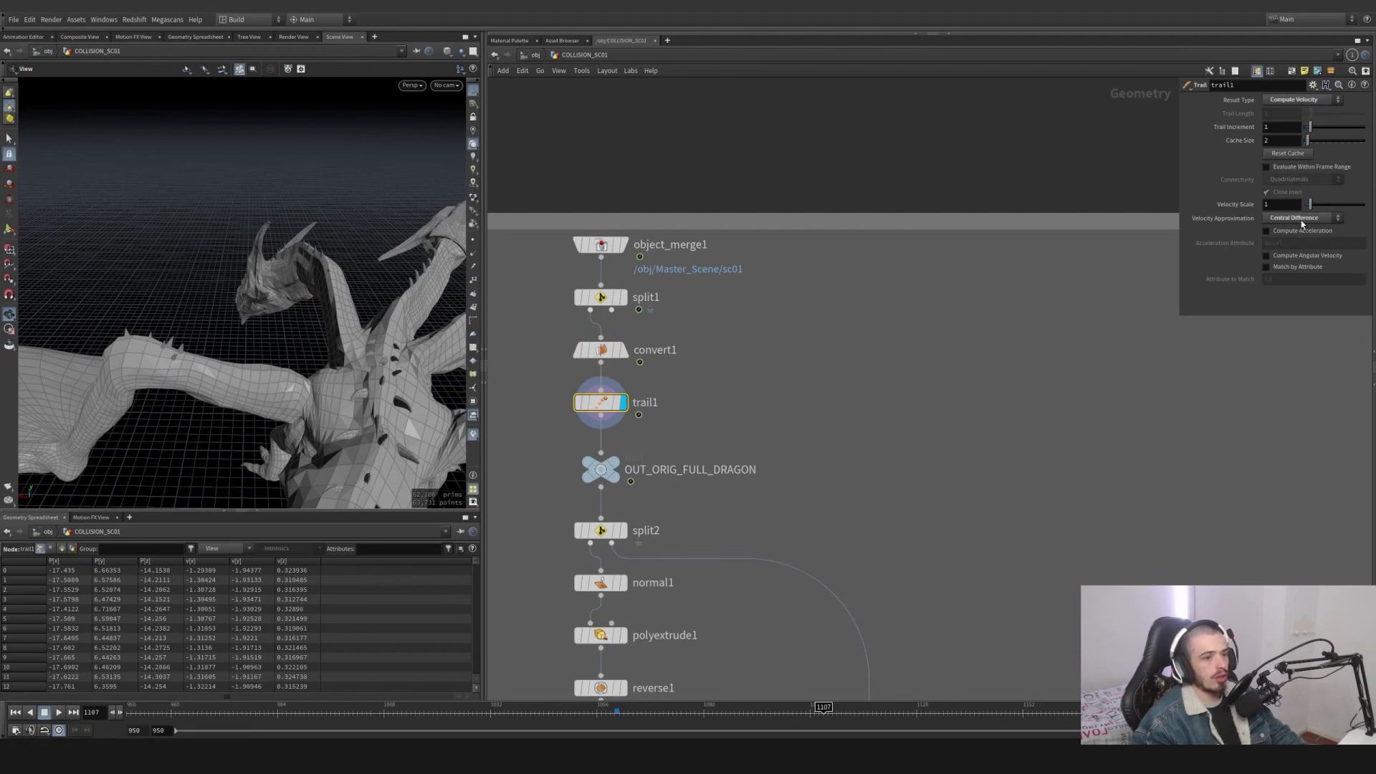
Display the OUT_ORIG_FULL_DRAGON null and split2 to examine how the wings are separated from the dragon.
{"action": "middle_click_drag", "start_coordinate": [796, 408], "coordinate": [822, 270]}
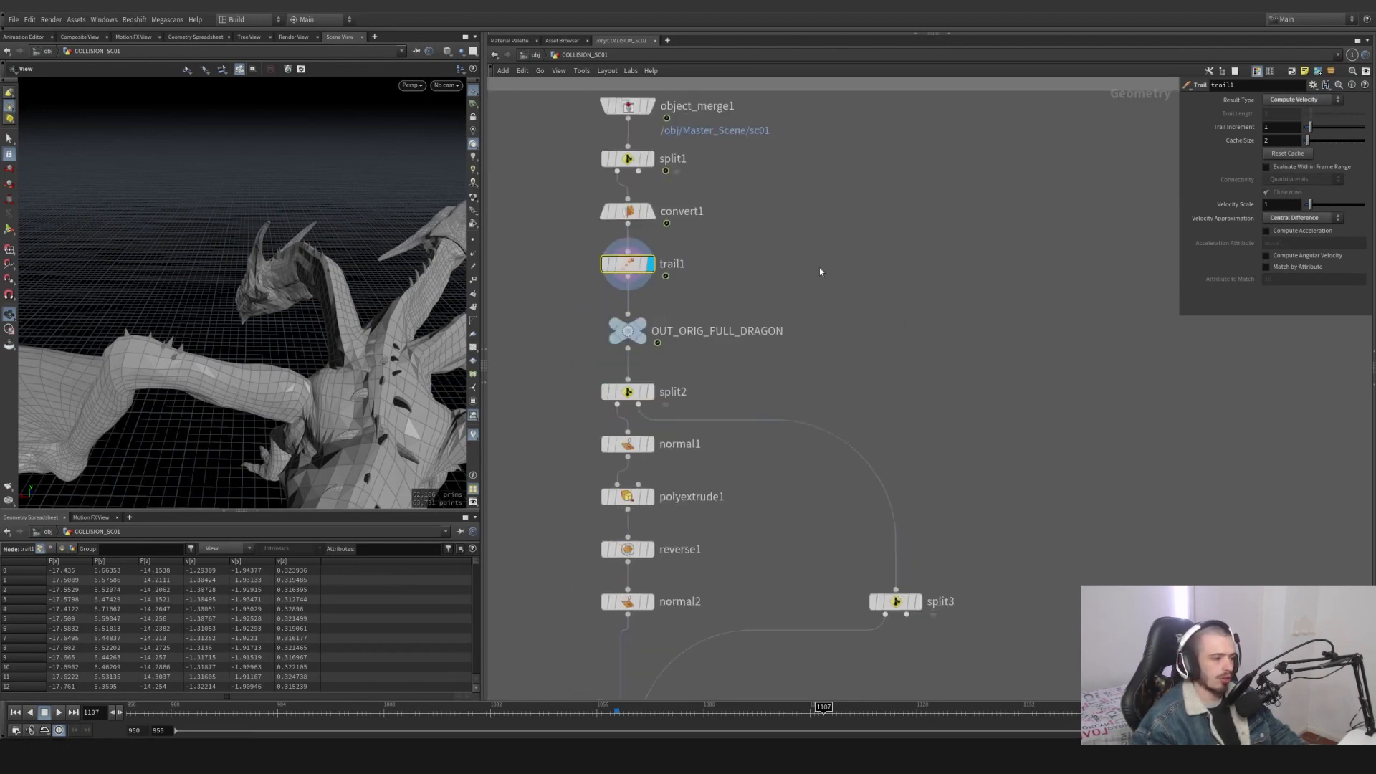
{"action": "left_click", "coordinate": [639, 329]}
{"action": "left_click", "coordinate": [649, 392]}
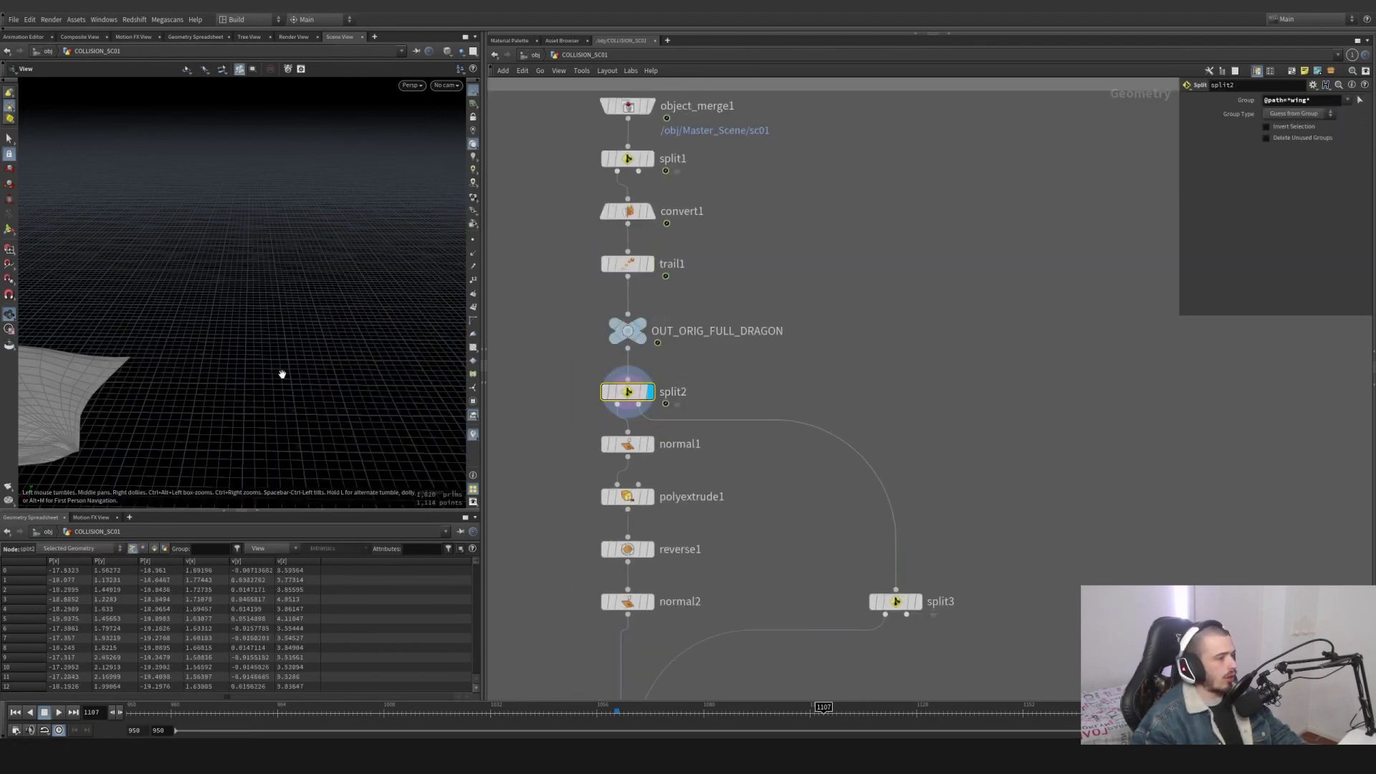
{"action": "middle_click_drag", "start_coordinate": [901, 331], "coordinate": [959, 222]}
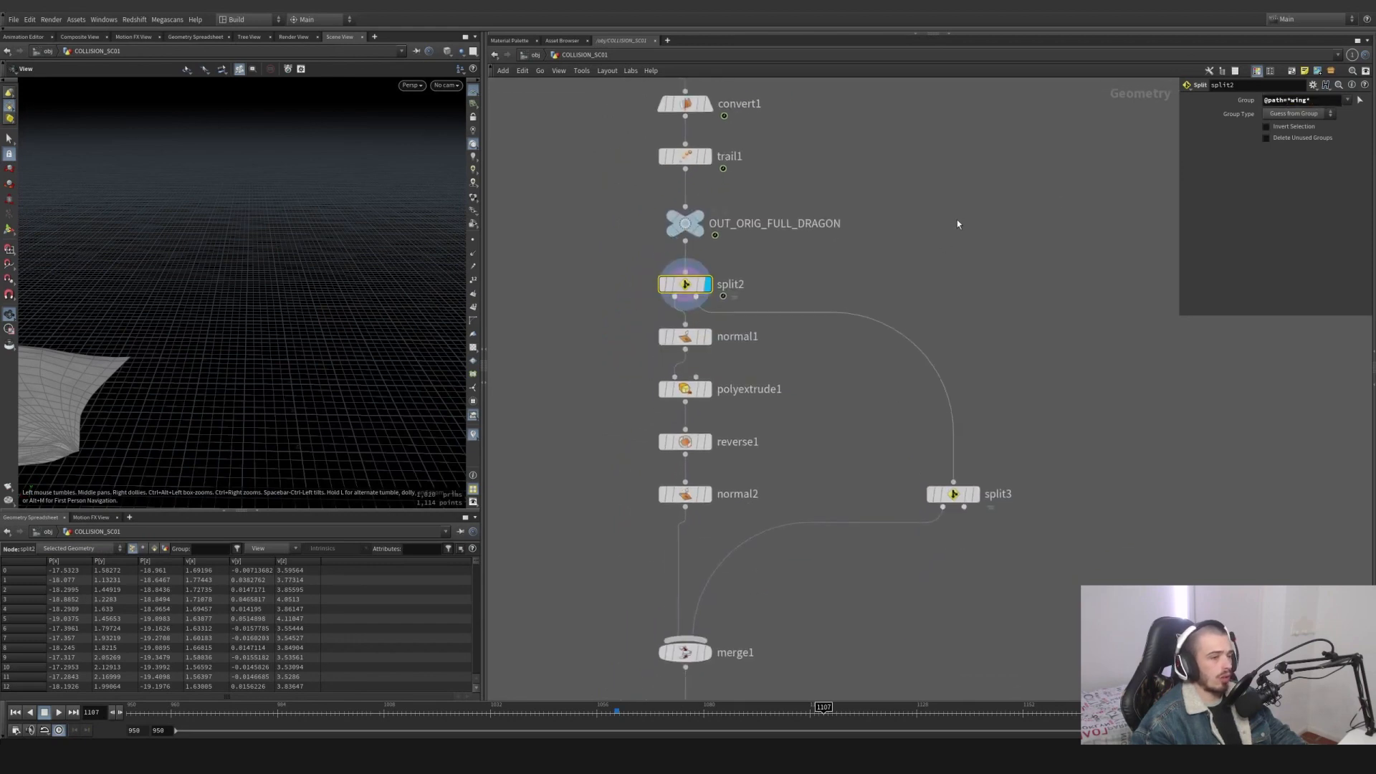
Step through normal1, polyextrude1, reverse1 and normal2 to examine how the wing membranes are thickened and their normals rebuilt.
{"action": "middle_click_drag", "start_coordinate": [817, 338], "coordinate": [860, 295]}
{"action": "left_click", "coordinate": [750, 294]}
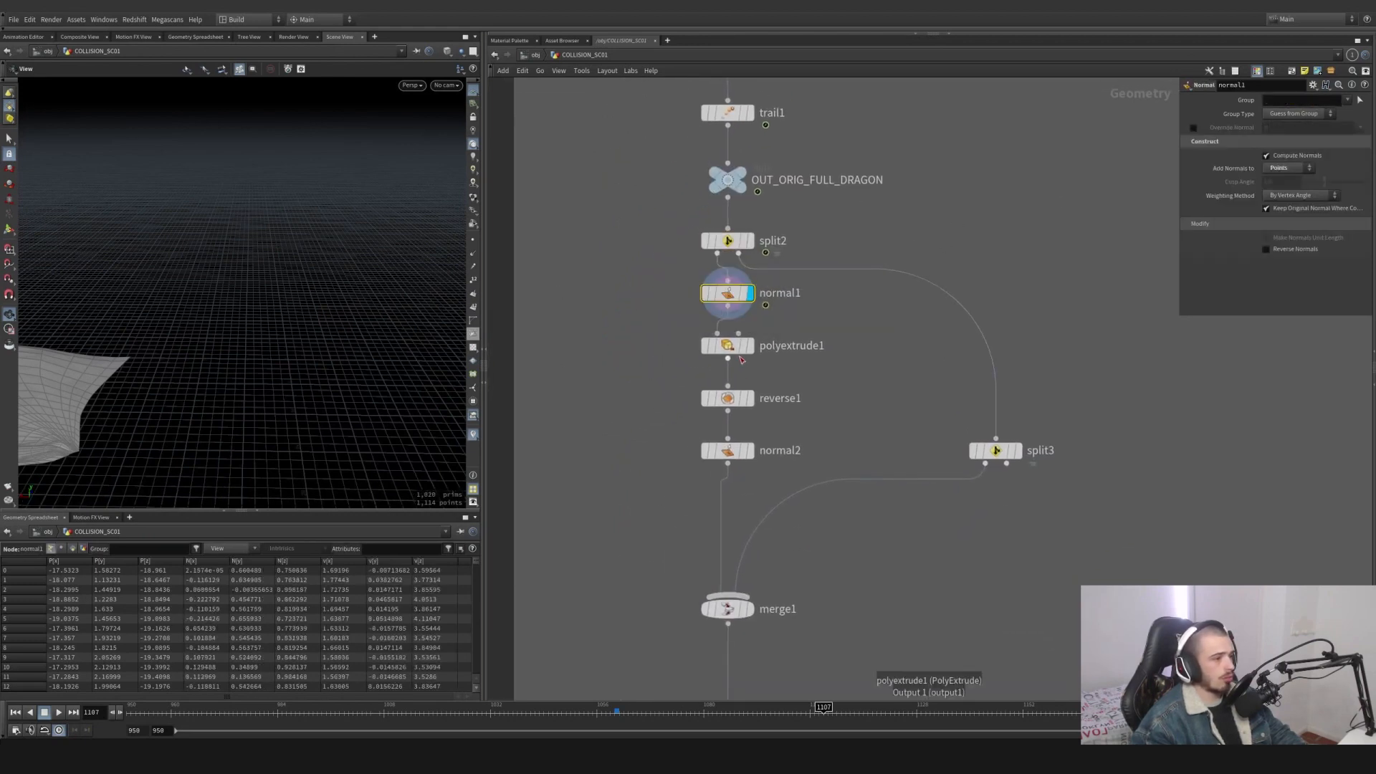
{"action": "left_click_drag", "start_coordinate": [96, 351], "coordinate": [88, 344]}
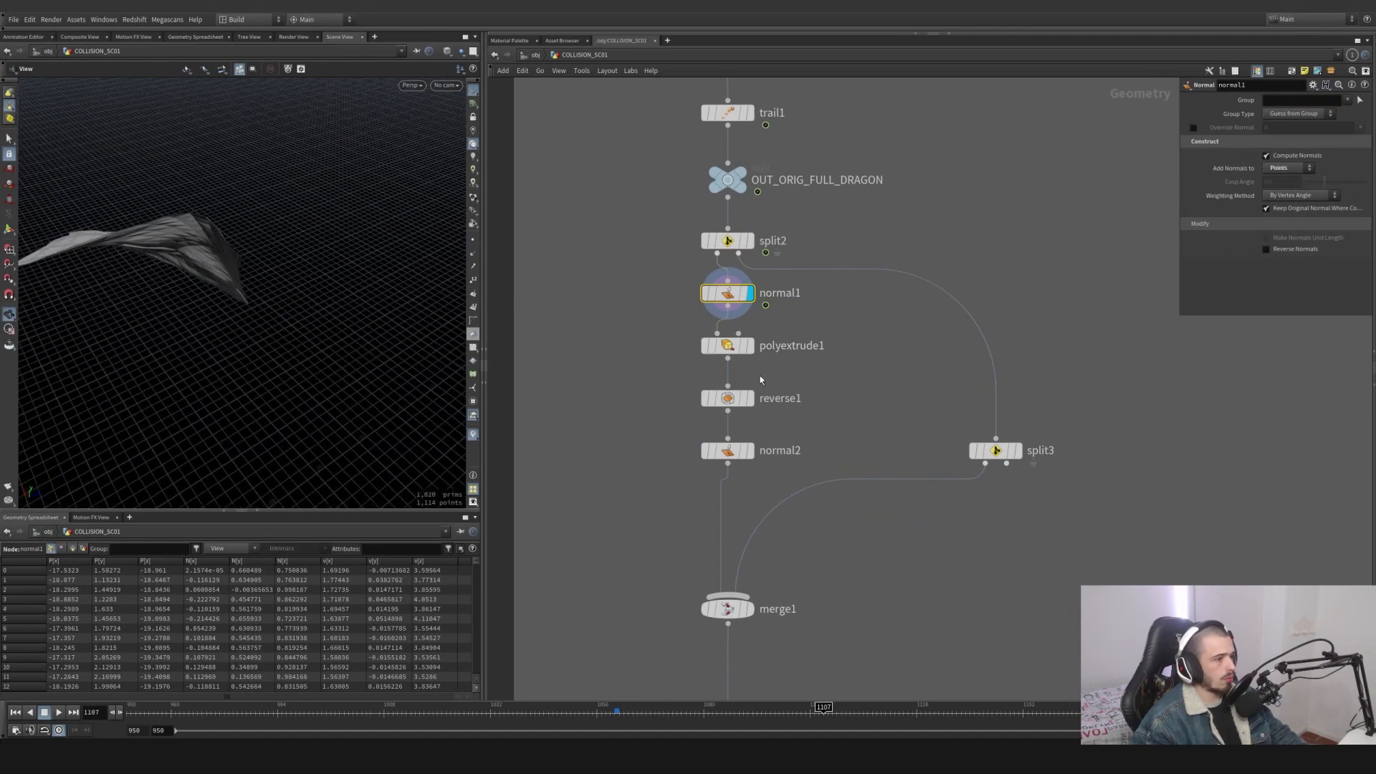
{"action": "left_click", "coordinate": [749, 345]}
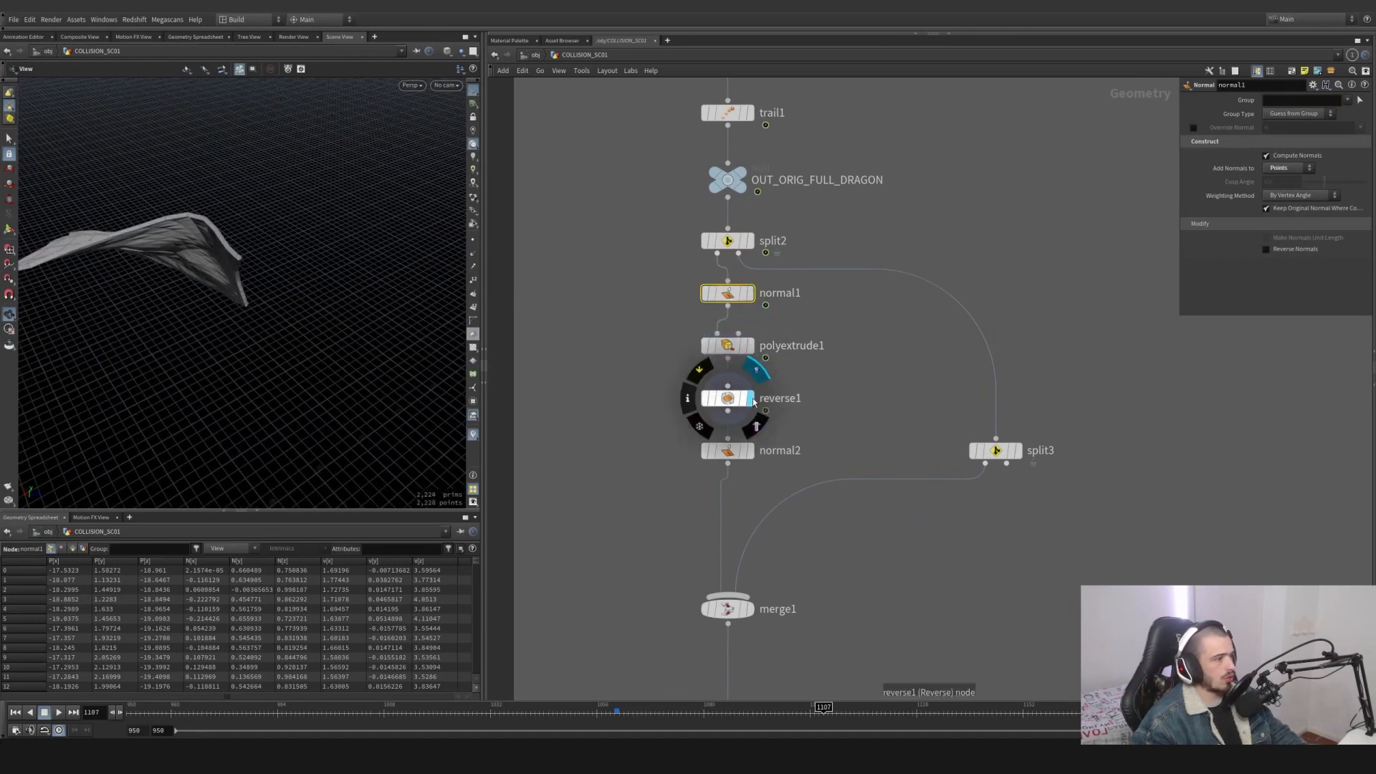
{"action": "left_click", "coordinate": [750, 398]}
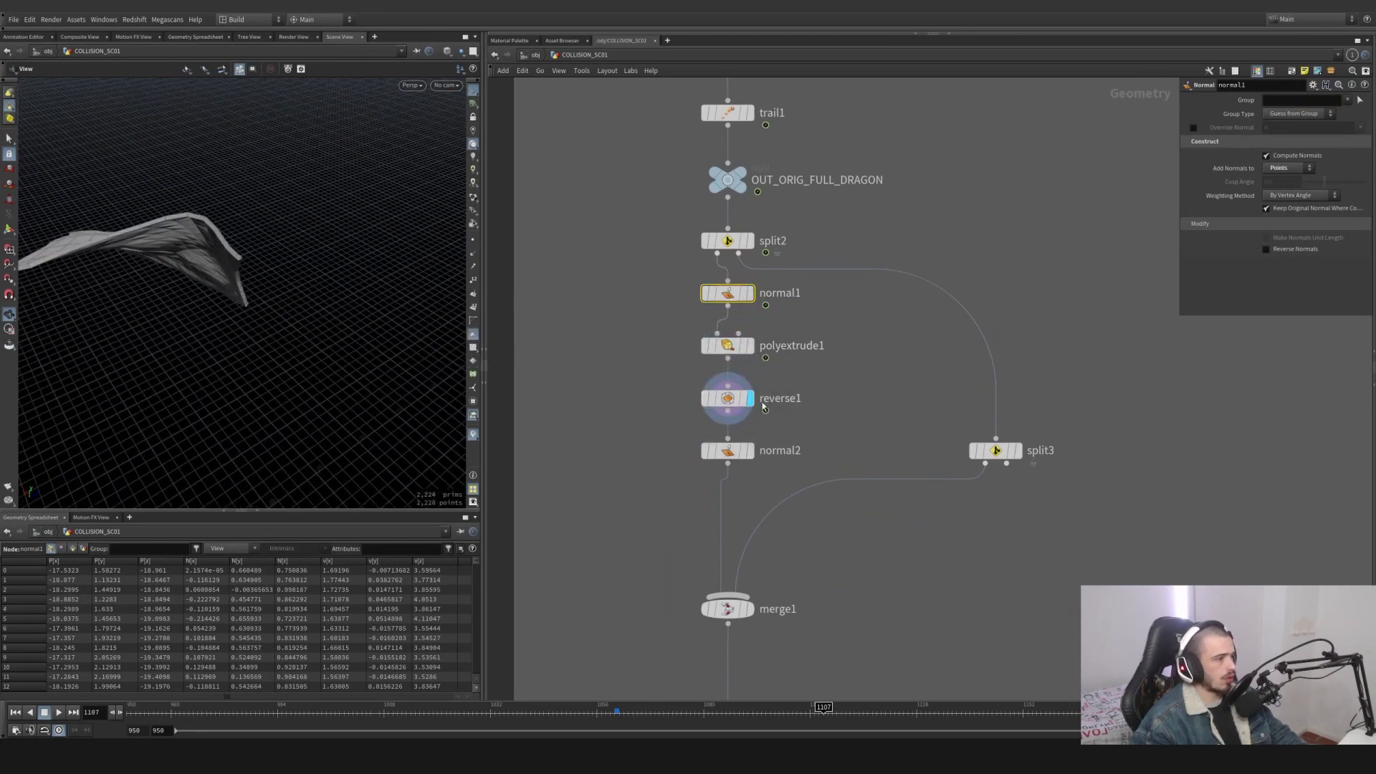
{"action": "left_click", "coordinate": [750, 346]}
{"action": "left_click", "coordinate": [750, 399]}
{"action": "left_click_drag", "start_coordinate": [757, 413], "coordinate": [688, 387]}
{"action": "left_click", "coordinate": [750, 450]}
{"action": "left_click_drag", "start_coordinate": [778, 476], "coordinate": [664, 432]}
Display split3 and select the whole connected body mesh to demonstrate how the body is isolated by primitives.
{"action": "middle_click_drag", "start_coordinate": [847, 603], "coordinate": [845, 584]}
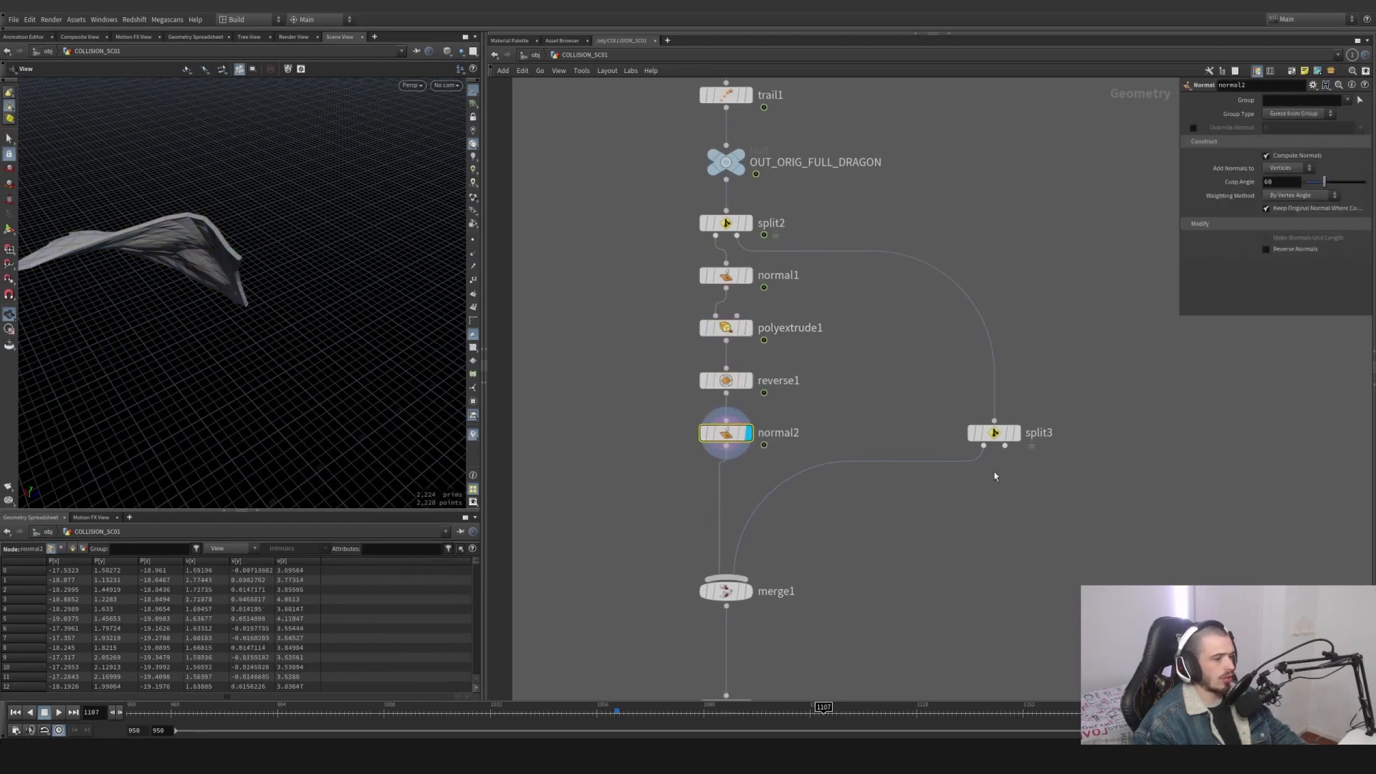
{"action": "left_click", "coordinate": [1018, 451]}
{"action": "left_click_drag", "start_coordinate": [380, 423], "coordinate": [301, 362]}
{"action": "key", "text": "s"}
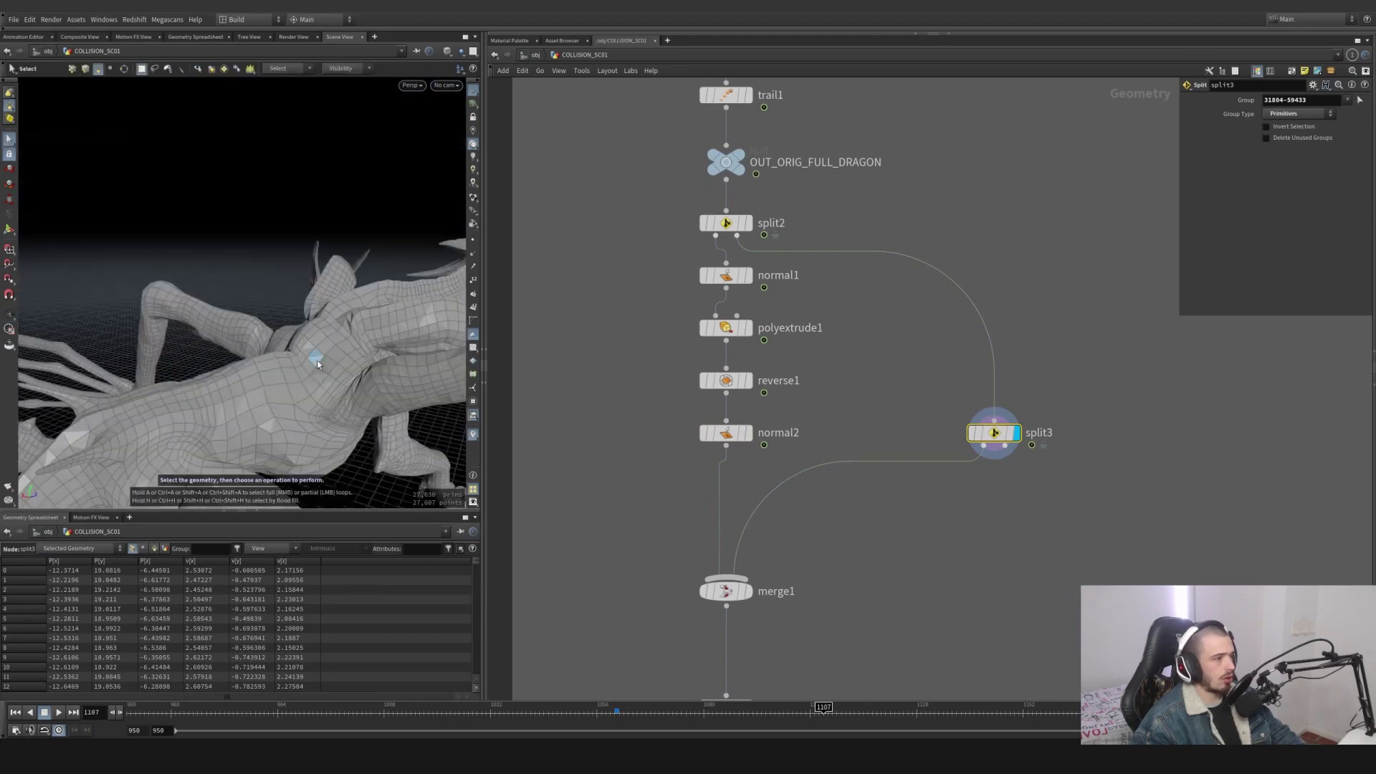
{"action": "double_click", "coordinate": [315, 360]}
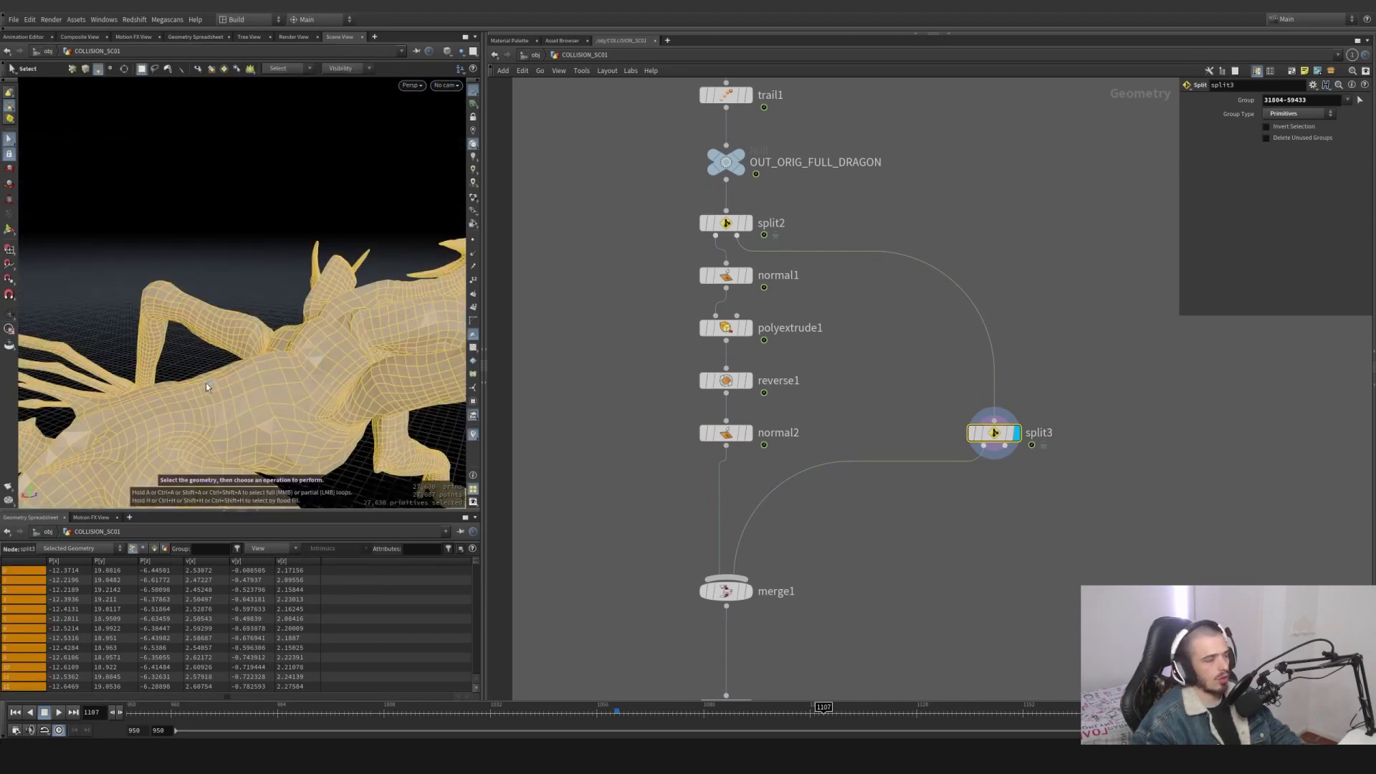
{"action": "key", "text": "Tab"}
{"action": "type", "text": "split"}
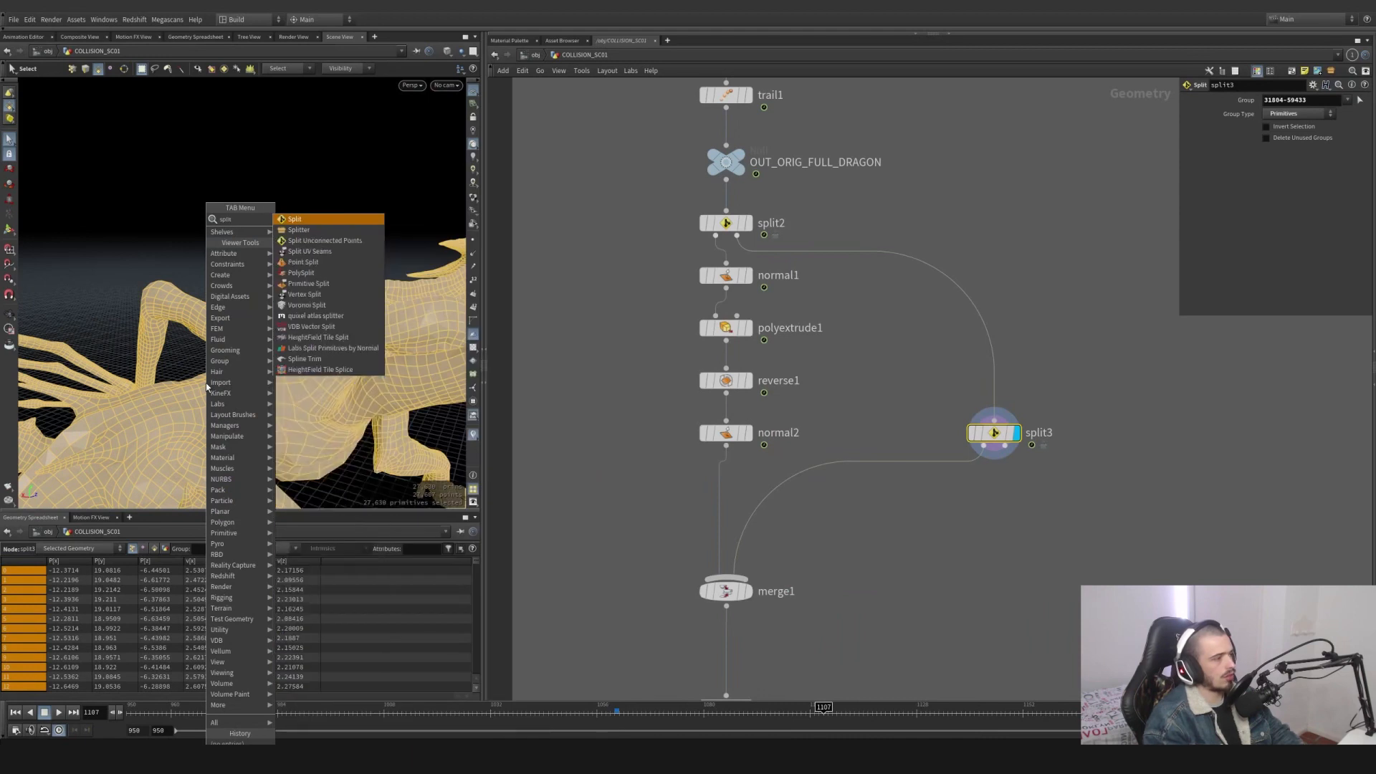
{"action": "left_click", "coordinate": [870, 387]}
Display merge1 with the wings and body combined, and inspect the volume settings of collisionsource1.
{"action": "left_click", "coordinate": [750, 595]}
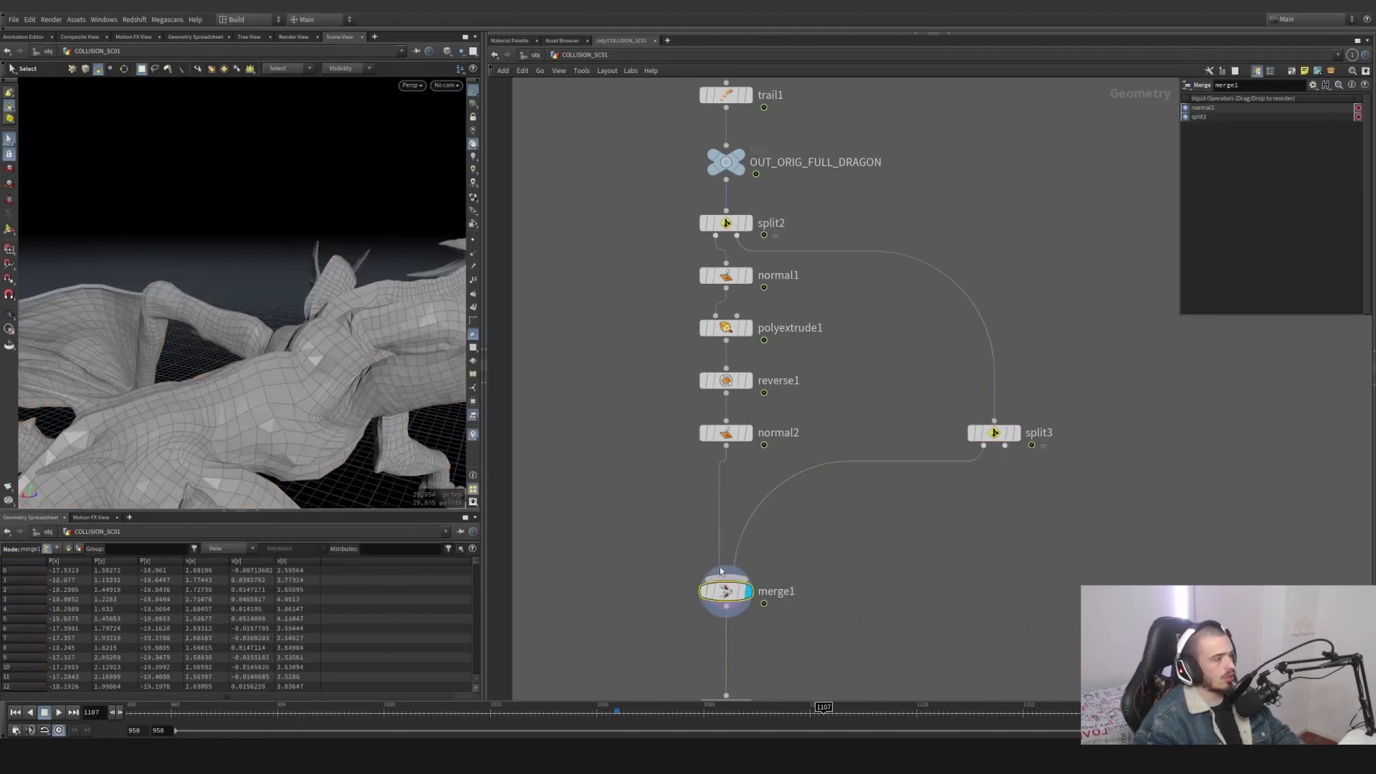
{"action": "scroll", "coordinate": [801, 362], "scroll_direction": "down", "scroll_amount": 4}
{"action": "scroll", "coordinate": [779, 529], "scroll_direction": "up", "scroll_amount": 4}
{"action": "left_click", "coordinate": [781, 526]}
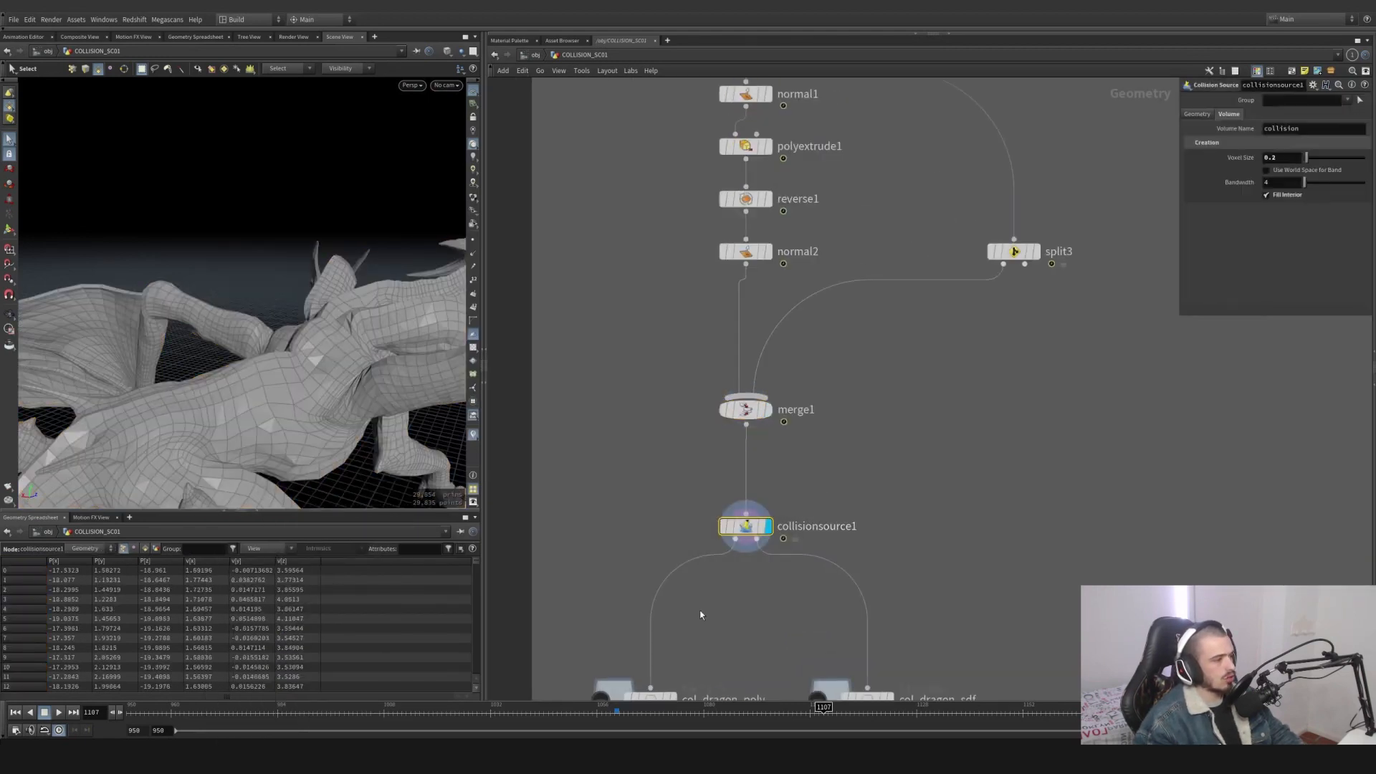
Display the col_dragon_poly and col_dragon_sdf file caches in turn to compare the polygon and SDF collision geometry.
{"action": "middle_click_drag", "start_coordinate": [817, 485], "coordinate": [741, 274]}
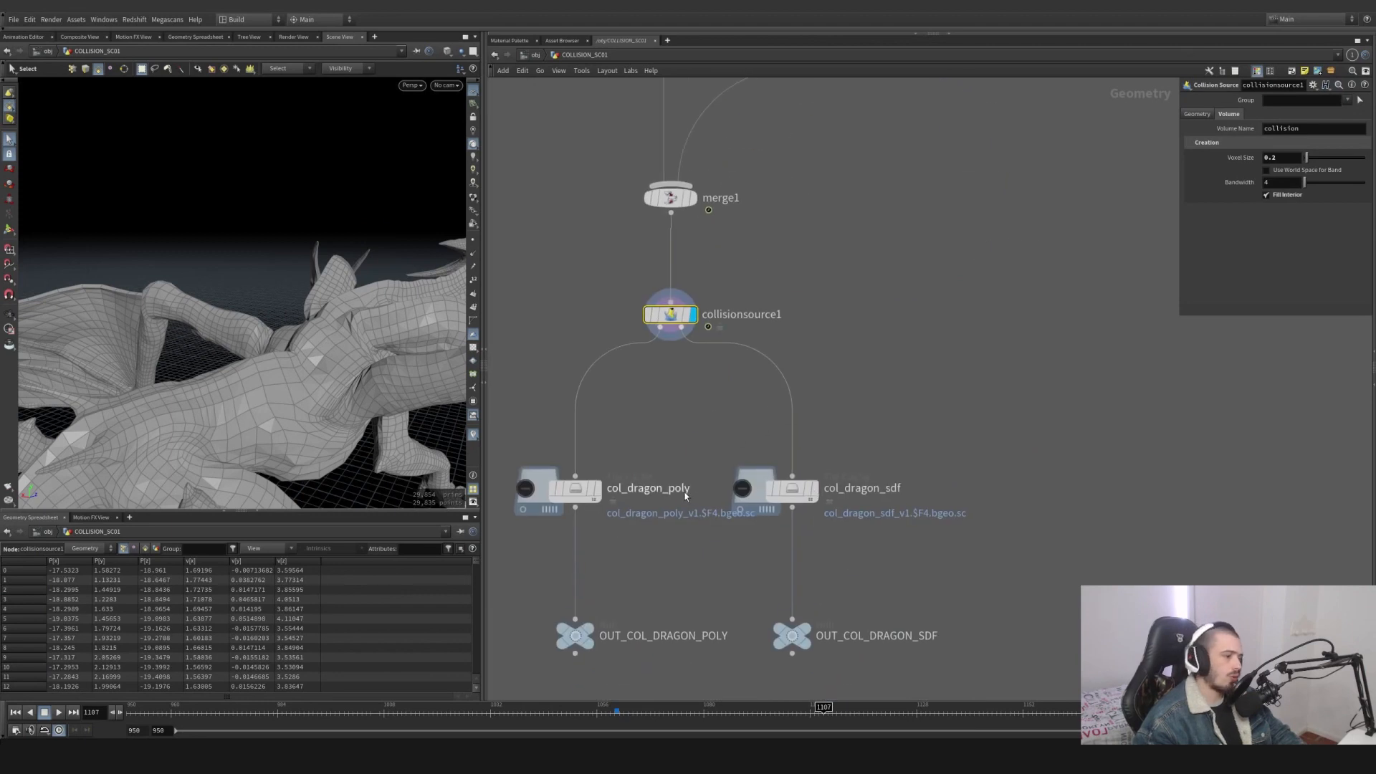
{"action": "middle_click_drag", "start_coordinate": [685, 492], "coordinate": [694, 466]}
{"action": "left_click", "coordinate": [610, 465]}
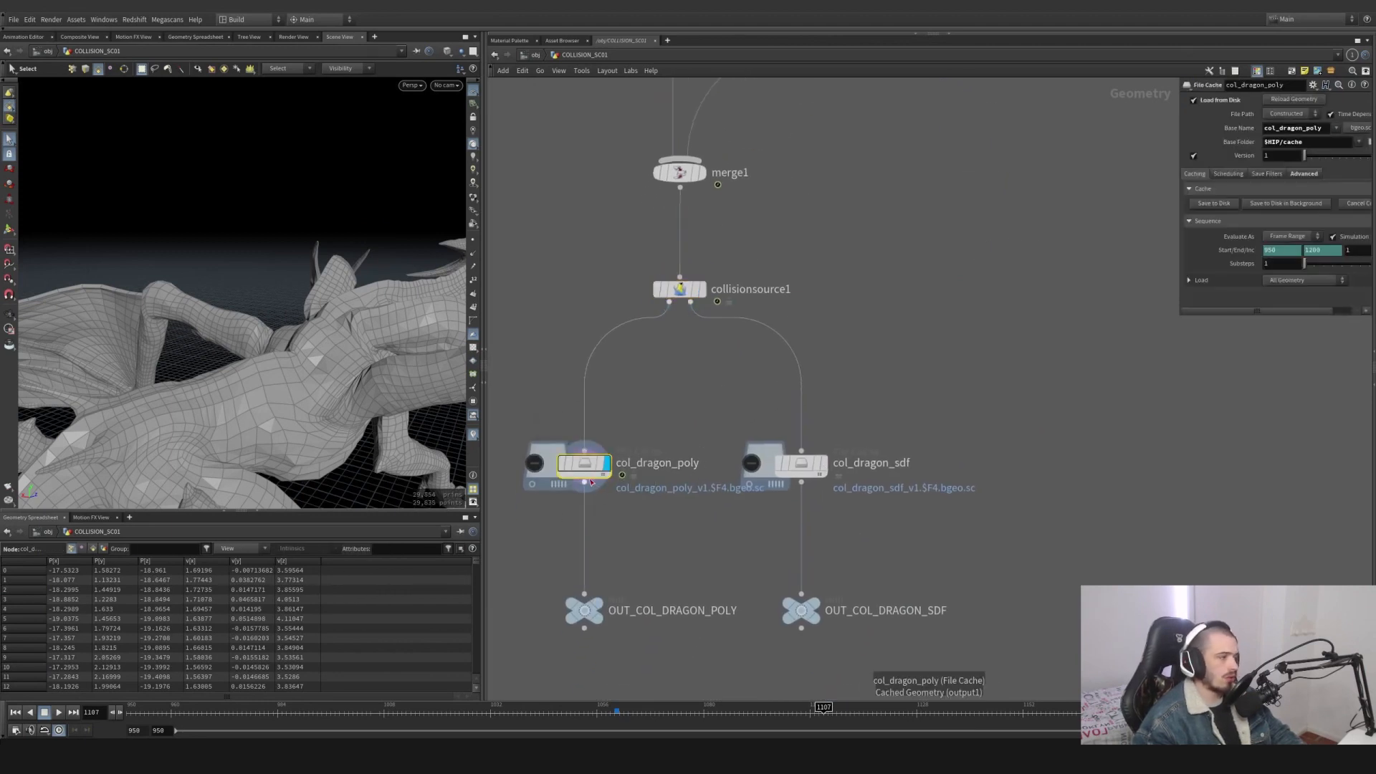
{"action": "scroll", "coordinate": [651, 388], "scroll_direction": "down", "scroll_amount": 2}
{"action": "scroll", "coordinate": [651, 388], "scroll_direction": "down", "scroll_amount": 2}
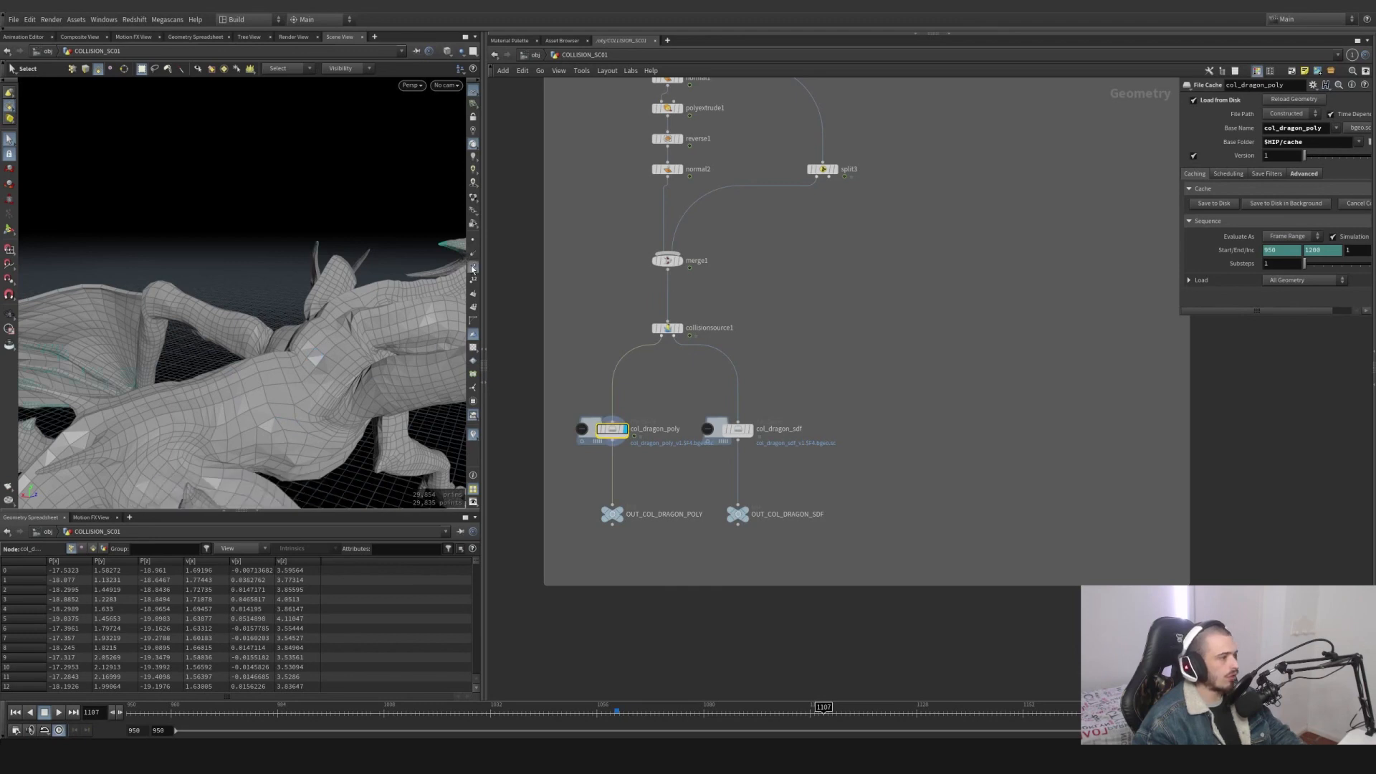
{"action": "left_click", "coordinate": [747, 429]}
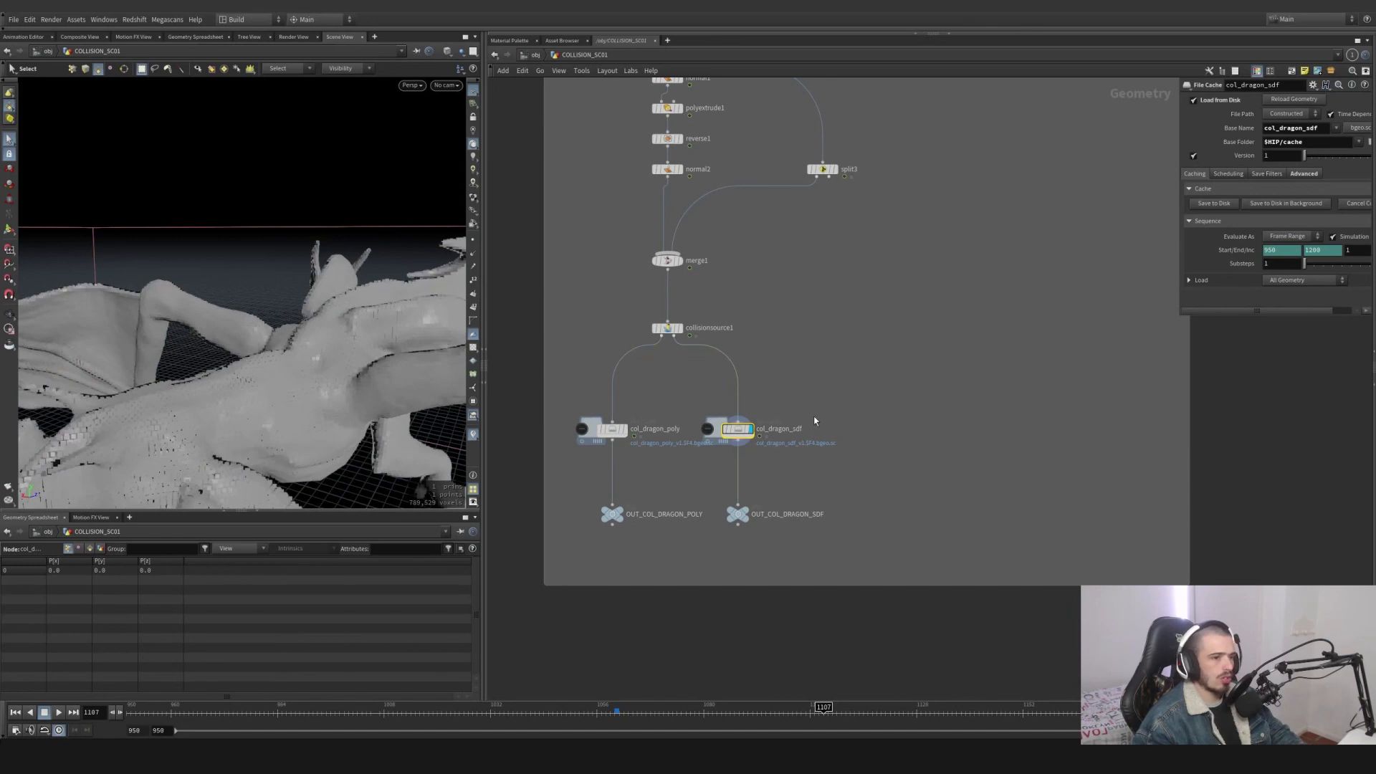
Check the voxel size on collisionsource1 while keeping the dragon SDF cache displayed.
{"action": "scroll", "coordinate": [780, 418], "scroll_direction": "up", "scroll_amount": 4}
{"action": "middle_click_drag", "start_coordinate": [776, 379], "coordinate": [813, 421]}
{"action": "left_click_drag", "start_coordinate": [832, 406], "coordinate": [574, 264]}
{"action": "left_click_drag", "start_coordinate": [1279, 157], "coordinate": [1253, 159]}
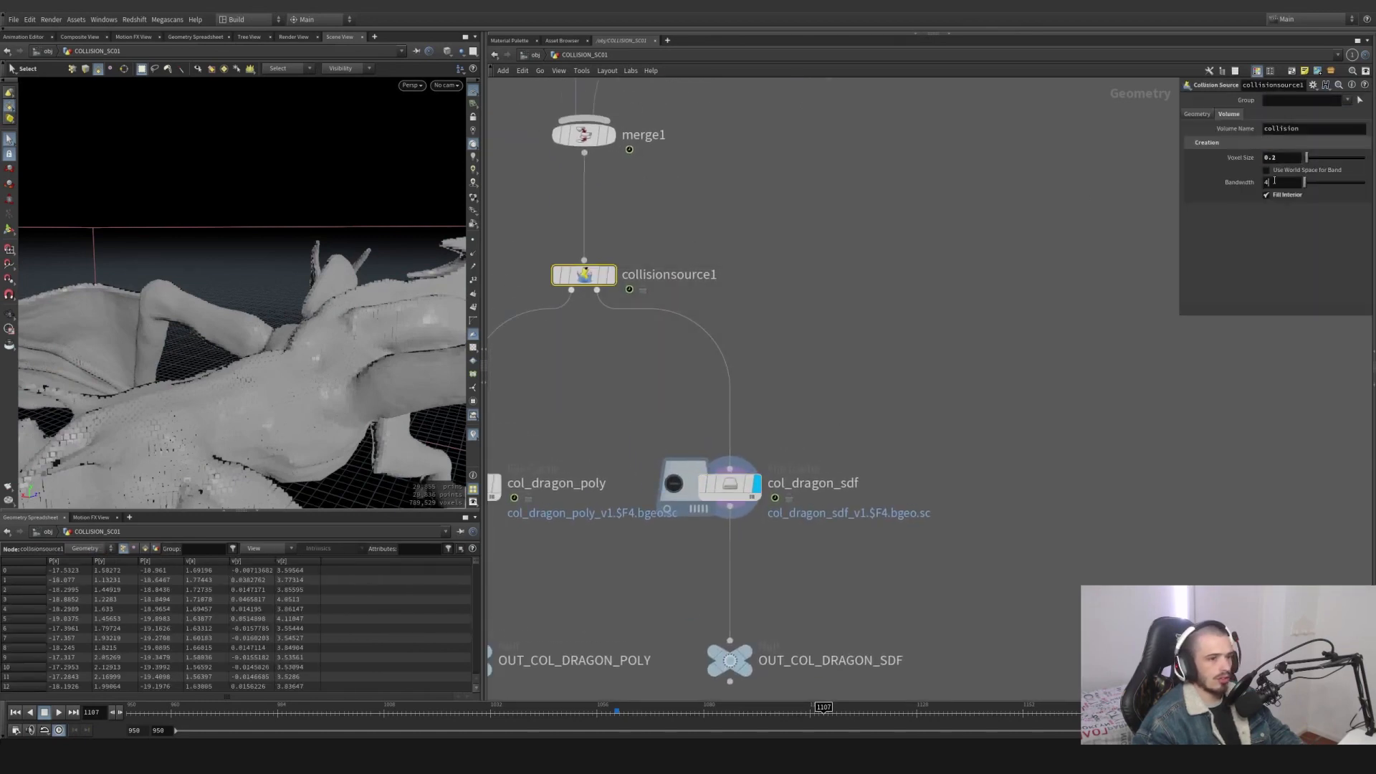
Reopen the col_dragon_sdf cache settings and review the poly and SDF dragon output nulls.
{"action": "middle_click_drag", "start_coordinate": [839, 438], "coordinate": [842, 320]}
{"action": "left_click", "coordinate": [738, 367]}
{"action": "middle_click_drag", "start_coordinate": [762, 511], "coordinate": [900, 467]}
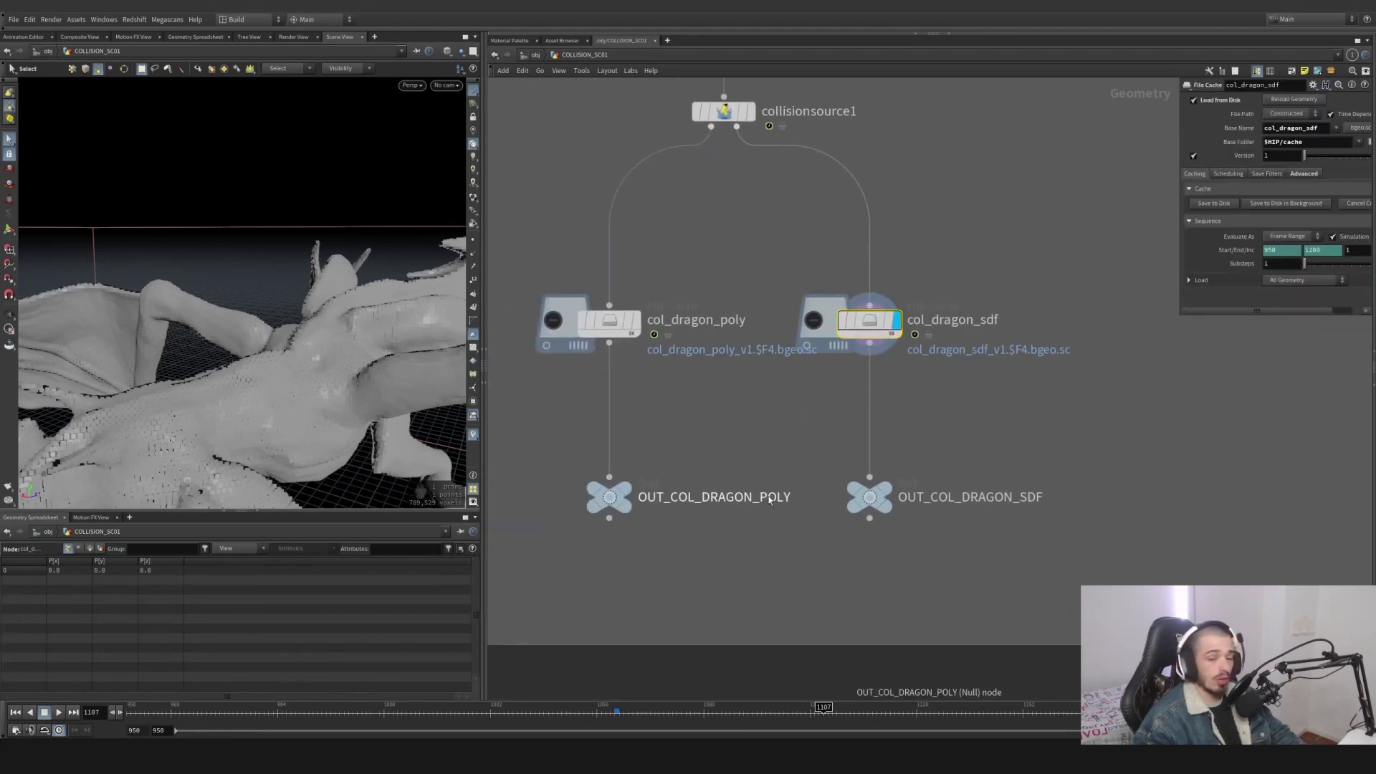
Locate the separate head-group network and display object_merge3, which imports the full dragon.
{"action": "left_click_drag", "start_coordinate": [1077, 443], "coordinate": [979, 509]}
{"action": "scroll", "coordinate": [1065, 460], "scroll_direction": "down", "scroll_amount": 6}
{"action": "middle_click_drag", "start_coordinate": [1048, 405], "coordinate": [915, 466]}
{"action": "scroll", "coordinate": [916, 468], "scroll_direction": "down", "scroll_amount": 1}
{"action": "middle_click_drag", "start_coordinate": [1034, 475], "coordinate": [573, 486]}
{"action": "scroll", "coordinate": [889, 499], "scroll_direction": "down", "scroll_amount": 3}
{"action": "middle_click_drag", "start_coordinate": [1026, 309], "coordinate": [771, 185]}
{"action": "scroll", "coordinate": [793, 166], "scroll_direction": "up", "scroll_amount": 3}
{"action": "middle_click_drag", "start_coordinate": [731, 135], "coordinate": [762, 229]}
{"action": "scroll", "coordinate": [762, 230], "scroll_direction": "up", "scroll_amount": 3}
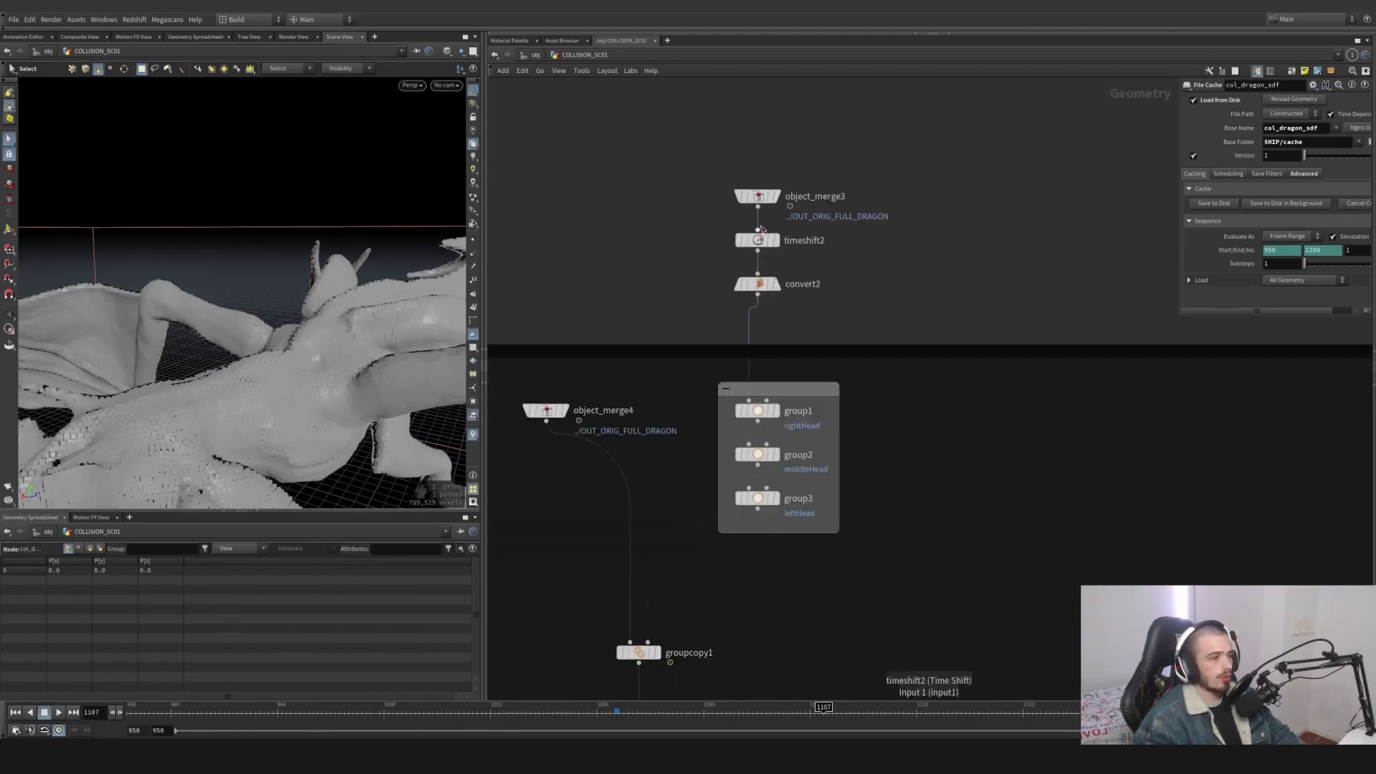
{"action": "left_click", "coordinate": [776, 196]}
Trace object_merge3's source back to the OUT_ORIG_FULL_DRAGON null and return to the head-group network.
{"action": "scroll", "coordinate": [632, 246], "scroll_direction": "down", "scroll_amount": 2}
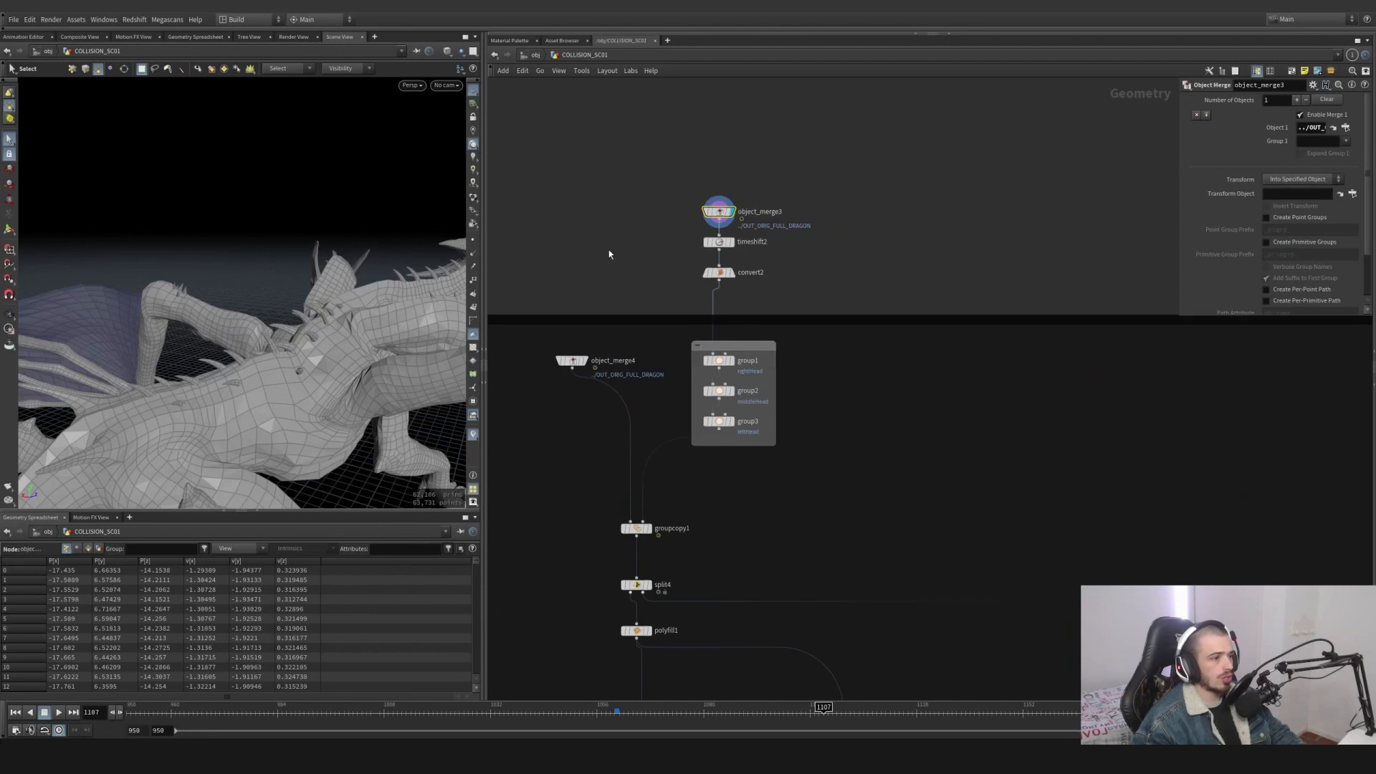
{"action": "middle_click_drag", "start_coordinate": [608, 254], "coordinate": [973, 246]}
{"action": "scroll", "coordinate": [806, 254], "scroll_direction": "down", "scroll_amount": 4}
{"action": "middle_click_drag", "start_coordinate": [682, 277], "coordinate": [1072, 276]}
{"action": "middle_click_drag", "start_coordinate": [652, 296], "coordinate": [1064, 226]}
{"action": "scroll", "coordinate": [704, 298], "scroll_direction": "up", "scroll_amount": 6}
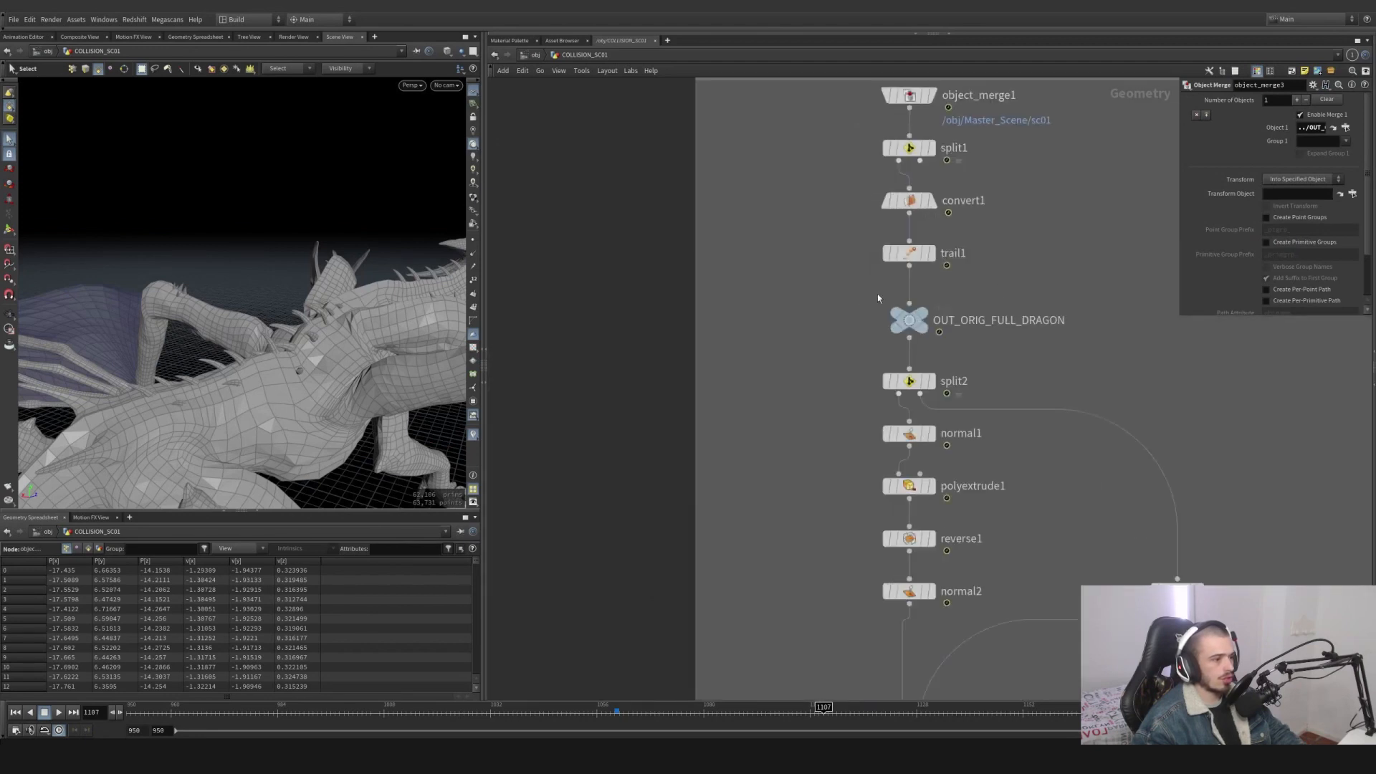
{"action": "scroll", "coordinate": [1104, 323], "scroll_direction": "down", "scroll_amount": 4}
{"action": "middle_click_drag", "start_coordinate": [1106, 325], "coordinate": [574, 358]}
{"action": "scroll", "coordinate": [655, 353], "scroll_direction": "down", "scroll_amount": 2}
{"action": "middle_click_drag", "start_coordinate": [1319, 401], "coordinate": [924, 366]}
{"action": "scroll", "coordinate": [1119, 375], "scroll_direction": "up", "scroll_amount": 5}
{"action": "middle_click_drag", "start_coordinate": [1123, 308], "coordinate": [1095, 452]}
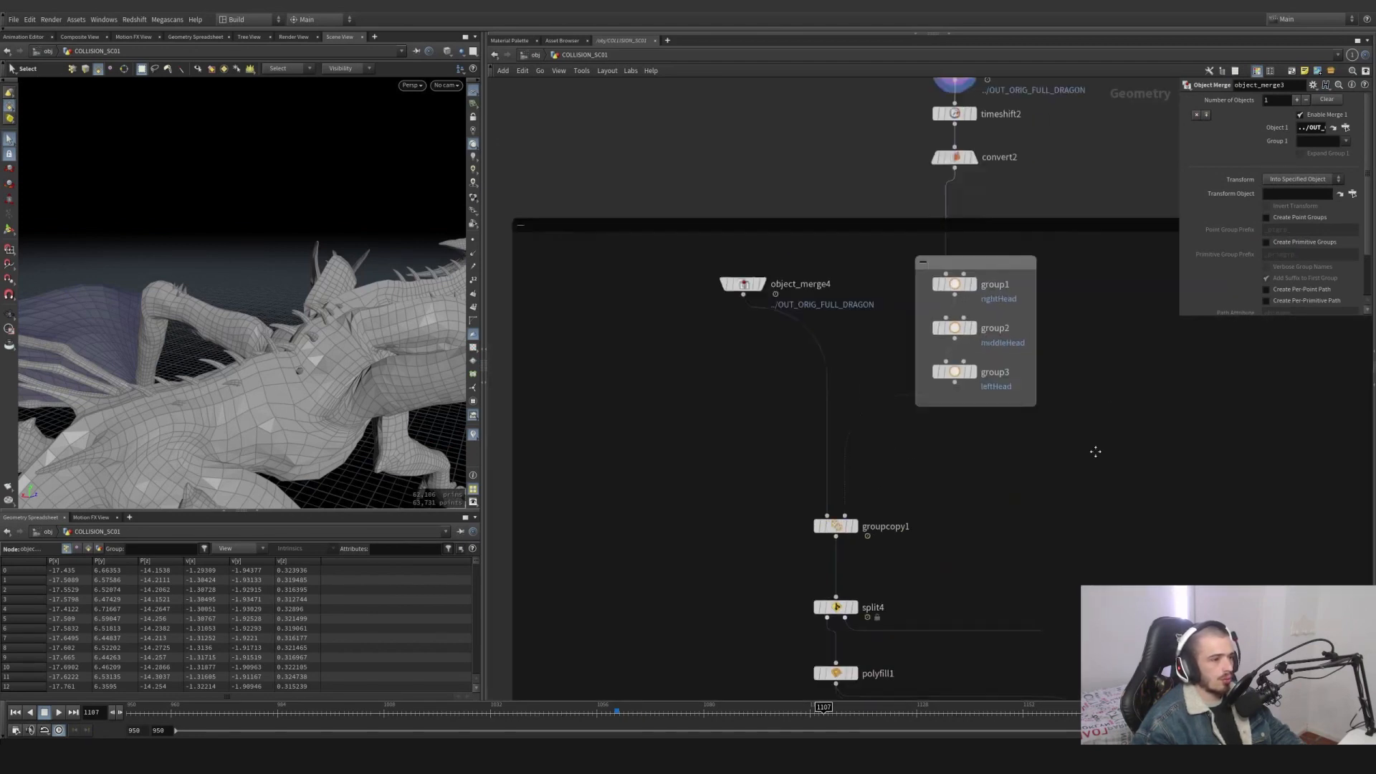
Display group1 and delete the convert2 node between timeshift2 and the head groups.
{"action": "left_click", "coordinate": [969, 298]}
{"action": "middle_click_drag", "start_coordinate": [1026, 188], "coordinate": [984, 239]}
{"action": "key", "text": "Delete"}
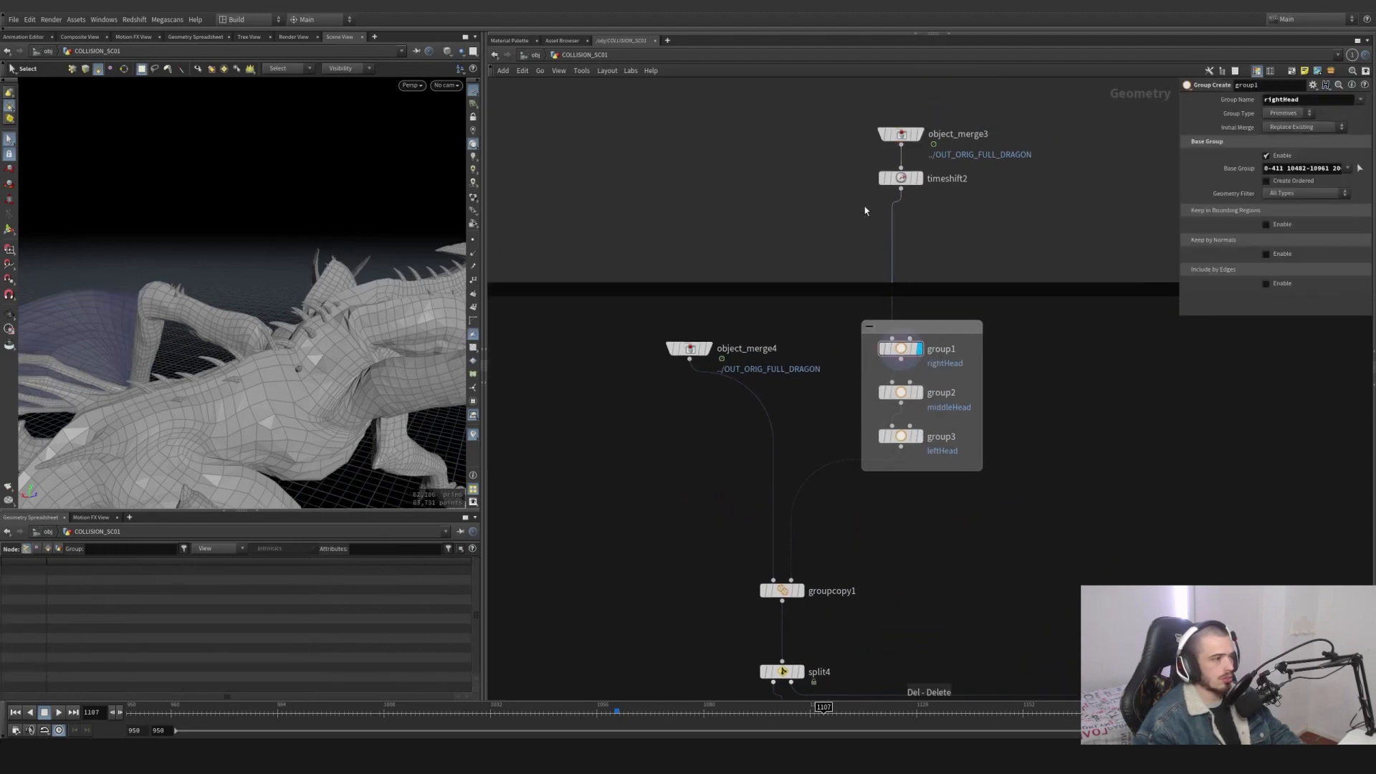
Examine the rightHead, middleHead and leftHead primitive groups on the dragon by displaying group1, group2 and group3.
{"action": "mouse_move", "coordinate": [230, 301]}
{"action": "left_mouse_down"}
{"action": "mouse_move", "coordinate": [306, 286]}
{"action": "mouse_move", "coordinate": [237, 294]}
{"action": "left_mouse_up"}
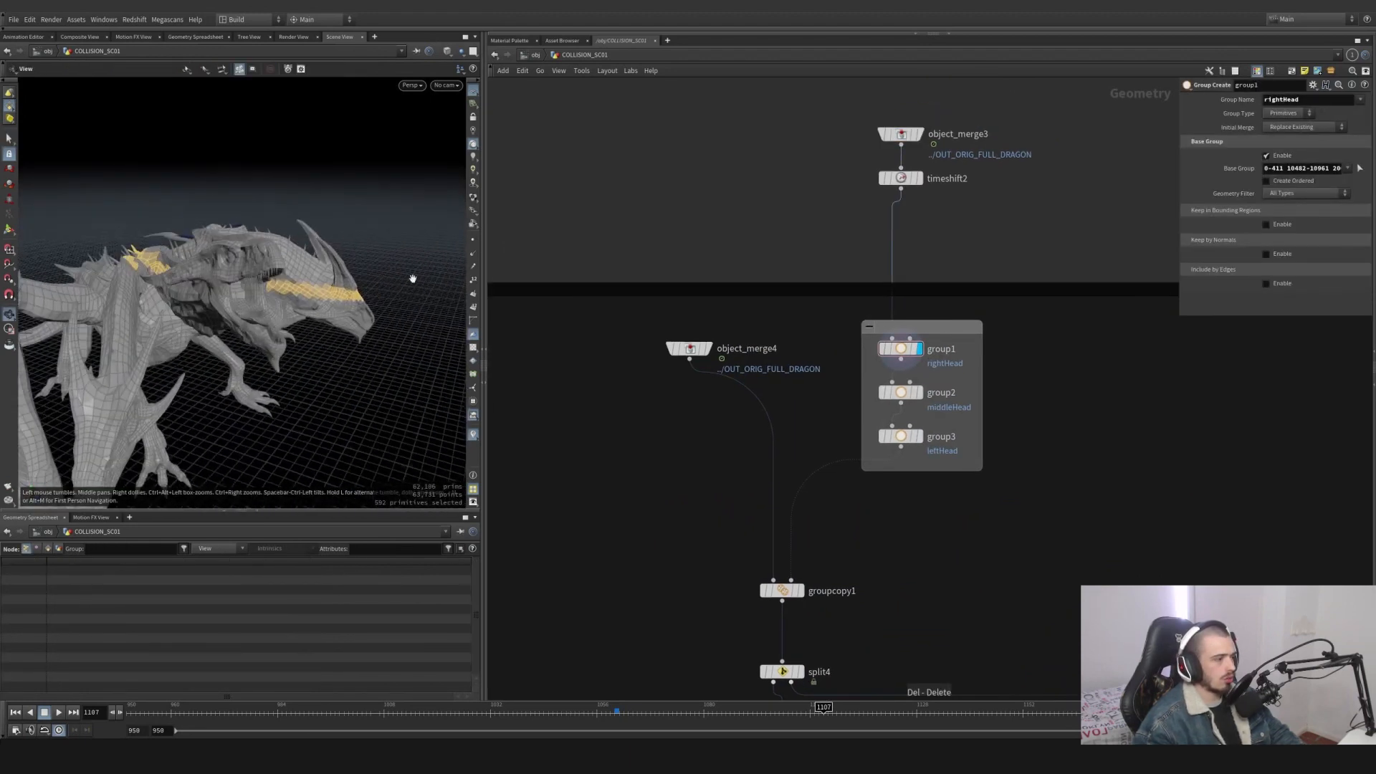
{"action": "key", "text": "s"}
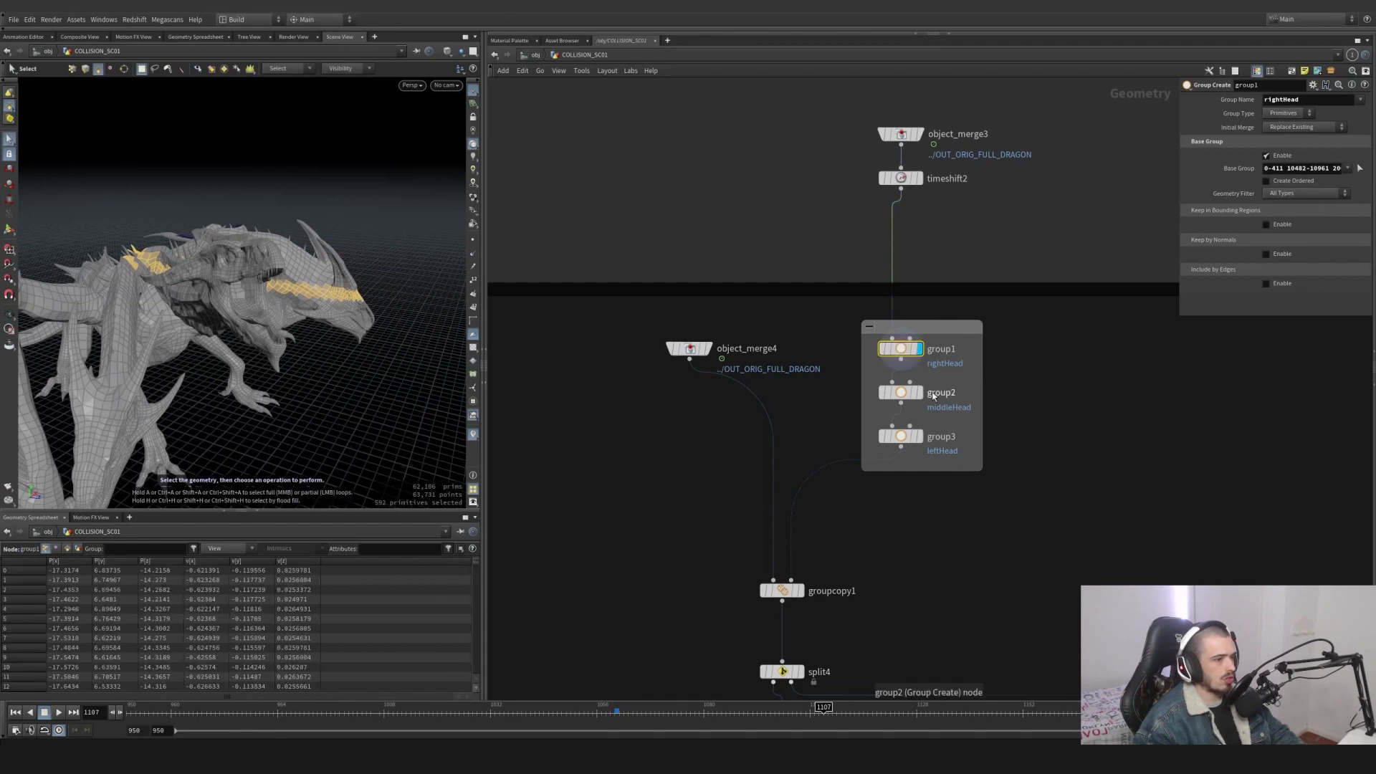
{"action": "left_click", "coordinate": [919, 392]}
{"action": "left_click", "coordinate": [901, 392]}
{"action": "left_click_drag", "start_coordinate": [308, 243], "coordinate": [62, 268], "text": "alt"}
{"action": "left_click", "coordinate": [11, 234]}
{"action": "left_click_drag", "start_coordinate": [273, 247], "coordinate": [376, 228], "text": "alt"}
{"action": "left_click", "coordinate": [901, 349]}
{"action": "left_click", "coordinate": [920, 435]}
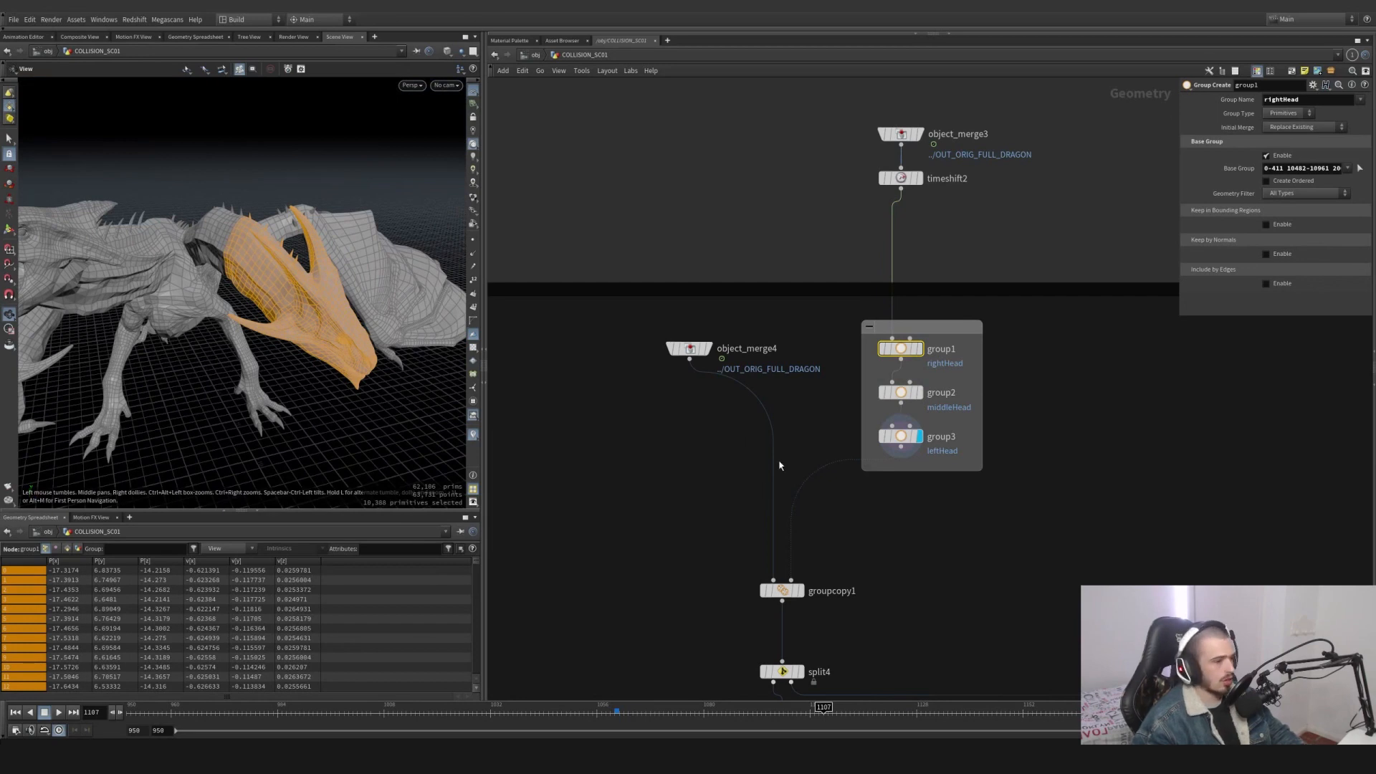
Check timeshift2's frozen frame with the timeline at frames 1086 and 1078, and display groupcopy1 on the moving dragon.
{"action": "middle_click_drag", "start_coordinate": [781, 465], "coordinate": [798, 385]}
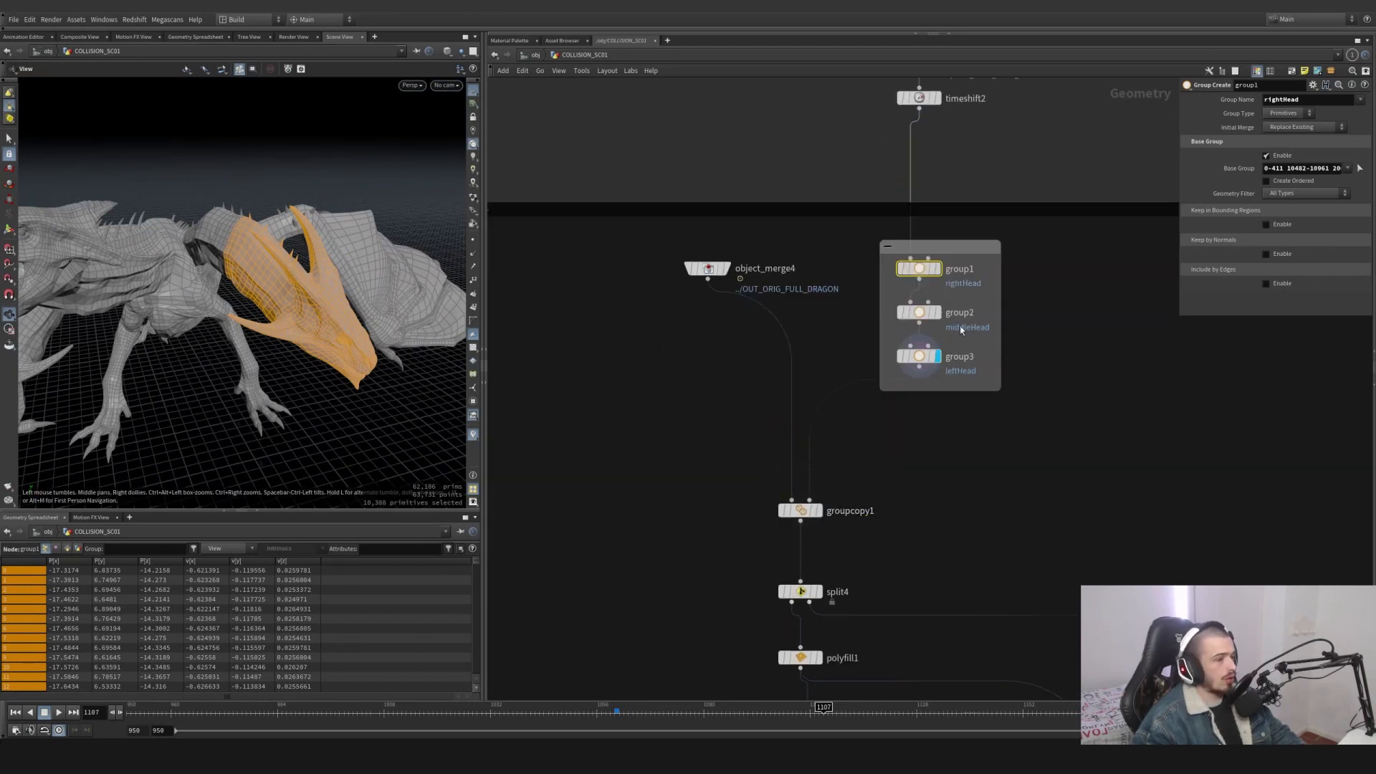
{"action": "left_click", "coordinate": [602, 710]}
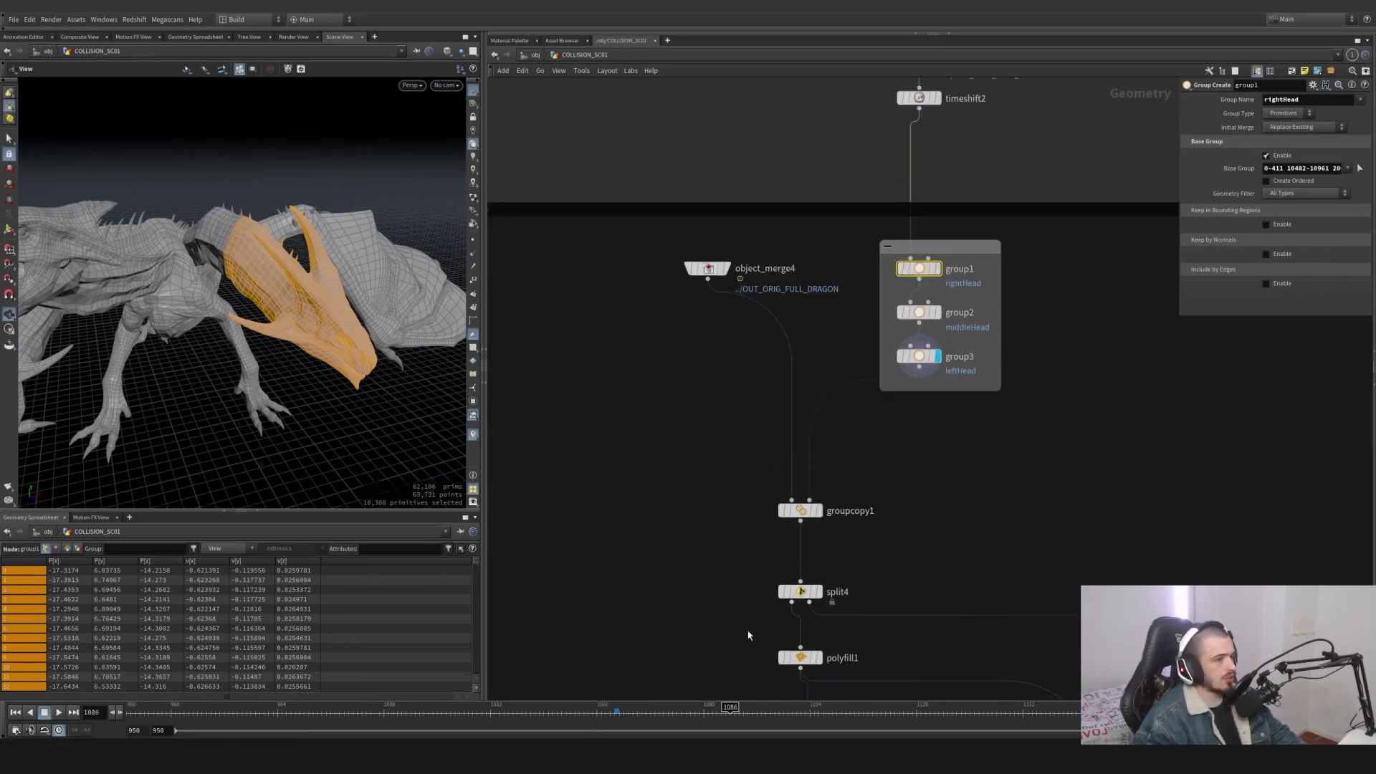
{"action": "left_click_drag", "start_coordinate": [877, 117], "coordinate": [879, 92]}
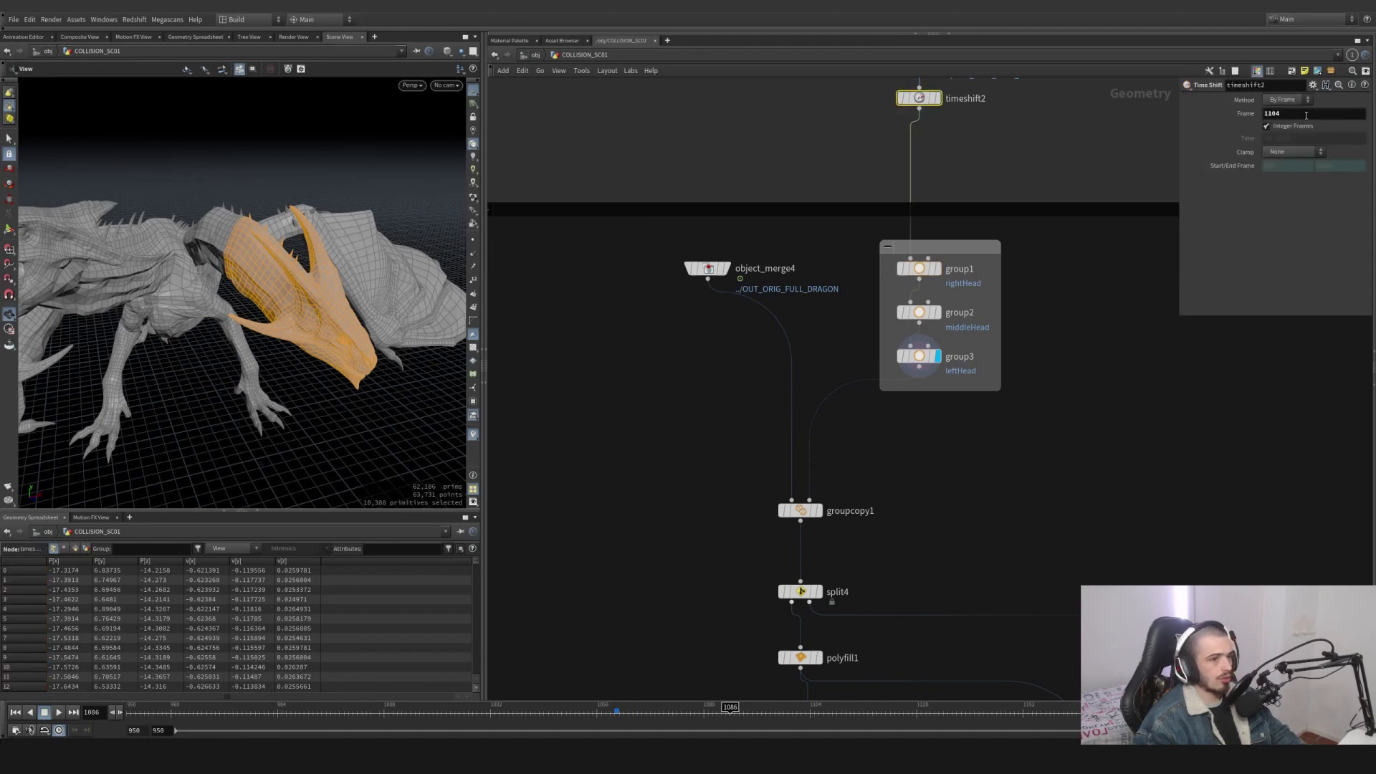
{"action": "left_click", "coordinate": [694, 711]}
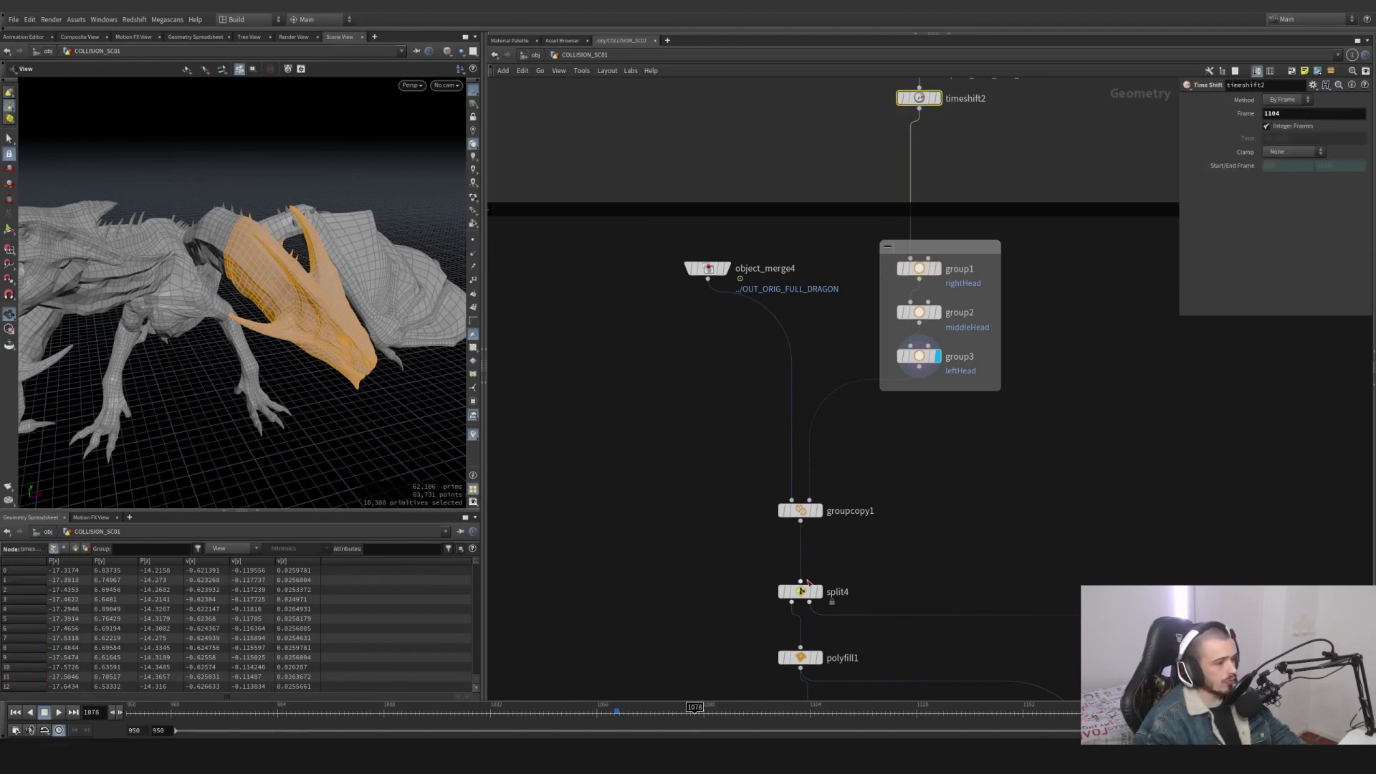
{"action": "left_click", "coordinate": [818, 511]}
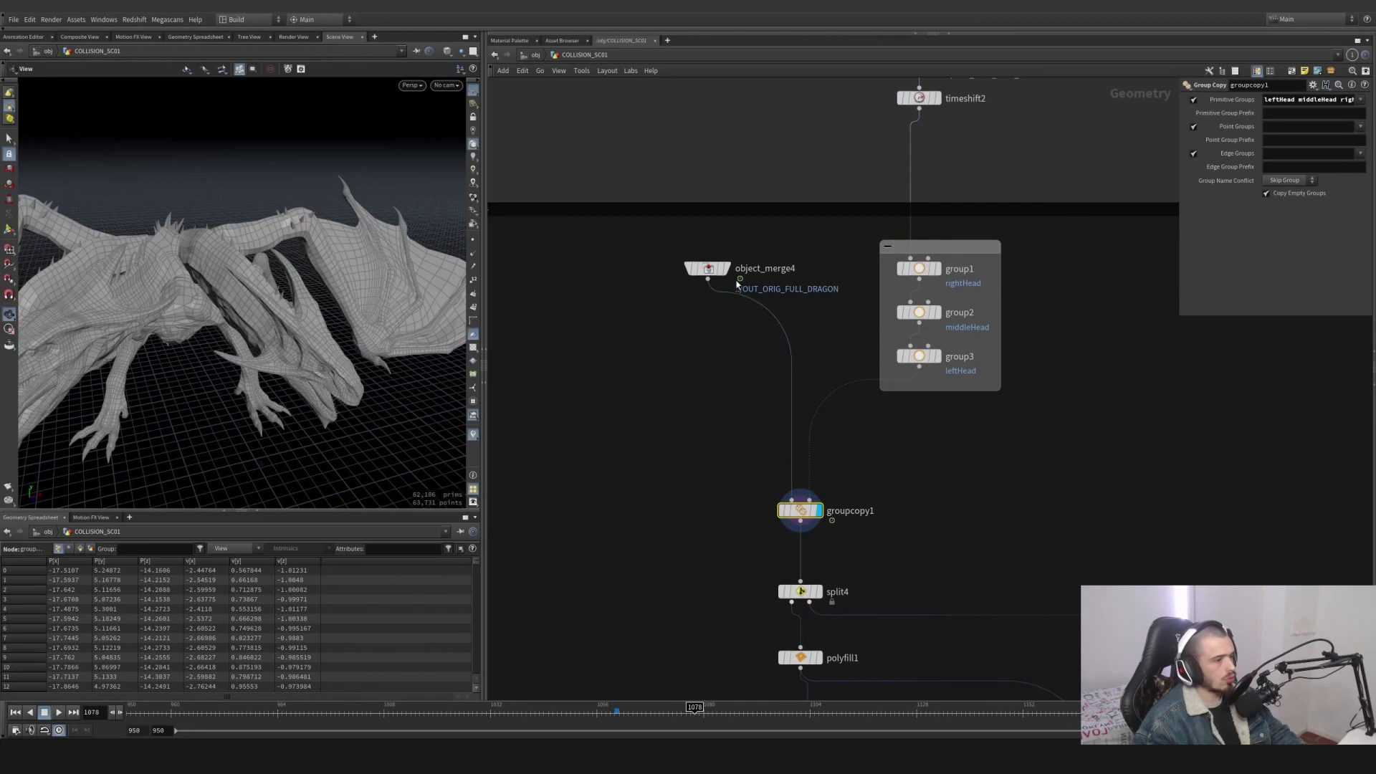
Examine how object_merge4 feeds groupcopy1, undo the stray wire from object_merge3, and view groupcopy1's group settings.
{"action": "left_click_drag", "start_coordinate": [746, 244], "coordinate": [633, 307]}
{"action": "left_click_drag", "start_coordinate": [759, 251], "coordinate": [679, 291]}
{"action": "middle_click_drag", "start_coordinate": [793, 284], "coordinate": [774, 487]}
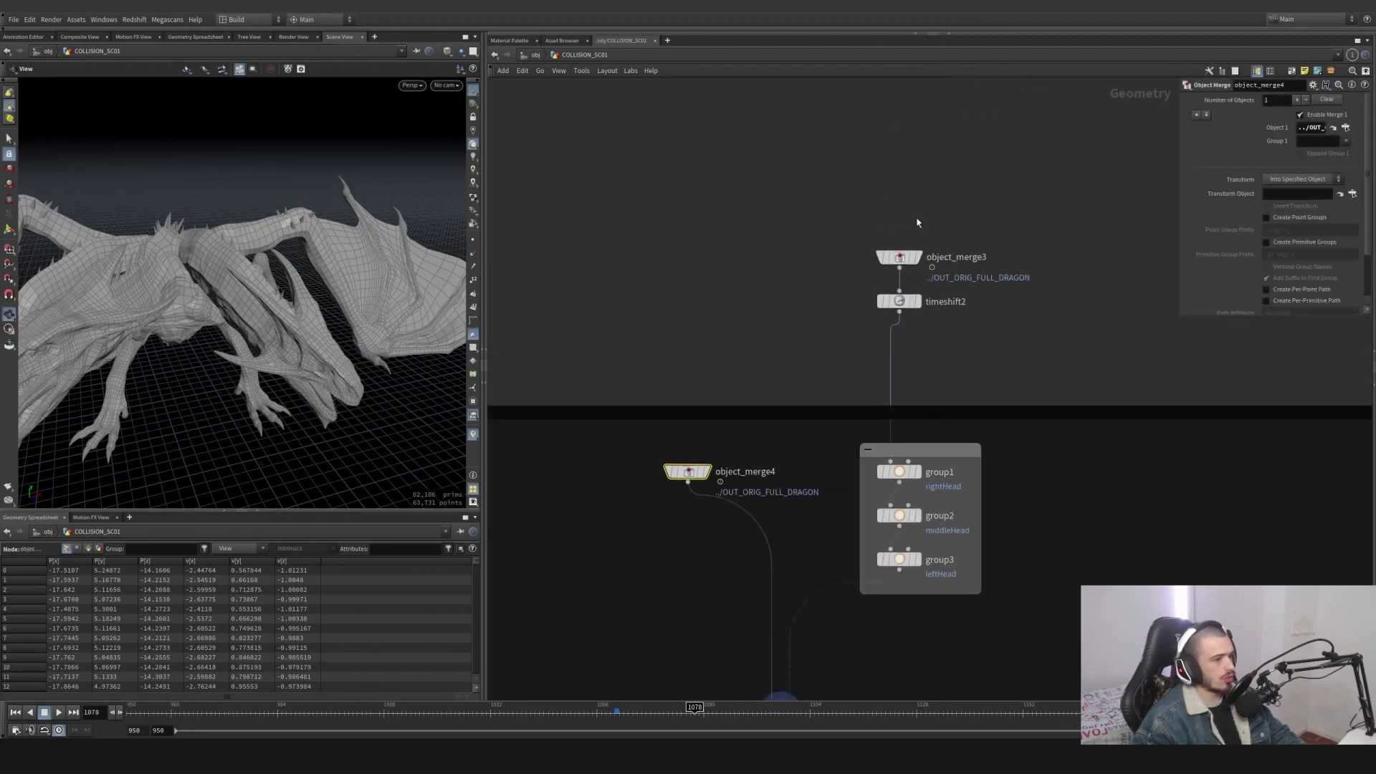
{"action": "middle_click_drag", "start_coordinate": [783, 612], "coordinate": [808, 492]}
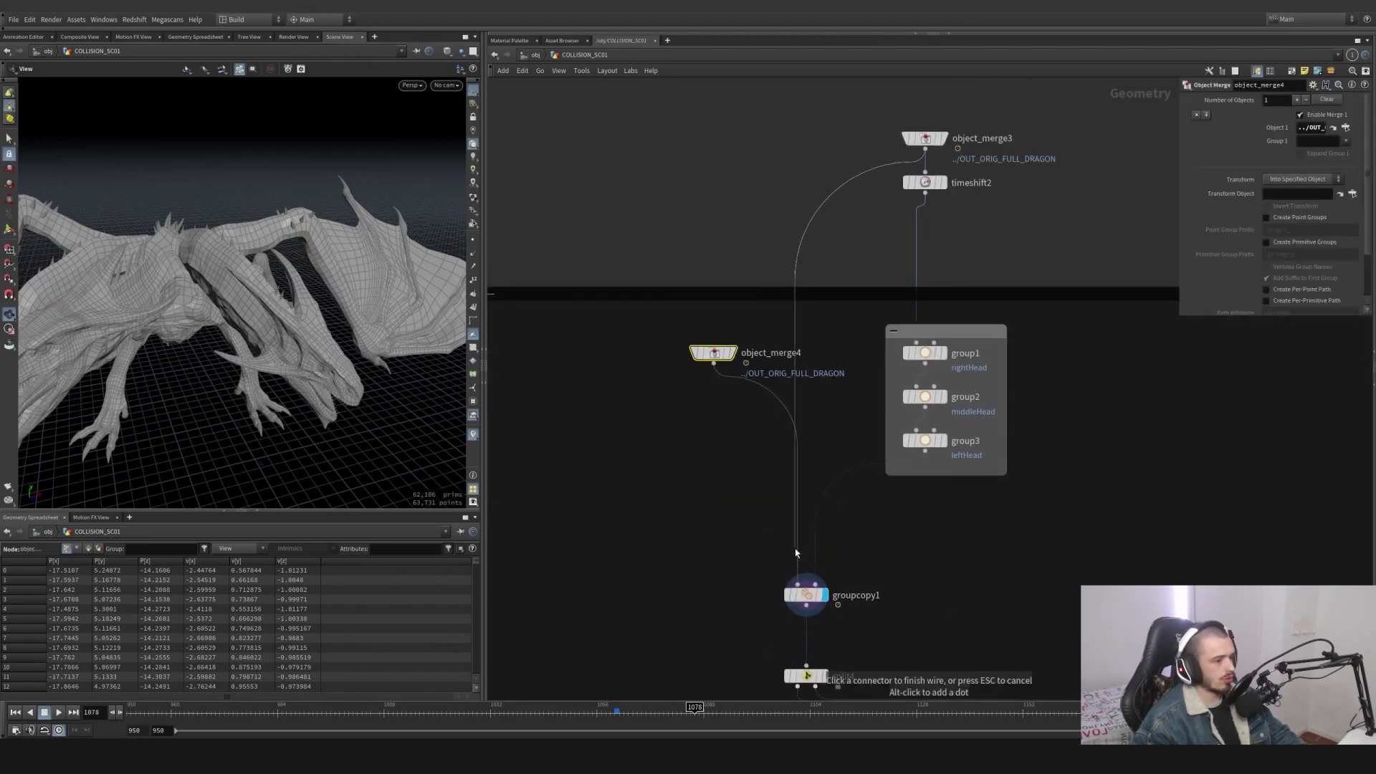
{"action": "key", "text": "ctrl+z"}
{"action": "middle_click_drag", "start_coordinate": [906, 583], "coordinate": [906, 514]}
{"action": "left_click", "coordinate": [805, 526]}
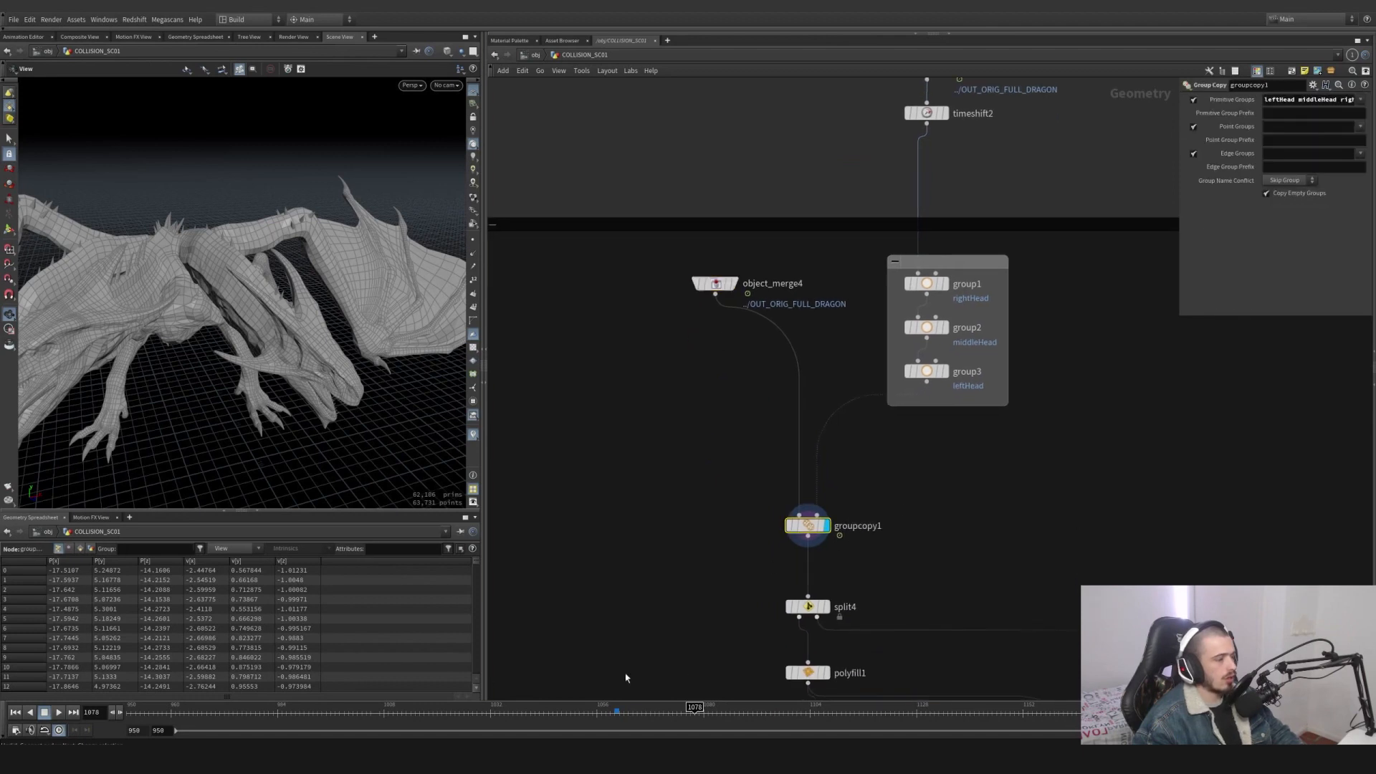
Display split4 and split5 to examine the isolated leftHead and middleHead geometry.
{"action": "middle_click_drag", "start_coordinate": [874, 604], "coordinate": [860, 534]}
{"action": "left_click", "coordinate": [811, 538]}
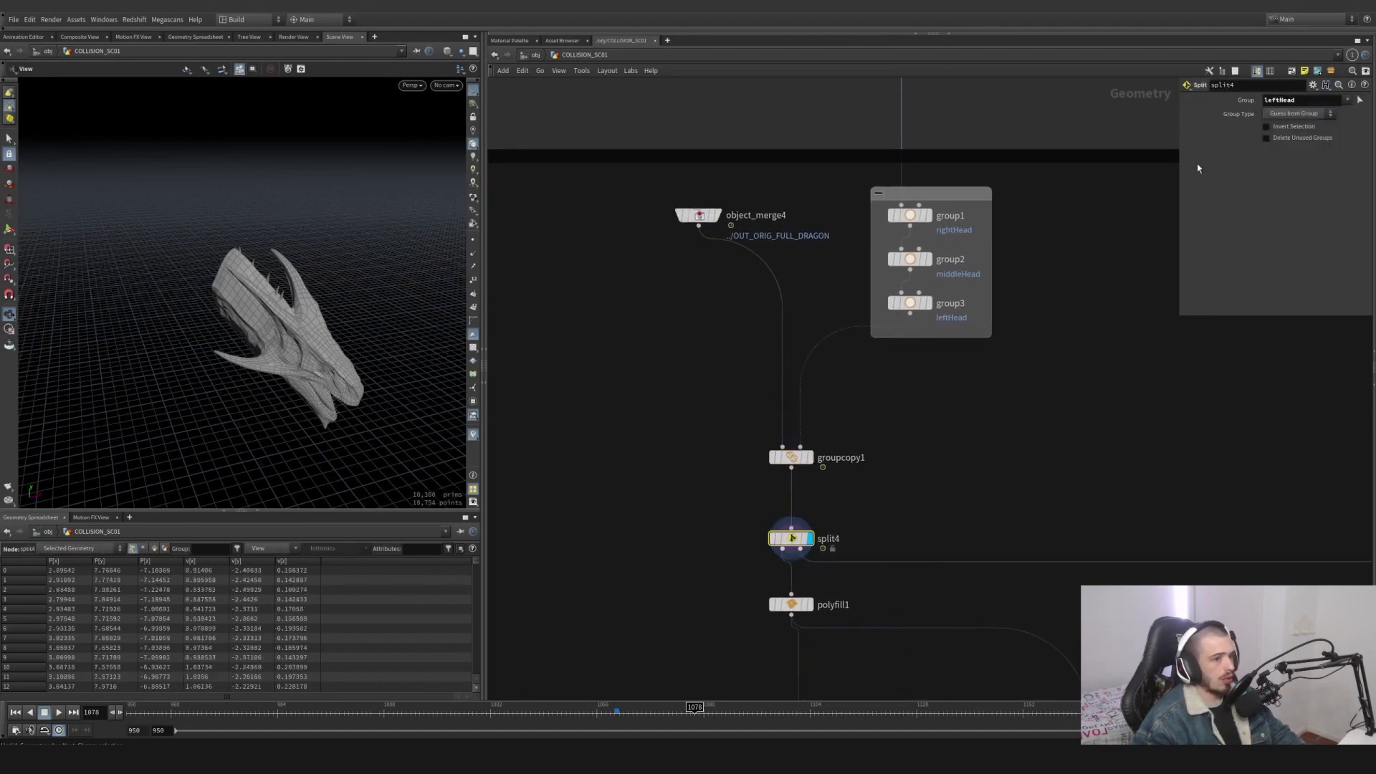
{"action": "middle_click_drag", "start_coordinate": [1094, 496], "coordinate": [958, 461]}
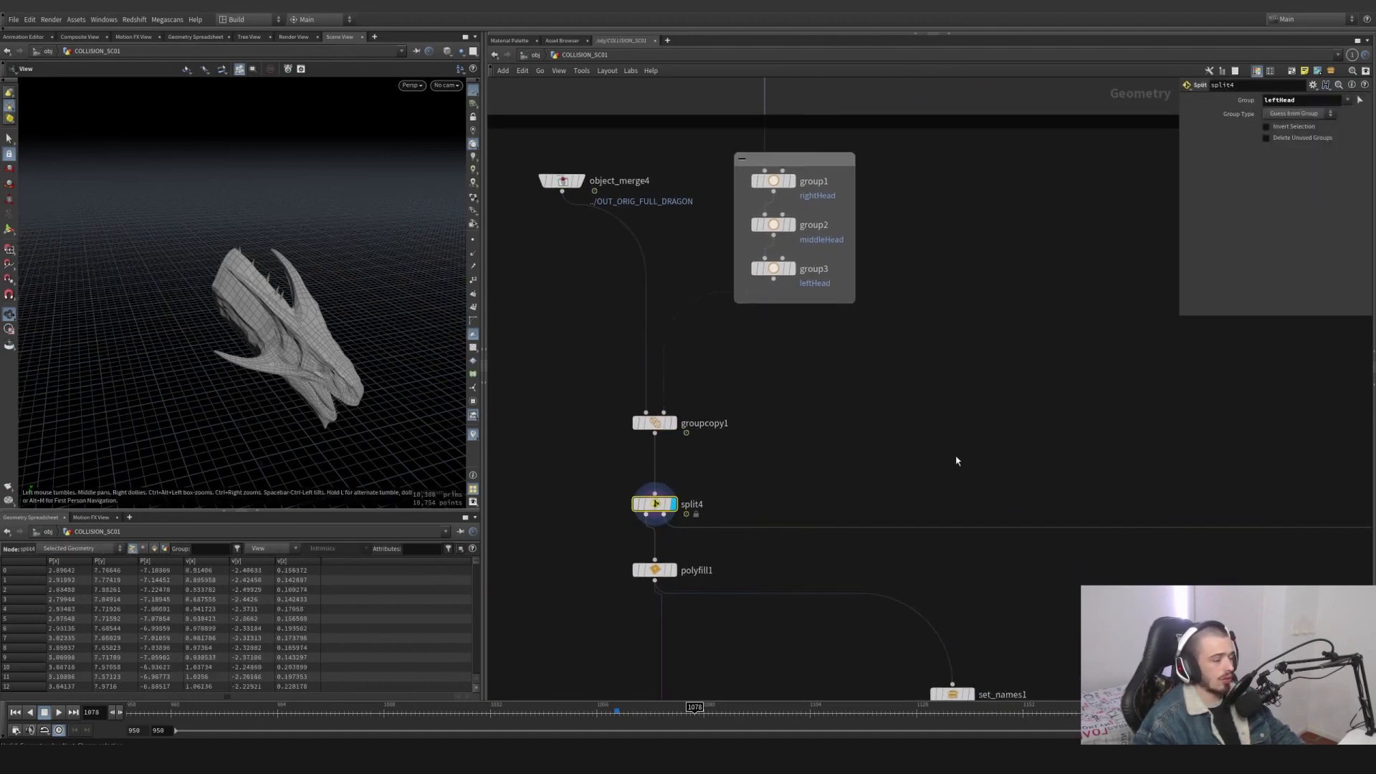
{"action": "scroll", "coordinate": [1036, 457], "scroll_direction": "down", "scroll_amount": 6}
{"action": "middle_click_drag", "start_coordinate": [1042, 458], "coordinate": [677, 428]}
{"action": "scroll", "coordinate": [920, 516], "scroll_direction": "up", "scroll_amount": 6}
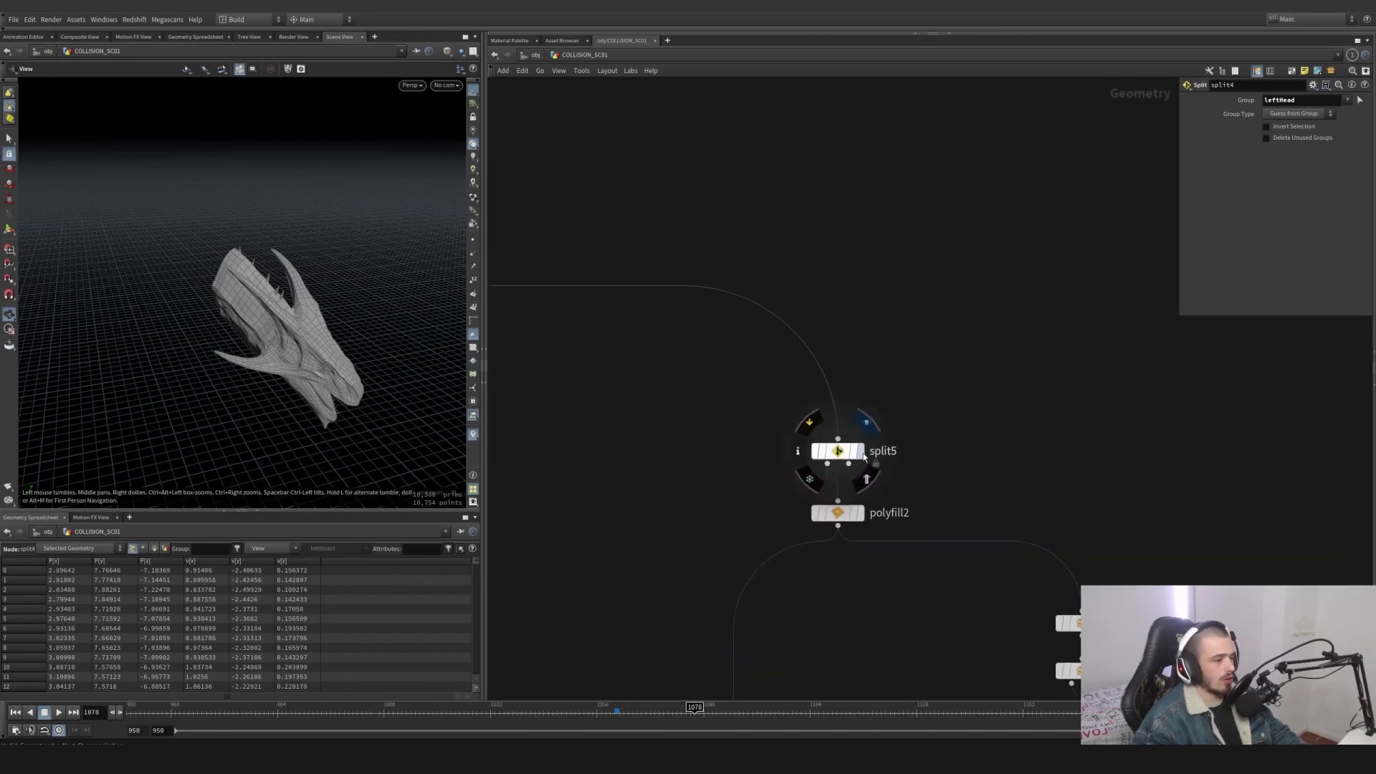
{"action": "left_click", "coordinate": [860, 459]}
{"action": "left_click_drag", "start_coordinate": [314, 362], "coordinate": [251, 287]}
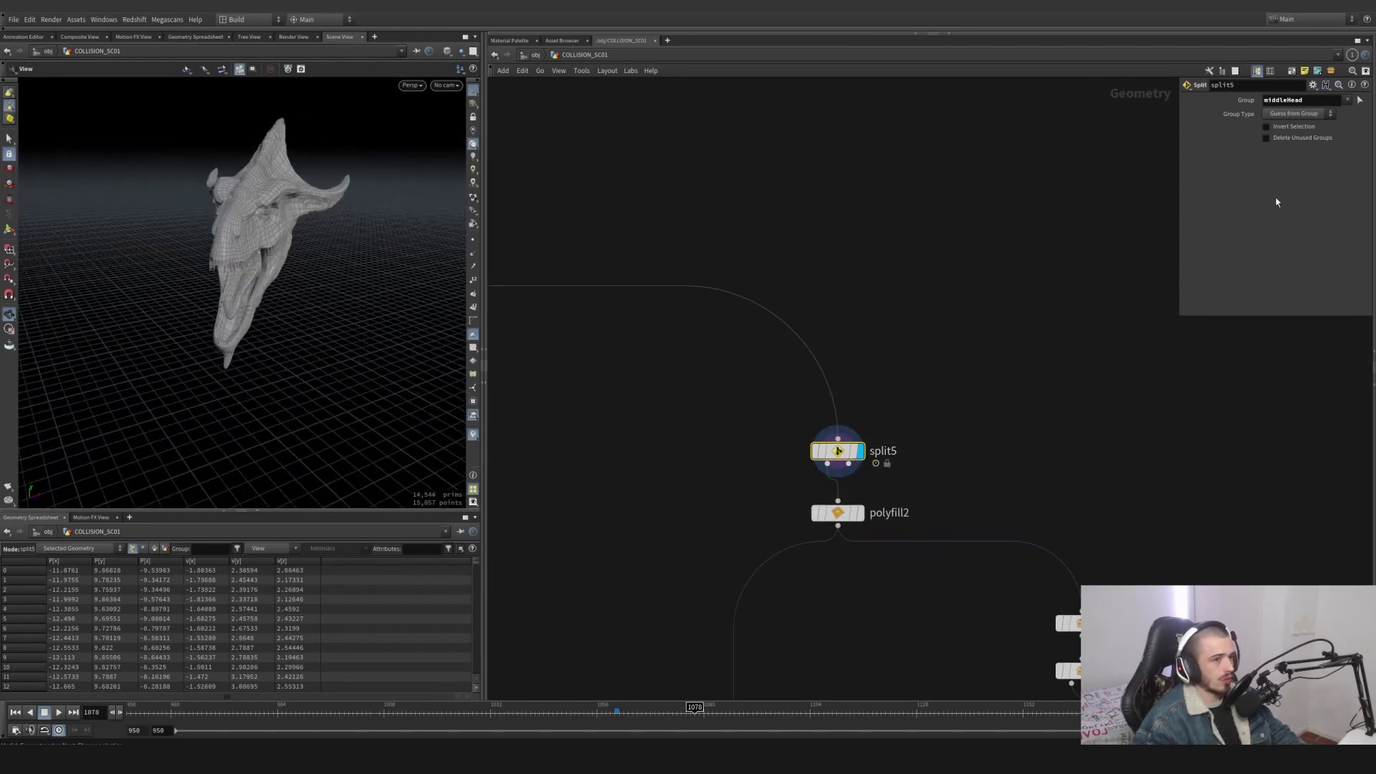
Display polyfill2 and compare it with split5 to inspect the capped neck opening of the middle head.
{"action": "middle_click_drag", "start_coordinate": [934, 550], "coordinate": [965, 444]}
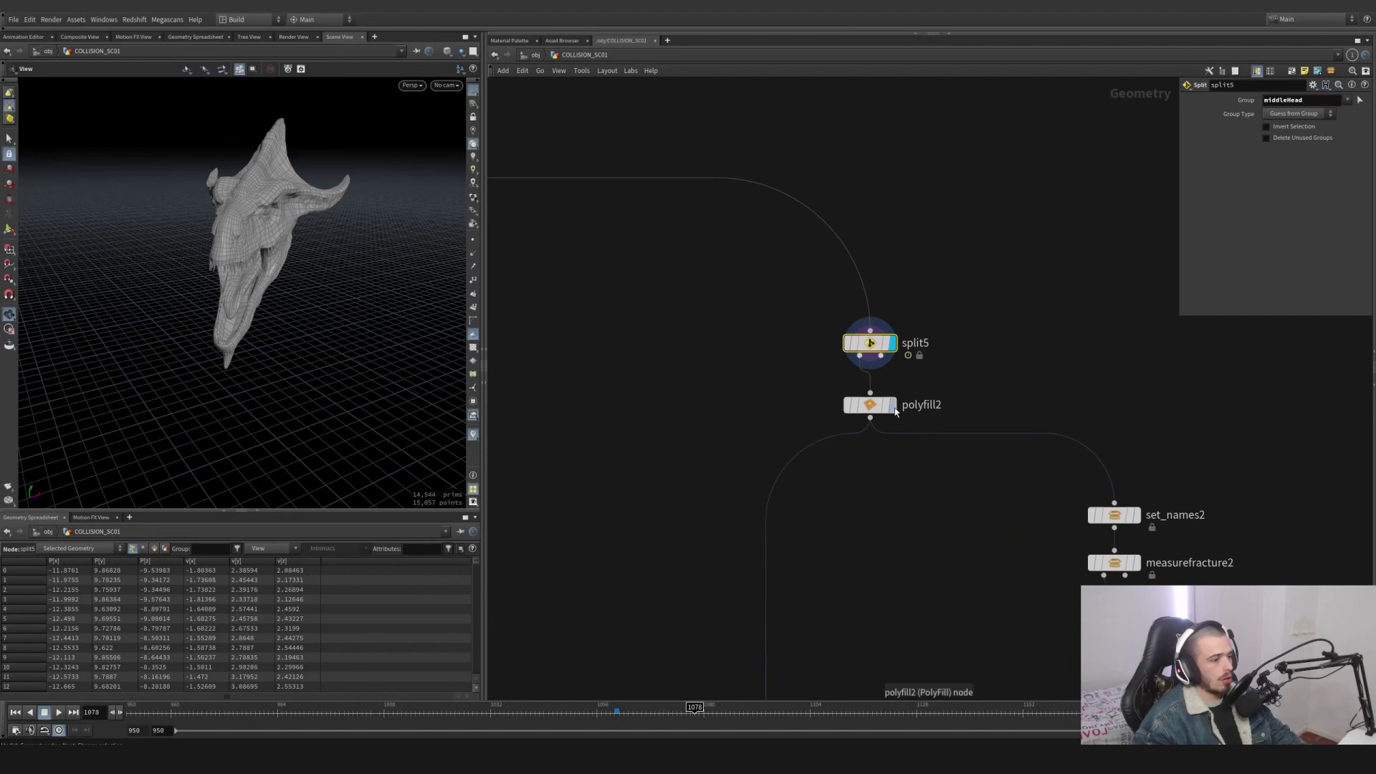
{"action": "left_click", "coordinate": [891, 405]}
{"action": "left_click_drag", "start_coordinate": [308, 194], "coordinate": [58, 200]}
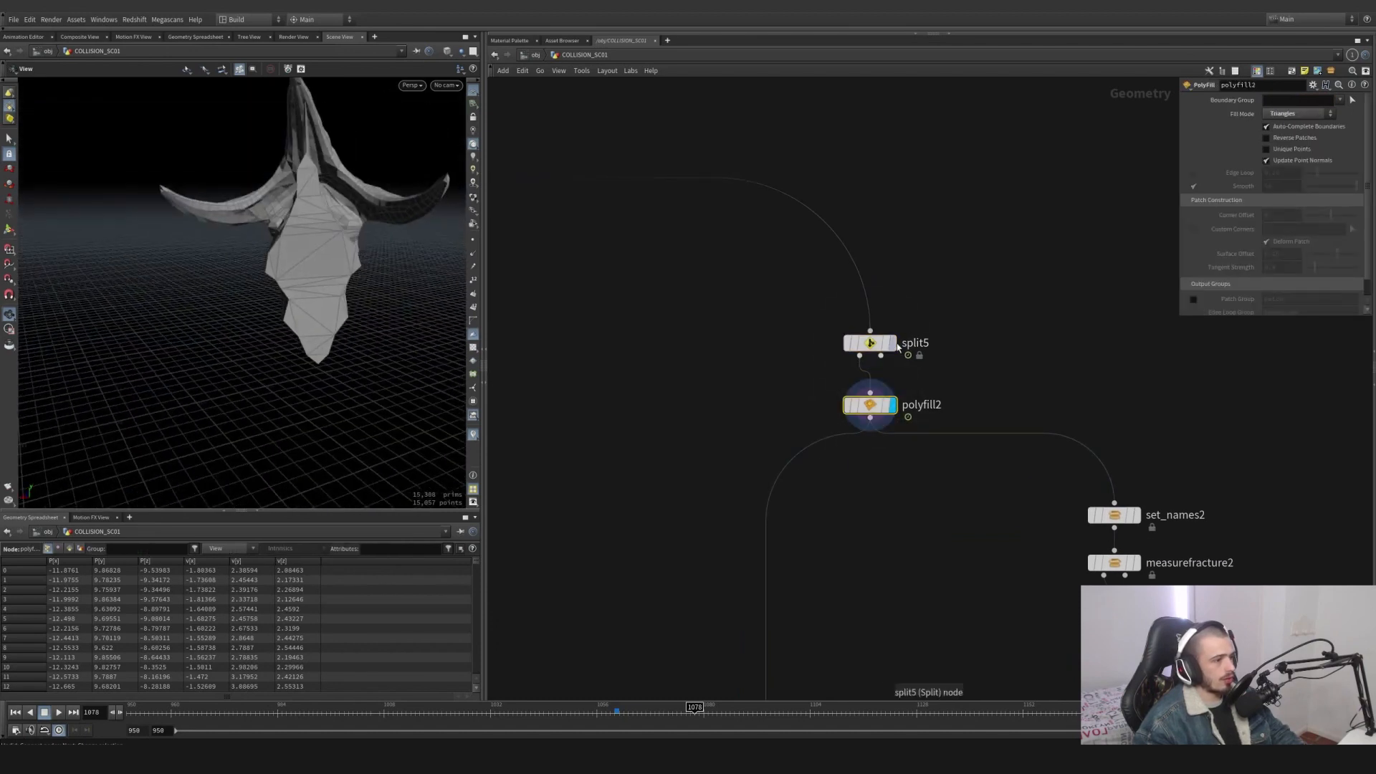
{"action": "left_click", "coordinate": [887, 344]}
{"action": "left_click", "coordinate": [893, 344]}
{"action": "left_click", "coordinate": [891, 405]}
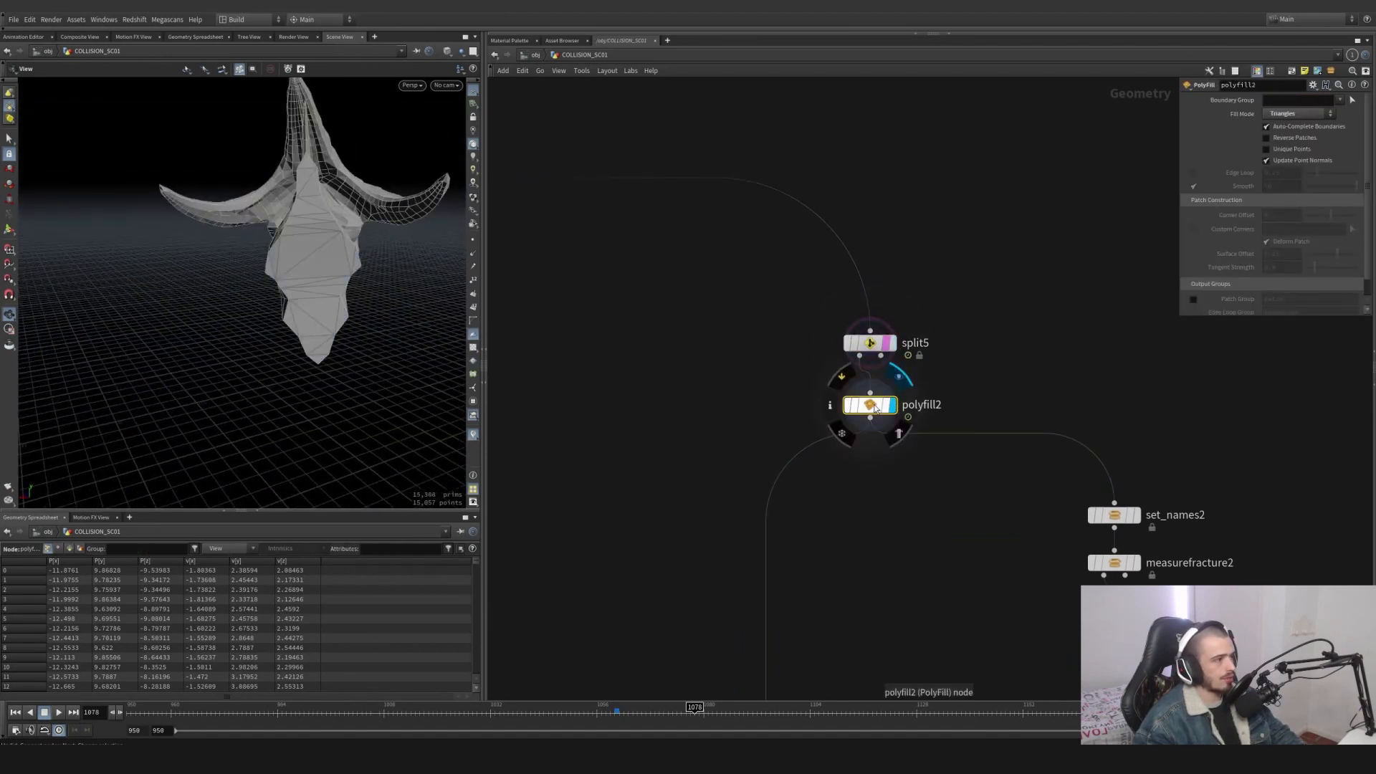
Display collisionsource4 in the middle-head network box and view its volume settings.
{"action": "scroll", "coordinate": [869, 502], "scroll_direction": "down", "scroll_amount": 3}
{"action": "middle_click_drag", "start_coordinate": [870, 529], "coordinate": [851, 417]}
{"action": "scroll", "coordinate": [820, 577], "scroll_direction": "up", "scroll_amount": 5}
{"action": "mouse_move", "coordinate": [789, 439]}
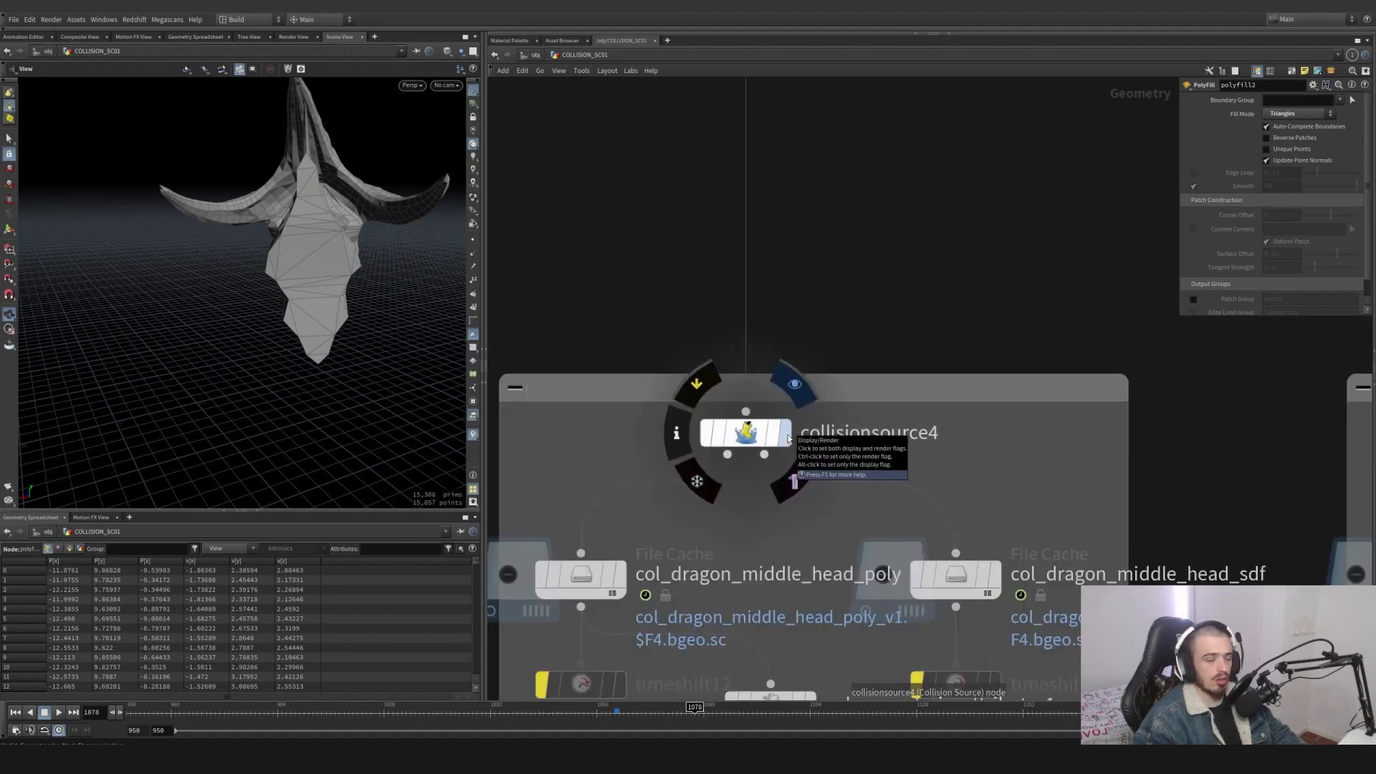
{"action": "left_click", "coordinate": [786, 435]}
{"action": "left_click", "coordinate": [753, 437]}
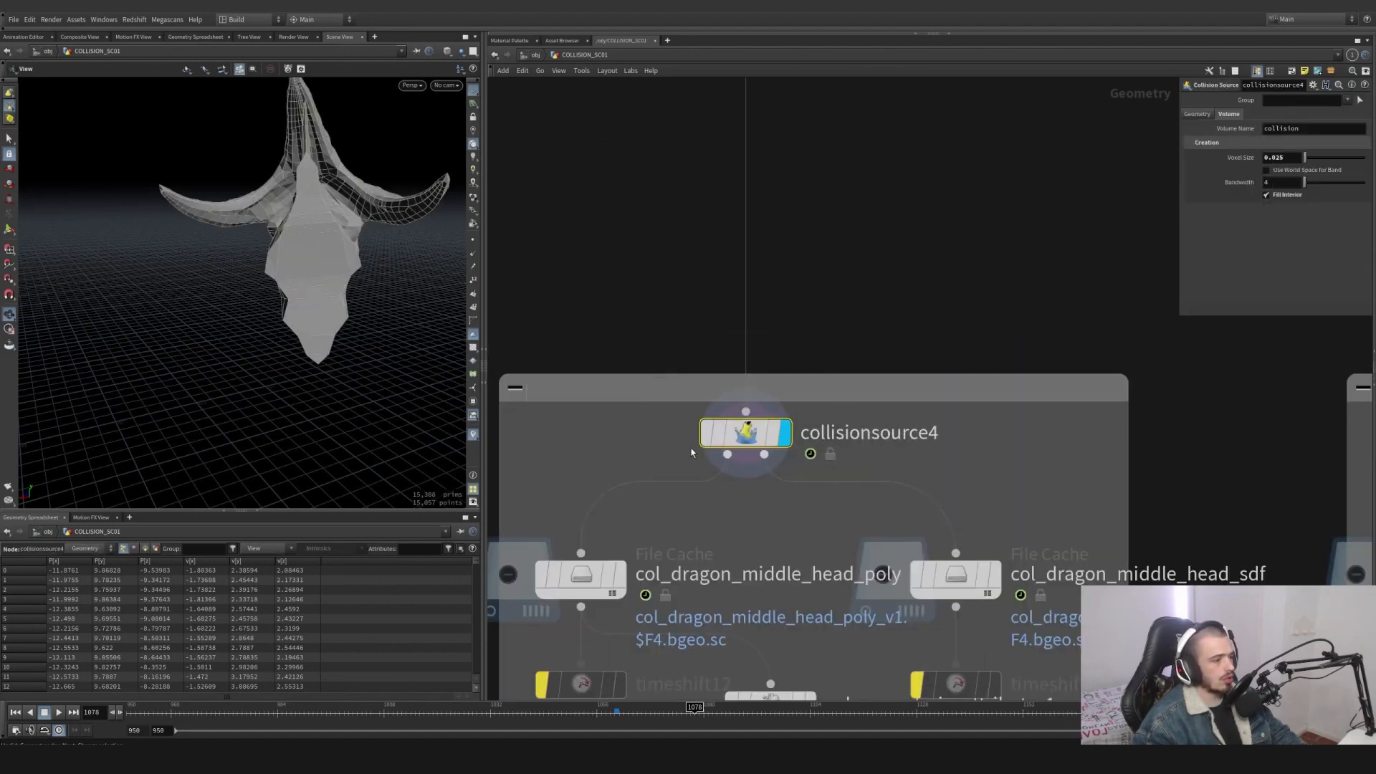
Inspect the col_dragon_middle_head_poly cache, and display the middle head's polygon output null at frame 1086.
{"action": "middle_click_drag", "start_coordinate": [691, 449], "coordinate": [727, 241]}
{"action": "left_click", "coordinate": [656, 367]}
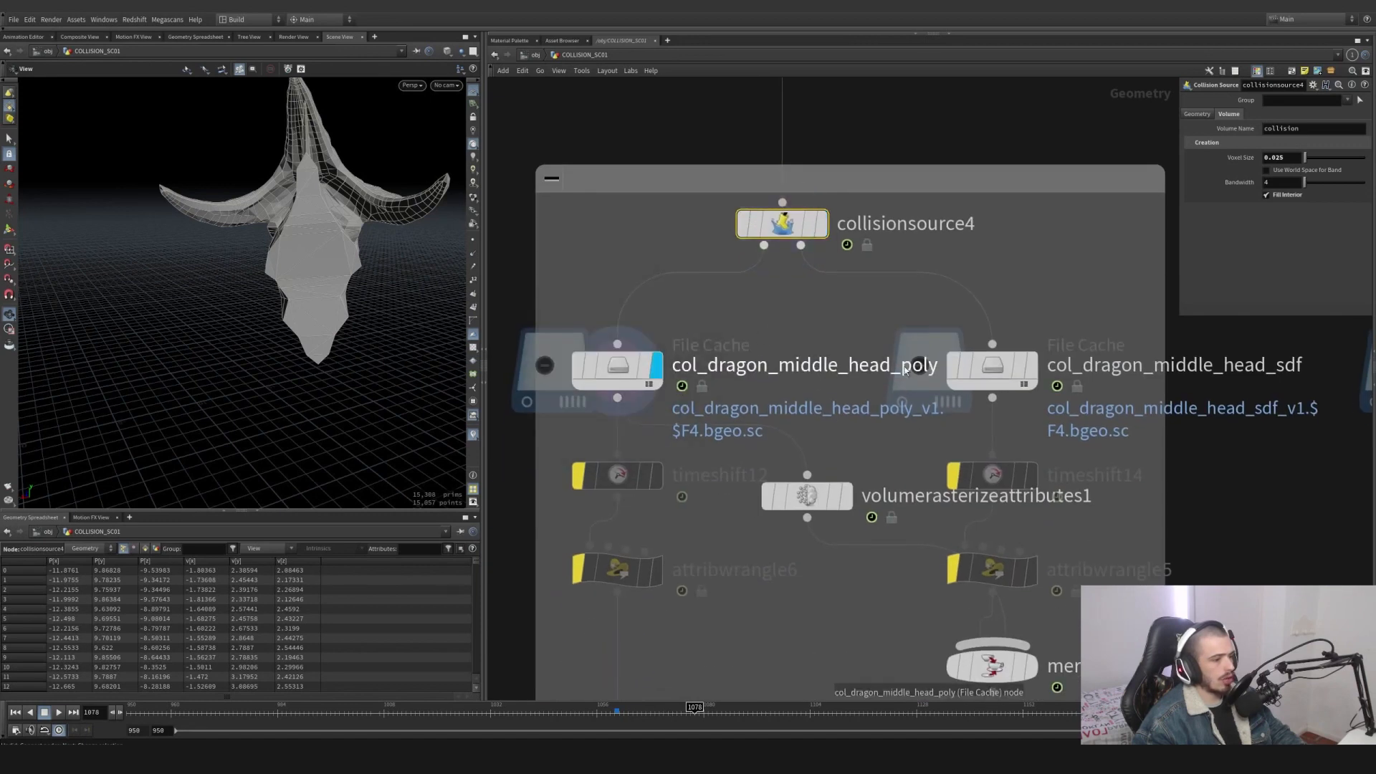
{"action": "left_click", "coordinate": [616, 367]}
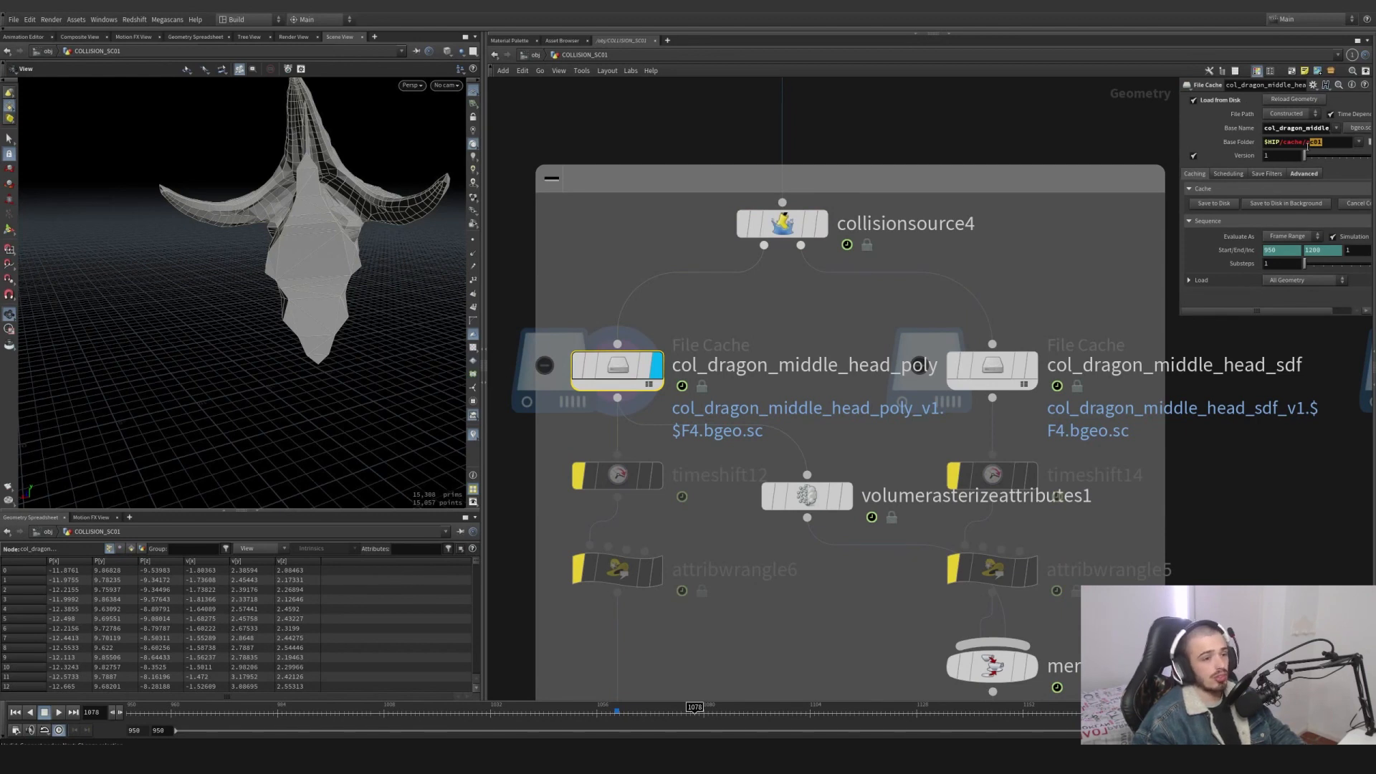
{"action": "middle_click_drag", "start_coordinate": [779, 573], "coordinate": [860, 375]}
{"action": "mouse_move", "coordinate": [715, 578]}
{"action": "left_click", "coordinate": [748, 516]}
{"action": "left_click_drag", "start_coordinate": [390, 258], "coordinate": [449, 268], "text": "alt"}
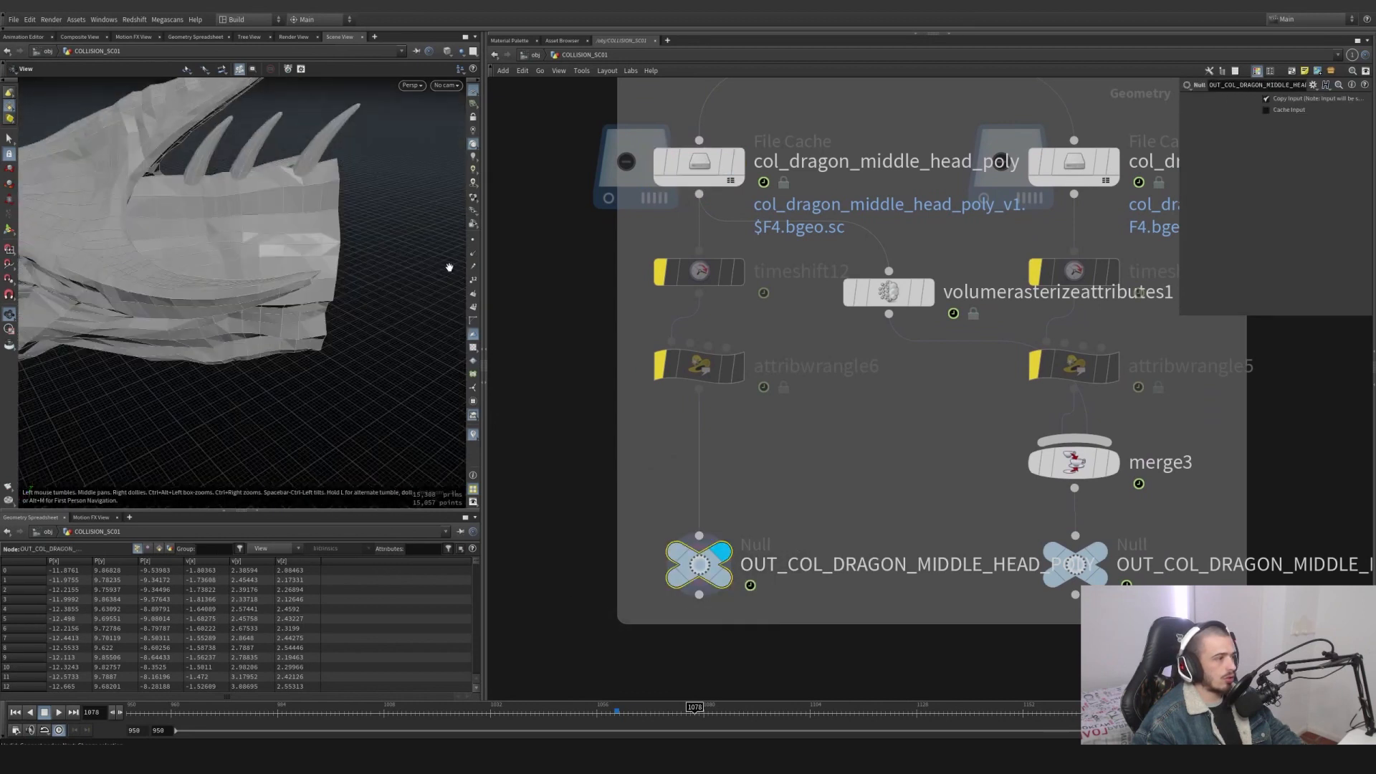
{"action": "right_click_drag", "start_coordinate": [449, 268], "coordinate": [241, 276], "text": "alt"}
{"action": "left_click_drag", "start_coordinate": [420, 712], "coordinate": [736, 714]}
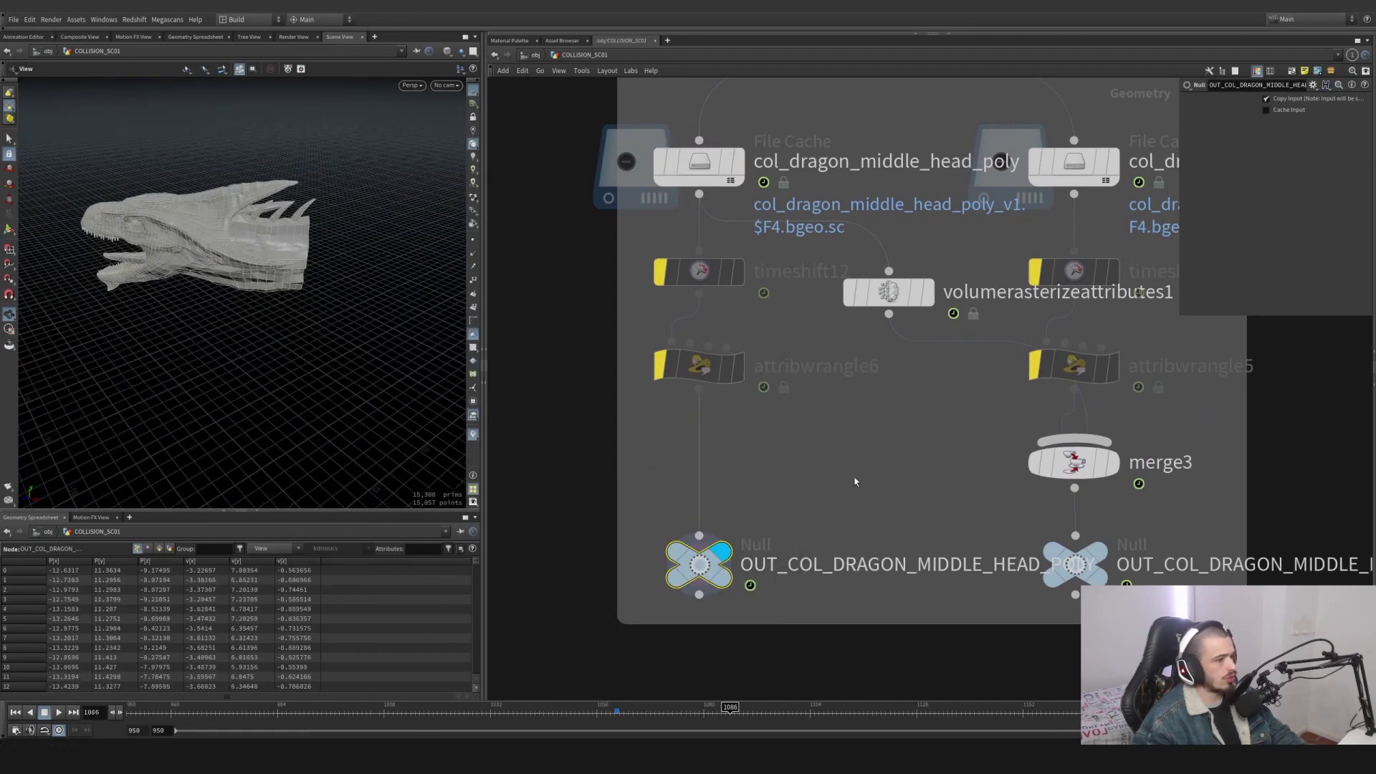
Display volumerasterizeattributes1 and enlarge its parameter area to show all the rasterization settings.
{"action": "scroll", "coordinate": [867, 455], "scroll_direction": "down", "scroll_amount": 3}
{"action": "middle_click_drag", "start_coordinate": [867, 456], "coordinate": [776, 472]}
{"action": "left_click", "coordinate": [808, 378]}
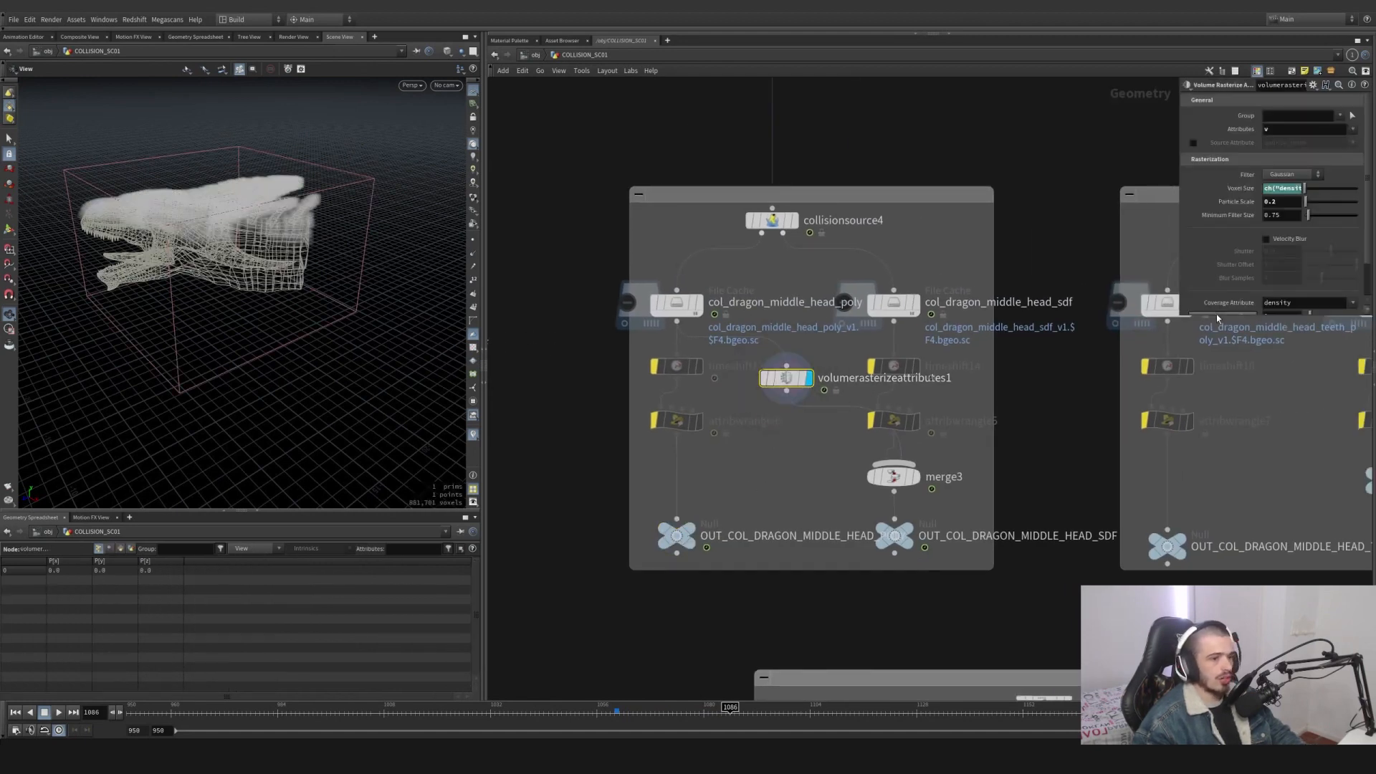
{"action": "left_click_drag", "start_coordinate": [1223, 315], "coordinate": [1228, 477]}
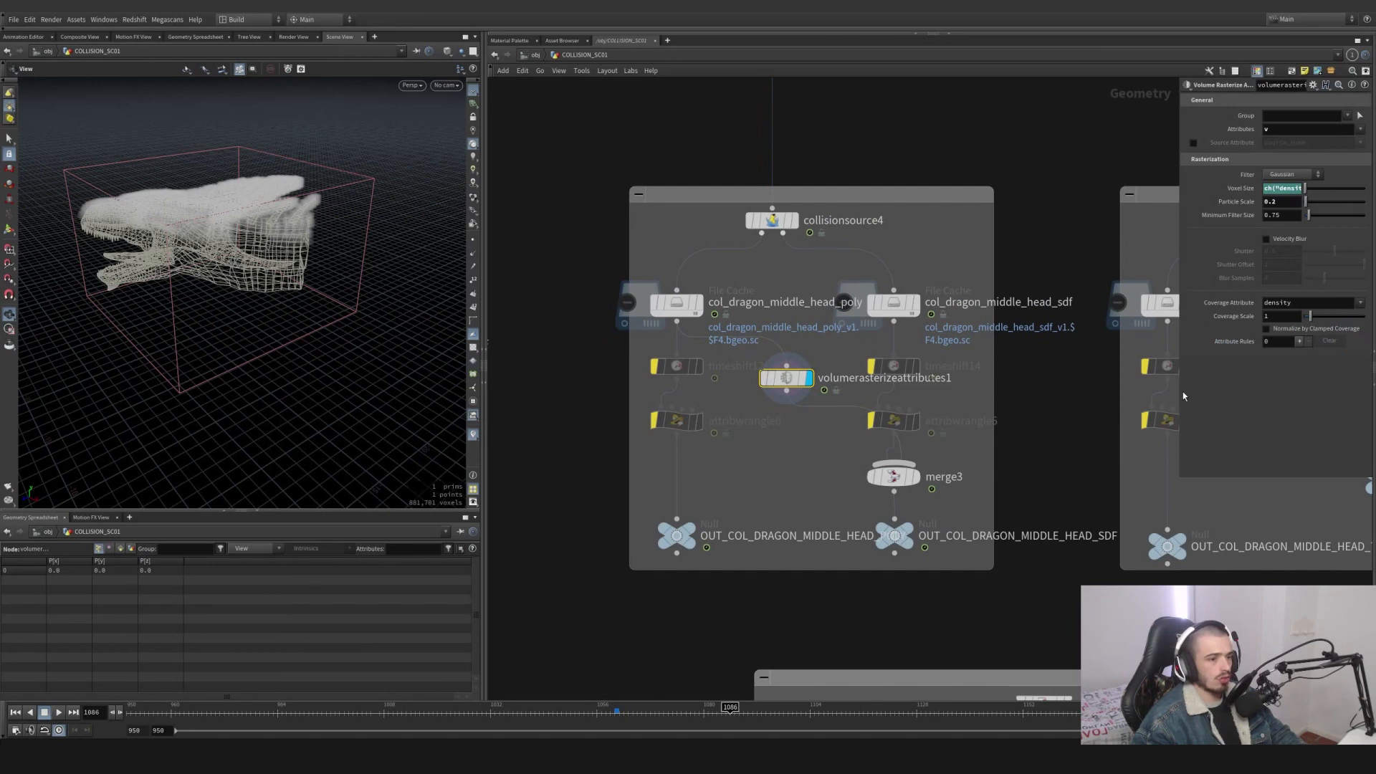
{"action": "left_click_drag", "start_coordinate": [1180, 393], "coordinate": [860, 358]}
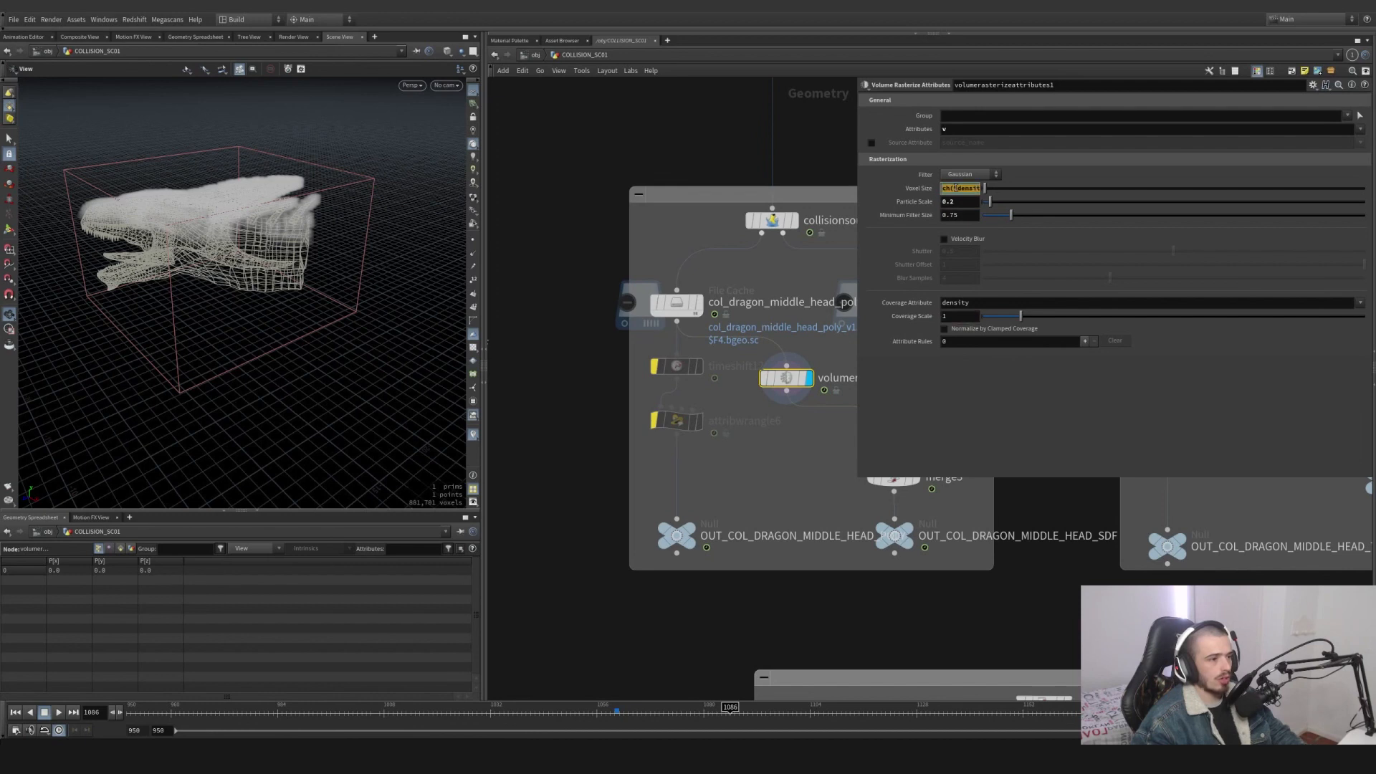
Examine volumerasterizeattributes1's Voxel Size expression and Attributes value, and view the rasterized volume around the head.
{"action": "key", "text": "alt+e"}
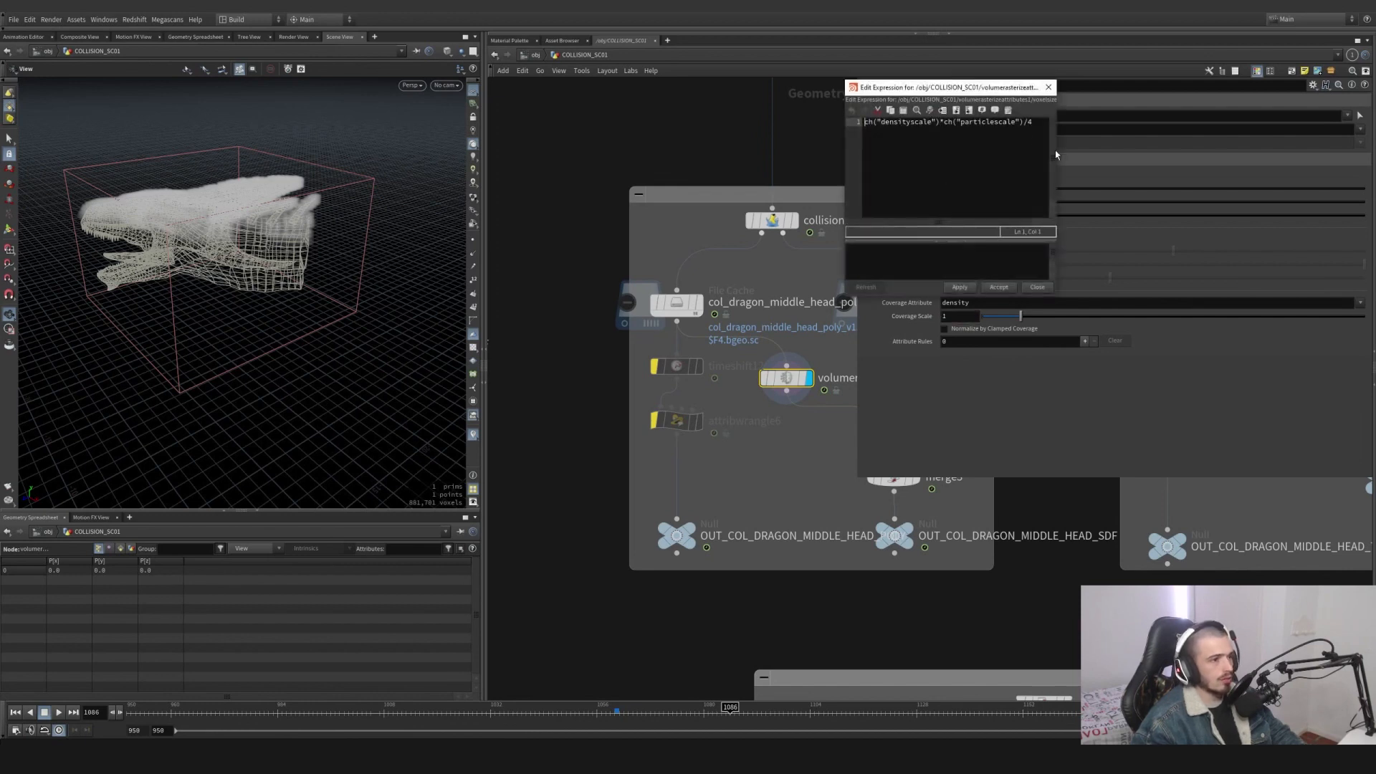
{"action": "left_click_drag", "start_coordinate": [1056, 154], "coordinate": [1237, 155]}
{"action": "left_click_drag", "start_coordinate": [1059, 90], "coordinate": [707, 107]}
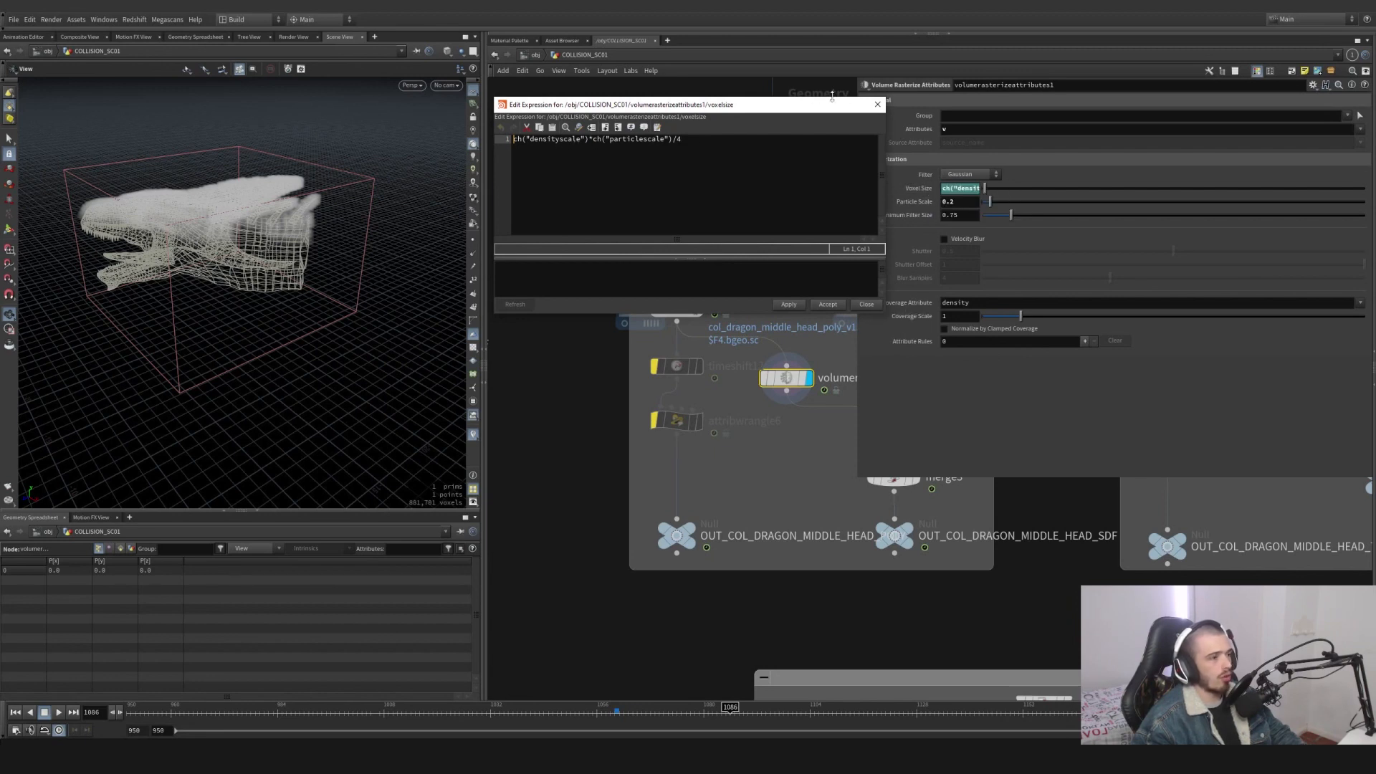
{"action": "left_click", "coordinate": [877, 104]}
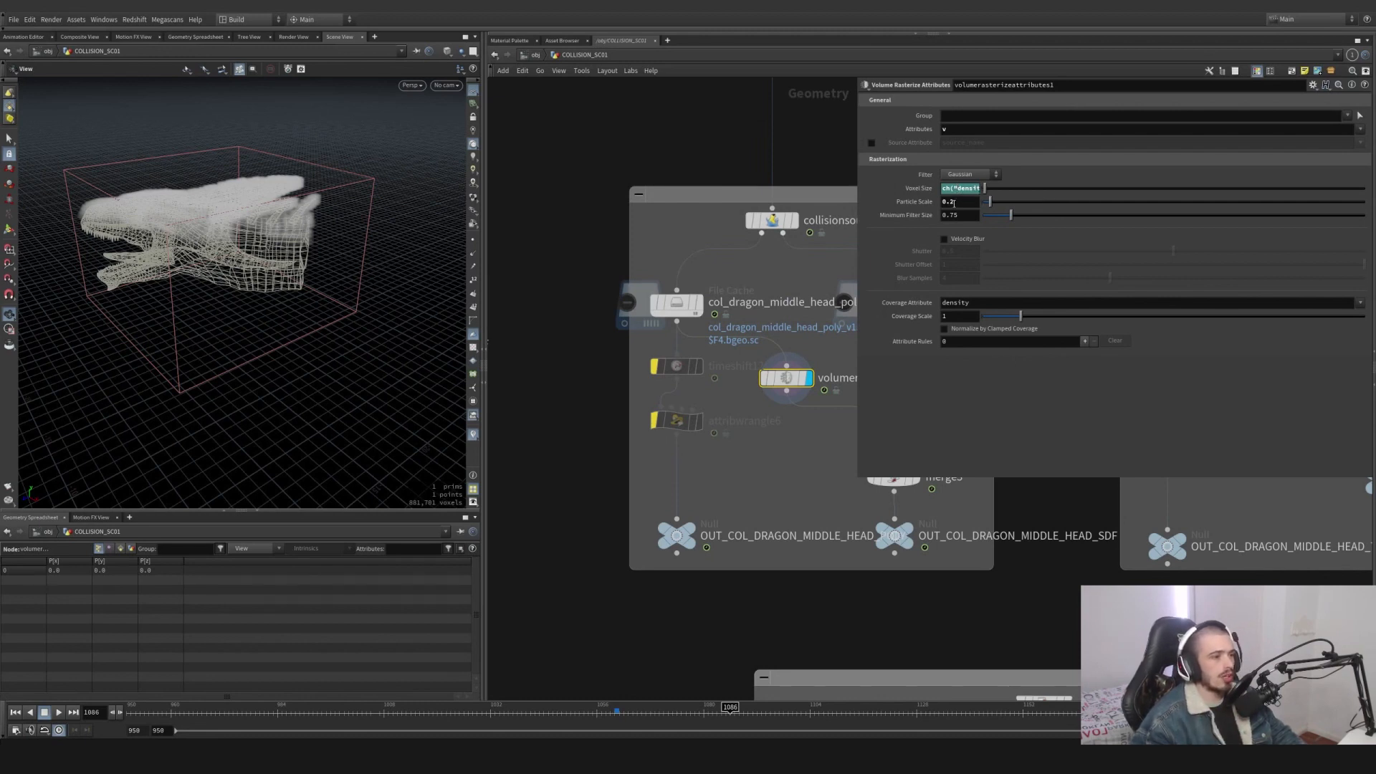
{"action": "left_click_drag", "start_coordinate": [956, 129], "coordinate": [937, 130]}
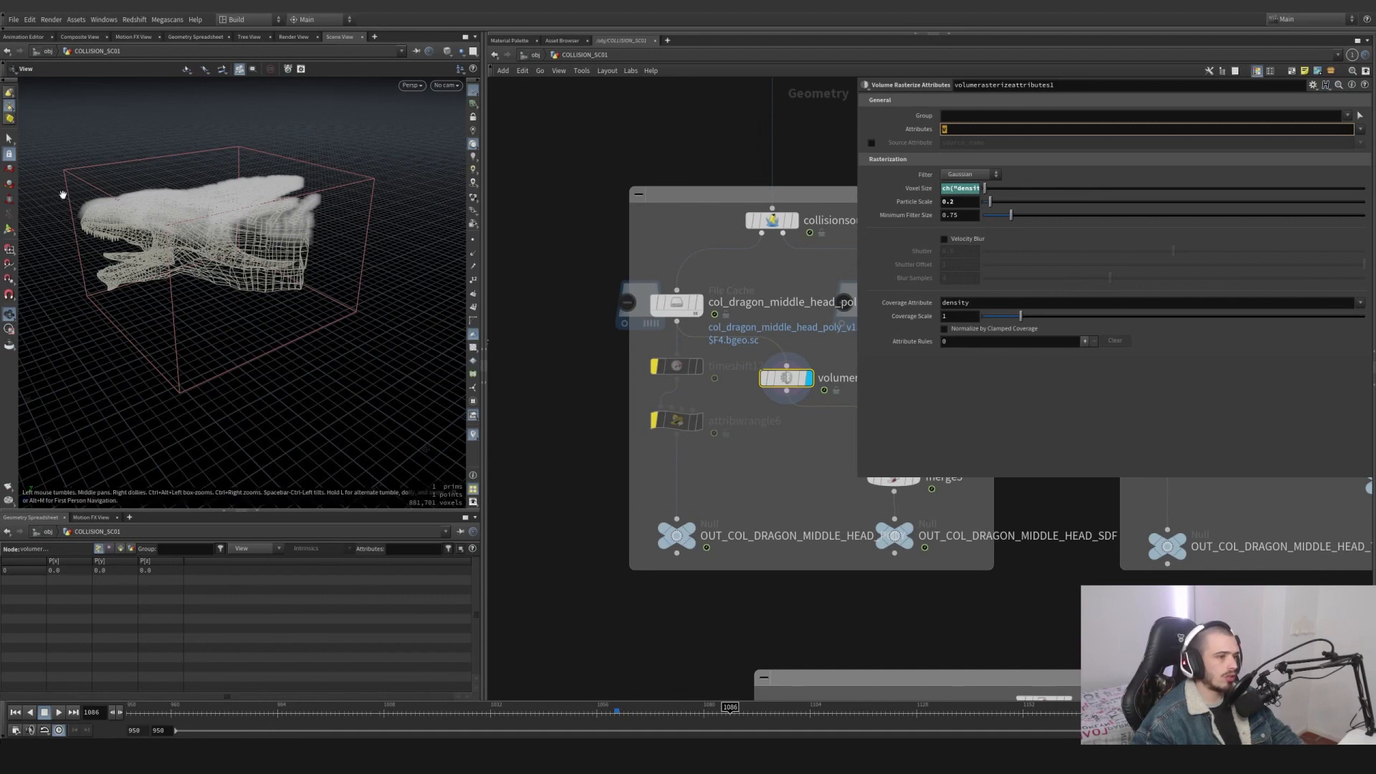
{"action": "left_click_drag", "start_coordinate": [237, 241], "coordinate": [287, 215]}
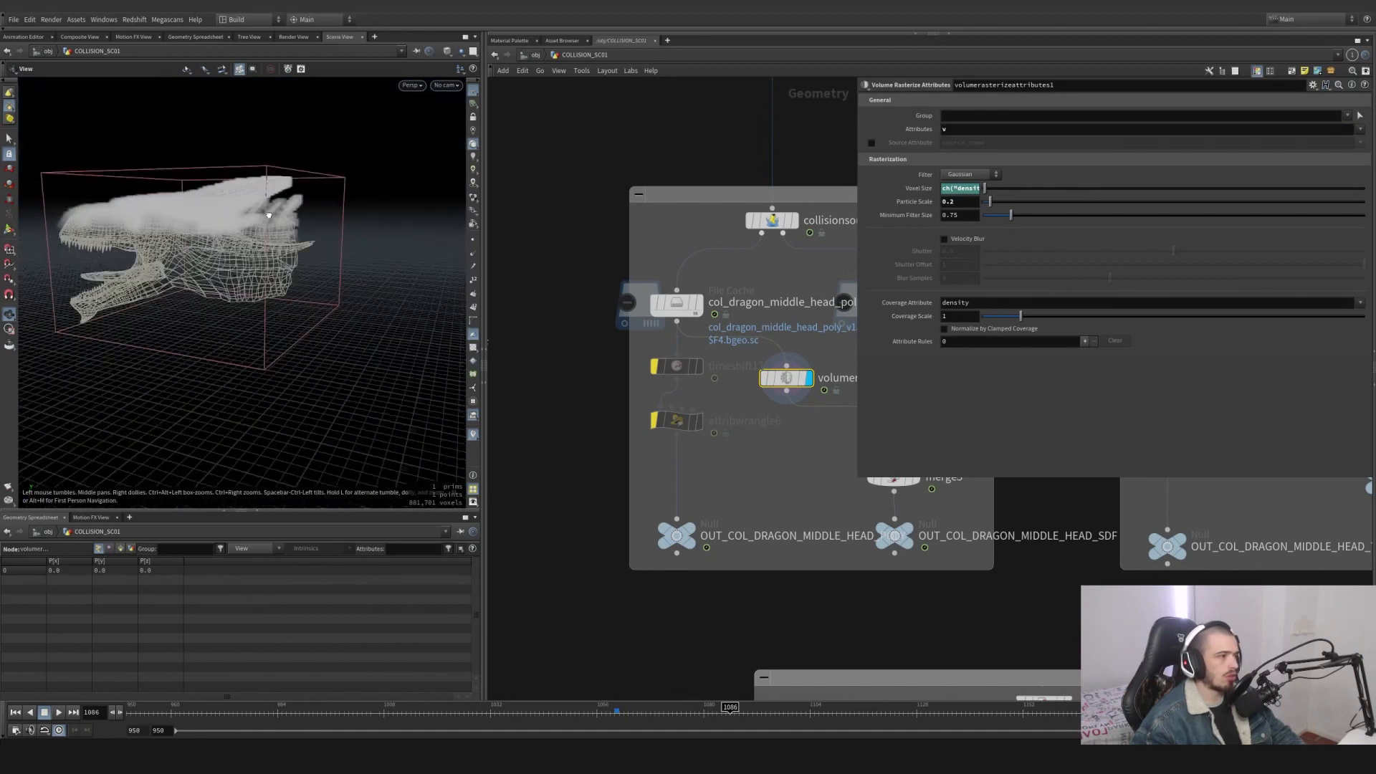
Examine the col_dragon_middle_head_sdf cache up close, and follow it through merge3 to OUT_COL_DRAGON_MIDDLE_HEAD_SDF.
{"action": "middle_click_drag", "start_coordinate": [845, 415], "coordinate": [695, 419]}
{"action": "left_click", "coordinate": [764, 307]}
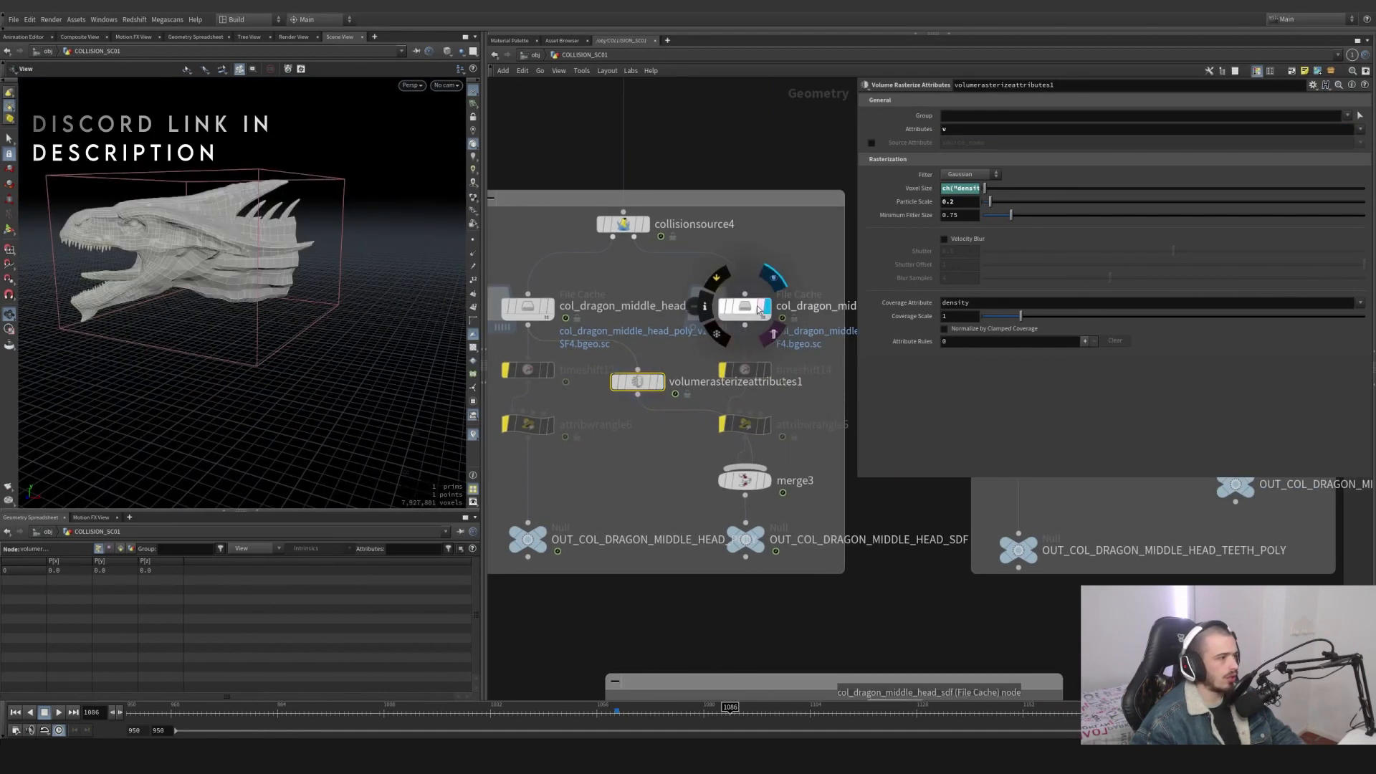
{"action": "left_click", "coordinate": [743, 307]}
{"action": "left_click_drag", "start_coordinate": [287, 251], "coordinate": [177, 230]}
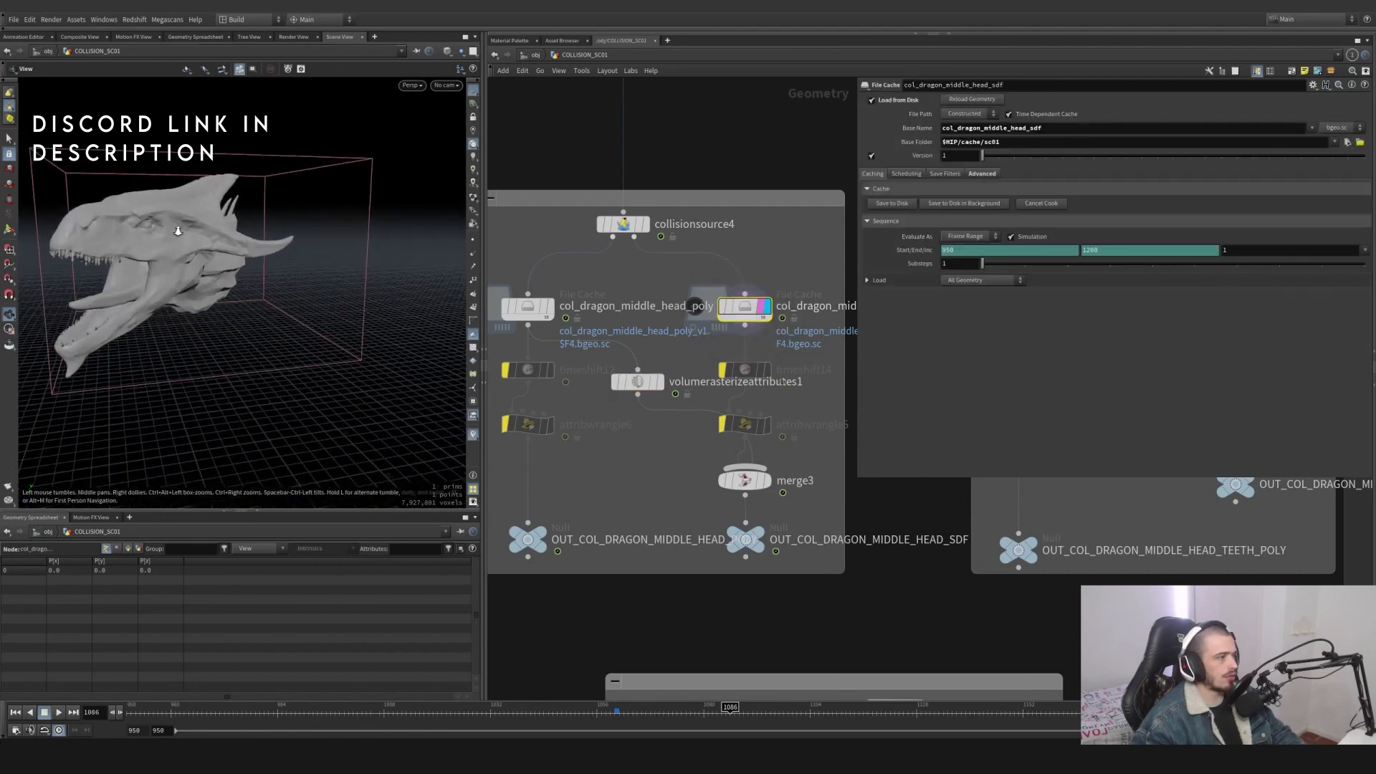
{"action": "right_click_drag", "start_coordinate": [176, 230], "coordinate": [243, 230]}
{"action": "mouse_move", "coordinate": [243, 230]}
{"action": "left_mouse_down"}
{"action": "mouse_move", "coordinate": [180, 225]}
{"action": "mouse_move", "coordinate": [359, 244]}
{"action": "mouse_move", "coordinate": [232, 243]}
{"action": "left_mouse_up"}
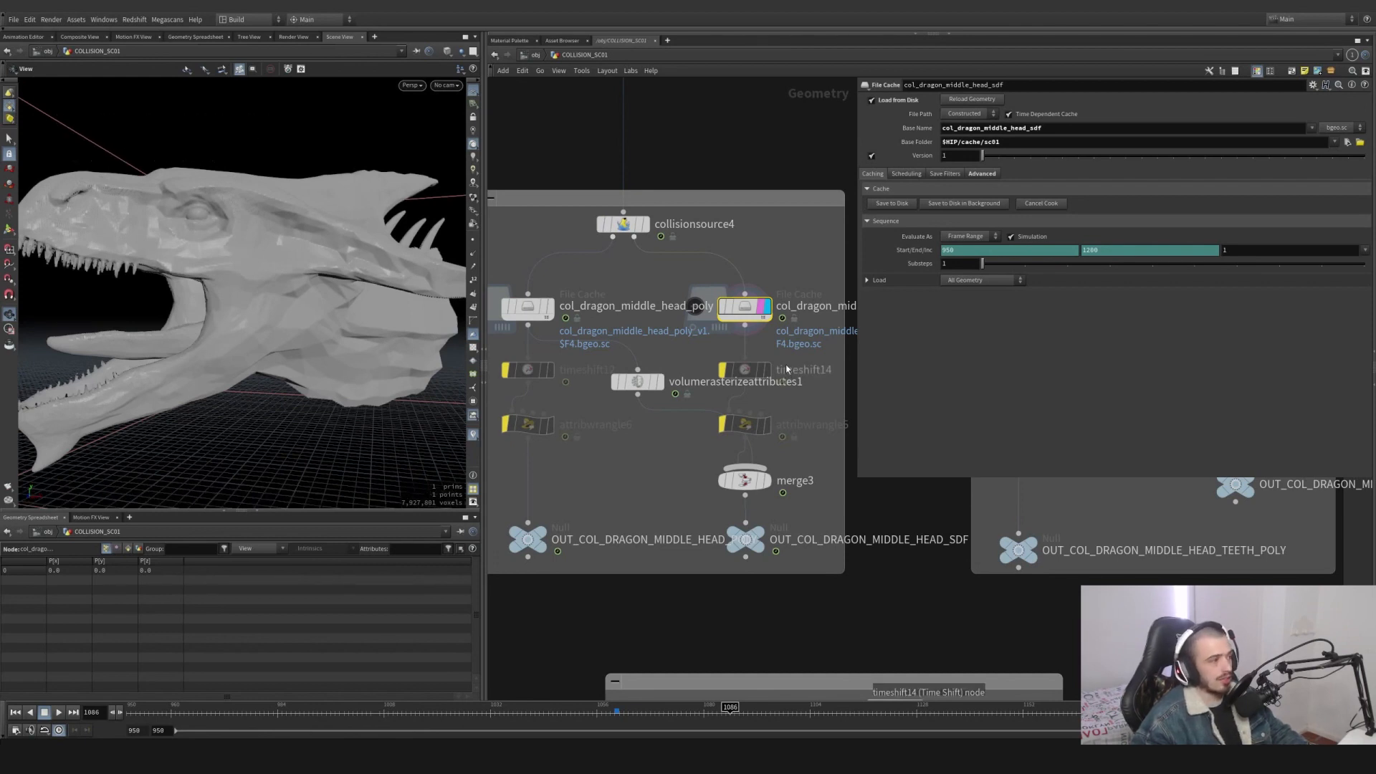
{"action": "left_click", "coordinate": [772, 488]}
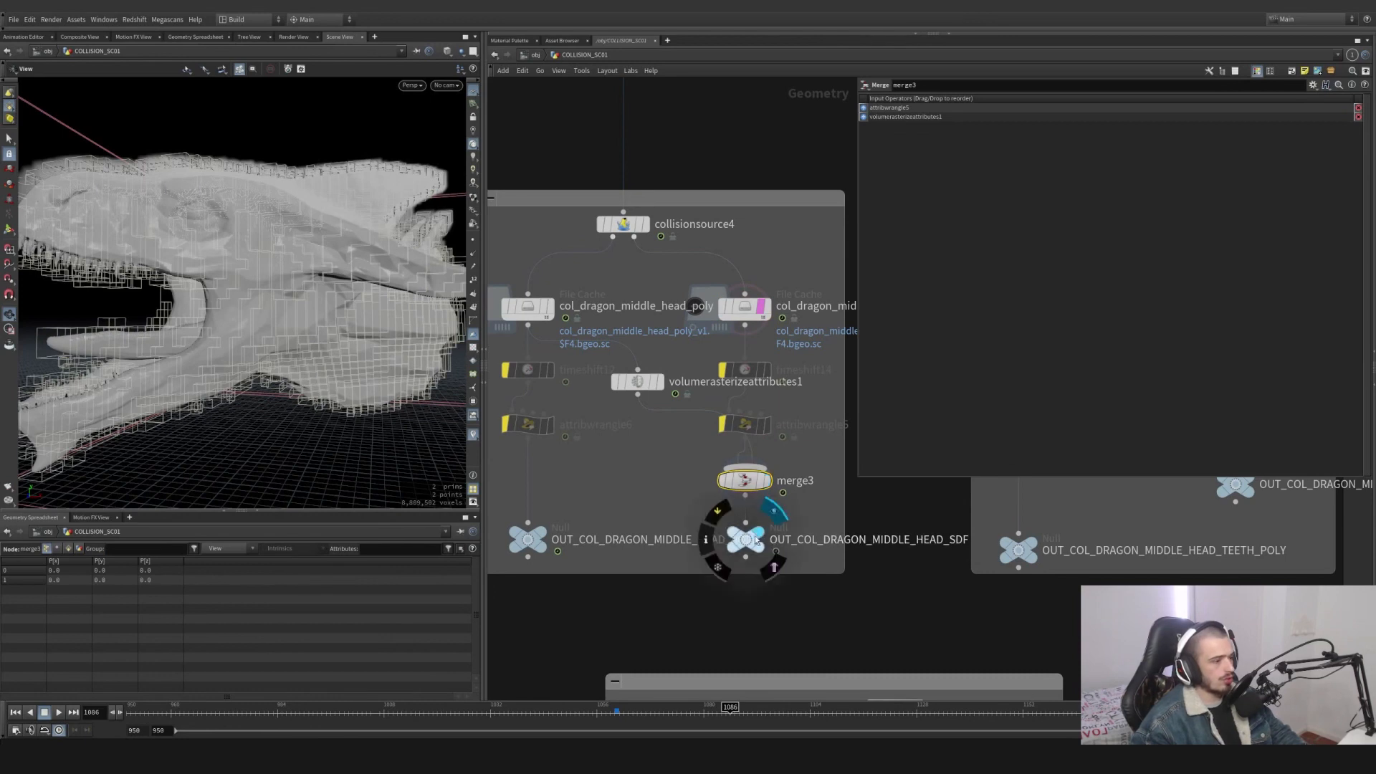
{"action": "left_click", "coordinate": [756, 539]}
Locate the middle-head teeth branch and display set_names2 with its Name setting.
{"action": "scroll", "coordinate": [893, 572], "scroll_direction": "down", "scroll_amount": 4}
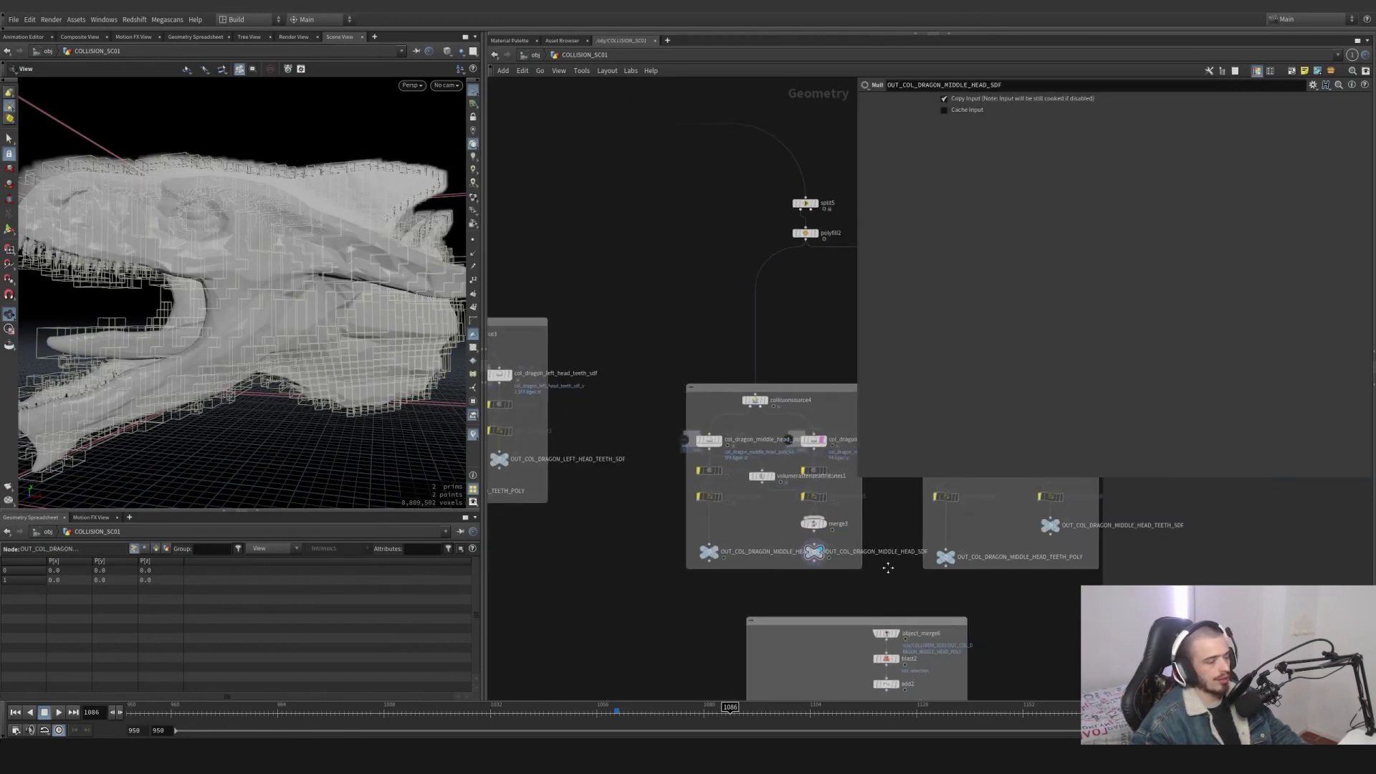
{"action": "middle_click_drag", "start_coordinate": [888, 568], "coordinate": [738, 550]}
{"action": "middle_click_drag", "start_coordinate": [762, 324], "coordinate": [623, 313]}
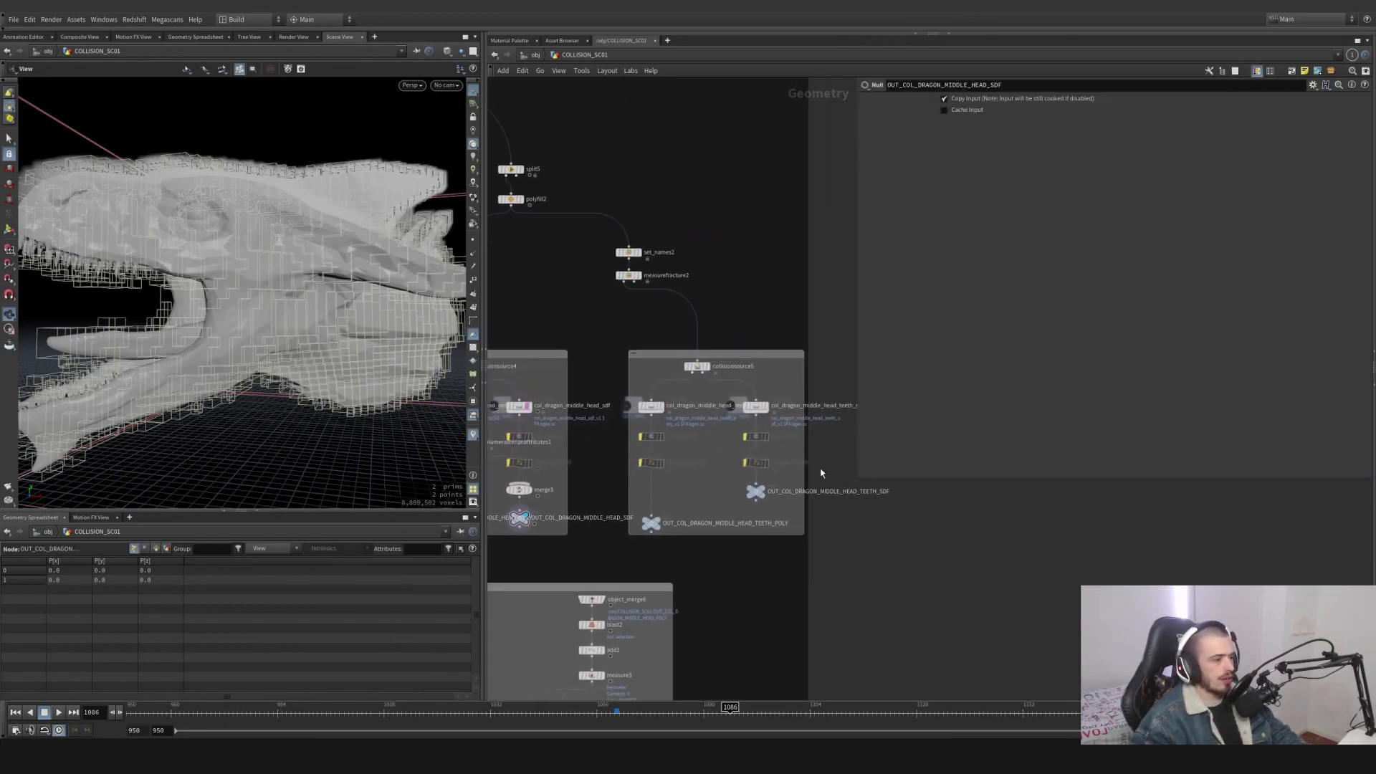
{"action": "mouse_move", "coordinate": [820, 469]}
{"action": "middle_mouse_down"}
{"action": "mouse_move", "coordinate": [744, 441]}
{"action": "mouse_move", "coordinate": [800, 466]}
{"action": "middle_mouse_up"}
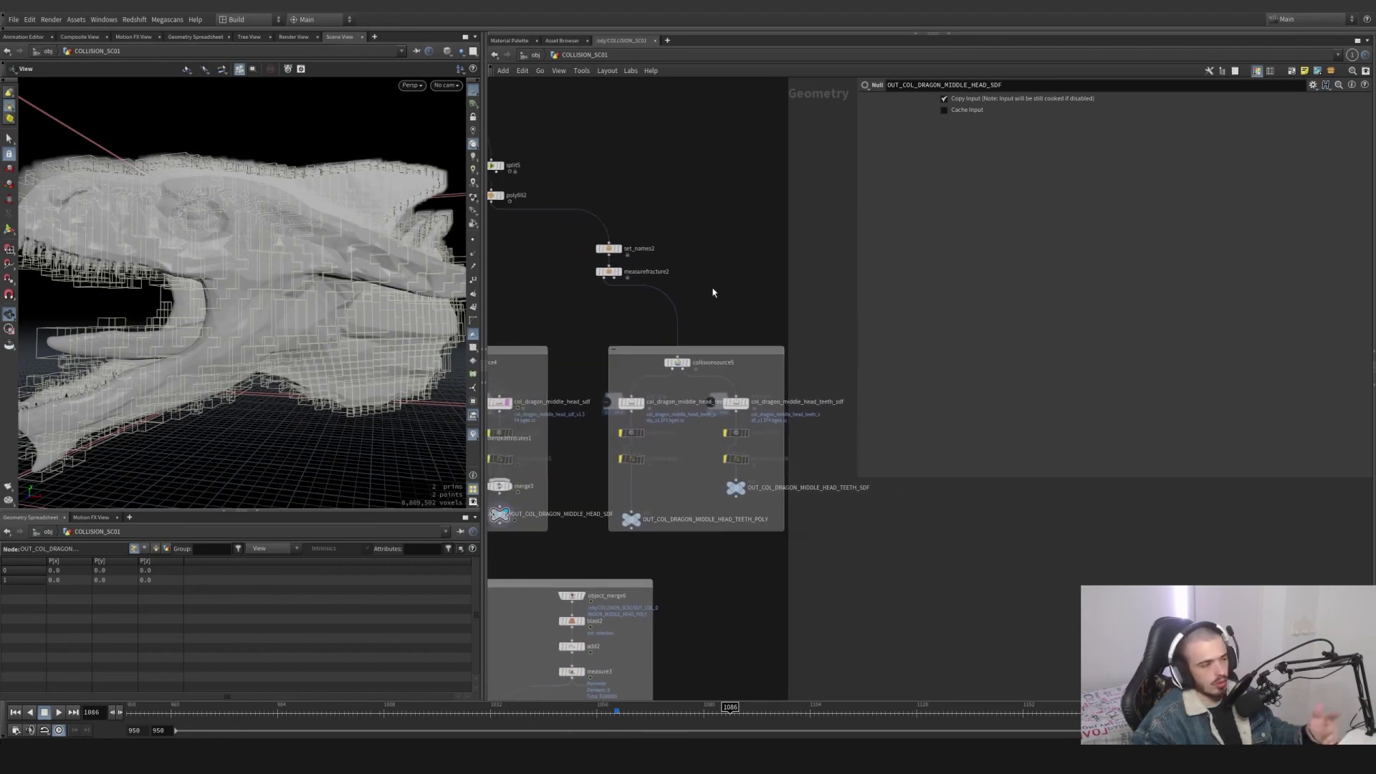
{"action": "scroll", "coordinate": [681, 281], "scroll_direction": "up", "scroll_amount": 4}
{"action": "middle_click_drag", "start_coordinate": [585, 248], "coordinate": [699, 355]}
{"action": "left_click", "coordinate": [680, 336]}
{"action": "left_click", "coordinate": [666, 338]}
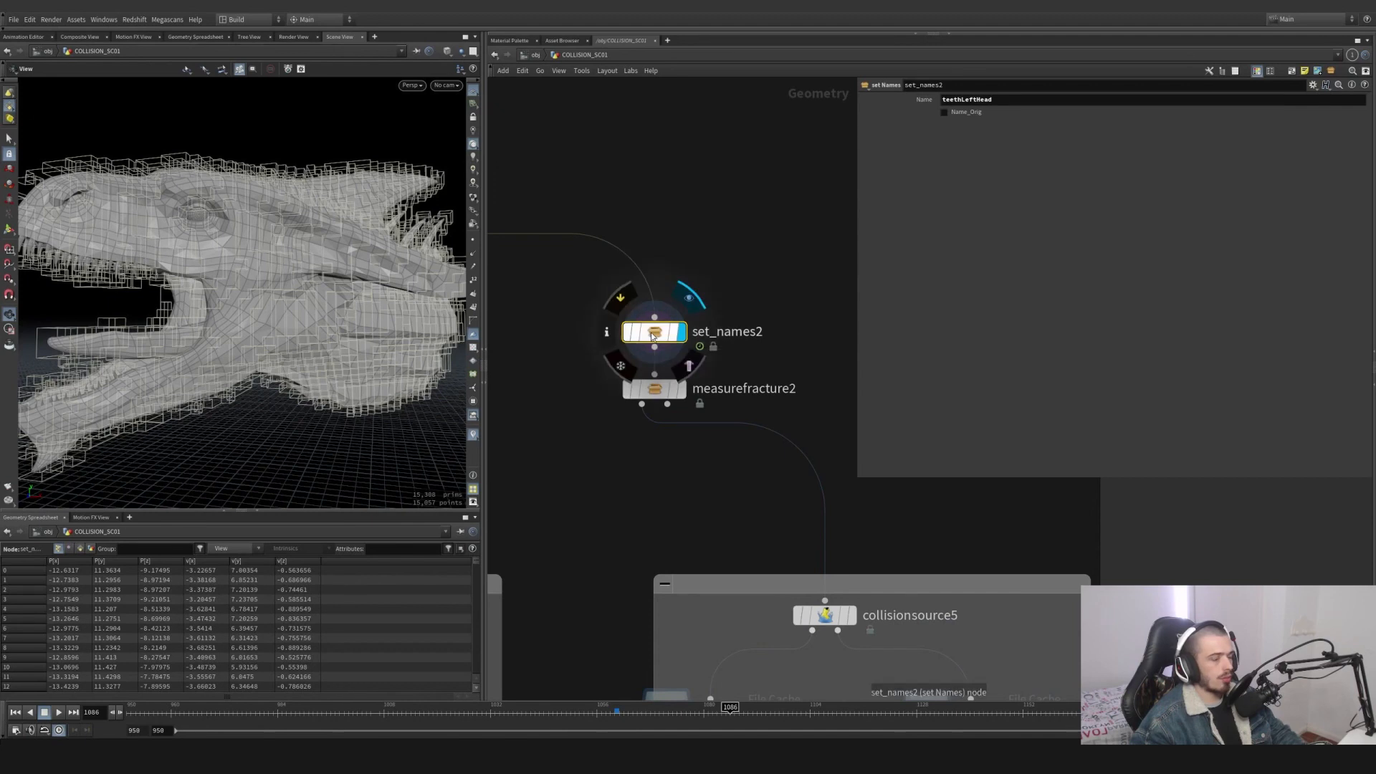
Open the contents of set_names2 and inspect its class connectivity node and the name wrangles below.
{"action": "left_click_drag", "start_coordinate": [792, 281], "coordinate": [618, 455]}
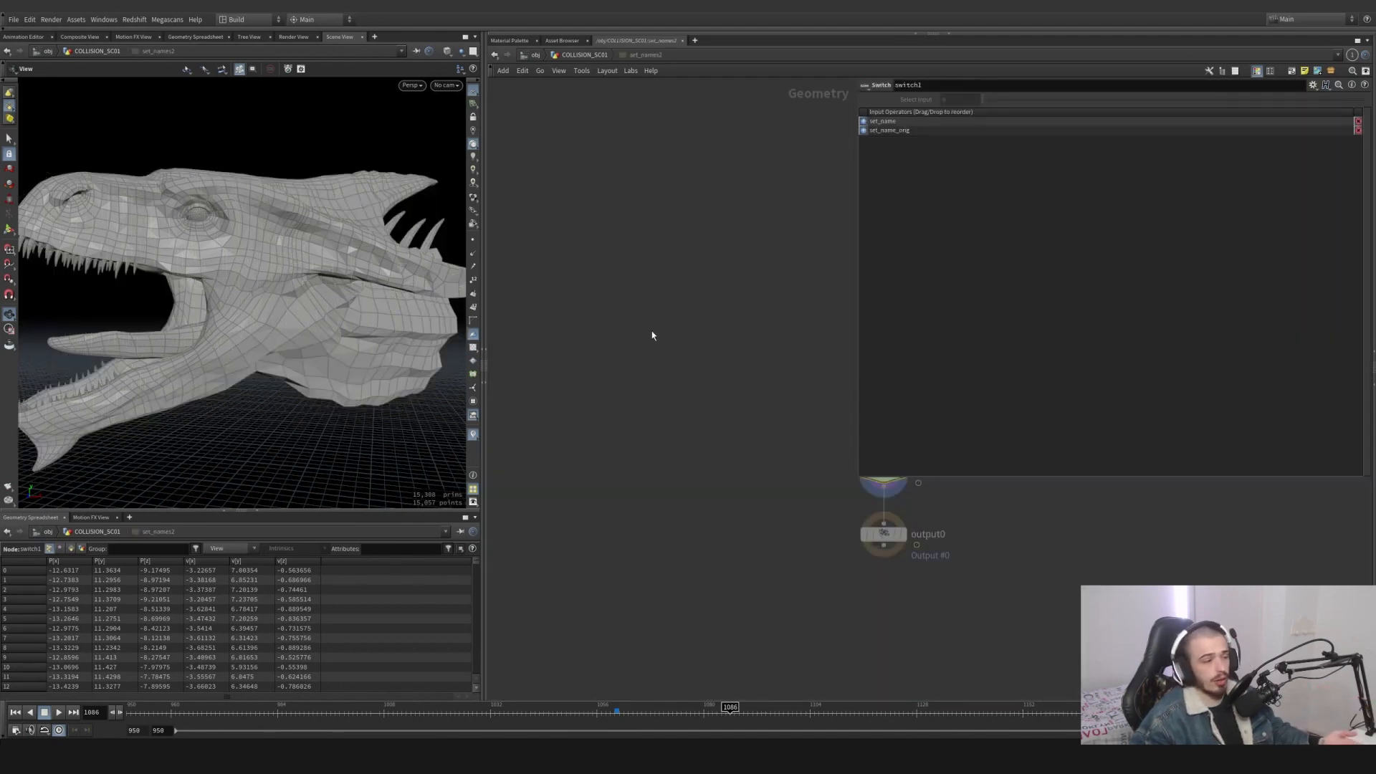
{"action": "double_click", "coordinate": [666, 332]}
{"action": "middle_click_drag", "start_coordinate": [545, 372], "coordinate": [507, 377]}
{"action": "scroll", "coordinate": [740, 330], "scroll_direction": "up", "scroll_amount": 3}
{"action": "left_click_drag", "start_coordinate": [755, 351], "coordinate": [575, 259]}
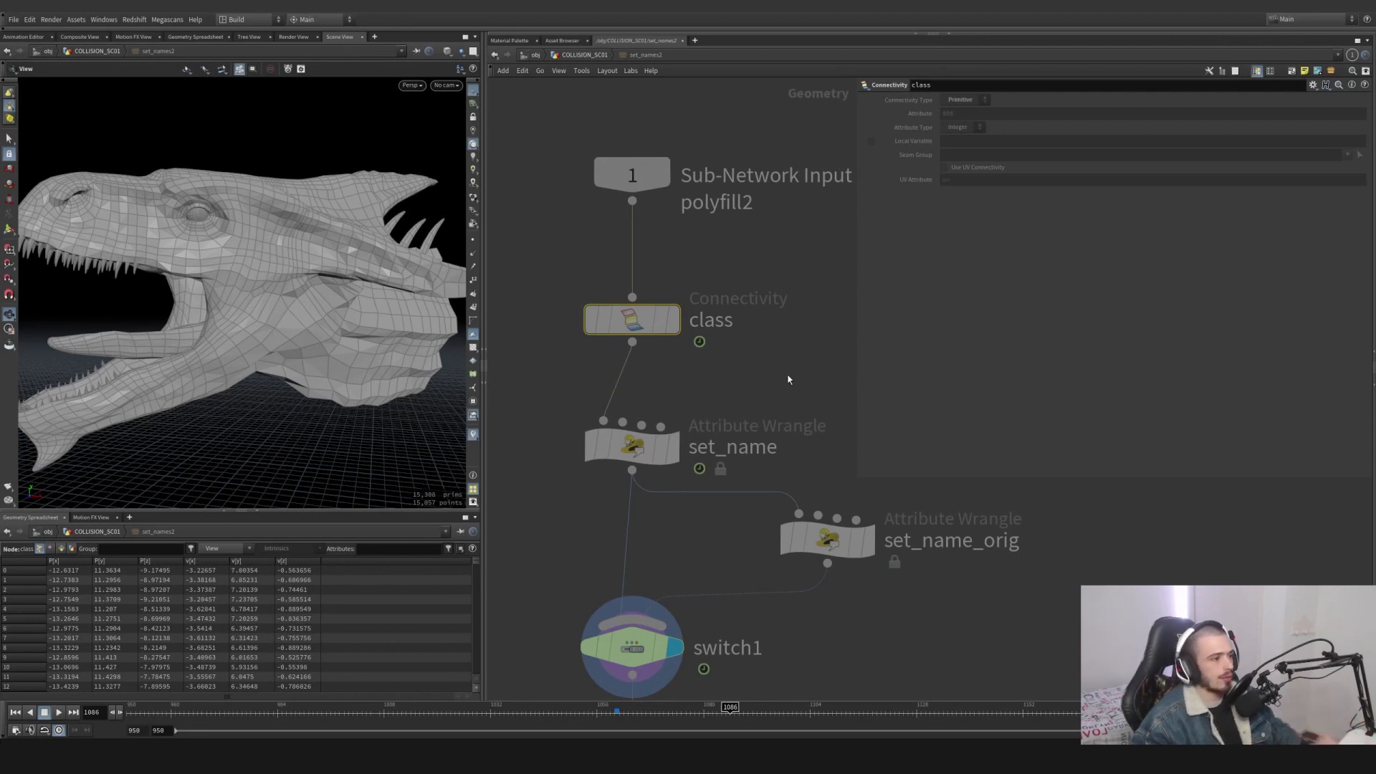
{"action": "middle_click_drag", "start_coordinate": [788, 380], "coordinate": [800, 252]}
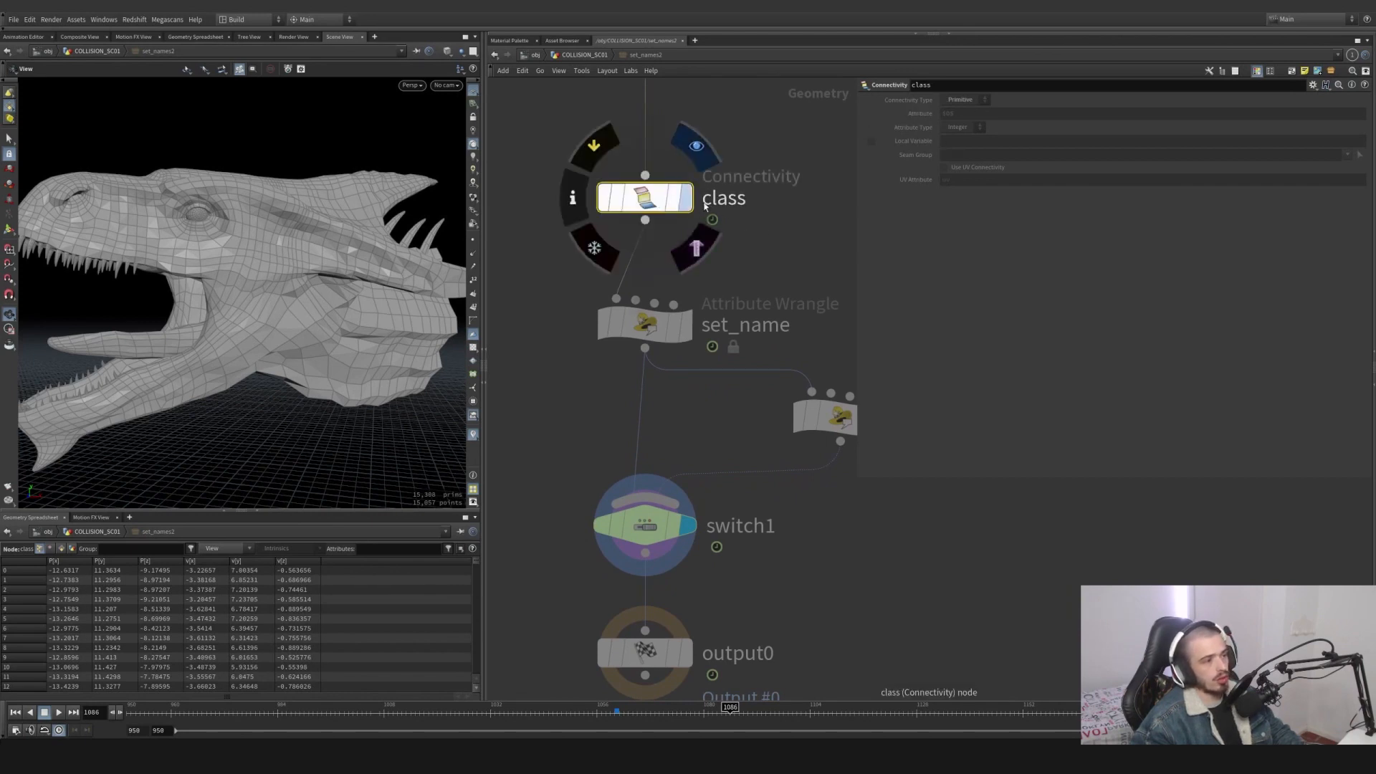
Read the set_name wrangle's expression, and return to COLLISION_SC01 to check set_names2's primitive name values sorted in a wider column.
{"action": "middle_click_drag", "start_coordinate": [776, 334], "coordinate": [773, 272]}
{"action": "left_click", "coordinate": [772, 271]}
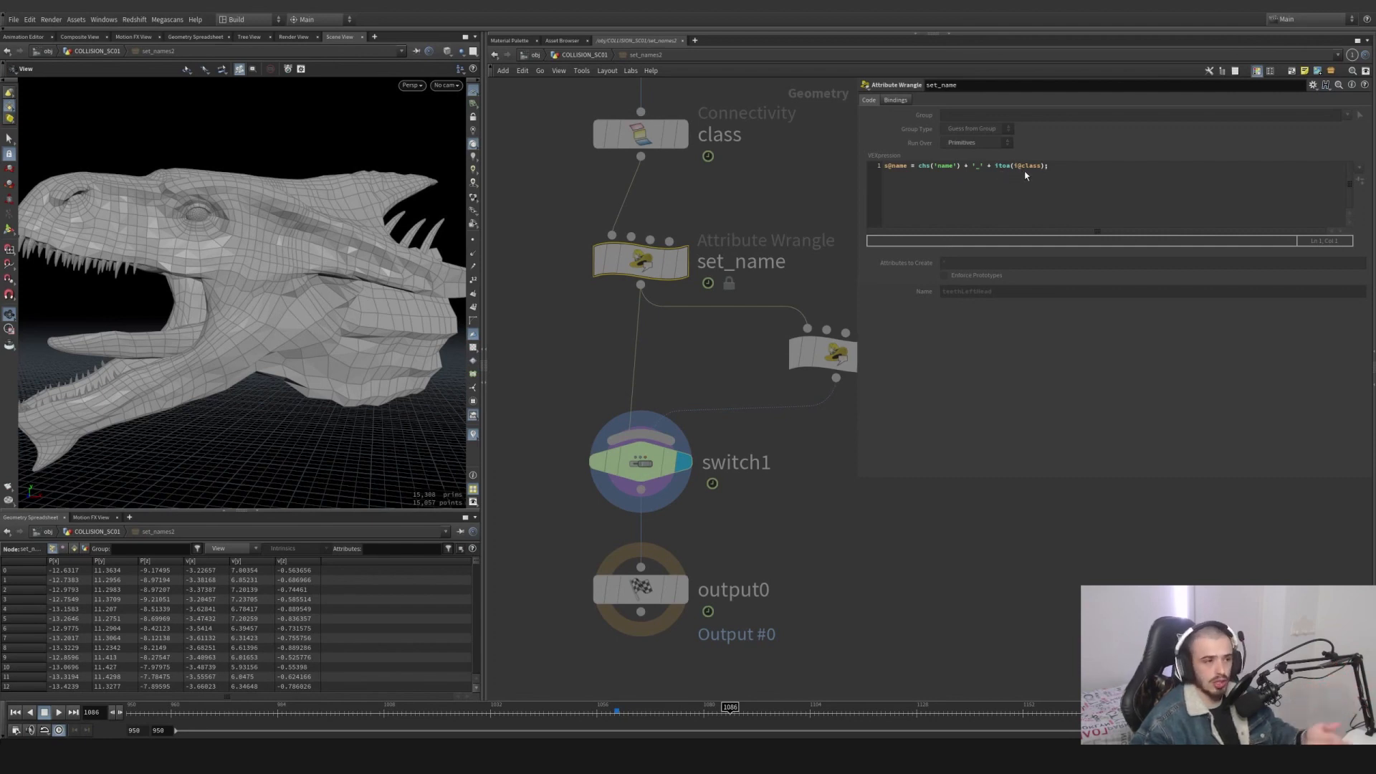
{"action": "left_click", "coordinate": [604, 54]}
{"action": "left_click", "coordinate": [79, 549]}
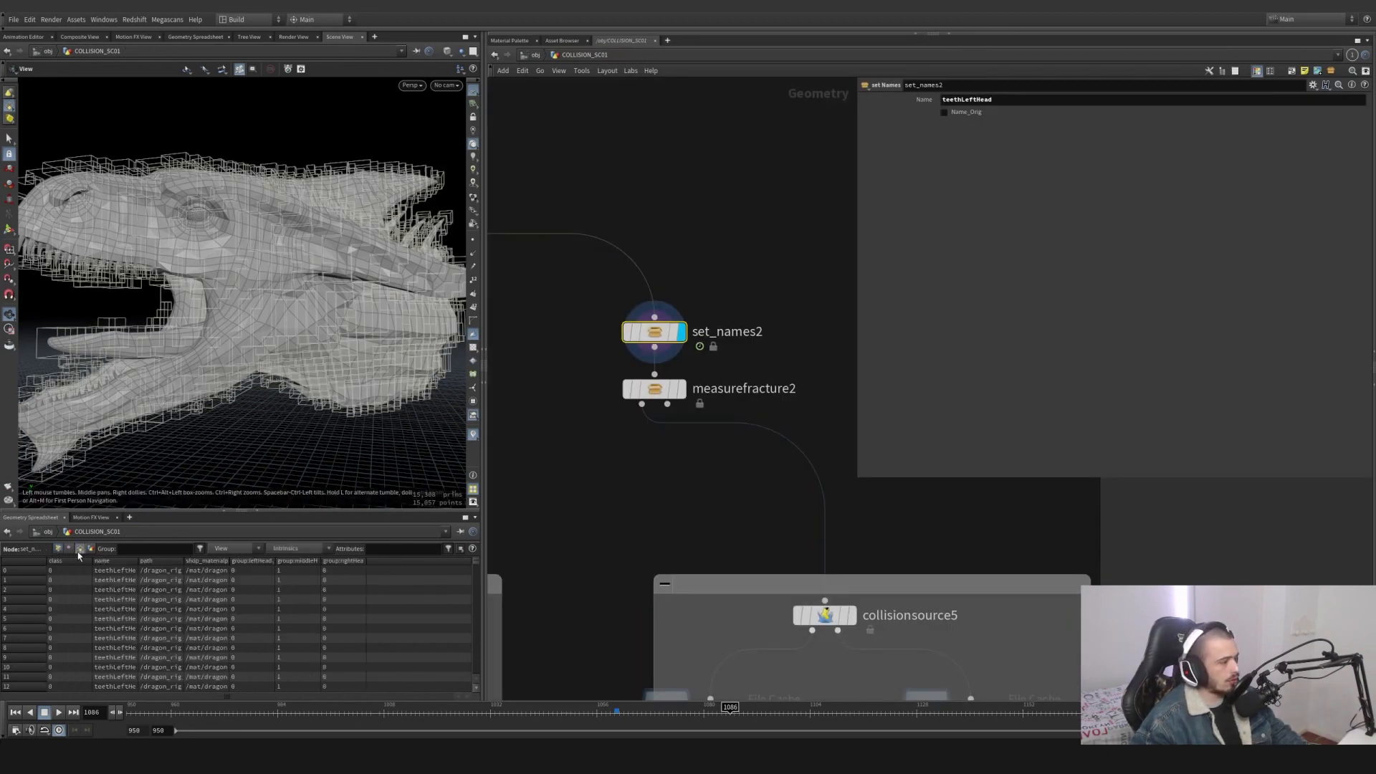
{"action": "left_click", "coordinate": [132, 562]}
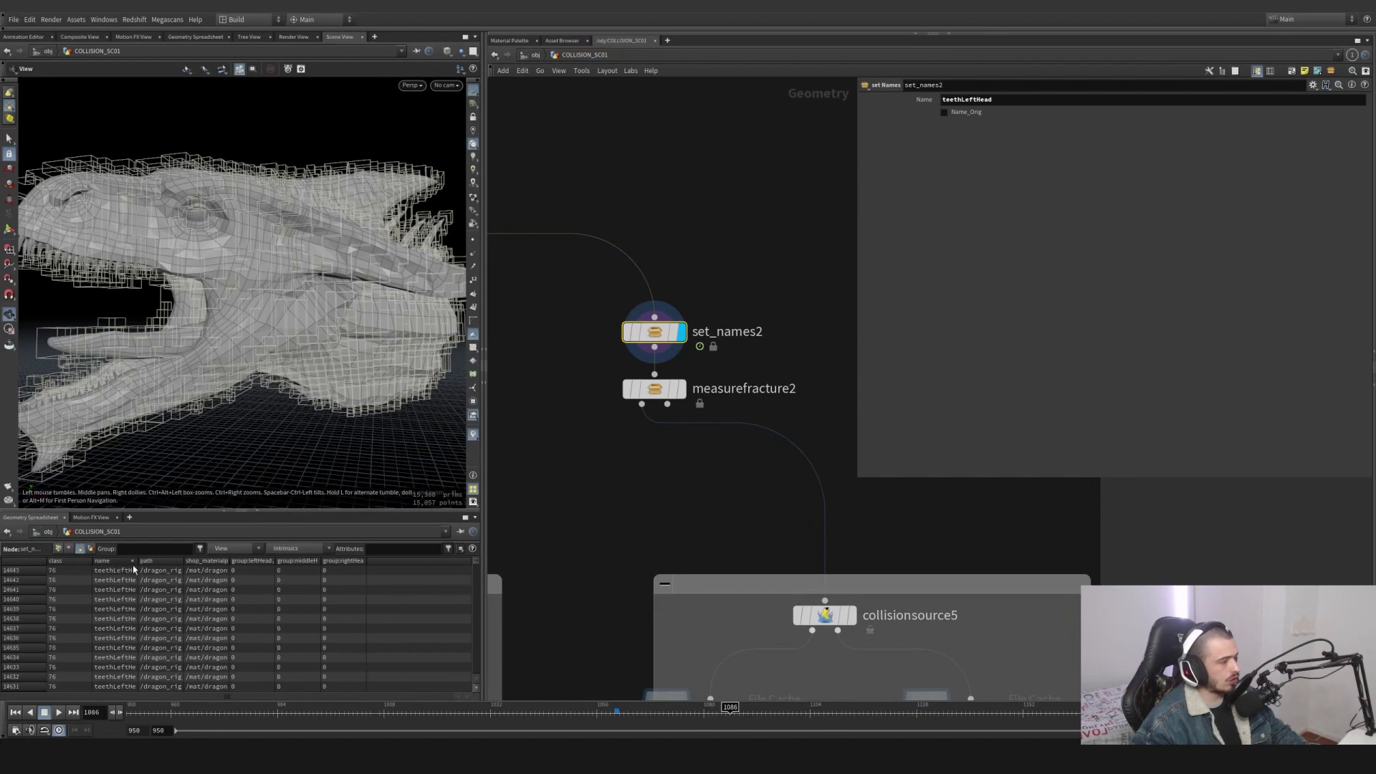
{"action": "left_click_drag", "start_coordinate": [136, 562], "coordinate": [177, 562]}
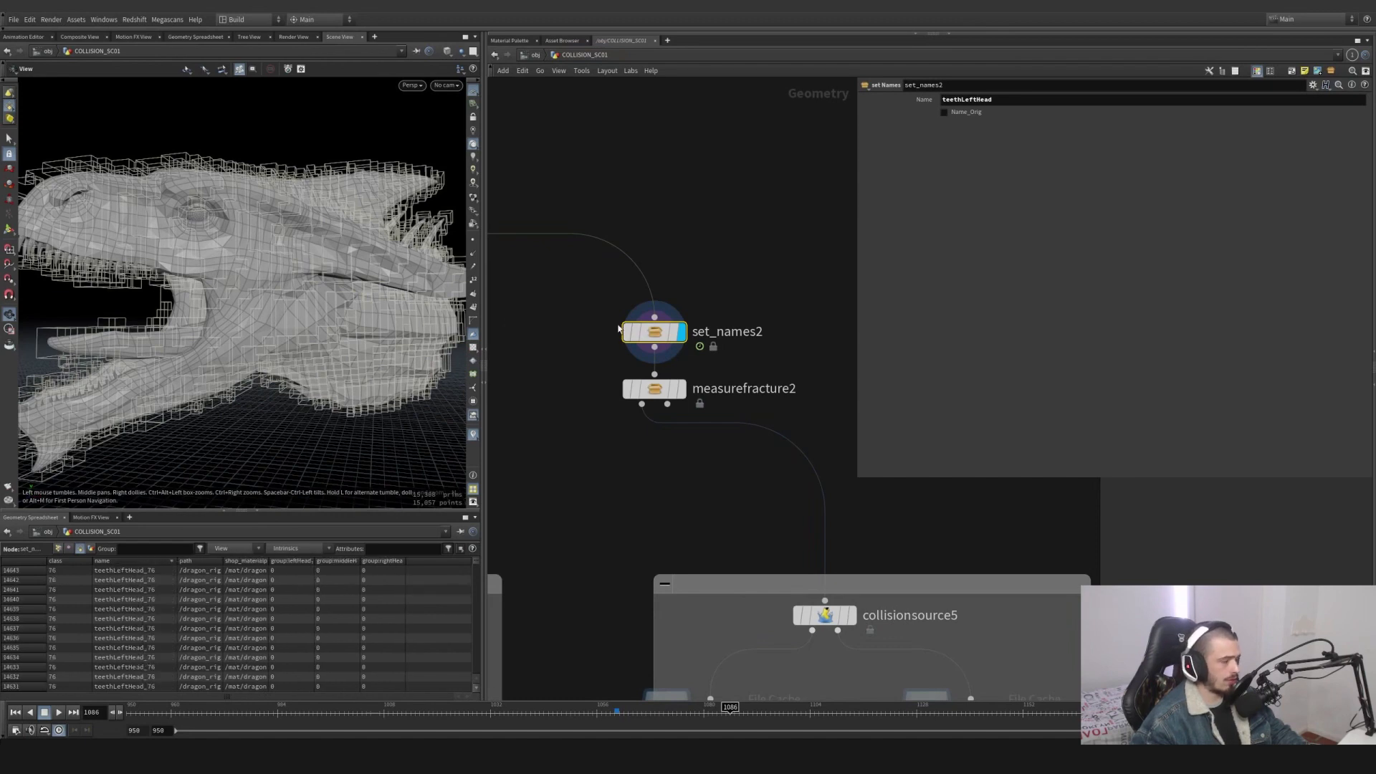
Display measurefracture2, view its separated teeth in the viewport, and try a Size Treshold of 0.07.
{"action": "left_click", "coordinate": [680, 389]}
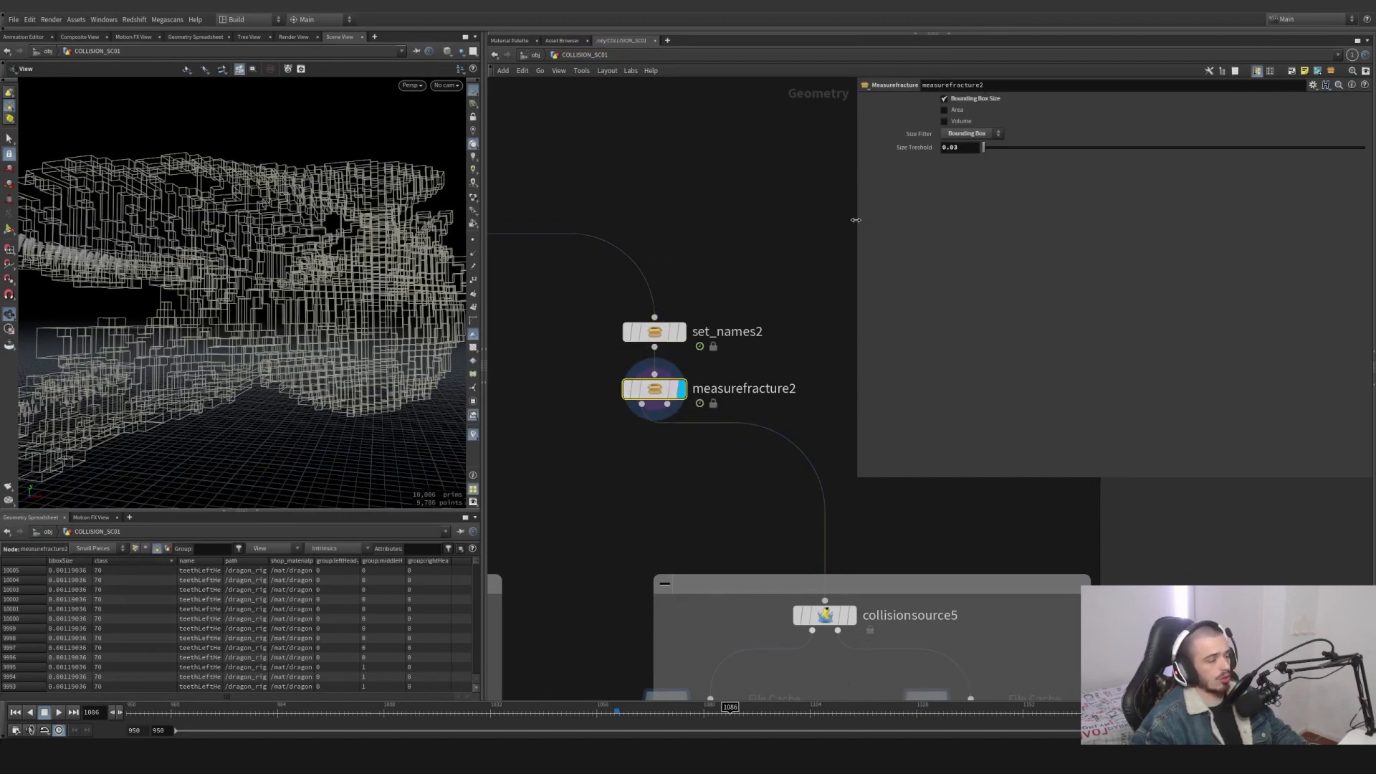
{"action": "left_click_drag", "start_coordinate": [664, 393], "coordinate": [663, 404]}
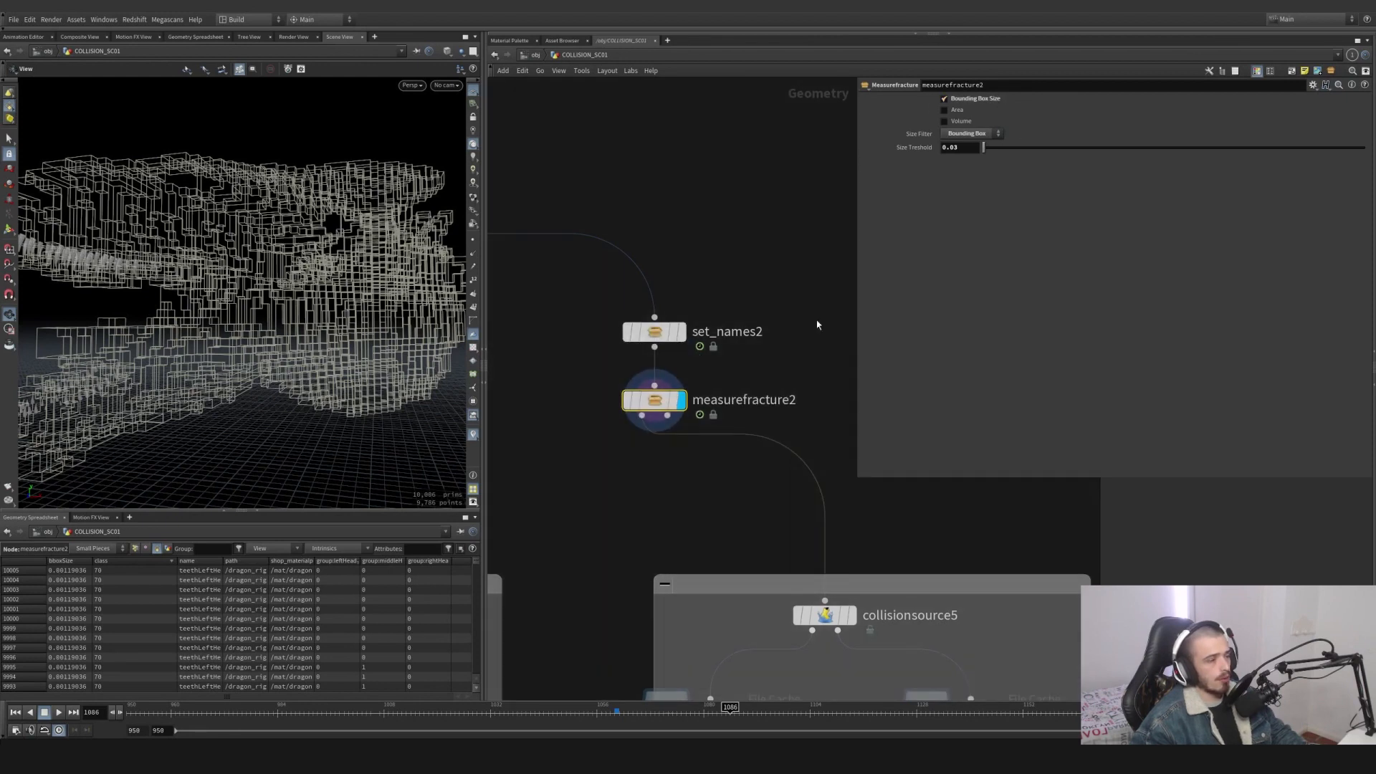
{"action": "left_click", "coordinate": [672, 405]}
{"action": "left_click_drag", "start_coordinate": [118, 280], "coordinate": [315, 233]}
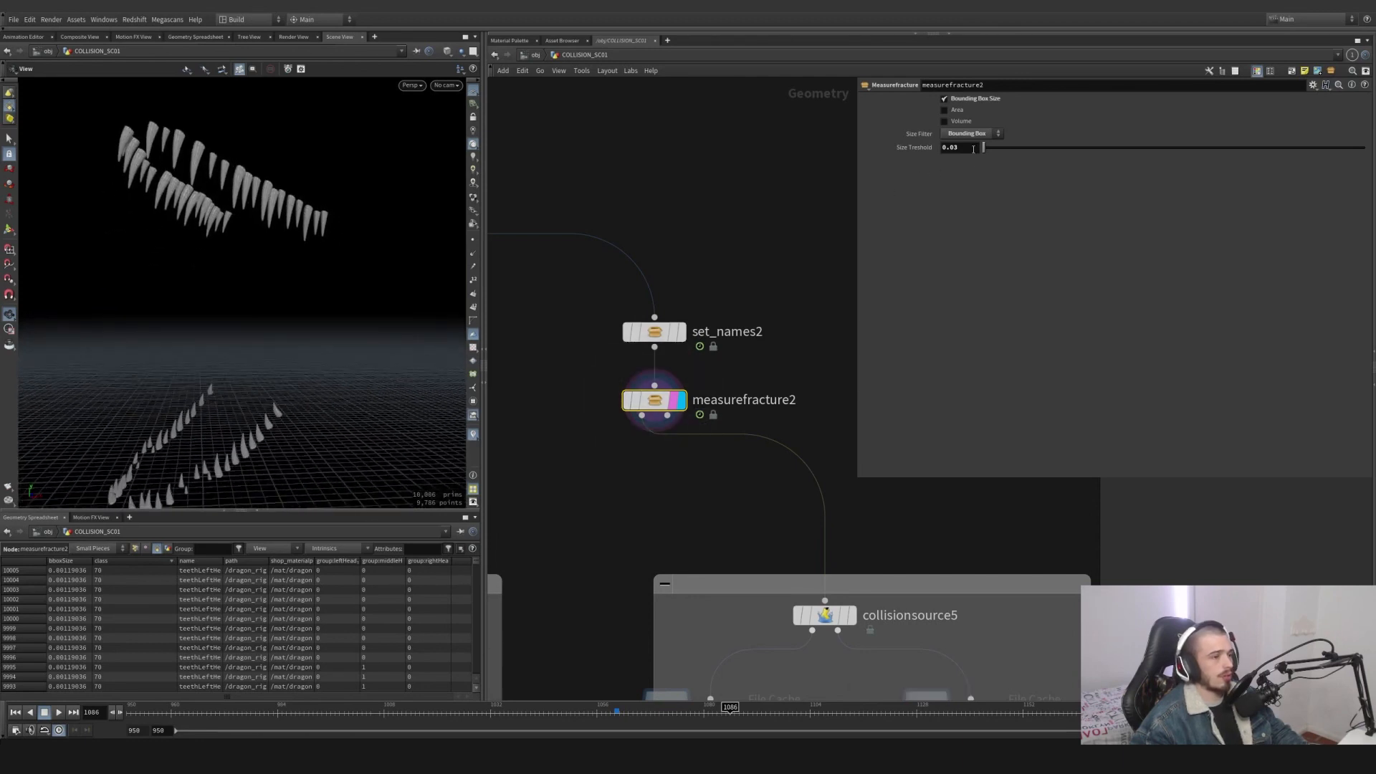
{"action": "mouse_move", "coordinate": [985, 148]}
{"action": "left_mouse_down"}
{"action": "mouse_move", "coordinate": [1089, 153]}
{"action": "mouse_move", "coordinate": [986, 165]}
{"action": "left_mouse_up"}
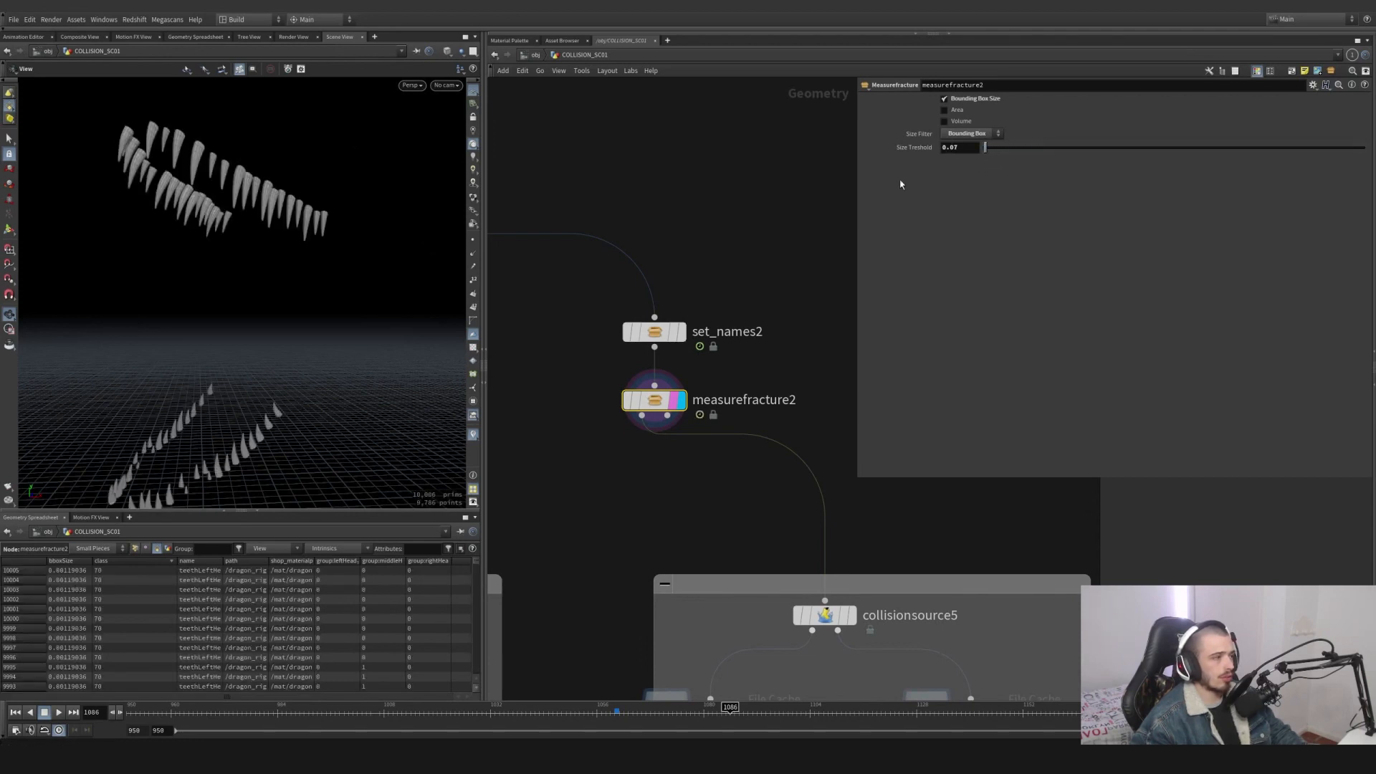
Open the contents of measurefracture2 and inspect the bbox_size wrangle's code inside the for-each loop.
{"action": "double_click", "coordinate": [655, 403]}
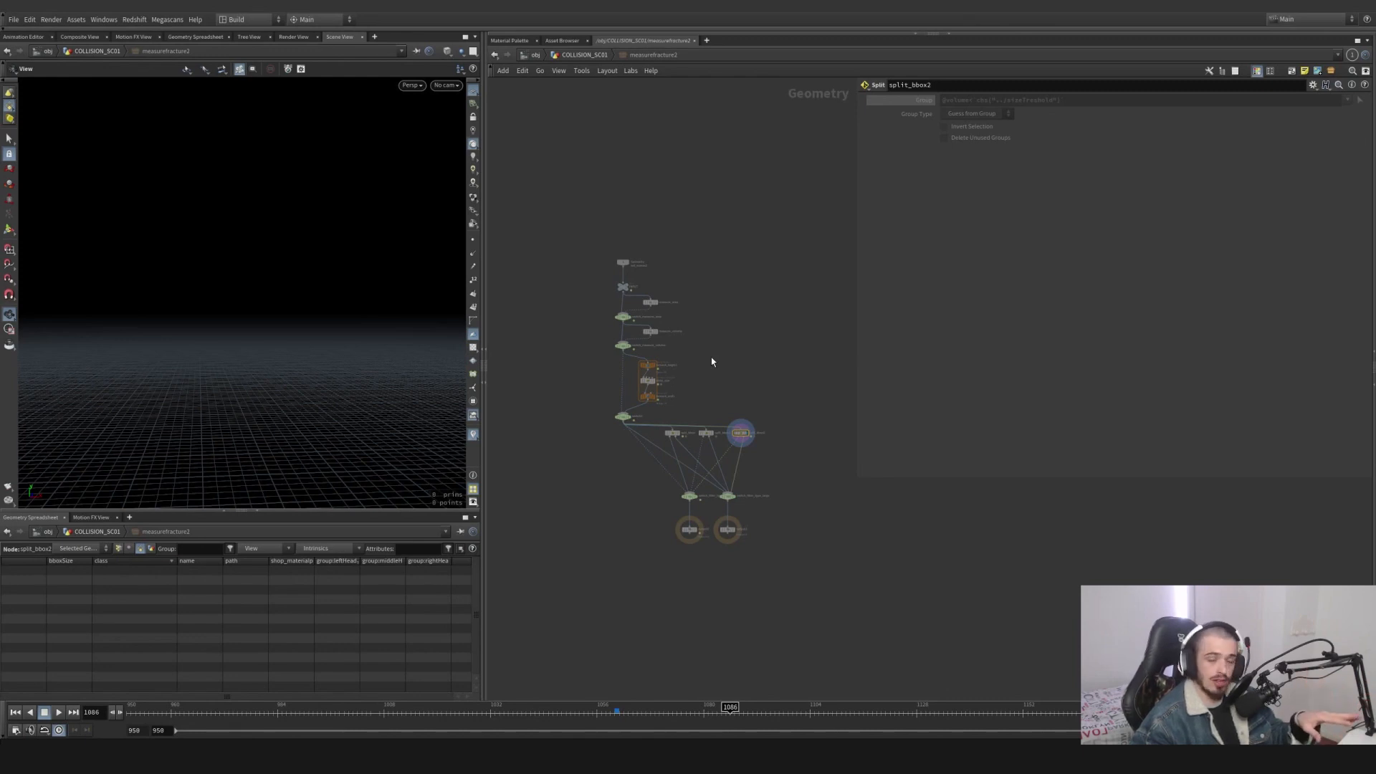
{"action": "scroll", "coordinate": [678, 355], "scroll_direction": "up", "scroll_amount": 5}
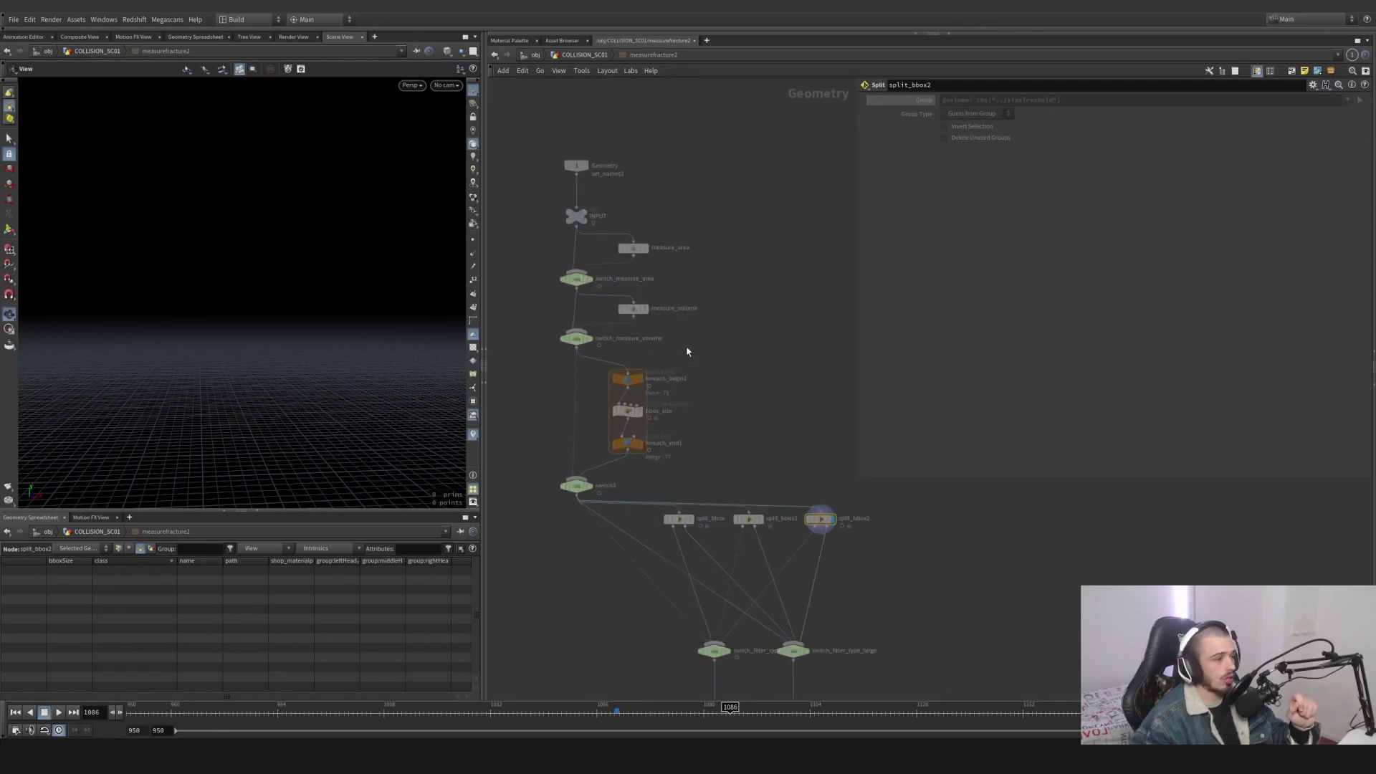
{"action": "left_click", "coordinate": [635, 477]}
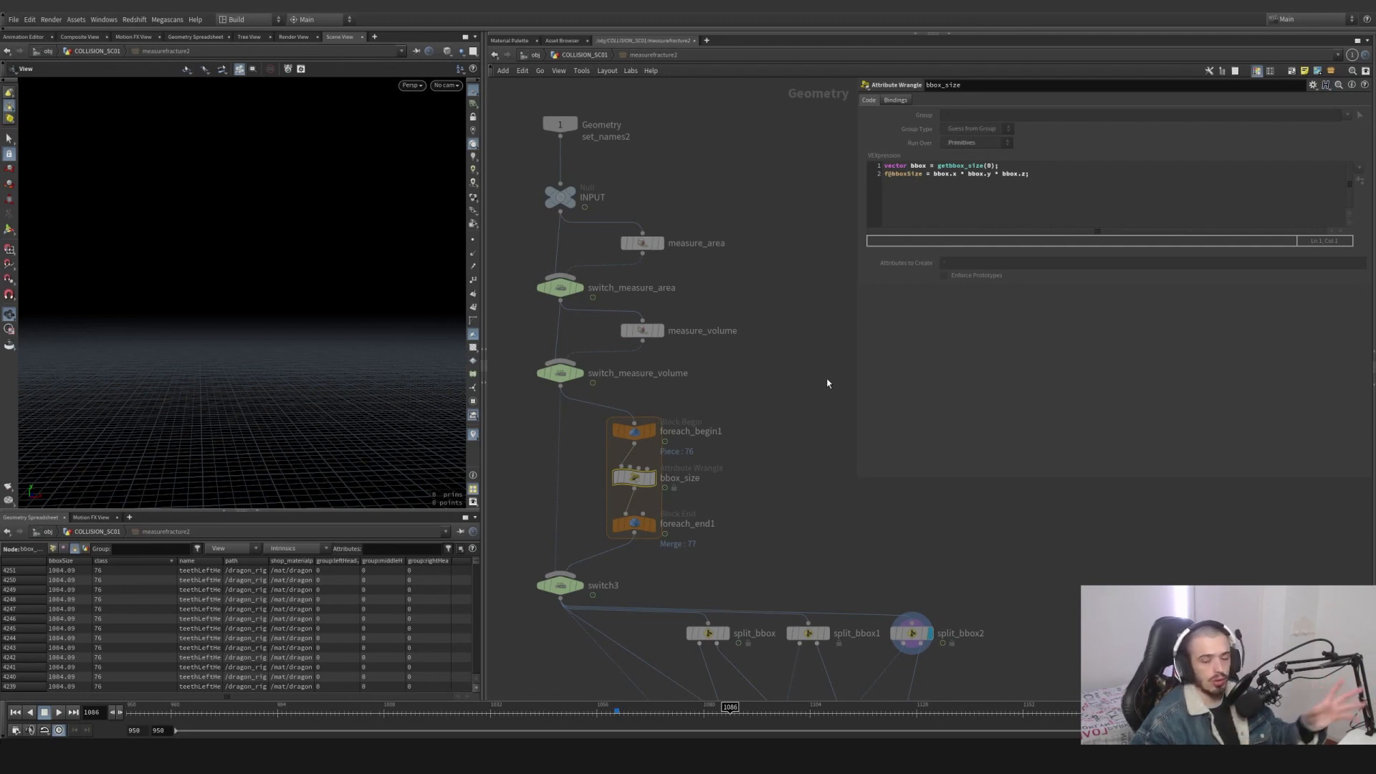
Examine the split_bbox nodes' group expressions and foreach_end1's piece settings inside measurefracture2.
{"action": "middle_click_drag", "start_coordinate": [804, 481], "coordinate": [686, 265]}
{"action": "left_click_drag", "start_coordinate": [839, 355], "coordinate": [780, 428]}
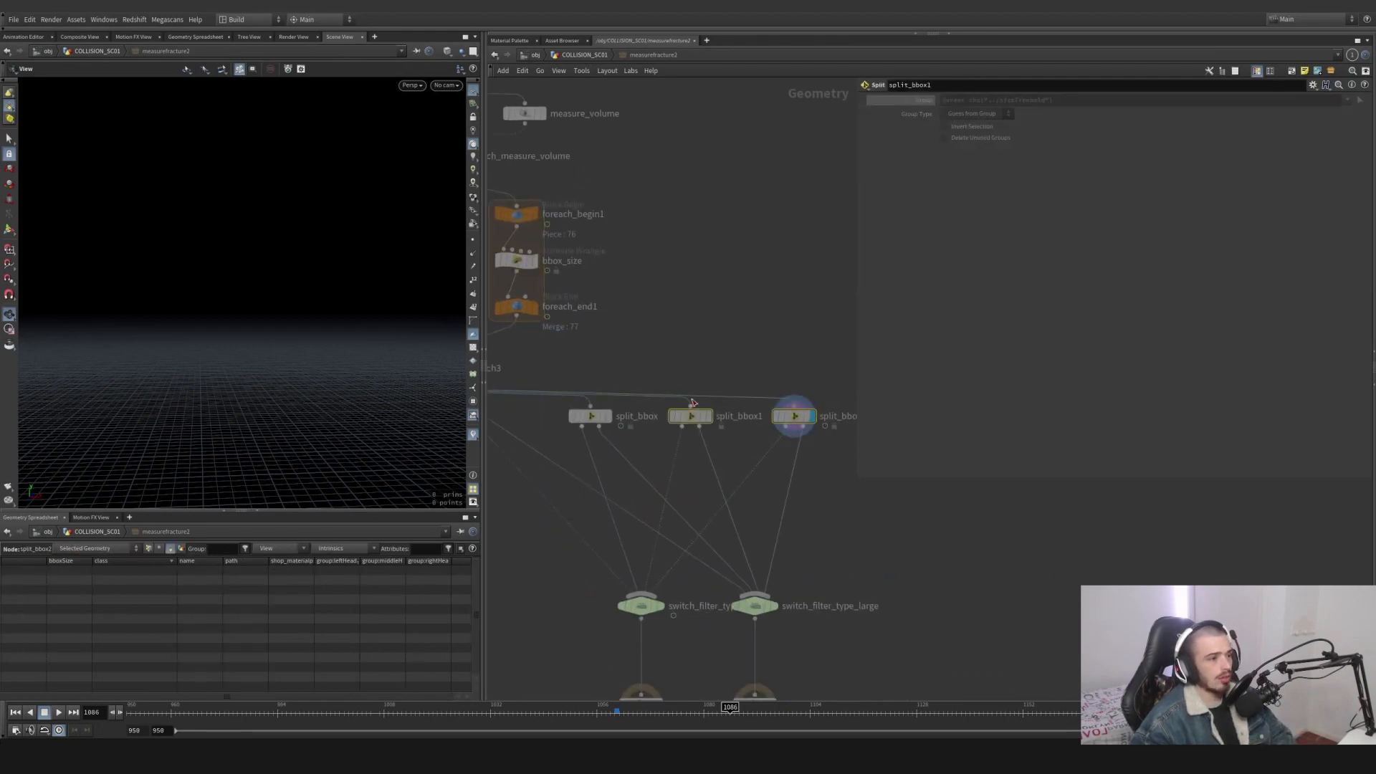
{"action": "left_click", "coordinate": [591, 415]}
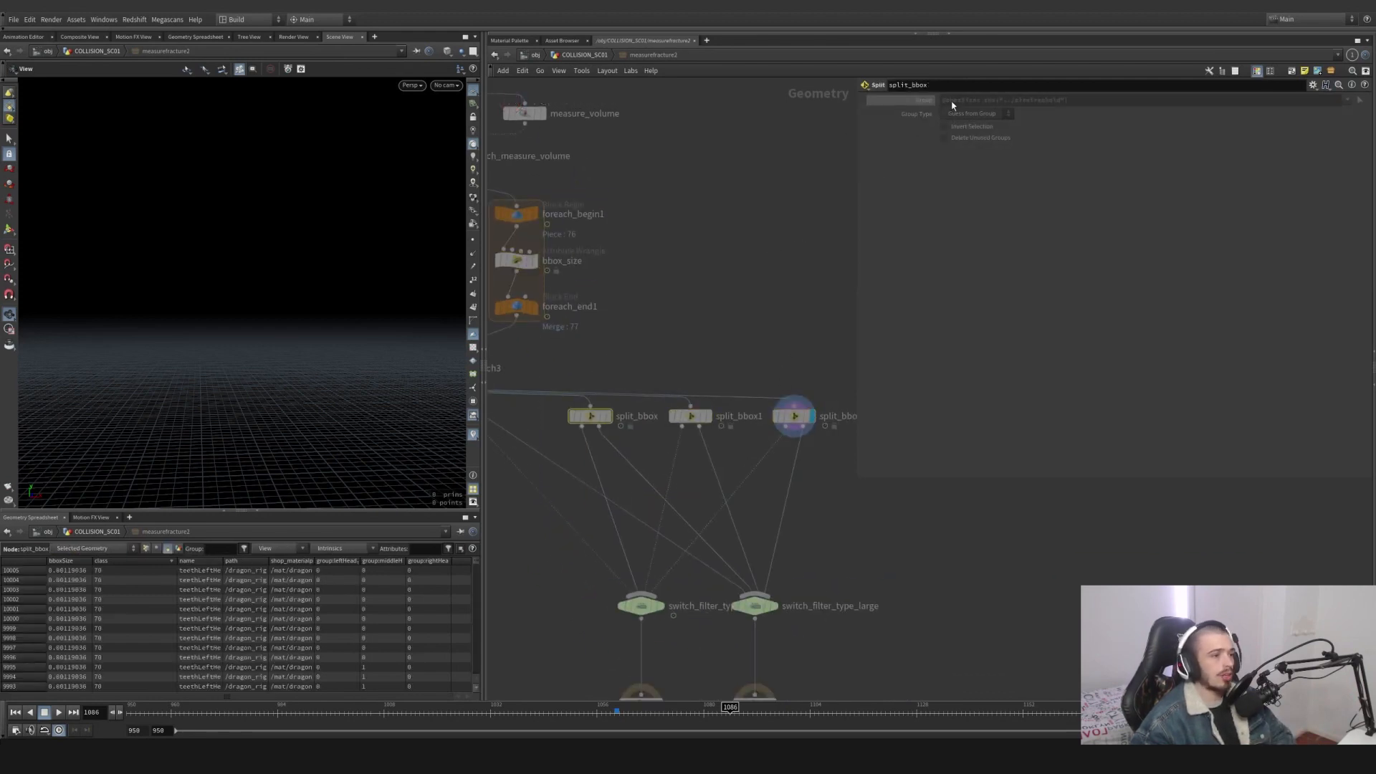
{"action": "left_click", "coordinate": [527, 261]}
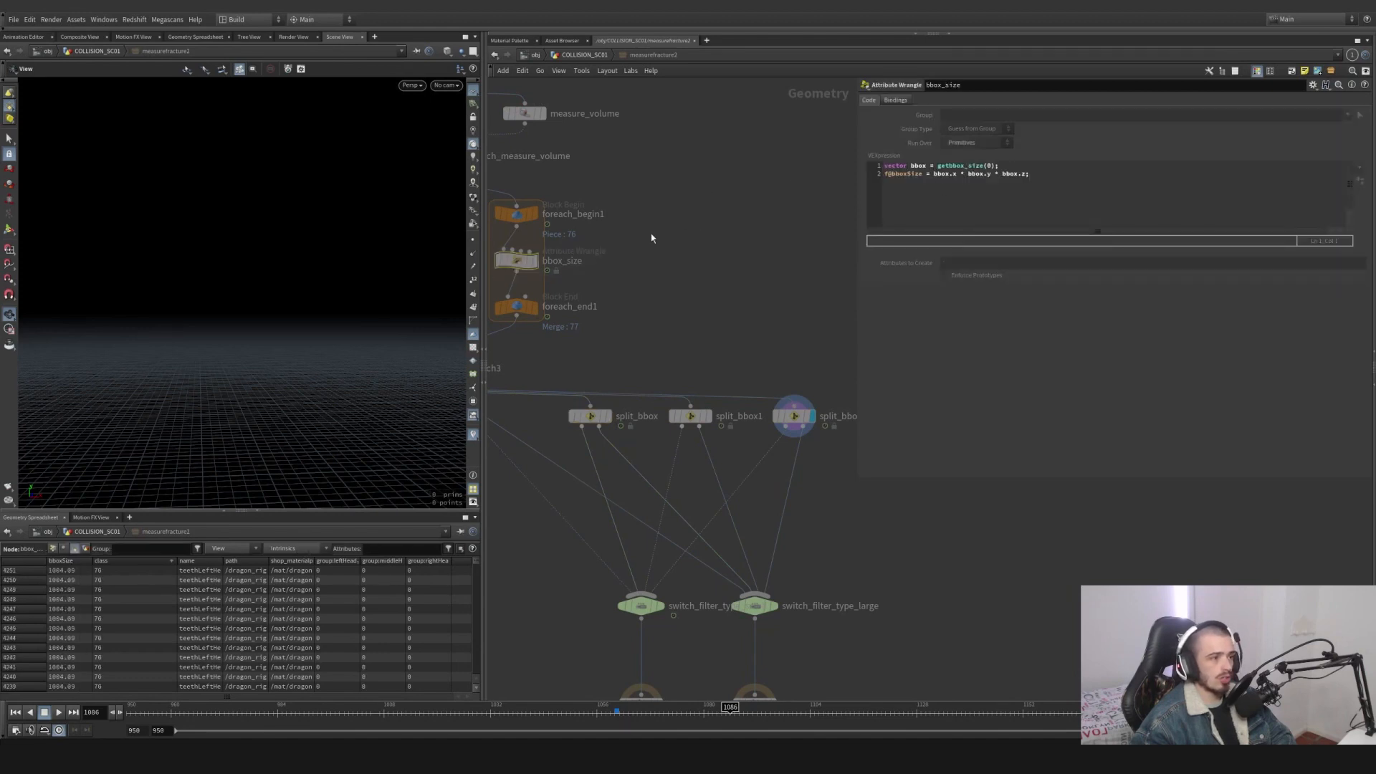
{"action": "middle_click_drag", "start_coordinate": [652, 238], "coordinate": [800, 265]}
{"action": "left_click", "coordinate": [739, 334]}
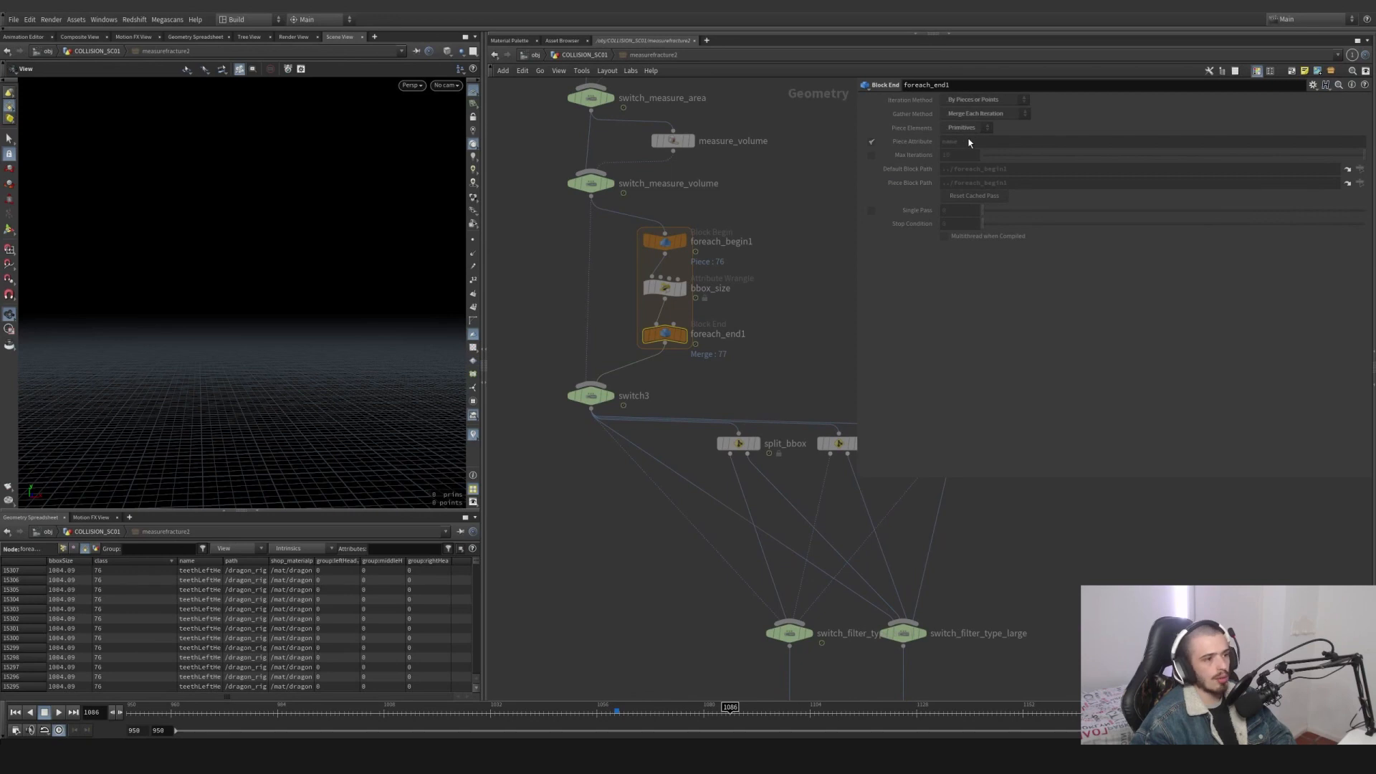
{"action": "middle_click_drag", "start_coordinate": [854, 360], "coordinate": [724, 342]}
{"action": "left_click_drag", "start_coordinate": [725, 342], "coordinate": [665, 453]}
{"action": "left_click_drag", "start_coordinate": [633, 362], "coordinate": [576, 467]}
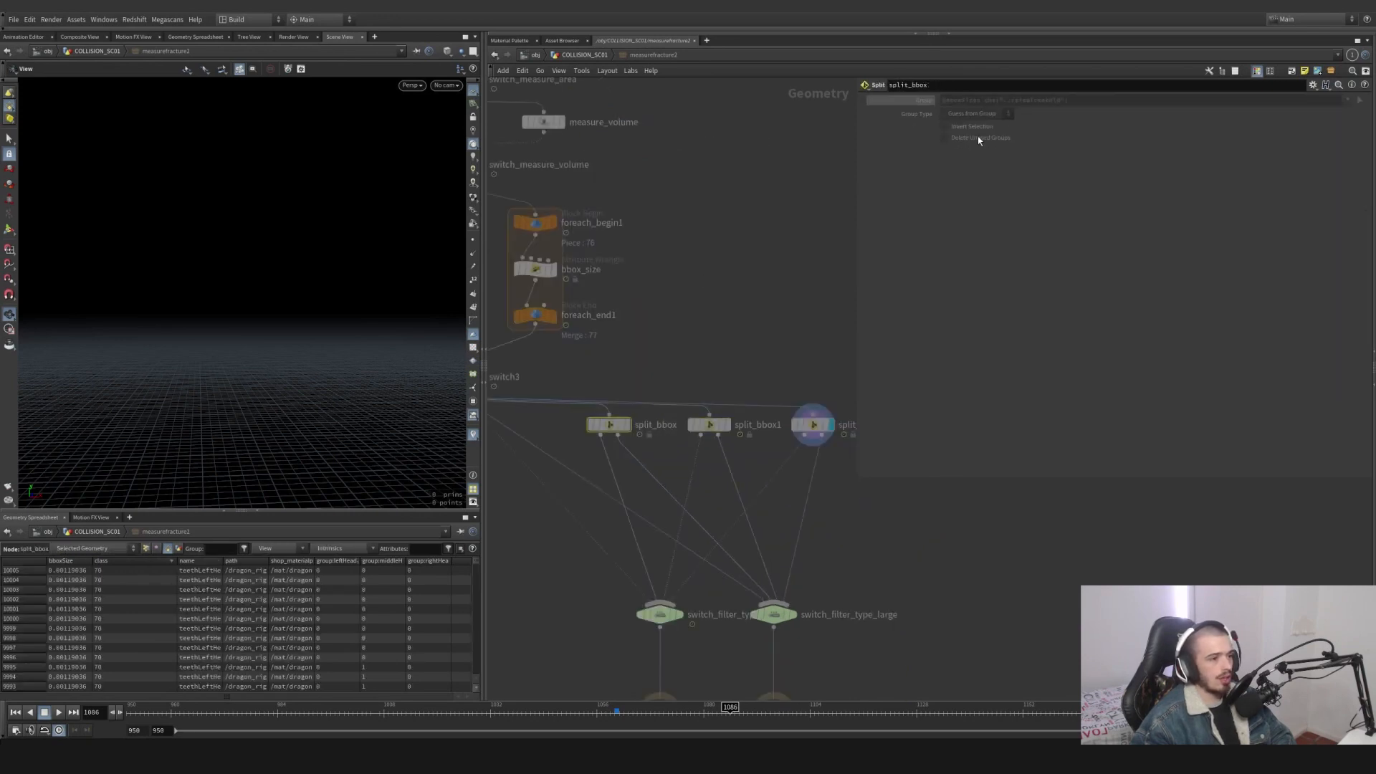
Return to COLLISION_SC01 and set measurefracture2's Size Treshold to 0.03.
{"action": "left_click", "coordinate": [589, 56]}
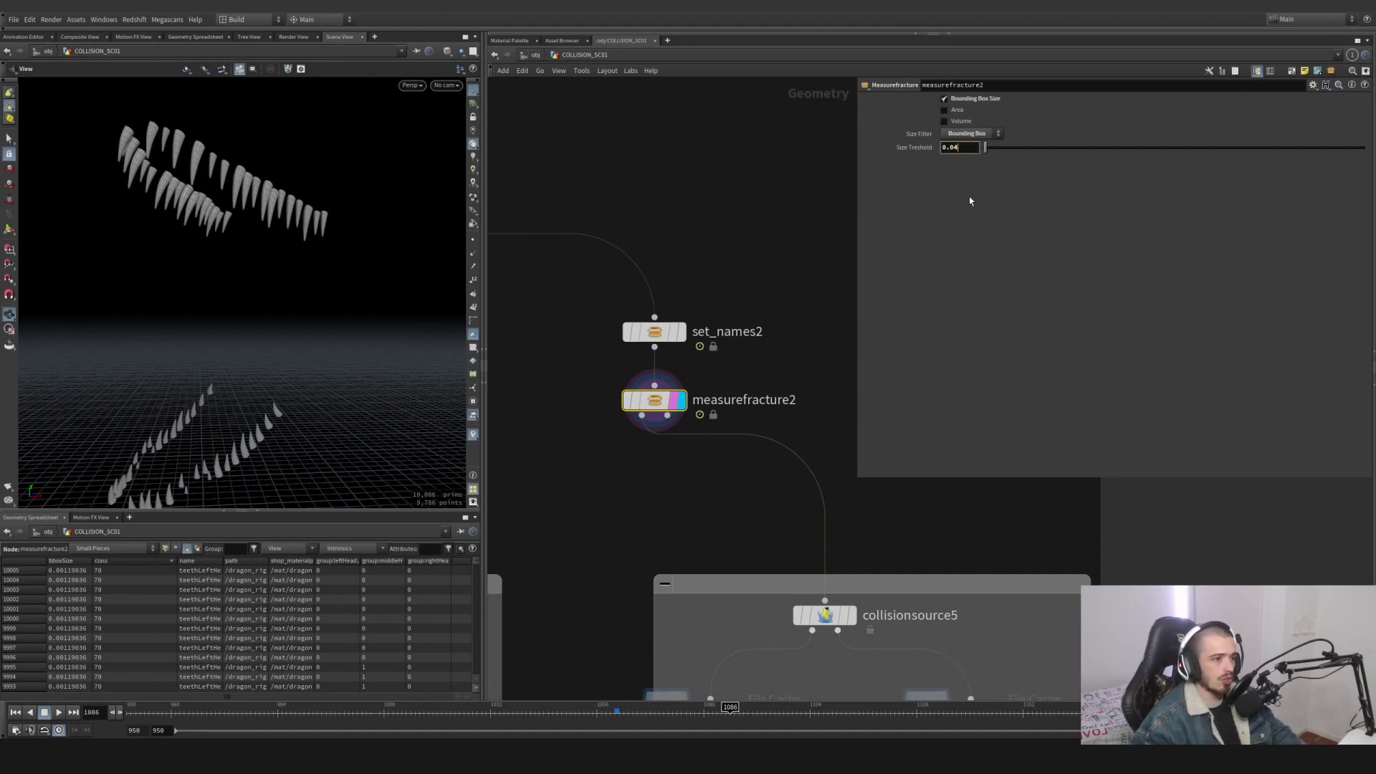
{"action": "key", "text": "BackSpace"}
{"action": "type", "text": "3"}
{"action": "key", "text": "Return"}
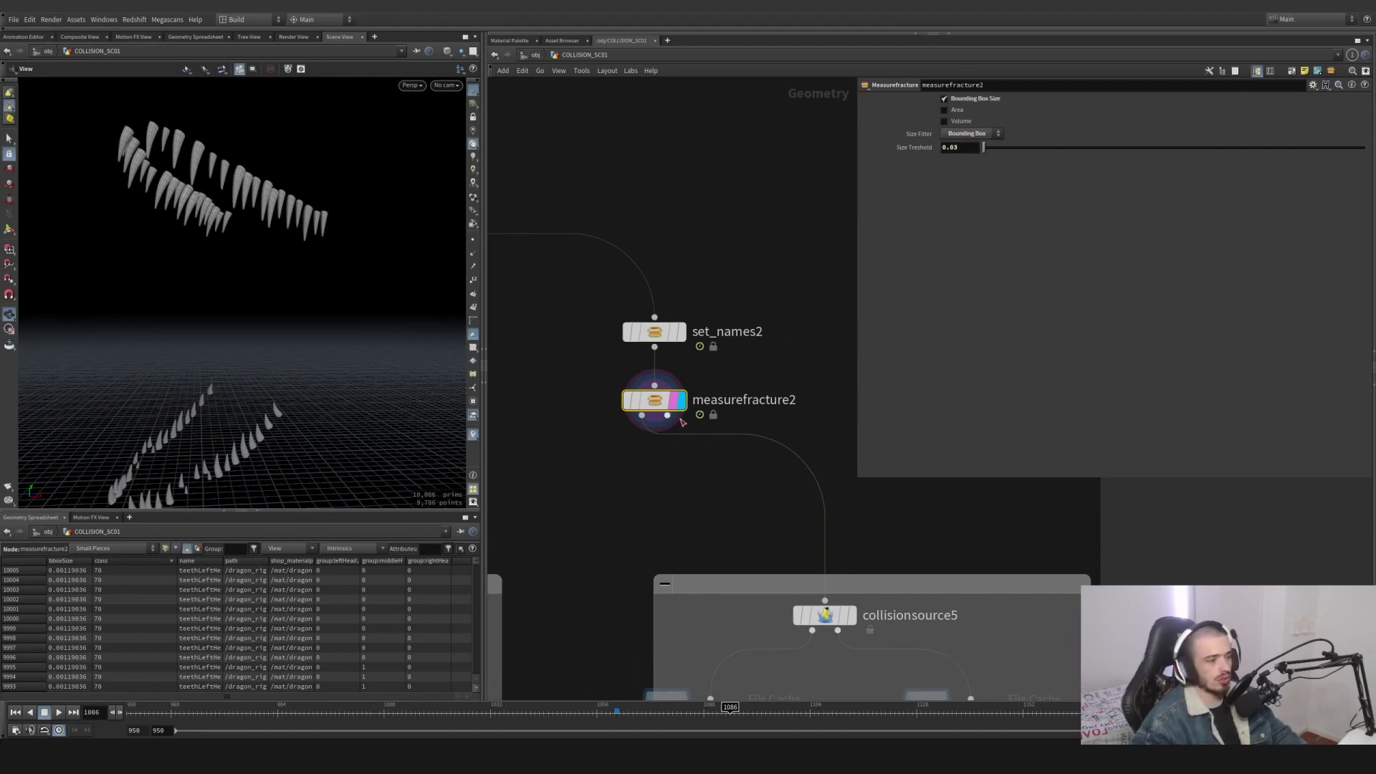
{"action": "left_click", "coordinate": [642, 415]}
{"action": "key", "text": "Tab"}
{"action": "type", "text": "null"}
{"action": "key", "text": "Return"}
{"action": "left_click", "coordinate": [631, 505]}
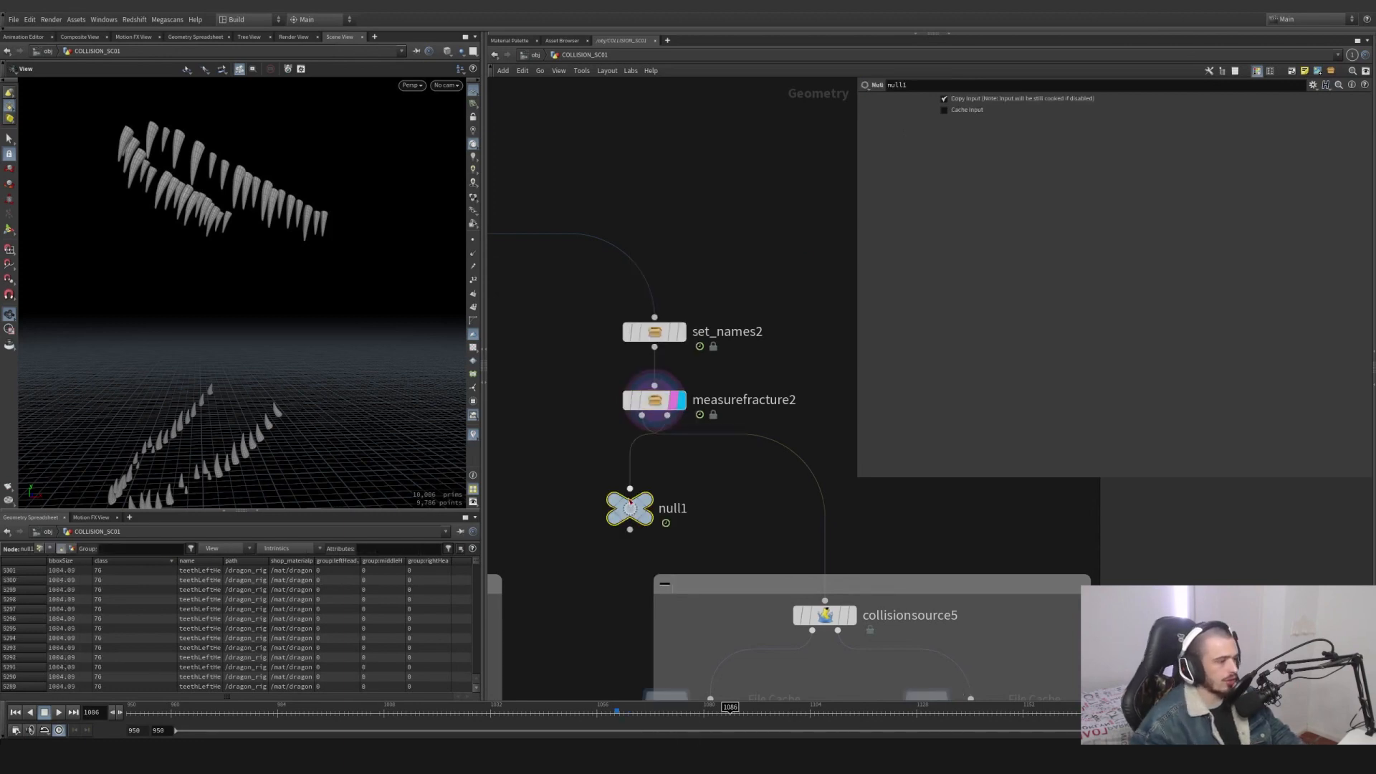
{"action": "key", "text": "Delete"}
Follow the teeth branch through collisionsource5 and display the col_dragon_middle_head_teeth_poly and col_dragon_middle_head_teeth_sdf caches.
{"action": "middle_click_drag", "start_coordinate": [638, 496], "coordinate": [550, 267]}
{"action": "scroll", "coordinate": [756, 473], "scroll_direction": "down", "scroll_amount": 3}
{"action": "middle_click_drag", "start_coordinate": [755, 473], "coordinate": [694, 414]}
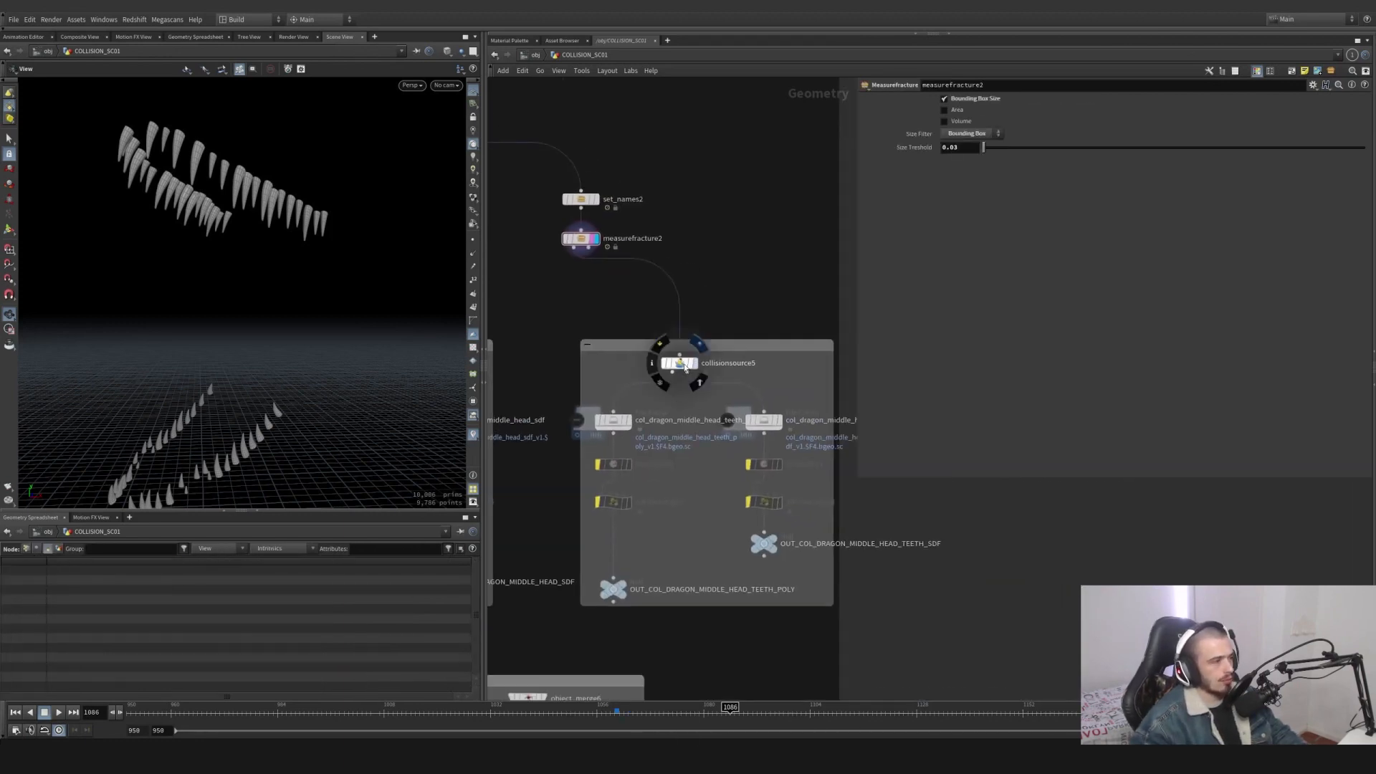
{"action": "left_click", "coordinate": [683, 365]}
{"action": "left_click", "coordinate": [613, 423]}
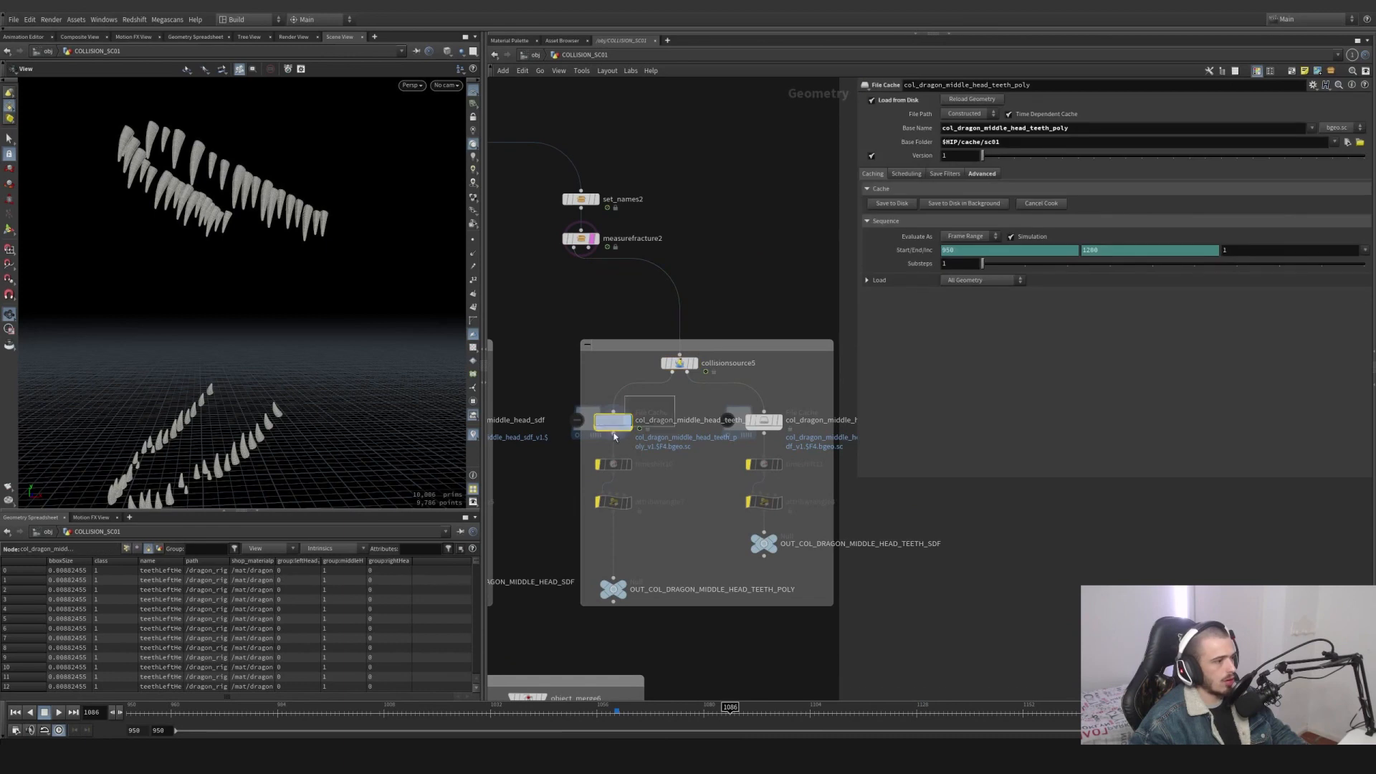
{"action": "left_click", "coordinate": [775, 422]}
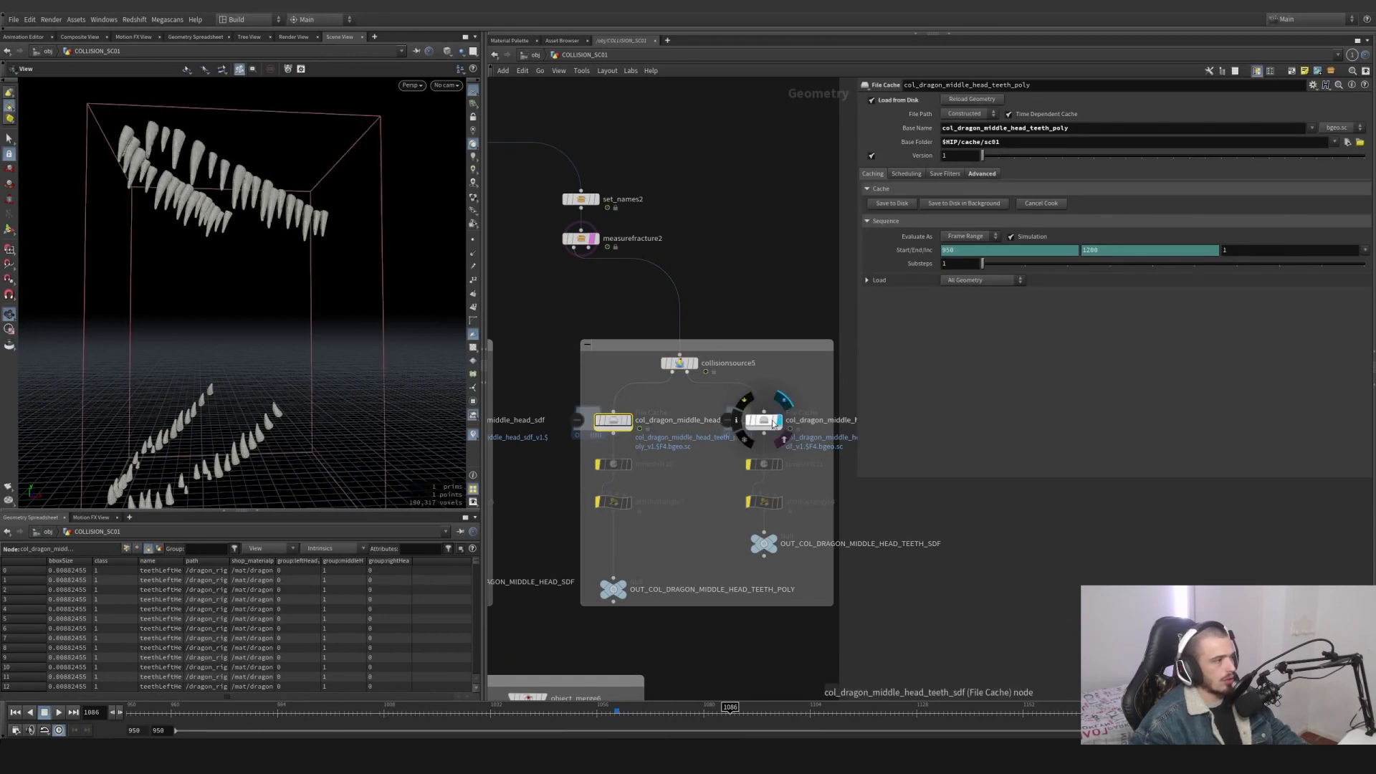
{"action": "left_click", "coordinate": [773, 423]}
Locate the middle-head length network below the collision caches and display object_merge6 with its source path.
{"action": "middle_click_drag", "start_coordinate": [743, 596], "coordinate": [660, 541]}
{"action": "middle_click_drag", "start_coordinate": [755, 521], "coordinate": [878, 430]}
{"action": "scroll", "coordinate": [807, 465], "scroll_direction": "down", "scroll_amount": 3}
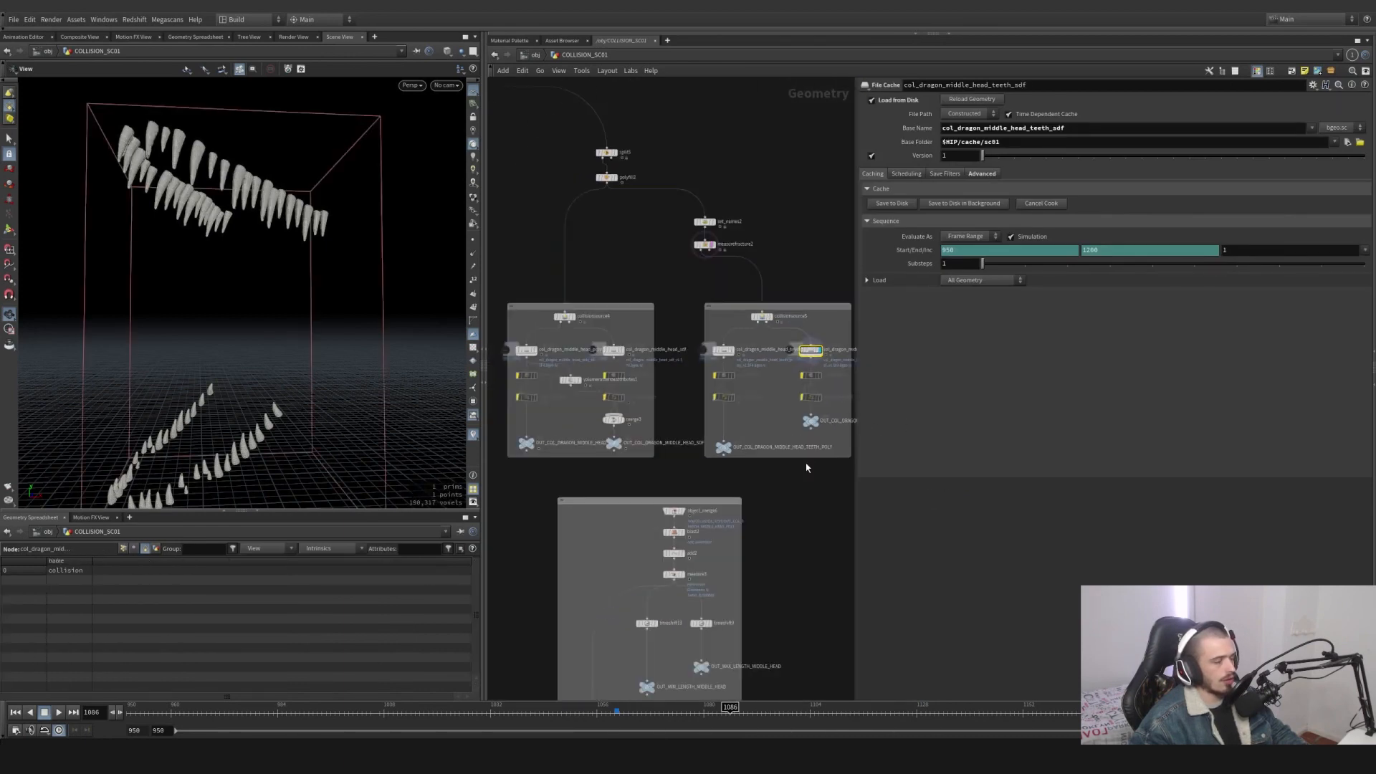
{"action": "middle_click_drag", "start_coordinate": [806, 467], "coordinate": [763, 455]}
{"action": "left_click_drag", "start_coordinate": [846, 464], "coordinate": [815, 428]}
{"action": "middle_click_drag", "start_coordinate": [725, 496], "coordinate": [790, 394]}
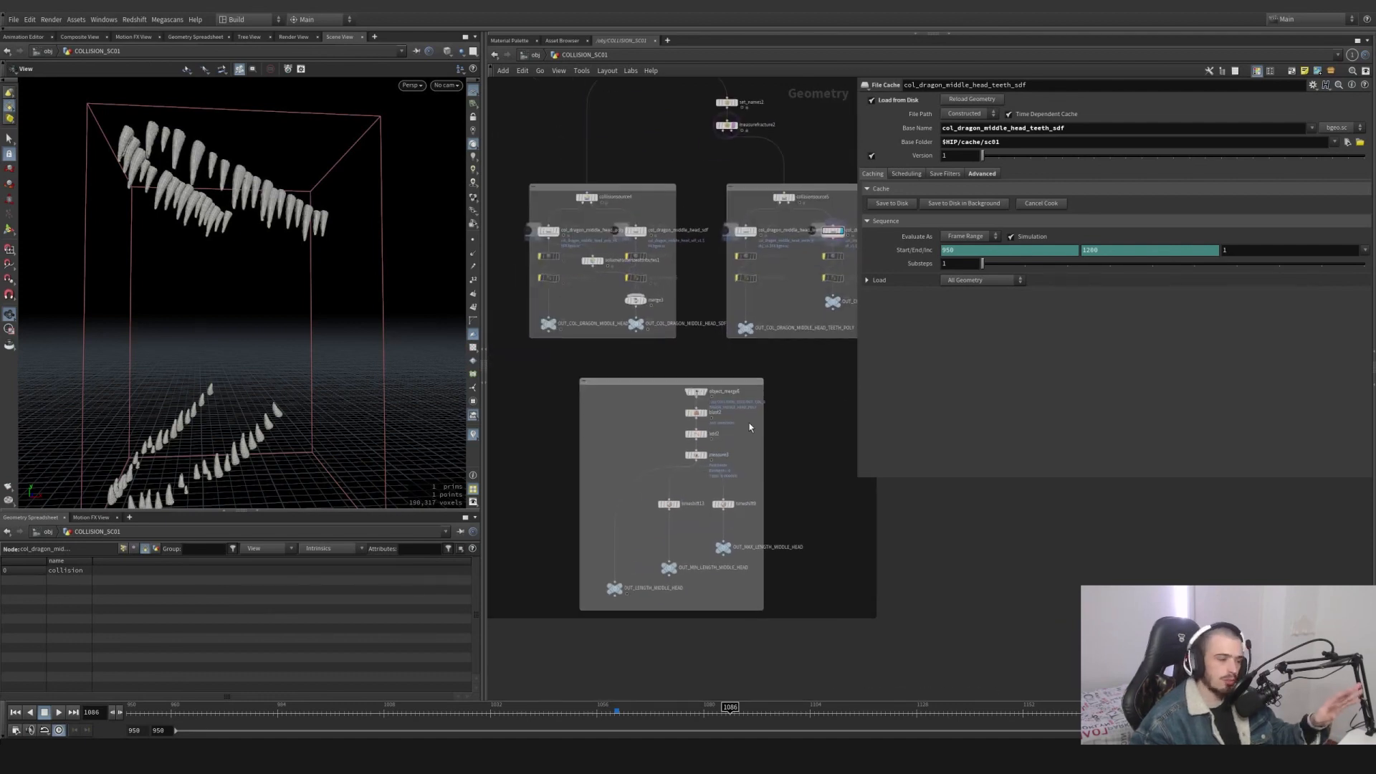
{"action": "scroll", "coordinate": [750, 428], "scroll_direction": "up", "scroll_amount": 3}
{"action": "left_click", "coordinate": [679, 357]}
{"action": "left_click", "coordinate": [663, 357]}
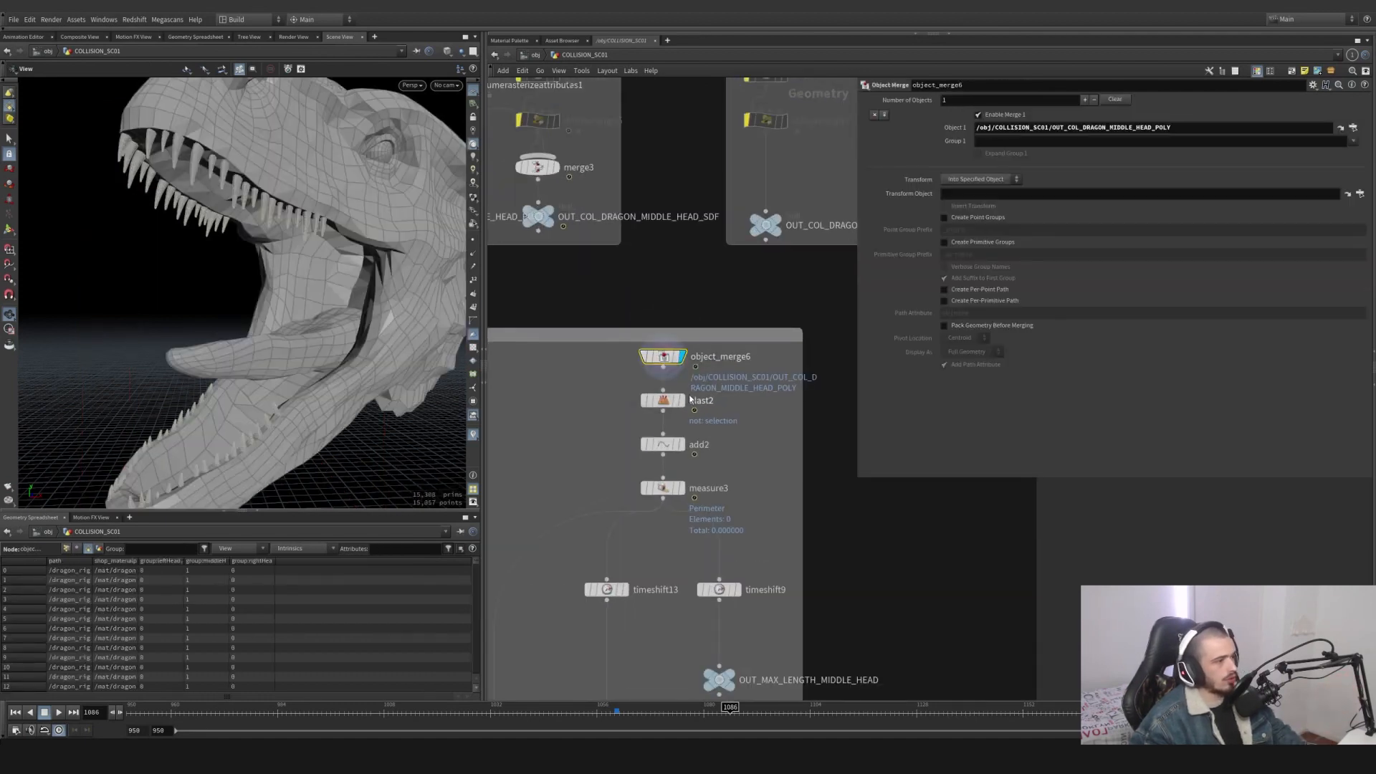
Display blast2 to inspect its point group, with object_merge6's head as a template reference in the viewport.
{"action": "left_click", "coordinate": [679, 400]}
{"action": "left_click", "coordinate": [665, 400]}
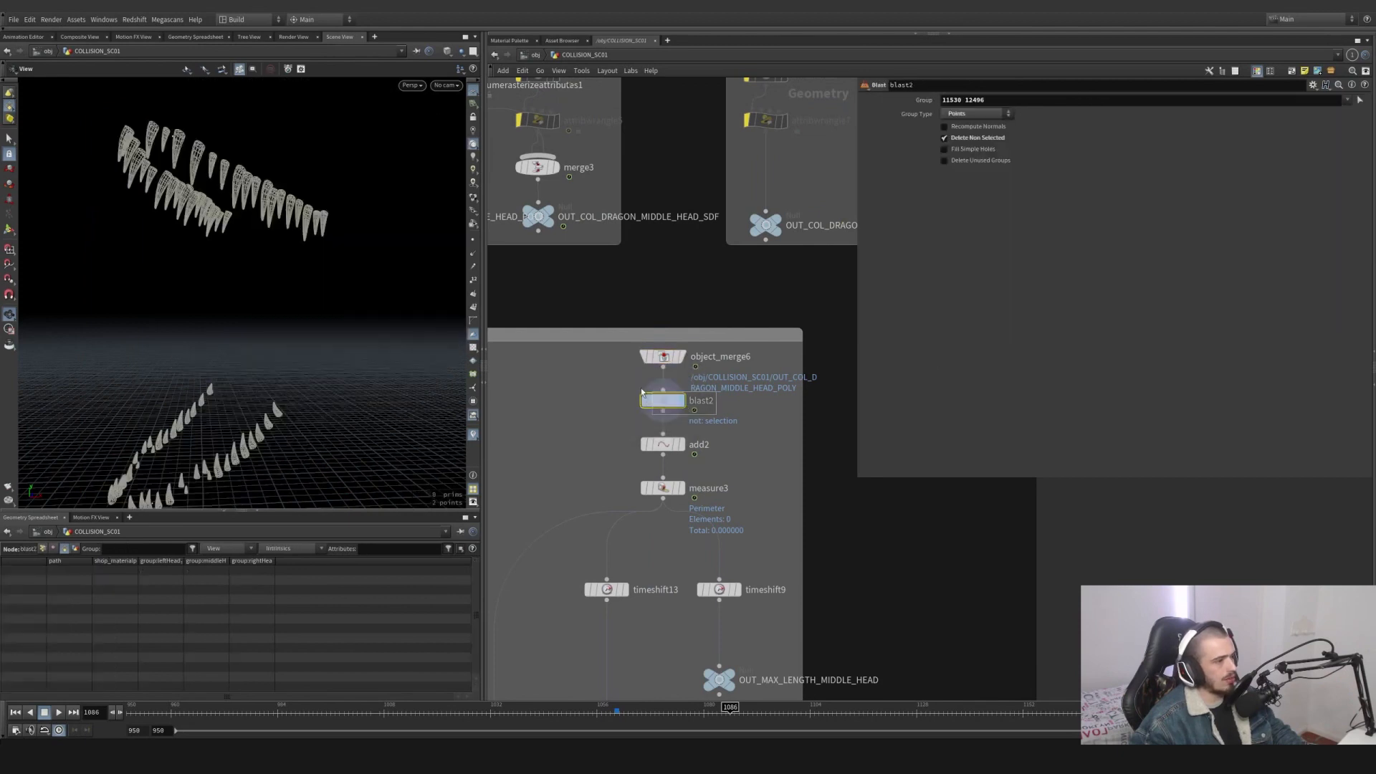
{"action": "left_click", "coordinate": [676, 405]}
{"action": "scroll", "coordinate": [261, 381], "scroll_direction": "down", "scroll_amount": 2}
{"action": "middle_click_drag", "start_coordinate": [261, 381], "coordinate": [271, 343]}
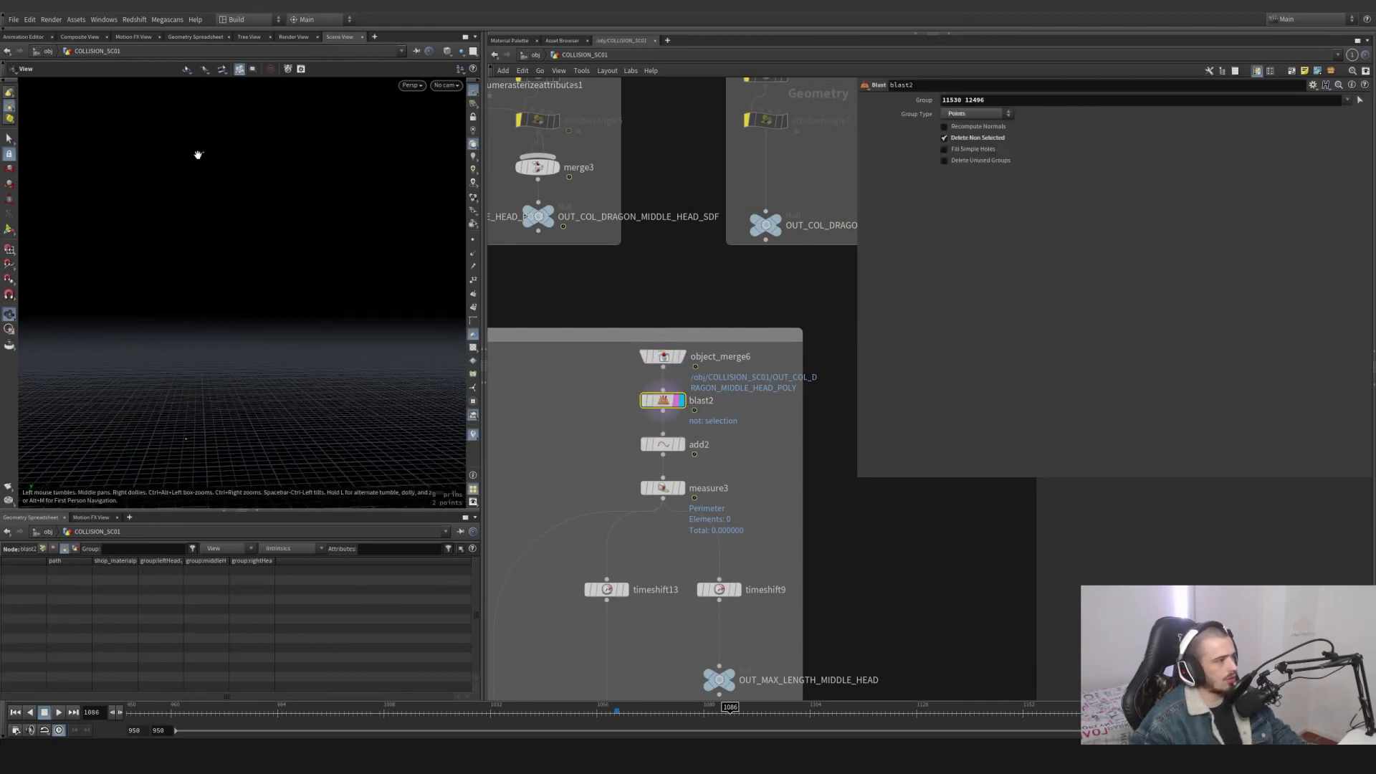
{"action": "left_click", "coordinate": [677, 357]}
{"action": "left_click_drag", "start_coordinate": [198, 441], "coordinate": [181, 396]}
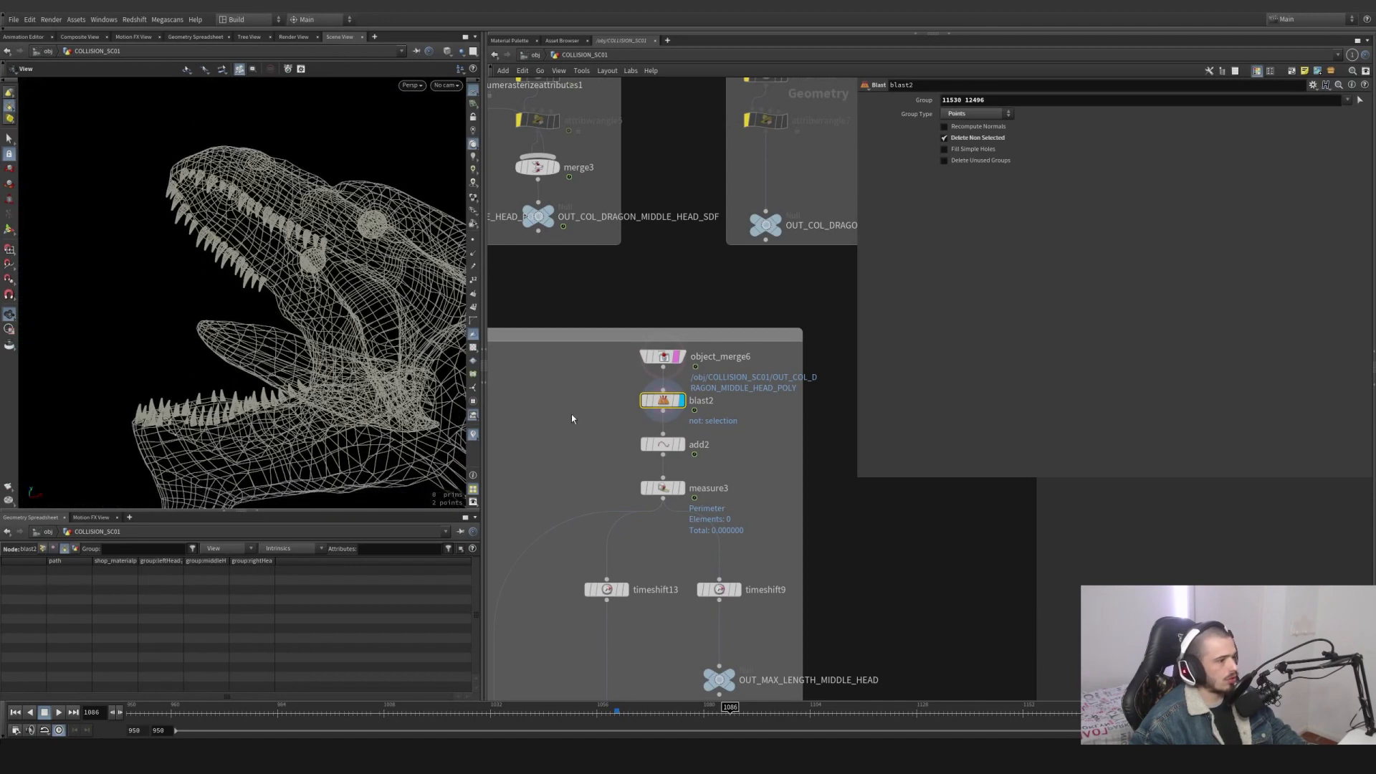
Display add2's line between the jaws and measure3's perimeter attribute, scrubbing the timeline to frame 1077.
{"action": "left_click", "coordinate": [673, 445]}
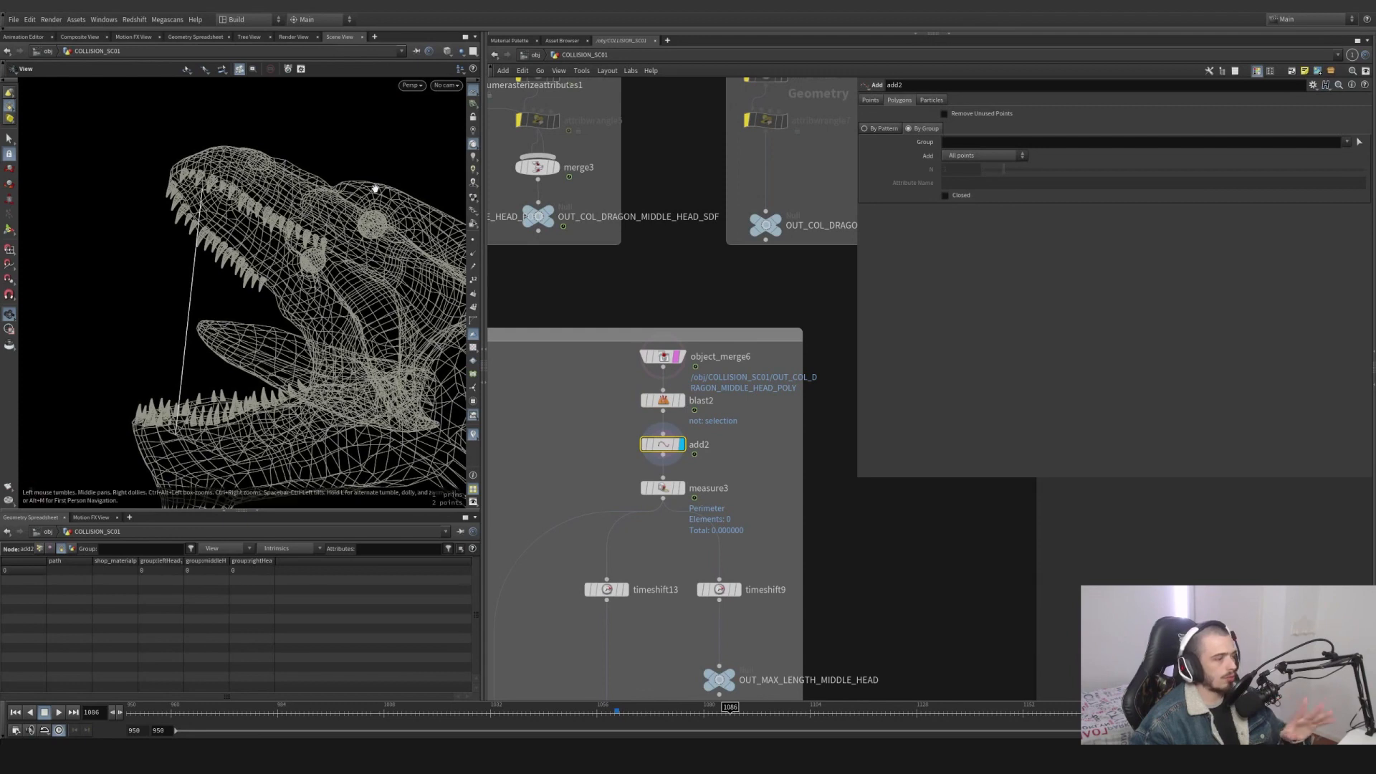
{"action": "left_click_drag", "start_coordinate": [615, 711], "coordinate": [726, 707]}
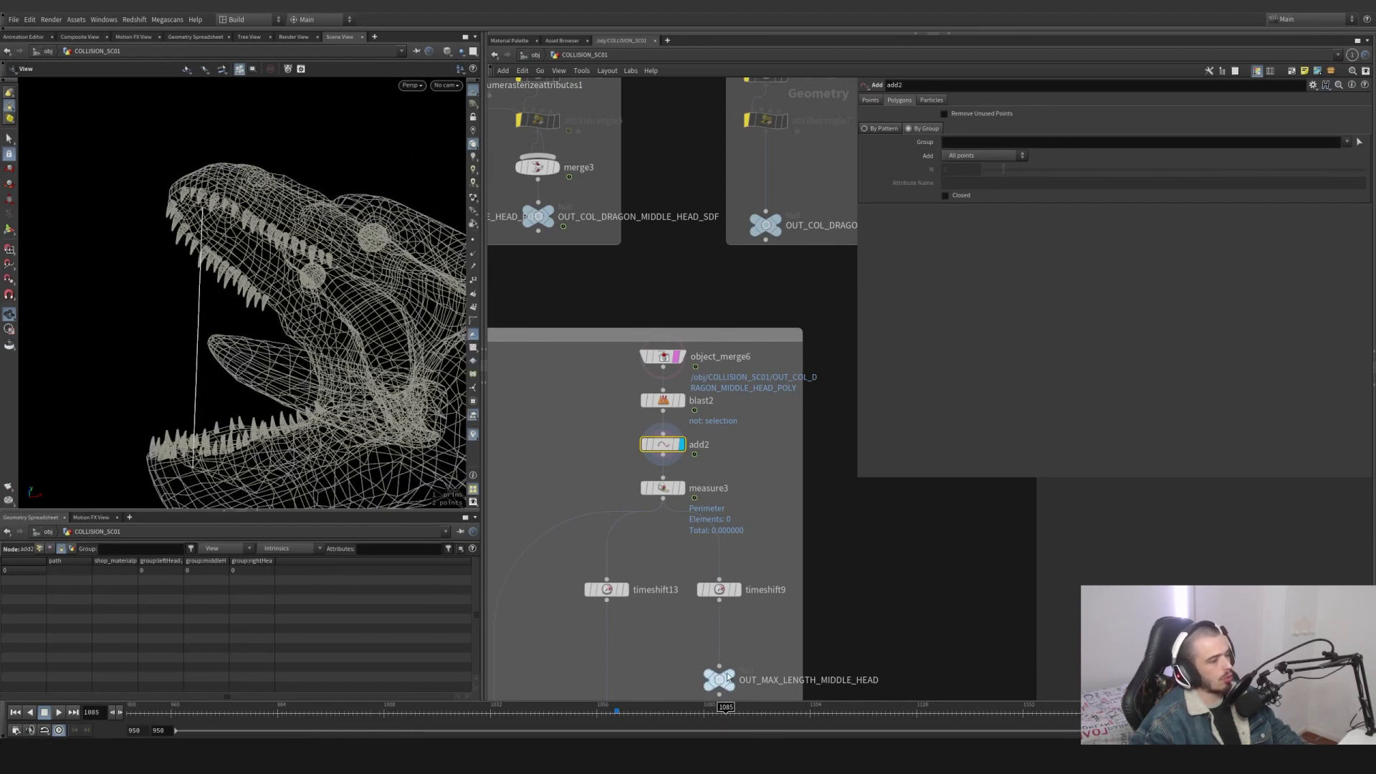
{"action": "left_click", "coordinate": [662, 489]}
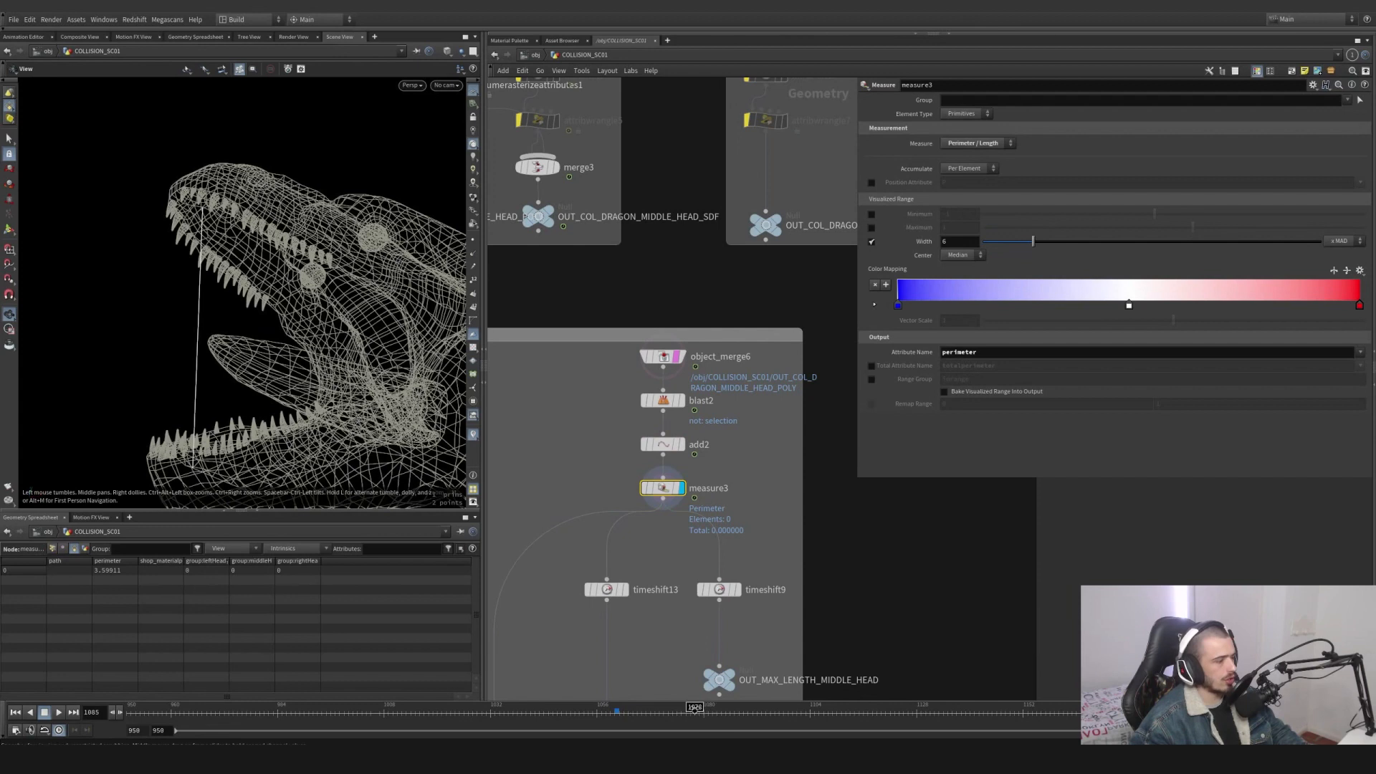
{"action": "mouse_move", "coordinate": [695, 707]}
{"action": "left_mouse_down"}
{"action": "mouse_move", "coordinate": [592, 708]}
{"action": "mouse_move", "coordinate": [760, 707]}
{"action": "mouse_move", "coordinate": [689, 711]}
{"action": "left_mouse_up"}
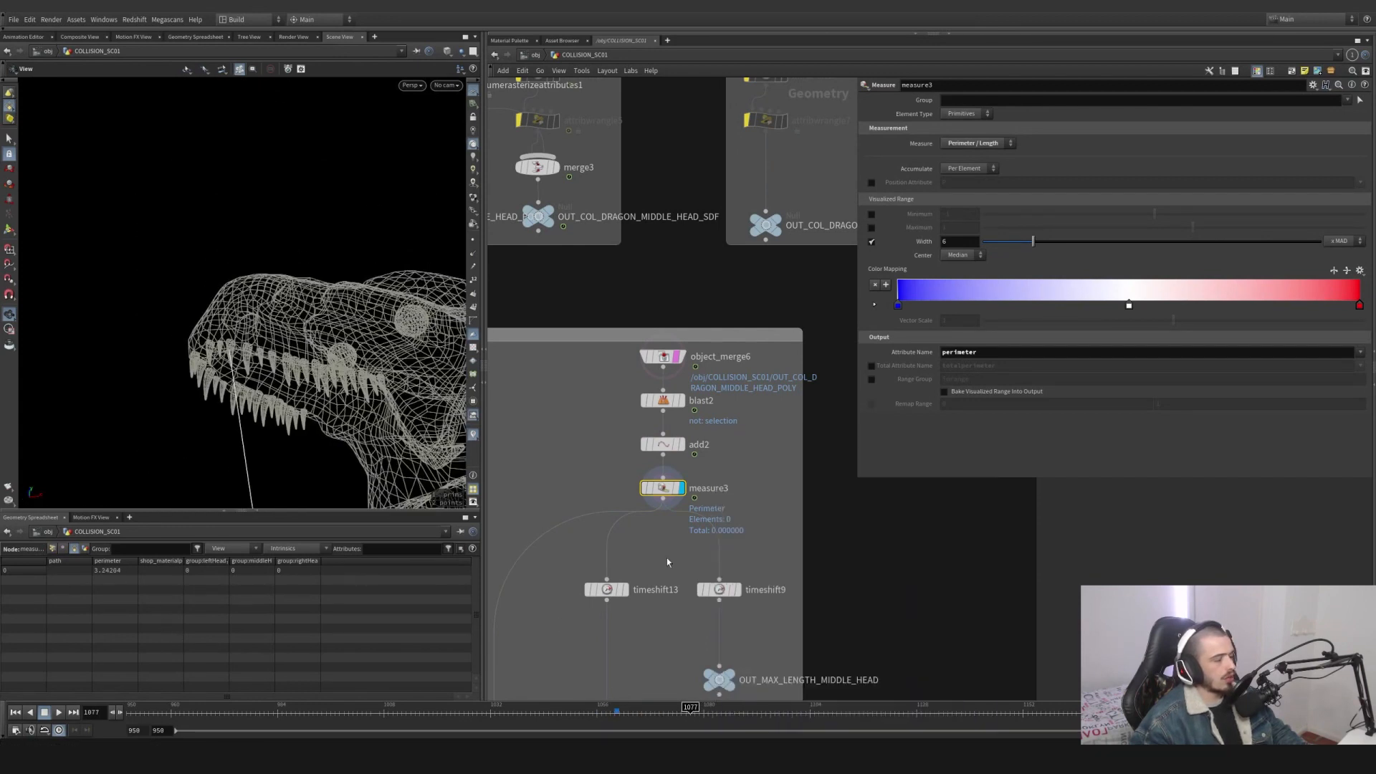
Display timeshift13 above OUT_MIN_LENGTH_MIDDLE_HEAD, inspect its Frame setting, and frame its line in the viewport.
{"action": "middle_click_drag", "start_coordinate": [650, 665], "coordinate": [702, 518]}
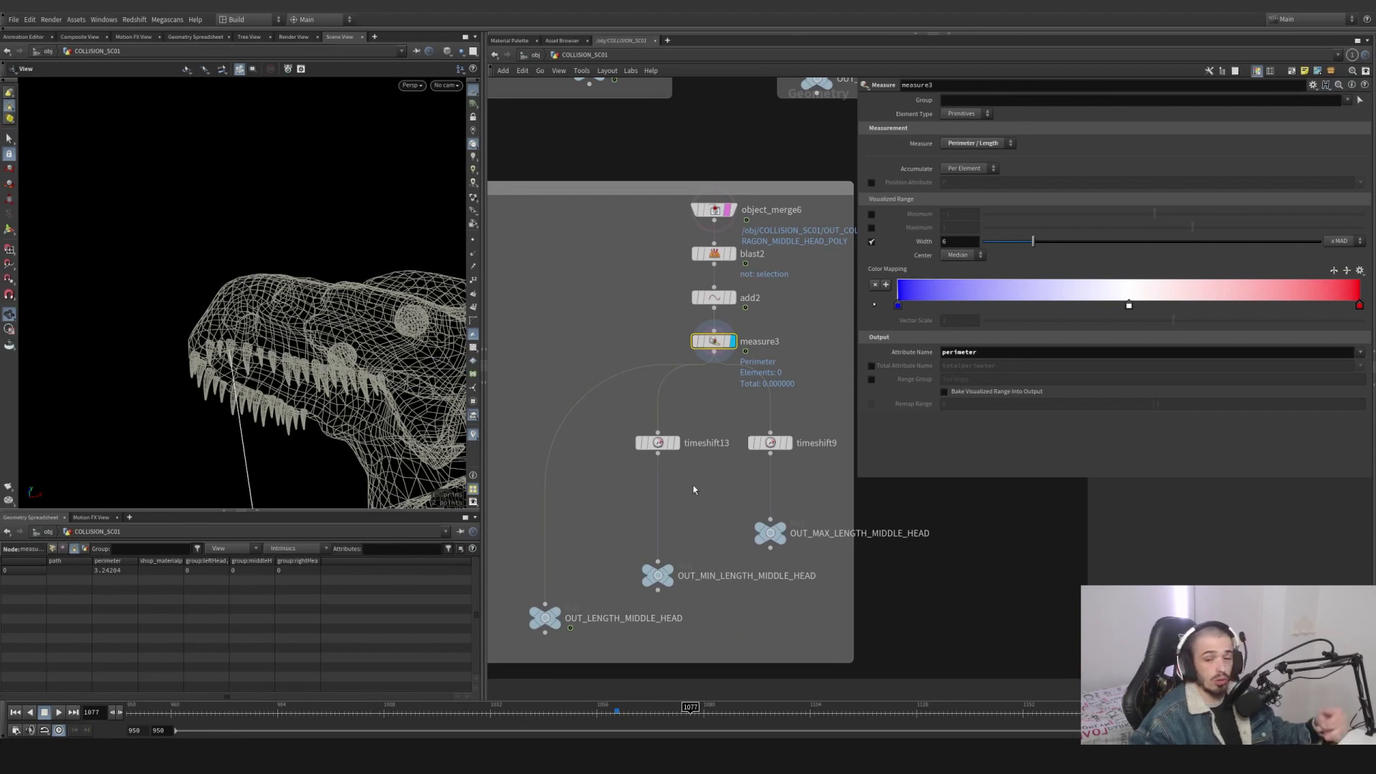
{"action": "left_click", "coordinate": [659, 443]}
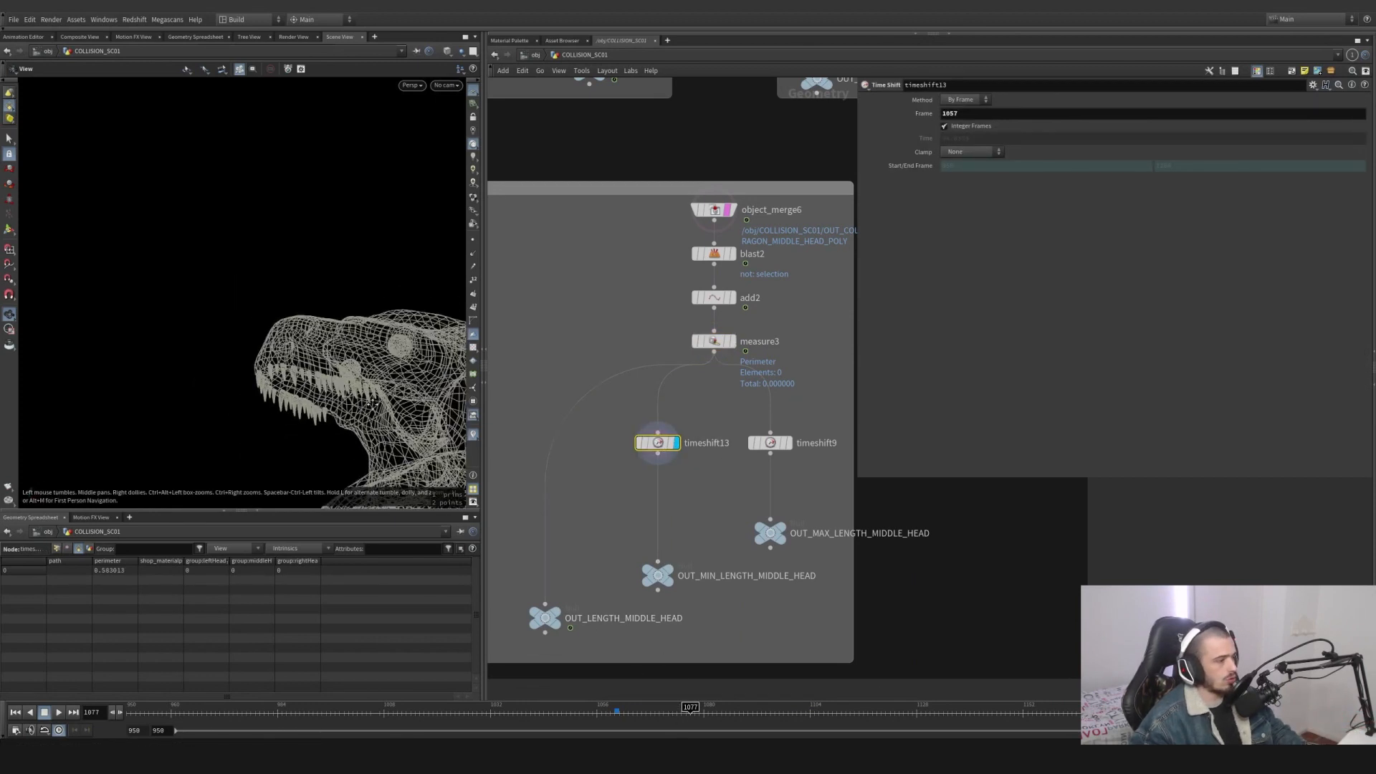
{"action": "left_click", "coordinate": [670, 443]}
{"action": "key", "text": "space+g"}
{"action": "left_click_drag", "start_coordinate": [314, 353], "coordinate": [330, 339]}
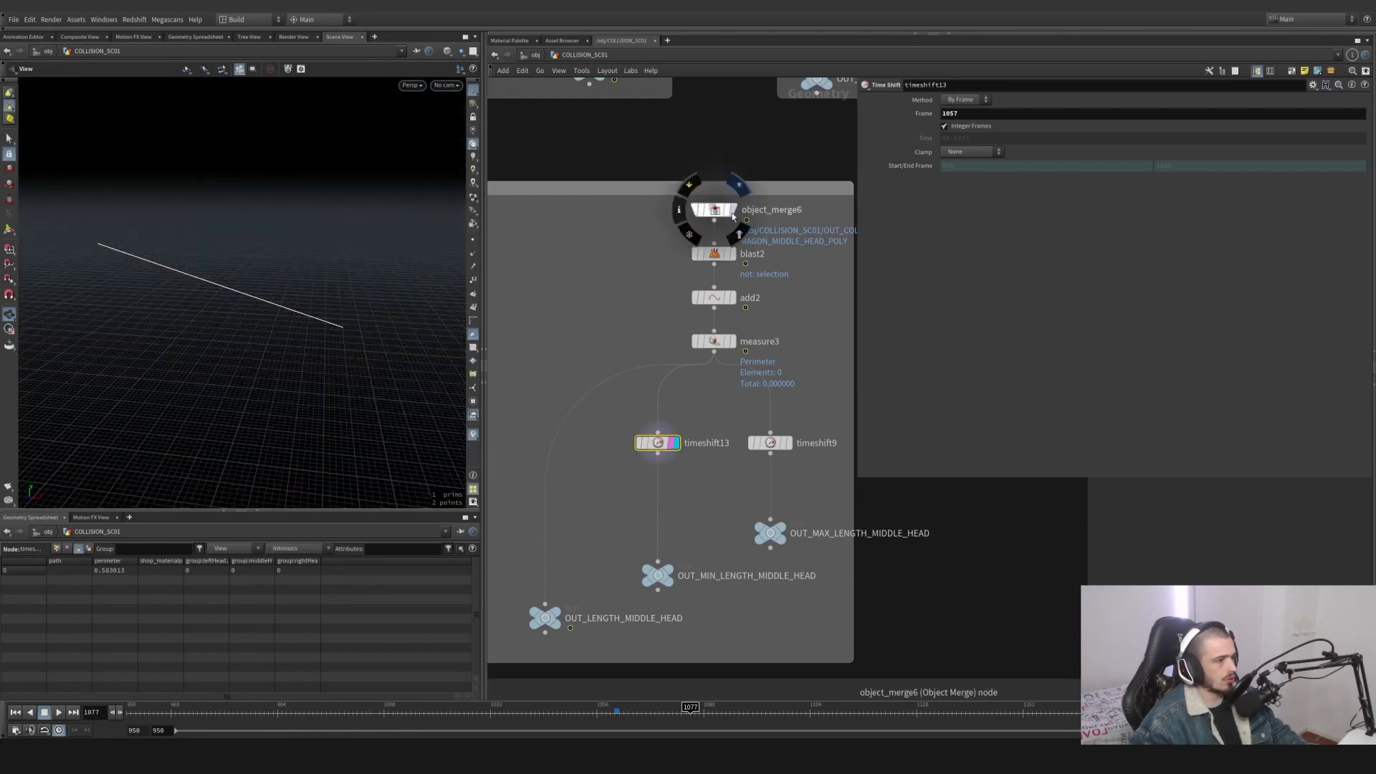
Duplicate timeshift13 onto object_merge6's output and template the copied head at frame 1057 against timeshift13's displayed line.
{"action": "left_click", "coordinate": [729, 209]}
{"action": "key", "text": "space+h"}
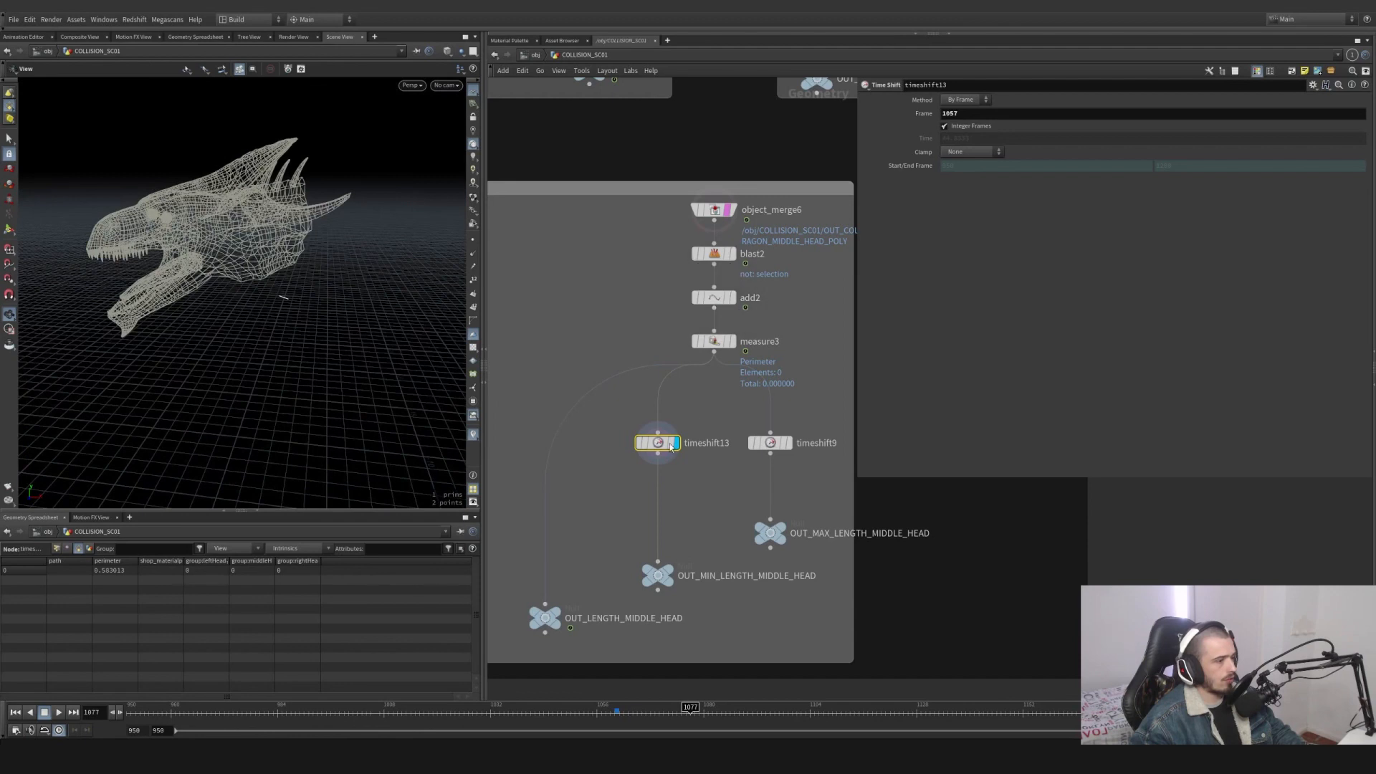
{"action": "left_click_drag", "start_coordinate": [671, 443], "coordinate": [545, 311], "text": "alt"}
{"action": "left_click", "coordinate": [562, 312]}
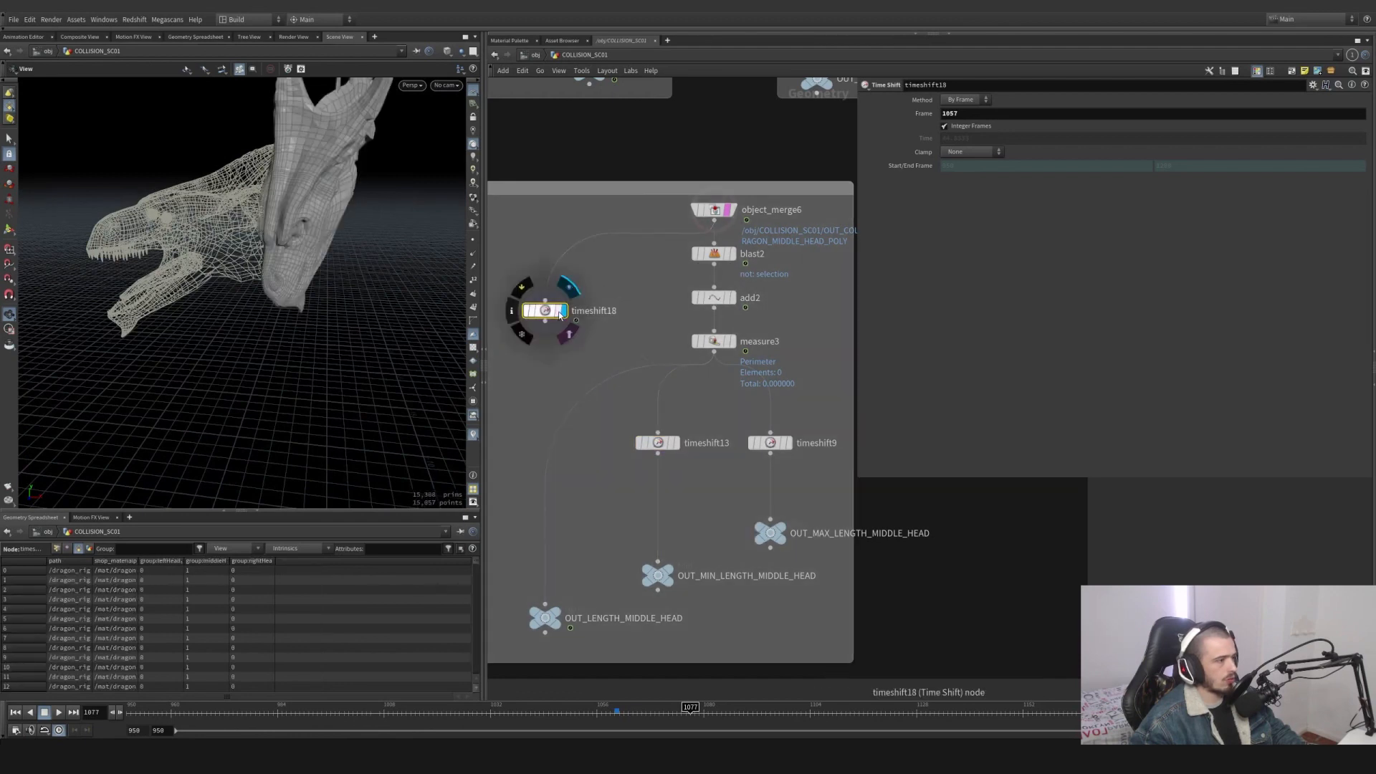
{"action": "left_click", "coordinate": [568, 332]}
{"action": "left_click_drag", "start_coordinate": [261, 251], "coordinate": [315, 200]}
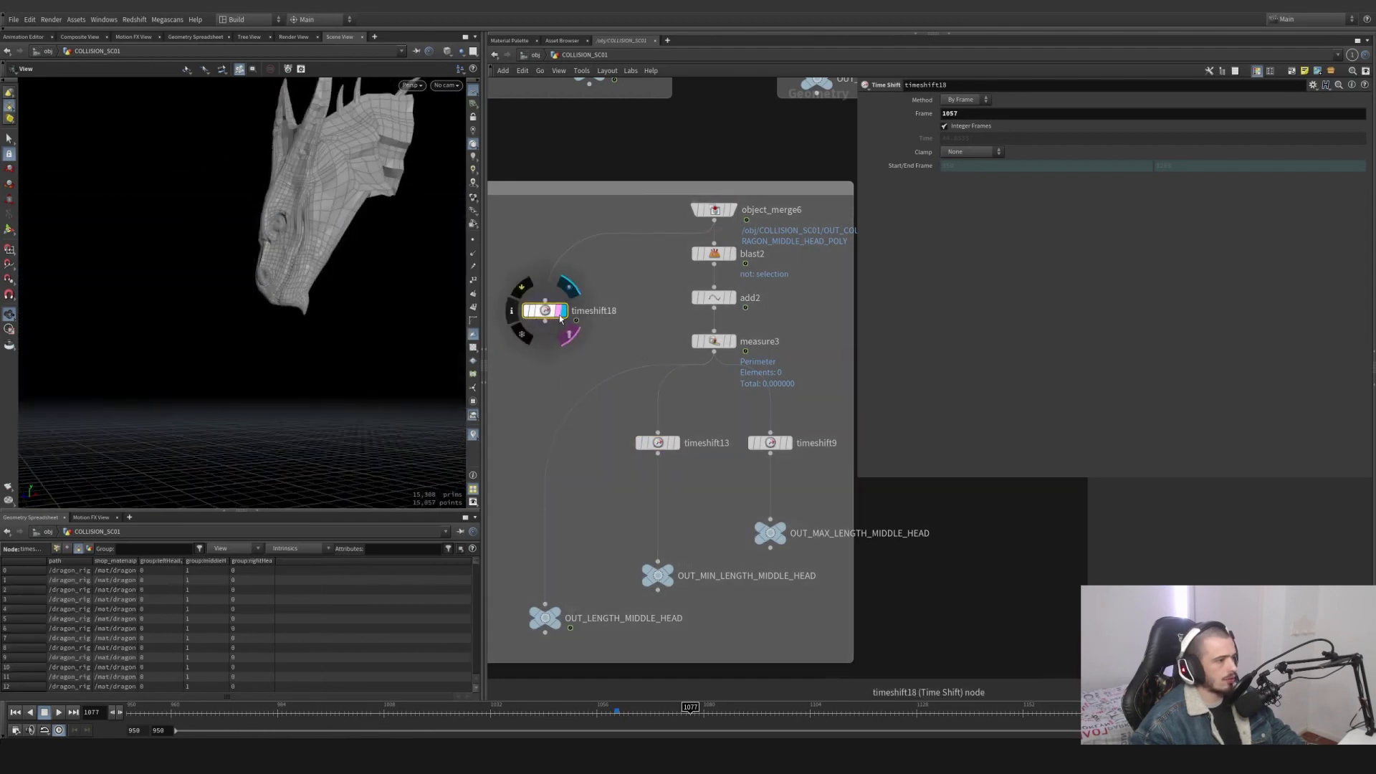
{"action": "left_click", "coordinate": [676, 443]}
{"action": "scroll", "coordinate": [285, 290], "scroll_direction": "up", "scroll_amount": 4}
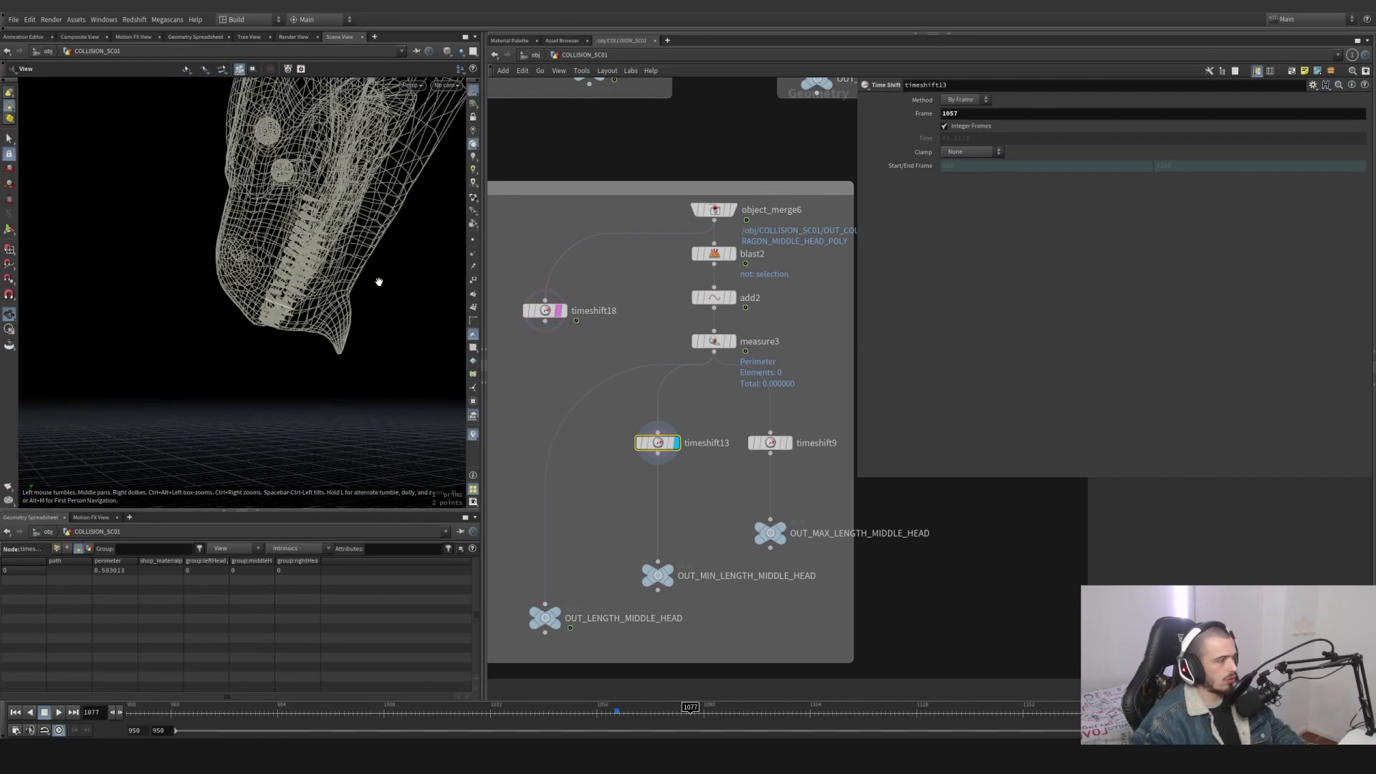
Duplicate timeshift9 onto object_merge6's output and template the copied head against timeshift9's displayed line, framing both in the viewport.
{"action": "left_click", "coordinate": [789, 443]}
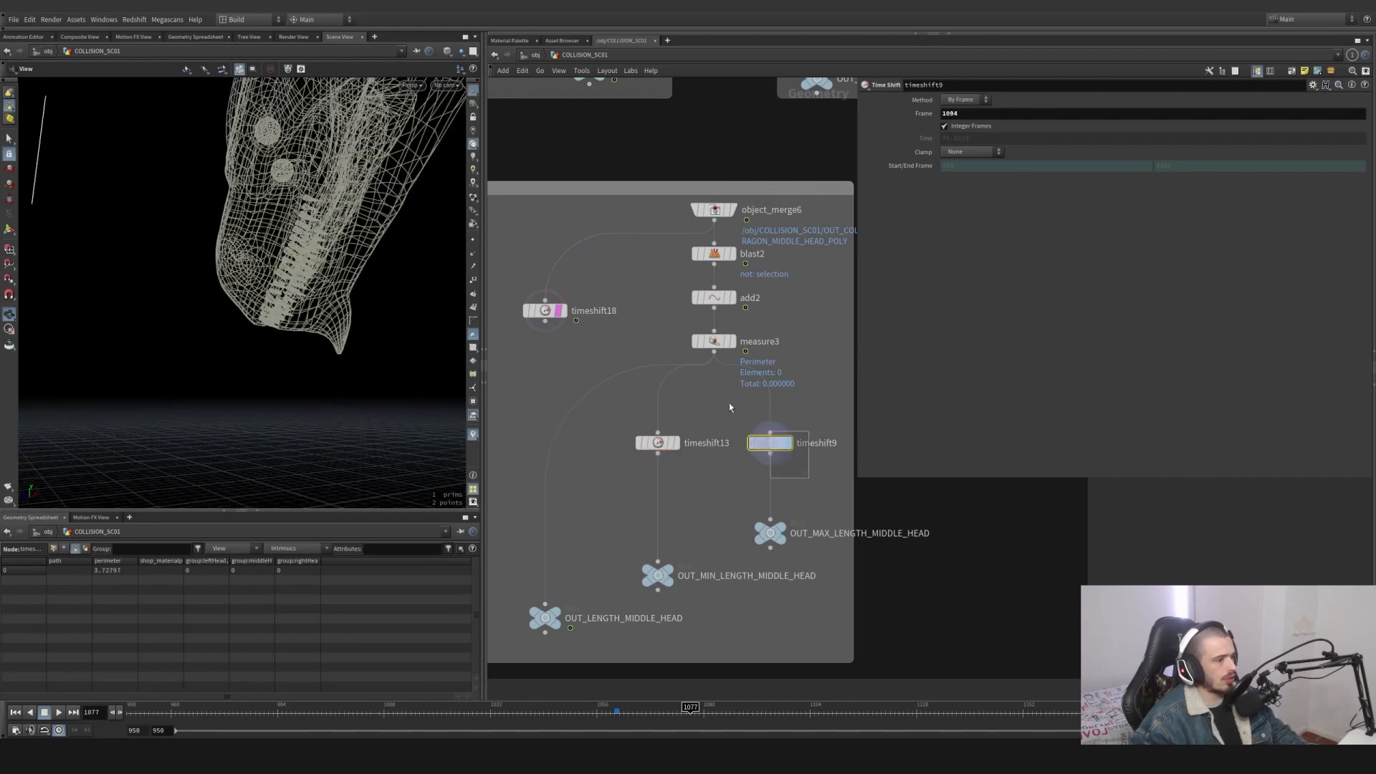
{"action": "left_click_drag", "start_coordinate": [546, 319], "coordinate": [613, 329], "text": "alt"}
{"action": "left_click", "coordinate": [715, 225]}
{"action": "left_click", "coordinate": [612, 316]}
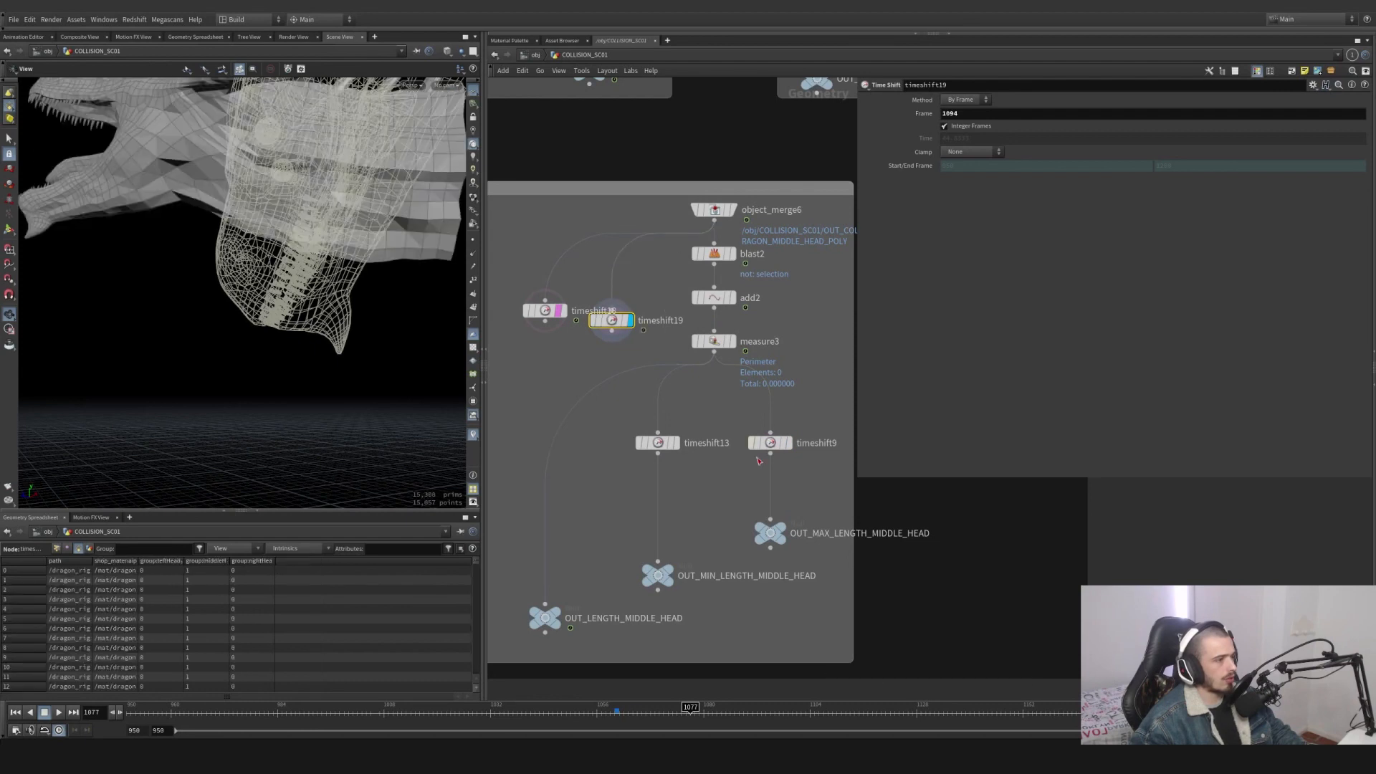
{"action": "left_click", "coordinate": [789, 443]}
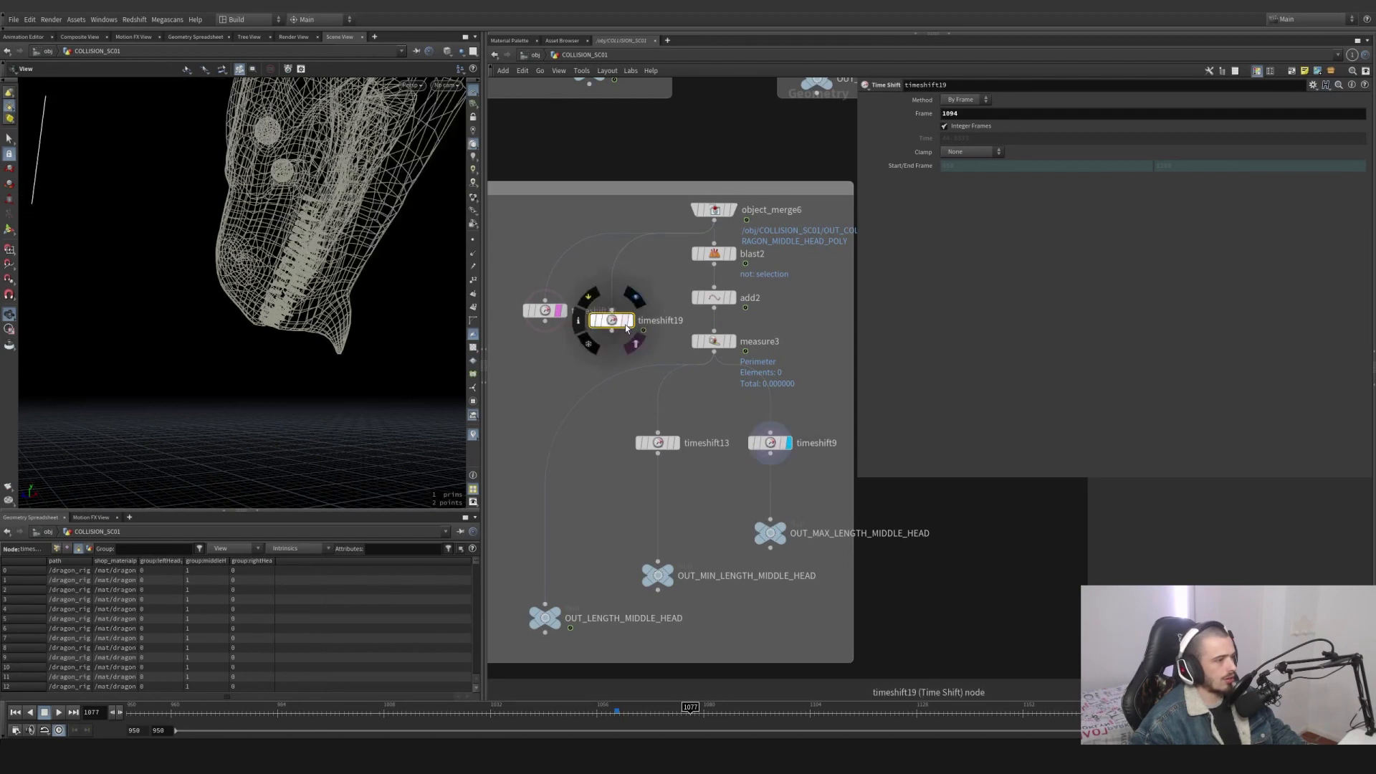
{"action": "left_click", "coordinate": [628, 321]}
{"action": "middle_click_drag", "start_coordinate": [244, 251], "coordinate": [411, 394], "text": "alt"}
{"action": "left_click_drag", "start_coordinate": [412, 393], "coordinate": [427, 338], "text": "alt"}
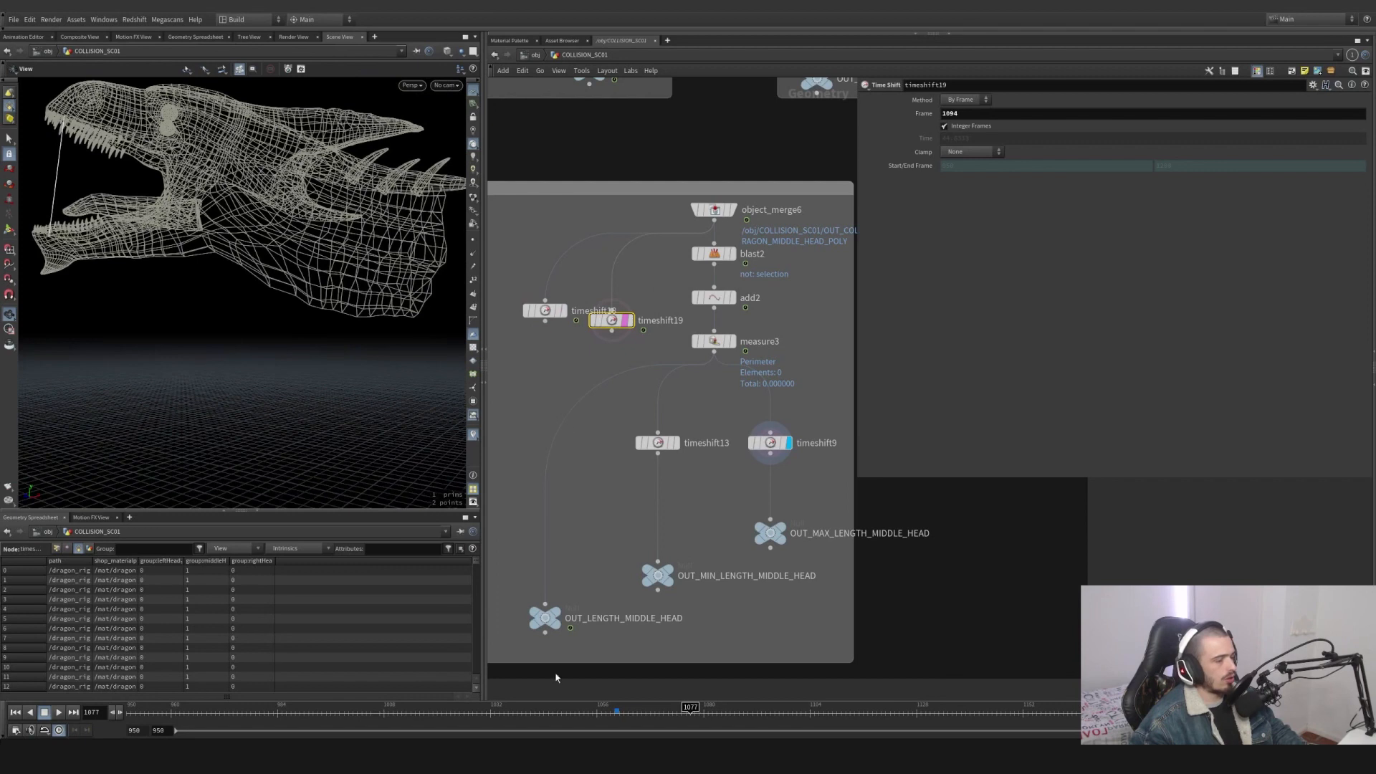
Compare the perimeter attribute of the MAX, MIN and current middle-head length outputs, scrubbing the timeline to frame 1077.
{"action": "left_click_drag", "start_coordinate": [639, 715], "coordinate": [662, 721]}
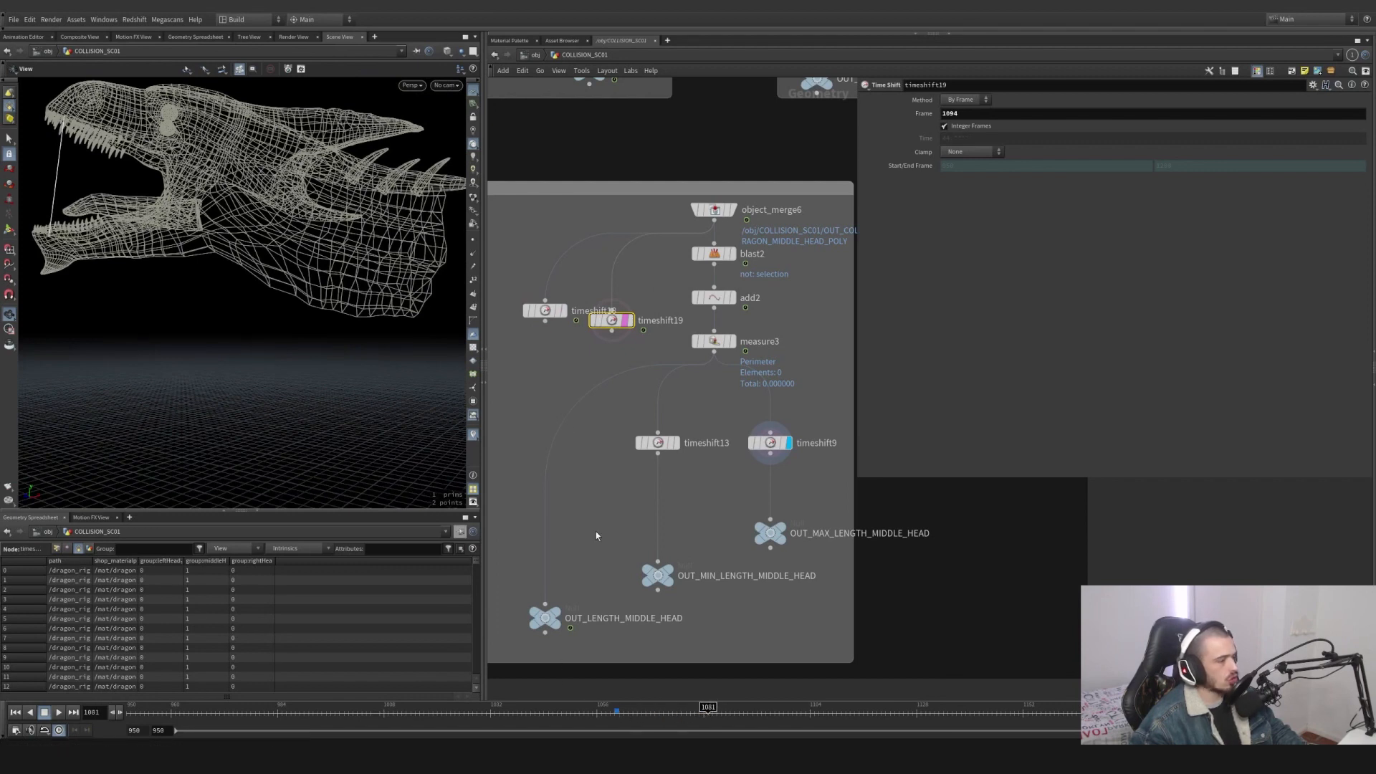
{"action": "left_click", "coordinate": [770, 442]}
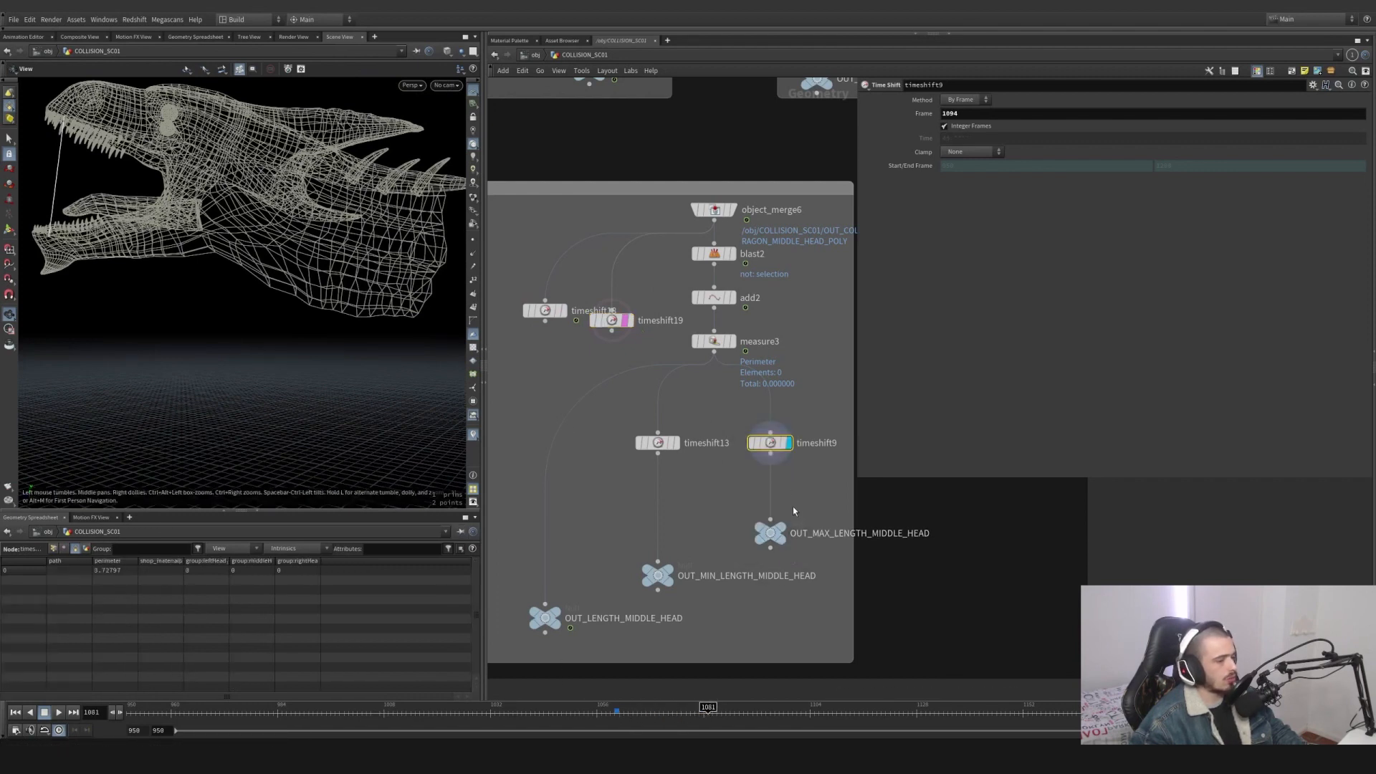
{"action": "left_click", "coordinate": [784, 529]}
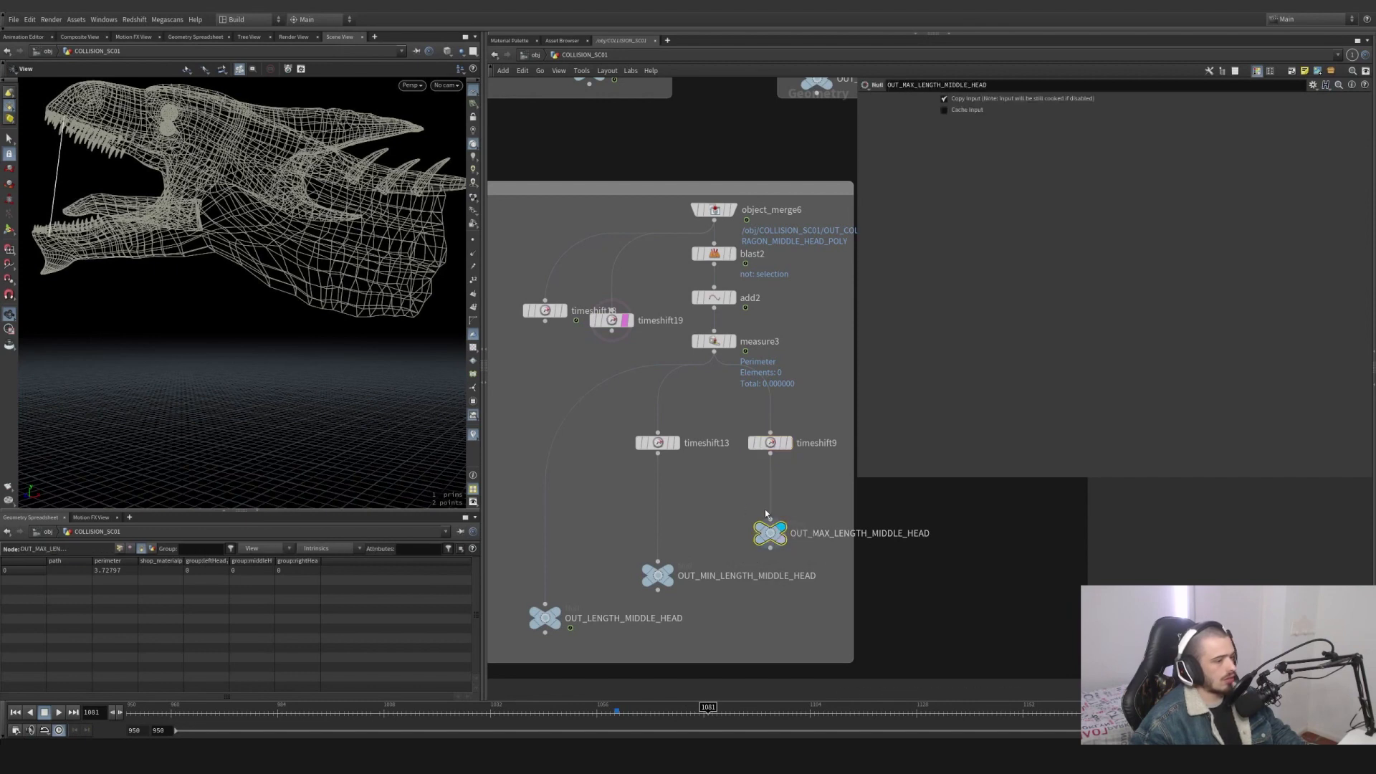
{"action": "left_click", "coordinate": [680, 553]}
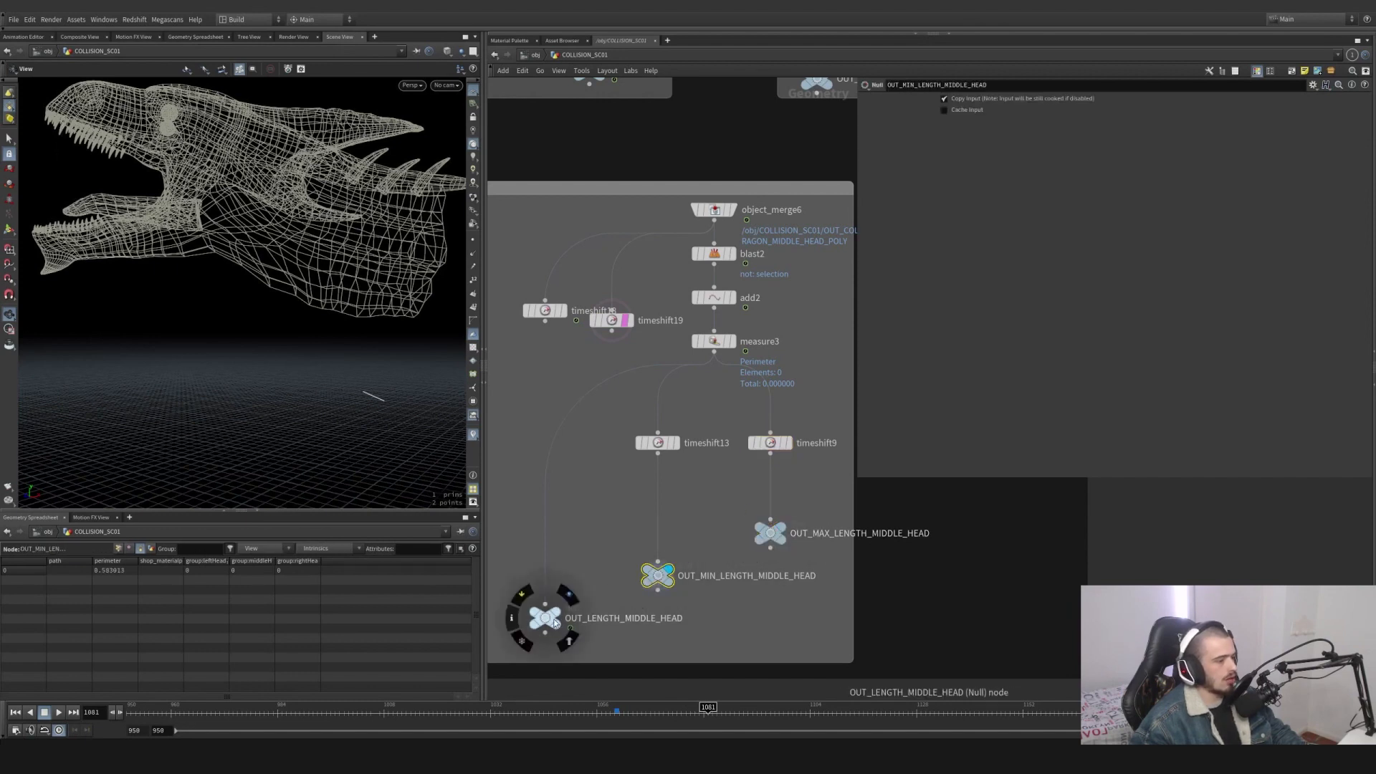
{"action": "left_click", "coordinate": [556, 619]}
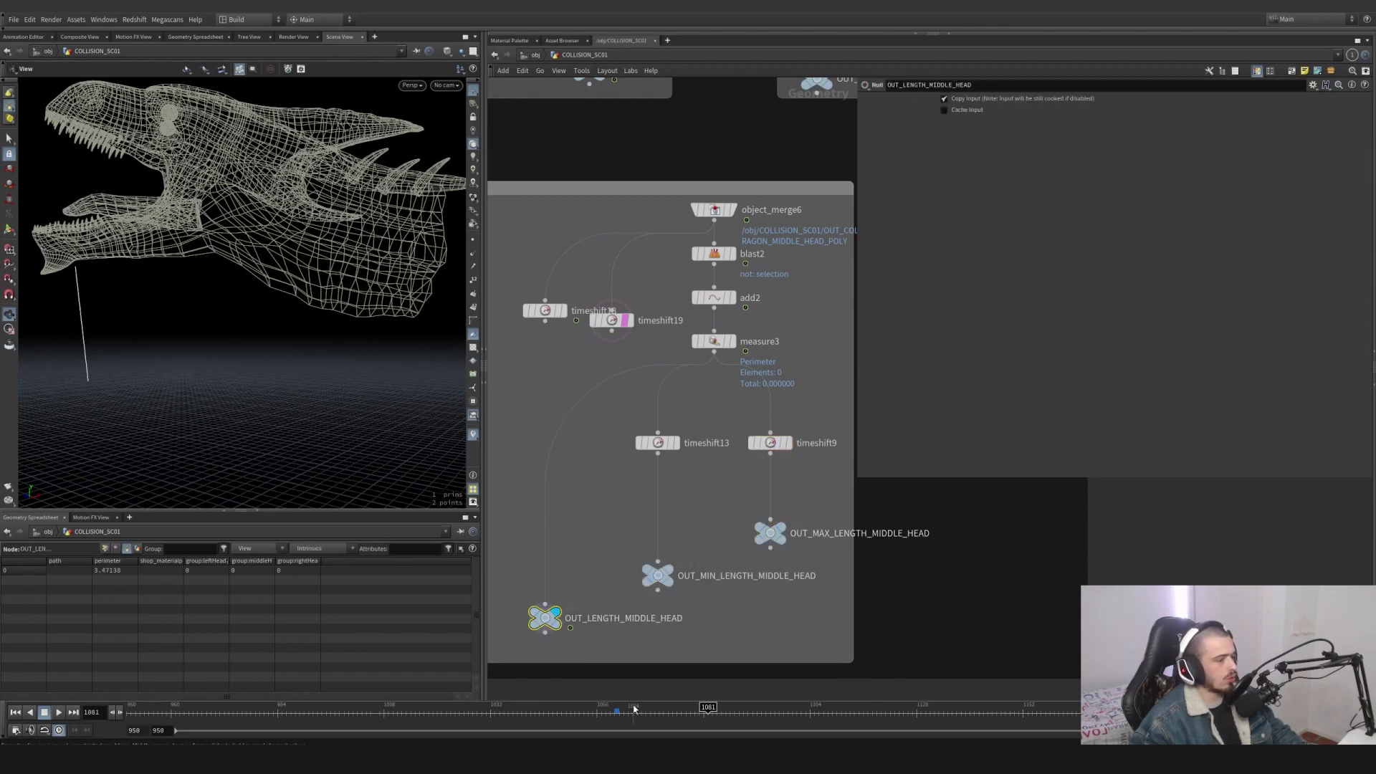
{"action": "left_click_drag", "start_coordinate": [634, 708], "coordinate": [690, 708]}
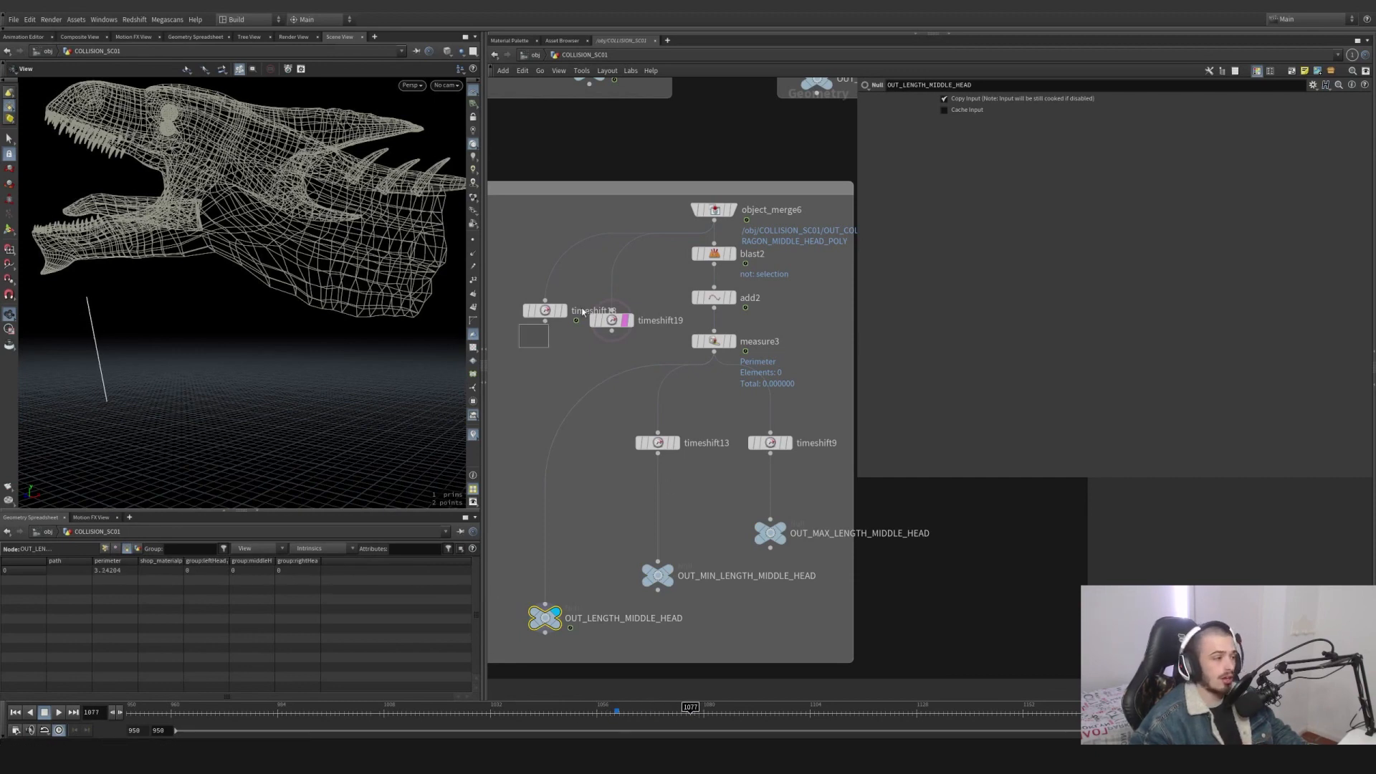
Delete the two duplicated time shifts, timeshift18 and timeshift19, from the middle-head length network.
{"action": "left_click_drag", "start_coordinate": [582, 312], "coordinate": [625, 295]}
{"action": "key", "text": "Delete"}
{"action": "scroll", "coordinate": [626, 295], "scroll_direction": "down", "scroll_amount": 6}
{"action": "middle_click_drag", "start_coordinate": [596, 309], "coordinate": [743, 448]}
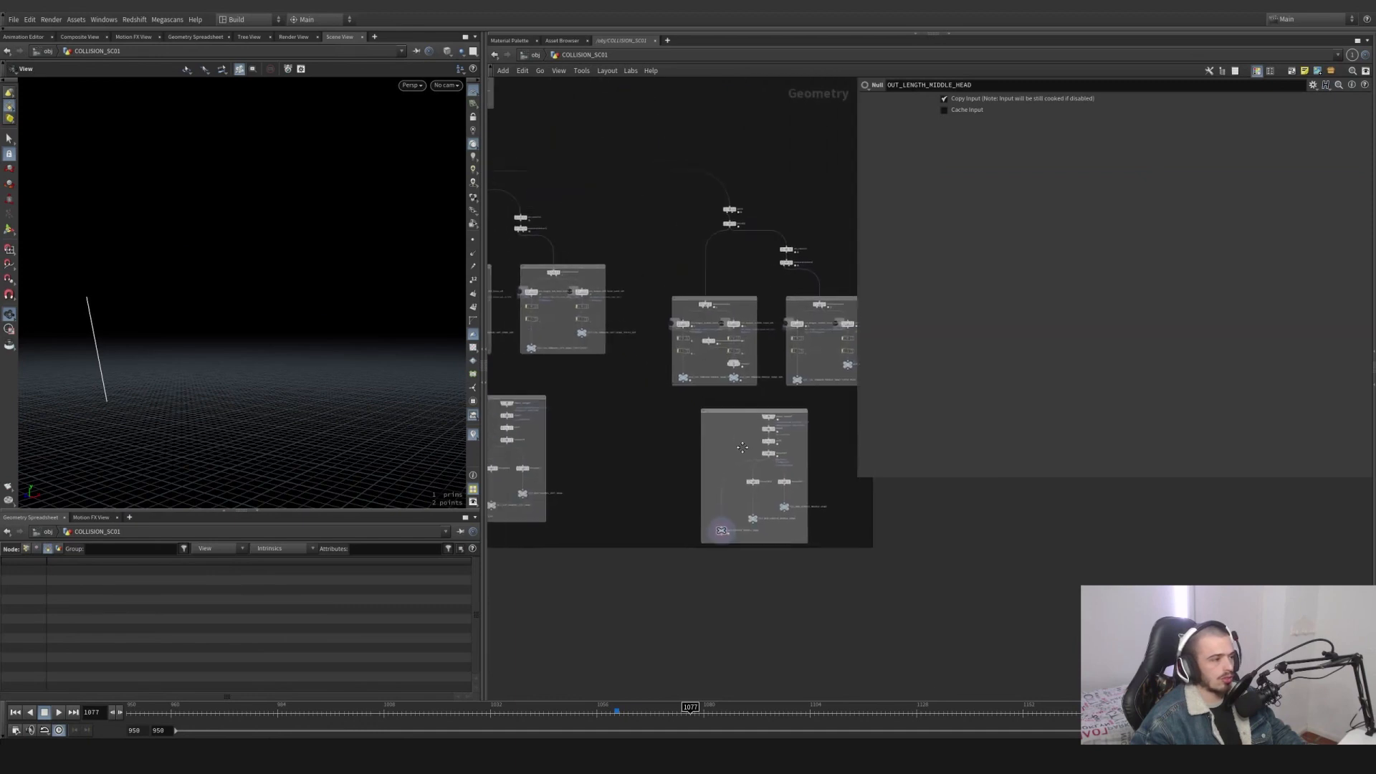
Go up to the object level, enter FX_FLAMETHROWER_SC01 and display object_merge16 with its middle-head source path.
{"action": "key", "text": "u"}
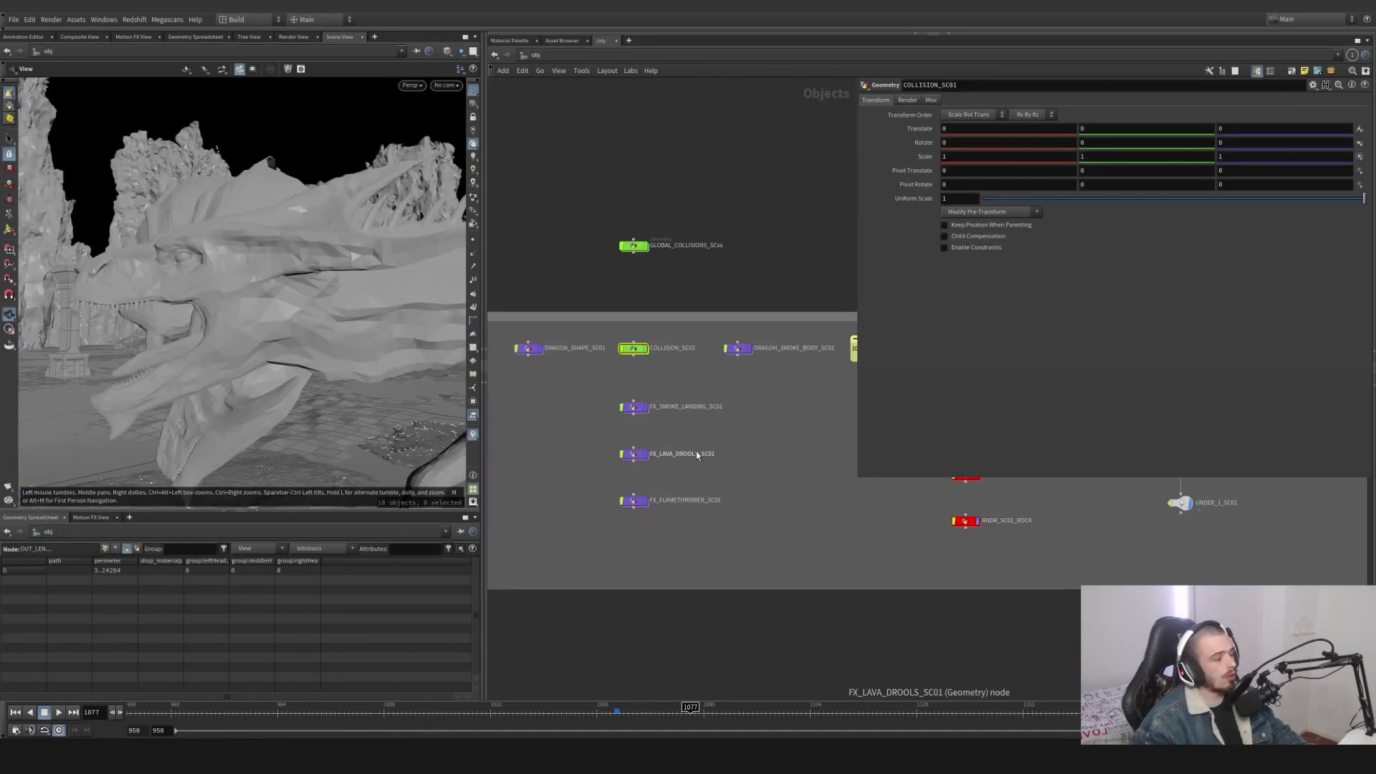
{"action": "scroll", "coordinate": [664, 444], "scroll_direction": "up", "scroll_amount": 3}
{"action": "double_click", "coordinate": [648, 530]}
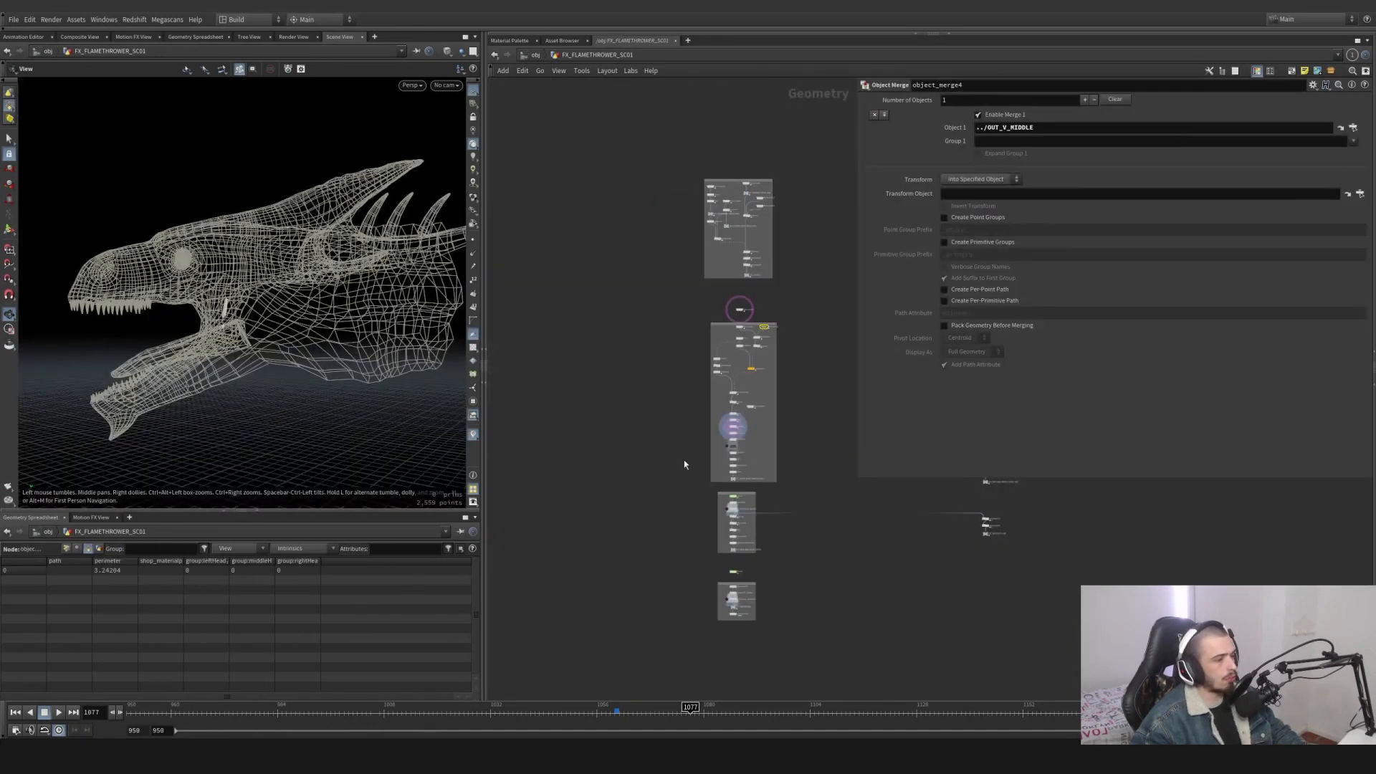
{"action": "scroll", "coordinate": [638, 394], "scroll_direction": "up", "scroll_amount": 6}
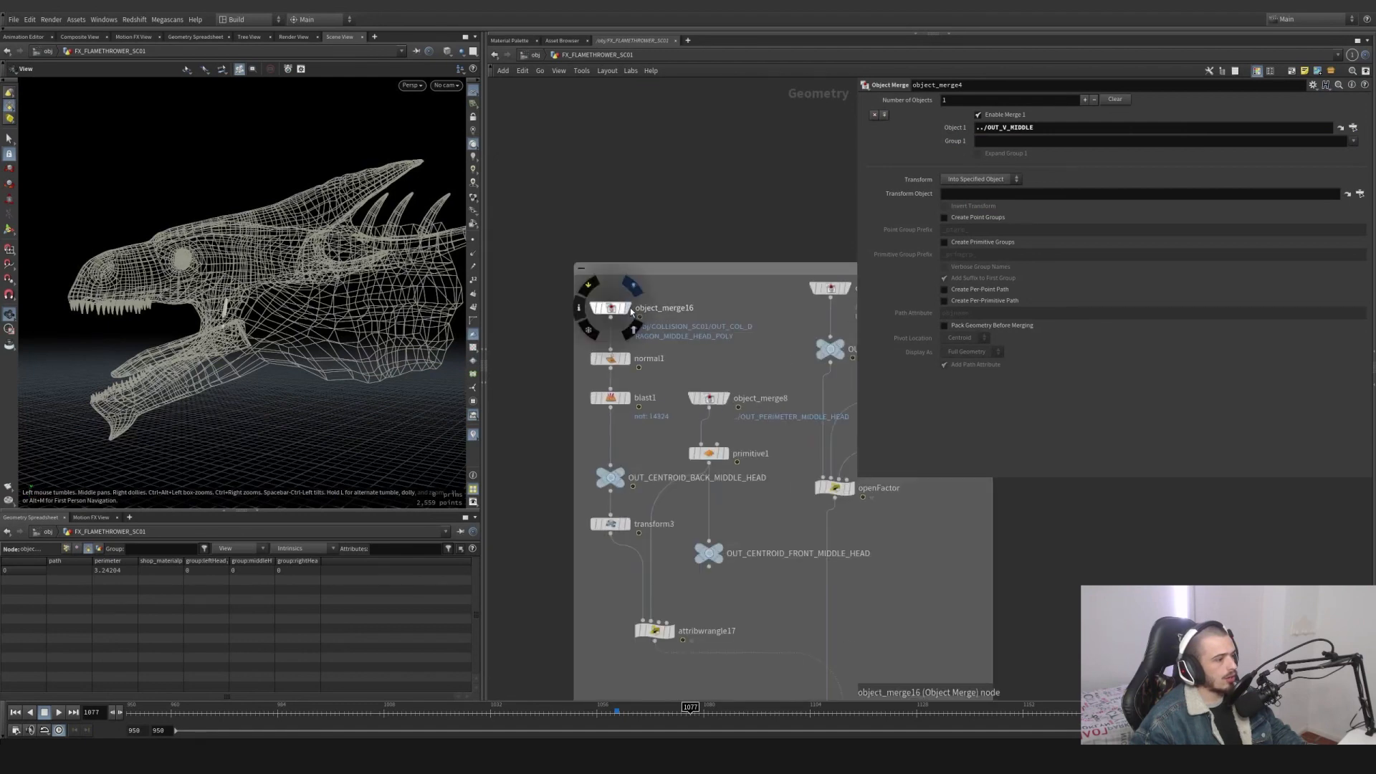
{"action": "left_click", "coordinate": [633, 287]}
{"action": "left_click", "coordinate": [610, 308]}
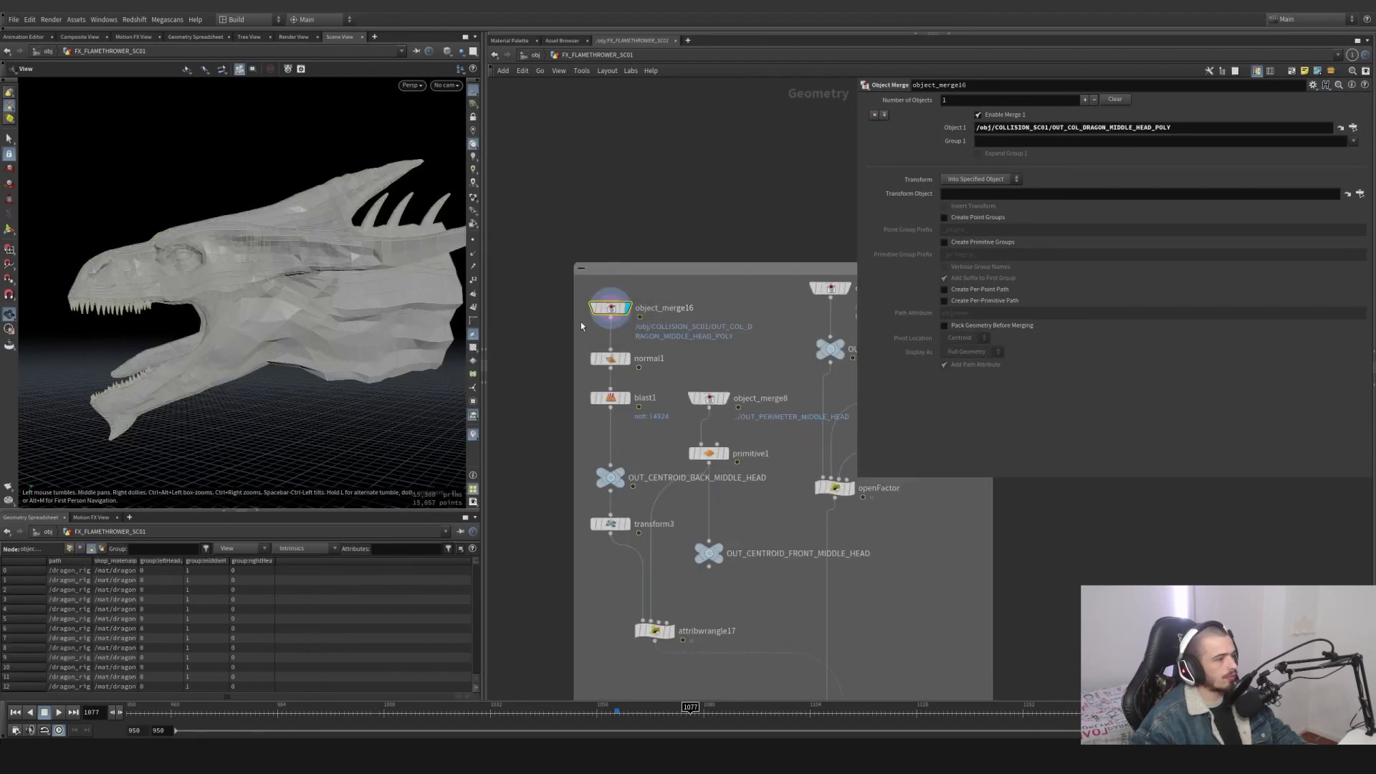
Template object_merge16's head as a reference and display OUT_CENTROID_BACK_MIDDLE_HEAD, viewing the open mouth from the front.
{"action": "left_click", "coordinate": [621, 311]}
{"action": "left_click", "coordinate": [621, 476]}
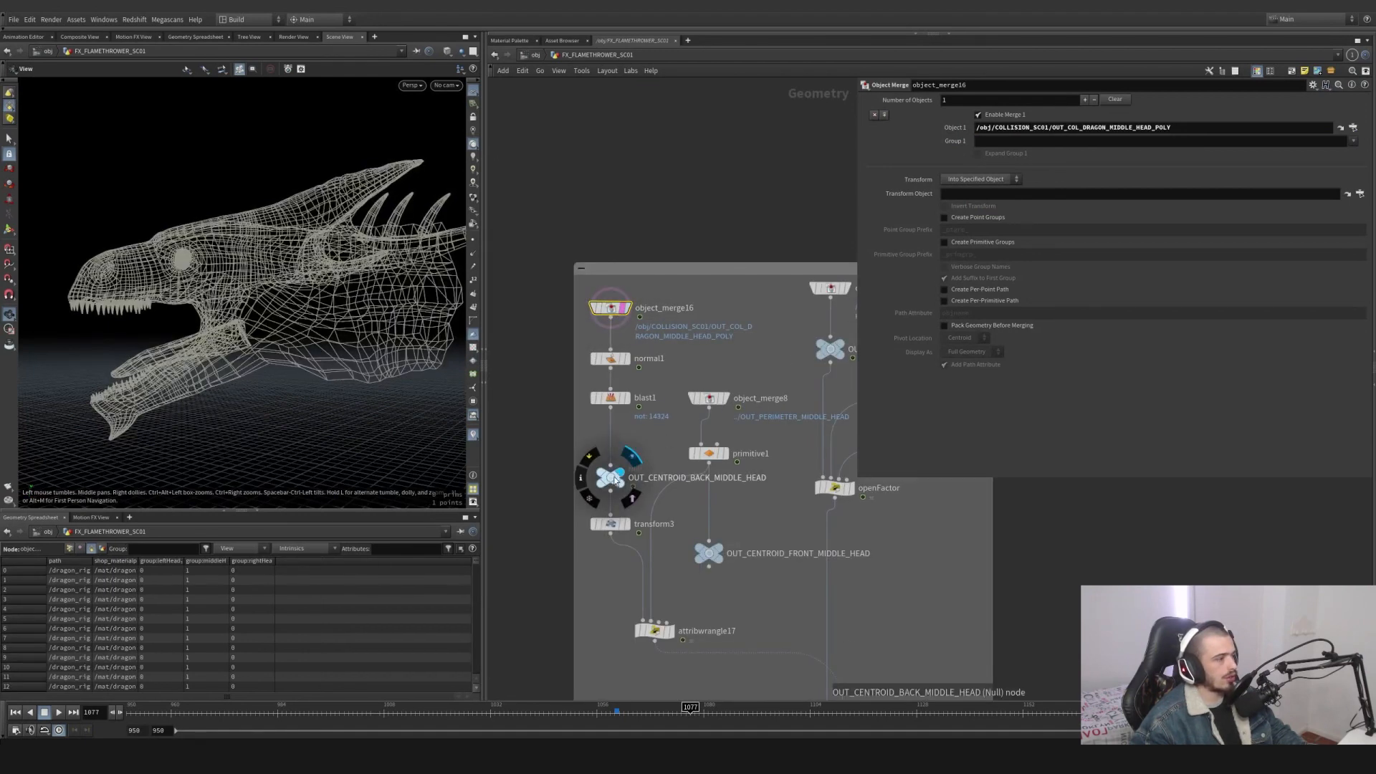
{"action": "left_click", "coordinate": [611, 482]}
{"action": "left_click_drag", "start_coordinate": [399, 444], "coordinate": [342, 320]}
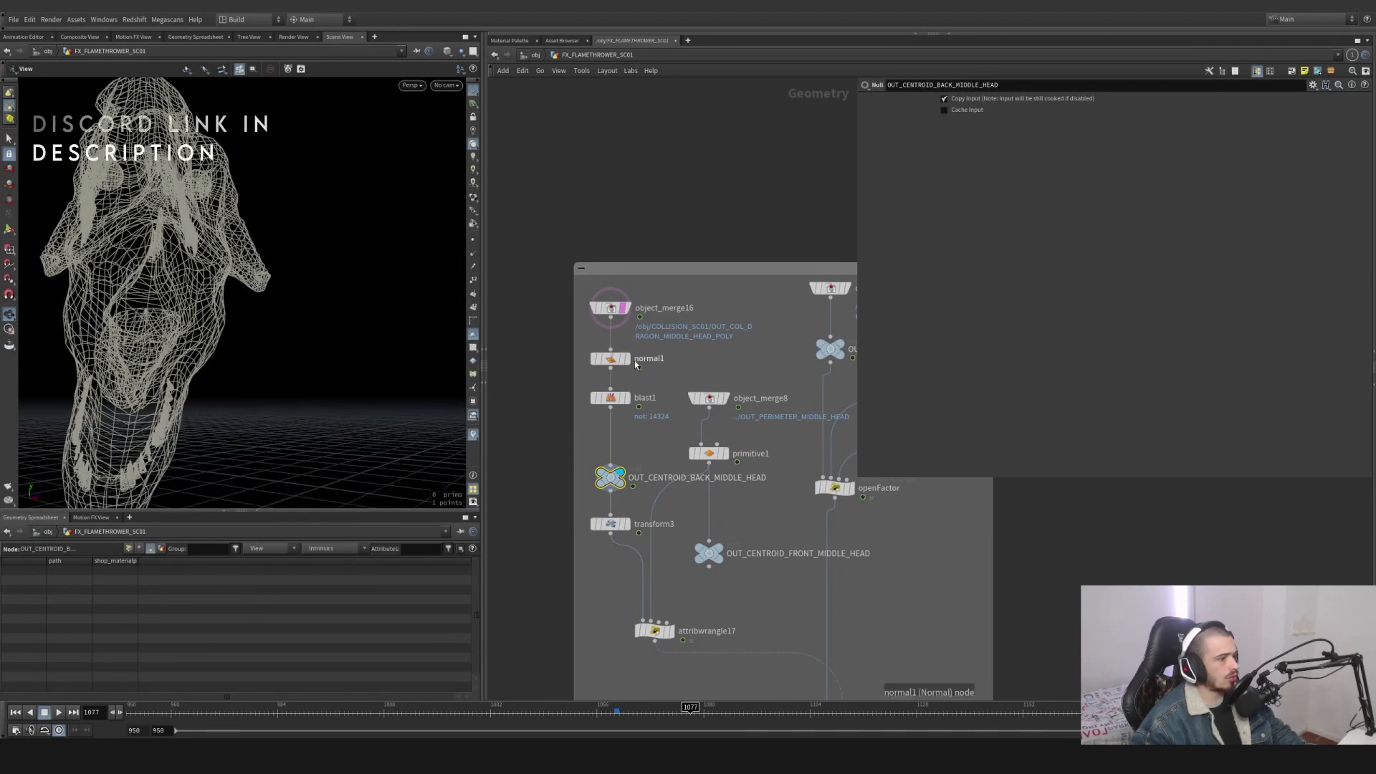
Display normal1, inspect its settings and turn on point normals in the viewport, viewing the head from the side.
{"action": "left_click", "coordinate": [626, 359]}
{"action": "left_click", "coordinate": [610, 358]}
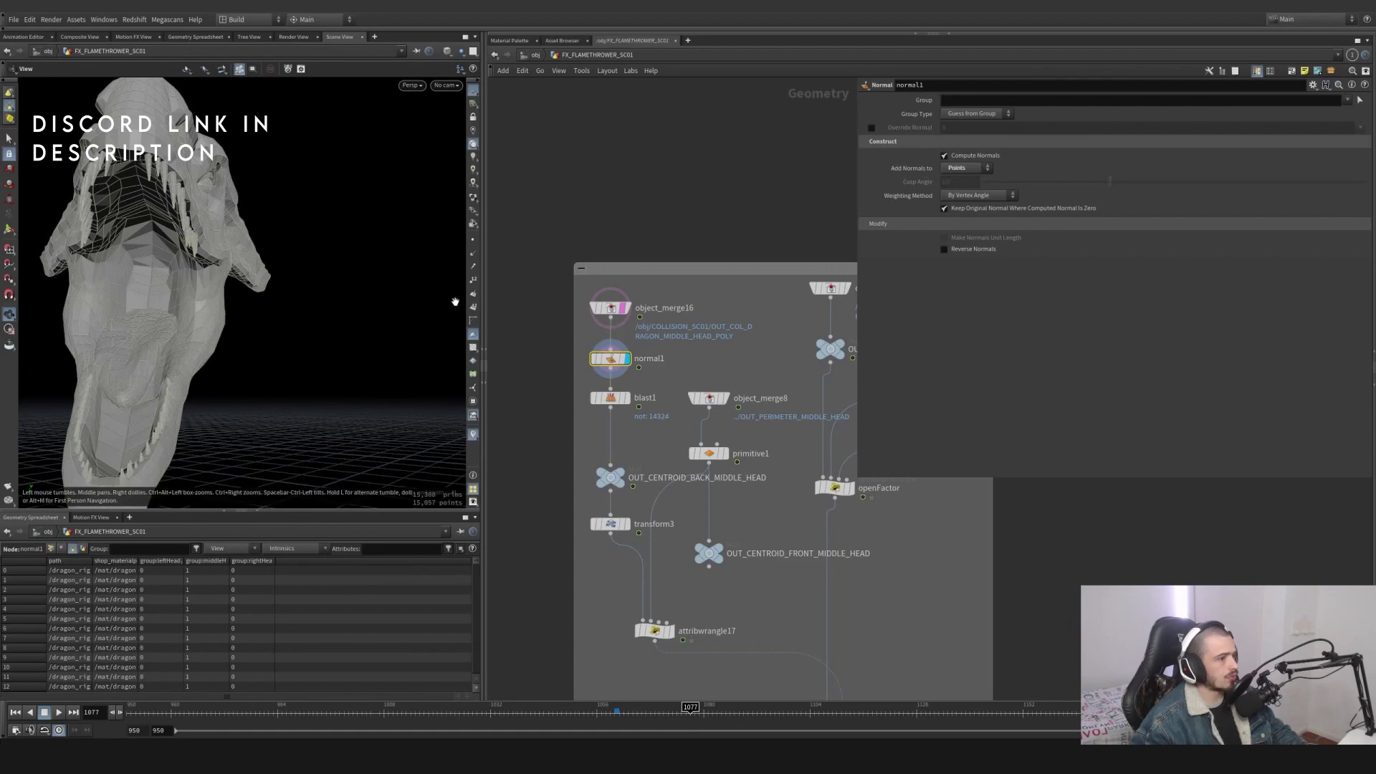
{"action": "left_click", "coordinate": [474, 255]}
{"action": "left_click_drag", "start_coordinate": [148, 265], "coordinate": [315, 277]}
Inspect blast1's kept point, then display OUT_CENTROID_BACK_MIDDLE_HEAD and move that null slightly closer to blast1.
{"action": "left_click", "coordinate": [625, 398]}
{"action": "left_click", "coordinate": [611, 398]}
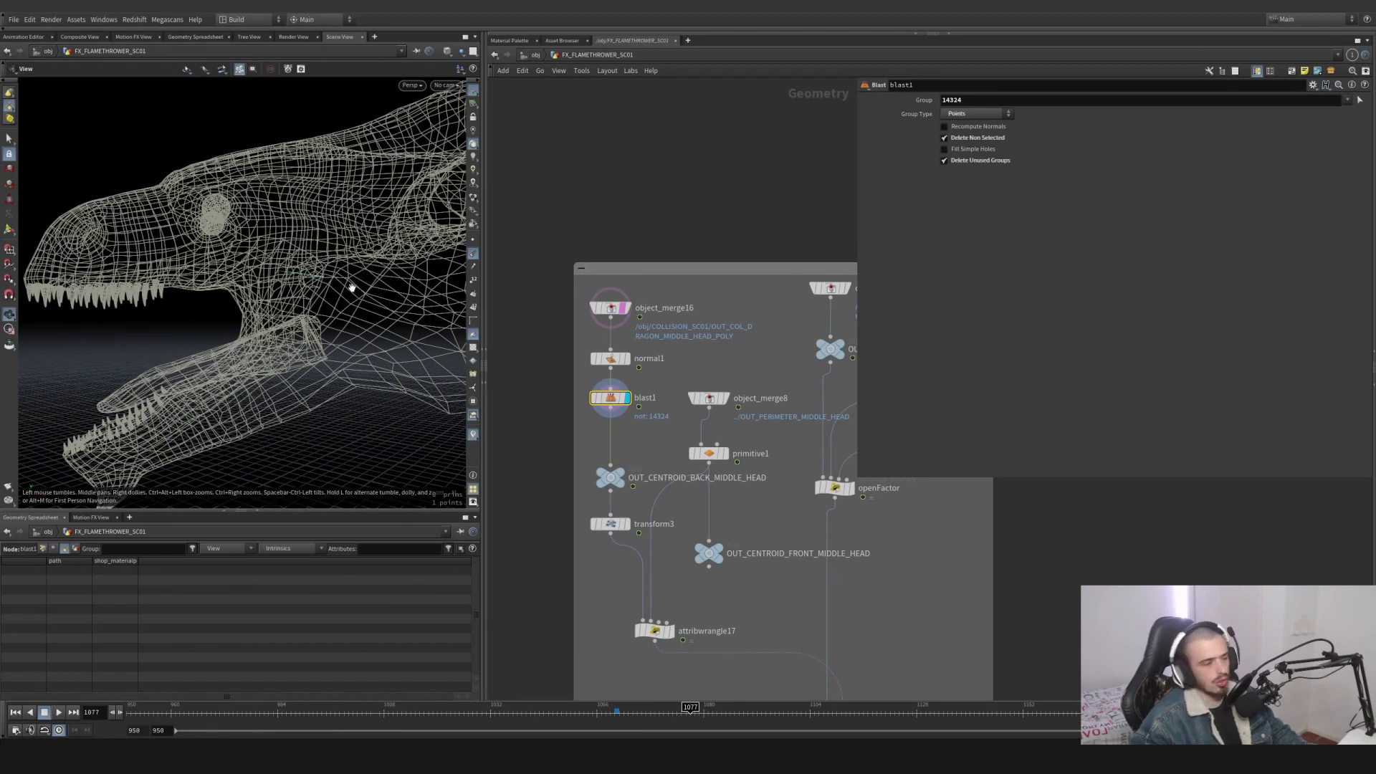
{"action": "left_click", "coordinate": [621, 476]}
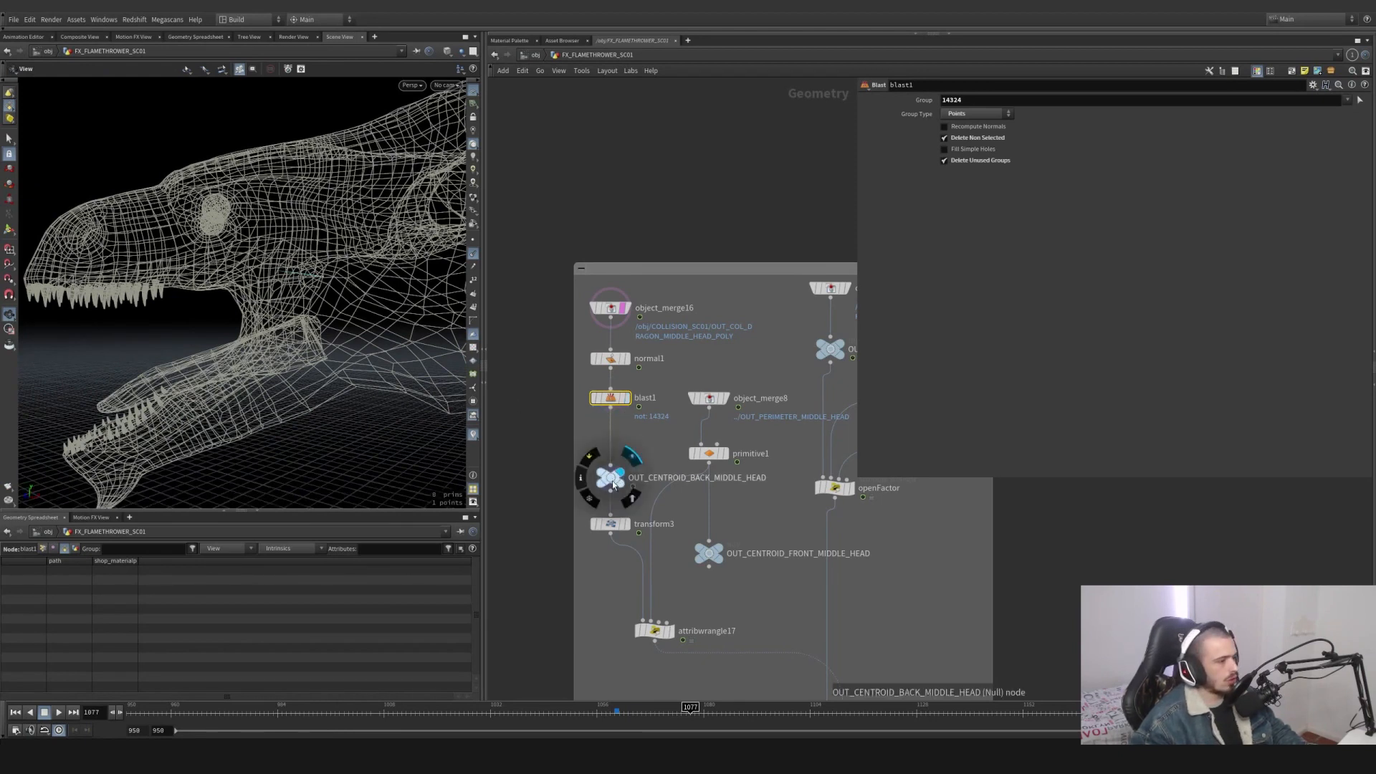
{"action": "left_click_drag", "start_coordinate": [612, 483], "coordinate": [614, 475]}
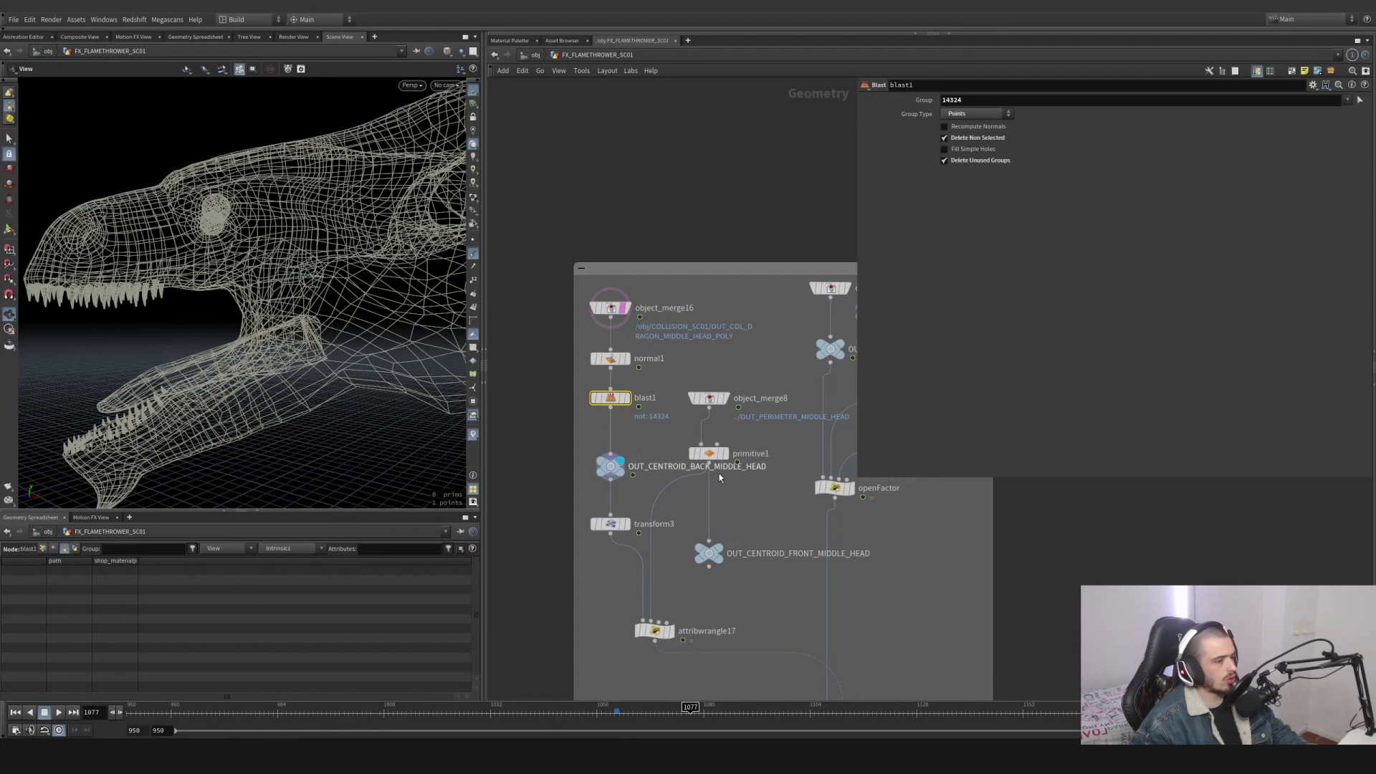
Display transform3 and increase the normals' guide scale in the viewport display options.
{"action": "left_click", "coordinate": [627, 525]}
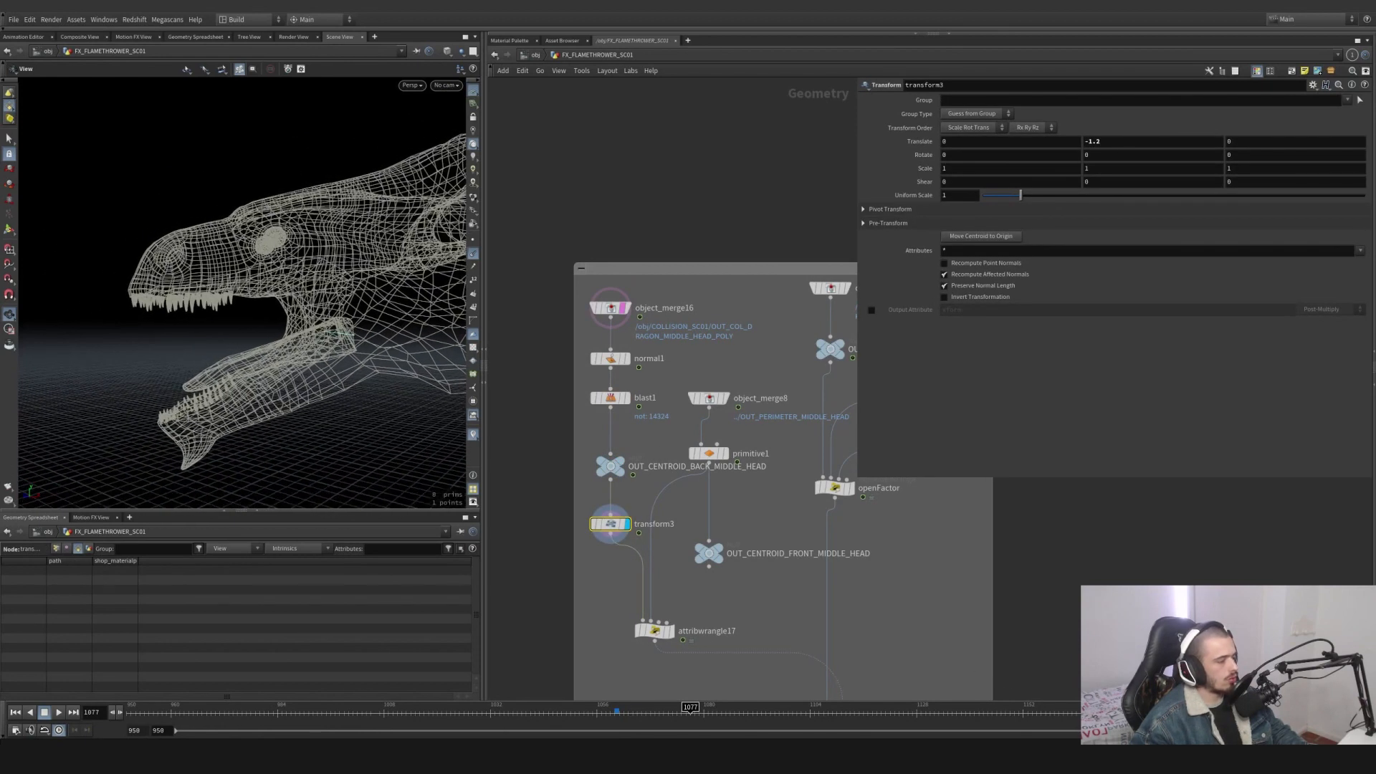
{"action": "key", "text": "d"}
{"action": "left_click_drag", "start_coordinate": [202, 241], "coordinate": [574, 249]}
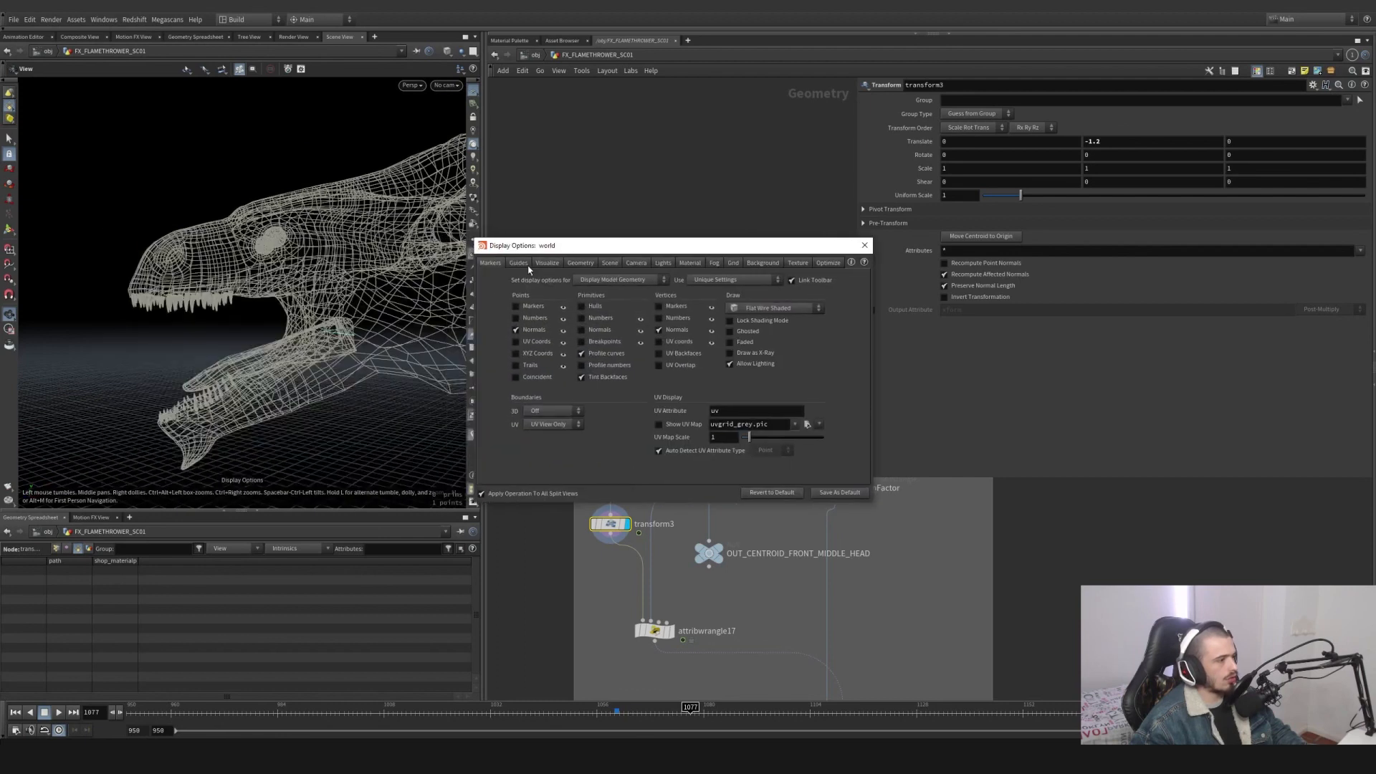
{"action": "left_click", "coordinate": [519, 263]}
{"action": "left_click_drag", "start_coordinate": [746, 376], "coordinate": [819, 382]}
{"action": "left_click", "coordinate": [865, 245]}
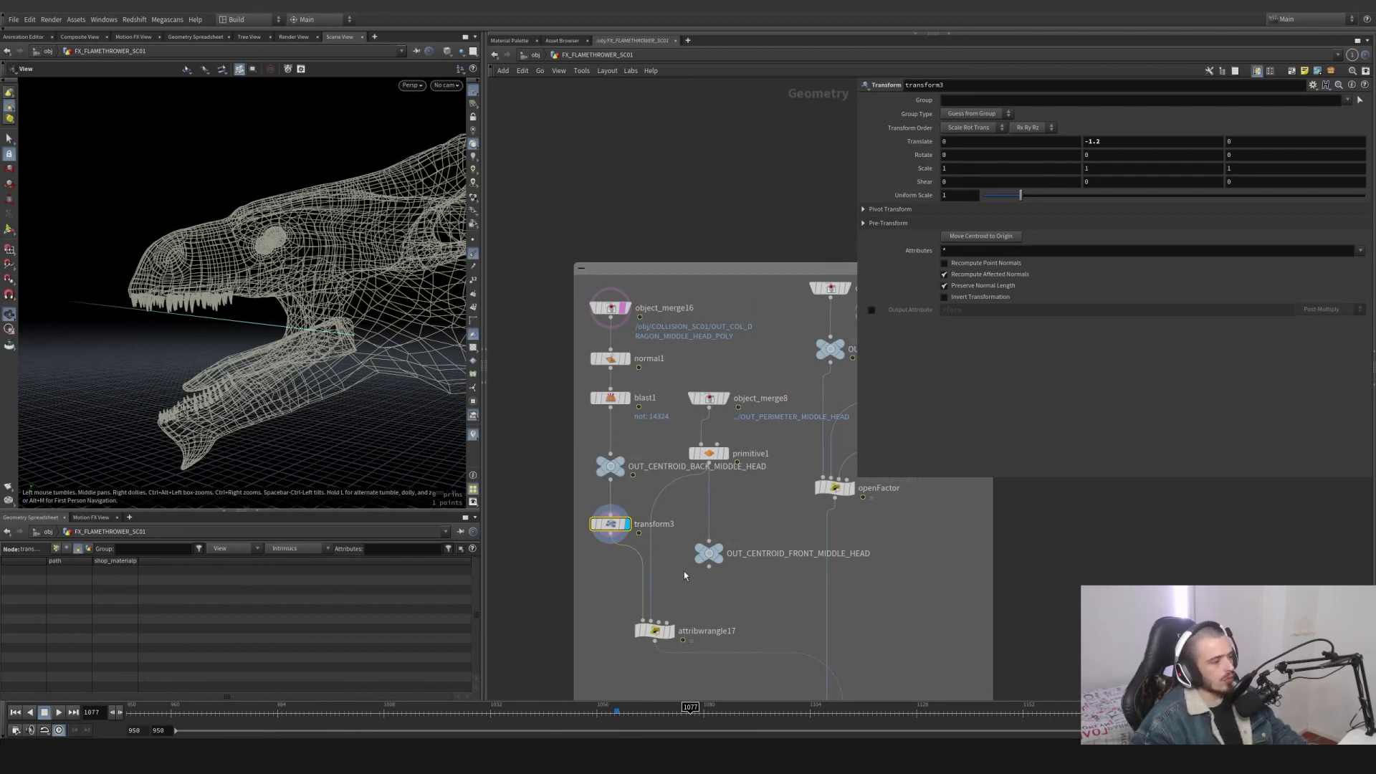
Display object_merge8's jaw line and primitive1's collapsed centre, inspecting primitive1's Scale values.
{"action": "left_click", "coordinate": [727, 399]}
{"action": "left_click", "coordinate": [710, 399]}
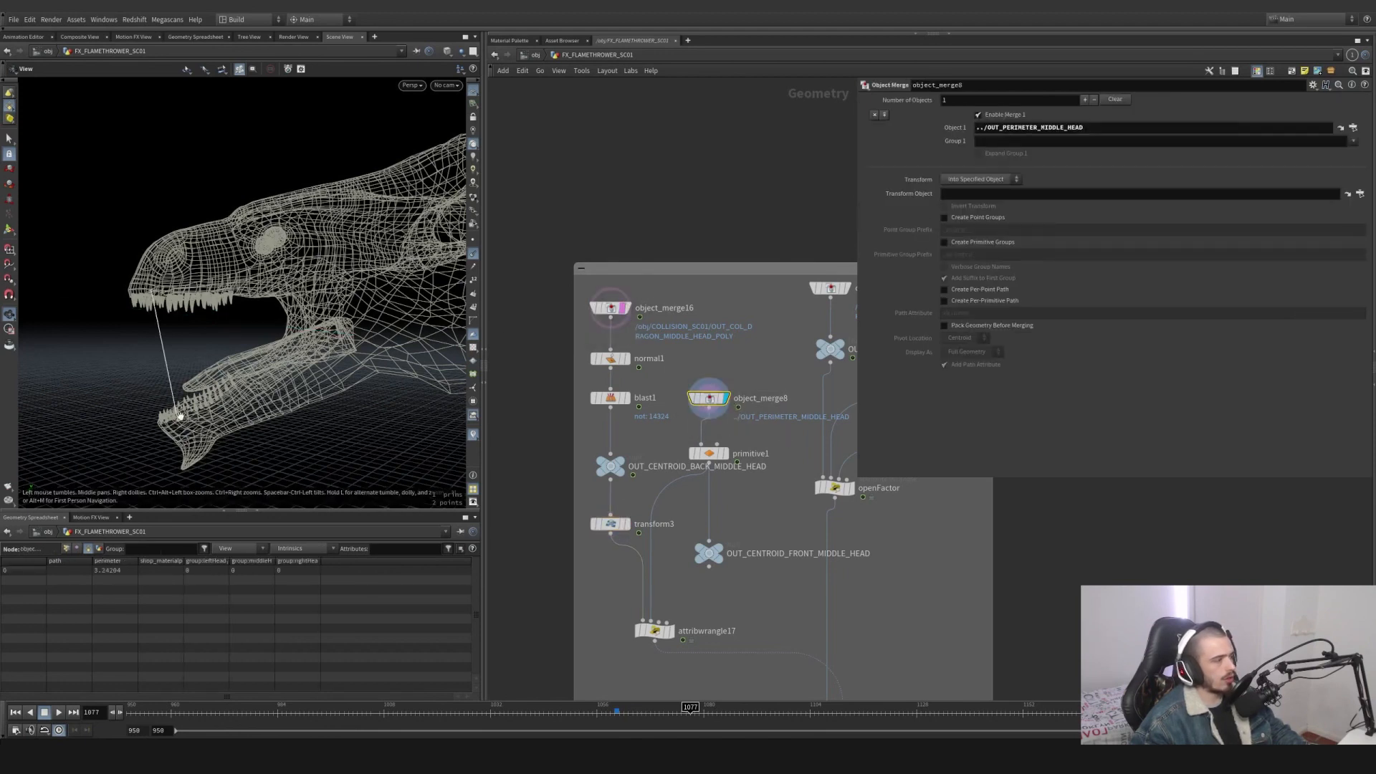
{"action": "left_click", "coordinate": [726, 453]}
{"action": "left_click", "coordinate": [708, 453]}
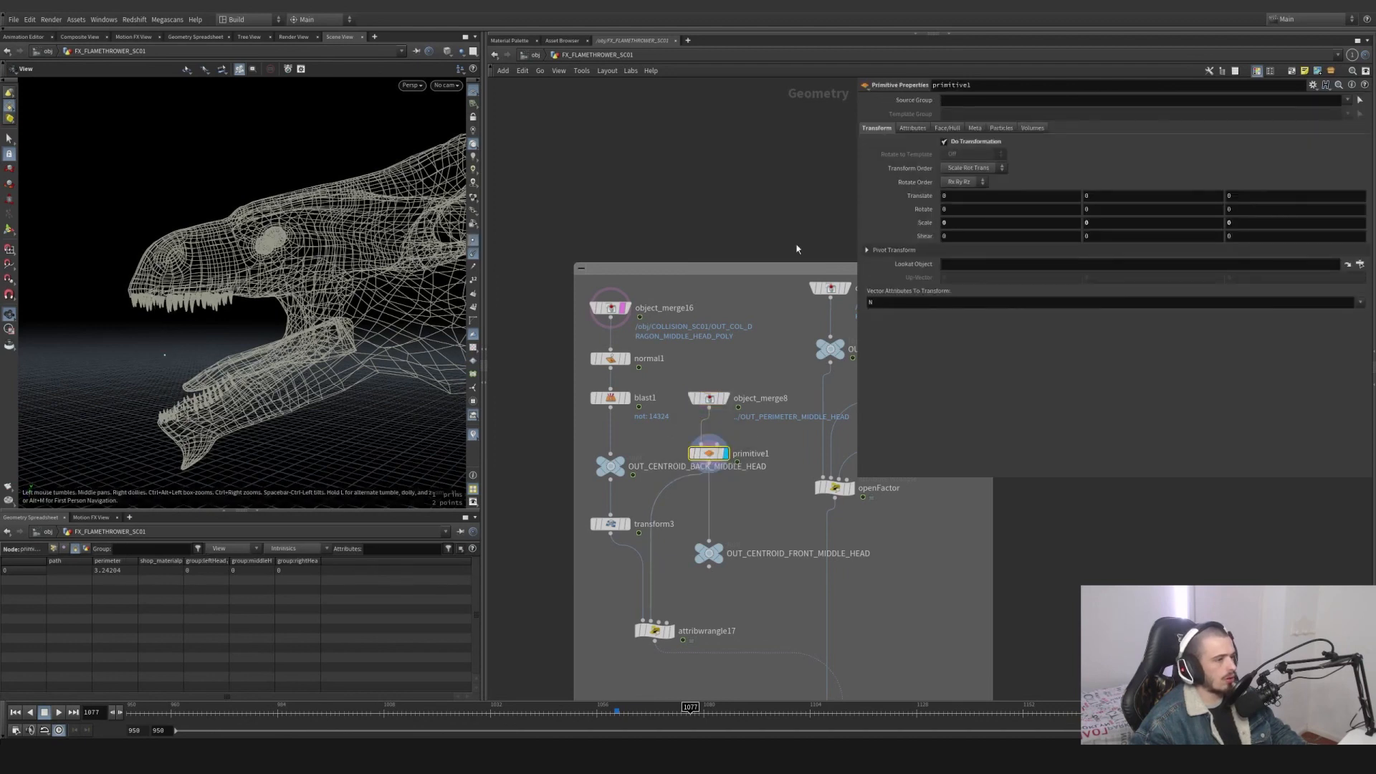
{"action": "key", "text": "Tab"}
{"action": "key", "text": "Tab"}
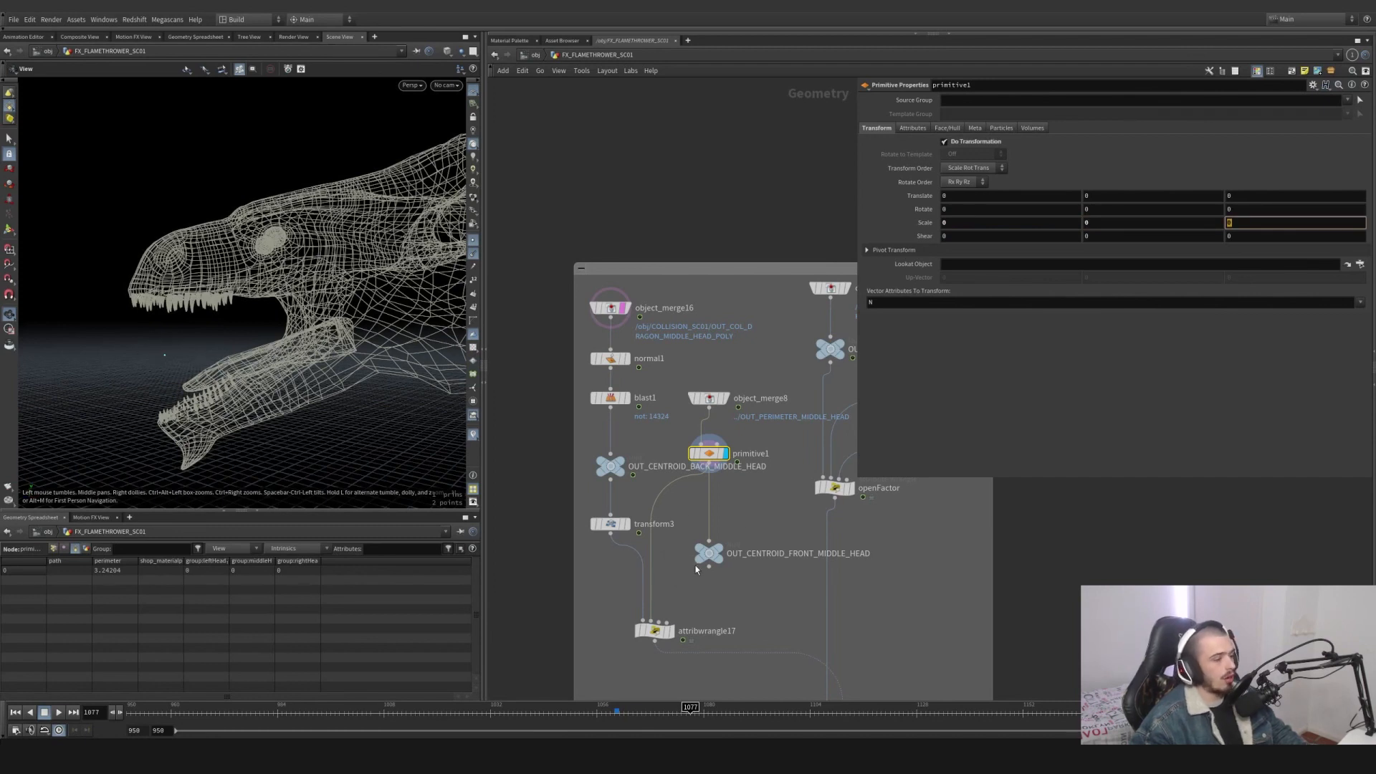
Display attribwrangle17, change the viewport's point marker display and examine its direction VEXpression alongside the primitive1 input.
{"action": "left_click", "coordinate": [674, 630]}
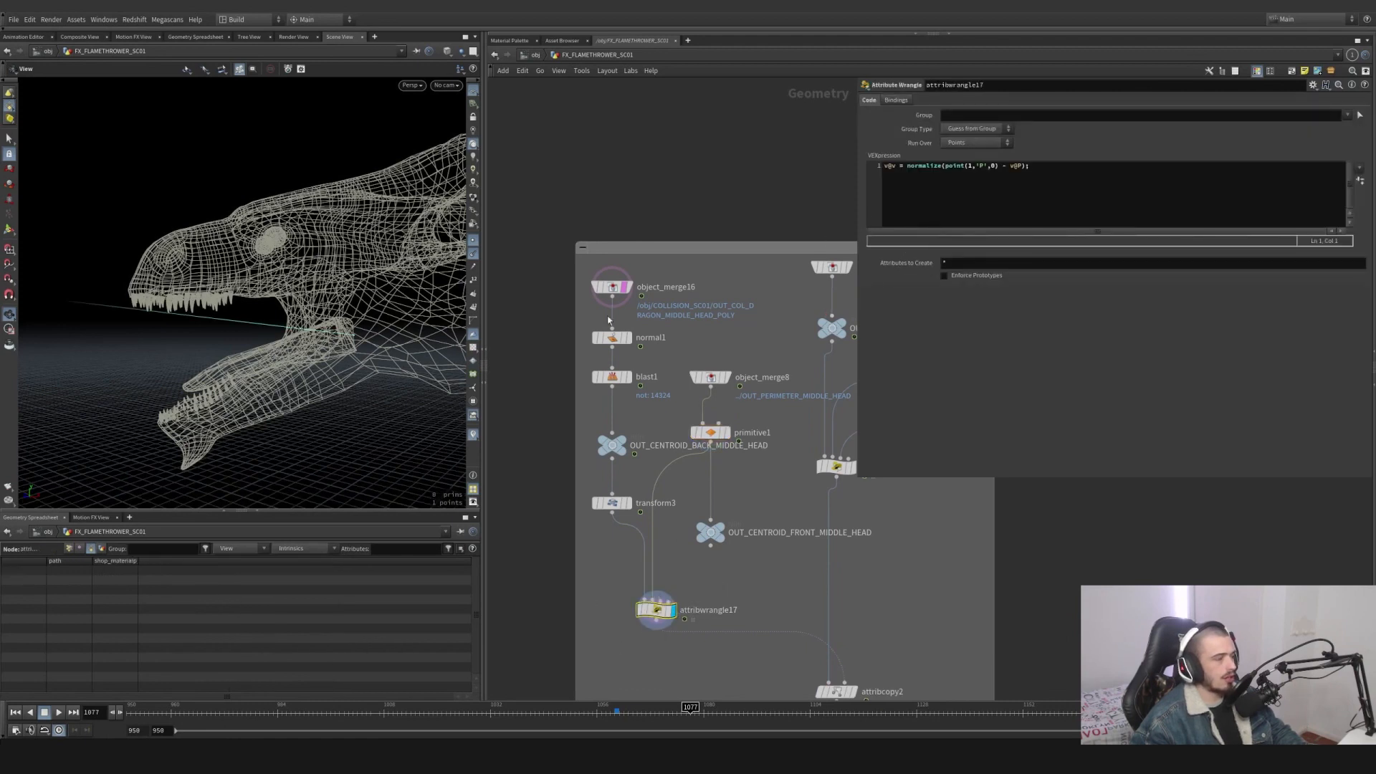
{"action": "left_click", "coordinate": [471, 256]}
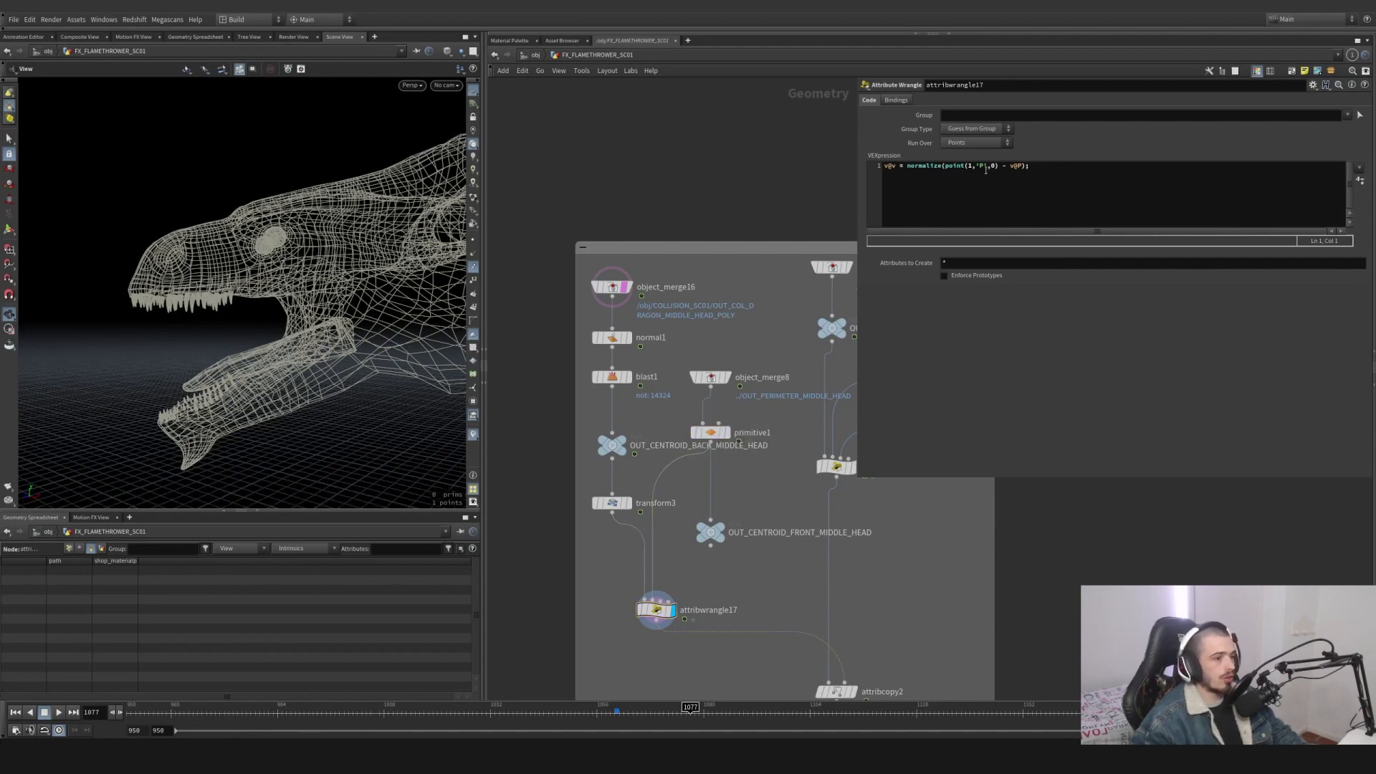
{"action": "left_click_drag", "start_coordinate": [684, 441], "coordinate": [675, 419]}
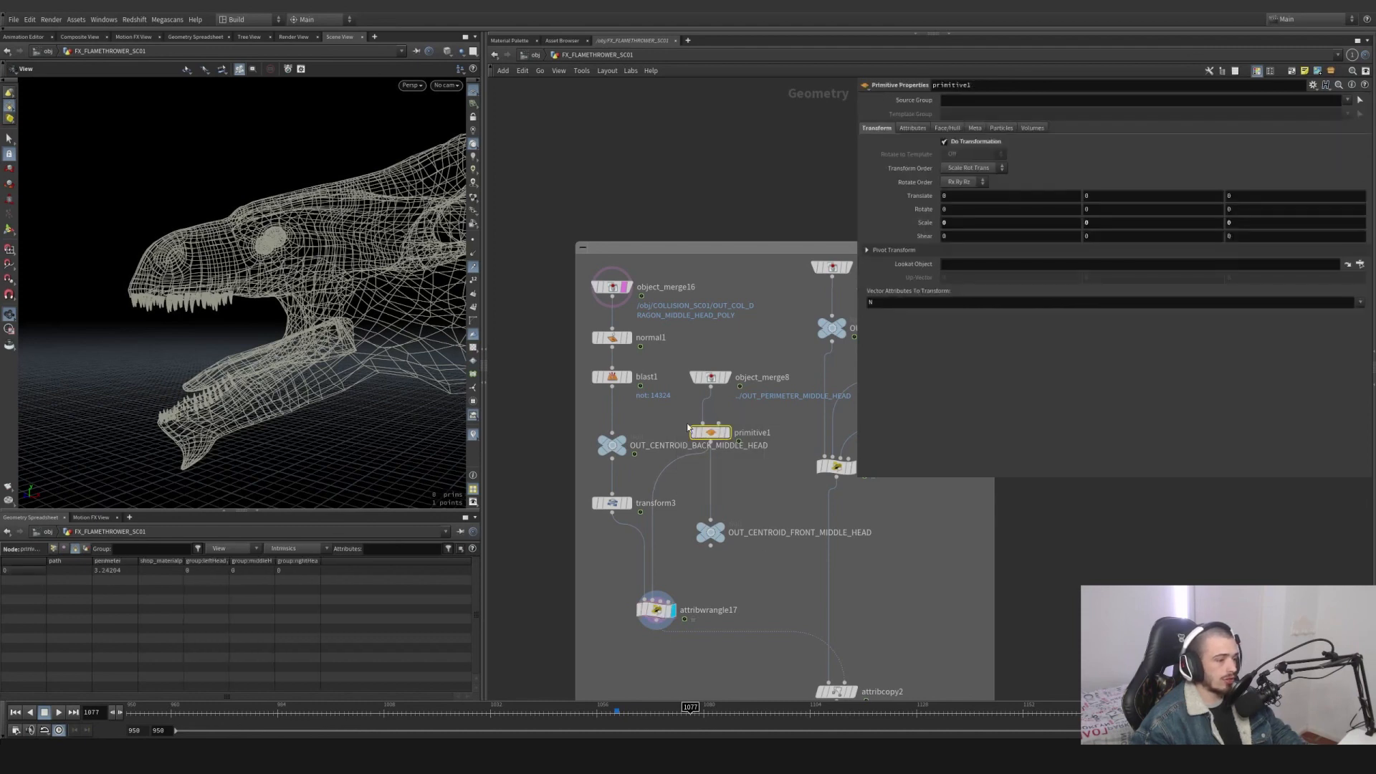
{"action": "left_click", "coordinate": [663, 608]}
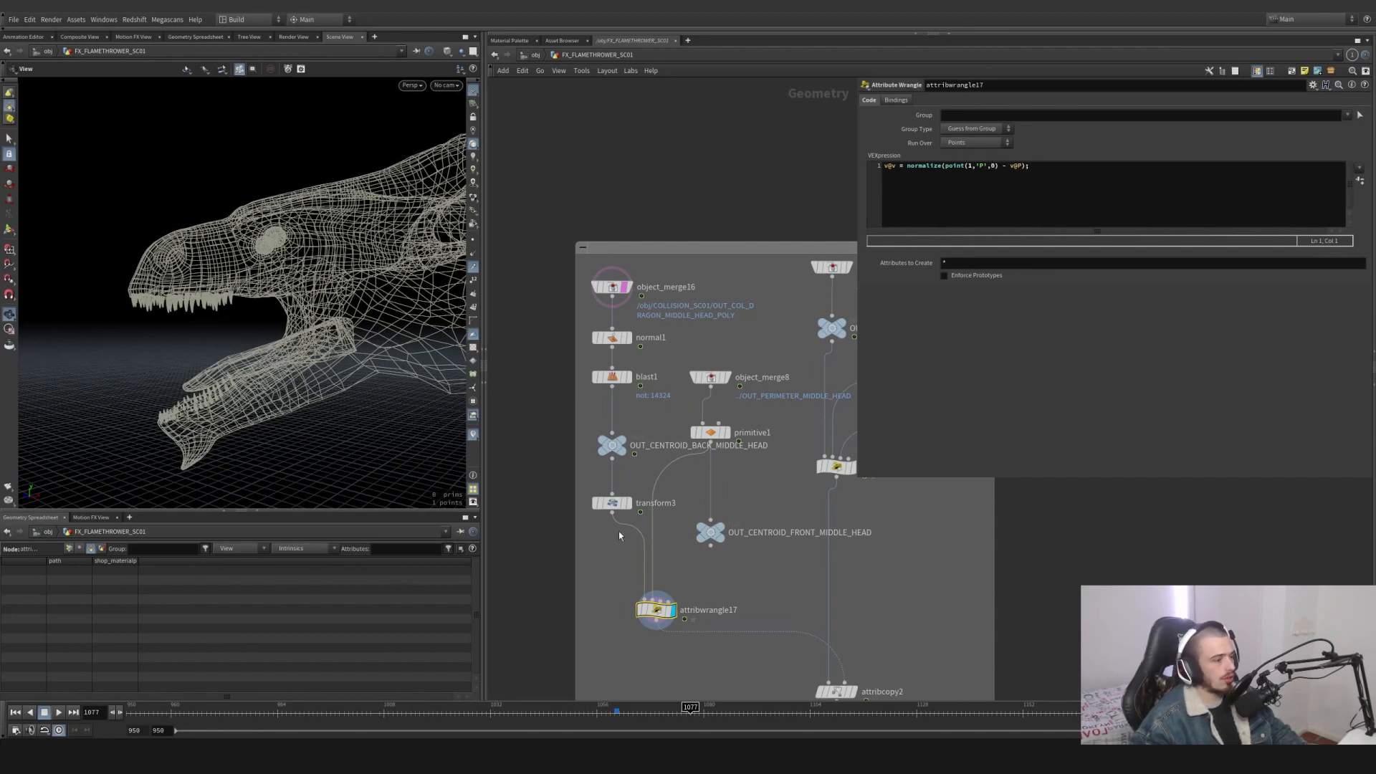
Increase the vectors' guide scale in the viewport display options, then scrub the timeline to frame 1083.
{"action": "key", "text": "d"}
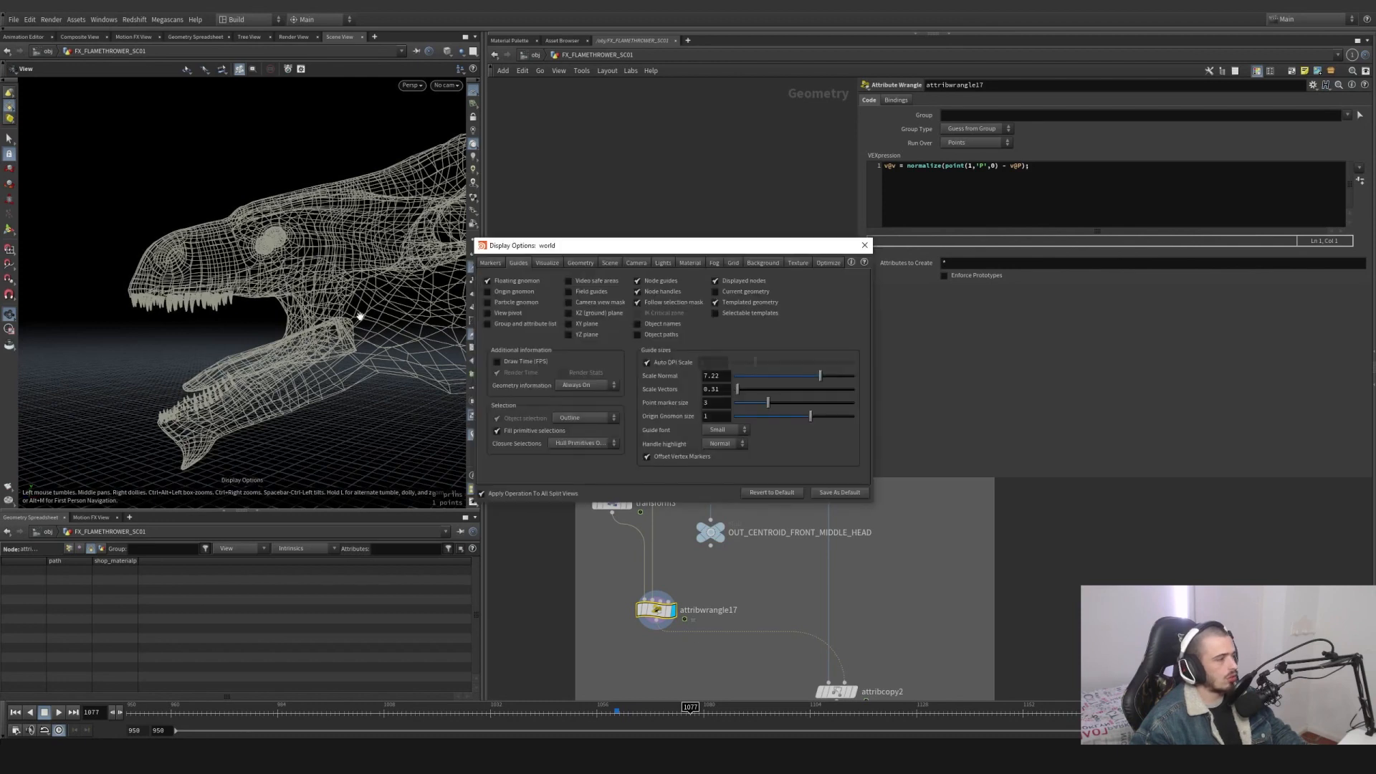
{"action": "left_click_drag", "start_coordinate": [742, 394], "coordinate": [774, 394]}
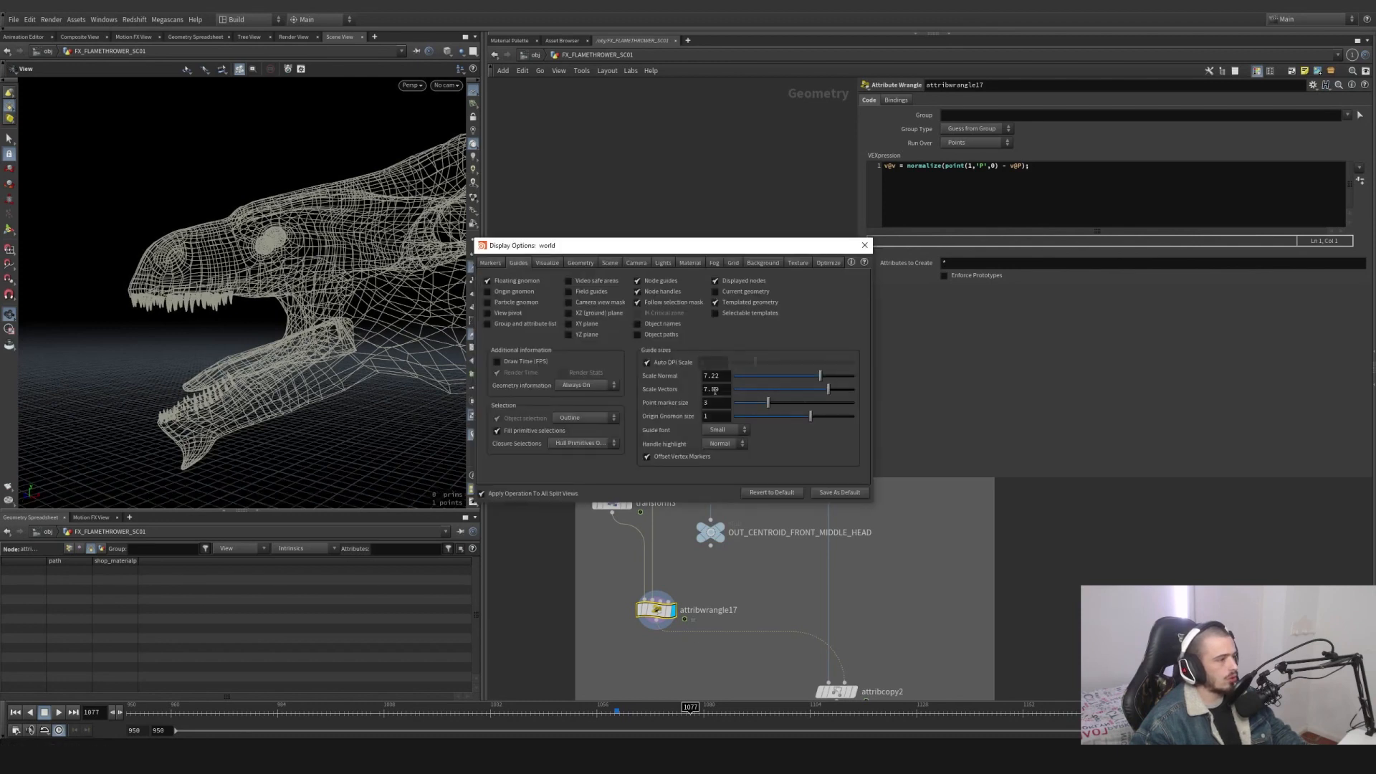
{"action": "middle_click_drag", "start_coordinate": [715, 390], "coordinate": [714, 364]}
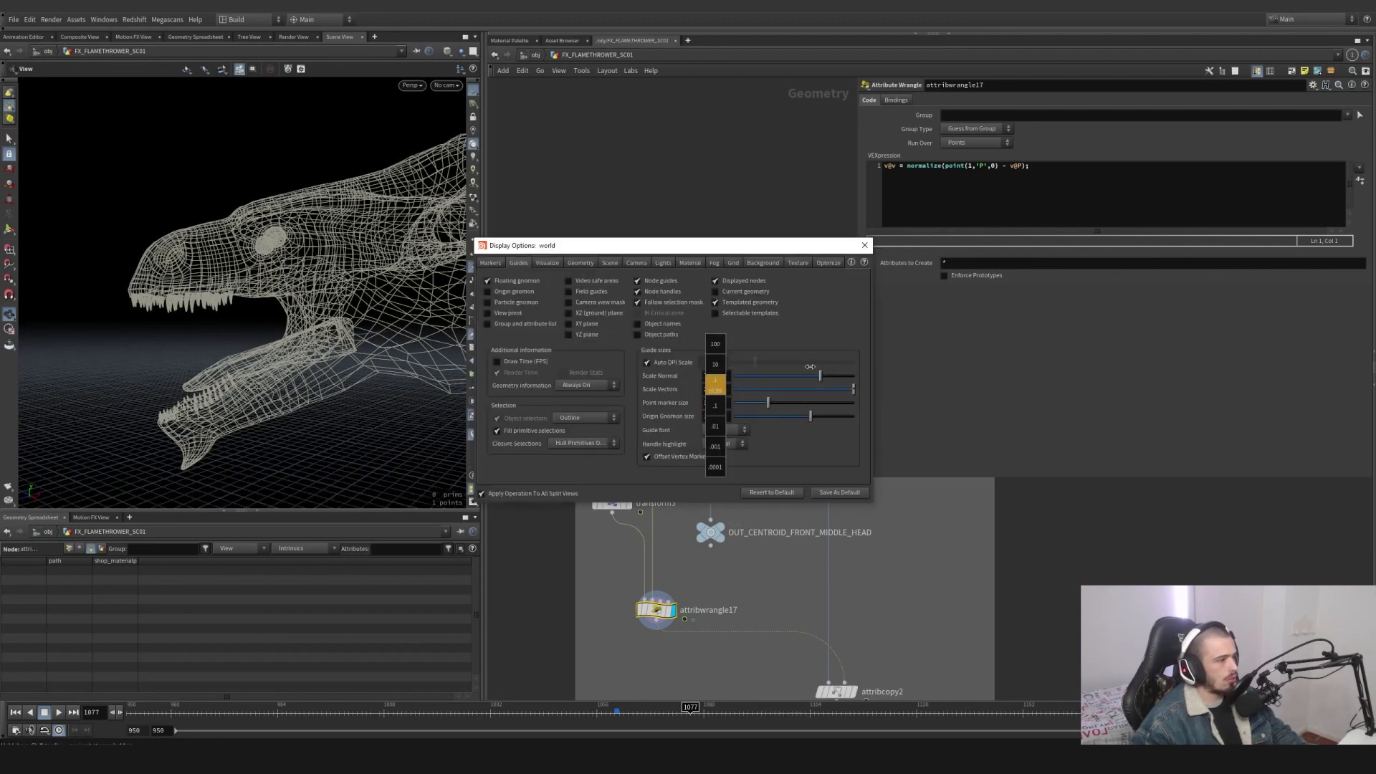
{"action": "middle_click_drag", "start_coordinate": [1055, 386], "coordinate": [1086, 388]}
{"action": "left_click", "coordinate": [865, 246]}
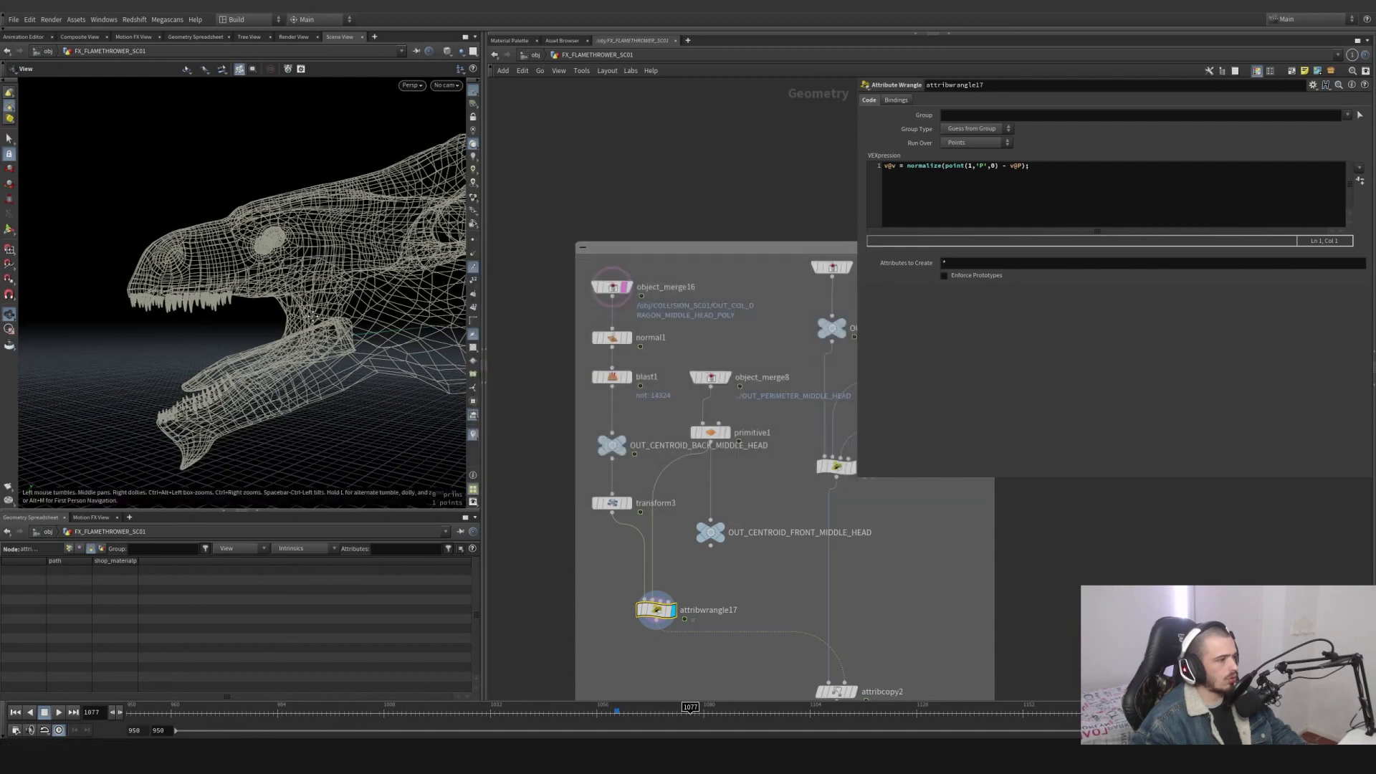
{"action": "left_click", "coordinate": [492, 712]}
{"action": "left_click_drag", "start_coordinate": [490, 712], "coordinate": [716, 699]}
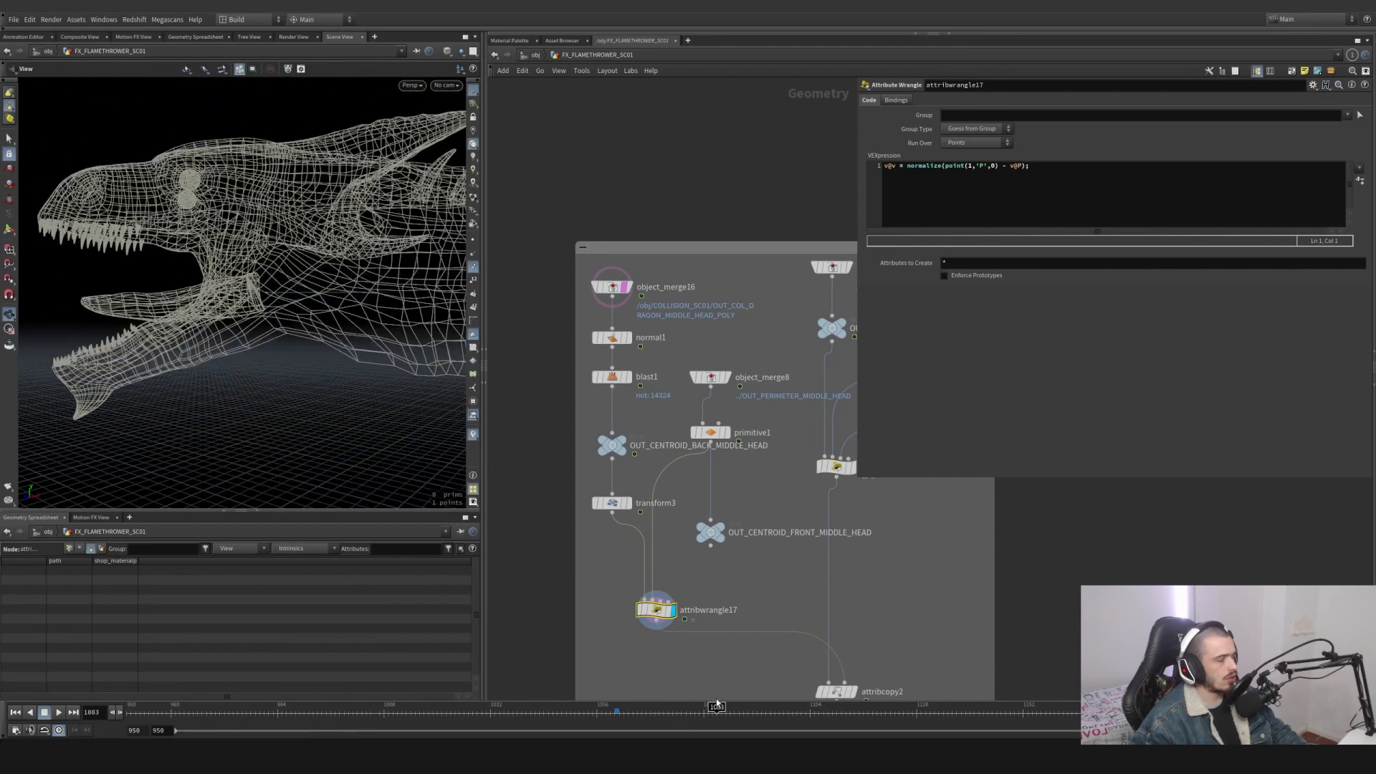
Display object_merge3's jaw length line for the middle head and look at it around the open mouth.
{"action": "middle_click_drag", "start_coordinate": [685, 595], "coordinate": [591, 479]}
{"action": "middle_click_drag", "start_coordinate": [780, 468], "coordinate": [748, 493]}
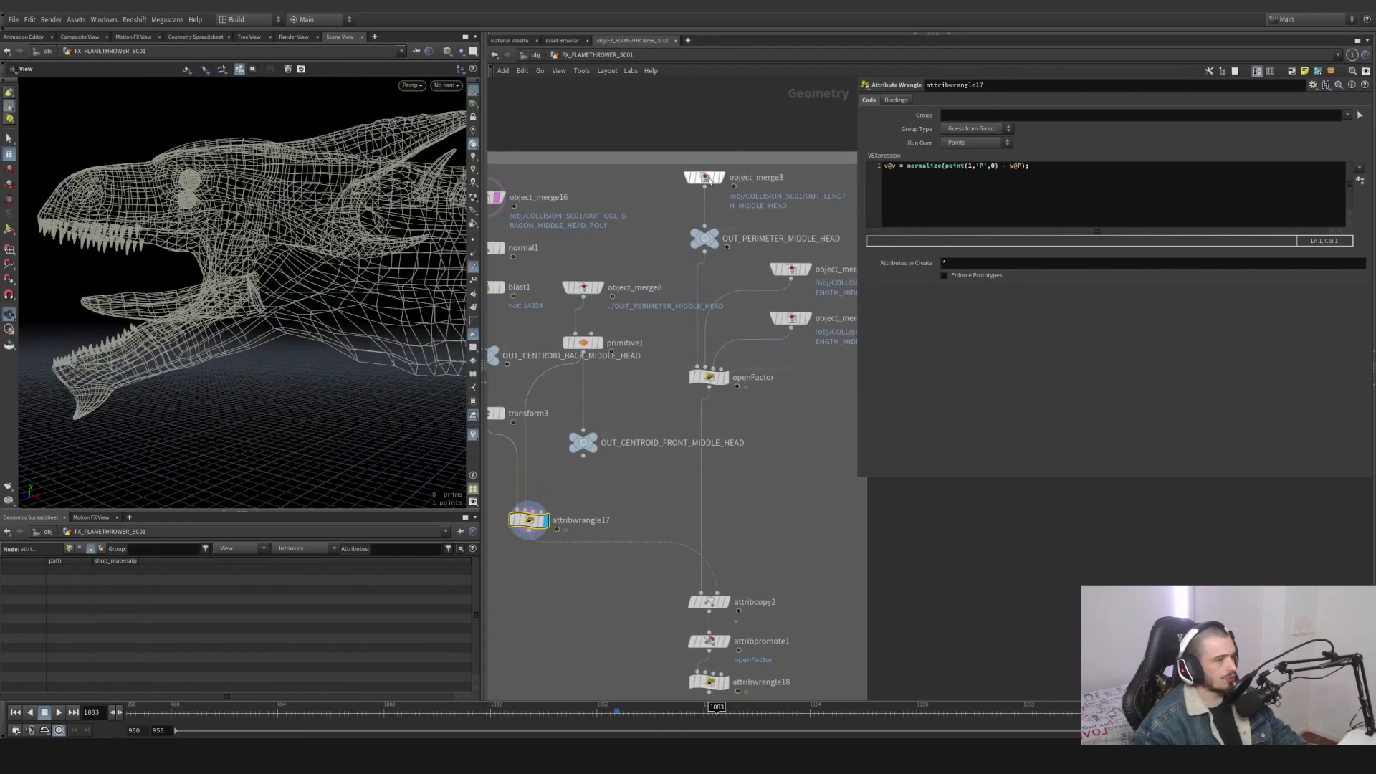
{"action": "left_click", "coordinate": [720, 177]}
{"action": "left_click", "coordinate": [706, 183]}
{"action": "left_click_drag", "start_coordinate": [181, 262], "coordinate": [185, 276]}
{"action": "middle_click_drag", "start_coordinate": [185, 276], "coordinate": [237, 296]}
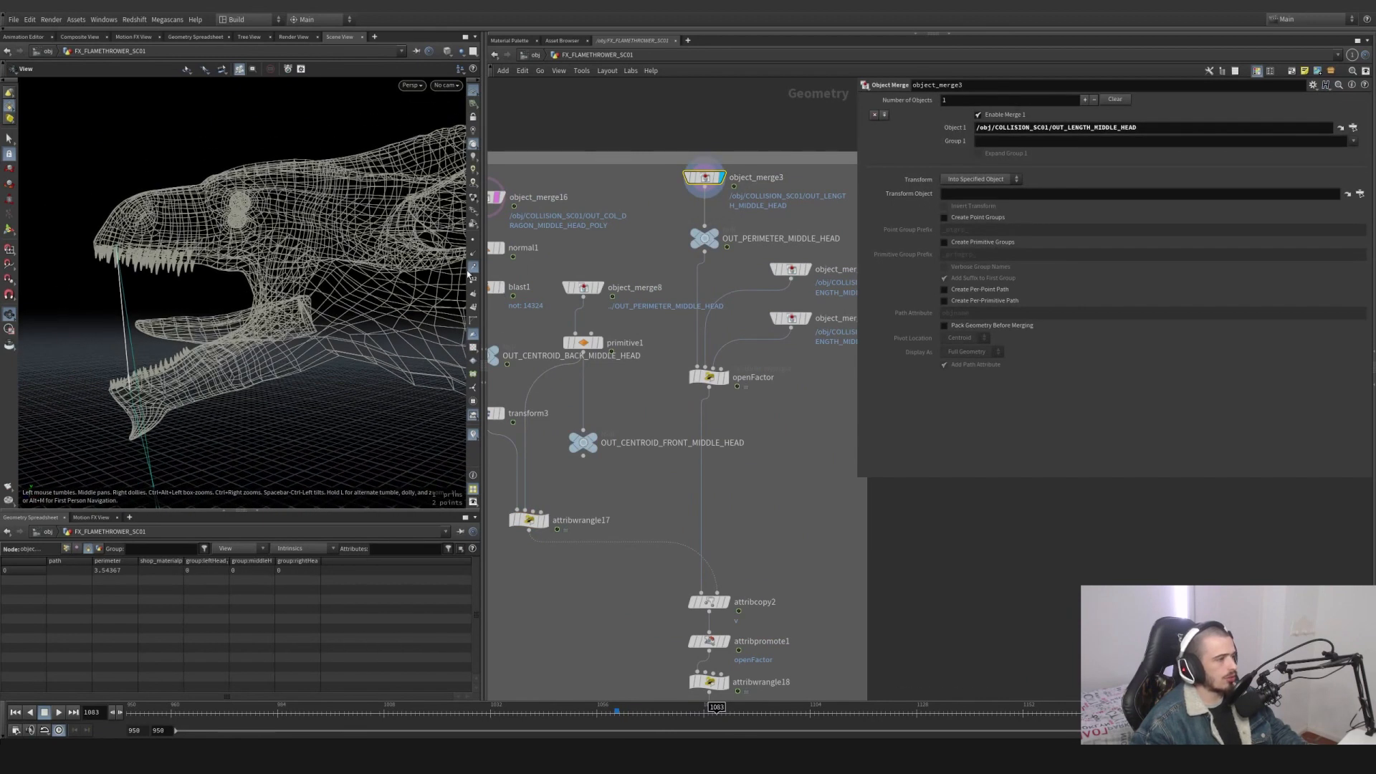
{"action": "mouse_move", "coordinate": [721, 238]}
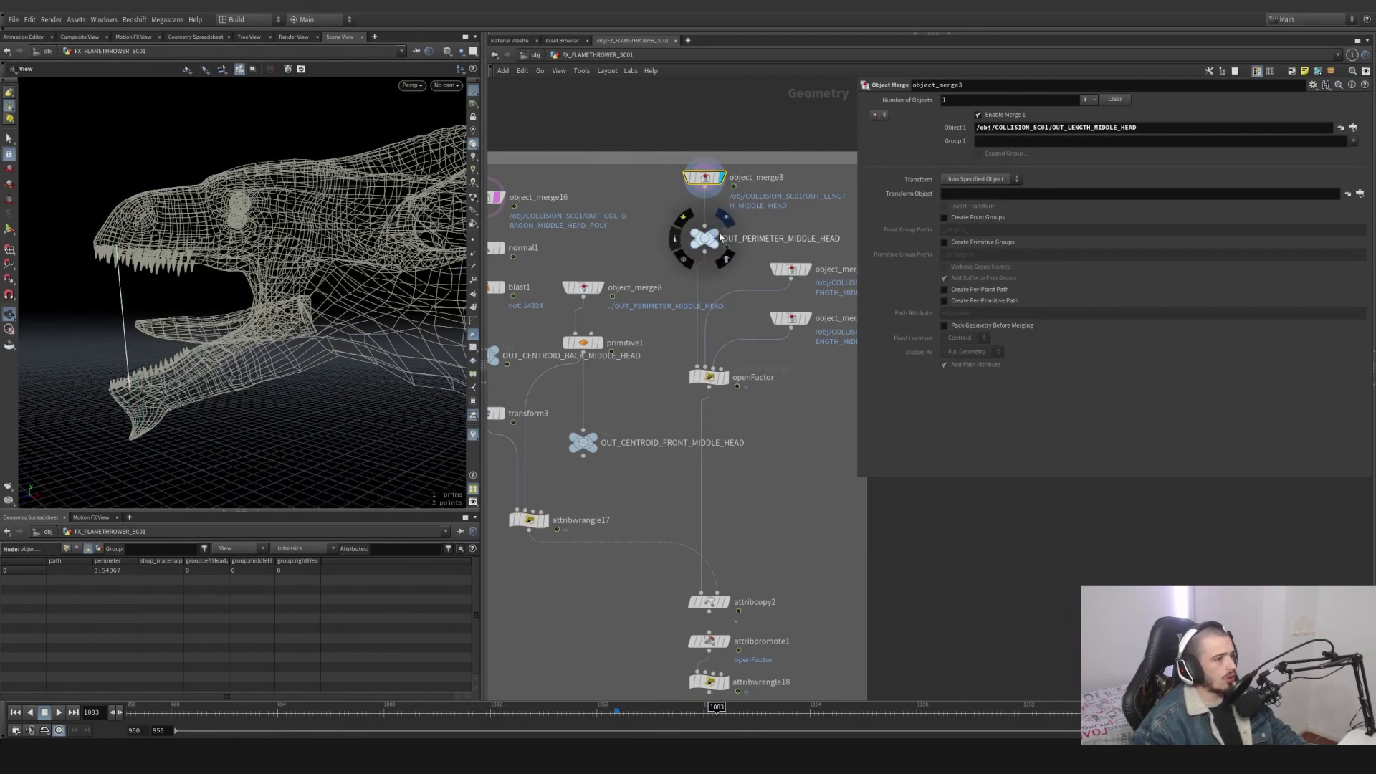
Display object_merge13's minimum and object_merge14's maximum jaw length lines and check each one's perimeter attribute.
{"action": "middle_click_drag", "start_coordinate": [754, 279], "coordinate": [696, 297]}
{"action": "left_click", "coordinate": [740, 290]}
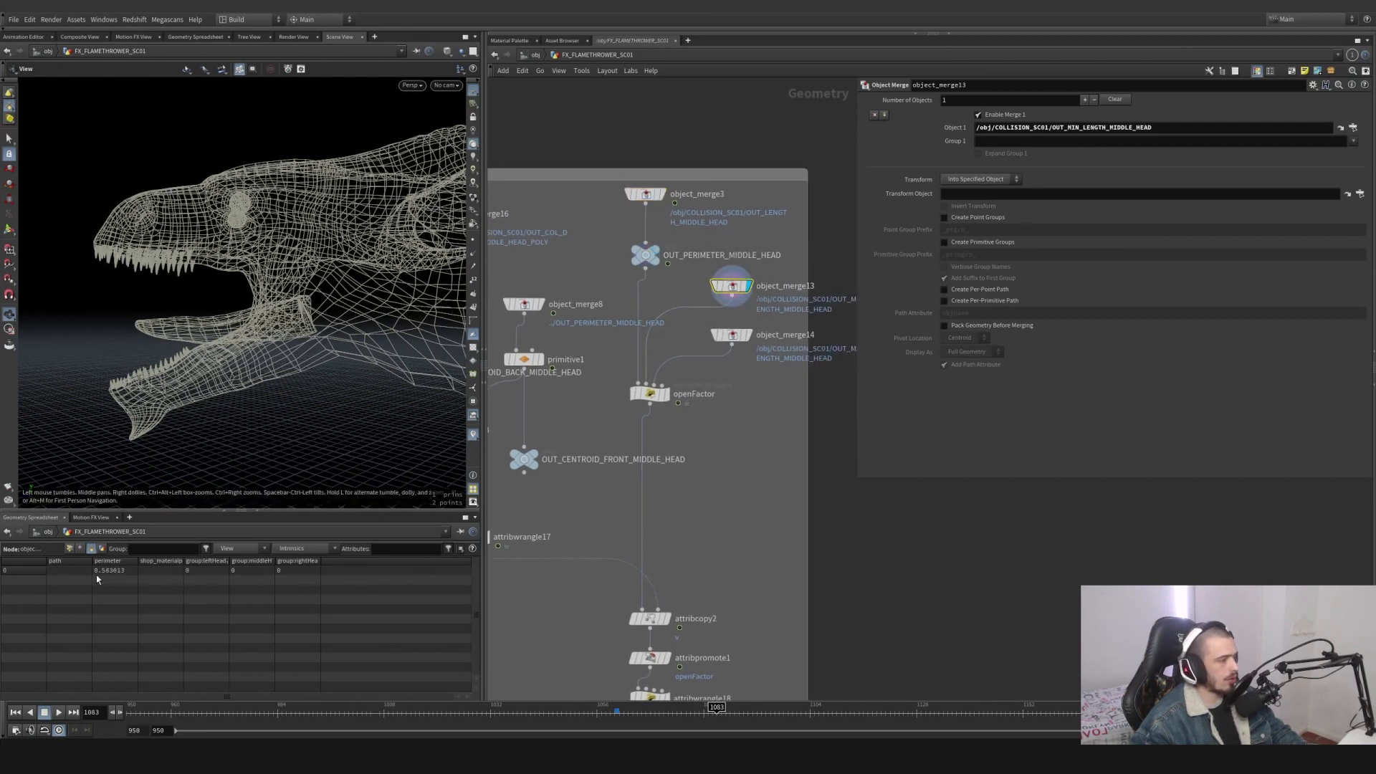
{"action": "left_click", "coordinate": [732, 335]}
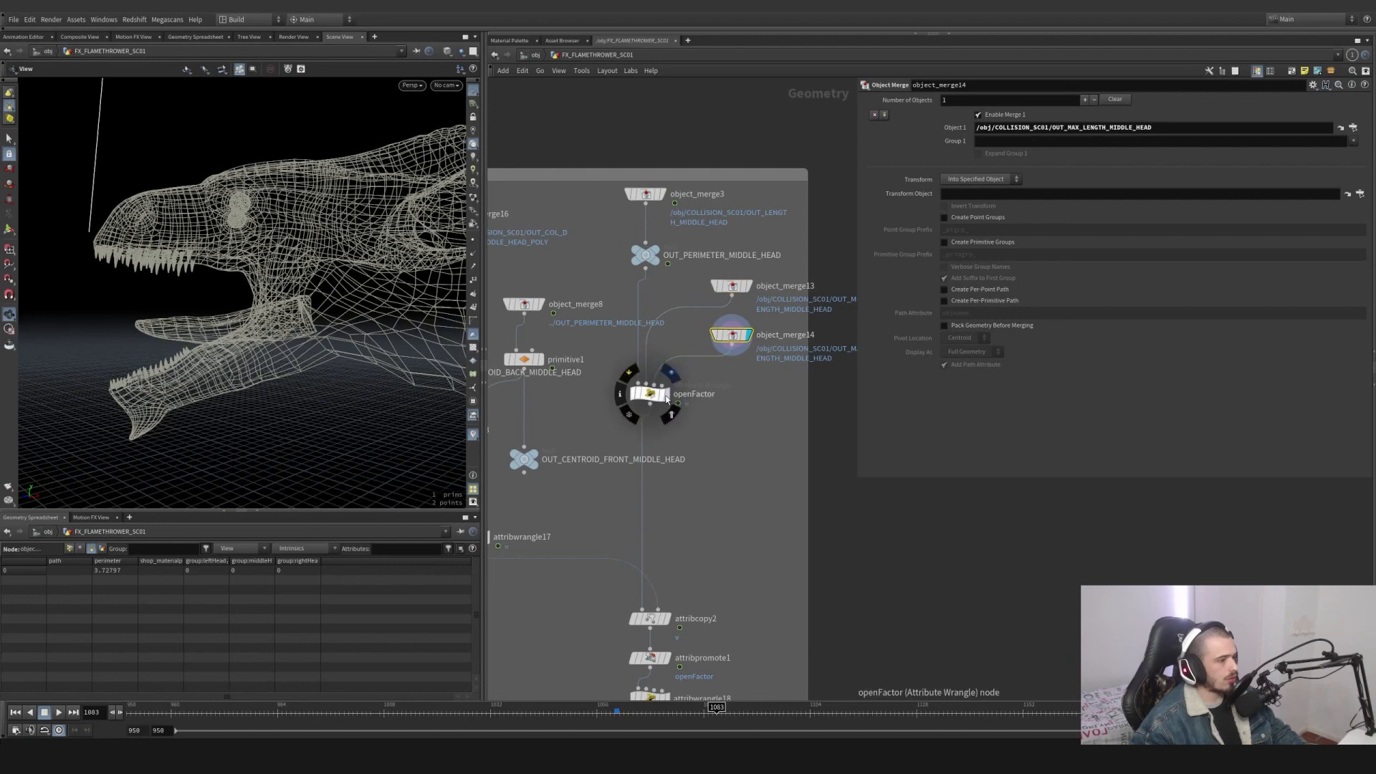
Display openFactor and examine how its VEXpression fits the perimeter between the rest minimum and maximum inputs.
{"action": "left_click", "coordinate": [673, 403]}
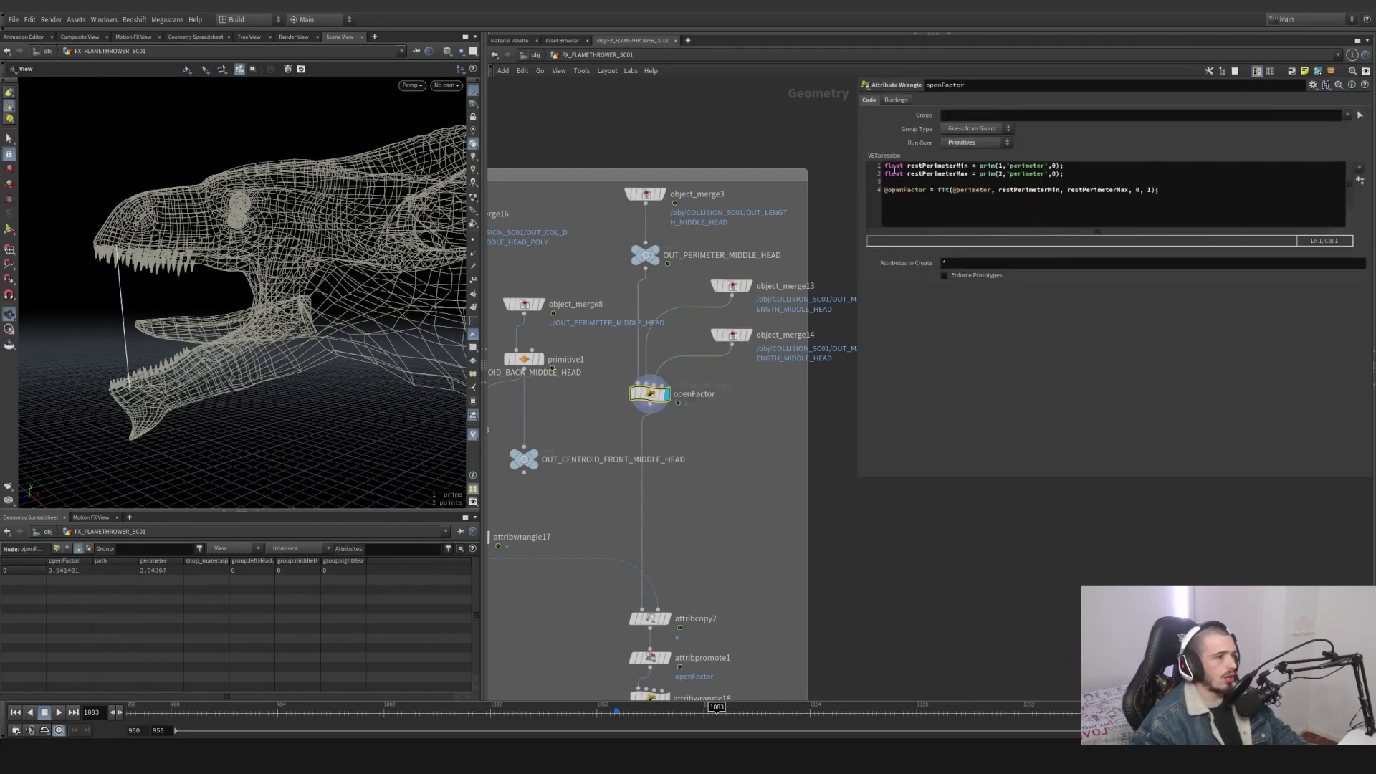
{"action": "left_click", "coordinate": [932, 166]}
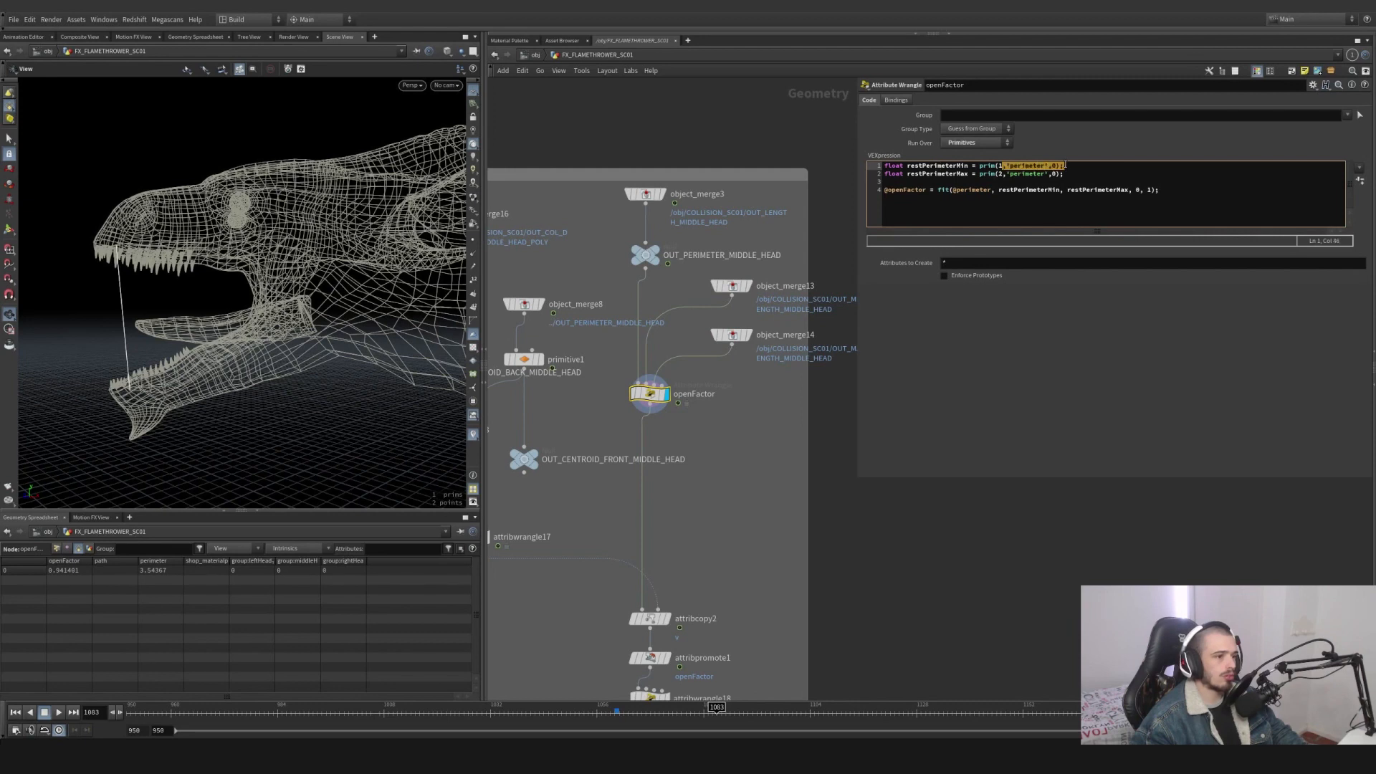
{"action": "mouse_move", "coordinate": [739, 289]}
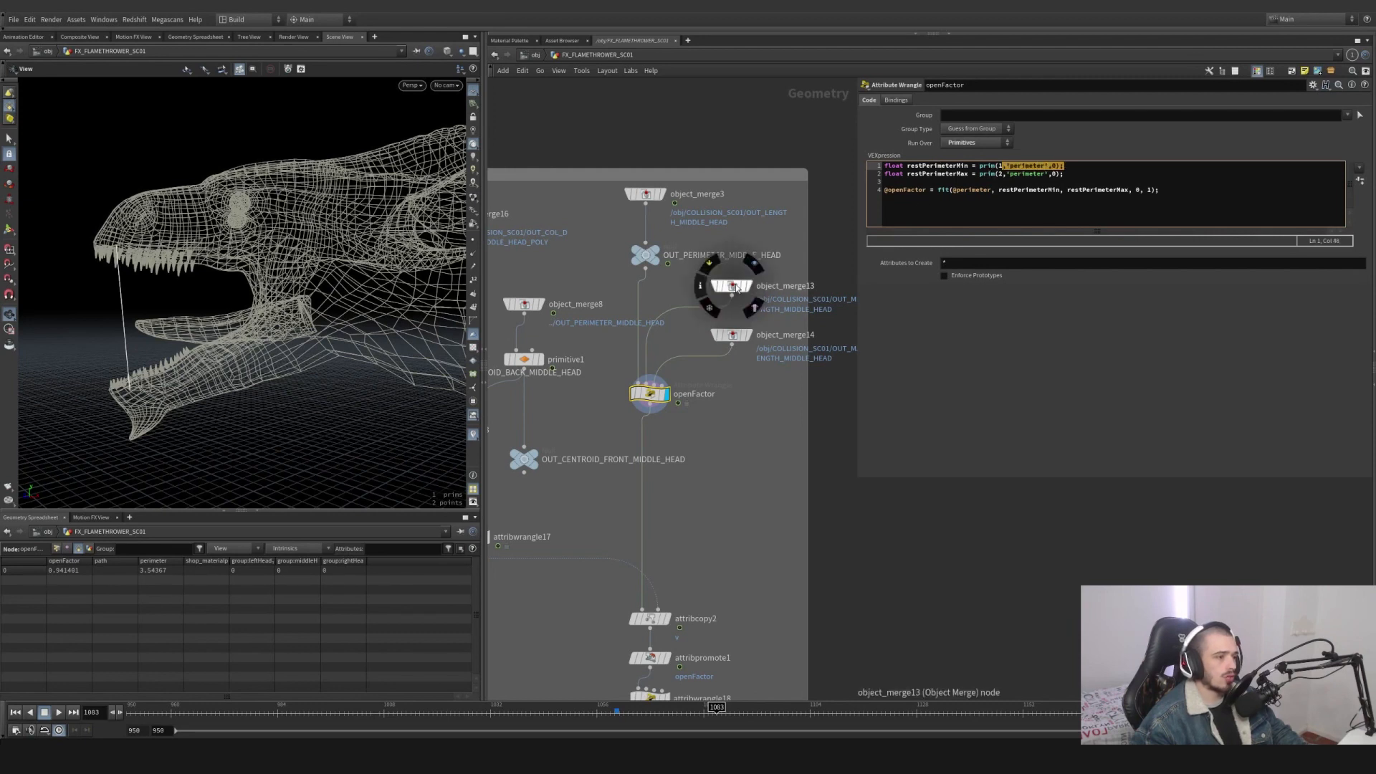
{"action": "left_click", "coordinate": [1047, 166]}
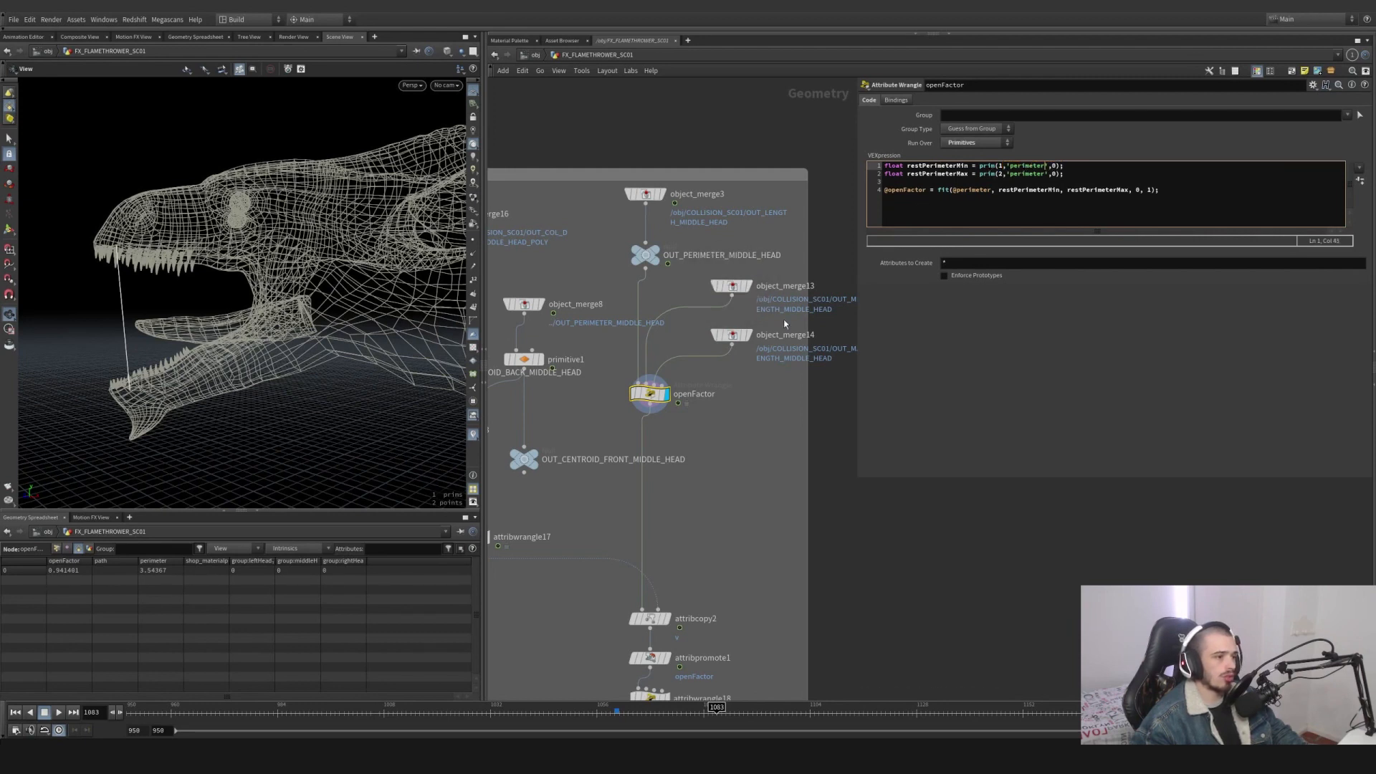
{"action": "mouse_move", "coordinate": [662, 400]}
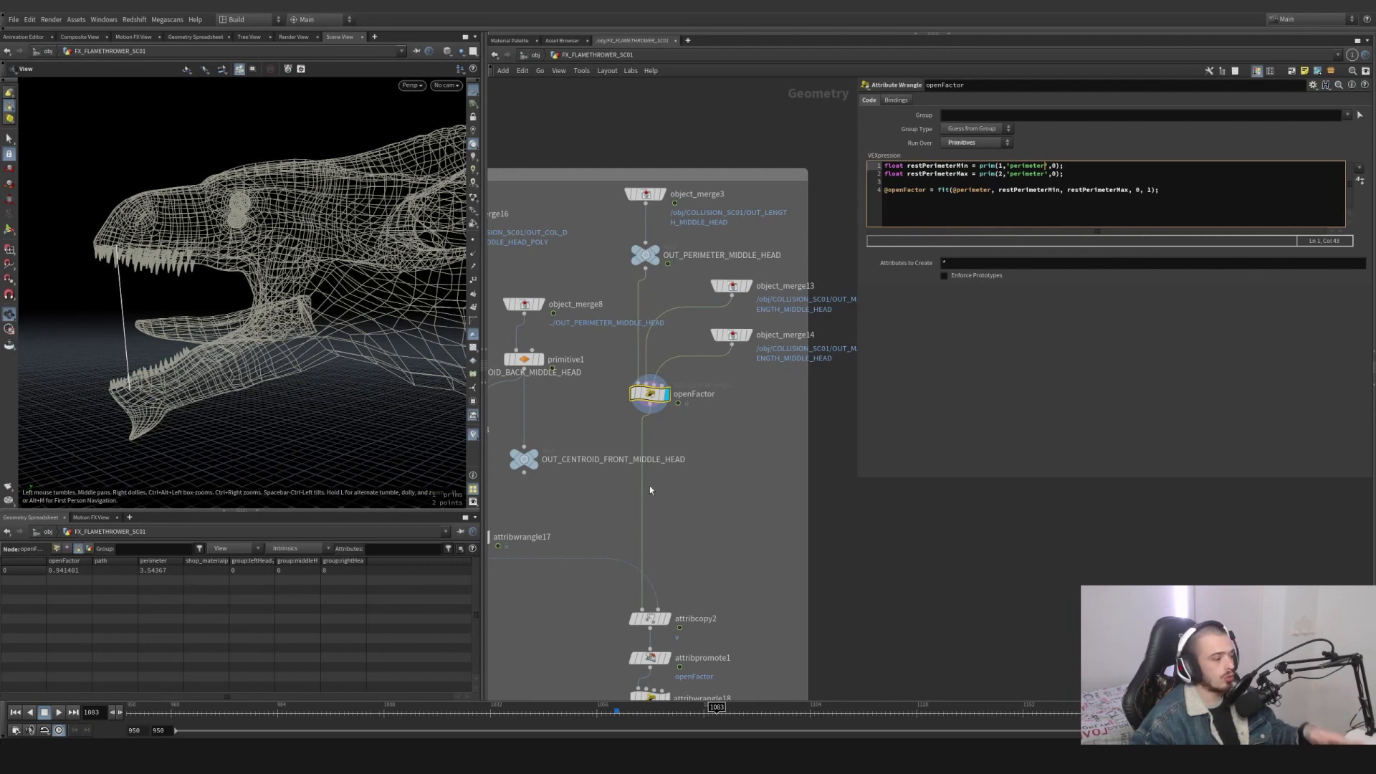
Scrub the timeline to frame 1103 while checking the openFactor attribute against the jaw's movement.
{"action": "left_click", "coordinate": [599, 709]}
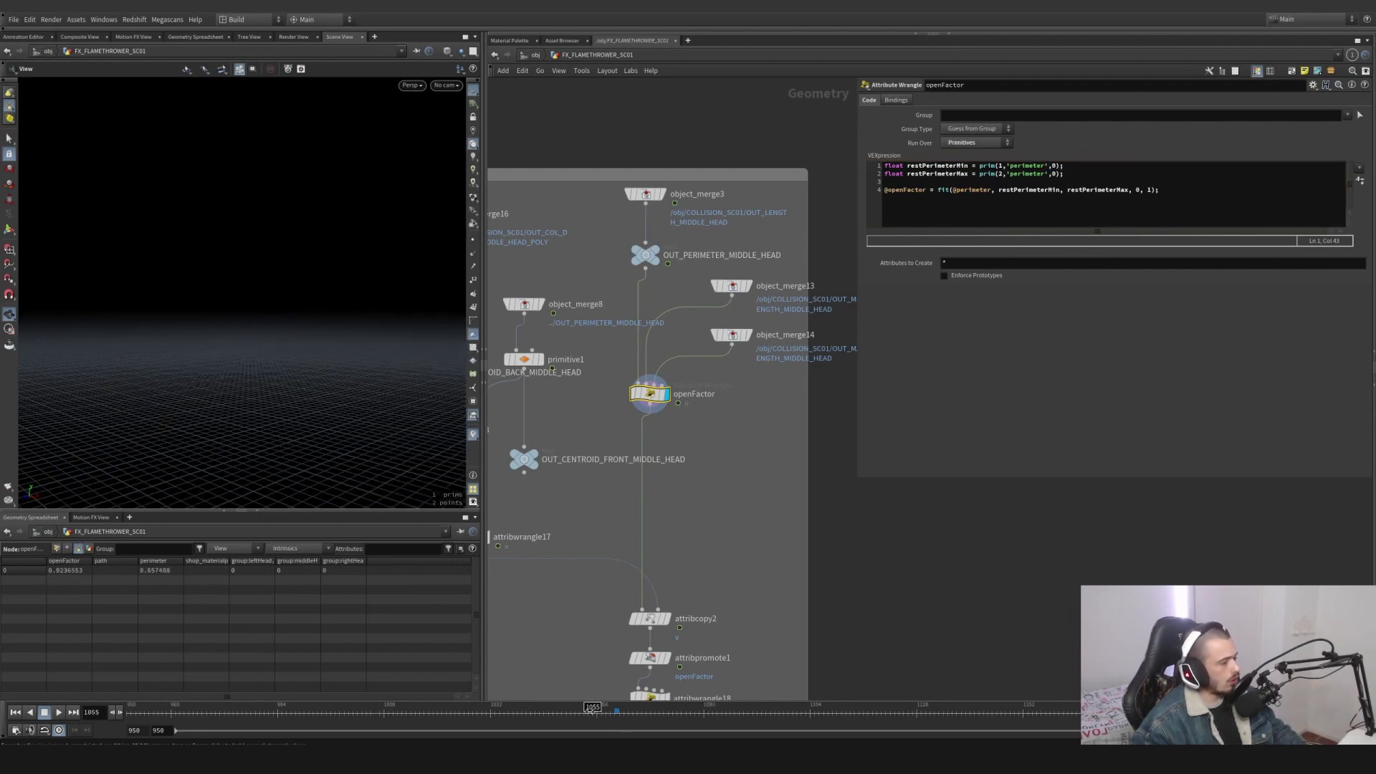
{"action": "left_click_drag", "start_coordinate": [500, 708], "coordinate": [806, 707]}
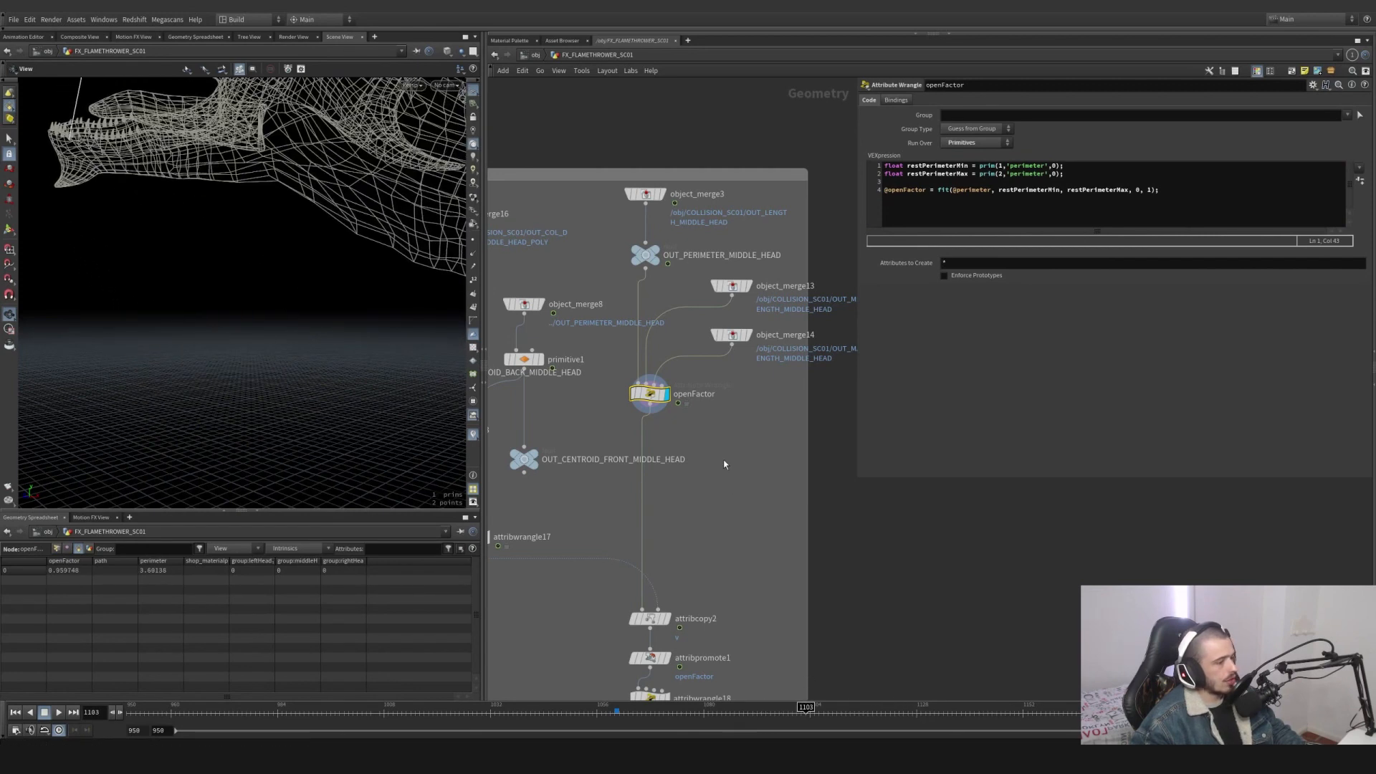
{"action": "left_click", "coordinate": [724, 461]}
Display attribcopy2, examine its copy of v from attribwrangle17, and scrub to frame 1088 to check it.
{"action": "middle_click_drag", "start_coordinate": [695, 605], "coordinate": [766, 509]}
{"action": "left_click", "coordinate": [721, 523]}
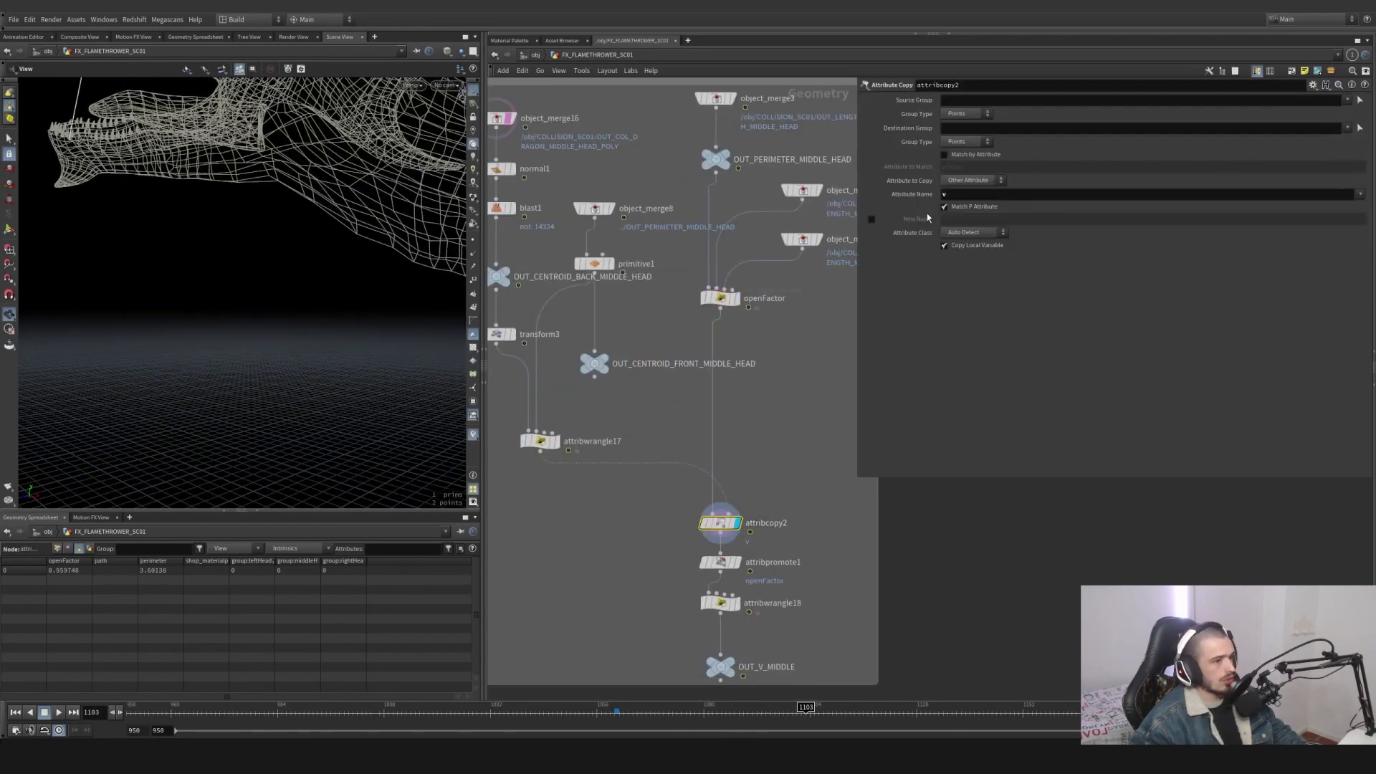
{"action": "middle_click_drag", "start_coordinate": [634, 420], "coordinate": [717, 380]}
{"action": "left_click", "coordinate": [623, 401]}
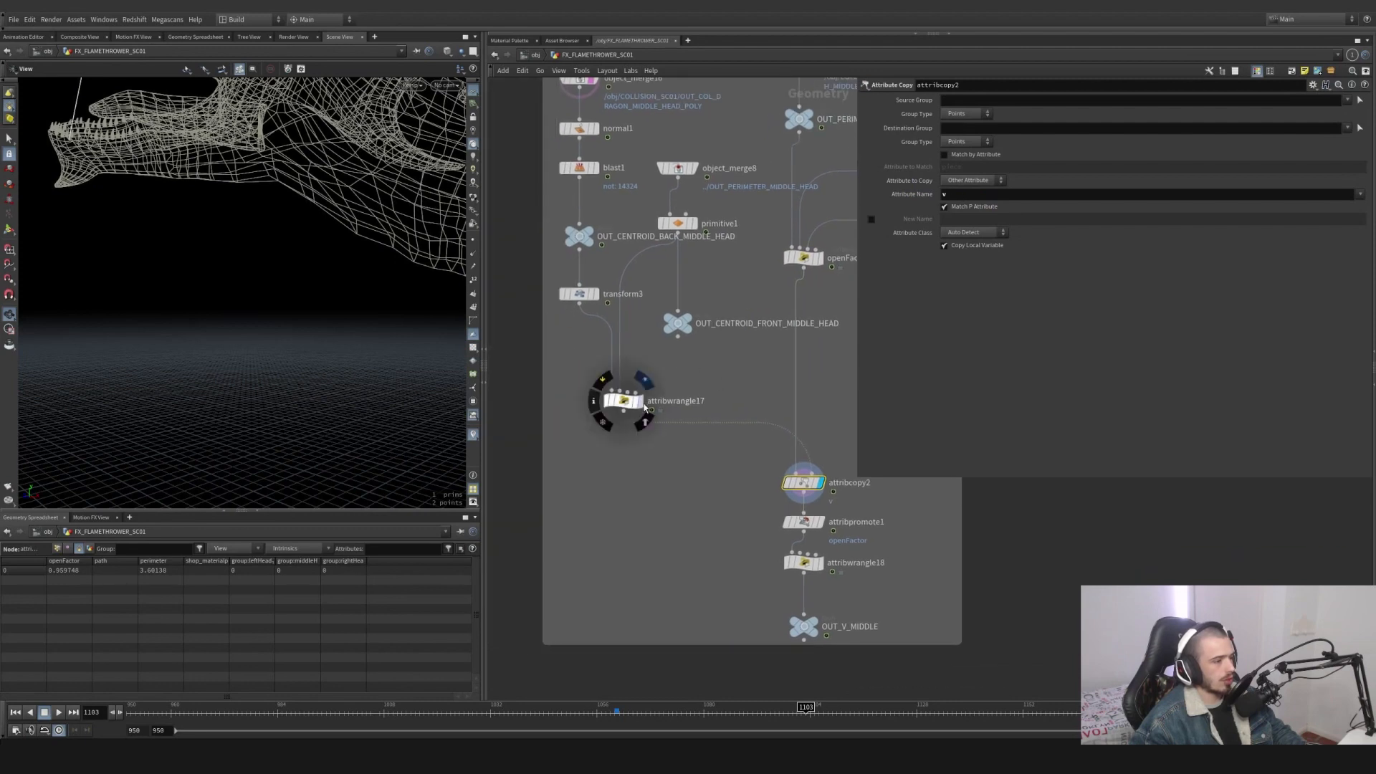
{"action": "left_click", "coordinate": [804, 483]}
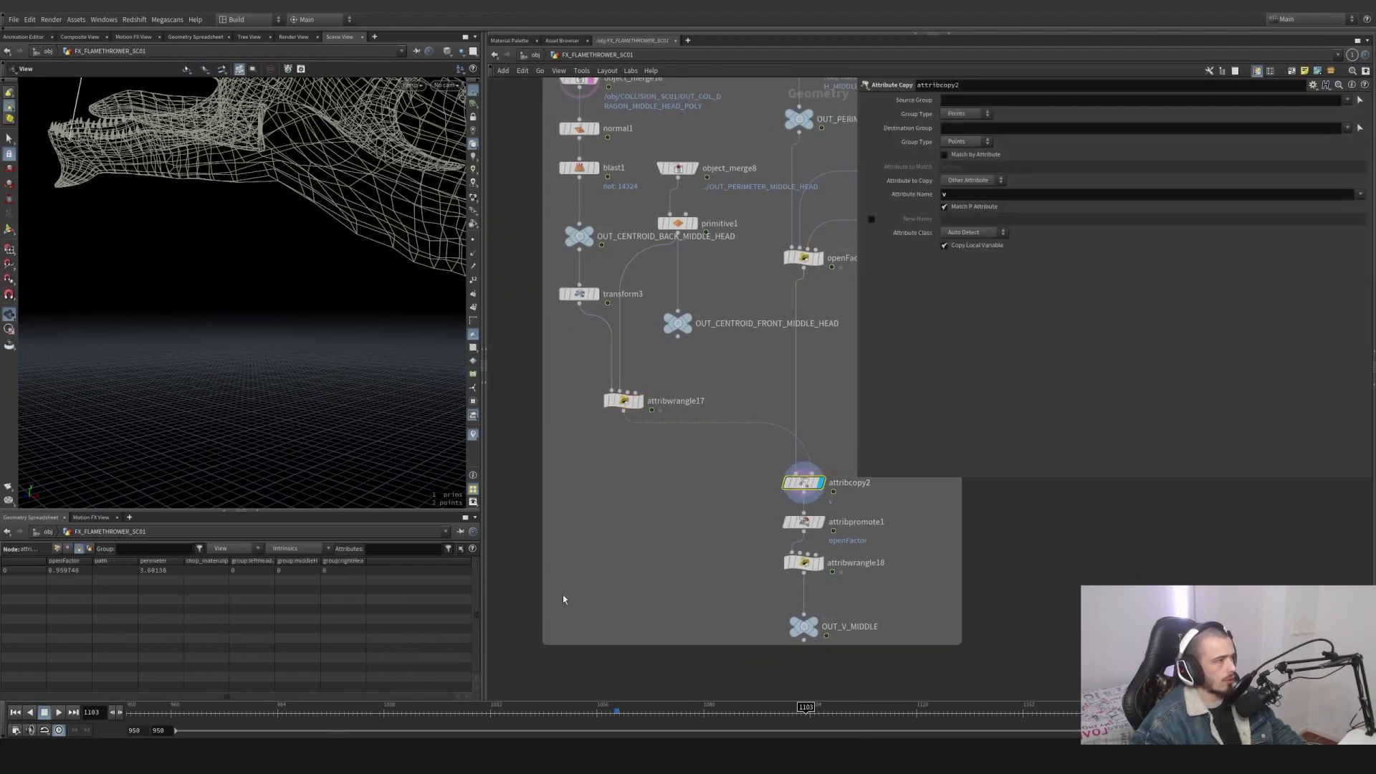
{"action": "left_click_drag", "start_coordinate": [697, 710], "coordinate": [686, 709]}
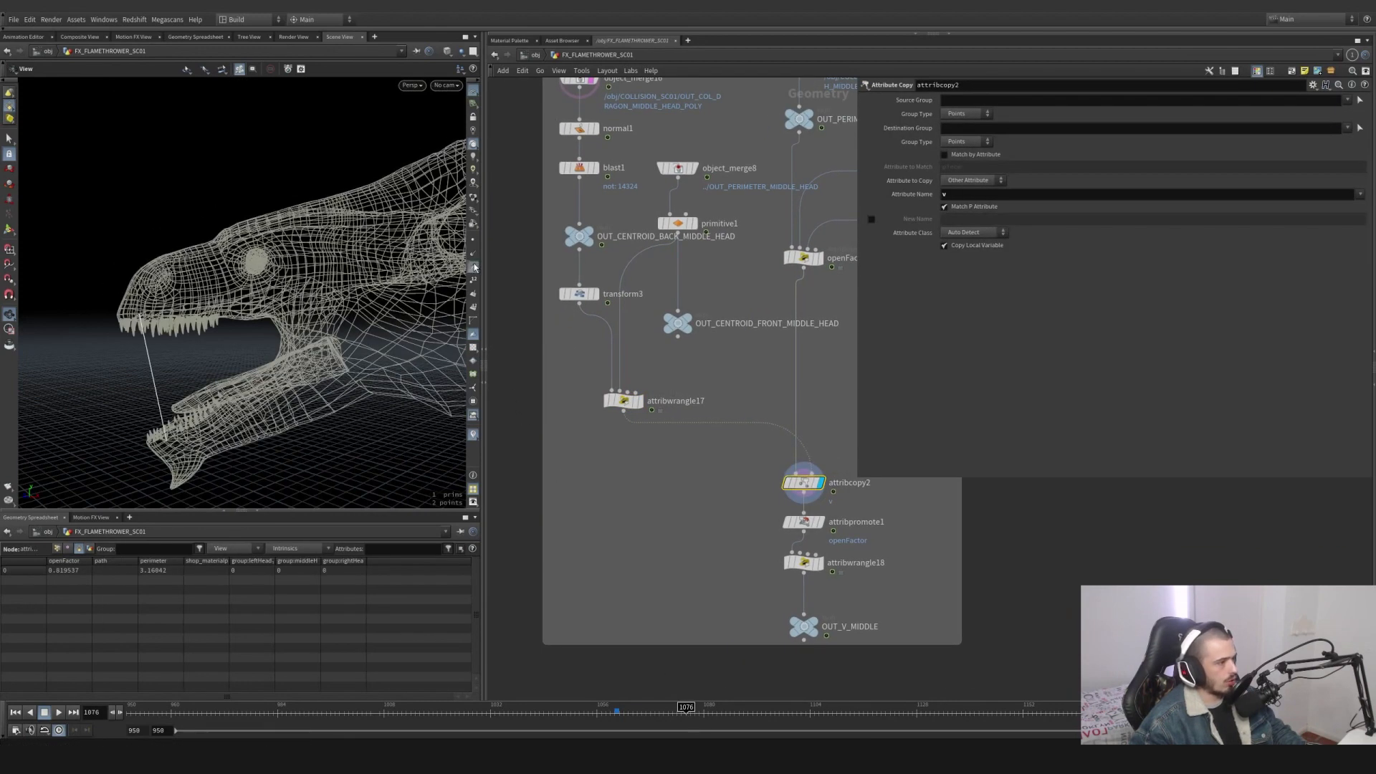
{"action": "mouse_move", "coordinate": [699, 707]}
{"action": "left_mouse_down"}
{"action": "mouse_move", "coordinate": [738, 710]}
{"action": "mouse_move", "coordinate": [649, 709]}
{"action": "mouse_move", "coordinate": [738, 700]}
{"action": "left_mouse_up"}
Inspect attribpromote1's openFactor promotion, then display attribwrangle18 and expand its Factor ramp, selecting ramp point 2.
{"action": "left_click", "coordinate": [818, 522]}
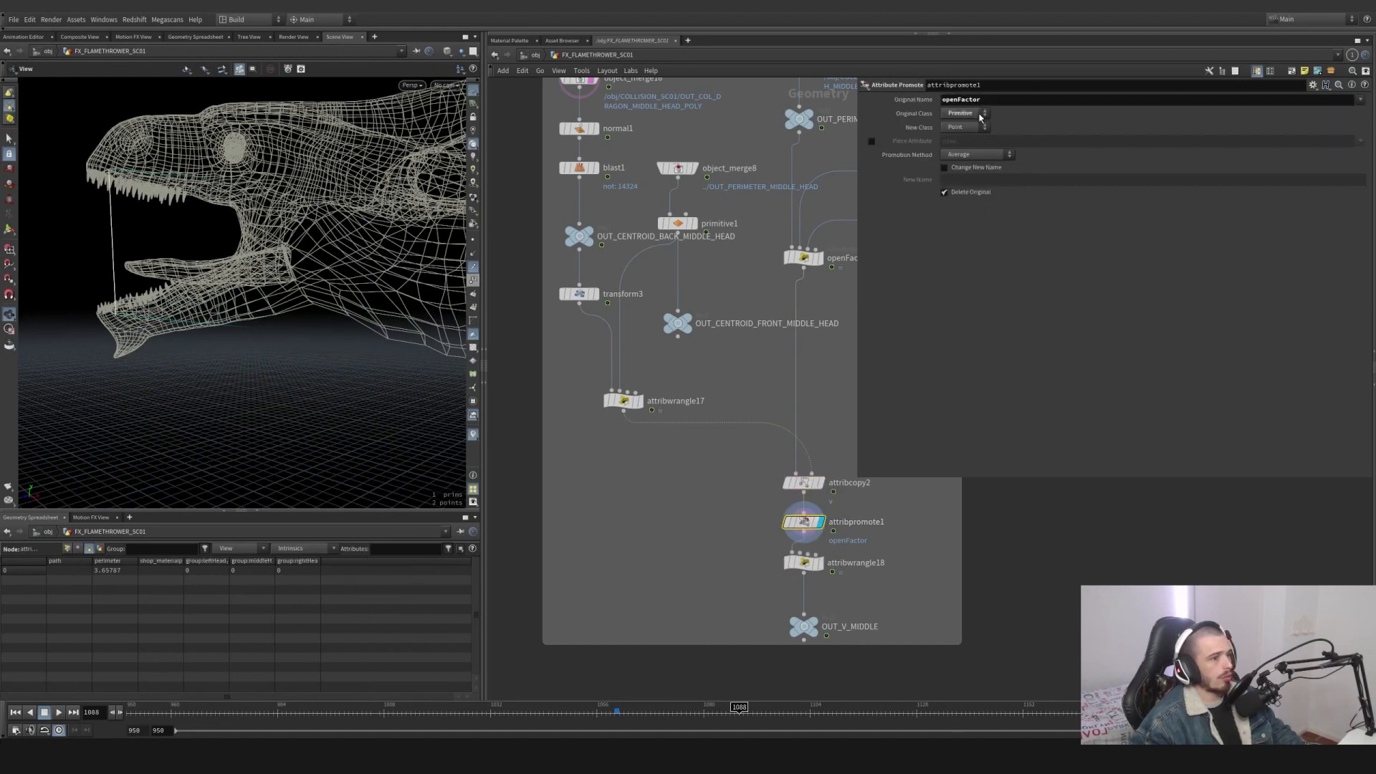
{"action": "middle_click_drag", "start_coordinate": [892, 595], "coordinate": [861, 552]}
{"action": "left_click", "coordinate": [788, 520]}
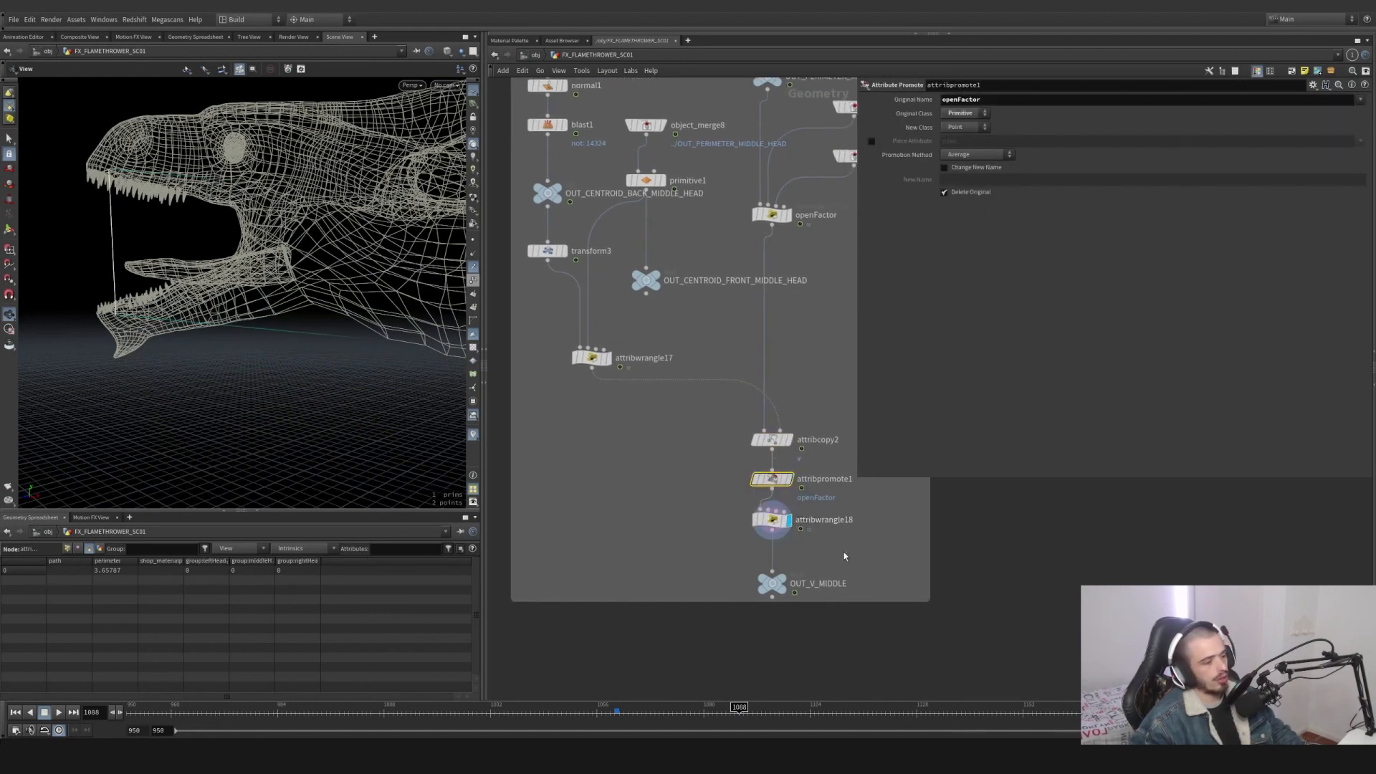
{"action": "middle_click_drag", "start_coordinate": [855, 371], "coordinate": [785, 362]}
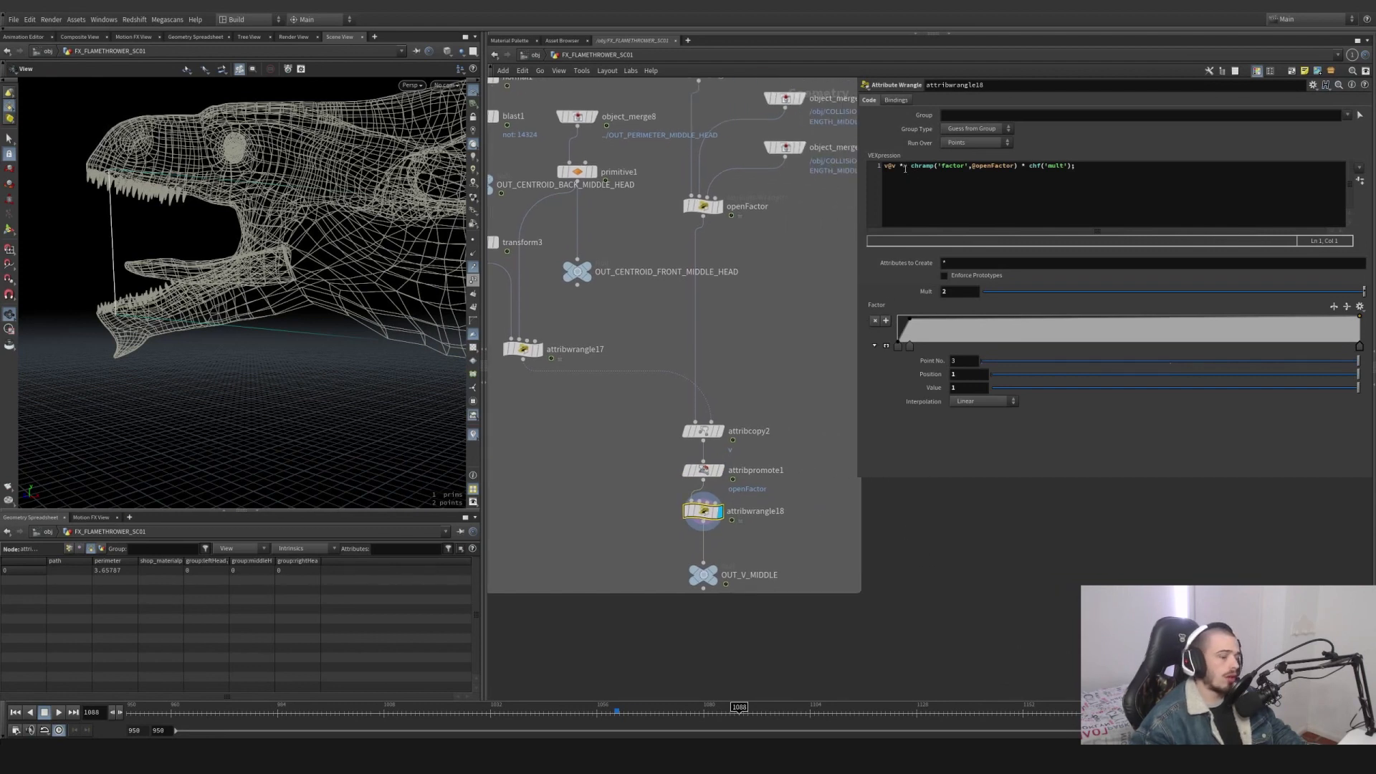
{"action": "left_click", "coordinate": [887, 347]}
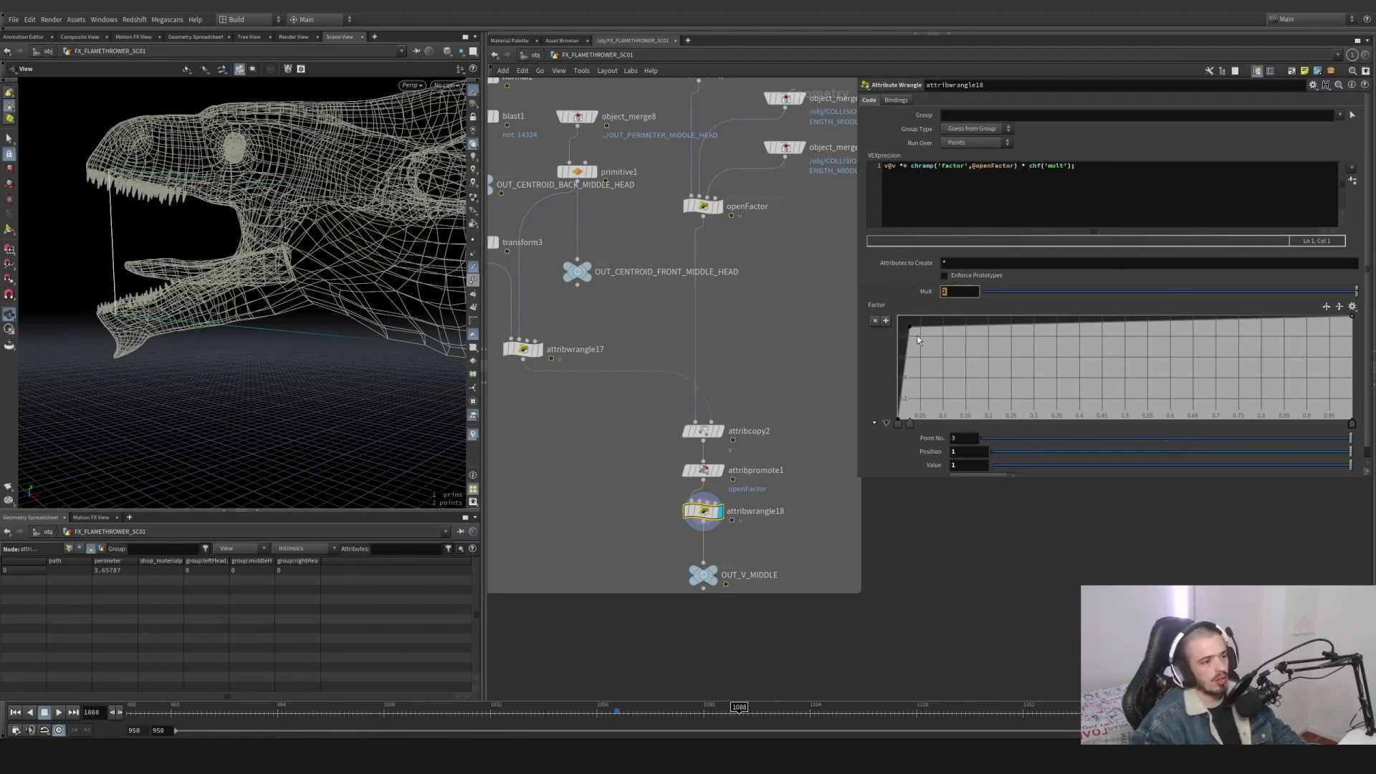
{"action": "mouse_move", "coordinate": [913, 331]}
{"action": "left_mouse_down"}
{"action": "mouse_move", "coordinate": [980, 389]}
{"action": "mouse_move", "coordinate": [1107, 418]}
{"action": "mouse_move", "coordinate": [1248, 418]}
{"action": "mouse_move", "coordinate": [900, 349]}
{"action": "mouse_move", "coordinate": [912, 332]}
{"action": "left_mouse_up"}
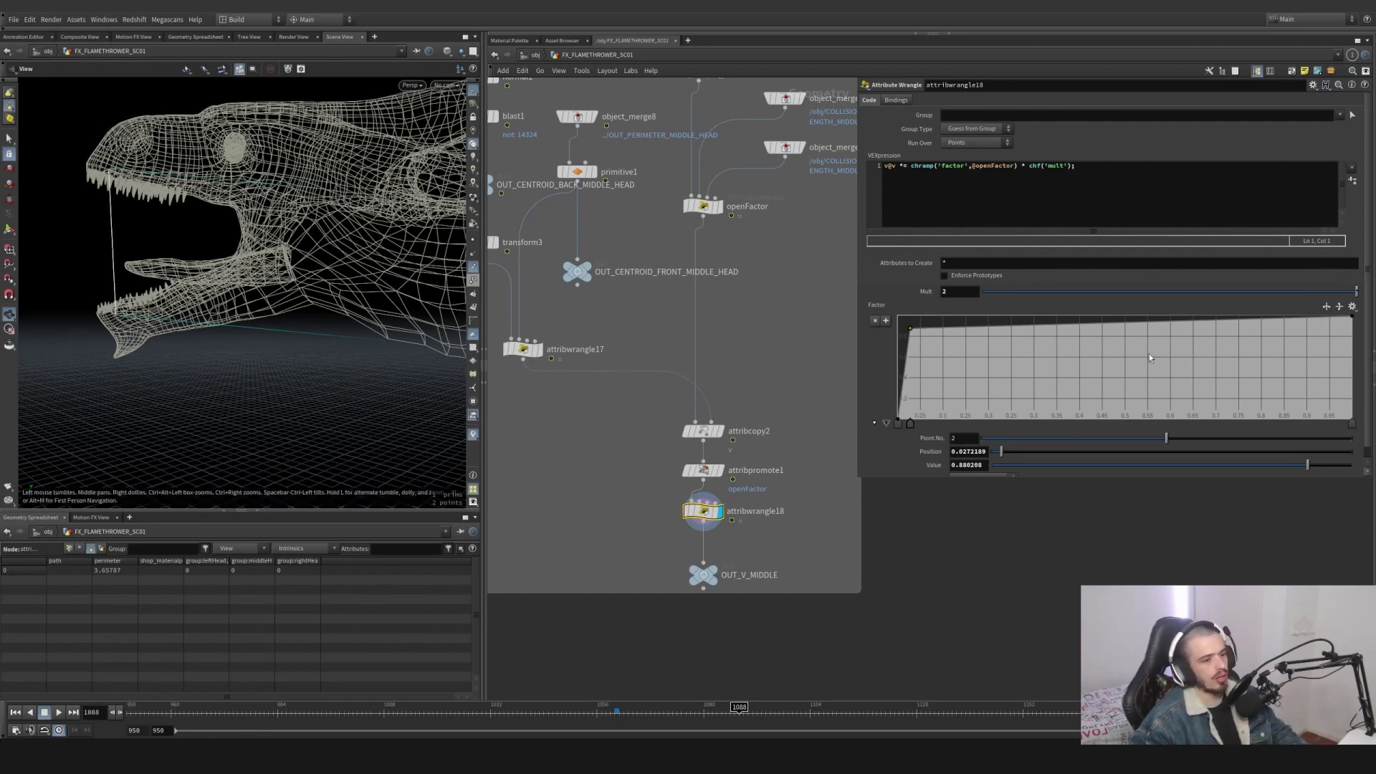
Display the OUT_V_MIDDLE null and scrub the timeline to frame 1075.
{"action": "left_click", "coordinate": [729, 574]}
{"action": "left_click_drag", "start_coordinate": [742, 558], "coordinate": [653, 608]}
{"action": "scroll", "coordinate": [727, 574], "scroll_direction": "down", "scroll_amount": 4}
{"action": "mouse_move", "coordinate": [698, 717]}
{"action": "left_mouse_down"}
{"action": "mouse_move", "coordinate": [602, 699]}
{"action": "mouse_move", "coordinate": [757, 687]}
{"action": "mouse_move", "coordinate": [643, 672]}
{"action": "mouse_move", "coordinate": [681, 670]}
{"action": "left_mouse_up"}
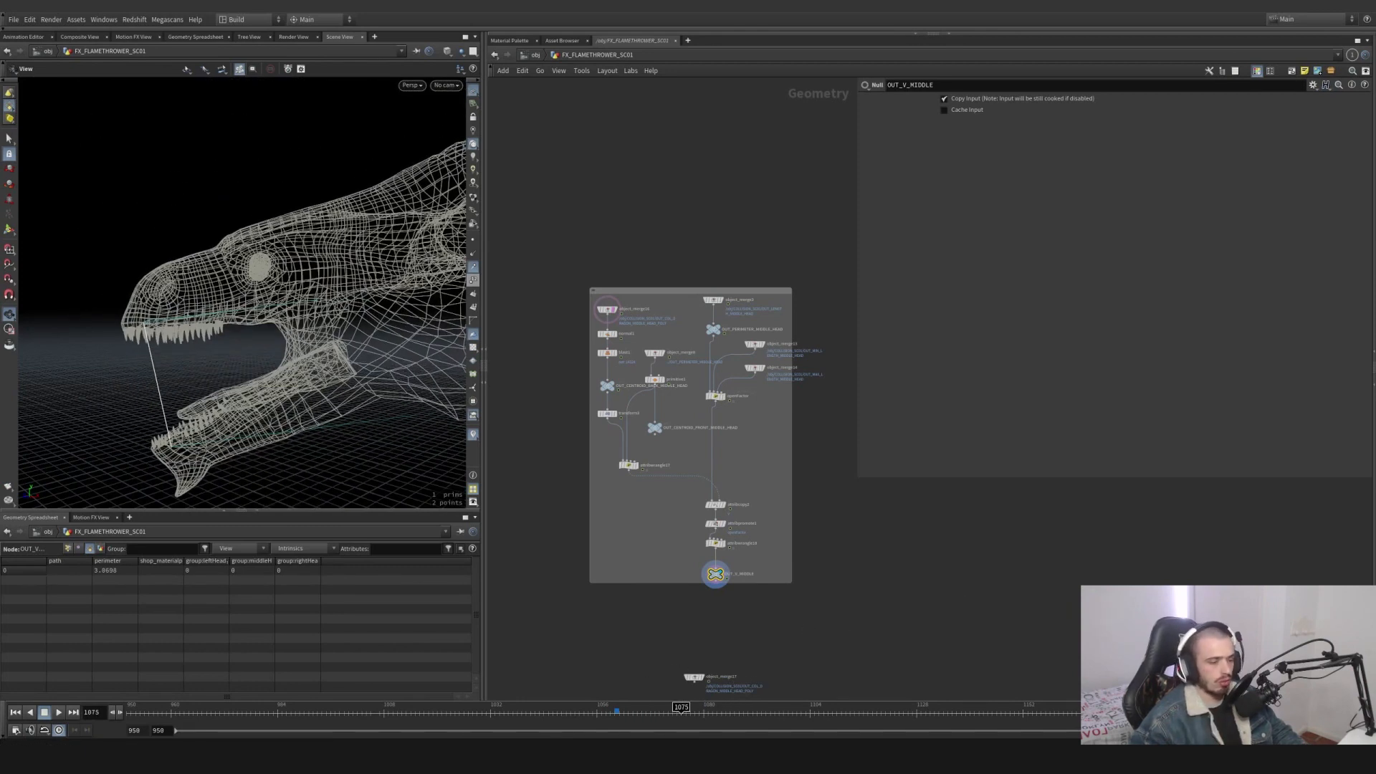
Go to the next network section and template object_merge17 to show the dragon's middle head as reference.
{"action": "middle_click_drag", "start_coordinate": [849, 550], "coordinate": [784, 298]}
{"action": "middle_click_drag", "start_coordinate": [759, 380], "coordinate": [801, 278]}
{"action": "scroll", "coordinate": [669, 390], "scroll_direction": "up", "scroll_amount": 5}
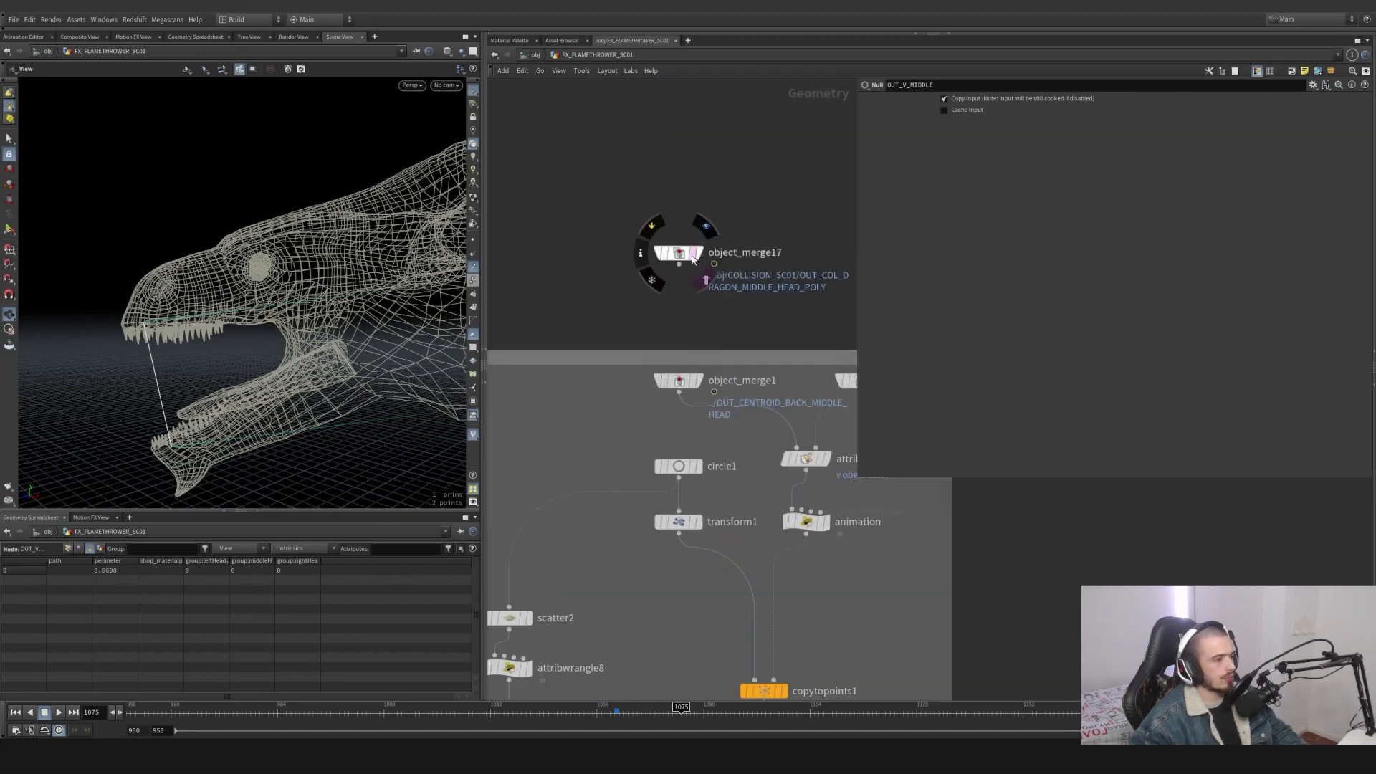
{"action": "left_click", "coordinate": [685, 254]}
Display object_merge1's back centroid, followed by object_merge4's OUT_V_MIDDLE geometry, checking each node's source object.
{"action": "scroll", "coordinate": [695, 287], "scroll_direction": "down", "scroll_amount": 4}
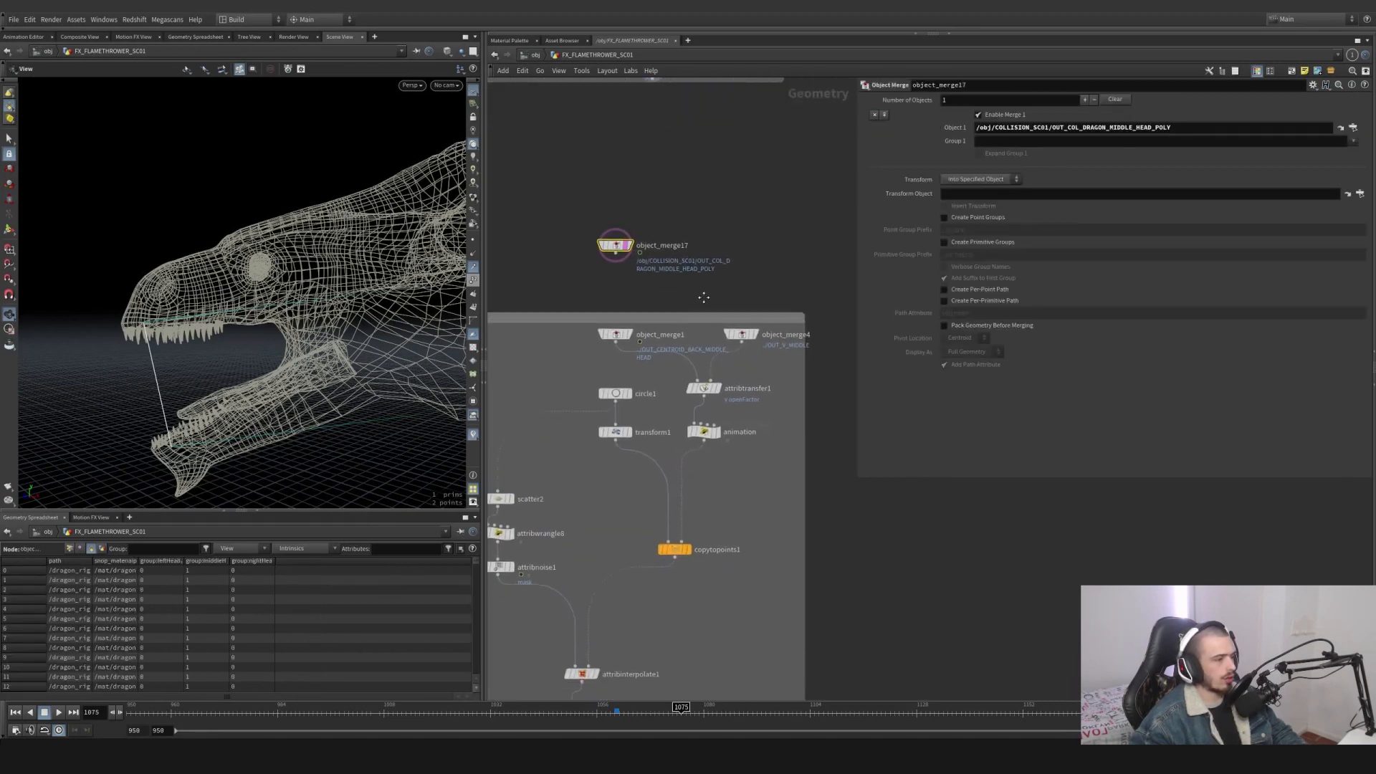
{"action": "scroll", "coordinate": [623, 337], "scroll_direction": "up", "scroll_amount": 4}
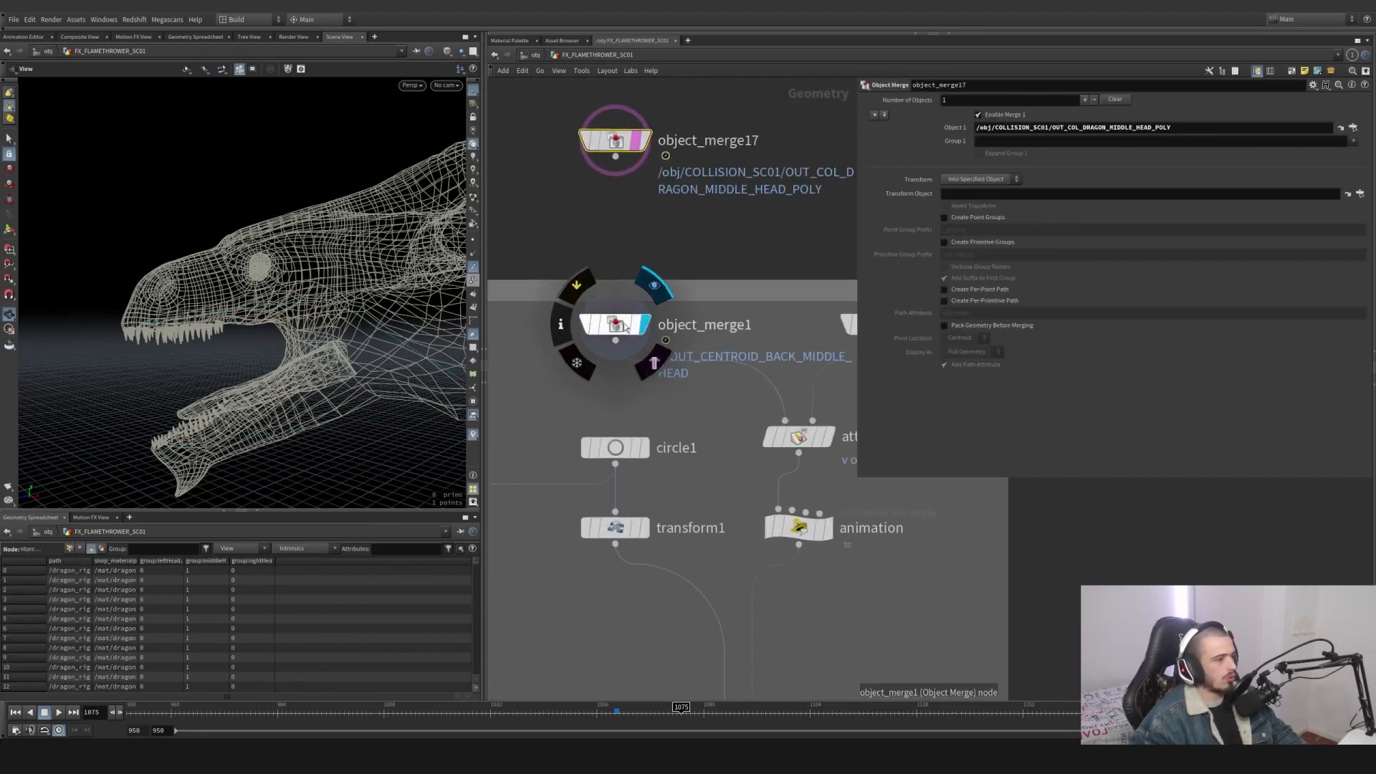
{"action": "left_click", "coordinate": [640, 328]}
{"action": "scroll", "coordinate": [539, 365], "scroll_direction": "down", "scroll_amount": 3}
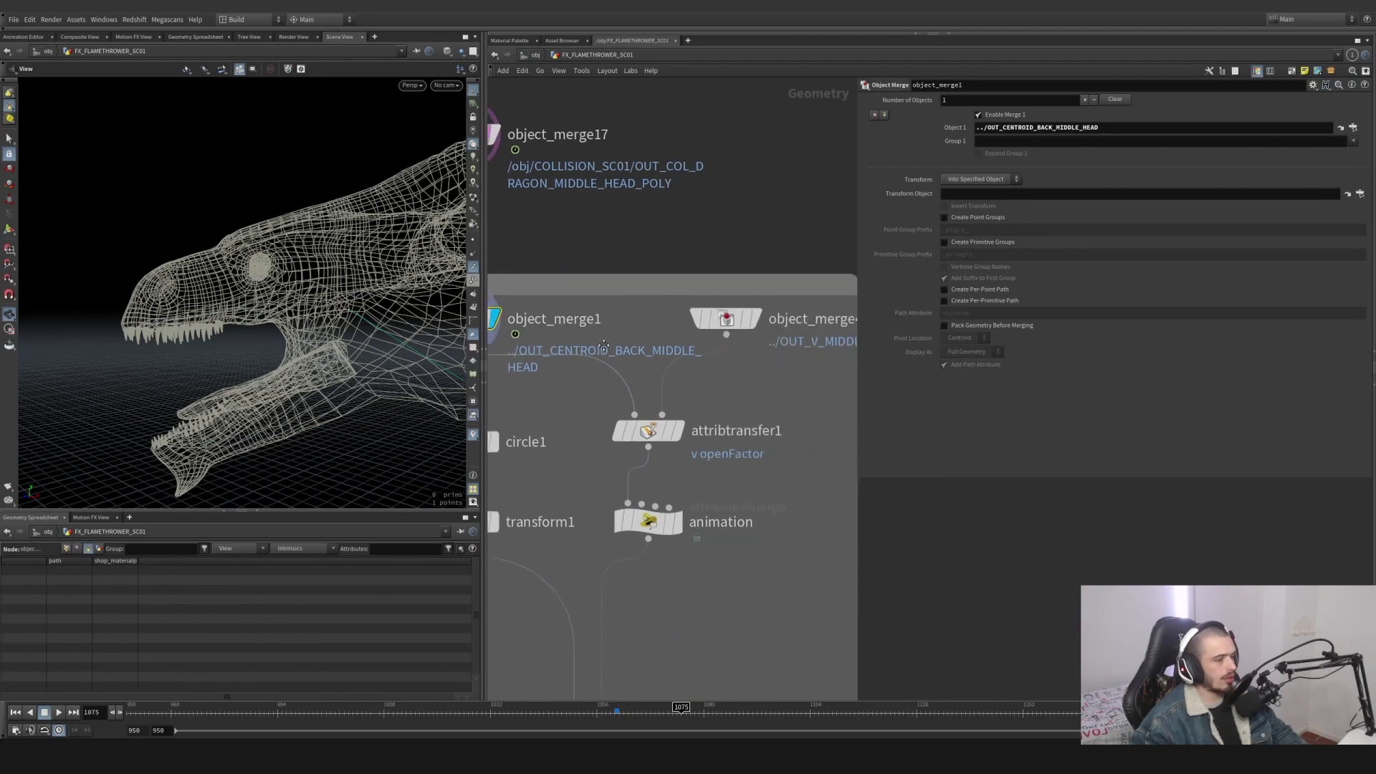
{"action": "scroll", "coordinate": [737, 326], "scroll_direction": "up", "scroll_amount": 3}
{"action": "left_click", "coordinate": [735, 319]}
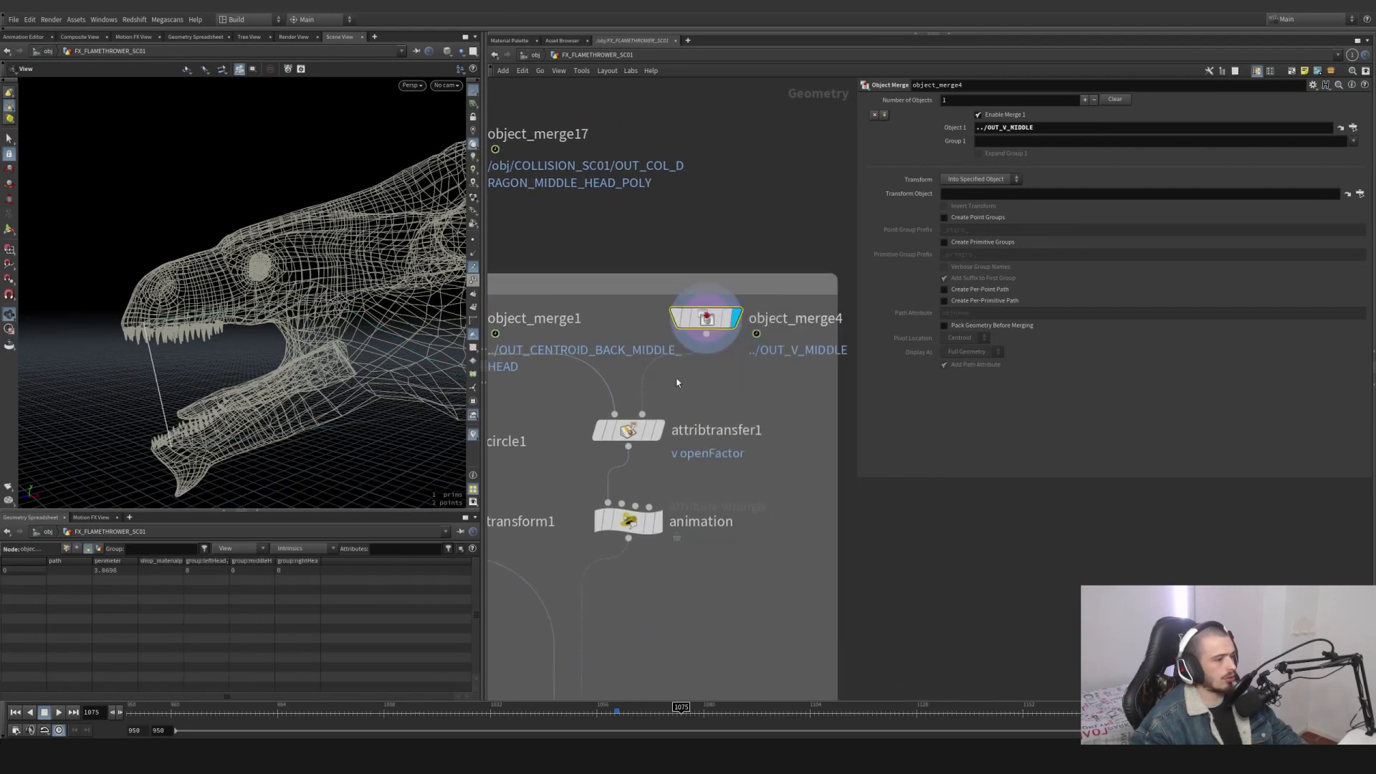
Display attribtransfer1, inspect its transfer of v and openFactor onto the centroid, and turn off object_merge17's template.
{"action": "left_click", "coordinate": [657, 430]}
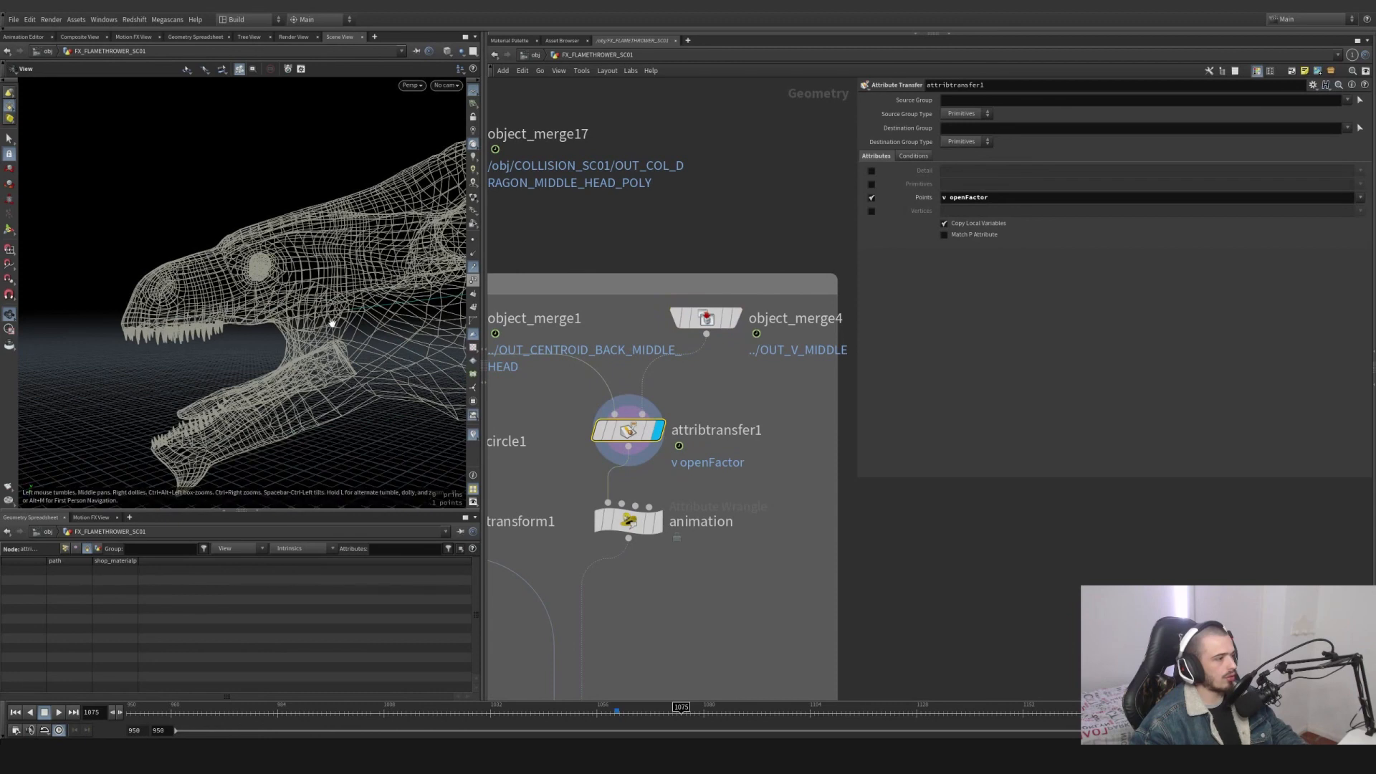
{"action": "left_click_drag", "start_coordinate": [332, 316], "coordinate": [324, 311]}
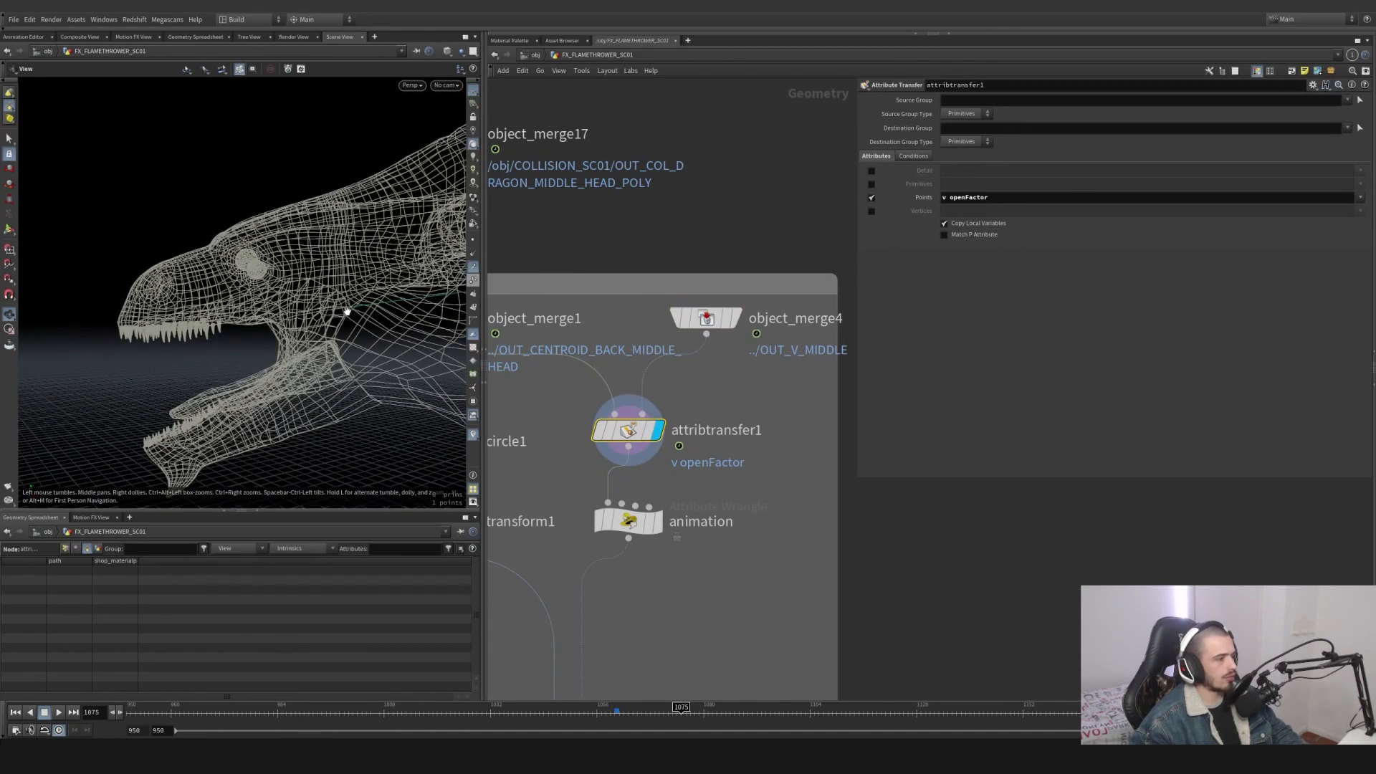
{"action": "middle_click_drag", "start_coordinate": [569, 339], "coordinate": [642, 357]}
{"action": "scroll", "coordinate": [799, 501], "scroll_direction": "down", "scroll_amount": 1}
{"action": "left_click", "coordinate": [583, 206]}
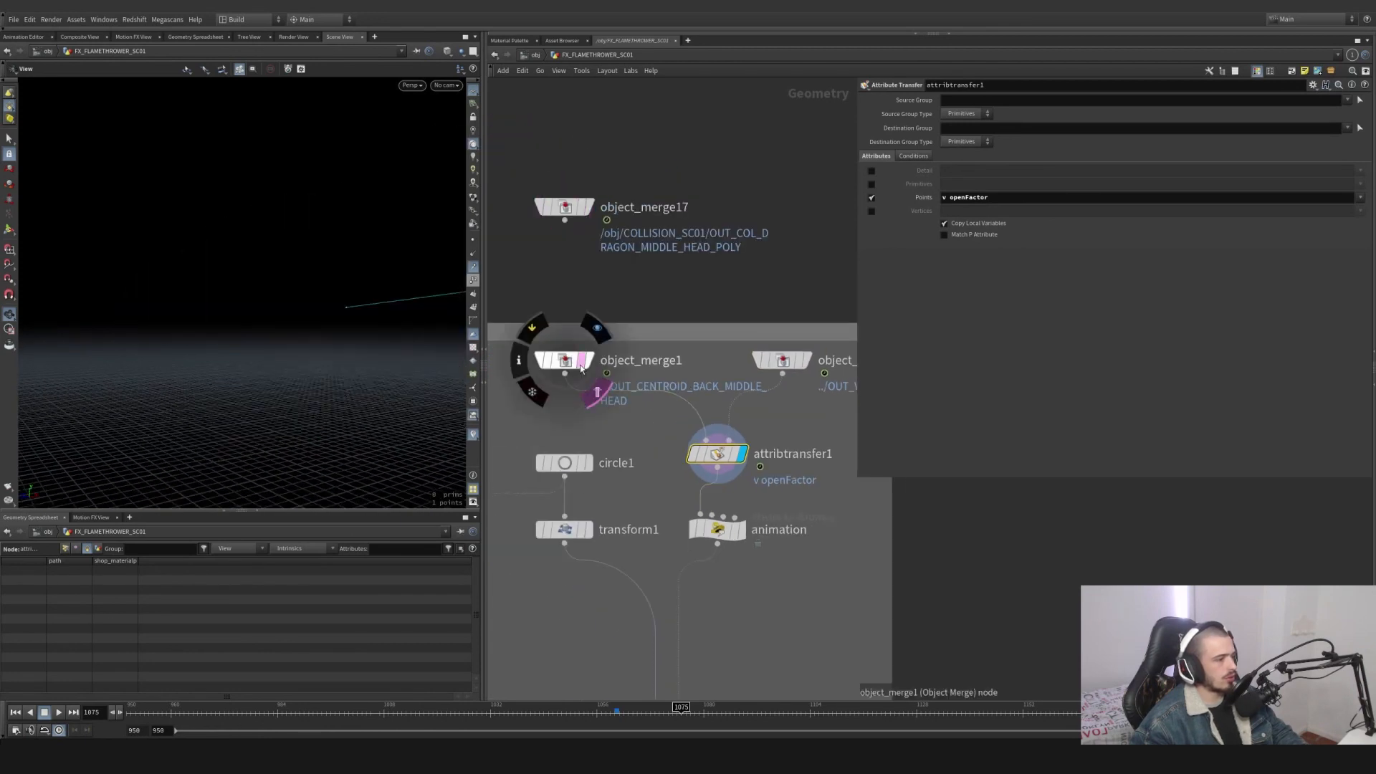
Template object_merge4's velocity geometry as a reference while attribtransfer1 stays displayed.
{"action": "left_click", "coordinate": [814, 392]}
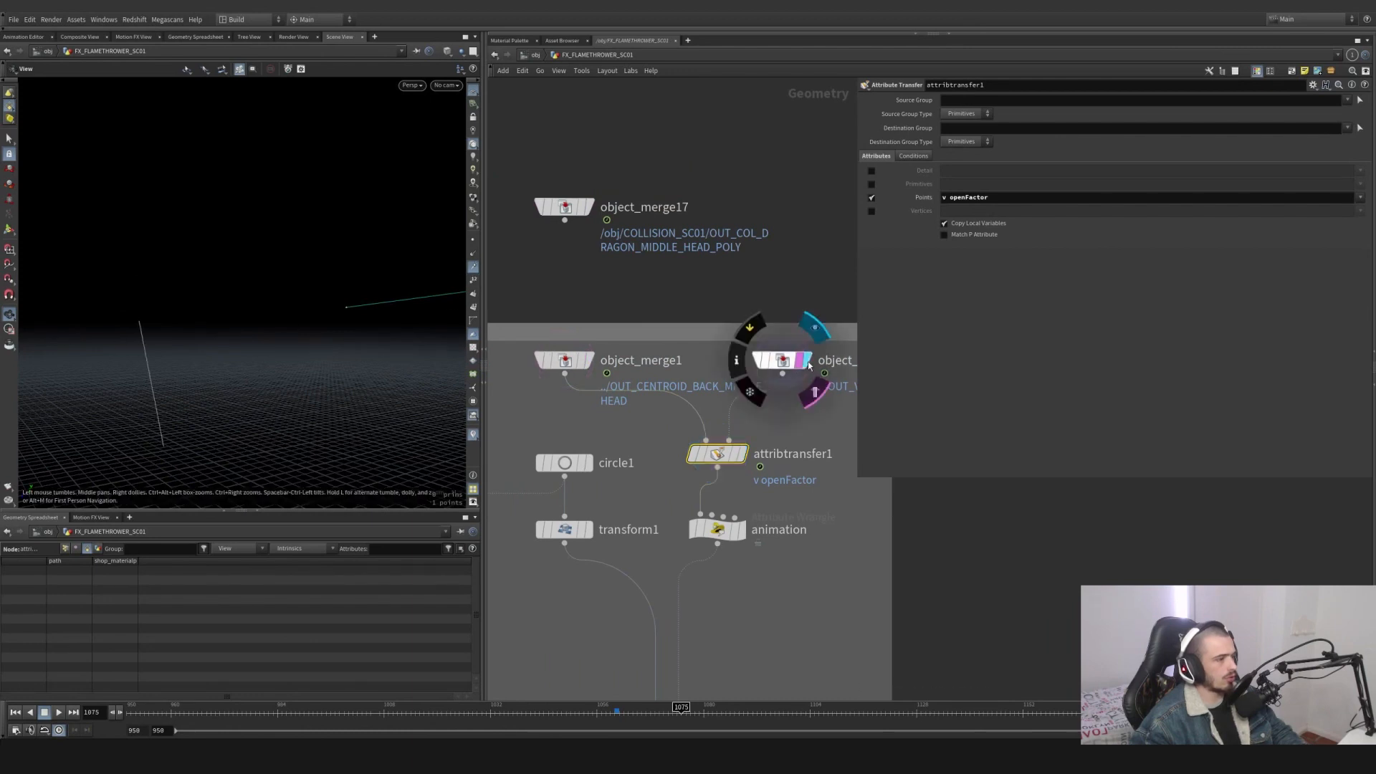
{"action": "scroll", "coordinate": [795, 488], "scroll_direction": "down", "scroll_amount": 3}
{"action": "middle_click_drag", "start_coordinate": [770, 487], "coordinate": [785, 457]}
{"action": "scroll", "coordinate": [784, 458], "scroll_direction": "up", "scroll_amount": 2}
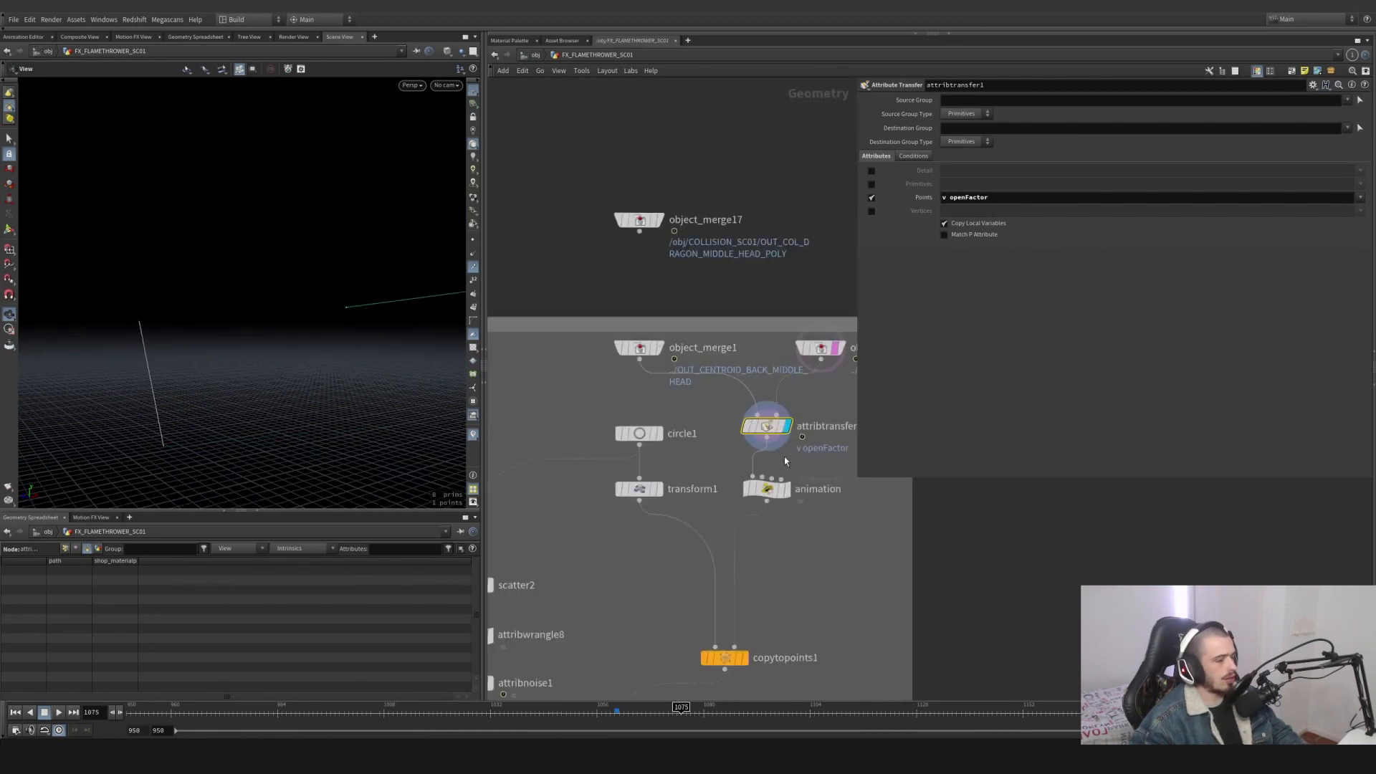
Display the animation wrangle and examine its pscale expression, the activation ramp driven by openFactor, and the mult parameter.
{"action": "left_click", "coordinate": [786, 489]}
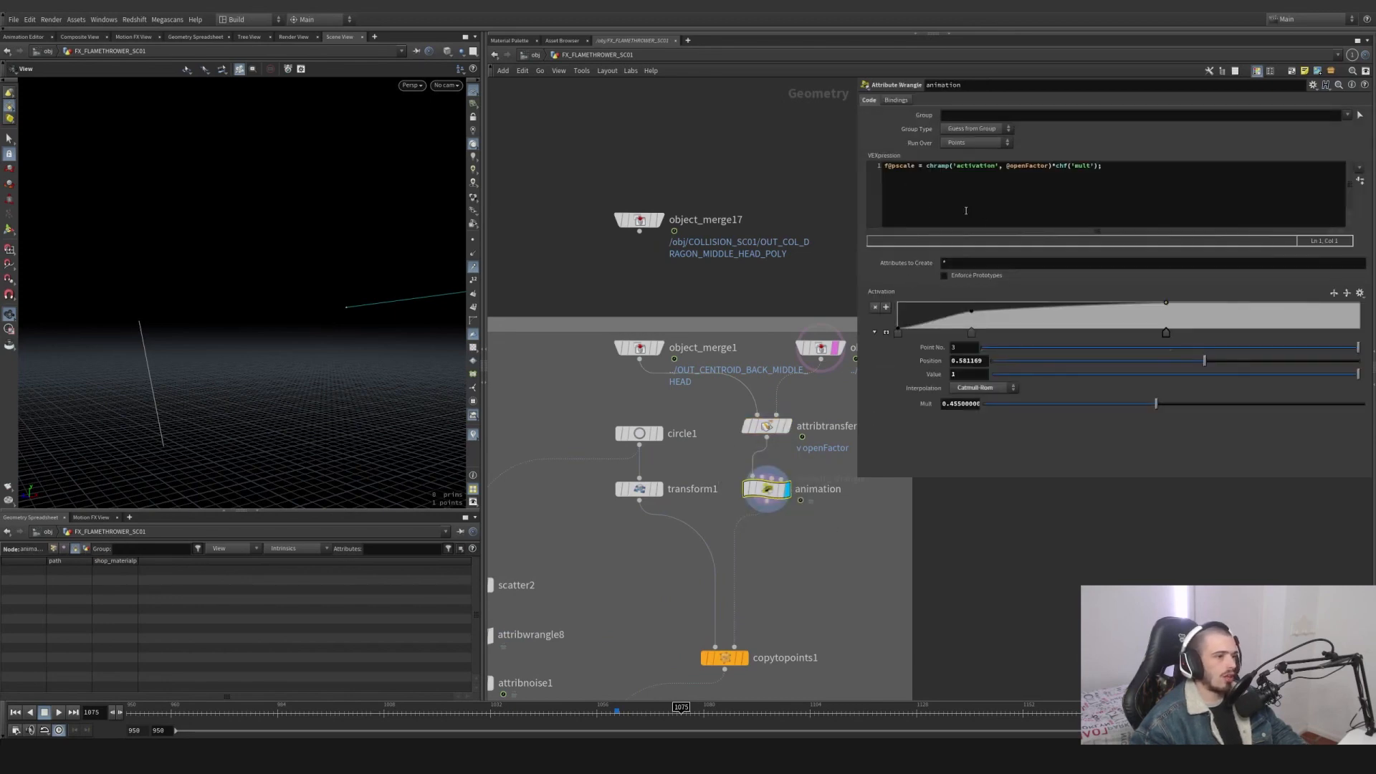
{"action": "left_click", "coordinate": [929, 166]}
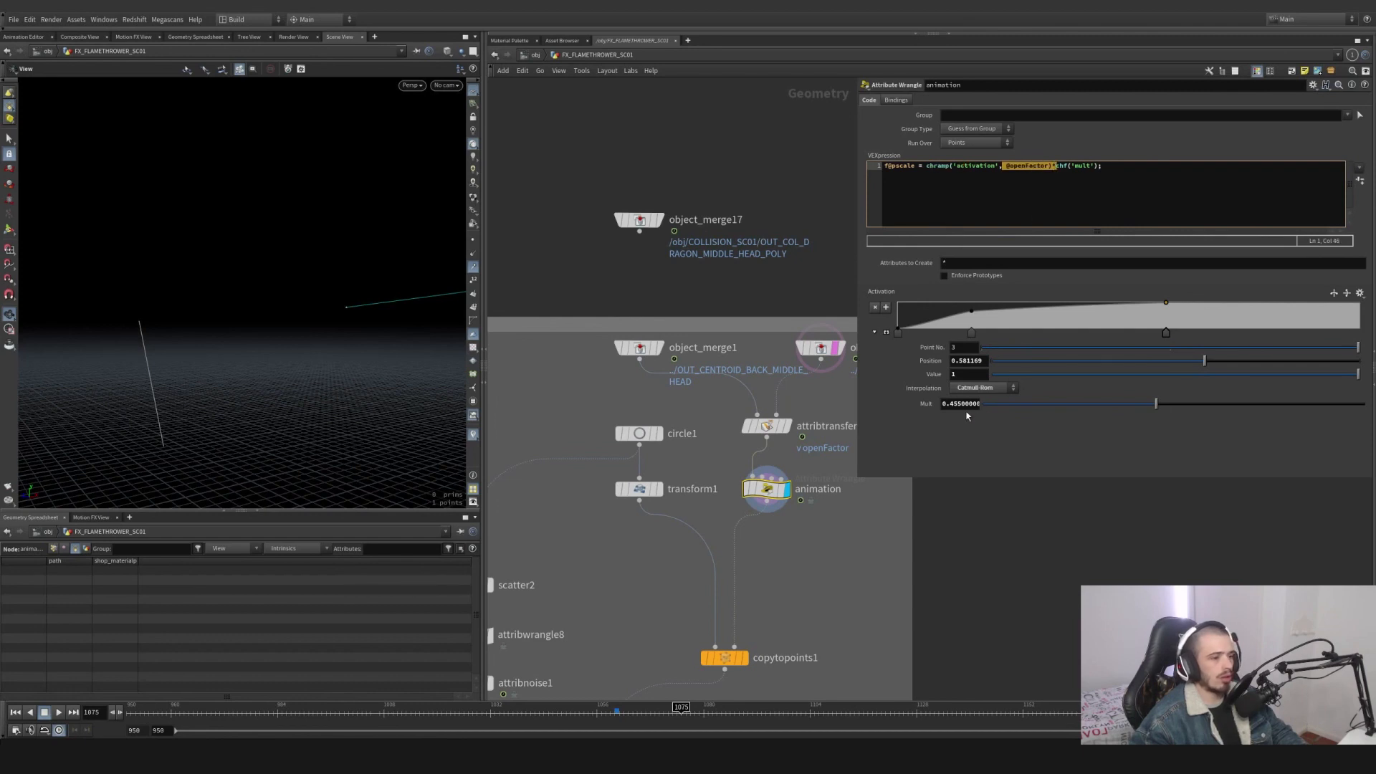
{"action": "middle_click_drag", "start_coordinate": [793, 529], "coordinate": [777, 472]}
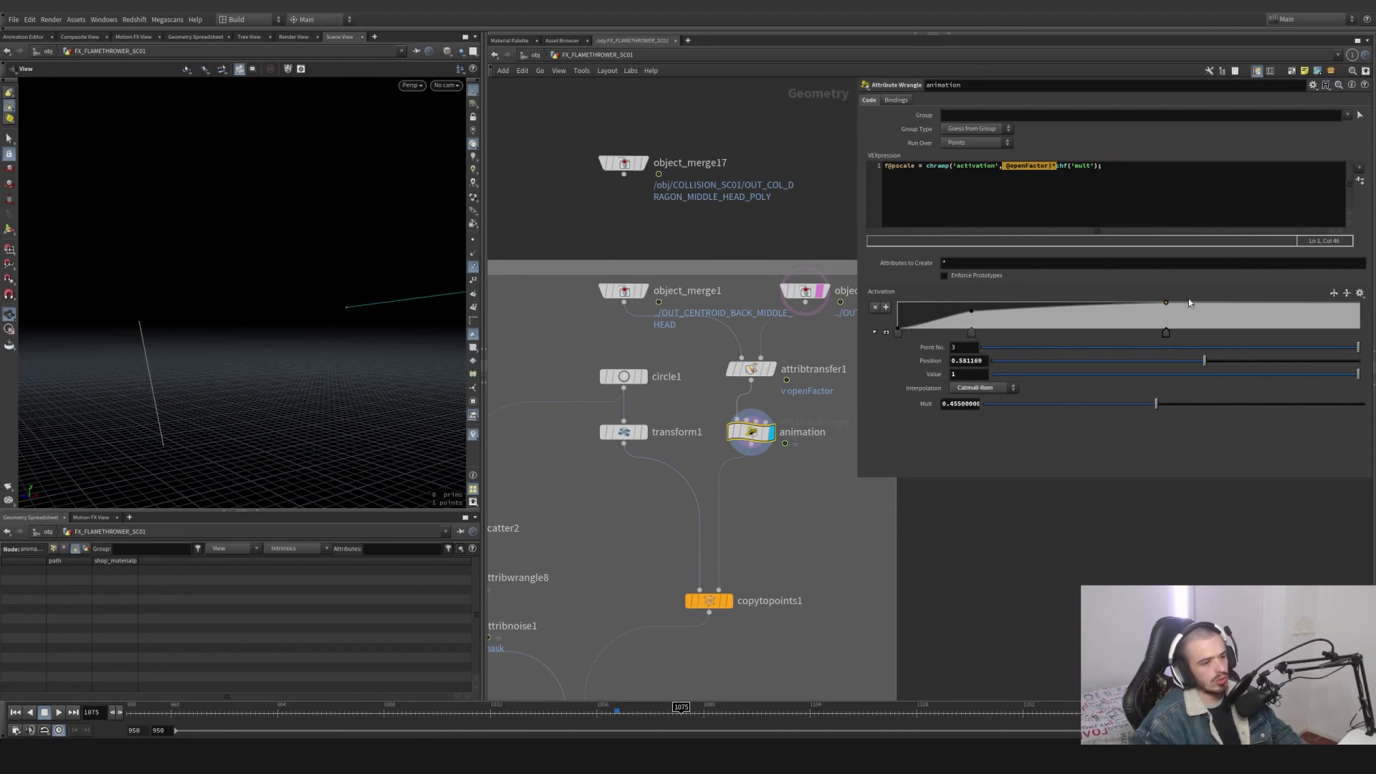
{"action": "middle_click_drag", "start_coordinate": [785, 517], "coordinate": [818, 465]}
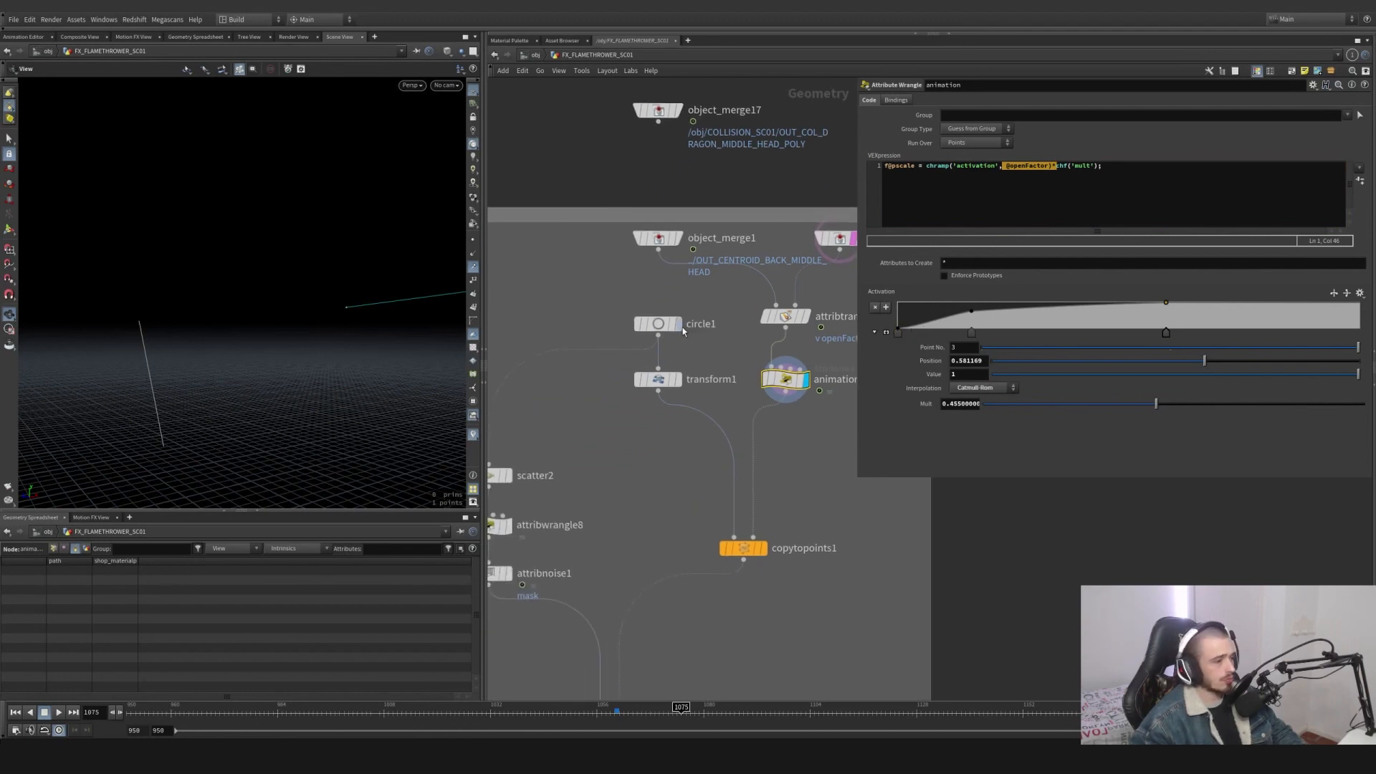
Display circle1, transform1 and copytopoints1 in turn, checking the circle's divisions, its translation and the copy's target attributes.
{"action": "left_click", "coordinate": [658, 324]}
{"action": "key", "text": "g"}
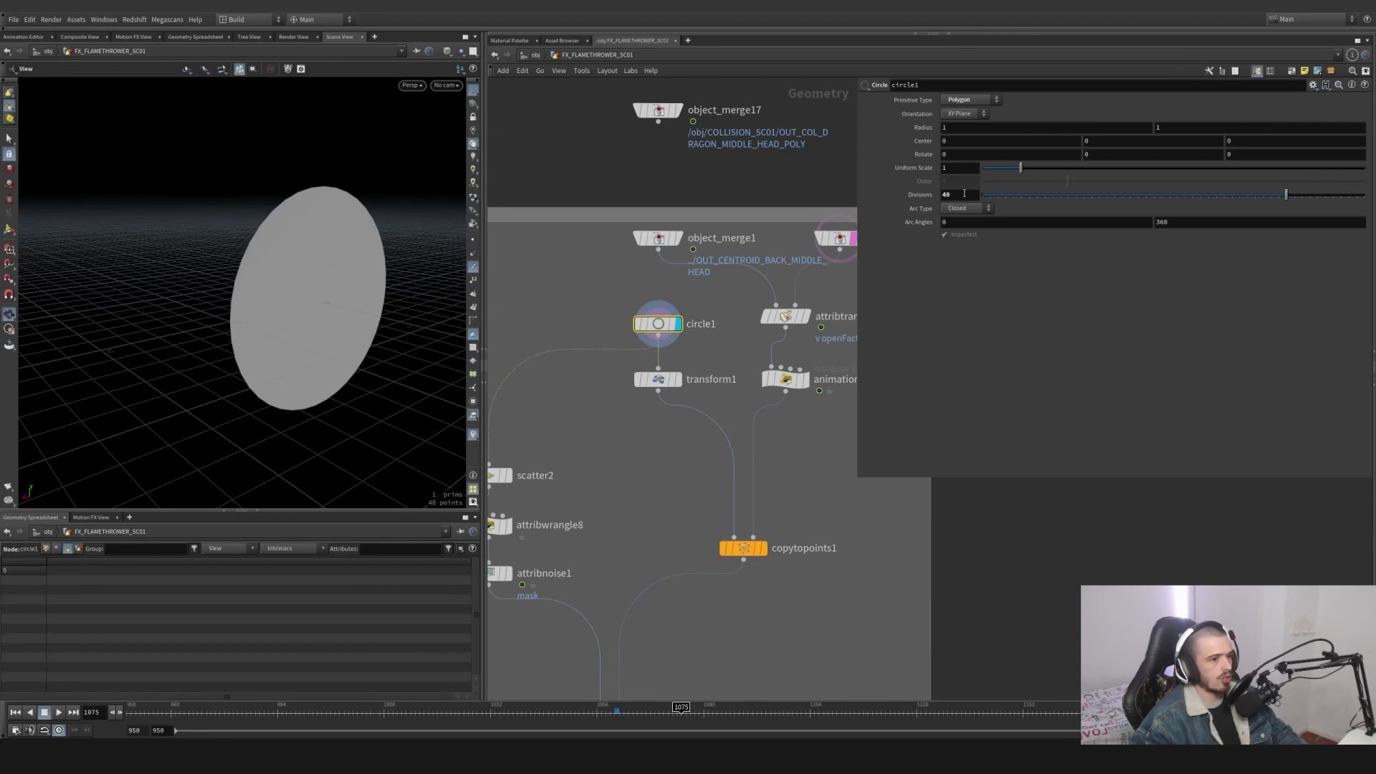
{"action": "left_click", "coordinate": [678, 379]}
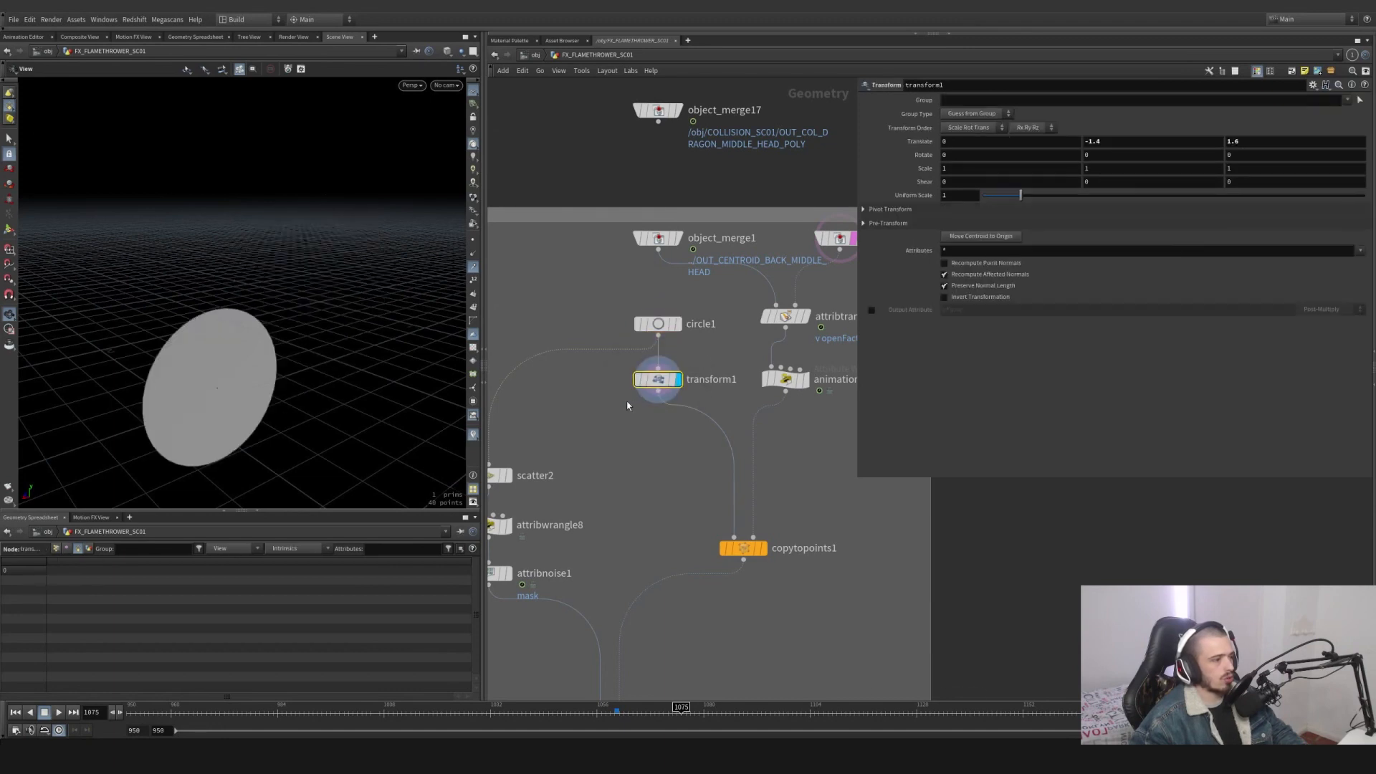
{"action": "left_click", "coordinate": [763, 548]}
{"action": "left_click", "coordinate": [744, 548]}
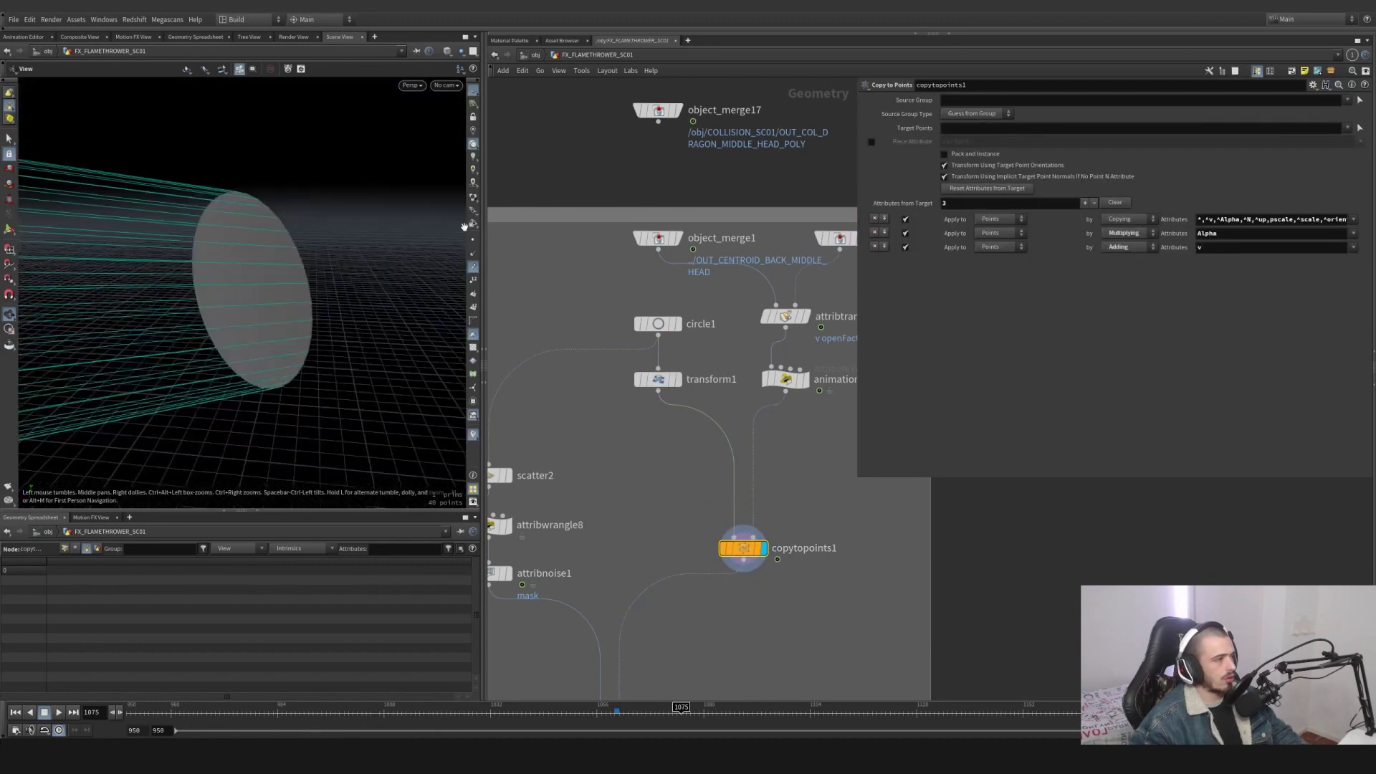
Template object_merge17 and inspect from the front and side how the copied disc sits inside the dragon's throat.
{"action": "left_click", "coordinate": [677, 110]}
{"action": "scroll", "coordinate": [219, 264], "scroll_direction": "up", "scroll_amount": 4}
{"action": "scroll", "coordinate": [270, 270], "scroll_direction": "down", "scroll_amount": 5}
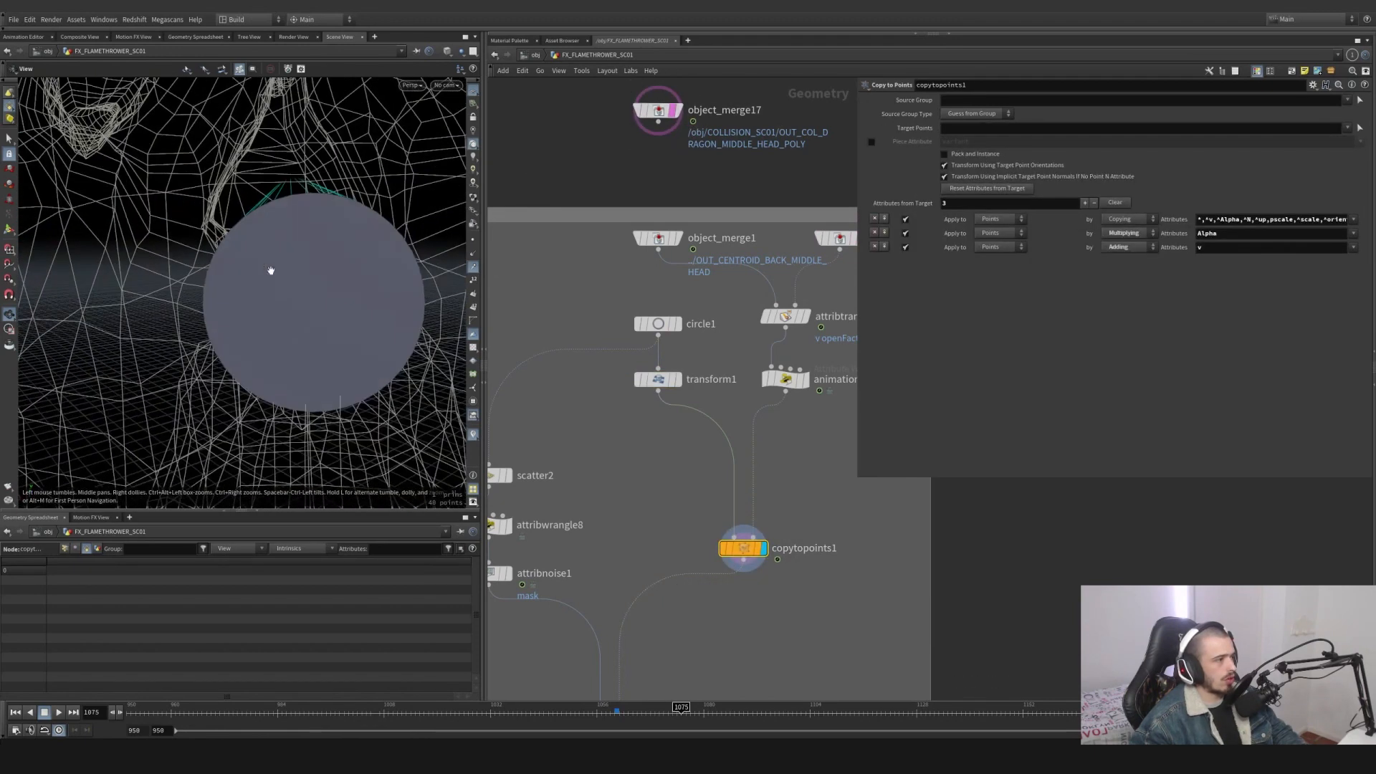
{"action": "mouse_move", "coordinate": [631, 367]}
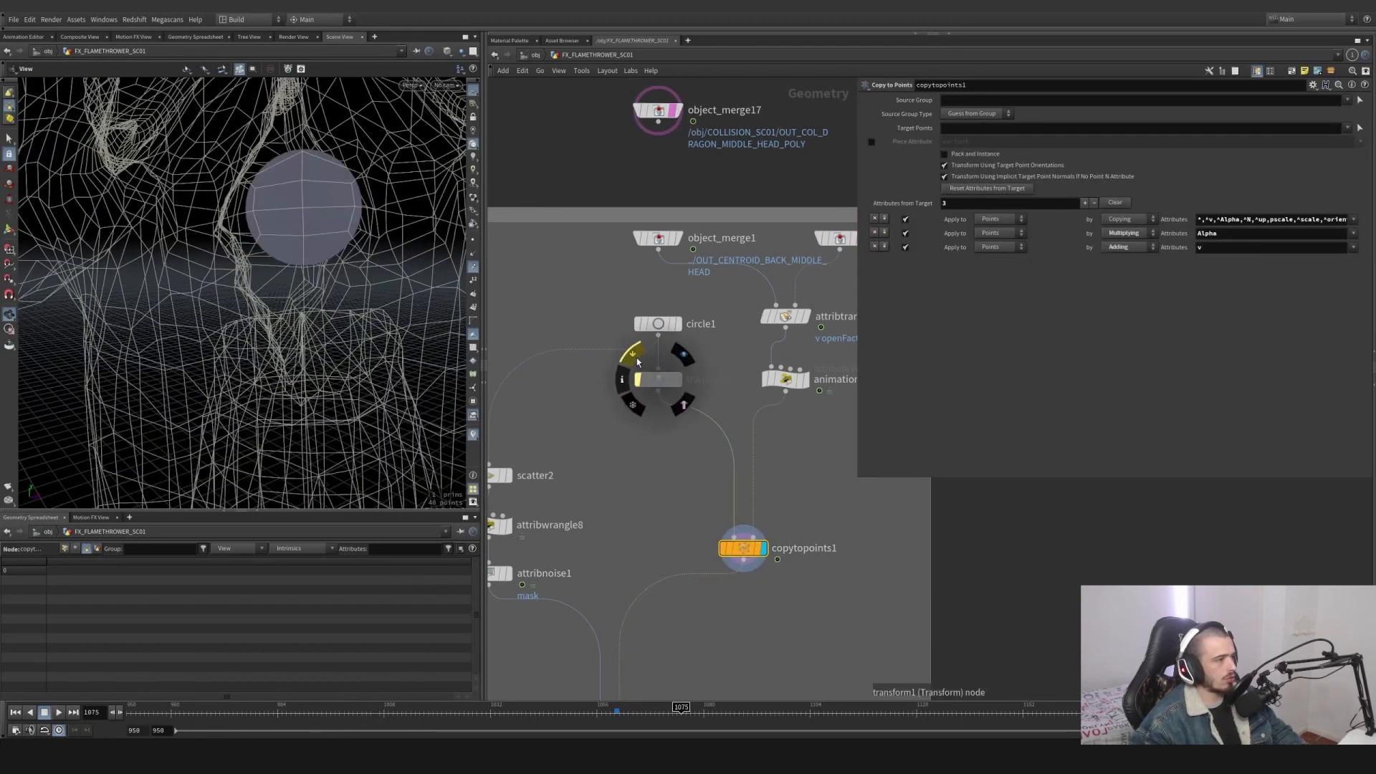
{"action": "mouse_move", "coordinate": [368, 268]}
{"action": "left_mouse_down"}
{"action": "mouse_move", "coordinate": [206, 246]}
{"action": "mouse_move", "coordinate": [344, 270]}
{"action": "left_mouse_up"}
{"action": "middle_click_drag", "start_coordinate": [792, 498], "coordinate": [789, 454]}
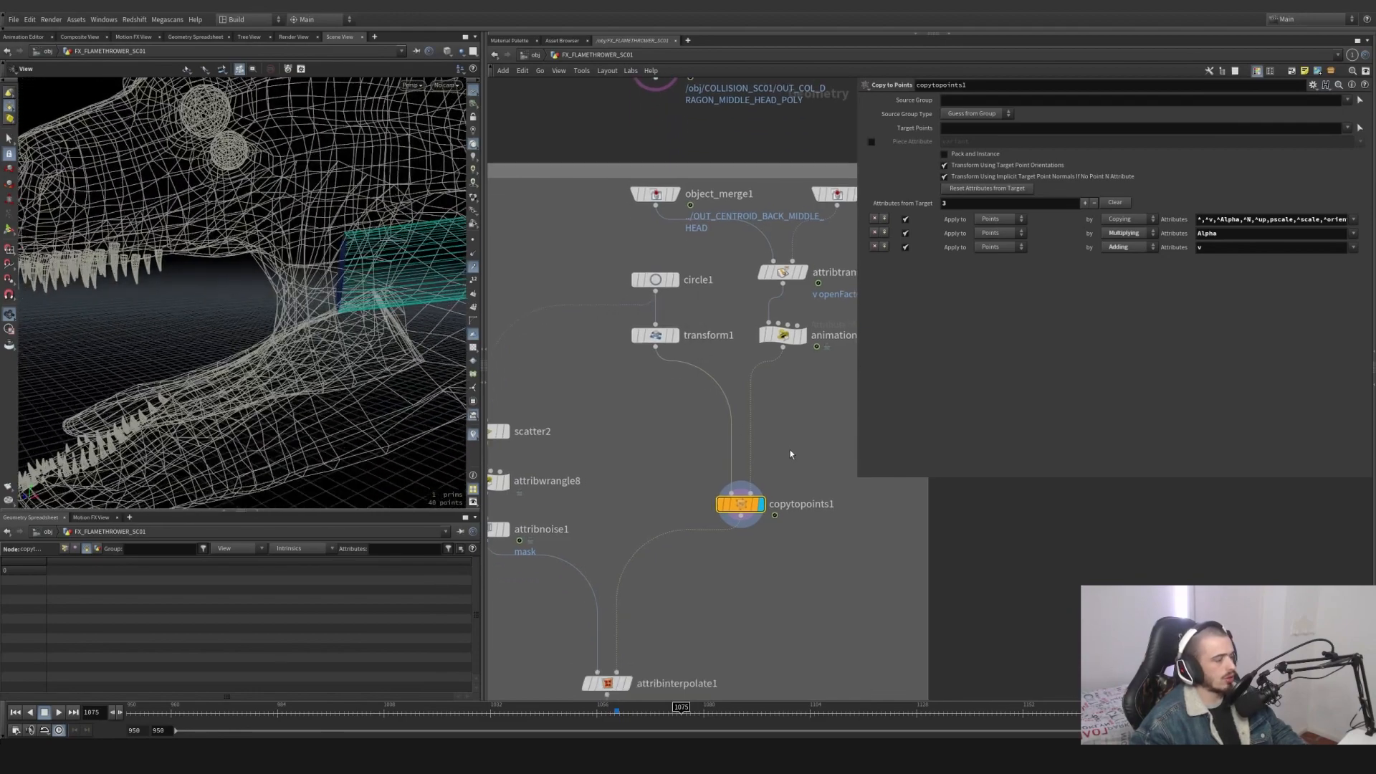
{"action": "scroll", "coordinate": [415, 307], "scroll_direction": "down", "scroll_amount": 2}
{"action": "left_click_drag", "start_coordinate": [415, 307], "coordinate": [375, 347]}
{"action": "scroll", "coordinate": [375, 347], "scroll_direction": "down", "scroll_amount": 2}
Scrub the timeline back and then to frame 1050, examining the copied disc's size against the dragon's jaw opening.
{"action": "left_click_drag", "start_coordinate": [611, 713], "coordinate": [495, 713]}
{"action": "key", "text": "space+g"}
{"action": "left_click_drag", "start_coordinate": [331, 422], "coordinate": [200, 322]}
{"action": "scroll", "coordinate": [378, 323], "scroll_direction": "down", "scroll_amount": 8}
{"action": "left_click_drag", "start_coordinate": [378, 323], "coordinate": [444, 465]}
{"action": "left_click_drag", "start_coordinate": [495, 709], "coordinate": [571, 707]}
{"action": "left_click_drag", "start_coordinate": [351, 437], "coordinate": [316, 366]}
{"action": "scroll", "coordinate": [731, 573], "scroll_direction": "down", "scroll_amount": 2}
Display circle1 followed by scatter2, and inspect the scatter's forced point count and its sourceprim and sourceprimuv output attributes.
{"action": "middle_click_drag", "start_coordinate": [724, 588], "coordinate": [792, 534]}
{"action": "left_click", "coordinate": [757, 272]}
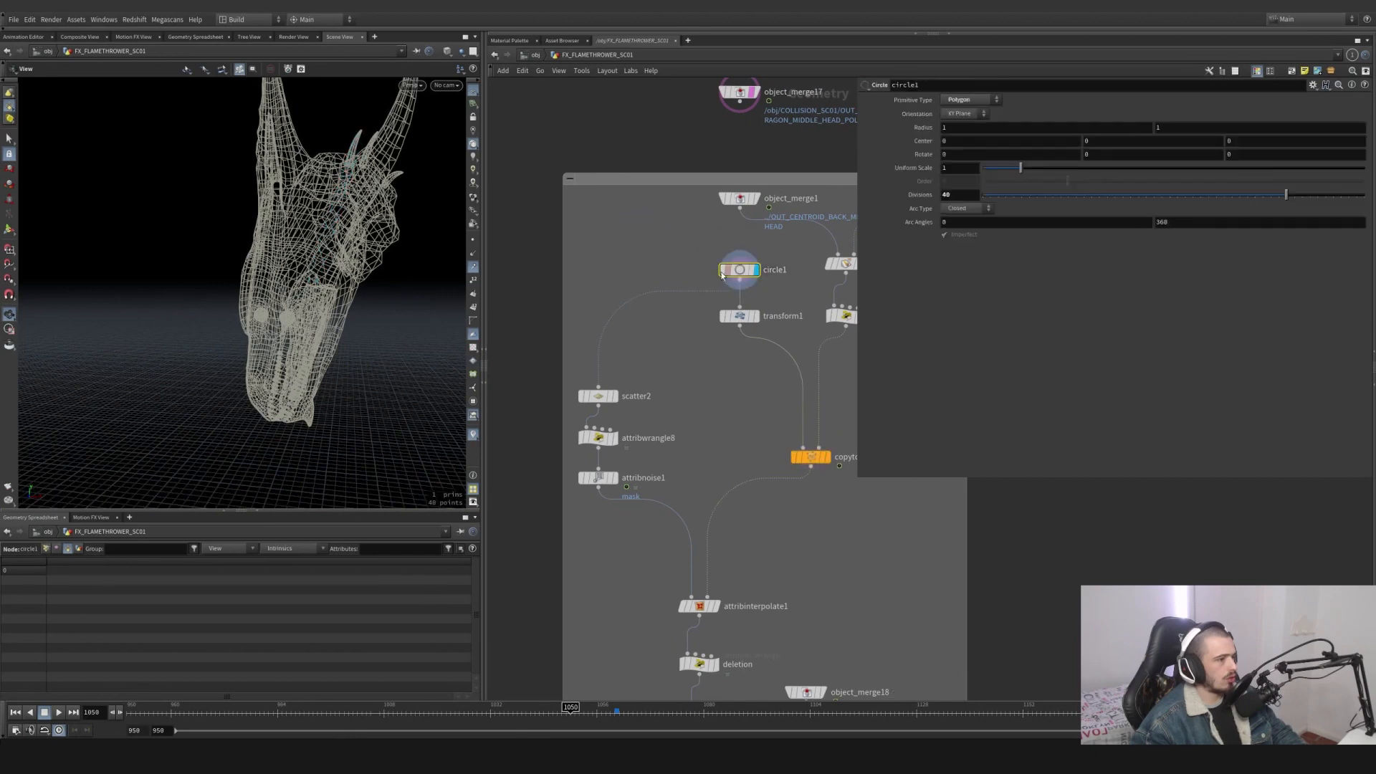
{"action": "key", "text": "g"}
{"action": "left_click", "coordinate": [615, 397]}
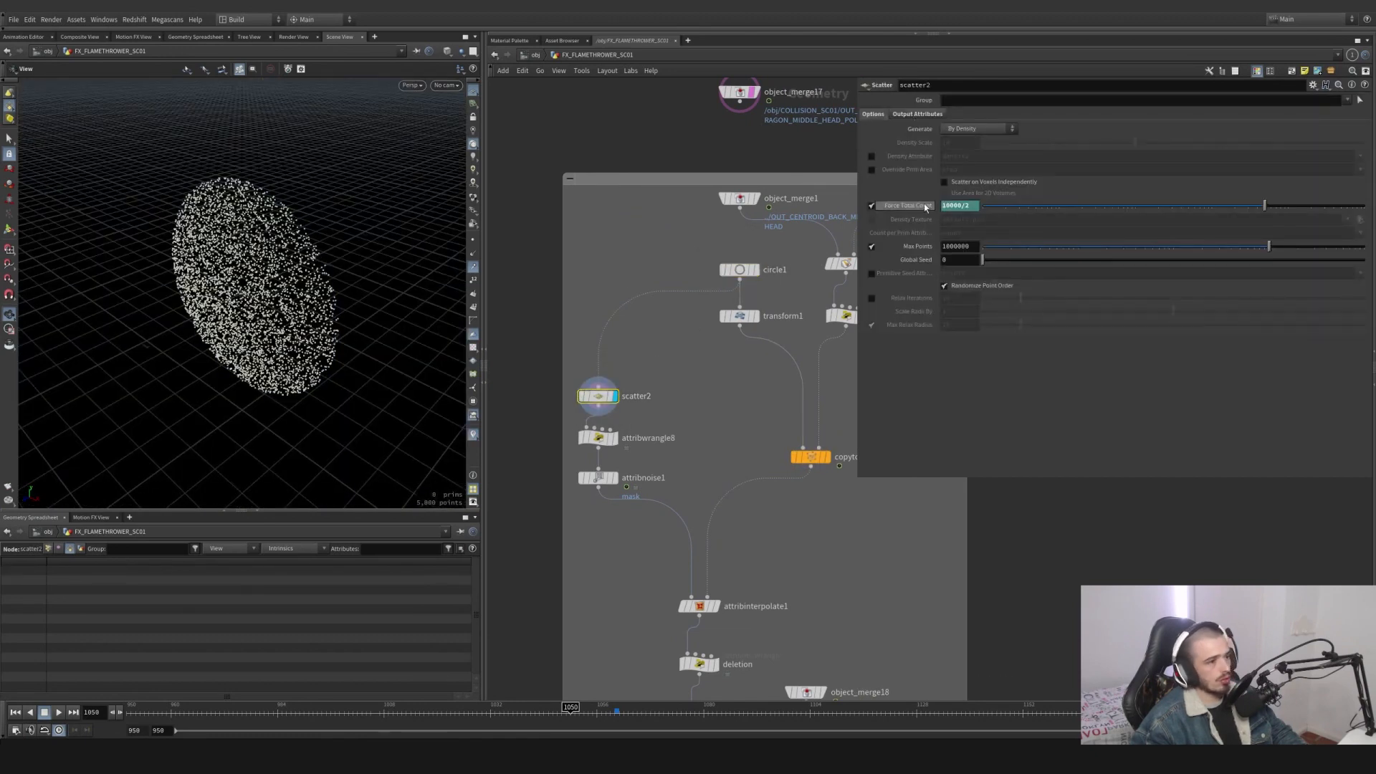
{"action": "left_click", "coordinate": [917, 116]}
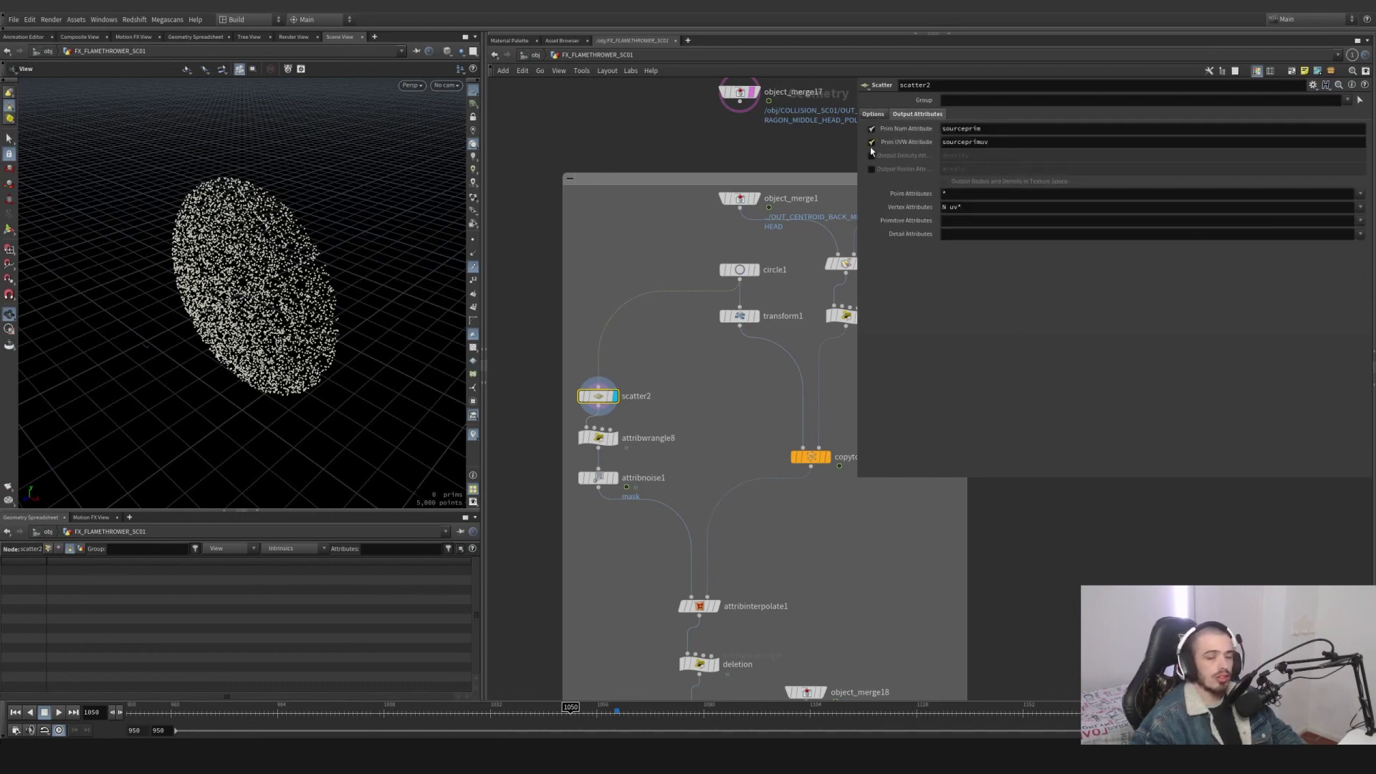
Check attribwrangle8's id expression, then display attribnoise1 and open its node information to examine the mask attribute.
{"action": "left_click", "coordinate": [612, 443]}
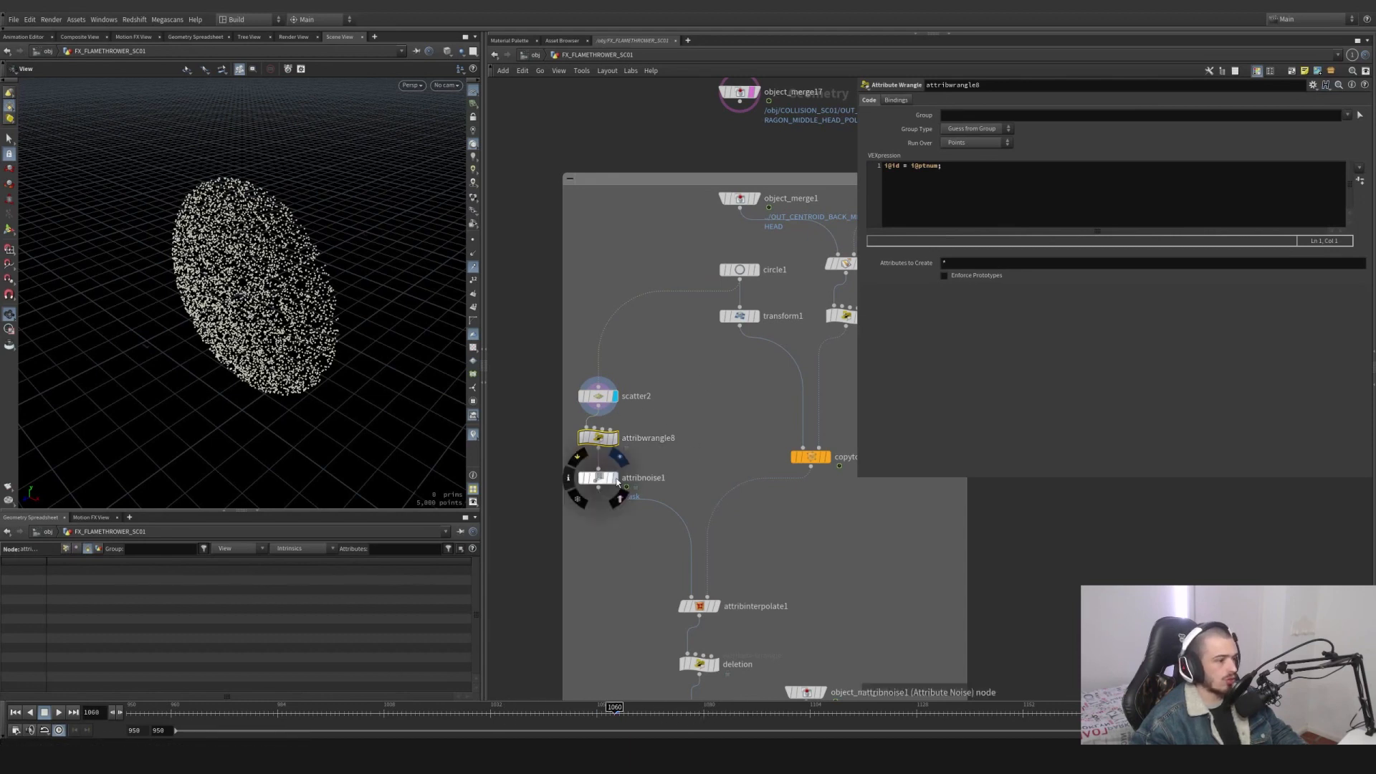
{"action": "left_click", "coordinate": [606, 478]}
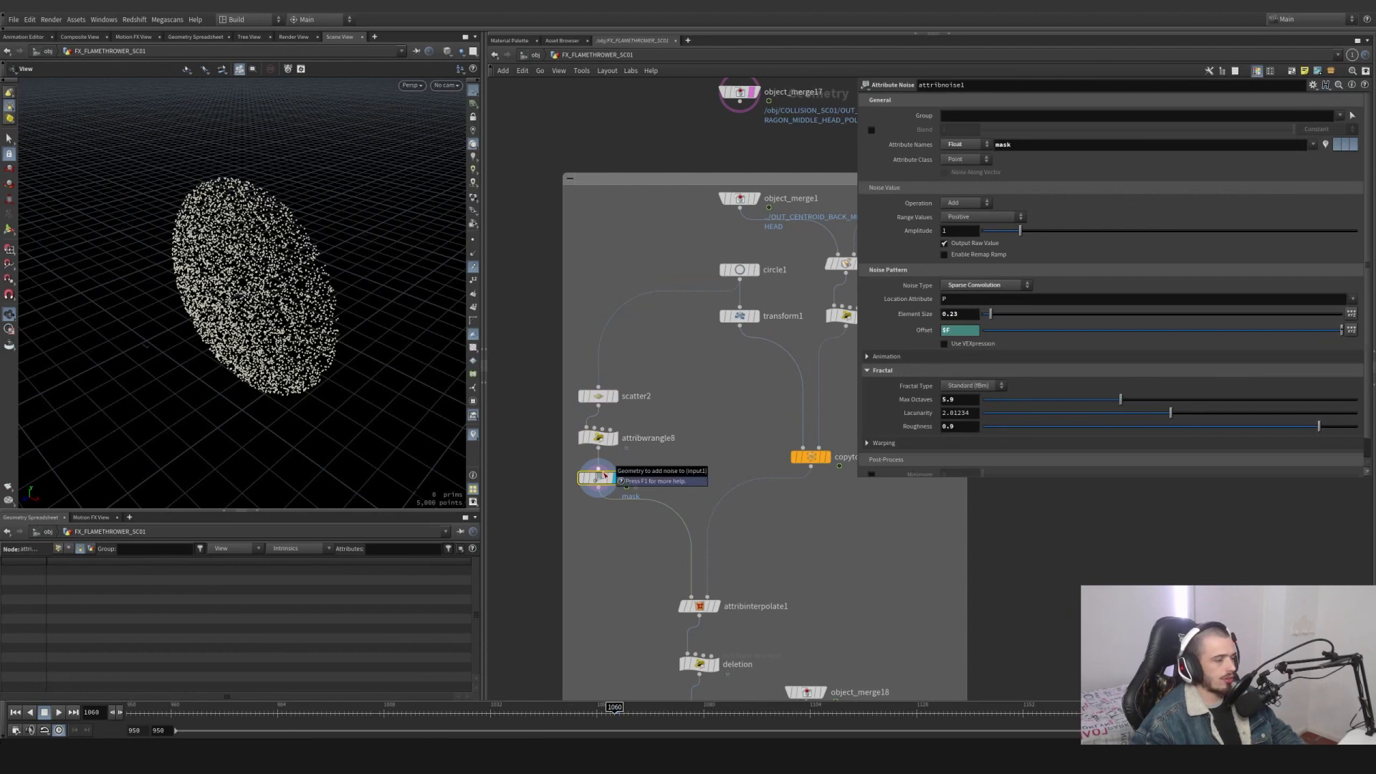
{"action": "middle_click", "coordinate": [606, 477]}
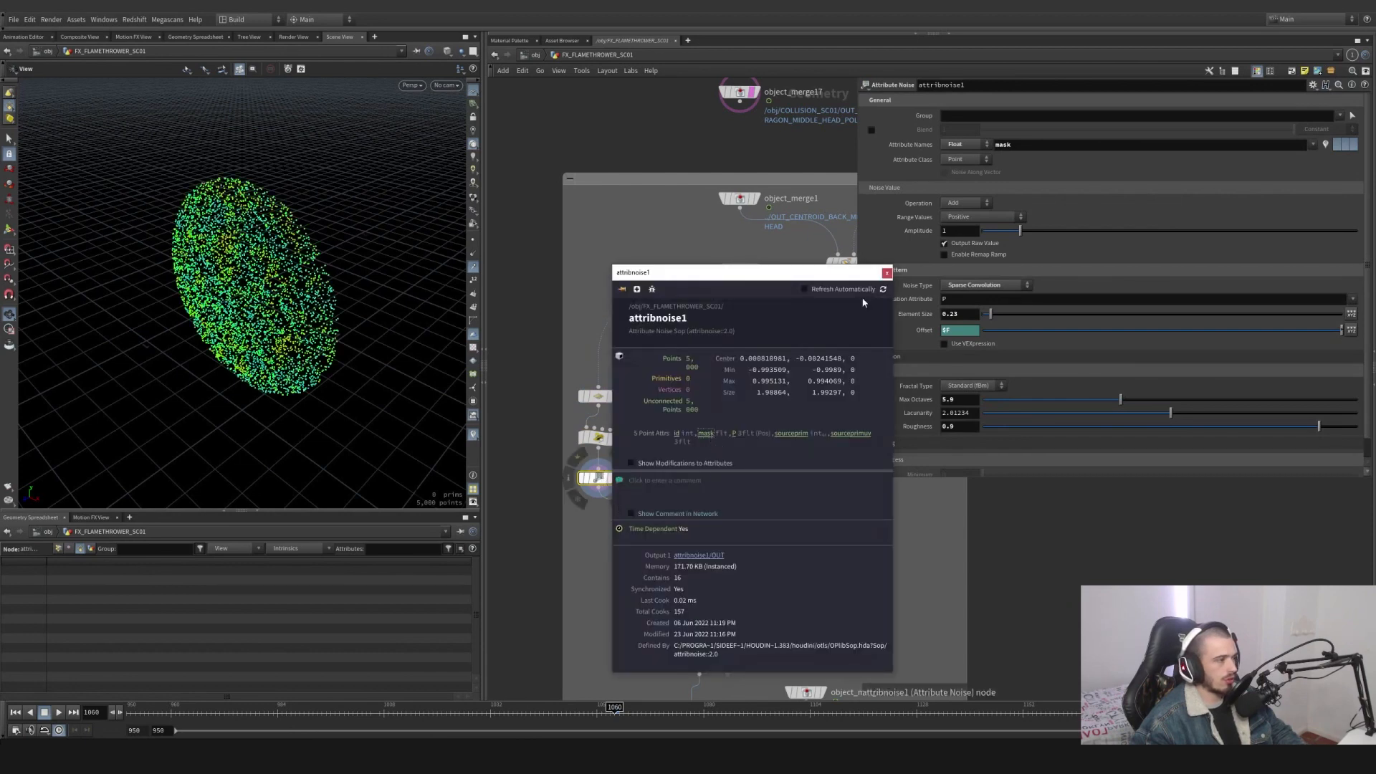
Close the attribnoise1 info window and examine the scattered points and the noise's mask attribute settings.
{"action": "left_click", "coordinate": [887, 274]}
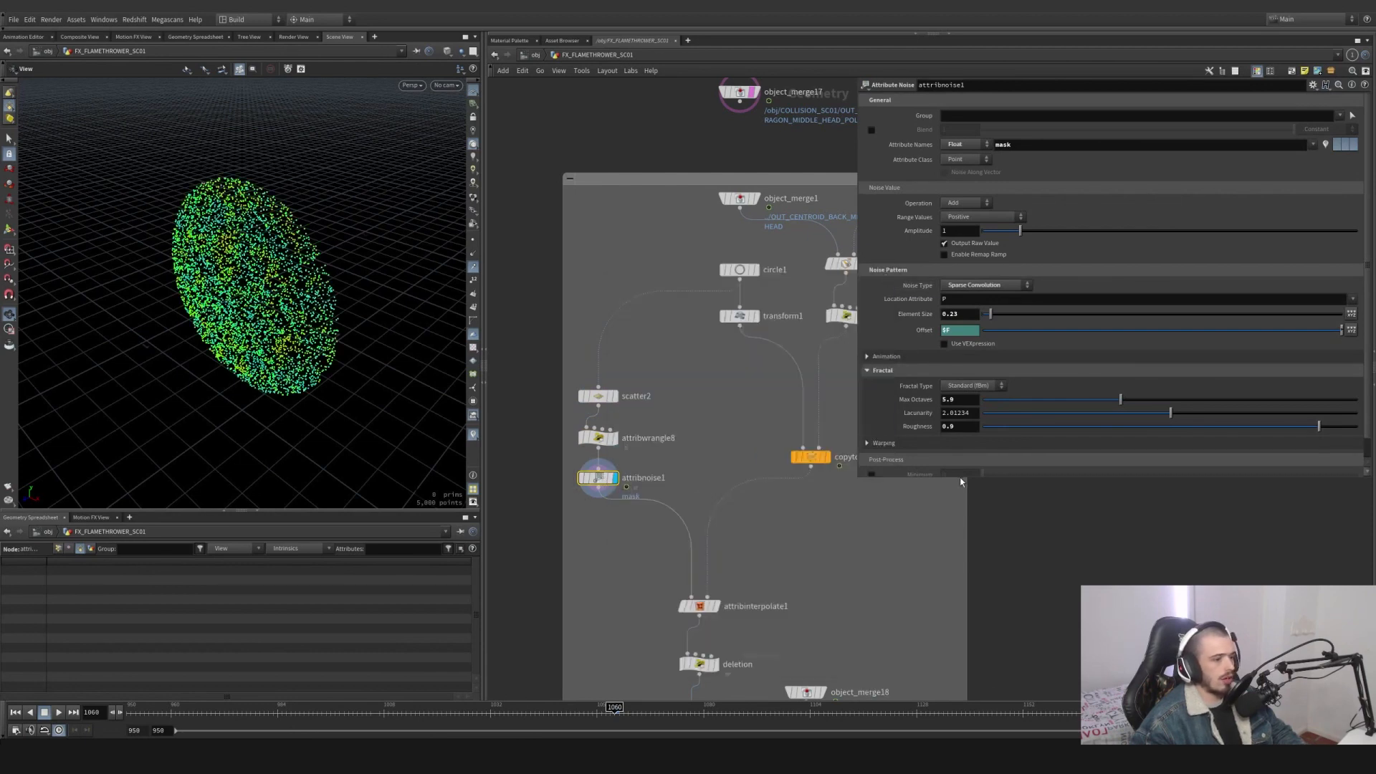
{"action": "left_click_drag", "start_coordinate": [228, 234], "coordinate": [253, 253]}
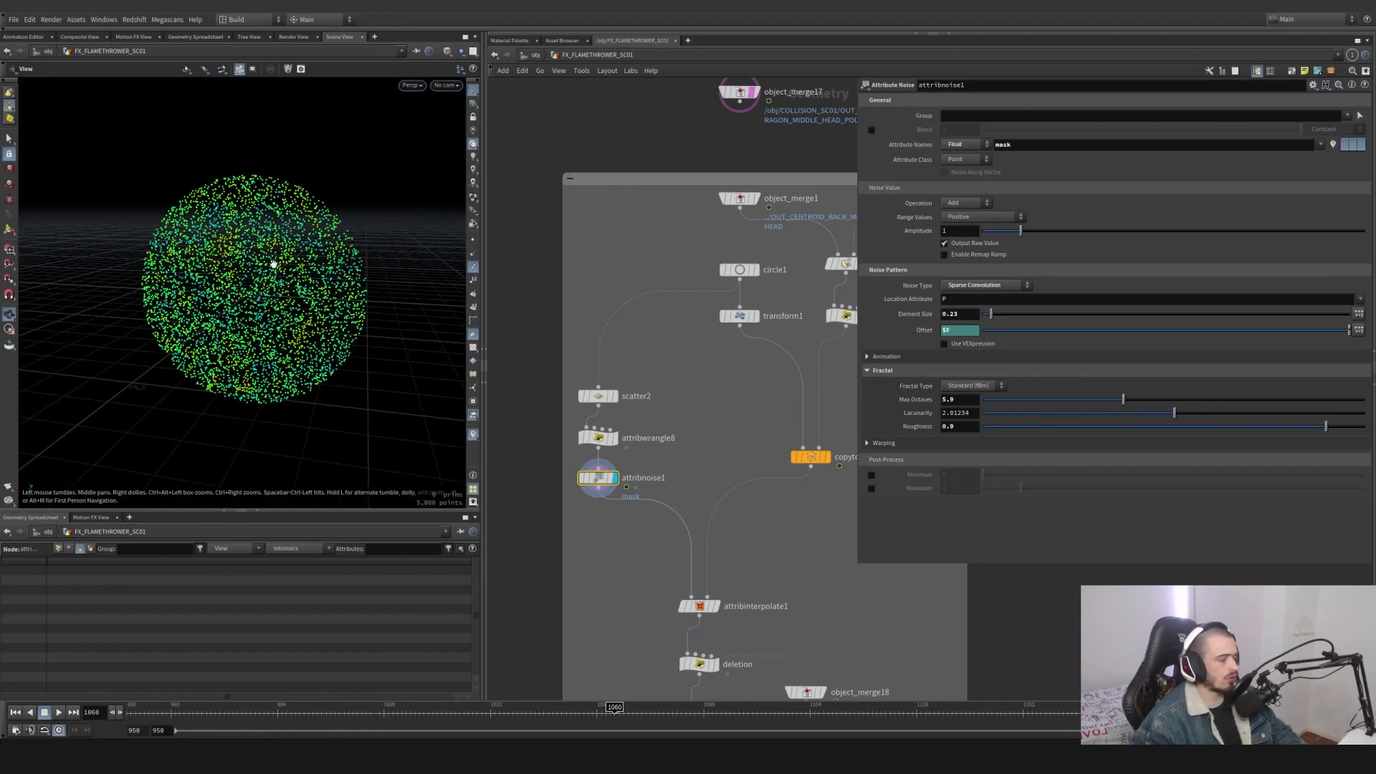
{"action": "left_click", "coordinate": [999, 144]}
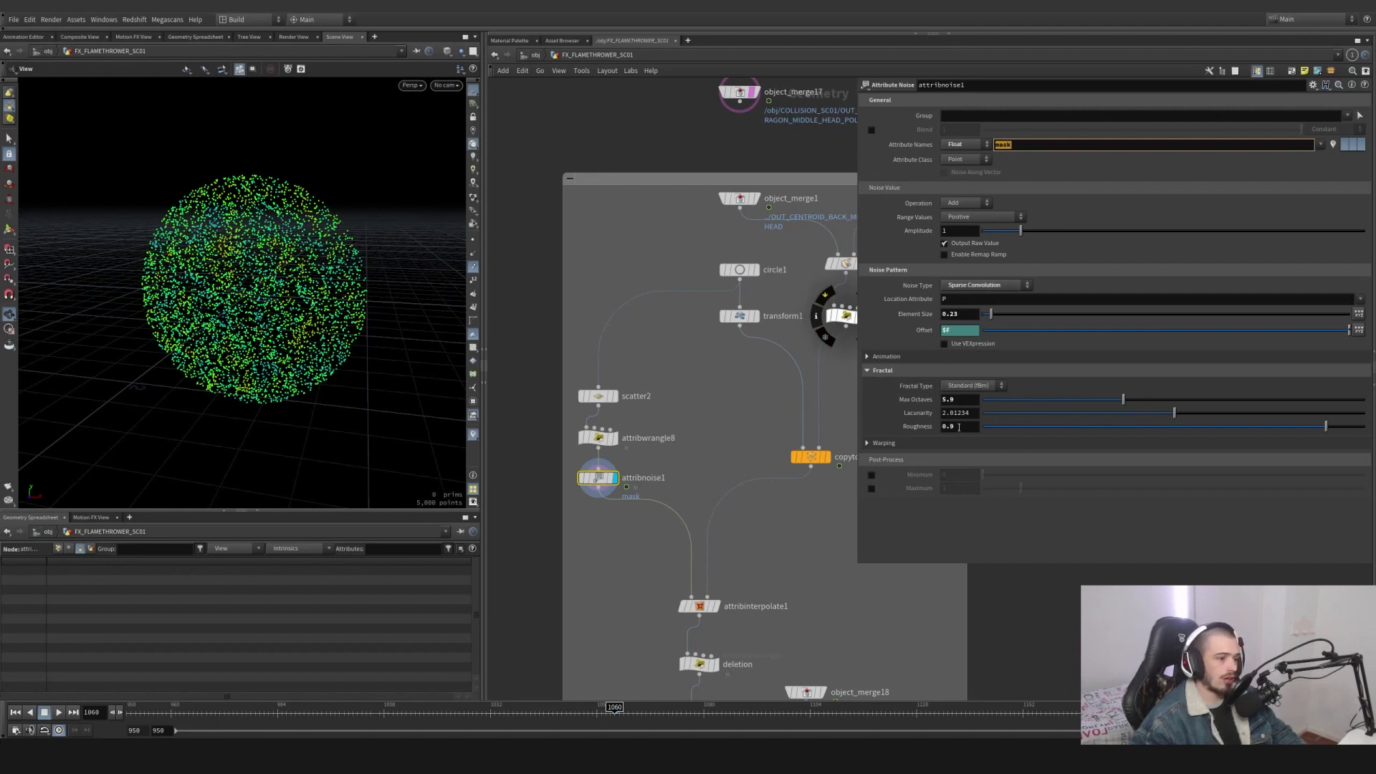
{"action": "middle_click_drag", "start_coordinate": [758, 438], "coordinate": [741, 413]}
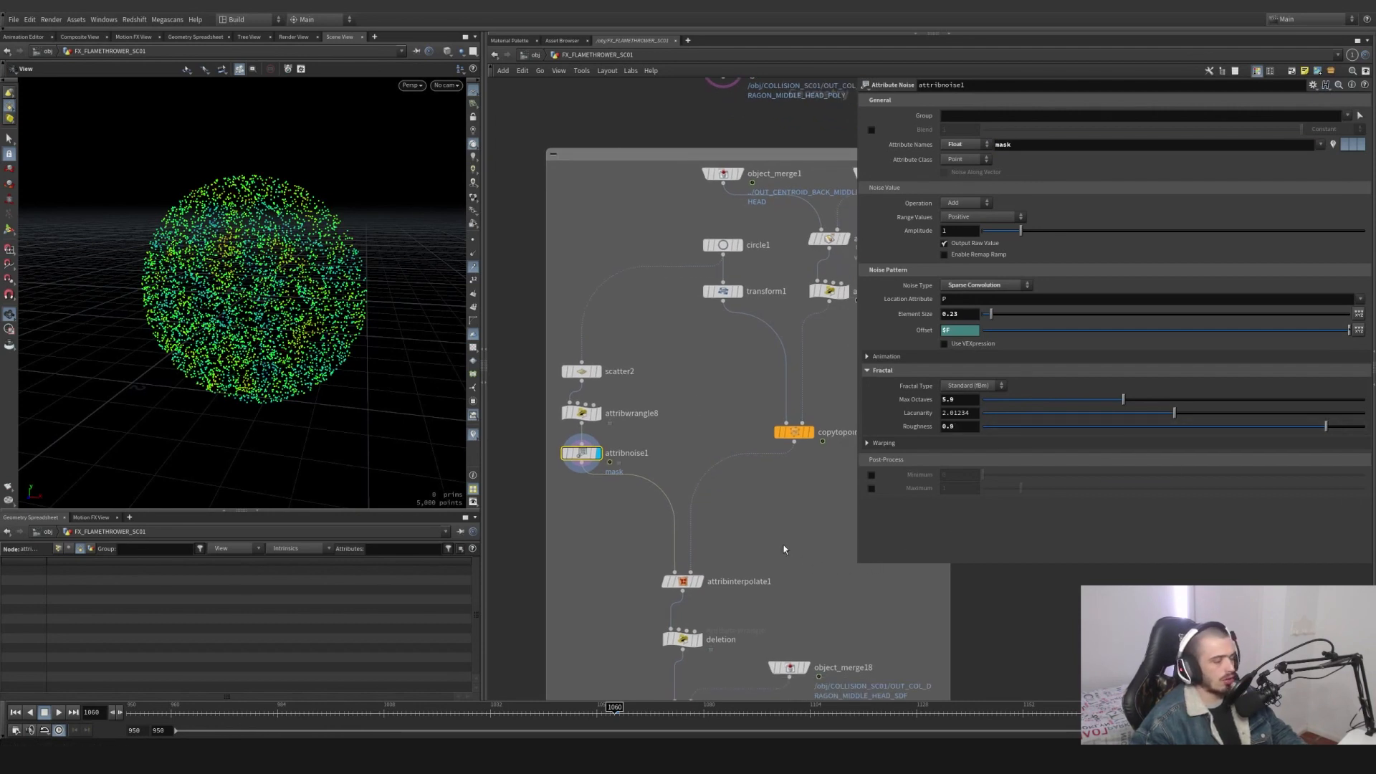
{"action": "middle_click_drag", "start_coordinate": [781, 543], "coordinate": [770, 514]}
Display the copytopoints1 result, frame its disc in the viewport and examine it from another angle.
{"action": "left_click", "coordinate": [695, 532]}
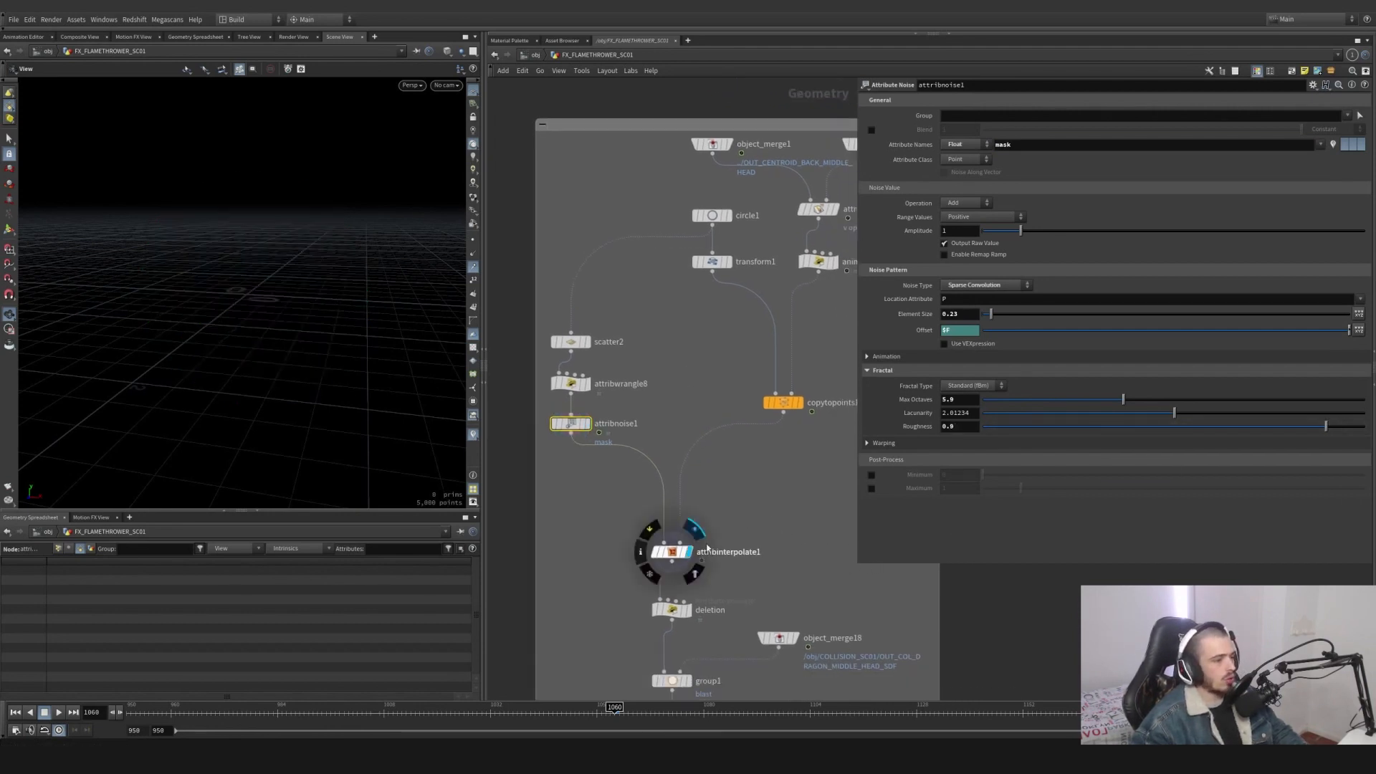
{"action": "scroll", "coordinate": [736, 502], "scroll_direction": "down", "scroll_amount": 3}
{"action": "middle_click_drag", "start_coordinate": [773, 428], "coordinate": [765, 420]}
{"action": "scroll", "coordinate": [765, 419], "scroll_direction": "up", "scroll_amount": 2}
{"action": "left_click", "coordinate": [766, 430]}
{"action": "key", "text": "space+g"}
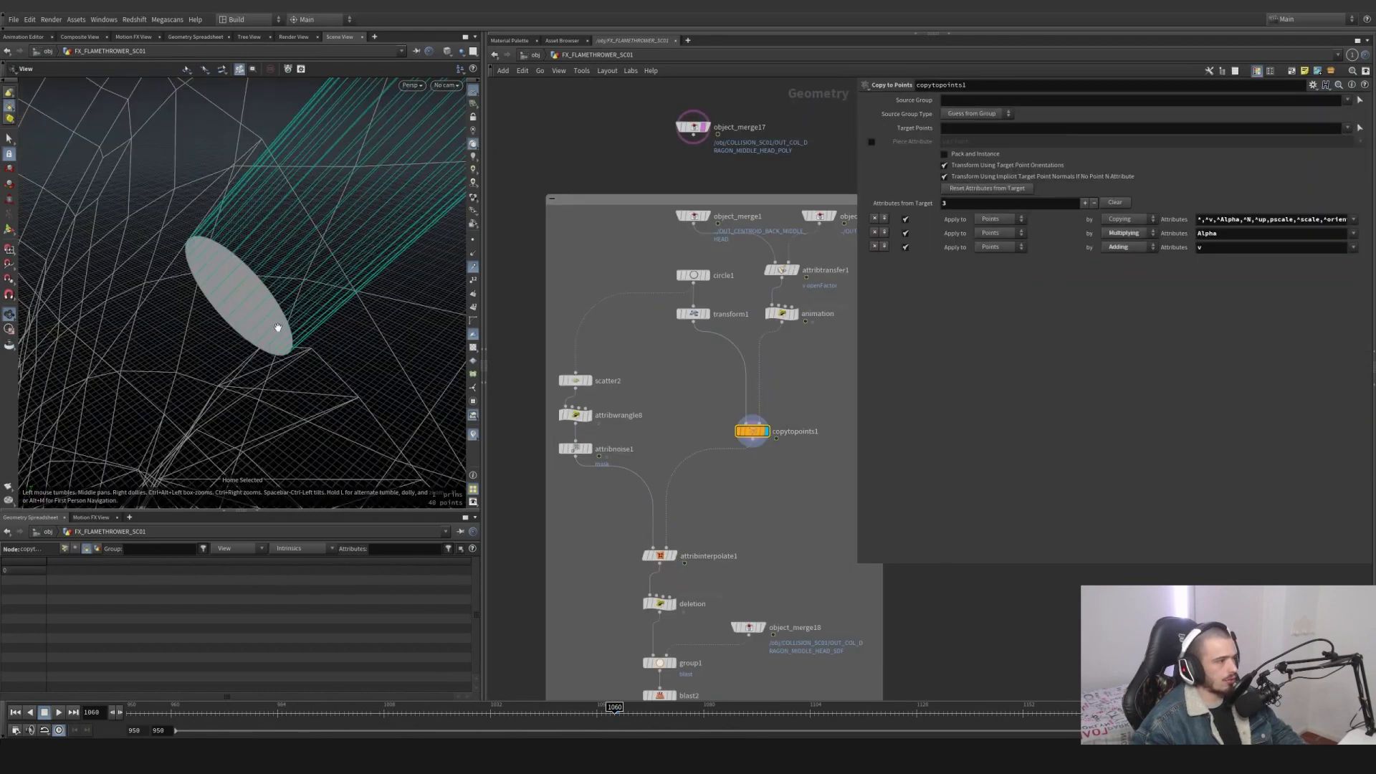
{"action": "left_click_drag", "start_coordinate": [278, 328], "coordinate": [316, 284]}
Display attribinterpolate1 and examine the scattered points interpolated onto the moving disc.
{"action": "left_click", "coordinate": [693, 276]}
{"action": "left_click_drag", "start_coordinate": [831, 388], "coordinate": [709, 469]}
{"action": "middle_click_drag", "start_coordinate": [712, 473], "coordinate": [734, 456]}
{"action": "left_click", "coordinate": [695, 537]}
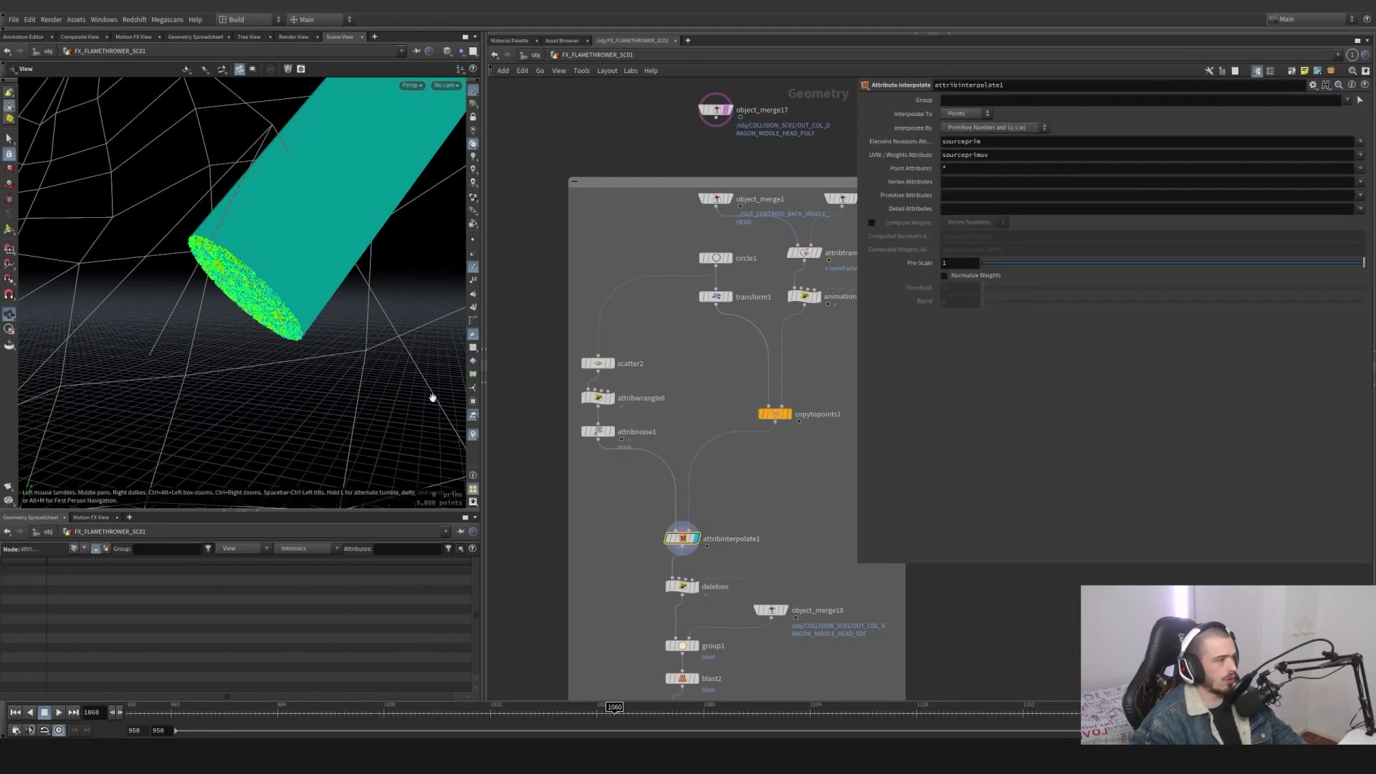
{"action": "left_click_drag", "start_coordinate": [432, 397], "coordinate": [534, 397]}
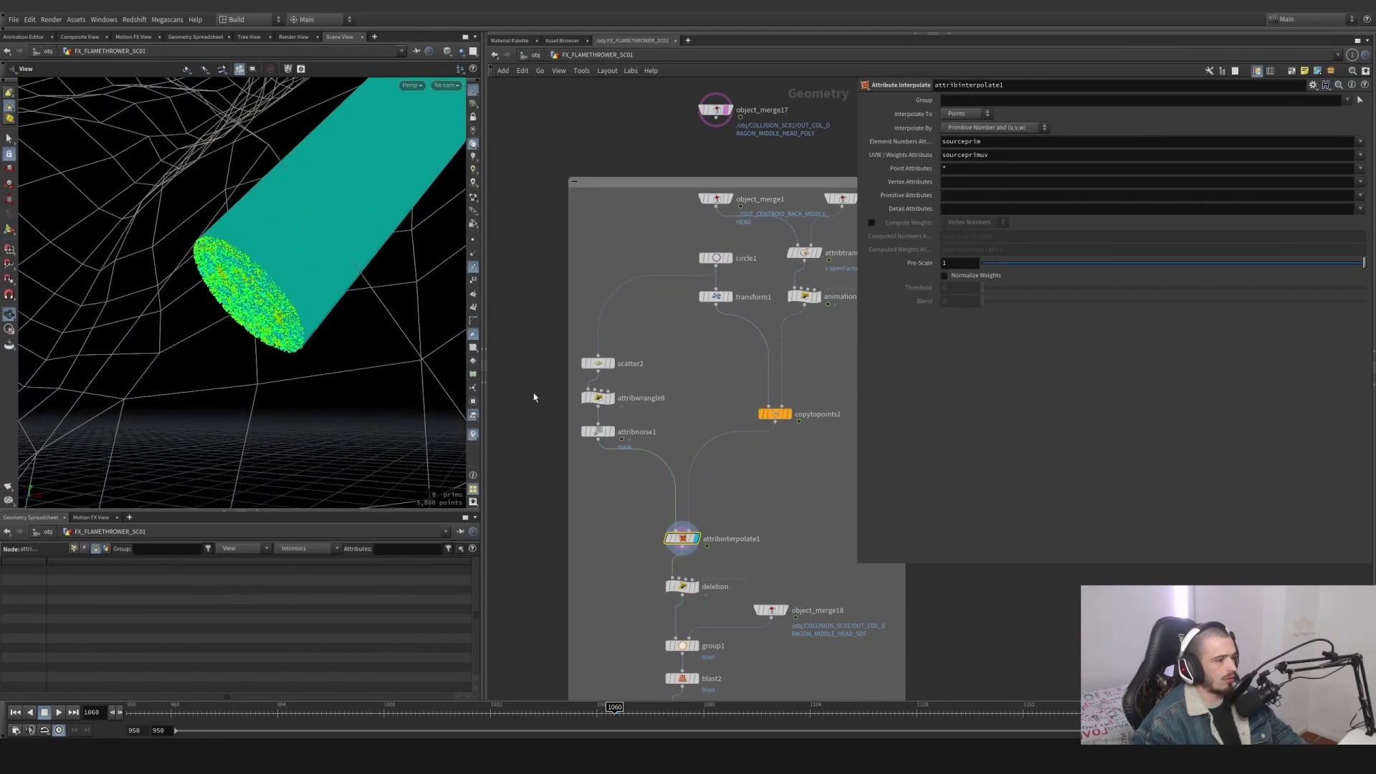
{"action": "scroll", "coordinate": [688, 502], "scroll_direction": "up", "scroll_amount": 3}
Display the deletion wrangle and examine its pscale-based point removal code and result.
{"action": "left_click", "coordinate": [699, 511]}
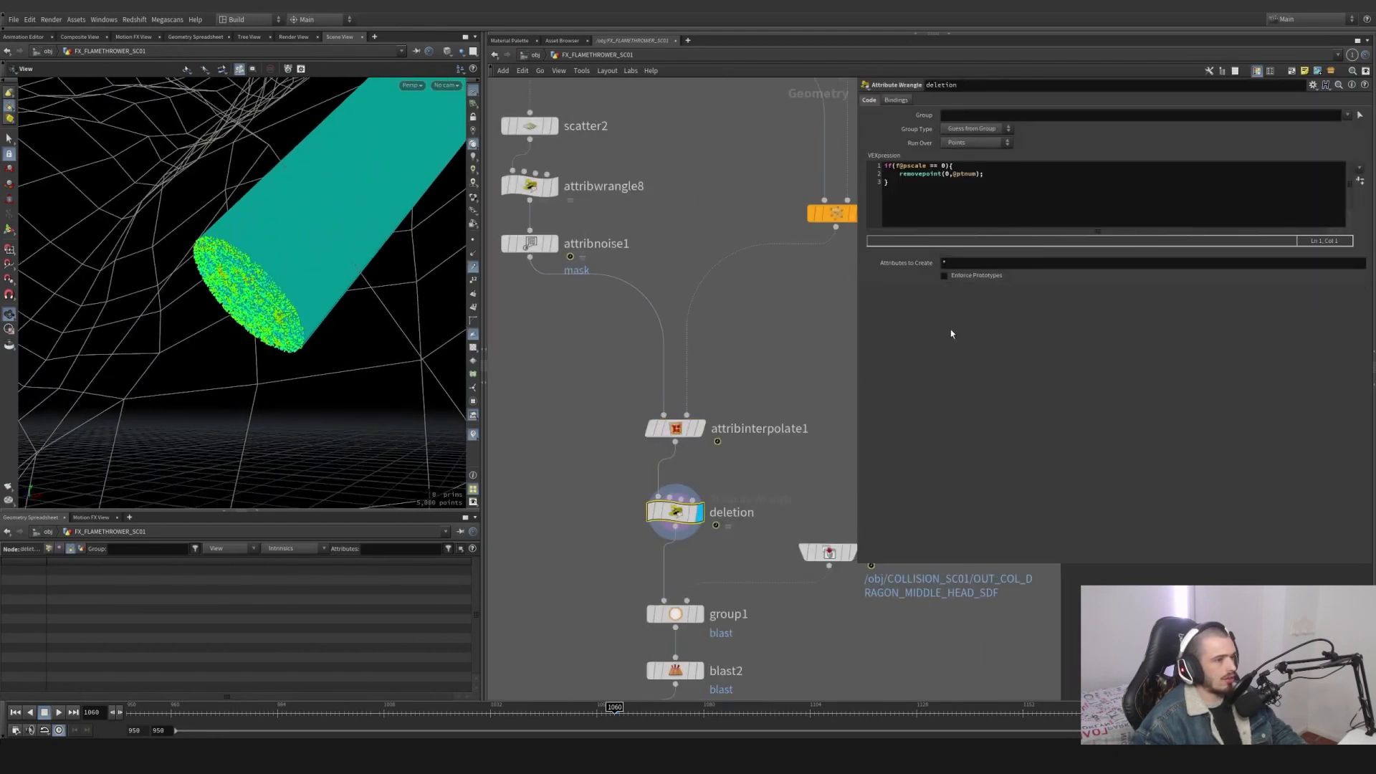
{"action": "middle_click_drag", "start_coordinate": [811, 335], "coordinate": [791, 347]}
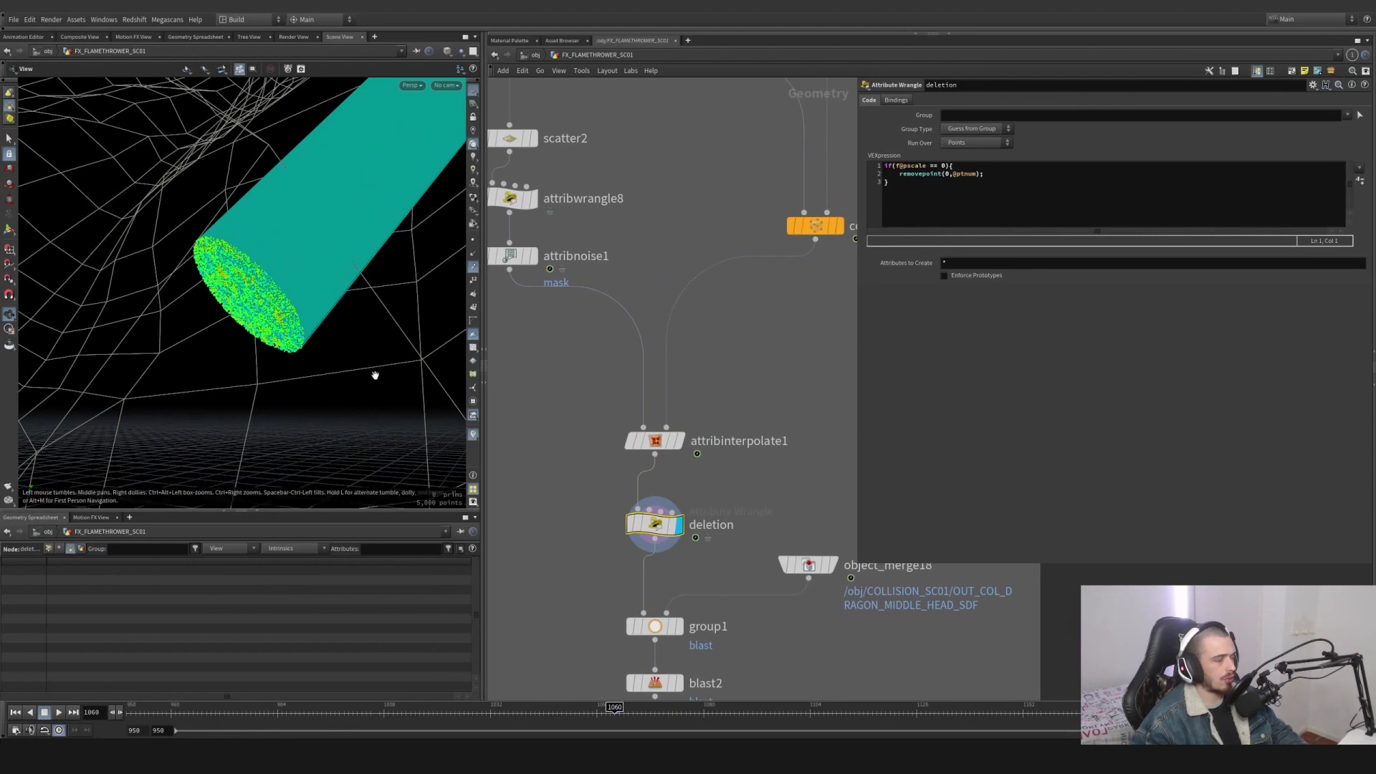
{"action": "left_click_drag", "start_coordinate": [337, 251], "coordinate": [292, 294]}
{"action": "right_click_drag", "start_coordinate": [393, 335], "coordinate": [301, 362]}
Go to frame 982 and compare the output of attribinterpolate1 with the deletion wrangle.
{"action": "left_click", "coordinate": [267, 715]}
{"action": "key", "text": "h"}
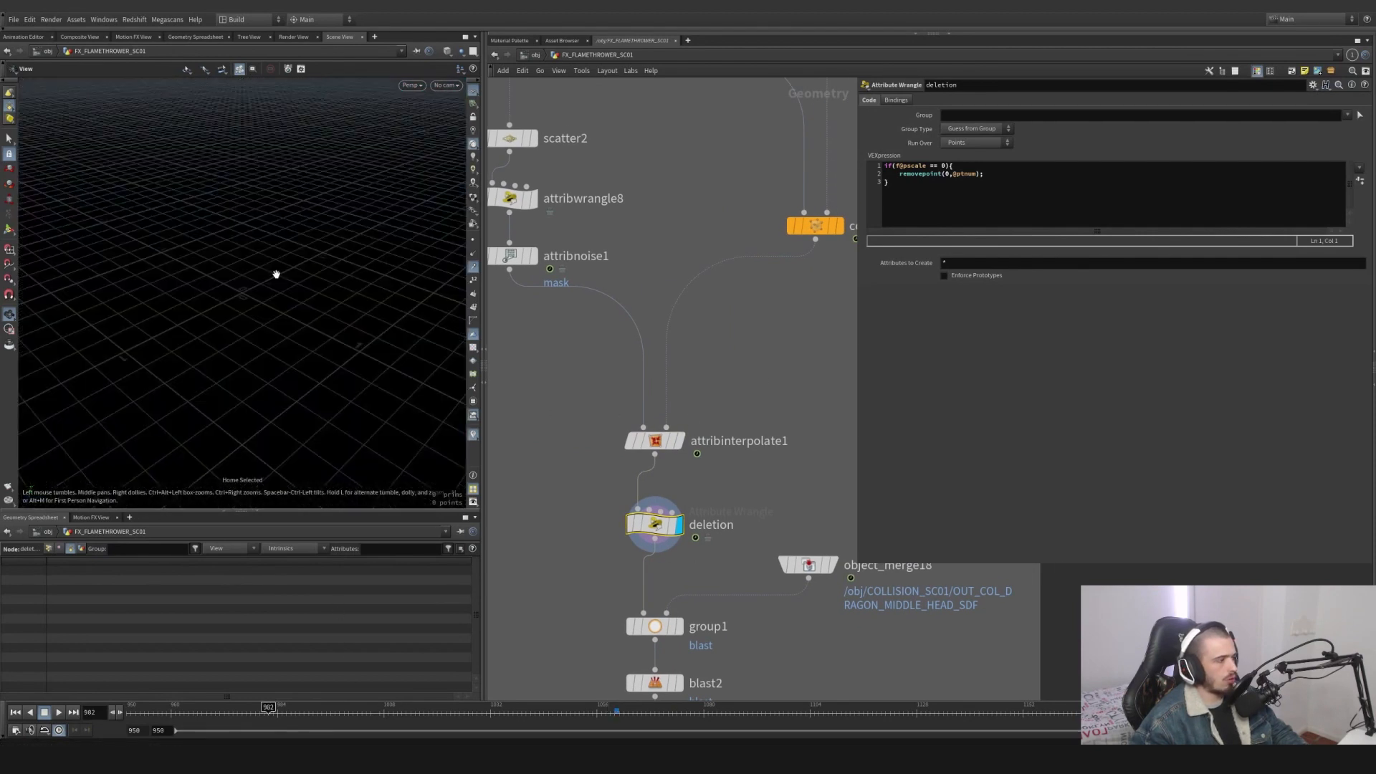
{"action": "right_click_drag", "start_coordinate": [277, 273], "coordinate": [222, 301]}
{"action": "left_click", "coordinate": [678, 441]}
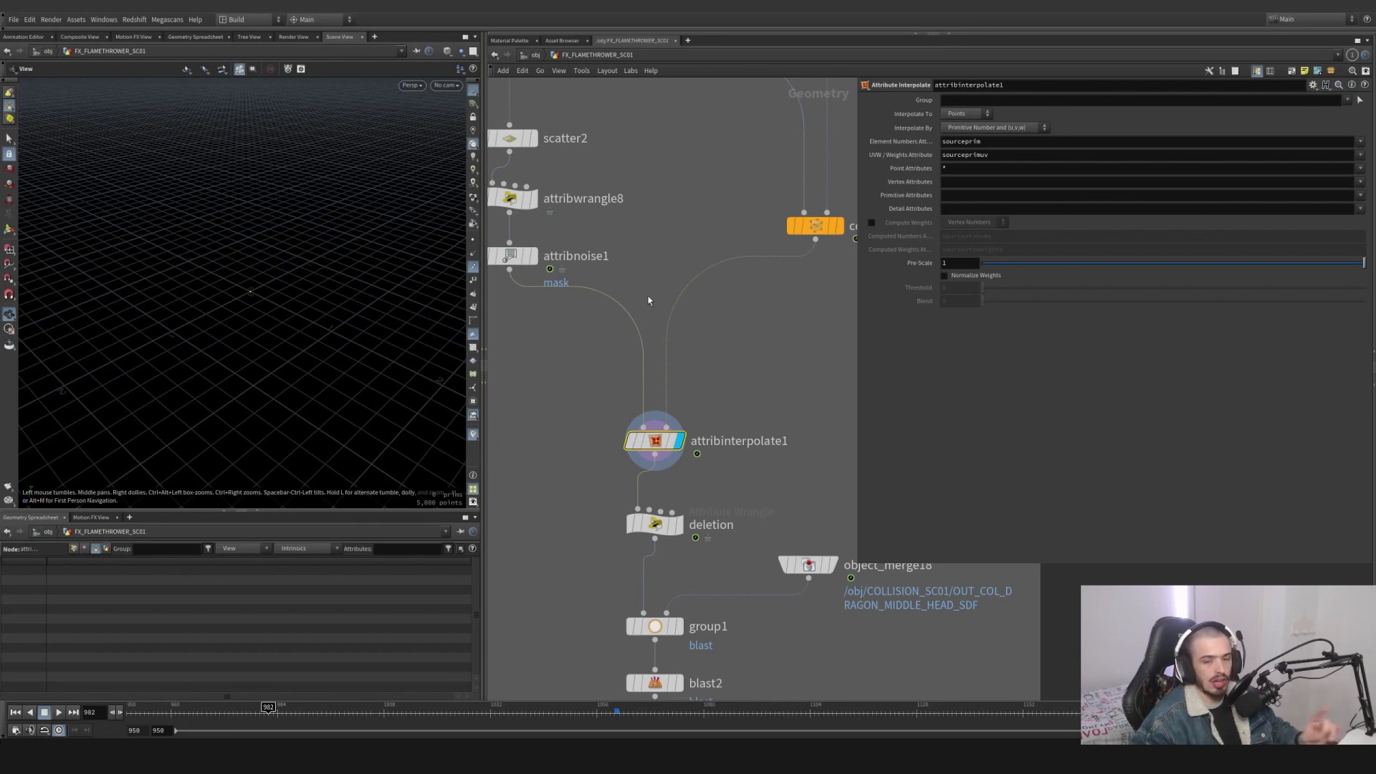
{"action": "left_click", "coordinate": [679, 524]}
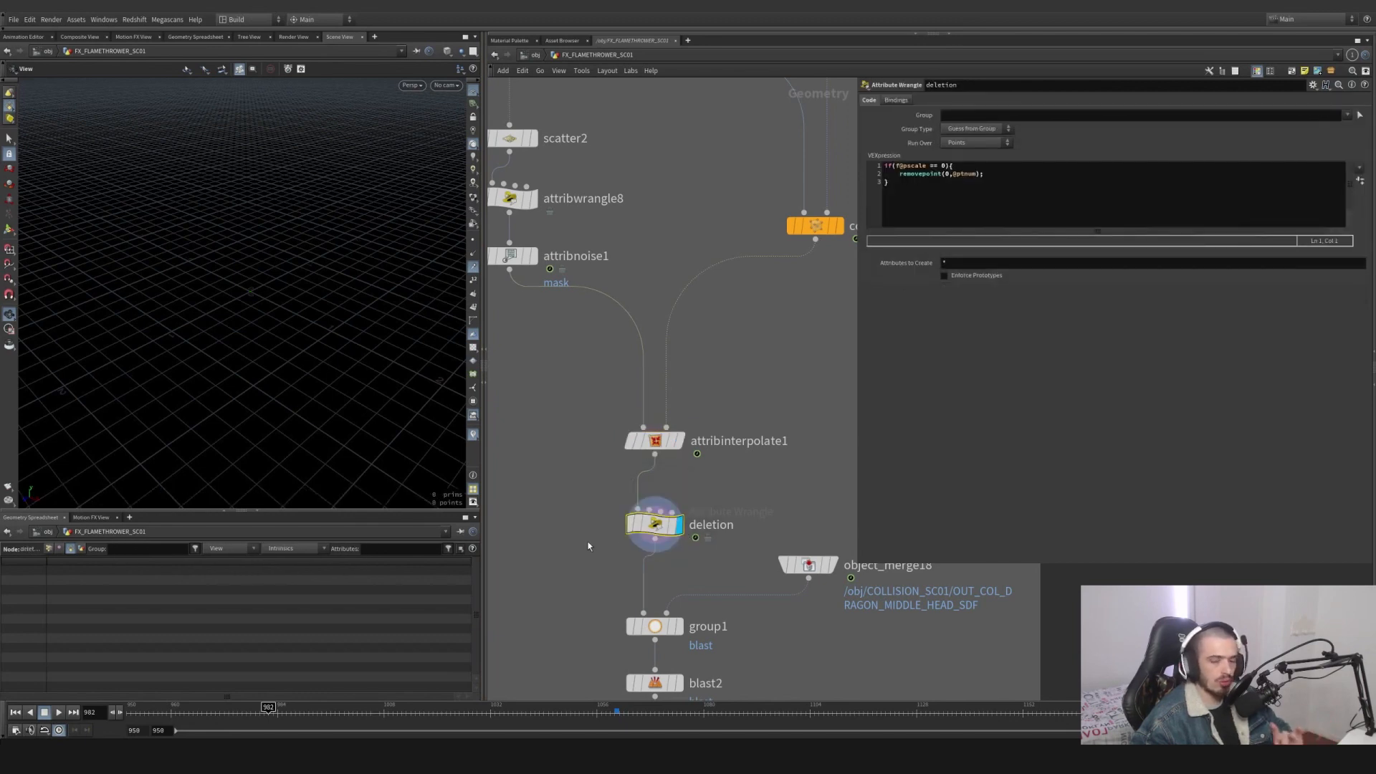
Display the group1 node, move to frame 1085 and frame its points in the viewport.
{"action": "middle_click_drag", "start_coordinate": [721, 542], "coordinate": [676, 425]}
{"action": "left_click", "coordinate": [636, 510]}
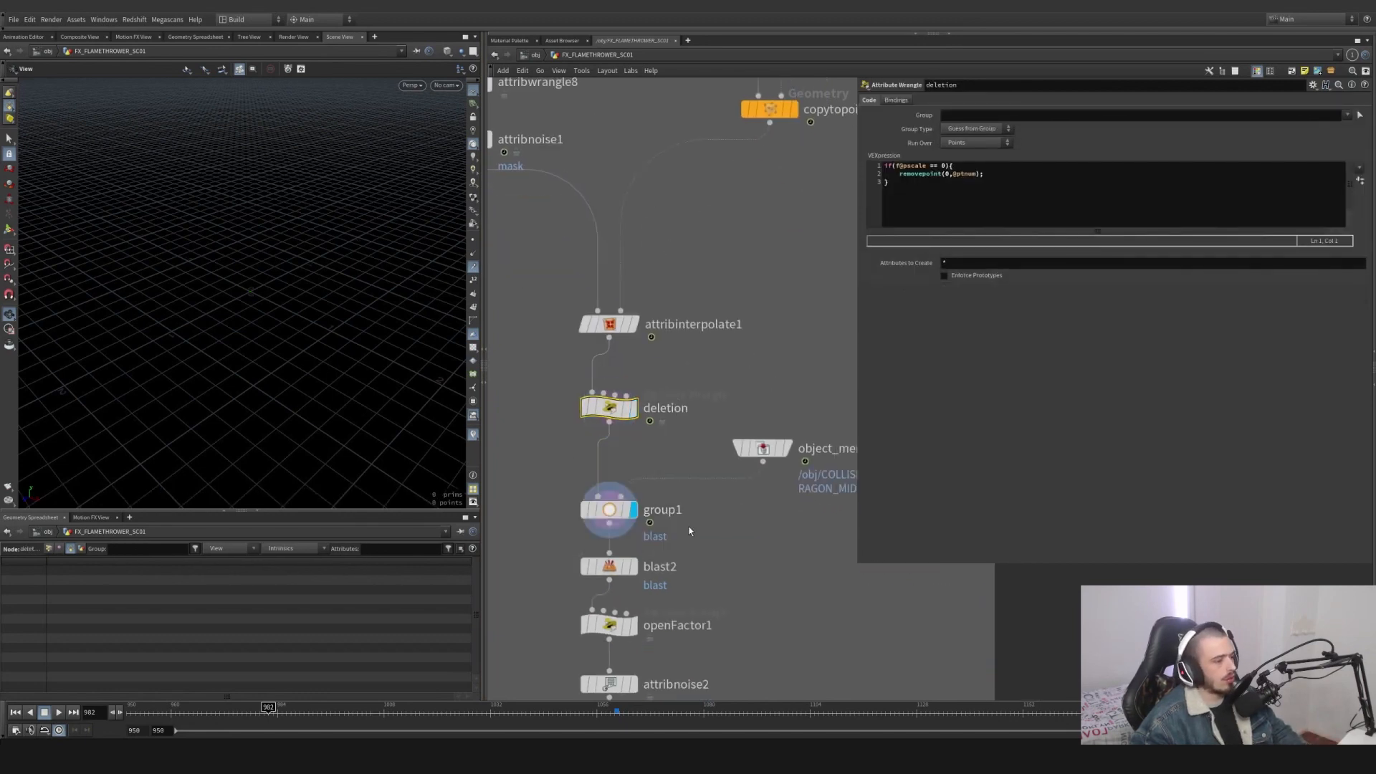
{"action": "key", "text": "g"}
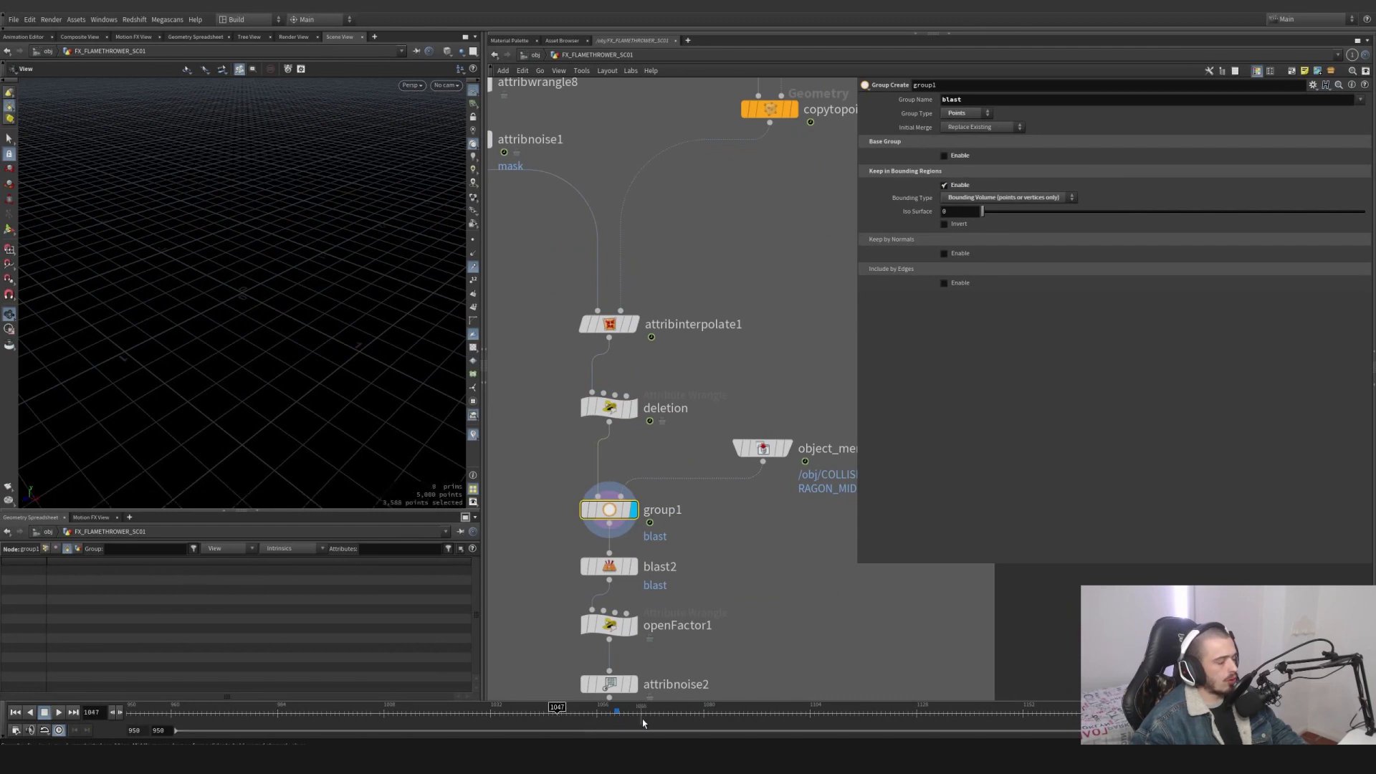
{"action": "key", "text": "g"}
{"action": "left_click_drag", "start_coordinate": [285, 290], "coordinate": [366, 281]}
Display object_merge18 and examine the dragon head collision SDF it brings in.
{"action": "left_click", "coordinate": [791, 449]}
{"action": "left_click", "coordinate": [763, 448]}
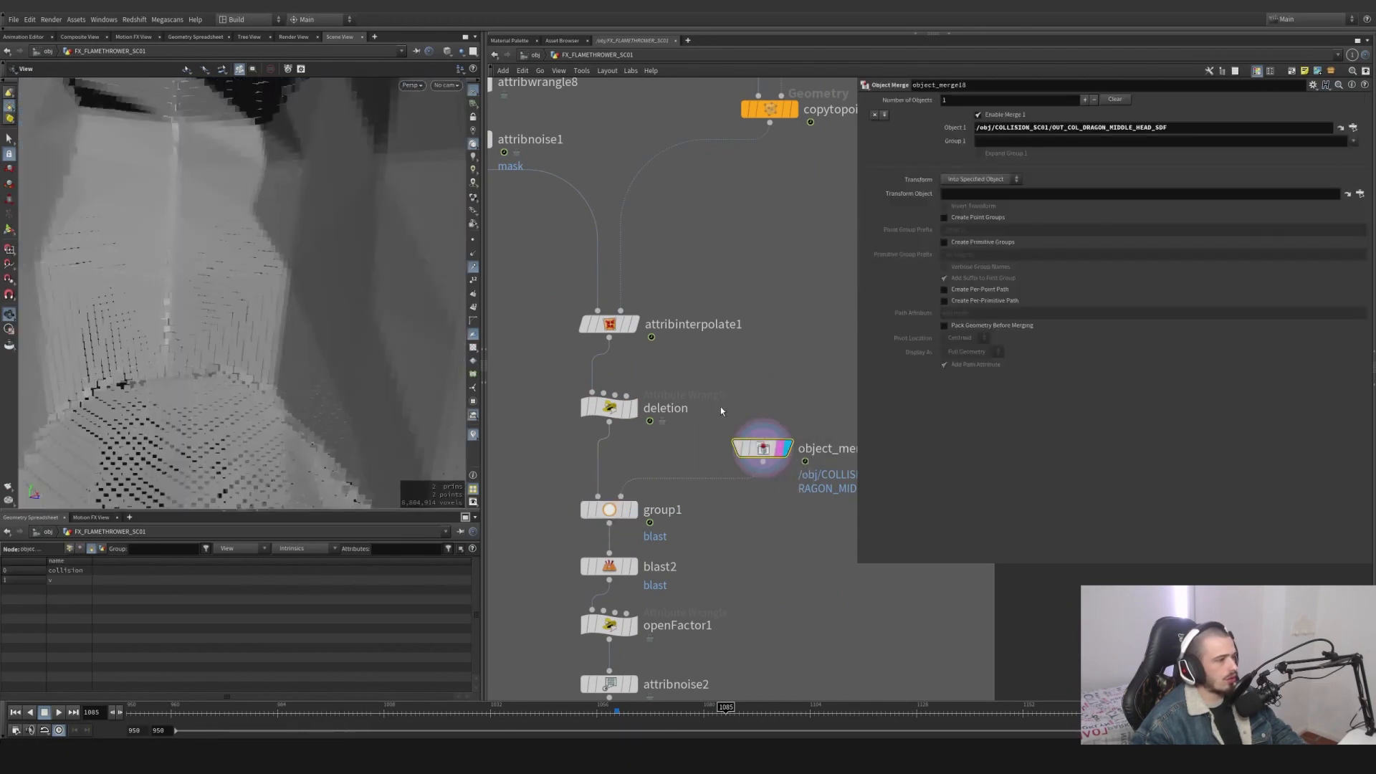
{"action": "scroll", "coordinate": [726, 404], "scroll_direction": "down", "scroll_amount": 5}
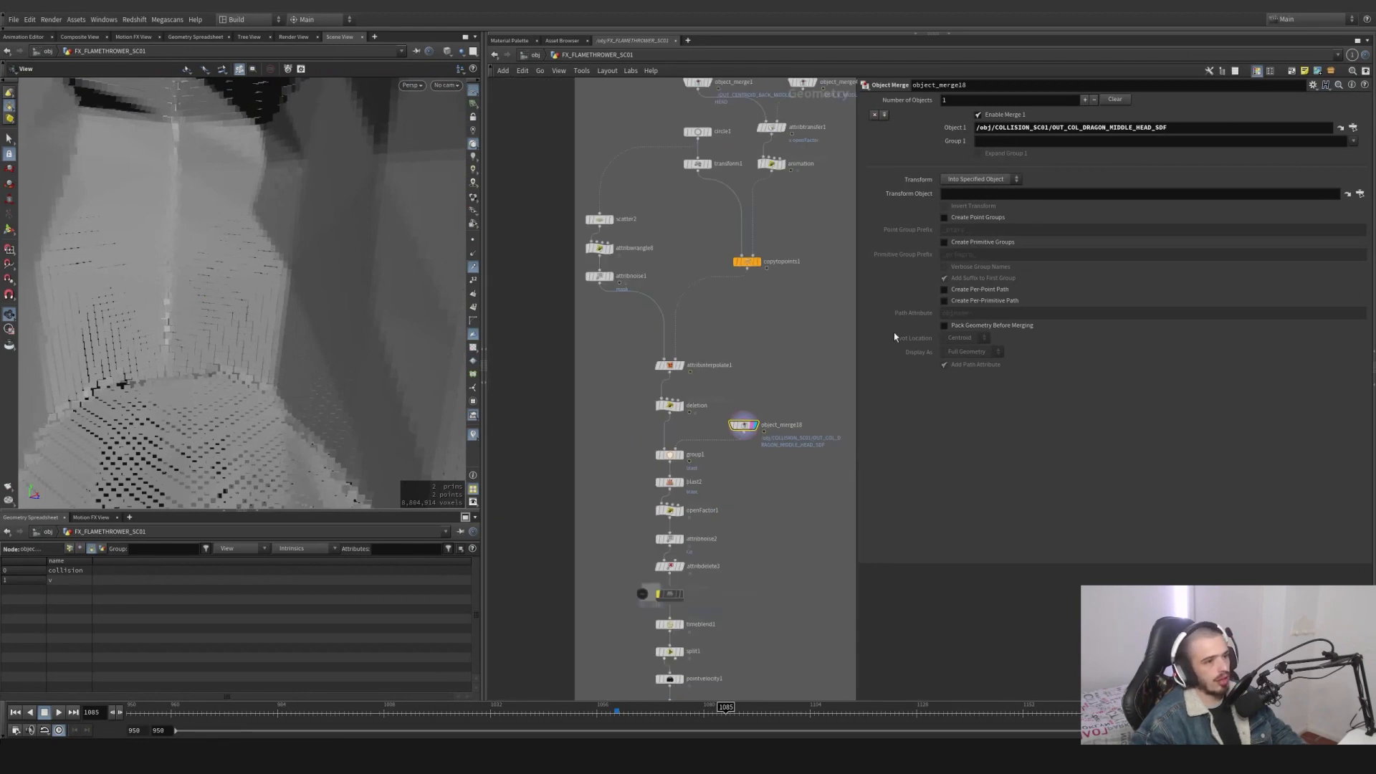
{"action": "scroll", "coordinate": [681, 448], "scroll_direction": "up", "scroll_amount": 3}
Examine group1's blast points from the side and display blast2 to compare the remaining points.
{"action": "left_click", "coordinate": [672, 455]}
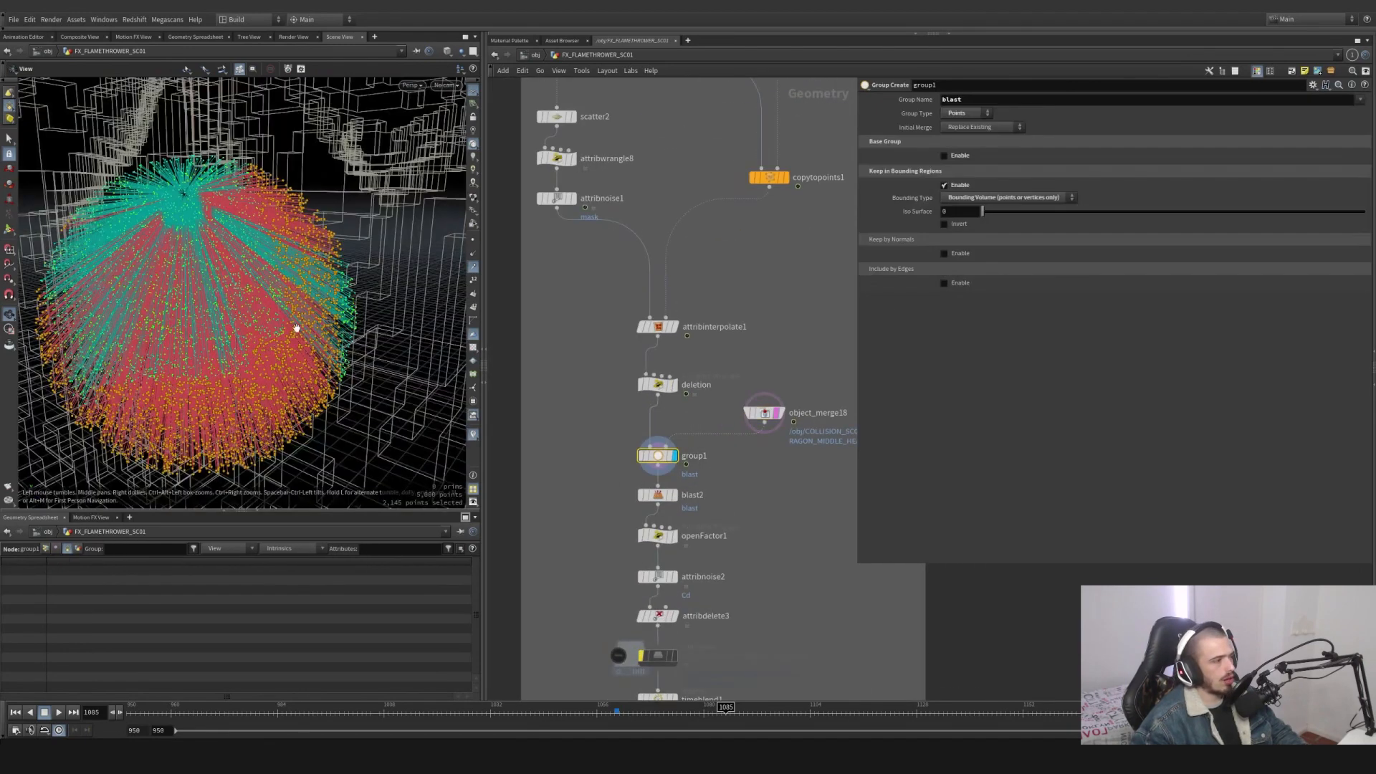
{"action": "left_click_drag", "start_coordinate": [297, 328], "coordinate": [215, 310]}
{"action": "right_click_drag", "start_coordinate": [215, 310], "coordinate": [112, 340]}
{"action": "left_click_drag", "start_coordinate": [325, 349], "coordinate": [283, 337]}
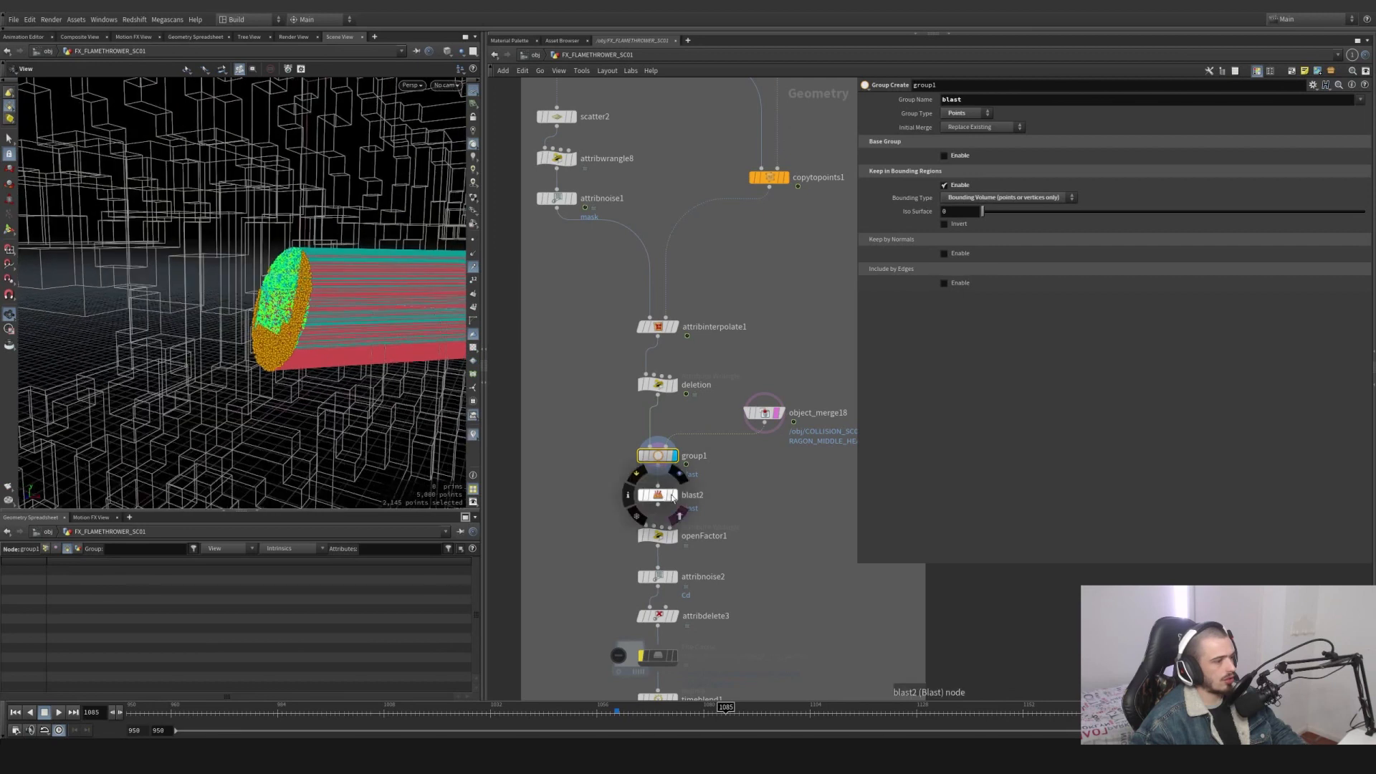
{"action": "left_click", "coordinate": [674, 496]}
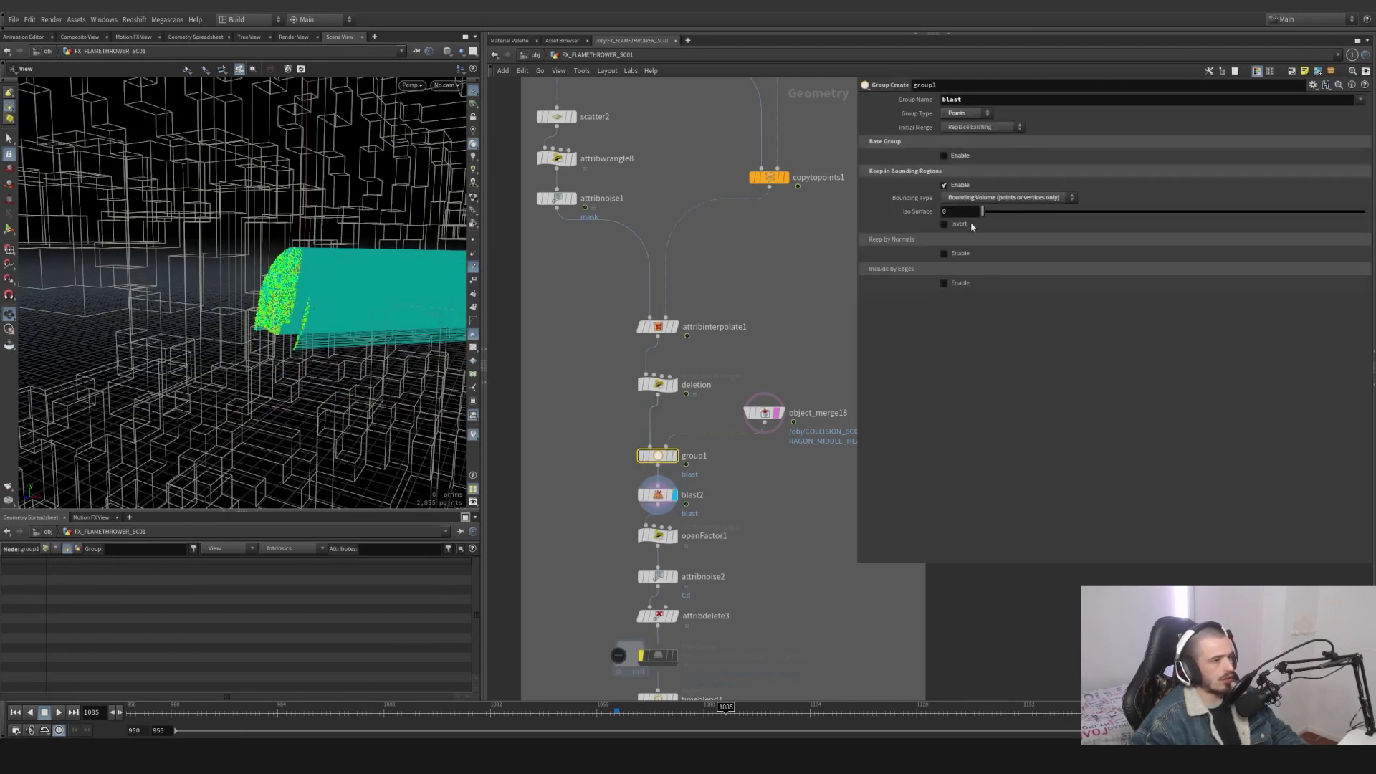
Display the openFactor1 wrangle and examine its code multiplying the mask by openFactor.
{"action": "middle_click_drag", "start_coordinate": [684, 544], "coordinate": [694, 498]}
{"action": "left_click", "coordinate": [686, 489]}
{"action": "left_click_drag", "start_coordinate": [719, 505], "coordinate": [609, 476]}
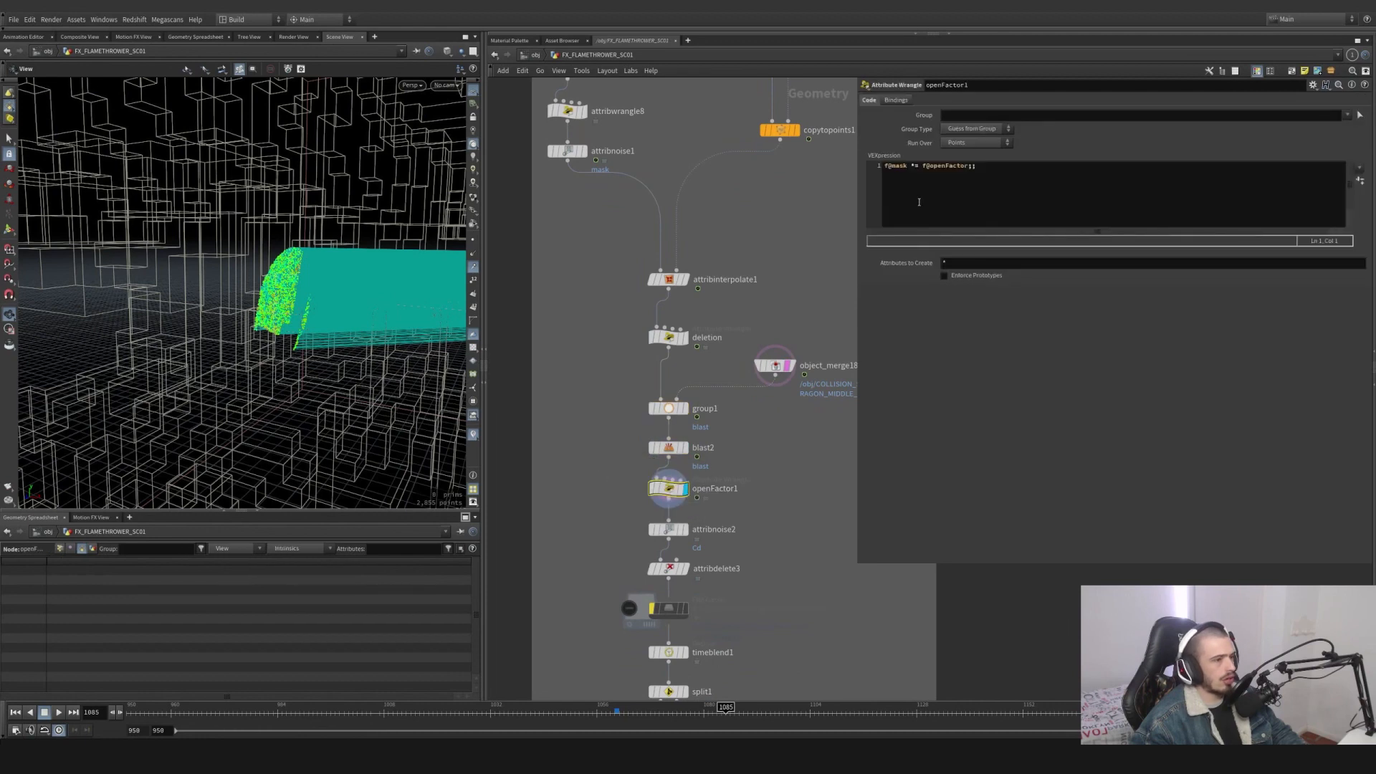
{"action": "left_click_drag", "start_coordinate": [281, 296], "coordinate": [299, 297]}
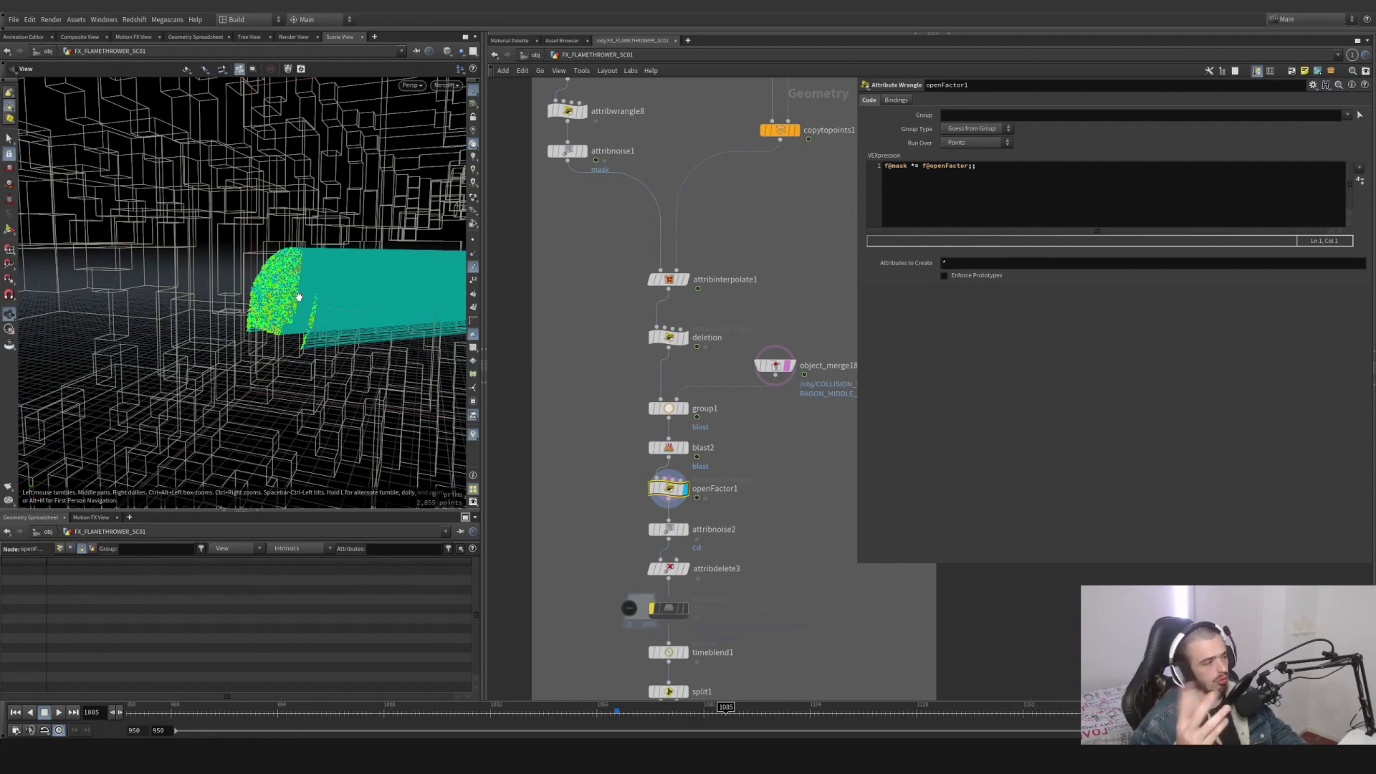
Display attribnoise2 and turn off the mask visualization and point trails to show the points' Cd noise colours.
{"action": "left_click", "coordinate": [671, 530]}
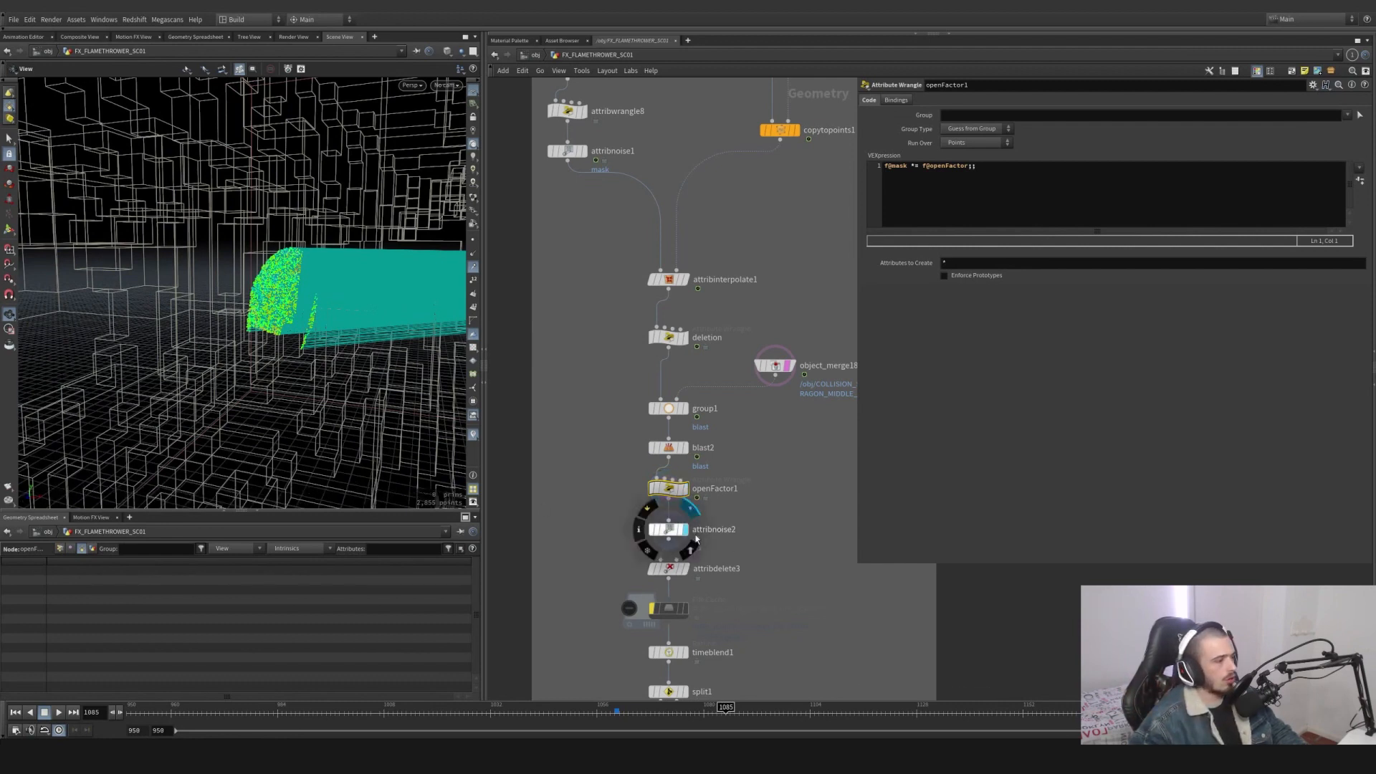
{"action": "left_click", "coordinate": [474, 434]}
{"action": "left_click_drag", "start_coordinate": [309, 320], "coordinate": [473, 391]}
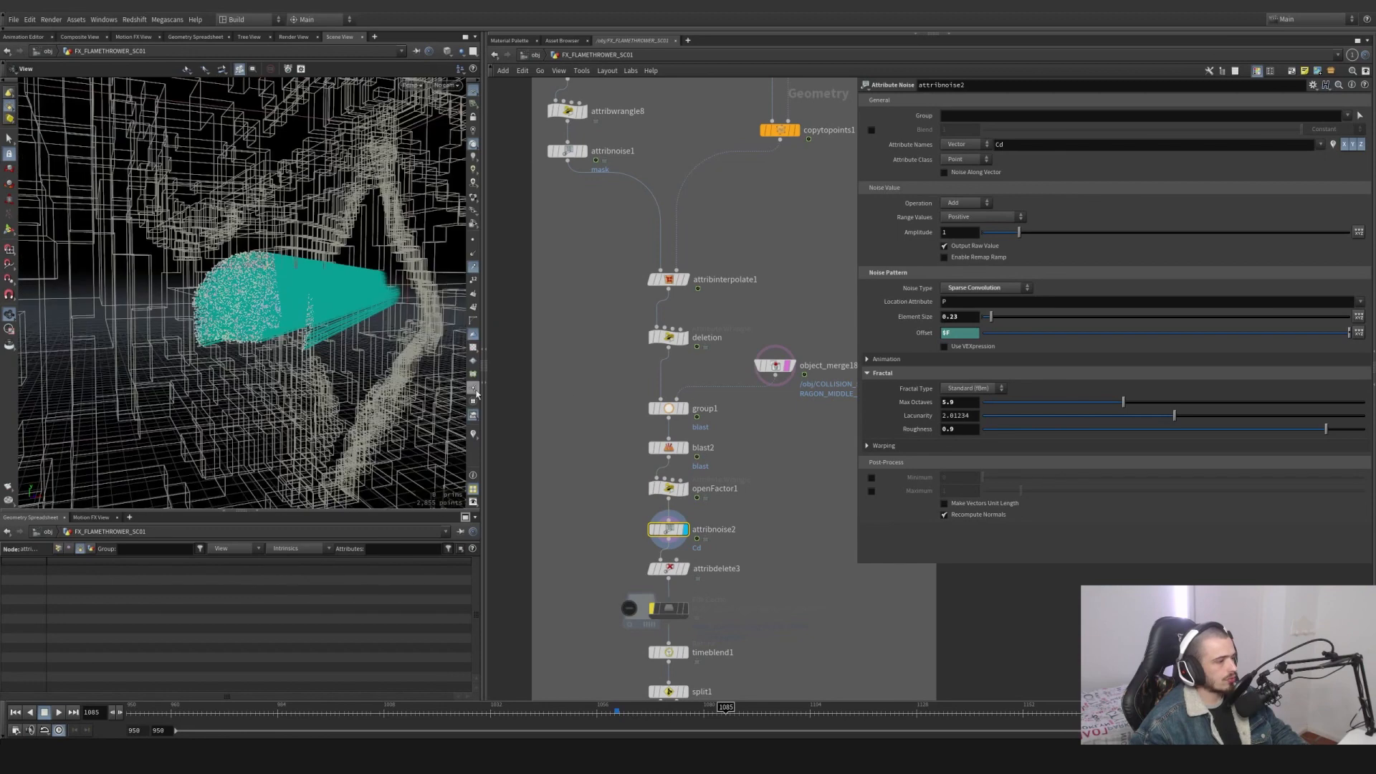
{"action": "left_click_drag", "start_coordinate": [344, 309], "coordinate": [237, 301]}
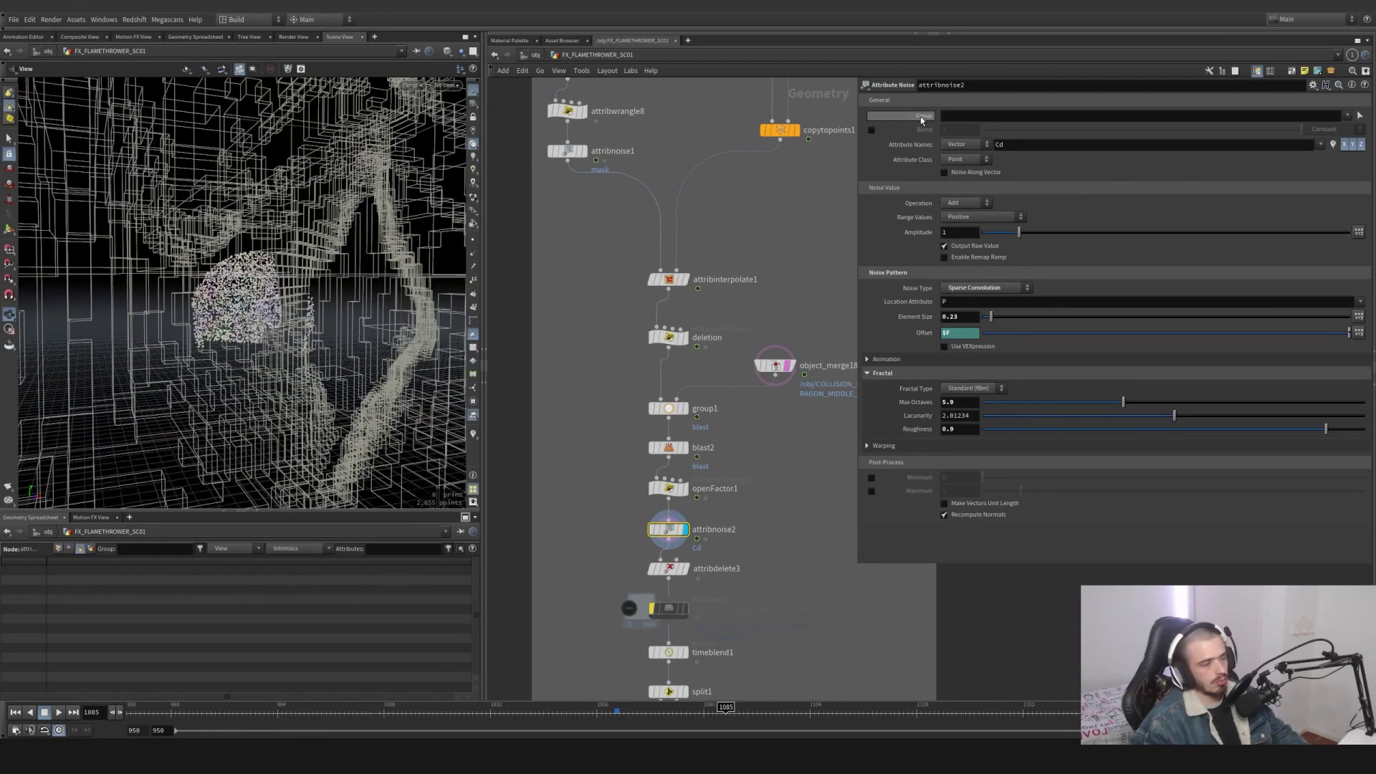
{"action": "middle_click_drag", "start_coordinate": [574, 266], "coordinate": [587, 231]}
{"action": "left_click", "coordinate": [604, 218]}
{"action": "left_click", "coordinate": [689, 494]}
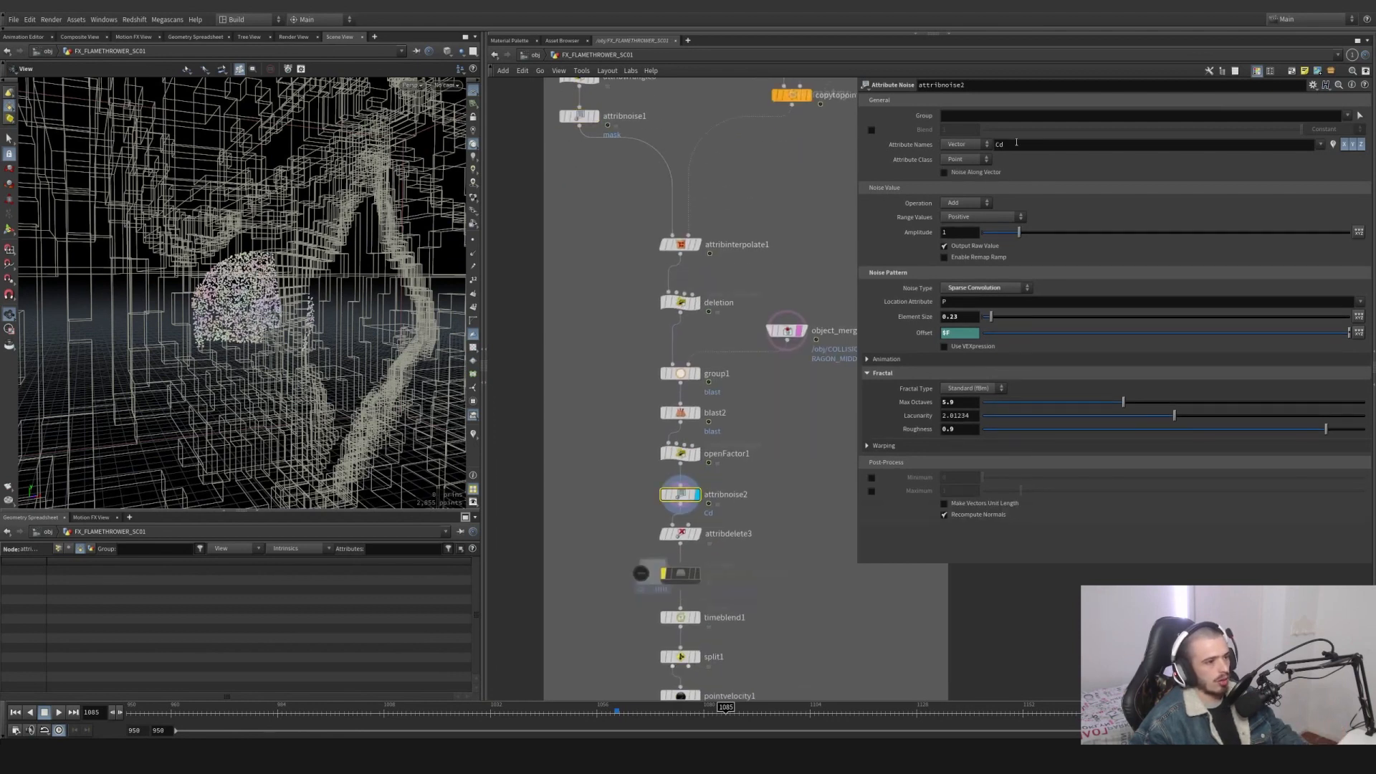
Display the timeblend1 node and check its point ID attribute for matching points.
{"action": "left_click", "coordinate": [651, 442]}
{"action": "middle_click_drag", "start_coordinate": [789, 518], "coordinate": [800, 368]}
{"action": "left_click", "coordinate": [649, 470]}
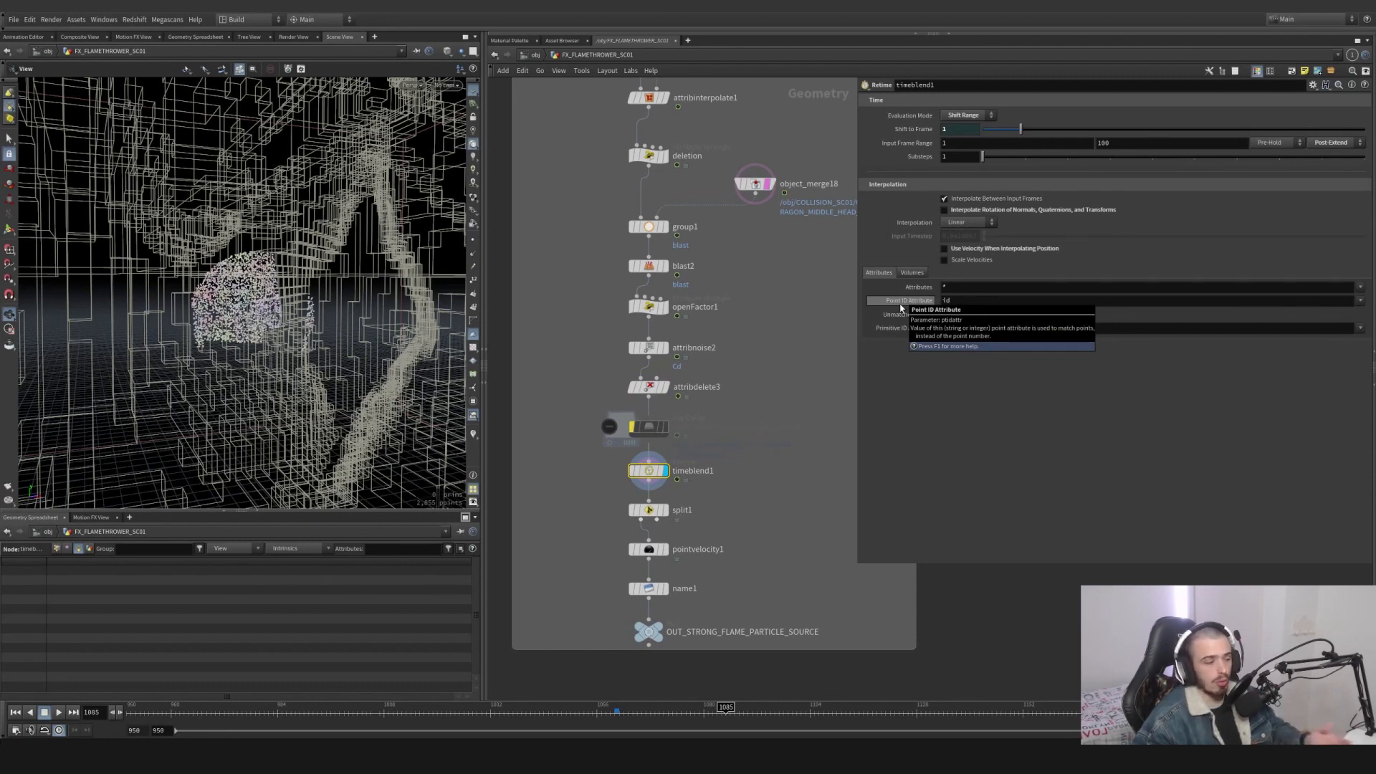
Display split1 and examine the mask comparison in its group expression.
{"action": "middle_click_drag", "start_coordinate": [712, 507], "coordinate": [688, 444]}
{"action": "left_click", "coordinate": [639, 446]}
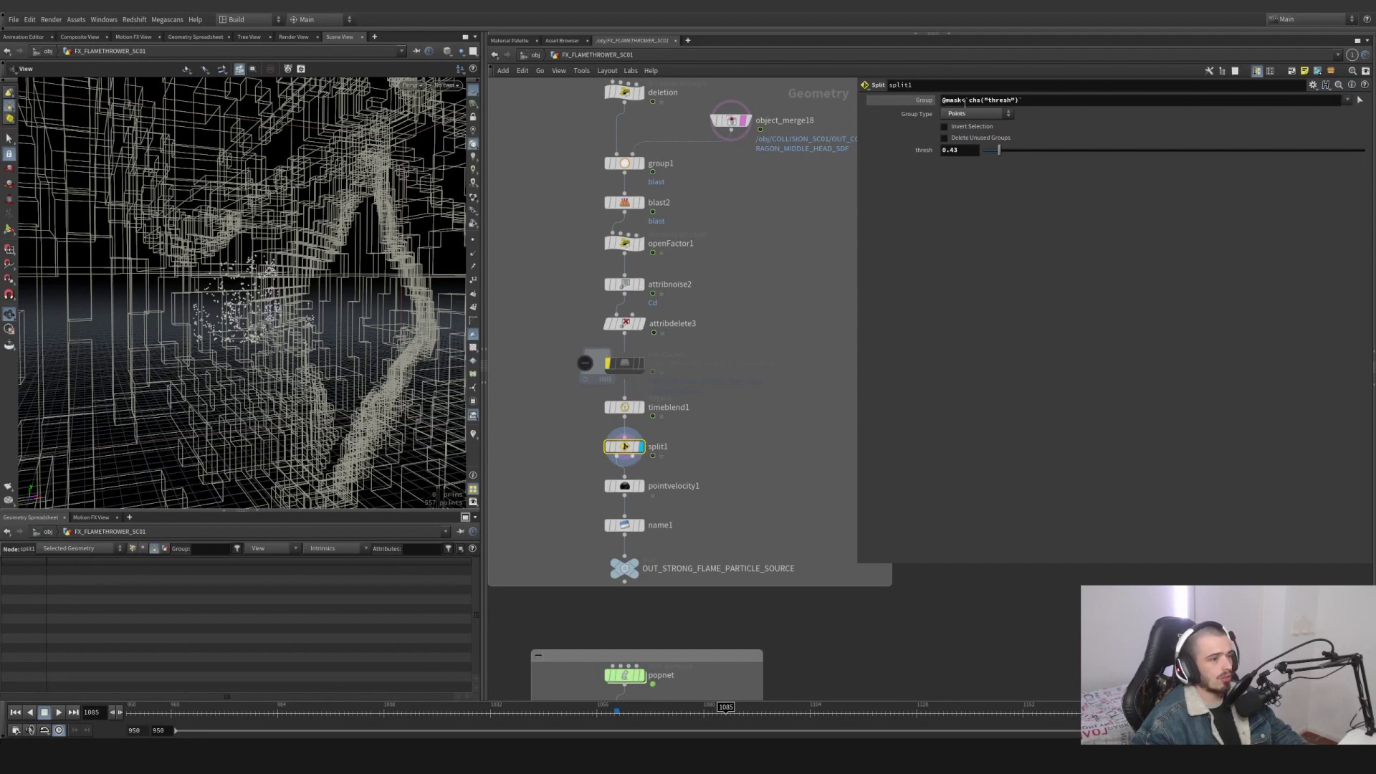
{"action": "double_click", "coordinate": [953, 100]}
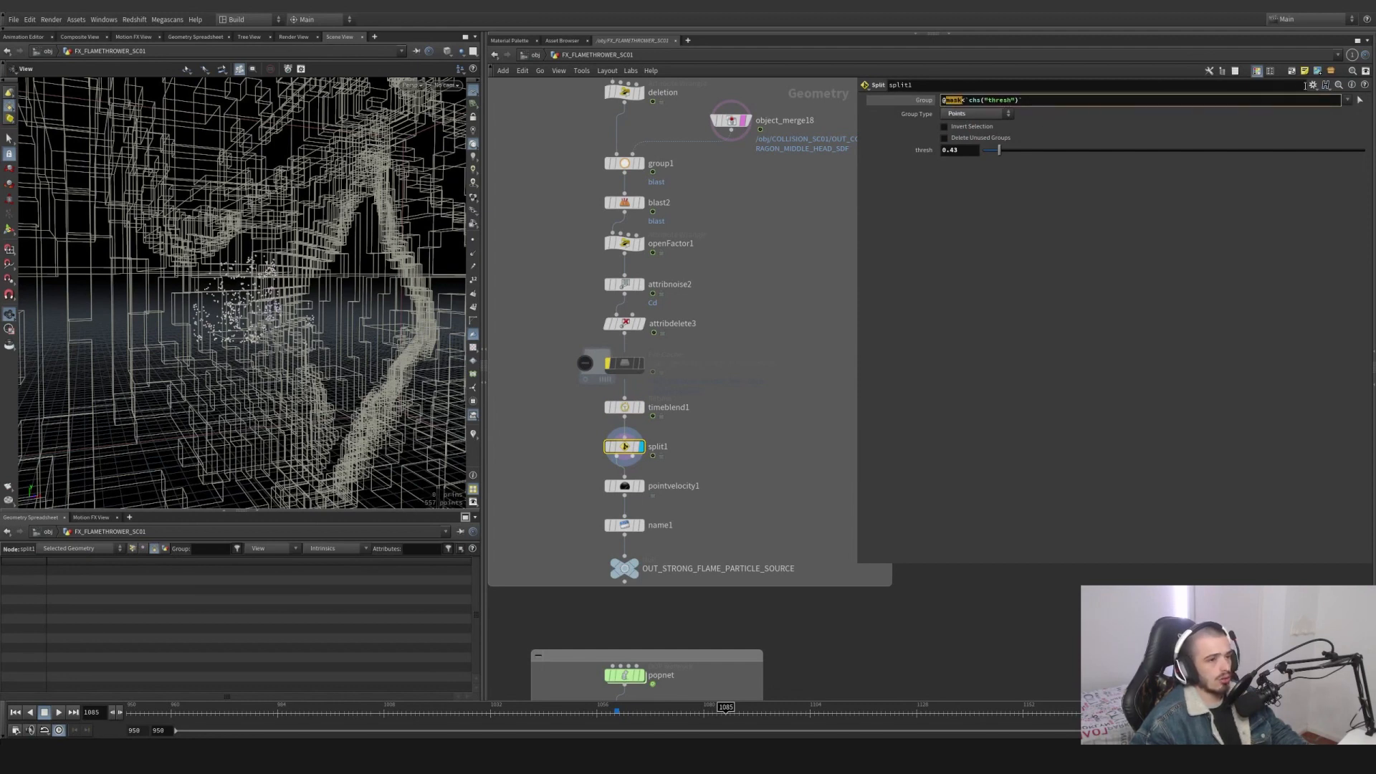
Try adding a float parameter to split1 in its parameter interface editor, and cancel the edit.
{"action": "left_click", "coordinate": [1313, 85]}
{"action": "left_click", "coordinate": [1233, 97]}
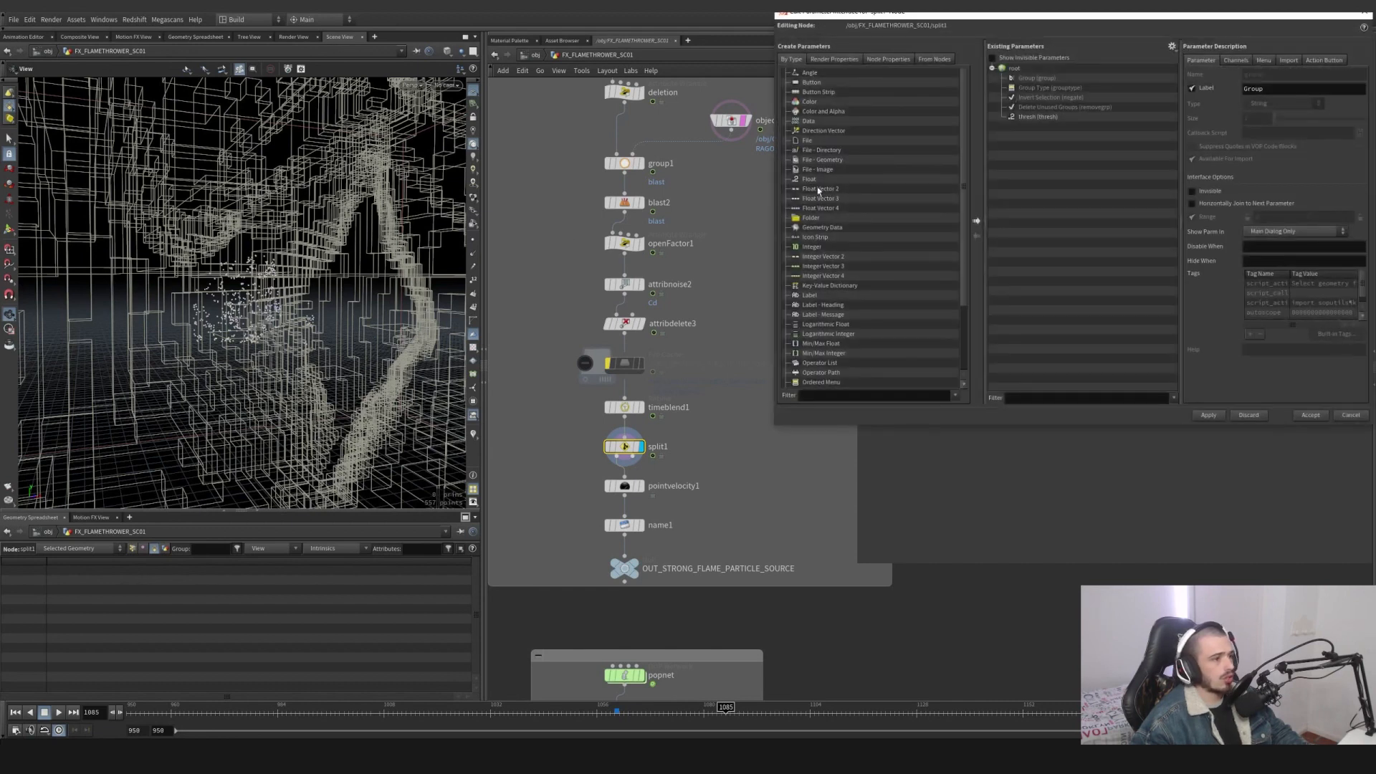
{"action": "left_click_drag", "start_coordinate": [810, 179], "coordinate": [1039, 164]}
{"action": "left_click", "coordinate": [1350, 415]}
Try copying split1's thresh parameter and referencing it in the Group expression.
{"action": "right_click", "coordinate": [954, 151]}
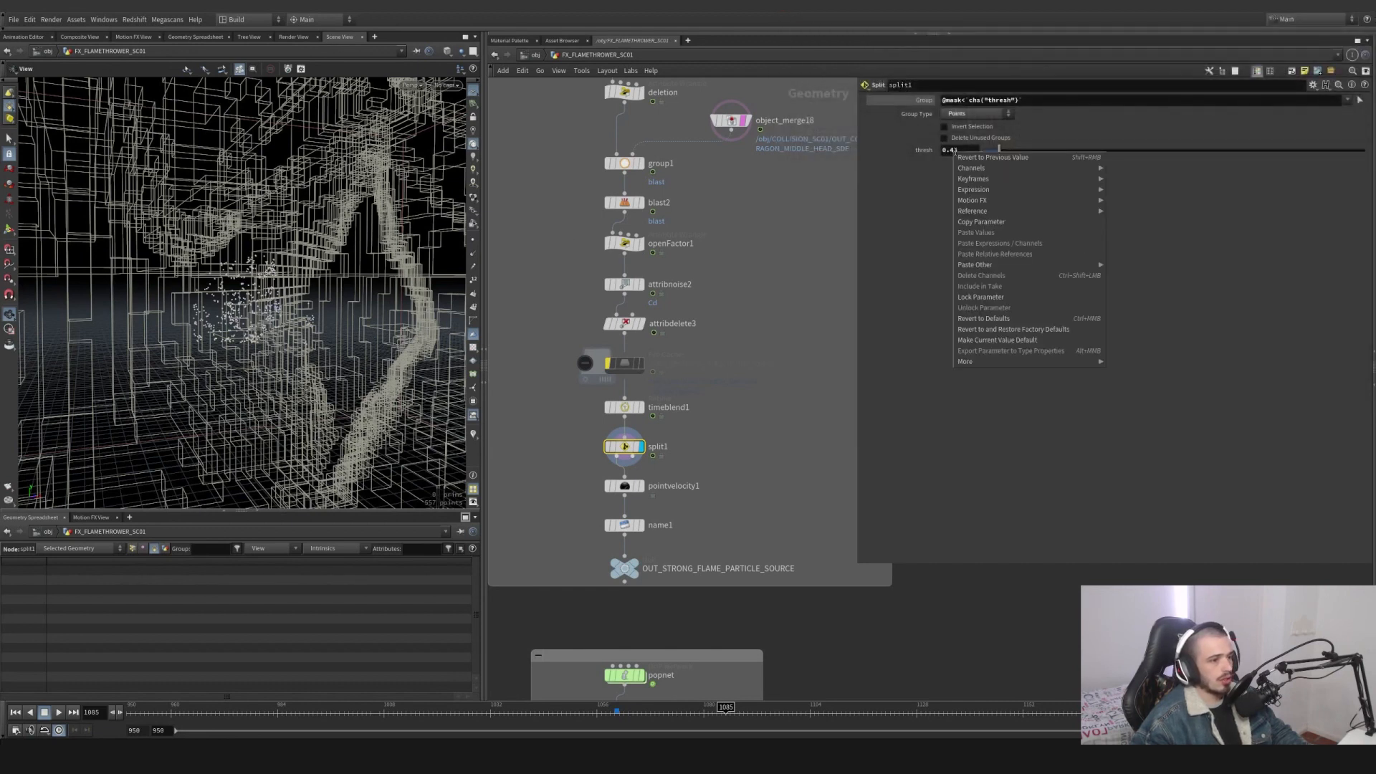
{"action": "left_click", "coordinate": [981, 222]}
{"action": "right_click", "coordinate": [1030, 103]}
{"action": "mouse_move", "coordinate": [1065, 217]}
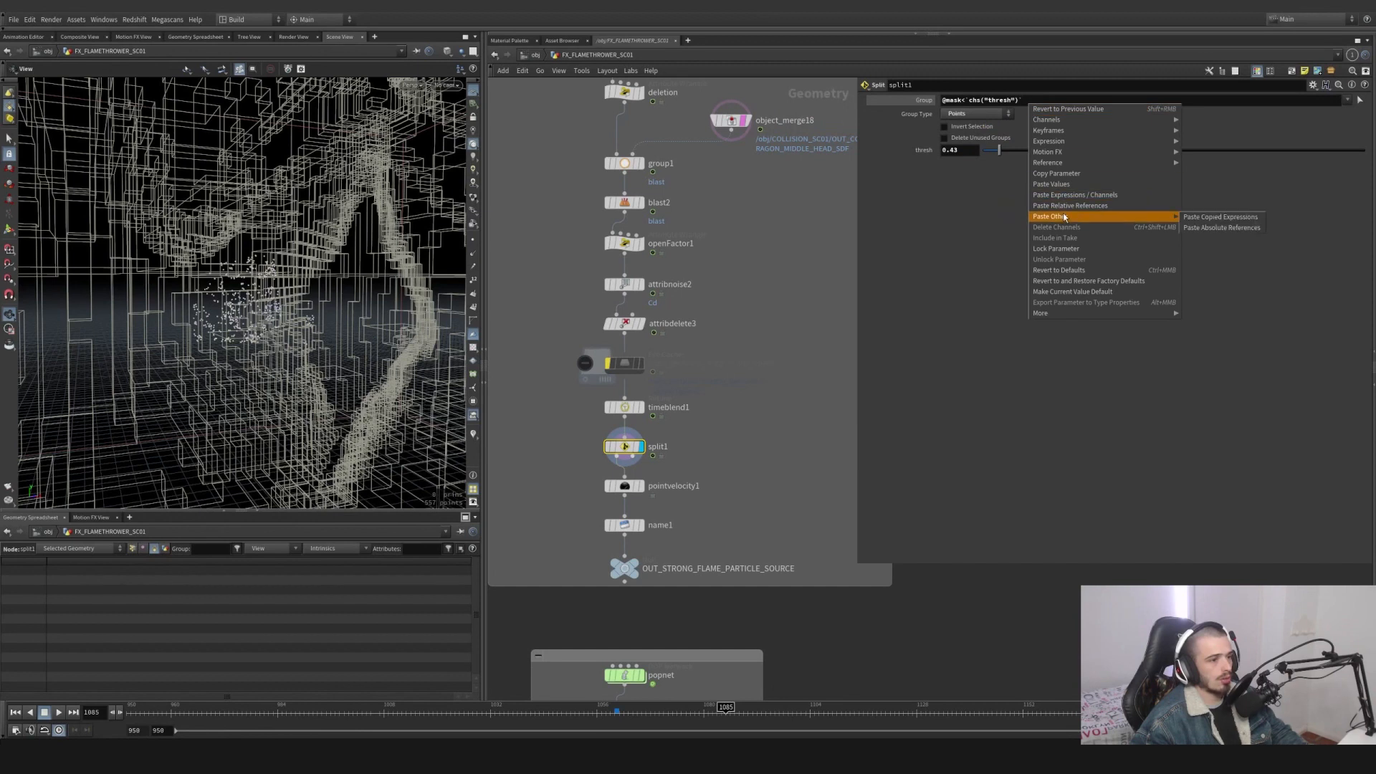
{"action": "left_click", "coordinate": [917, 228]}
{"action": "type", "text": "`"}
{"action": "key", "text": "Return"}
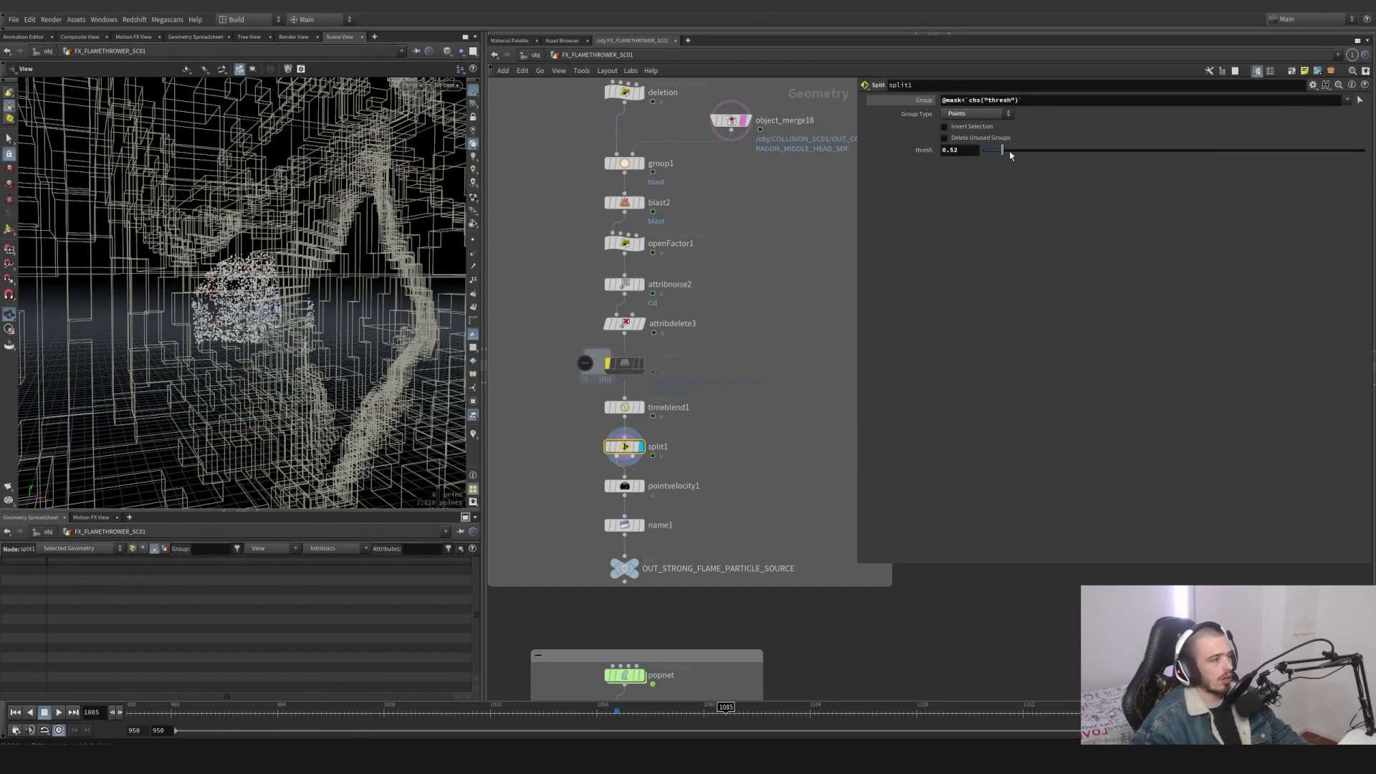
Test split1's thresh value, leaving it at 0.43, and display the pointvelocity1 node.
{"action": "left_click_drag", "start_coordinate": [998, 150], "coordinate": [999, 152]}
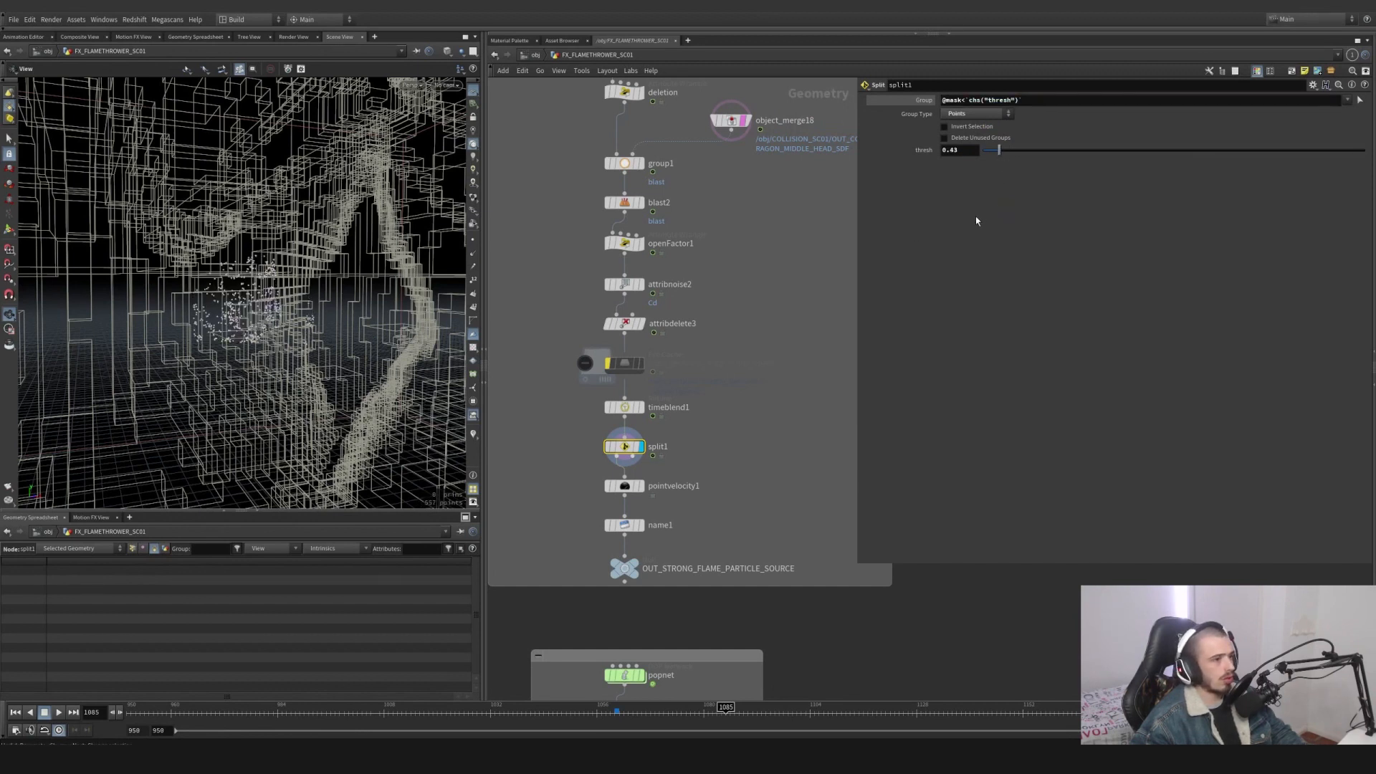
{"action": "middle_click_drag", "start_coordinate": [682, 497], "coordinate": [712, 470]}
{"action": "left_click", "coordinate": [653, 459]}
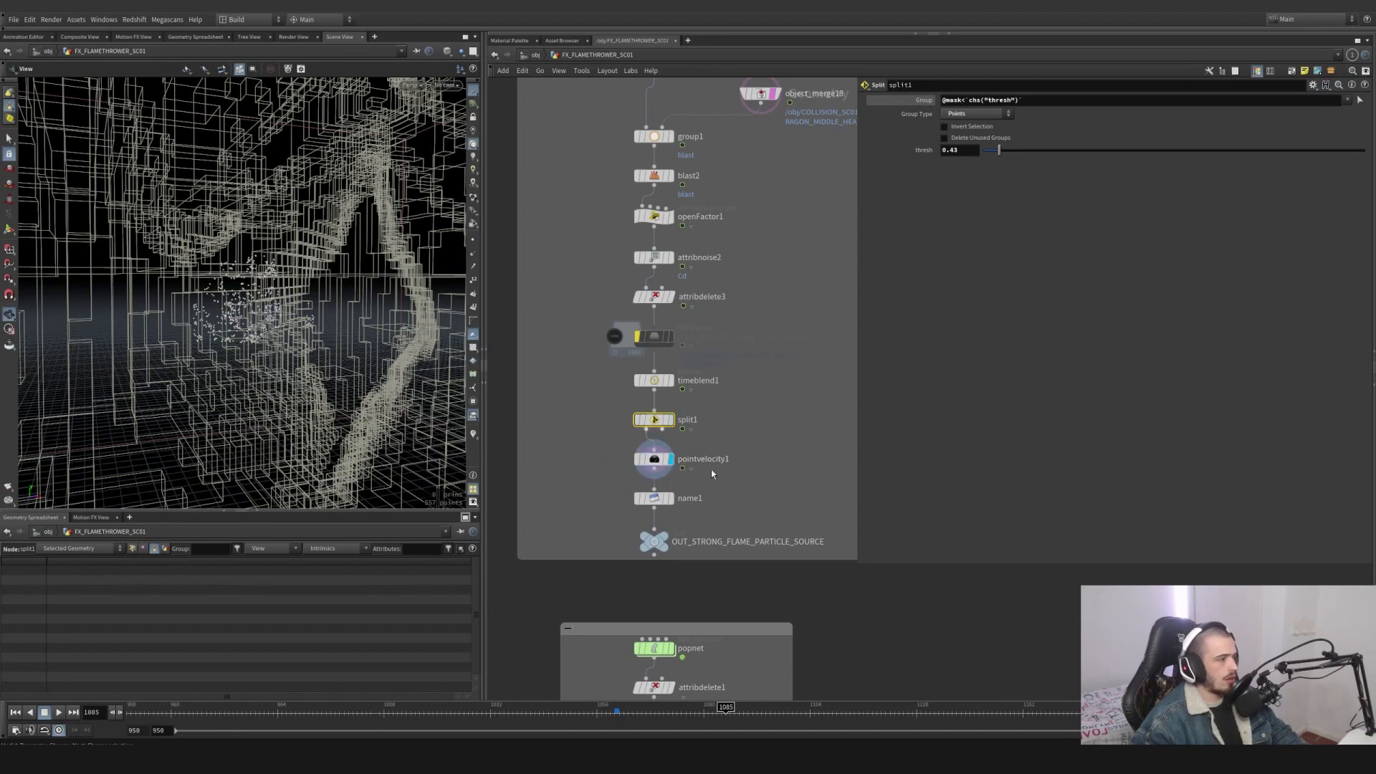
Show the points' velocity trails and examine pointvelocity1's Curl Noise settings, toggling the node's bypass off again at the end.
{"action": "left_click", "coordinate": [473, 269]}
{"action": "left_click_drag", "start_coordinate": [285, 307], "coordinate": [180, 308]}
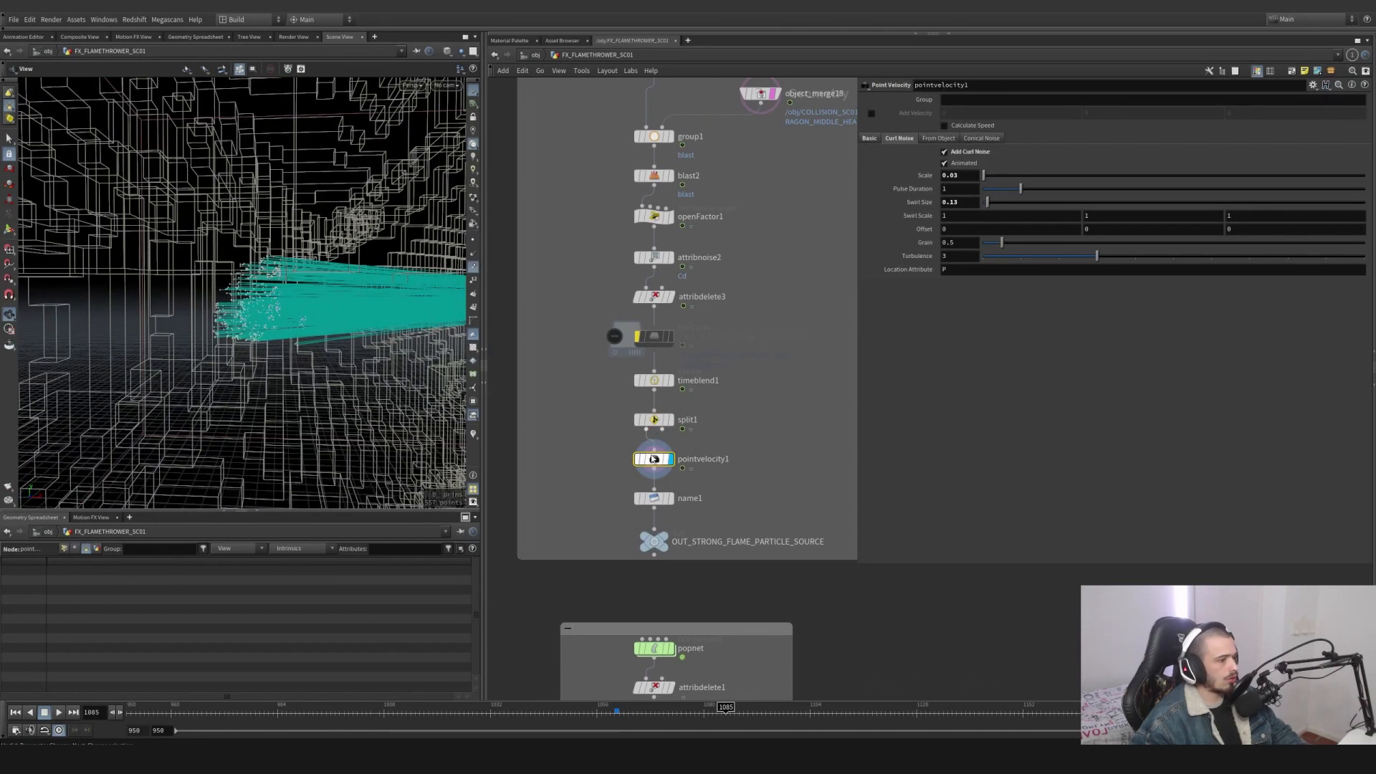
{"action": "mouse_move", "coordinate": [653, 459]}
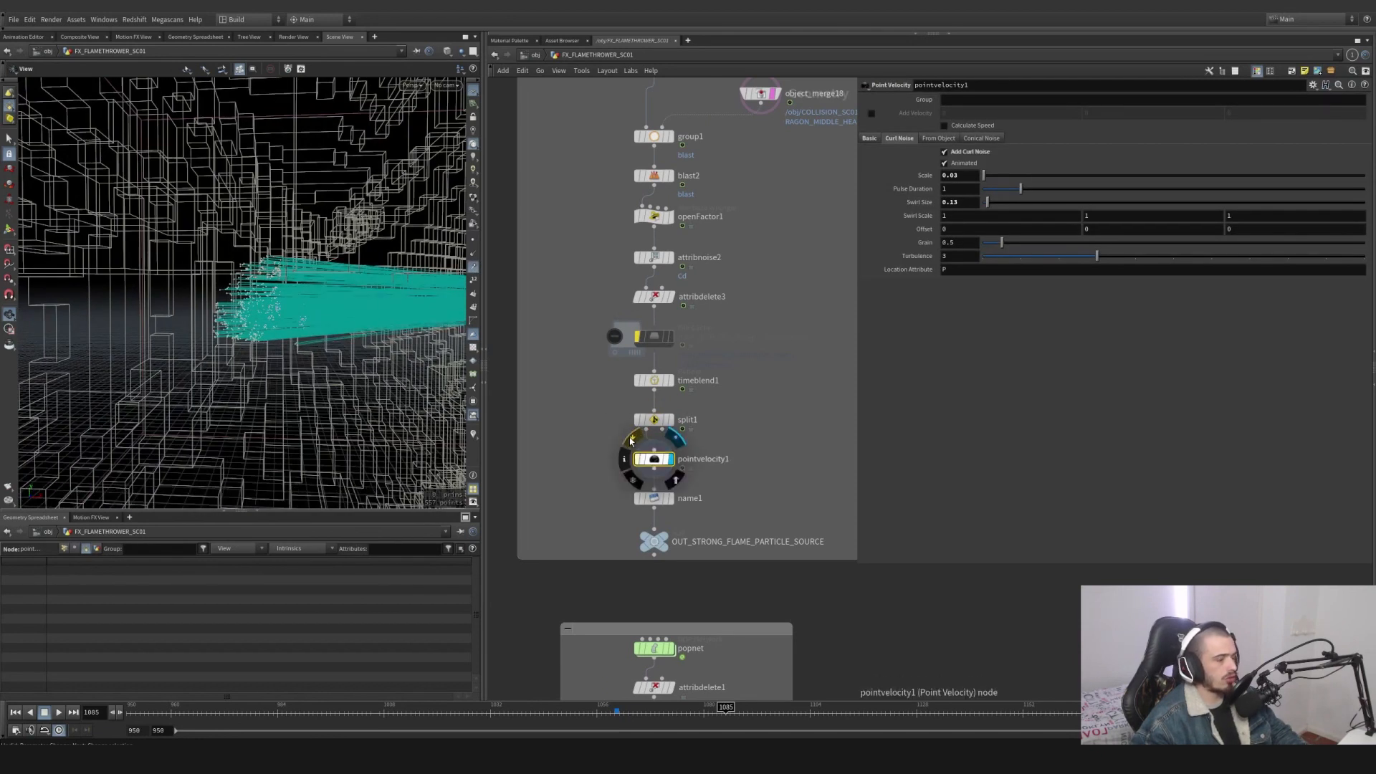
{"action": "left_click", "coordinate": [631, 441]}
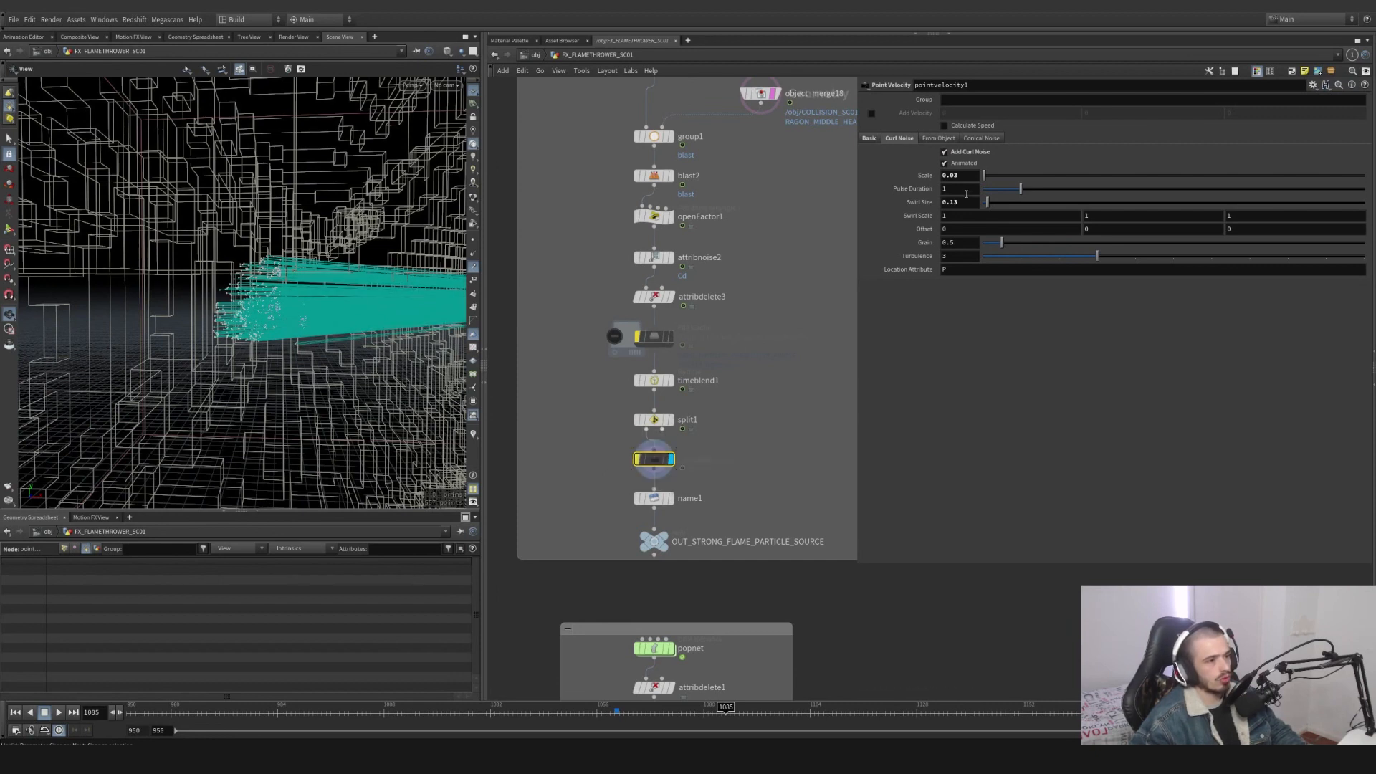
{"action": "left_click", "coordinate": [870, 138]}
{"action": "left_click", "coordinate": [900, 137]}
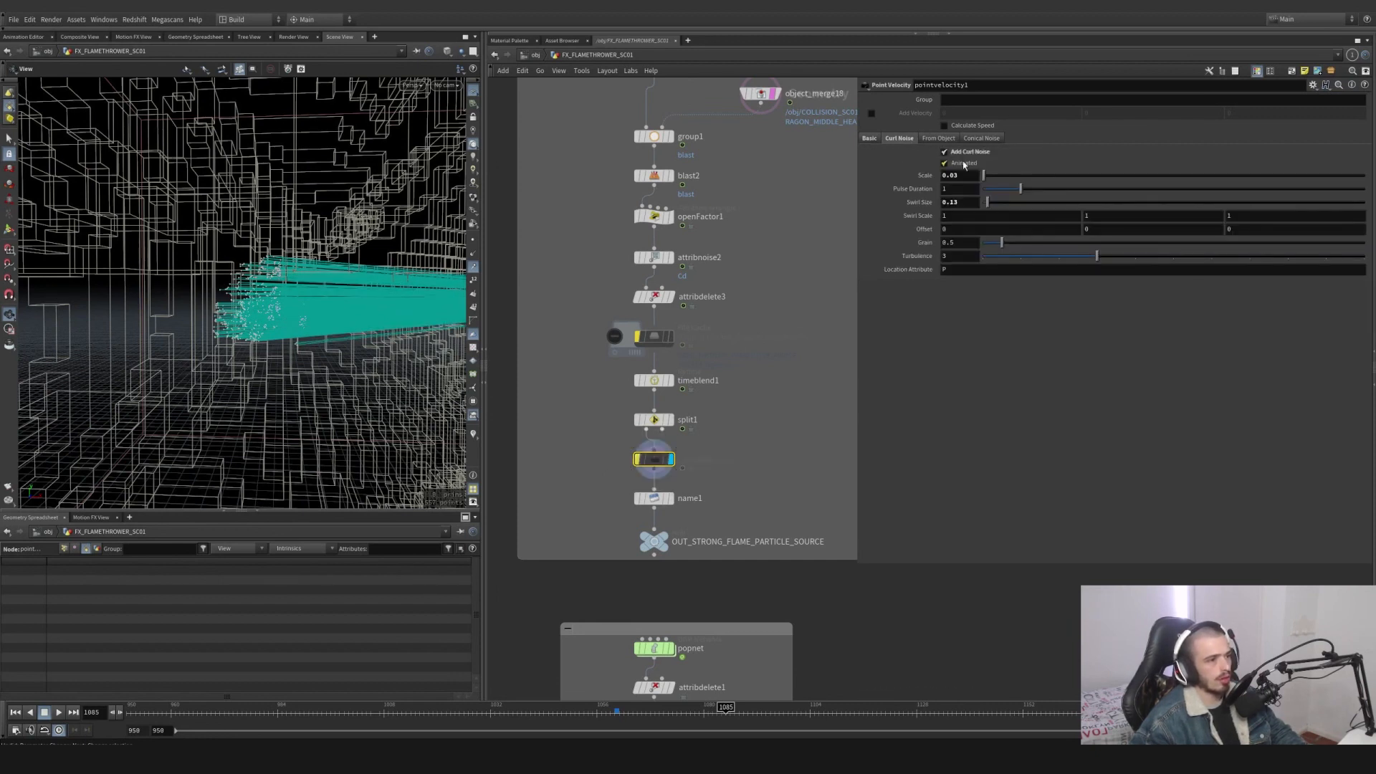
{"action": "middle_click_drag", "start_coordinate": [747, 446], "coordinate": [742, 414]}
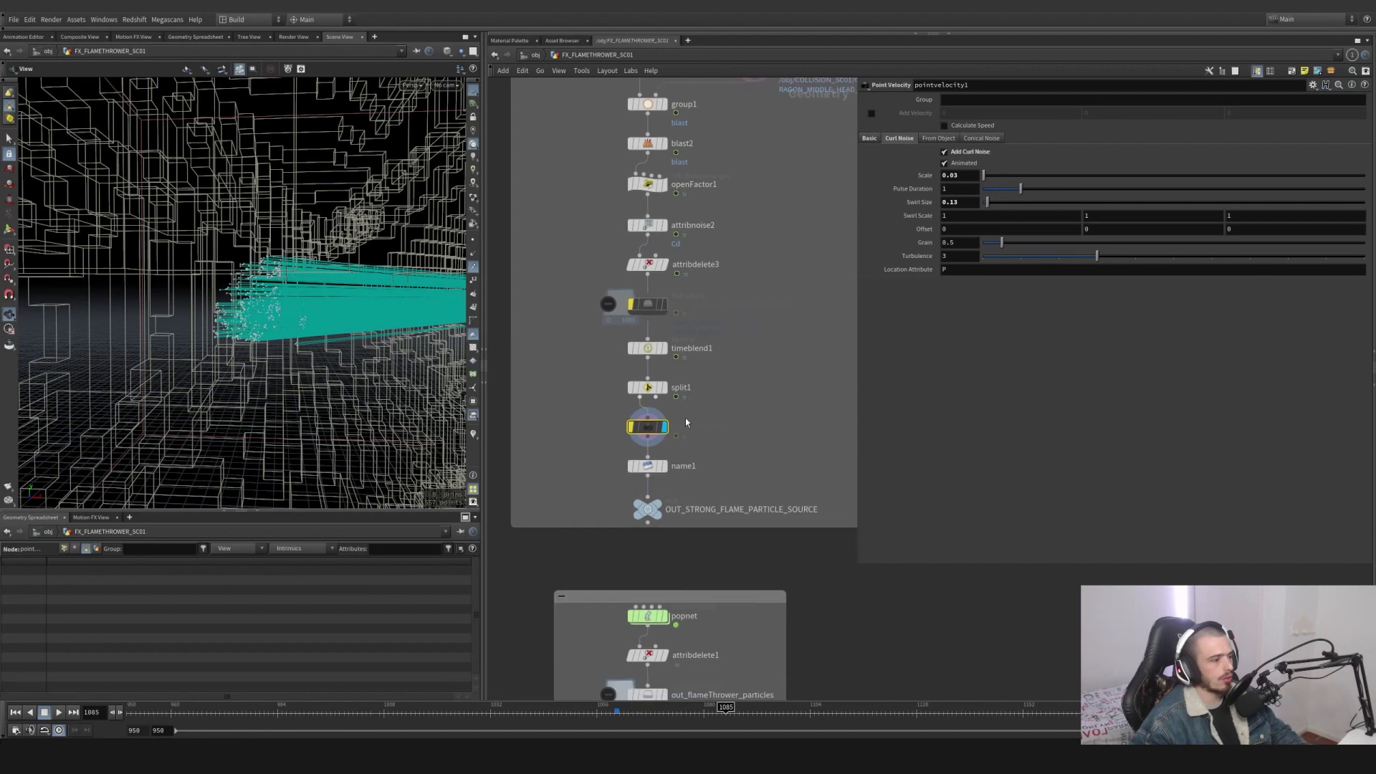
{"action": "left_click", "coordinate": [632, 427]}
Display name1 and examine its strongFlame point naming, and survey the network down to the popnet group.
{"action": "left_click", "coordinate": [664, 466]}
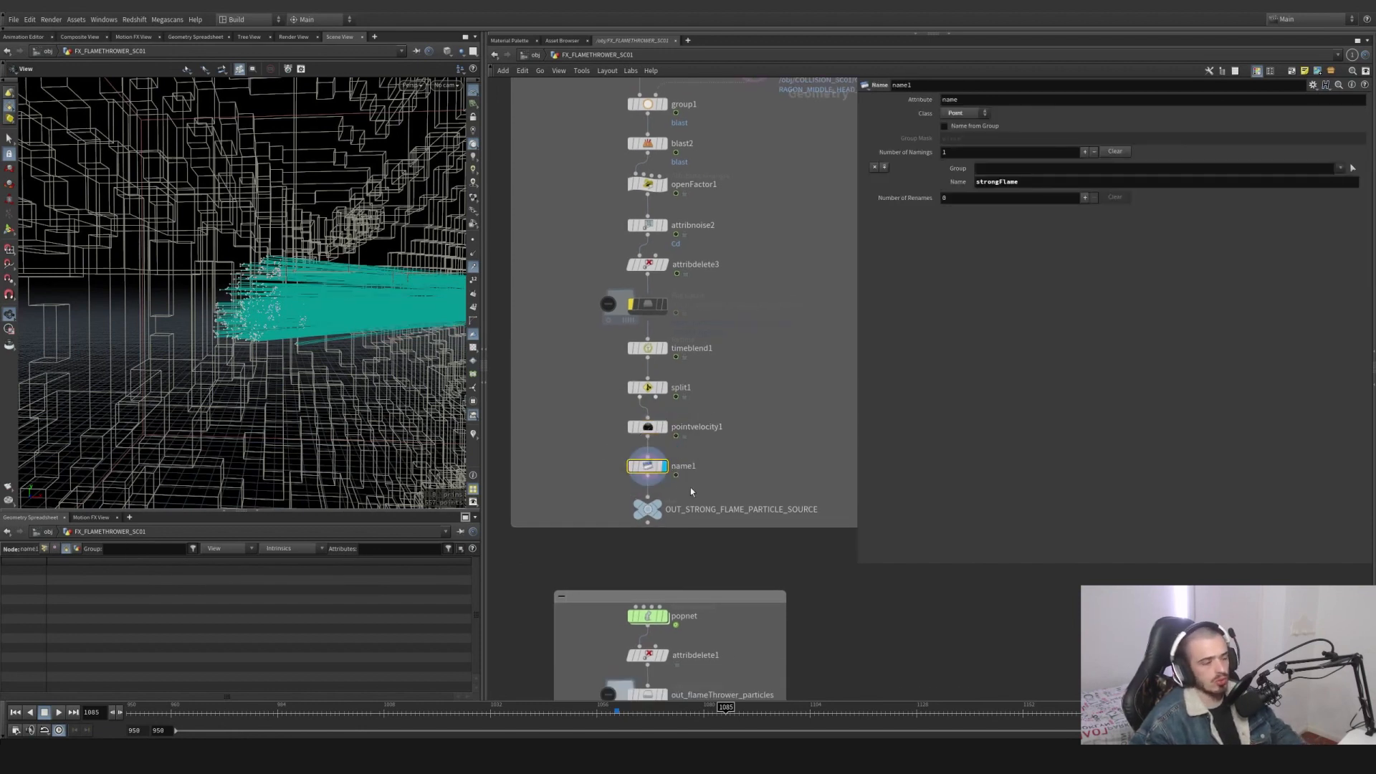
{"action": "mouse_move", "coordinate": [620, 451]}
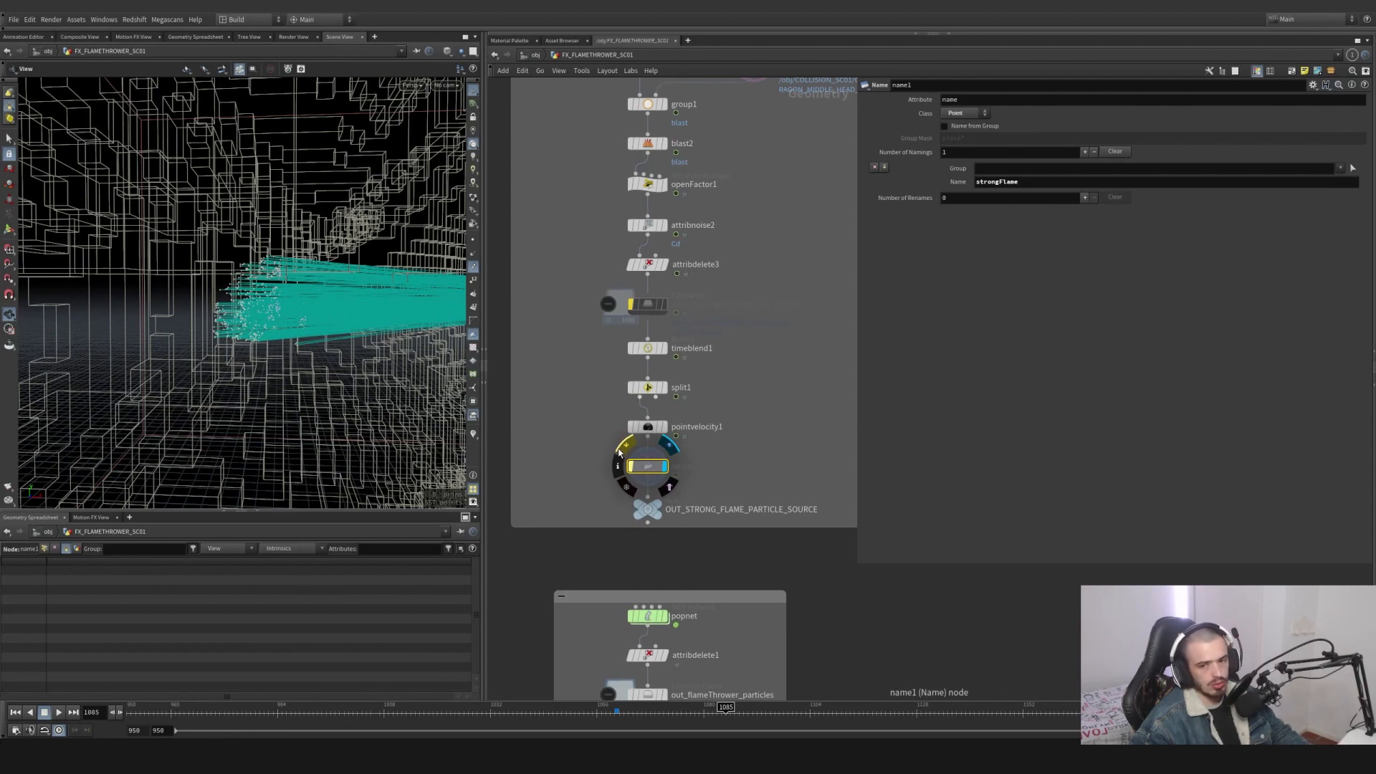
{"action": "middle_click_drag", "start_coordinate": [743, 581], "coordinate": [740, 360]}
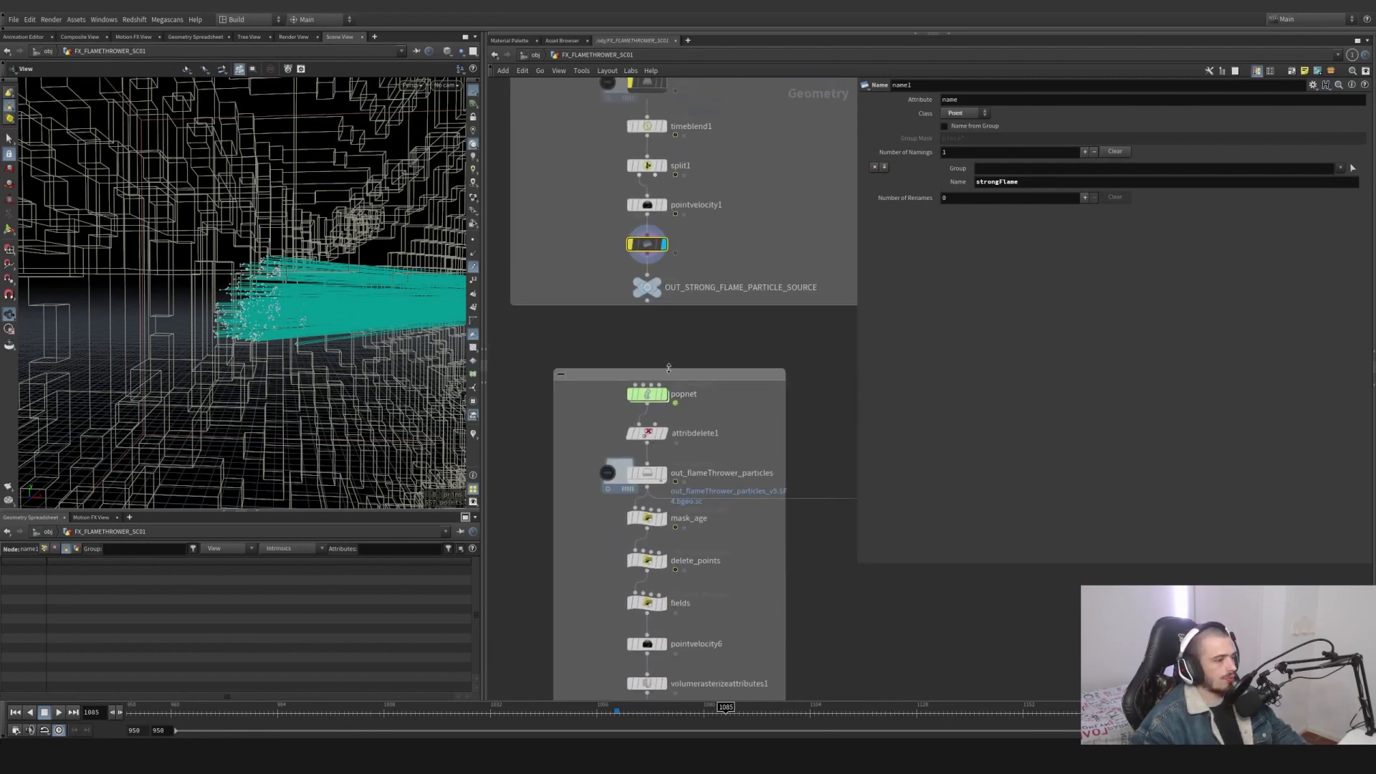
{"action": "scroll", "coordinate": [729, 552], "scroll_direction": "down", "scroll_amount": 5}
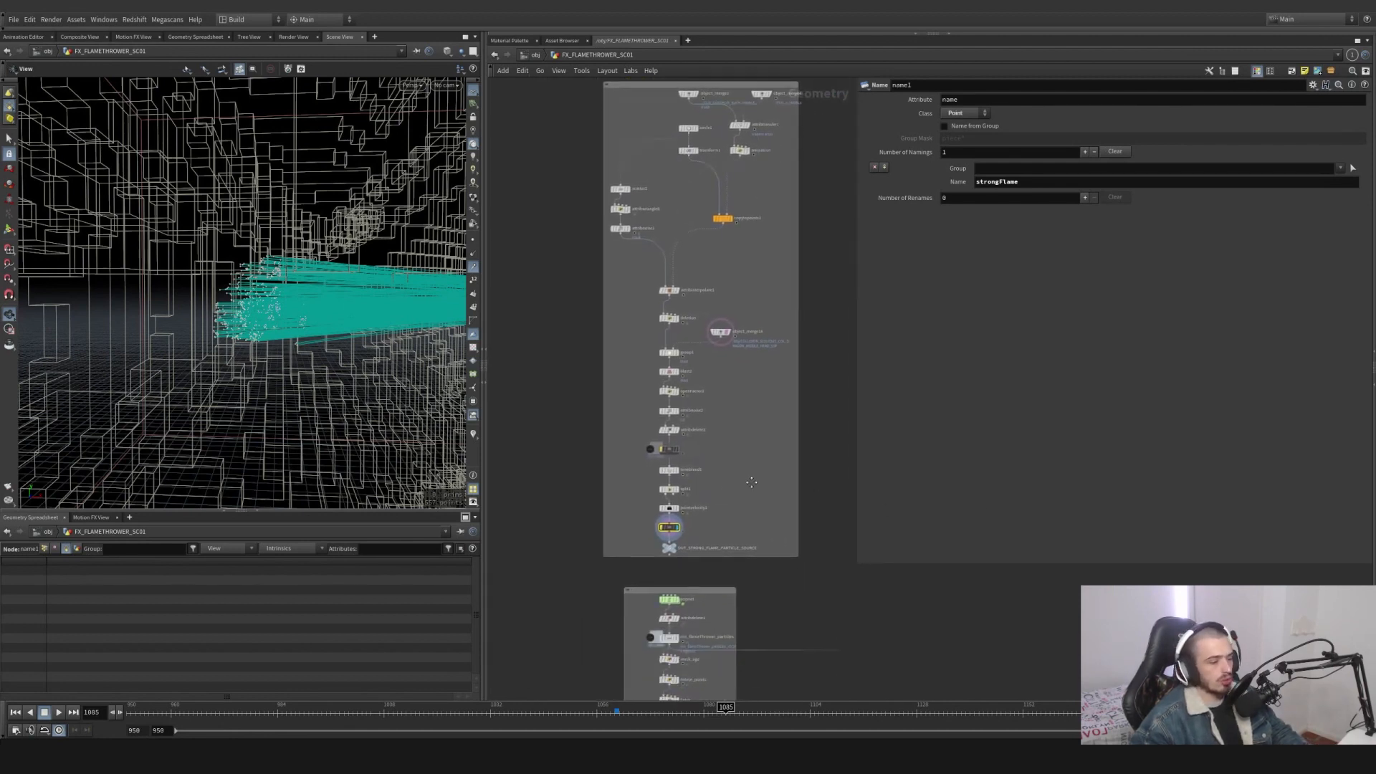
{"action": "middle_click_drag", "start_coordinate": [752, 483], "coordinate": [761, 412]}
{"action": "scroll", "coordinate": [773, 580], "scroll_direction": "up", "scroll_amount": 2}
{"action": "scroll", "coordinate": [775, 581], "scroll_direction": "down", "scroll_amount": 4}
{"action": "middle_click_drag", "start_coordinate": [774, 581], "coordinate": [699, 462]}
{"action": "scroll", "coordinate": [699, 462], "scroll_direction": "up", "scroll_amount": 5}
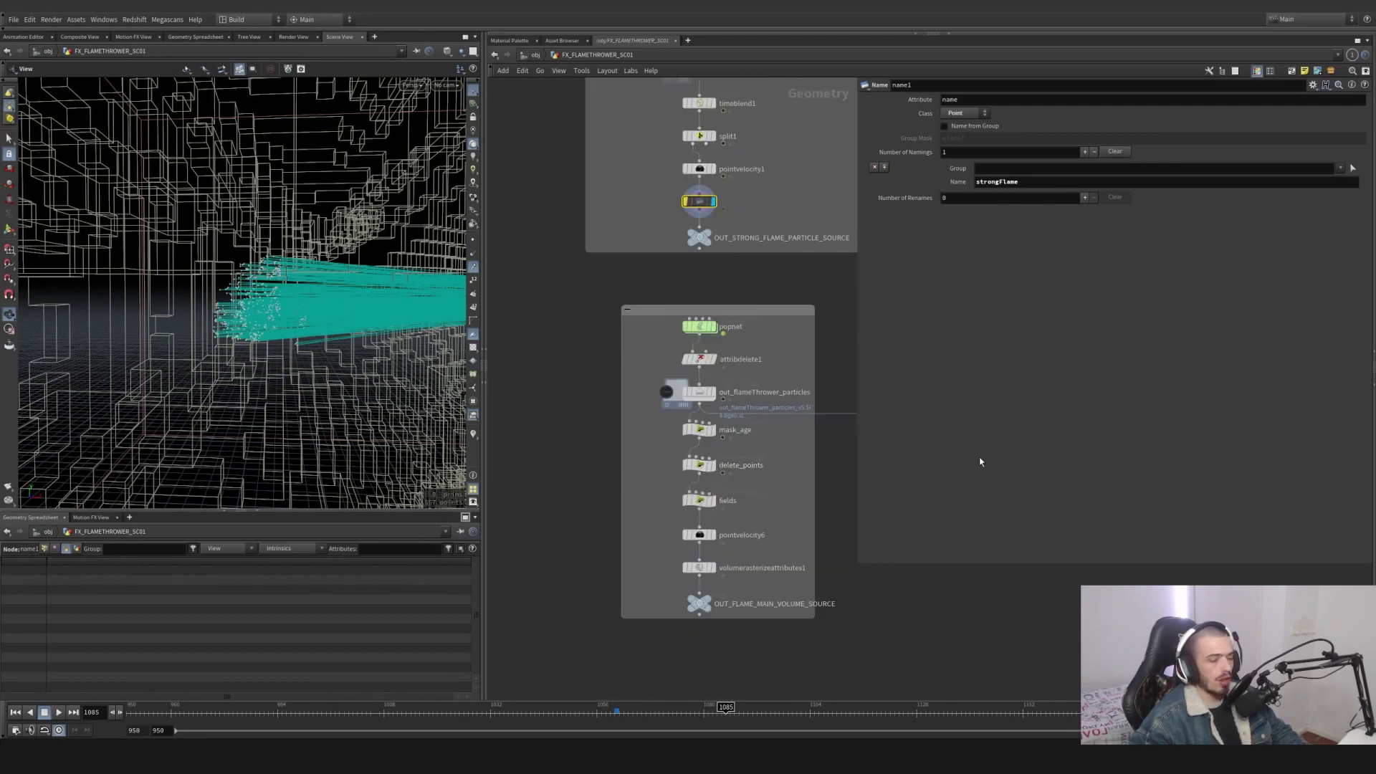
{"action": "middle_click_drag", "start_coordinate": [747, 350], "coordinate": [722, 359]}
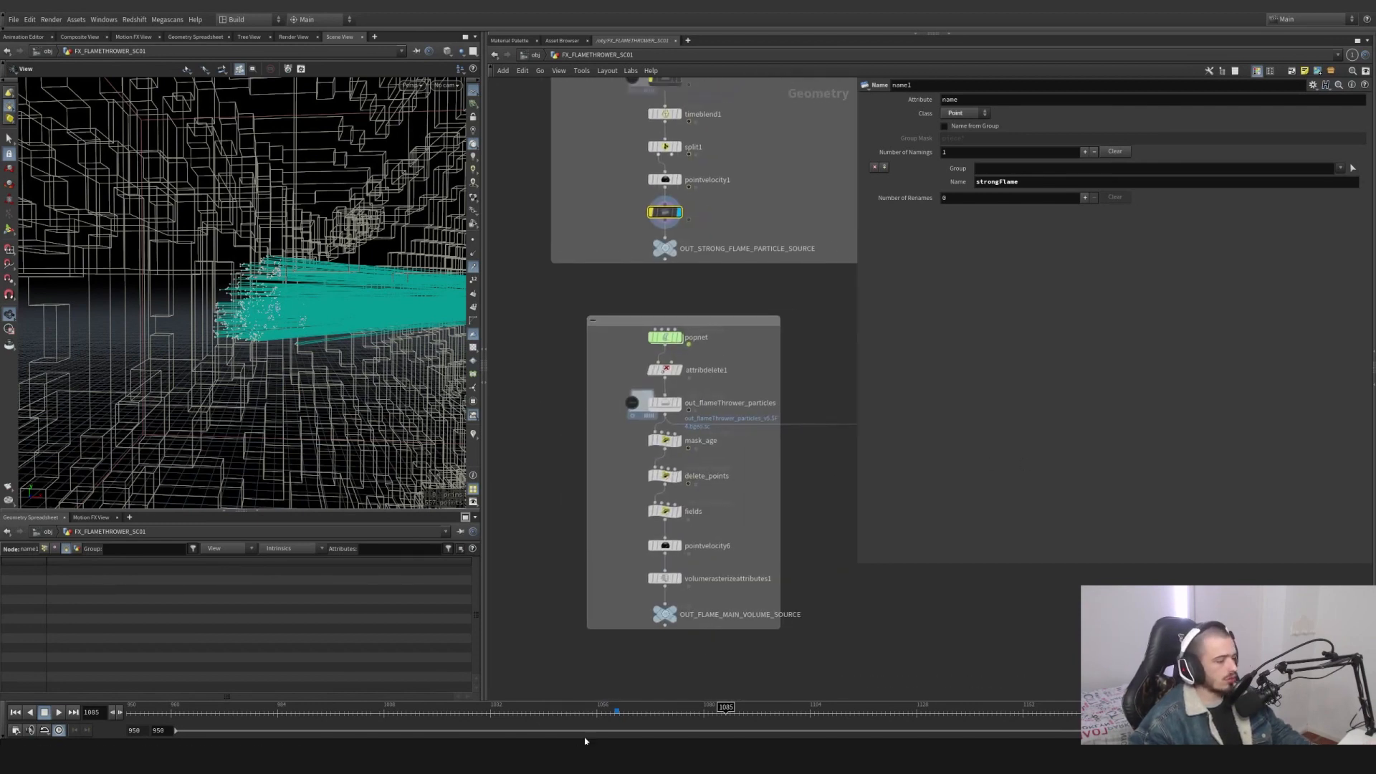
Go to frame 1060, enter popnet, and examine source_first_input's inherited velocity and birth settings.
{"action": "left_click", "coordinate": [615, 710]}
{"action": "left_click", "coordinate": [666, 337]}
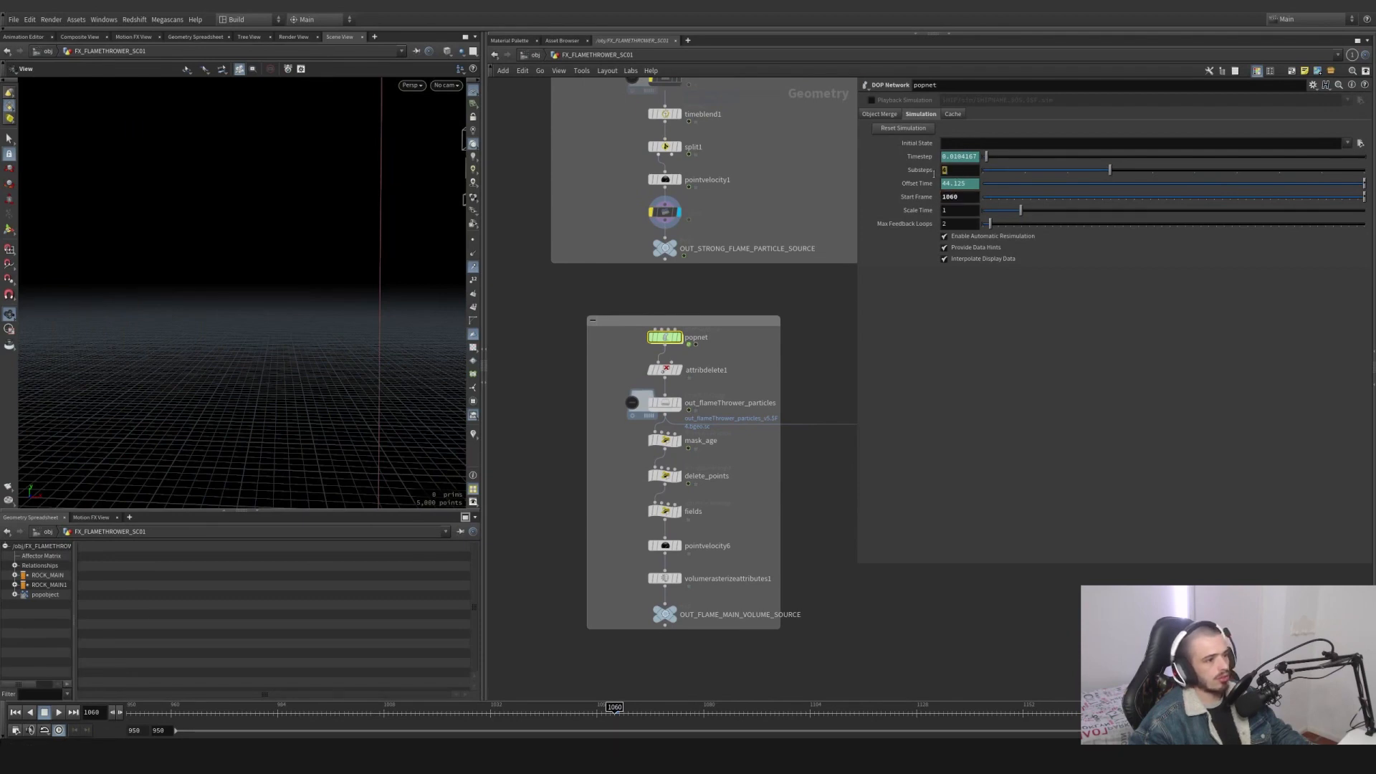
{"action": "double_click", "coordinate": [665, 337]}
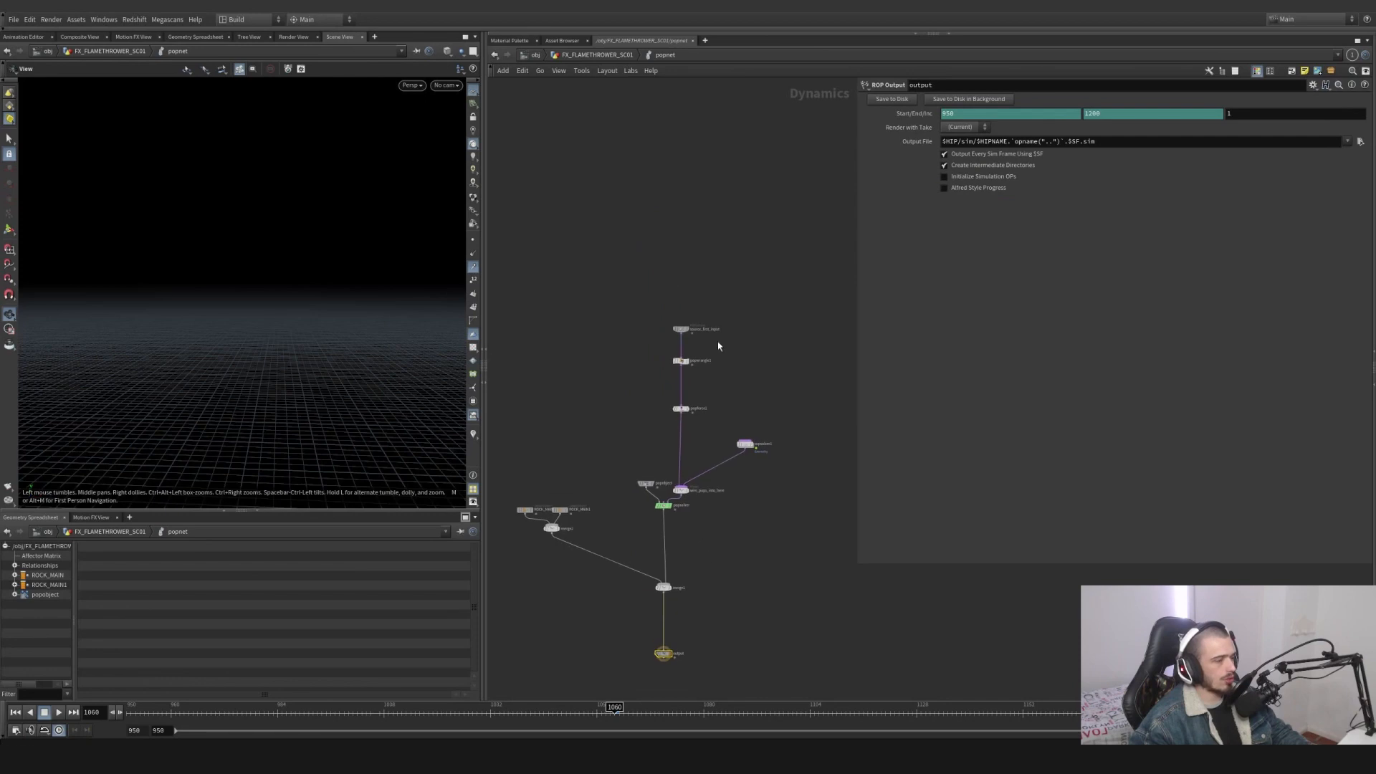
{"action": "left_click", "coordinate": [681, 329]}
{"action": "scroll", "coordinate": [696, 406], "scroll_direction": "up", "scroll_amount": 3}
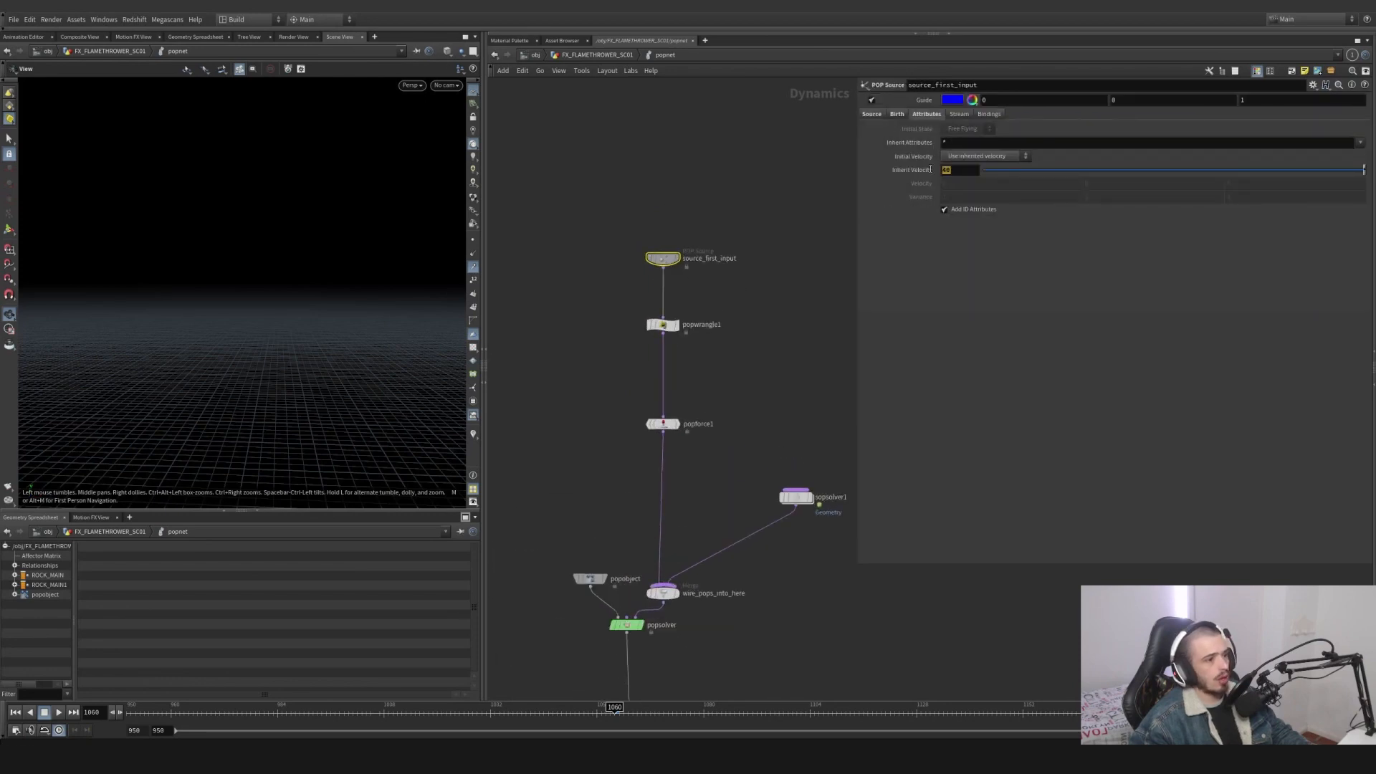
{"action": "left_click", "coordinate": [898, 114]}
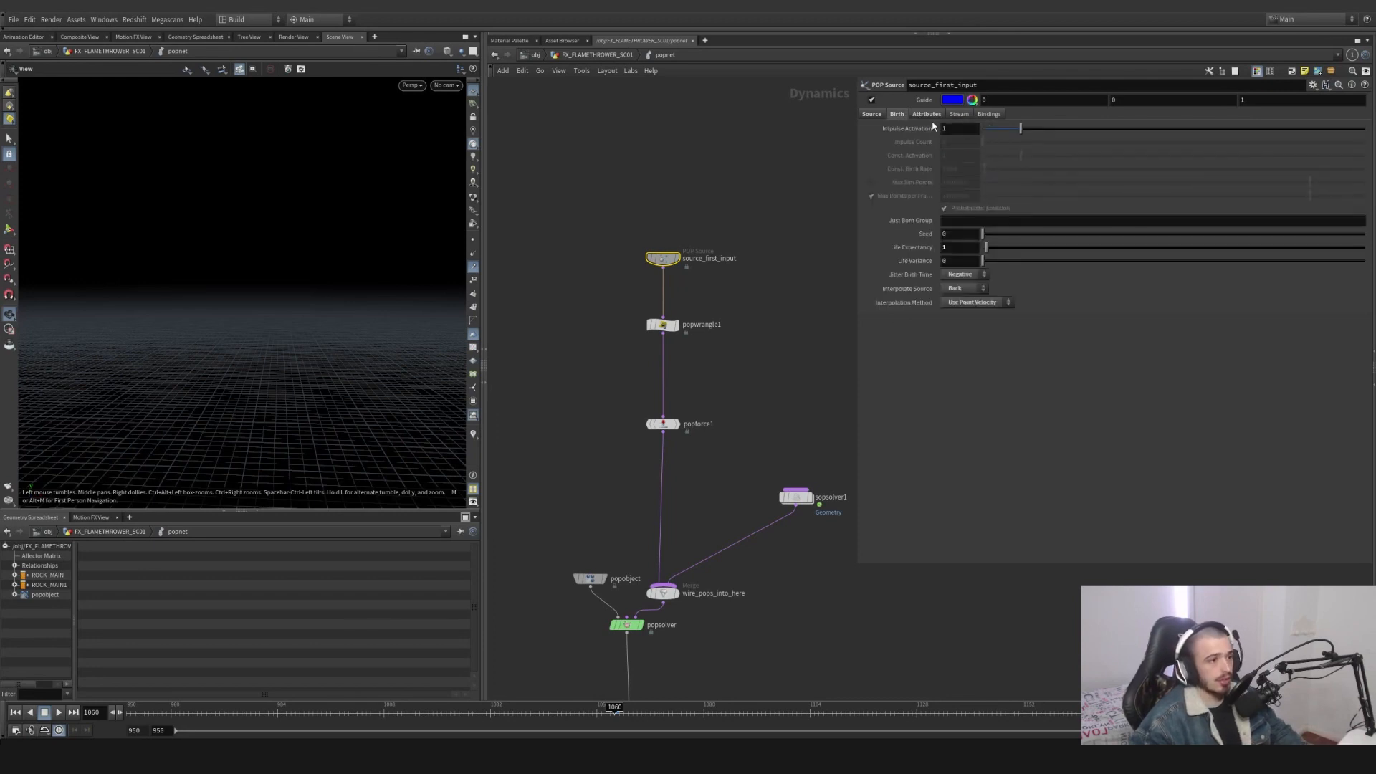
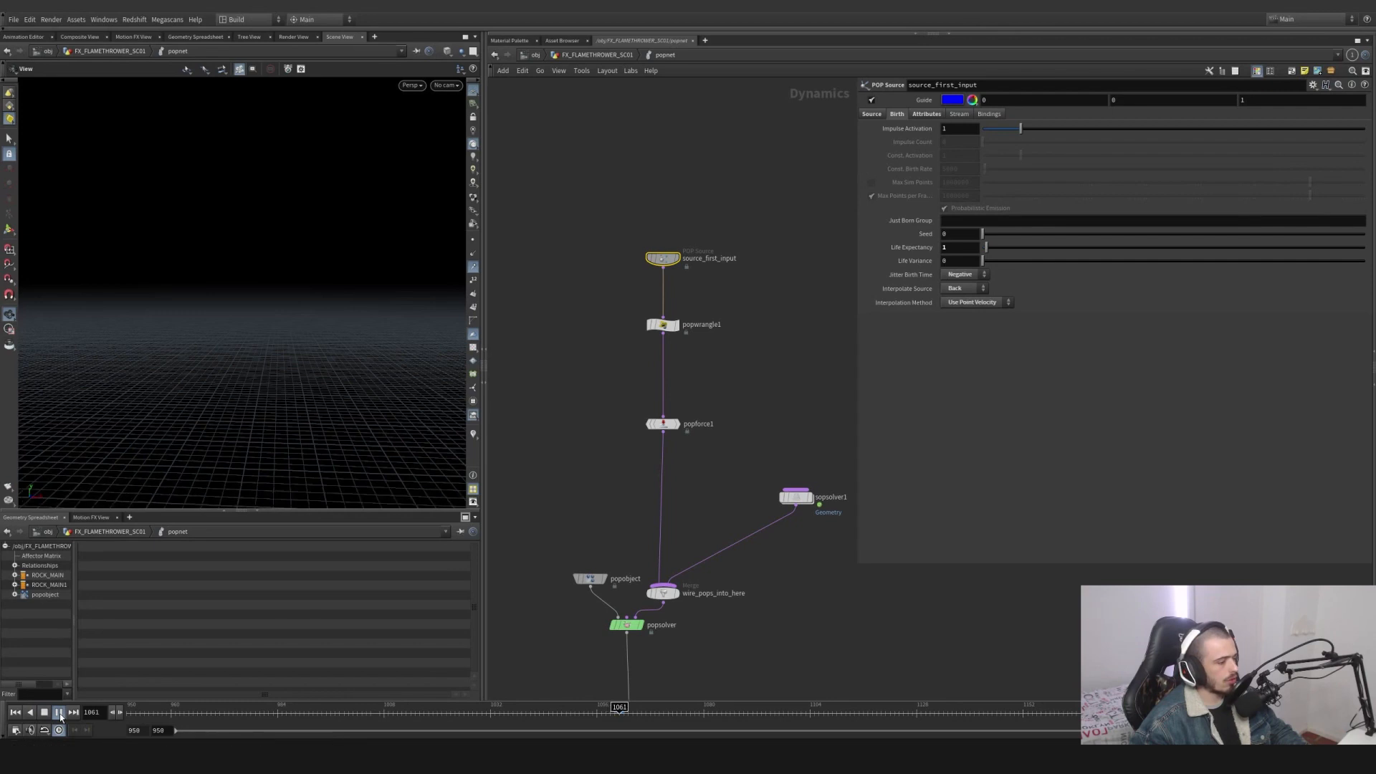
Run the particle simulation to frame 1080 and inspect the stream leaving the dragon's mouth.
{"action": "key", "text": "g"}
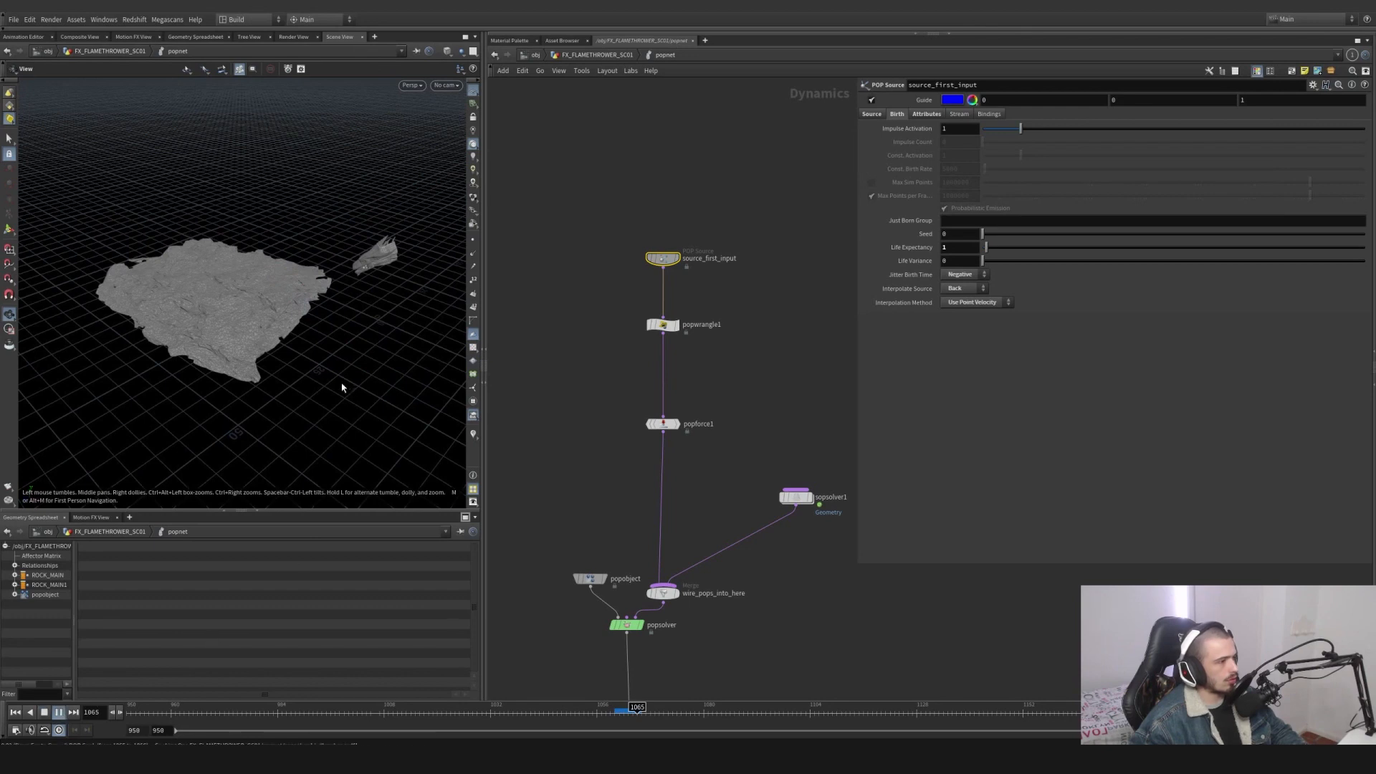
{"action": "key", "text": "Escape"}
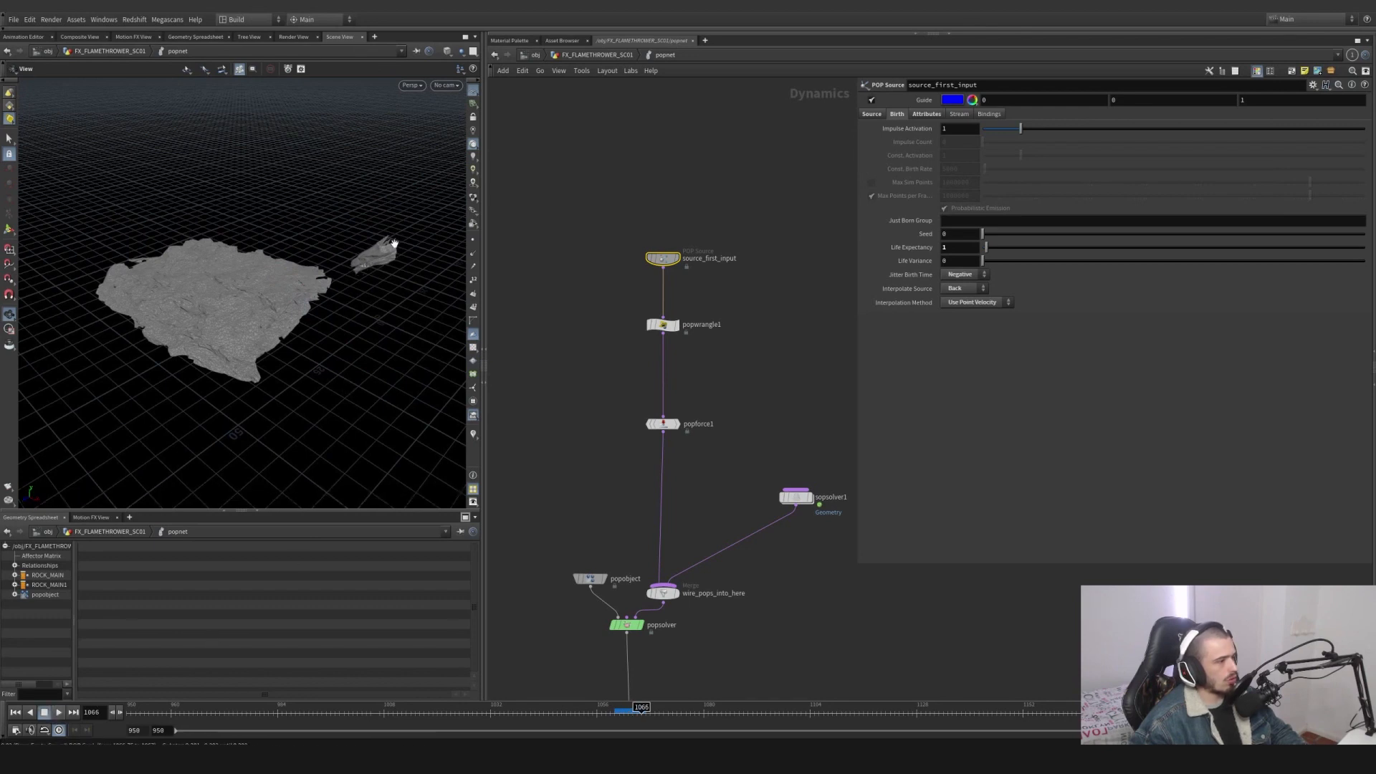
{"action": "right_click_drag", "start_coordinate": [370, 257], "coordinate": [494, 209]}
{"action": "left_click_drag", "start_coordinate": [401, 302], "coordinate": [365, 228]}
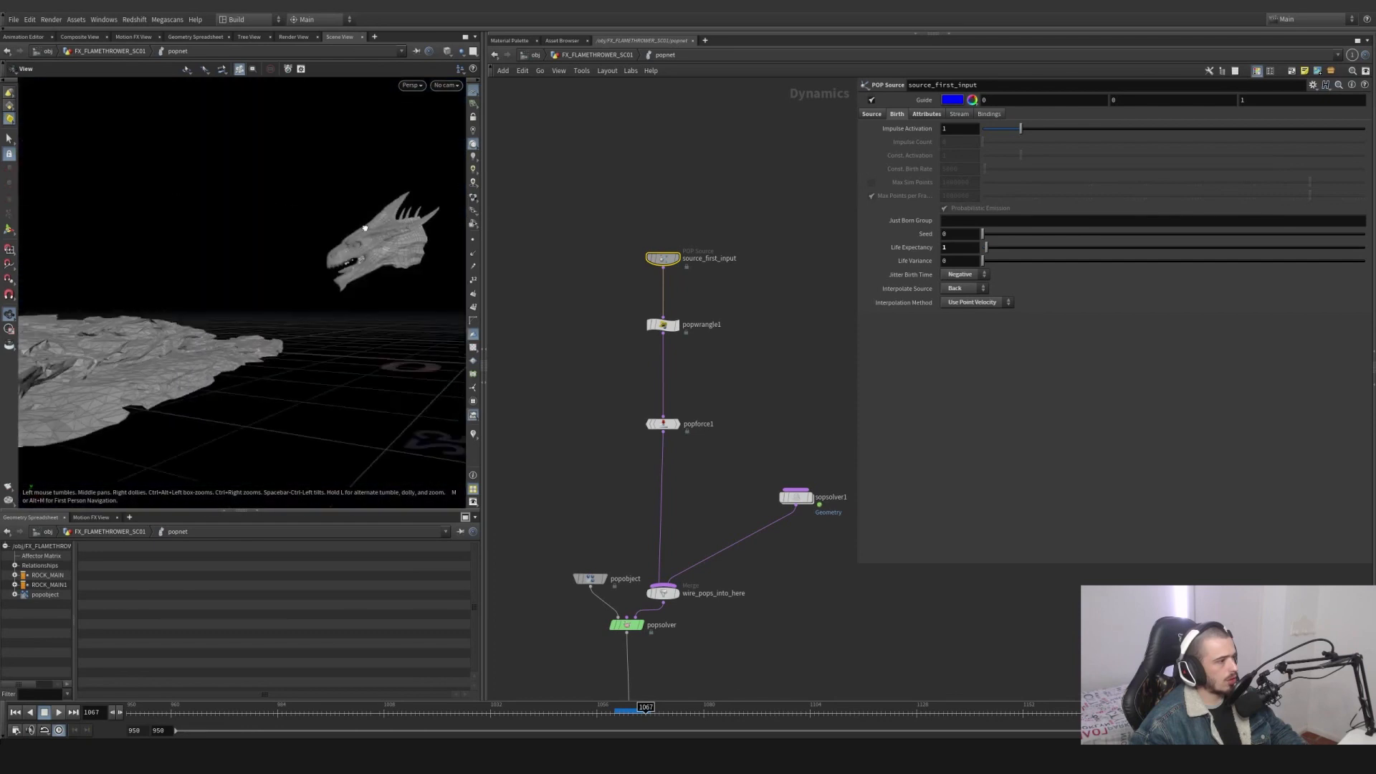
{"action": "right_click_drag", "start_coordinate": [365, 228], "coordinate": [469, 205]}
{"action": "left_click_drag", "start_coordinate": [642, 709], "coordinate": [646, 711]}
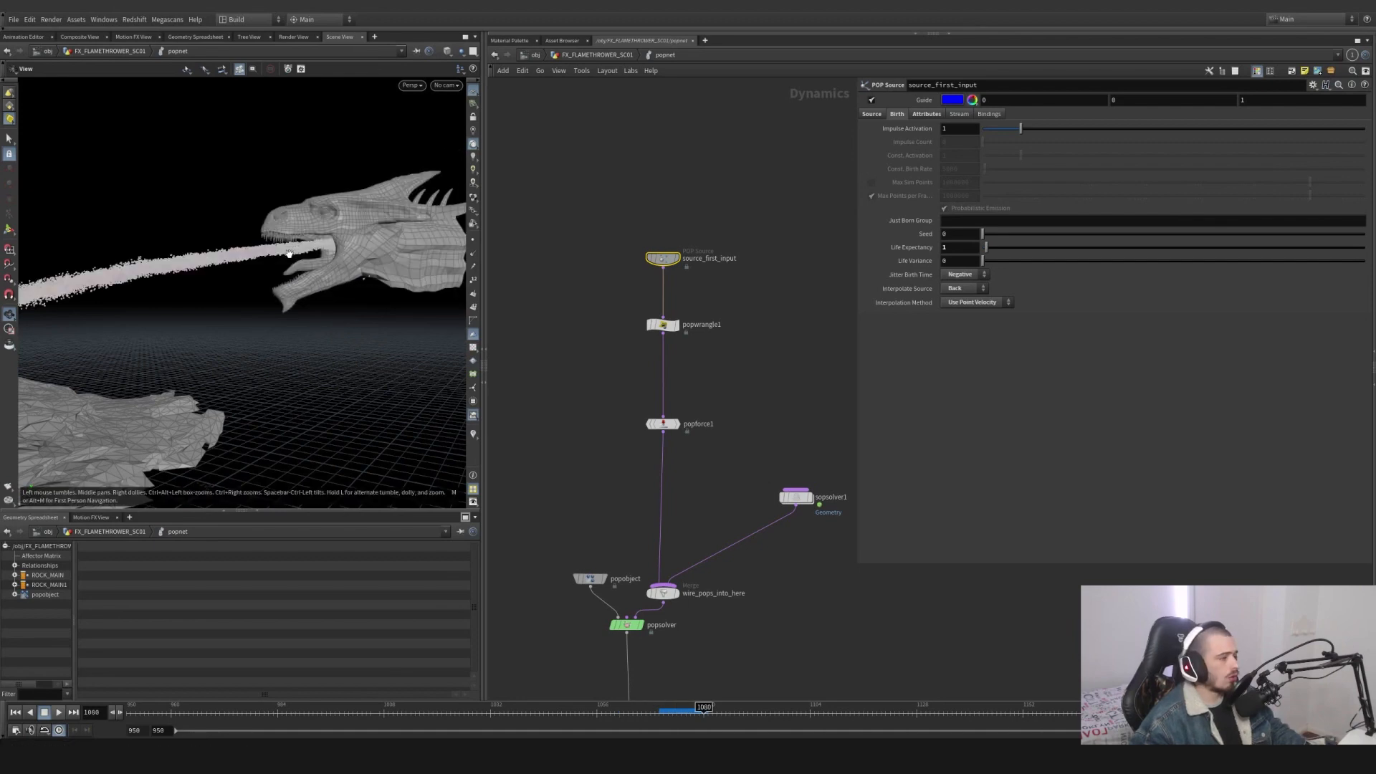
{"action": "left_click_drag", "start_coordinate": [279, 208], "coordinate": [221, 269]}
{"action": "left_click_drag", "start_coordinate": [257, 262], "coordinate": [403, 265]}
Examine source_first_input's SOP path and check OUT_STRONG_FLAME_PARTICLE_SOURCE in the geometry network.
{"action": "left_click", "coordinate": [872, 114]}
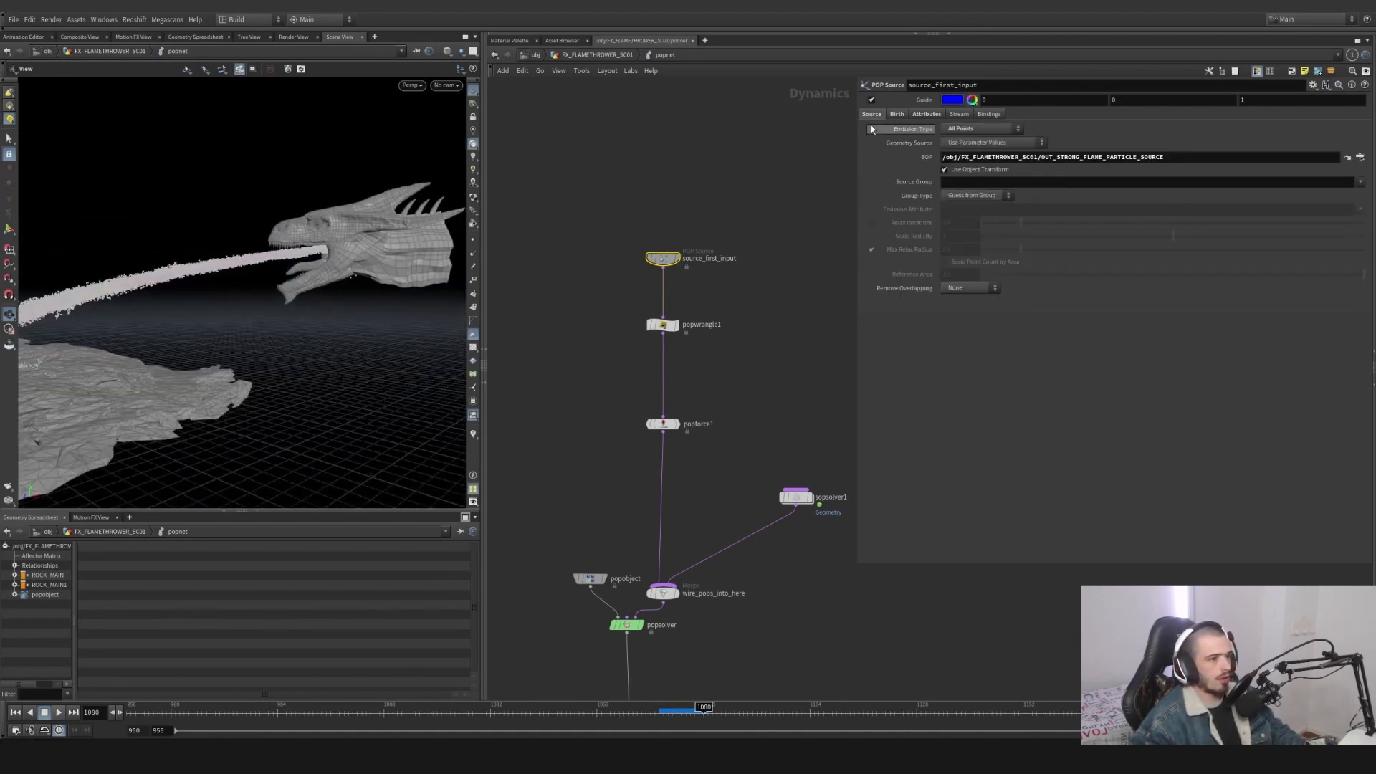
{"action": "left_click_drag", "start_coordinate": [1175, 157], "coordinate": [1063, 159]}
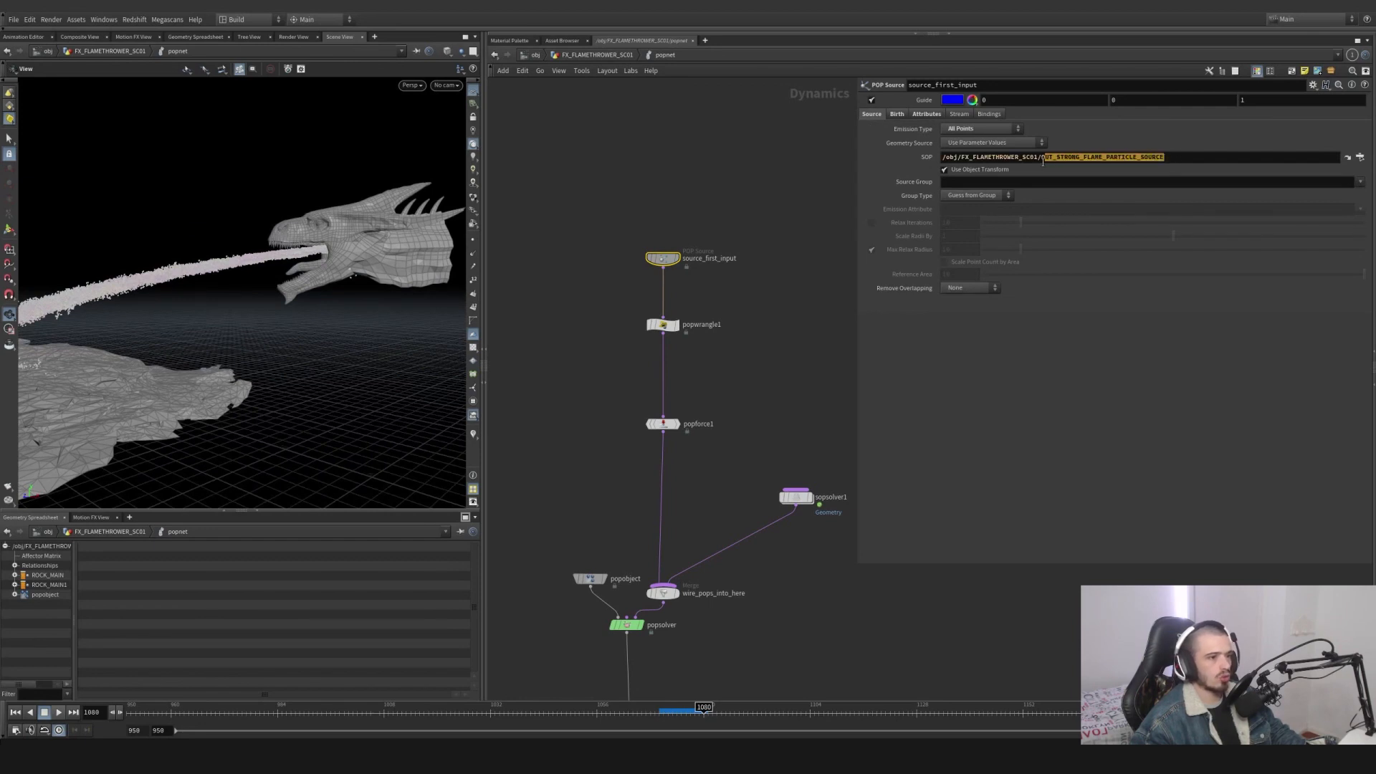
{"action": "left_click", "coordinate": [595, 55]}
{"action": "scroll", "coordinate": [733, 327], "scroll_direction": "up", "scroll_amount": 3}
{"action": "left_click_drag", "start_coordinate": [799, 279], "coordinate": [563, 361]}
{"action": "middle_click_drag", "start_coordinate": [563, 361], "coordinate": [573, 335]}
{"action": "double_click", "coordinate": [617, 405]}
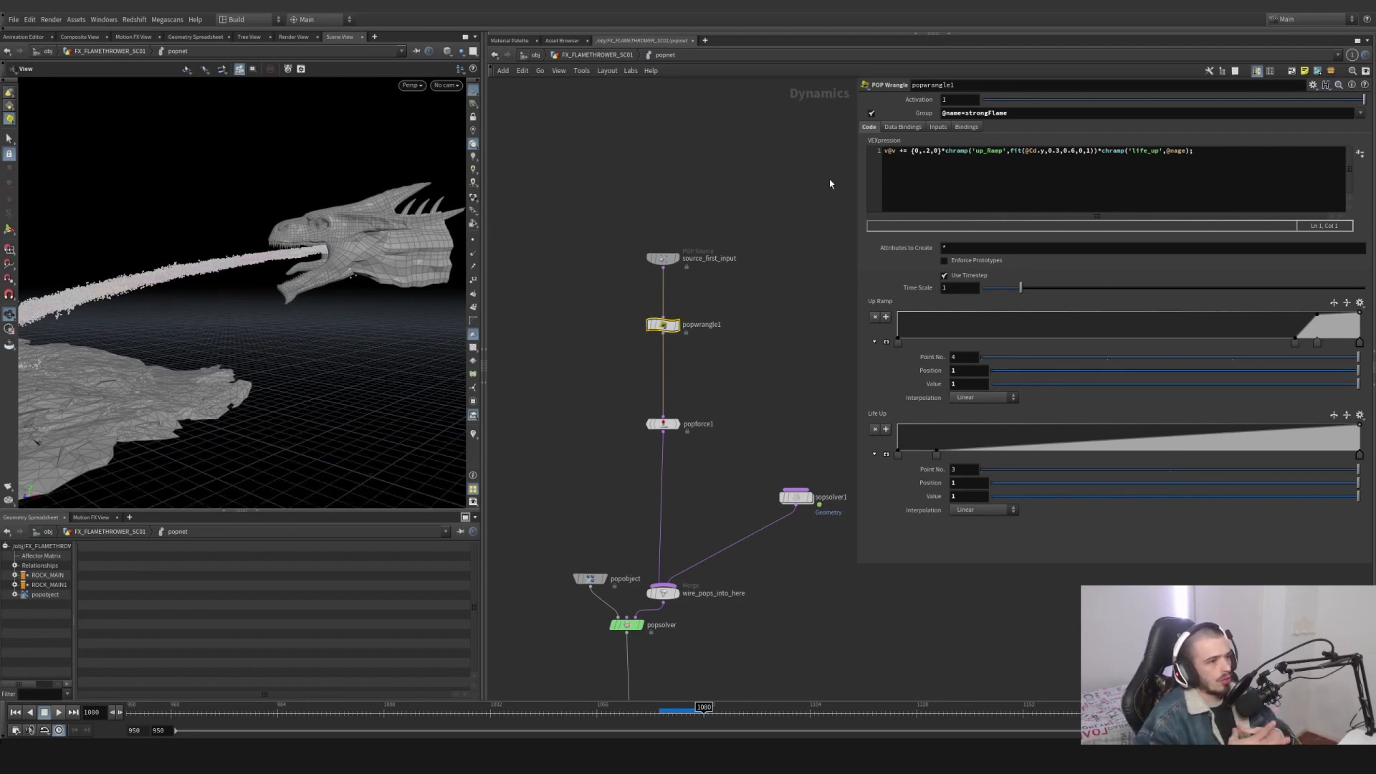
Remove the bypass from name1 in the geometry network and go back inside popnet.
{"action": "left_click", "coordinate": [597, 54]}
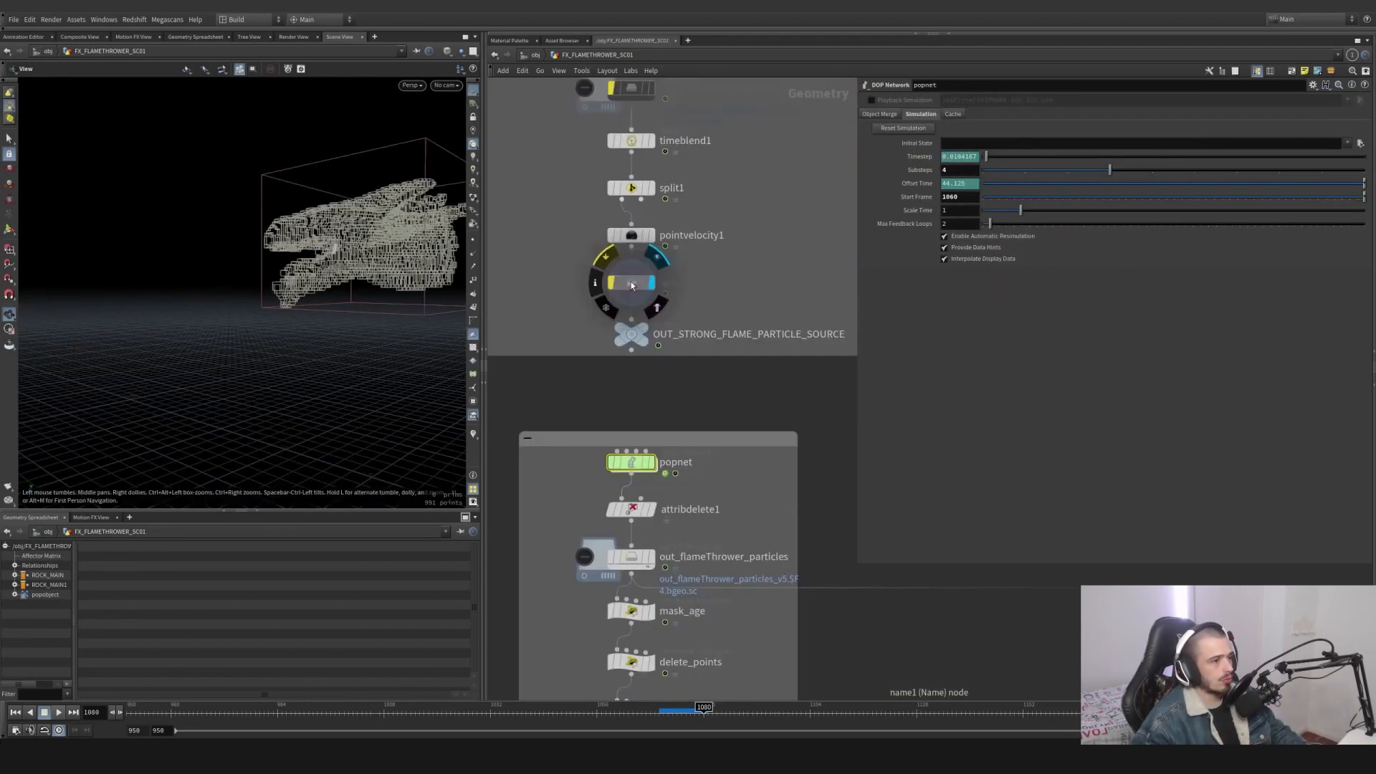
{"action": "left_click", "coordinate": [631, 282]}
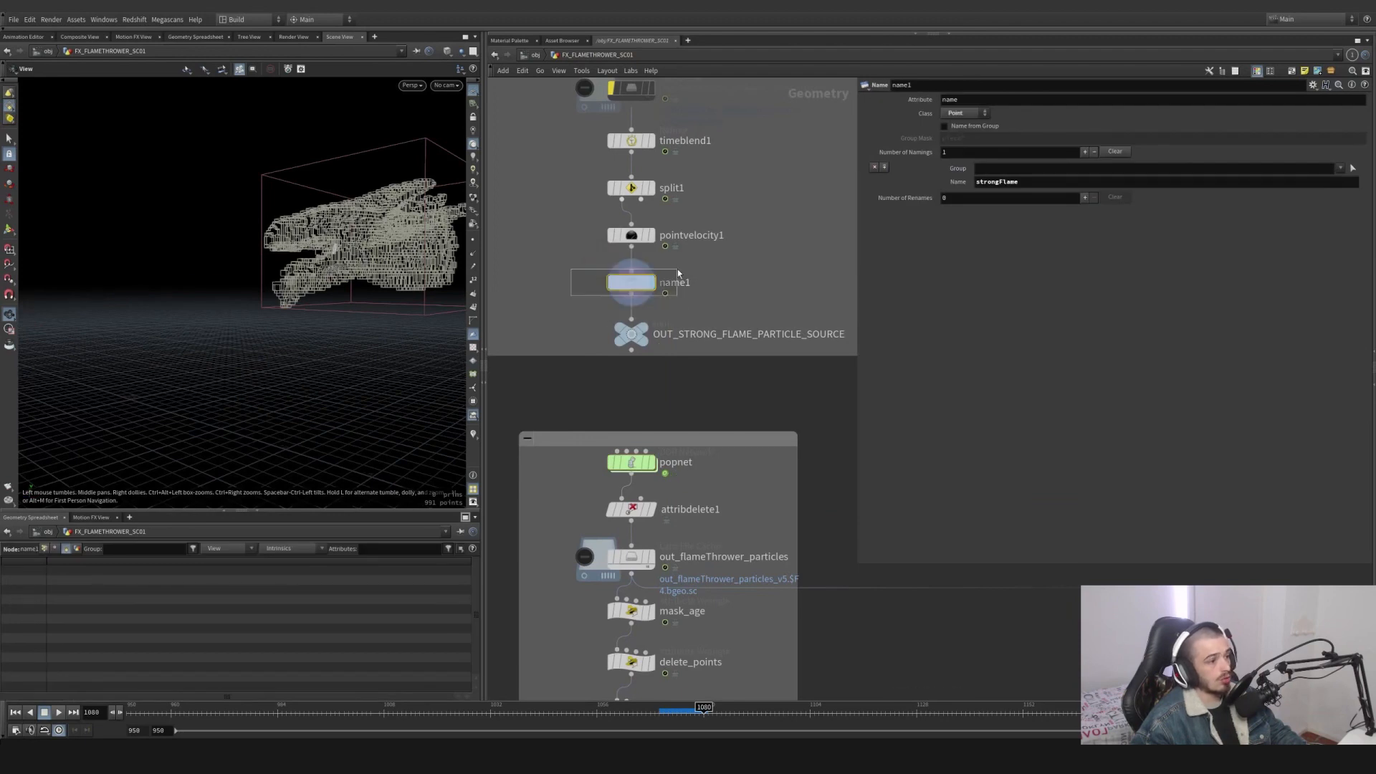
{"action": "left_click", "coordinate": [635, 465]}
{"action": "double_click", "coordinate": [635, 465]}
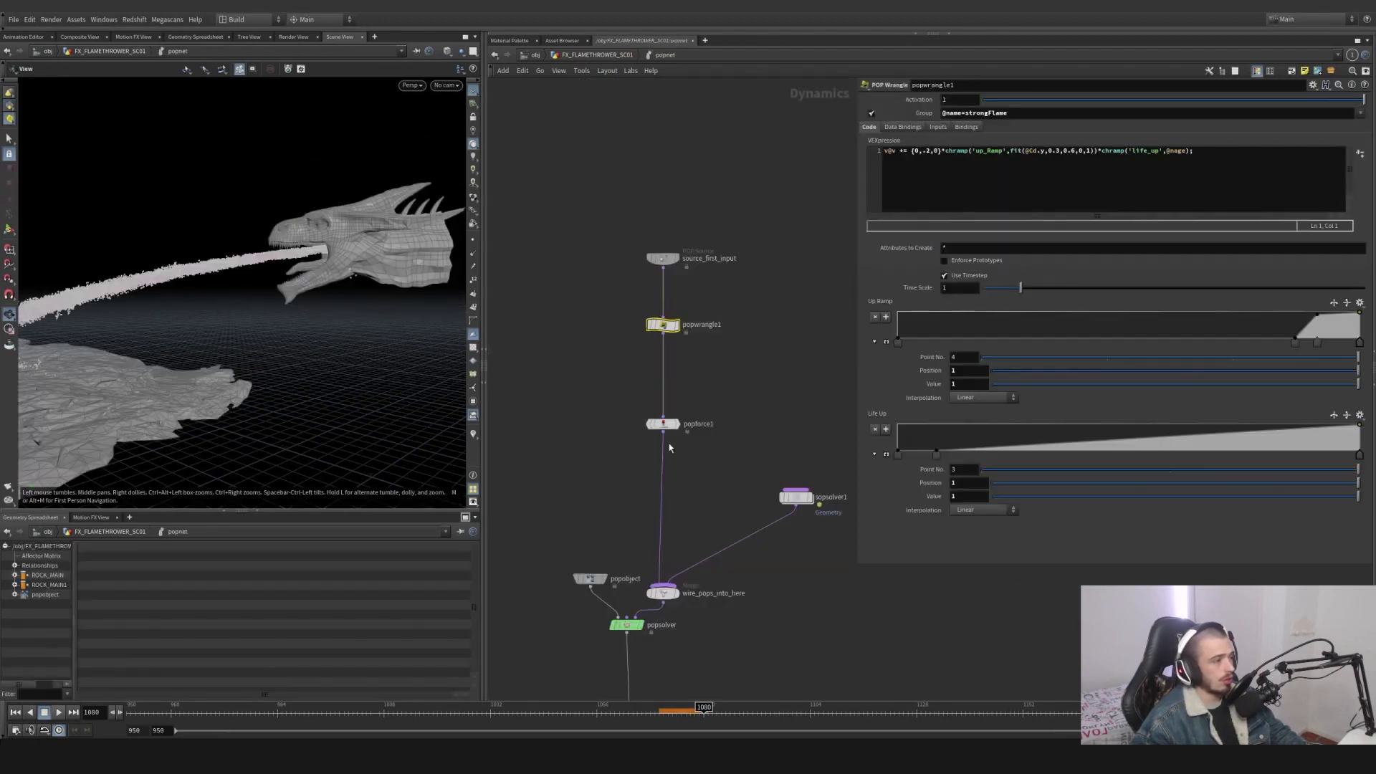
{"action": "left_click", "coordinate": [663, 258]}
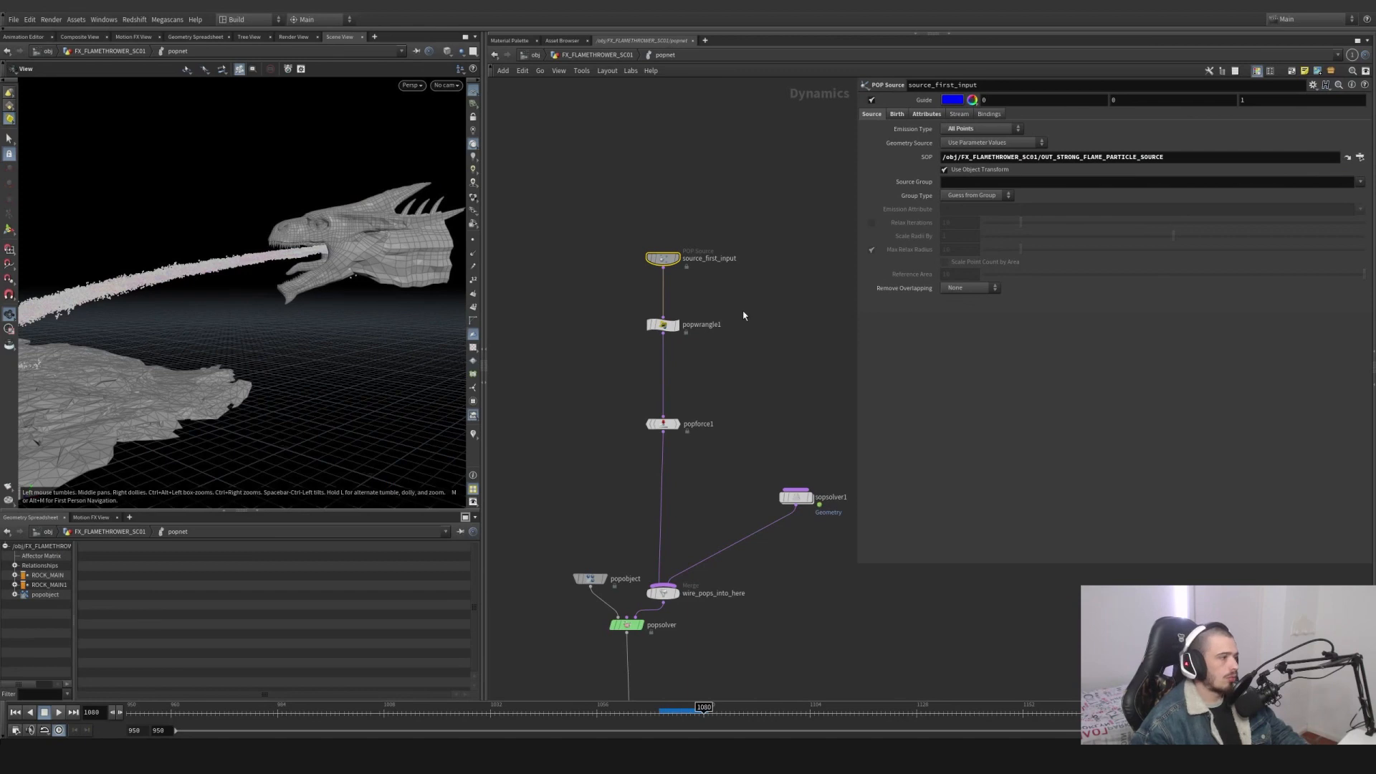
{"action": "left_click", "coordinate": [664, 324]}
{"action": "left_click_drag", "start_coordinate": [1012, 114], "coordinate": [957, 121]}
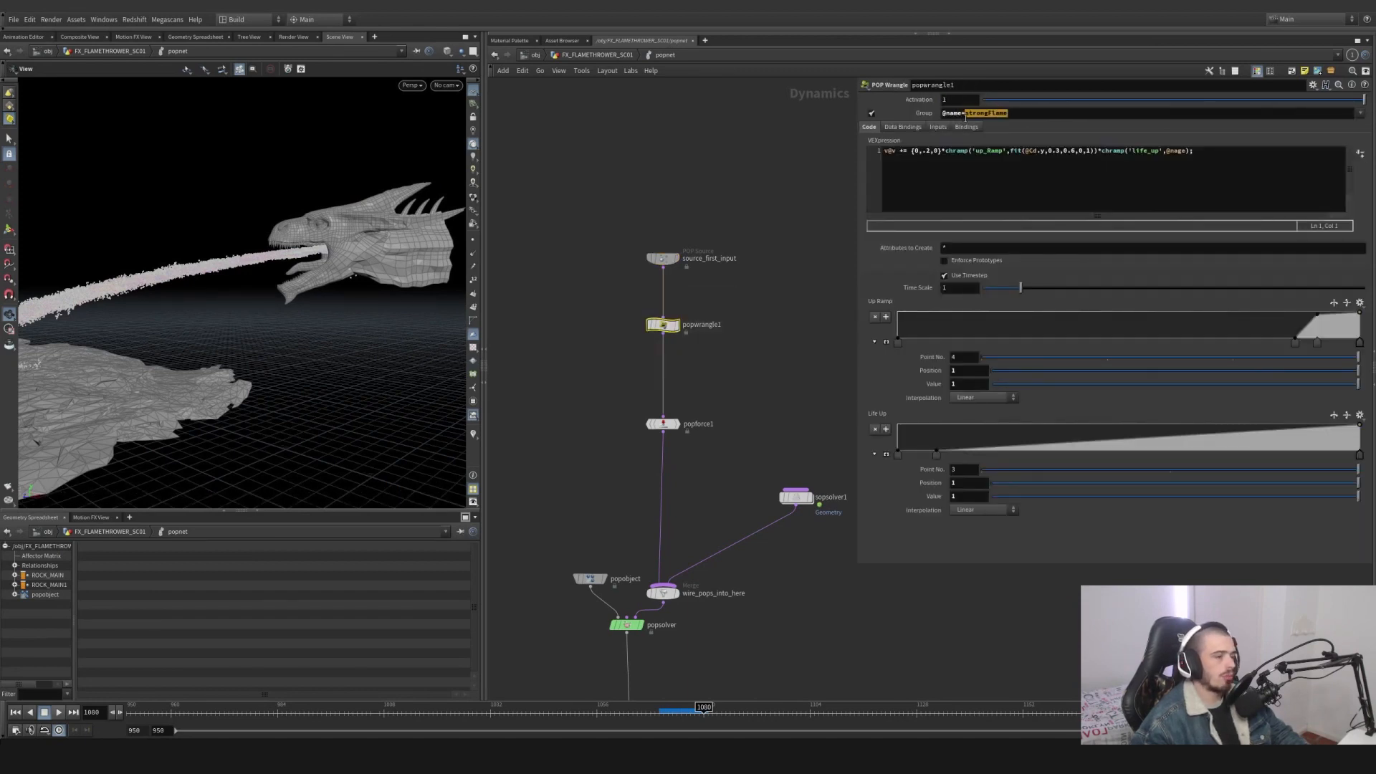
{"action": "key", "text": "u"}
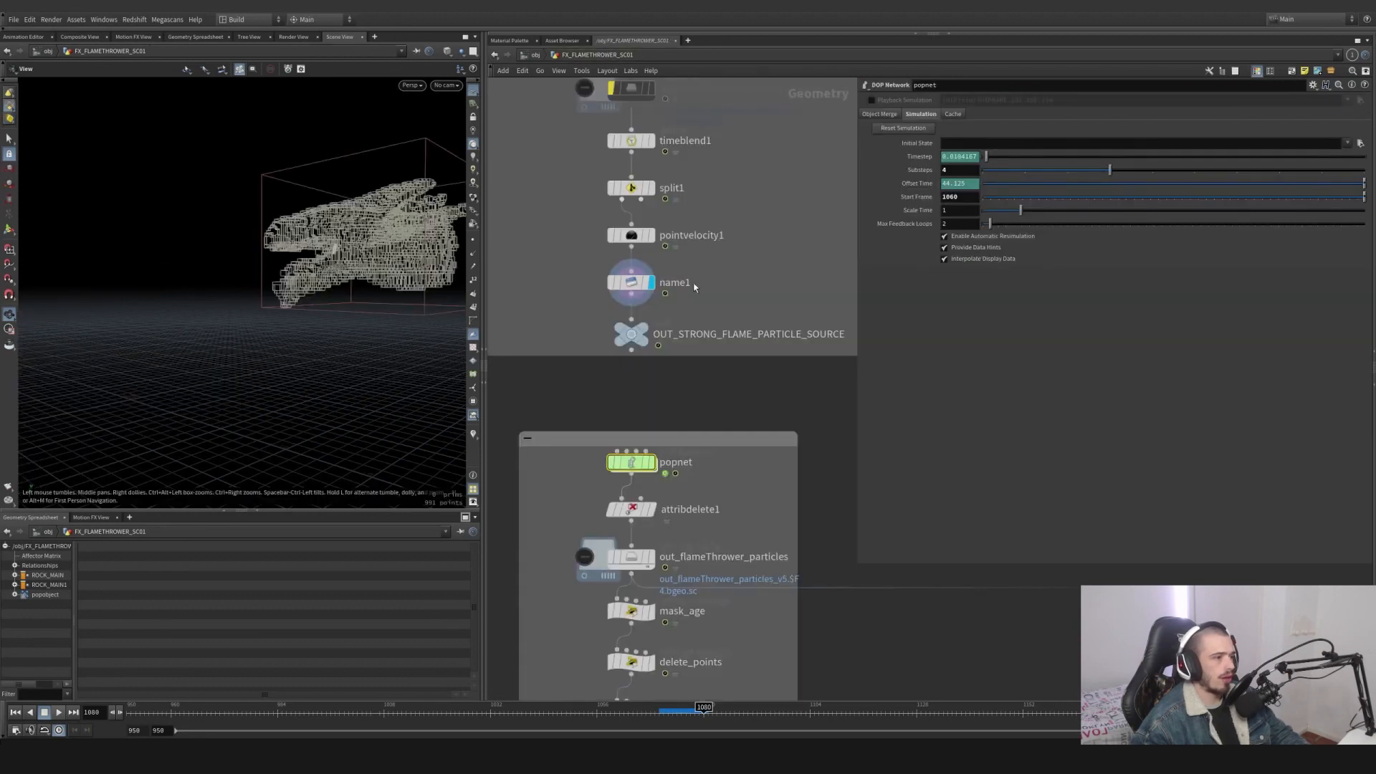
{"action": "double_click", "coordinate": [632, 463]}
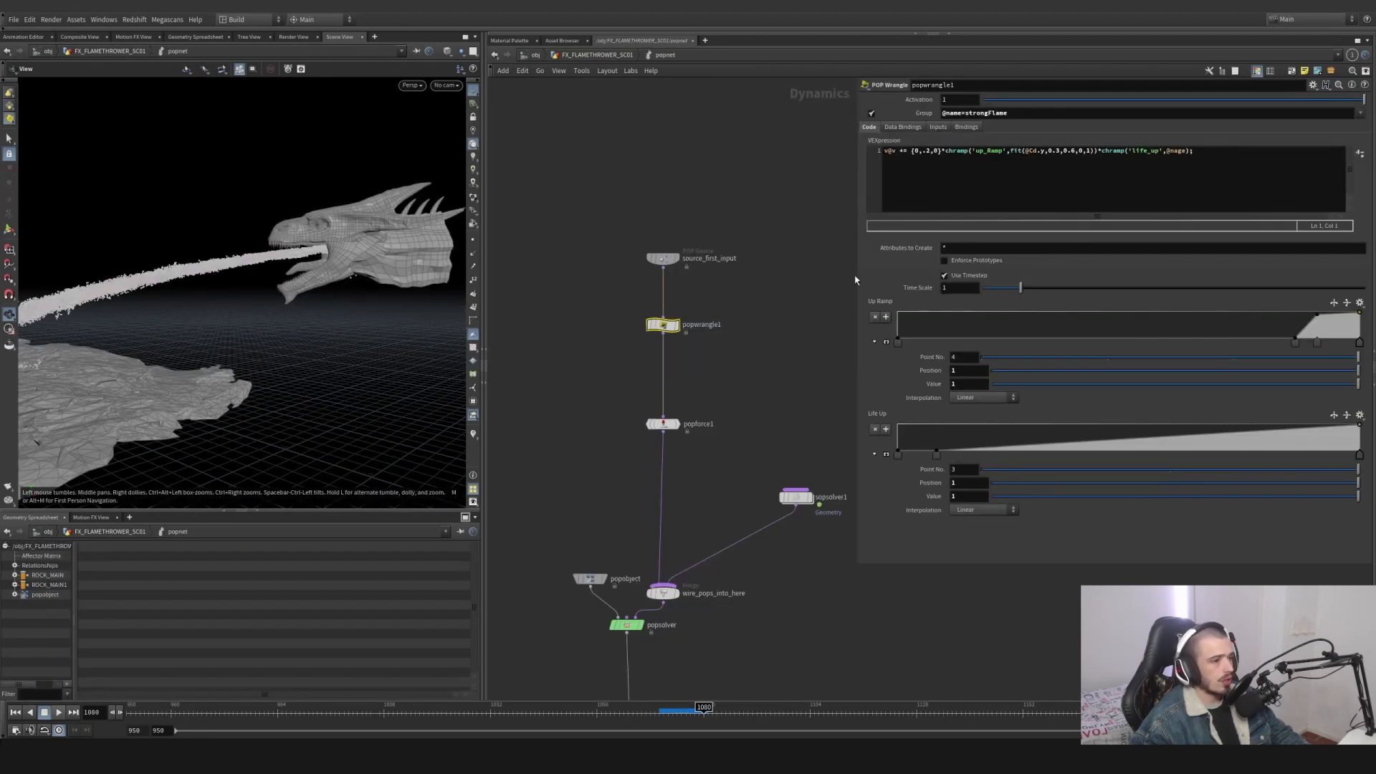
Examine popwrangle1's velocity expression, covering its up_Ramp and the fit of Cd.y, and return to the geometry network.
{"action": "left_click", "coordinate": [896, 152]}
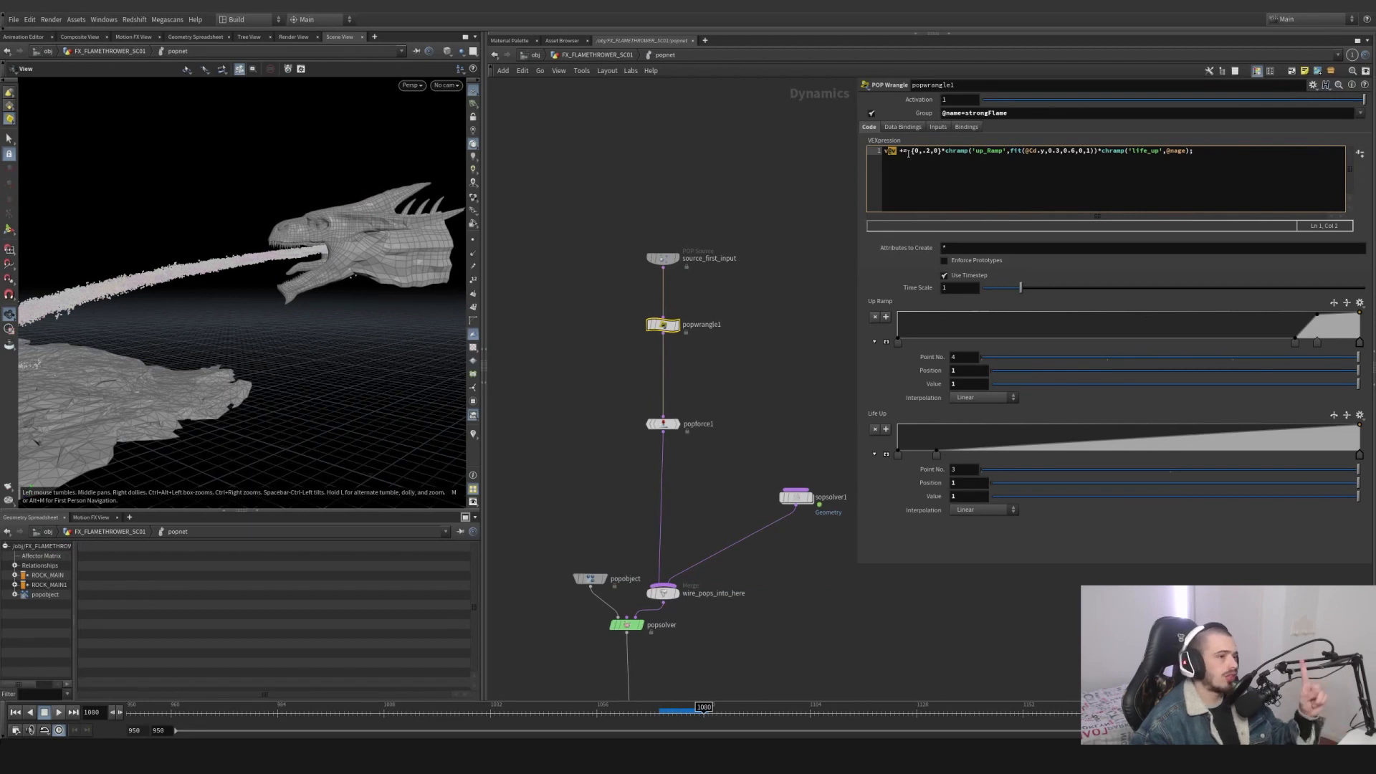
{"action": "left_click", "coordinate": [944, 151]}
{"action": "left_click_drag", "start_coordinate": [945, 151], "coordinate": [998, 154]}
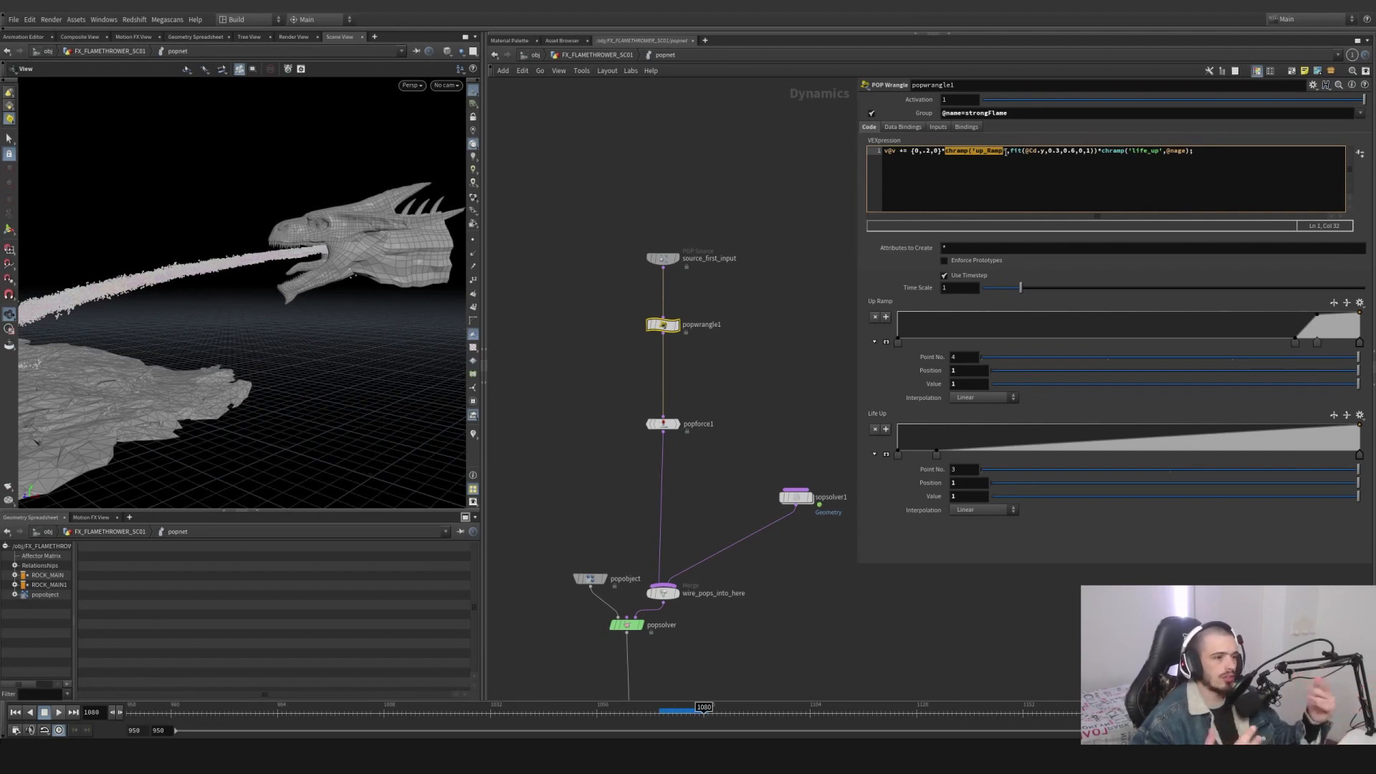
{"action": "left_click", "coordinate": [1019, 151]}
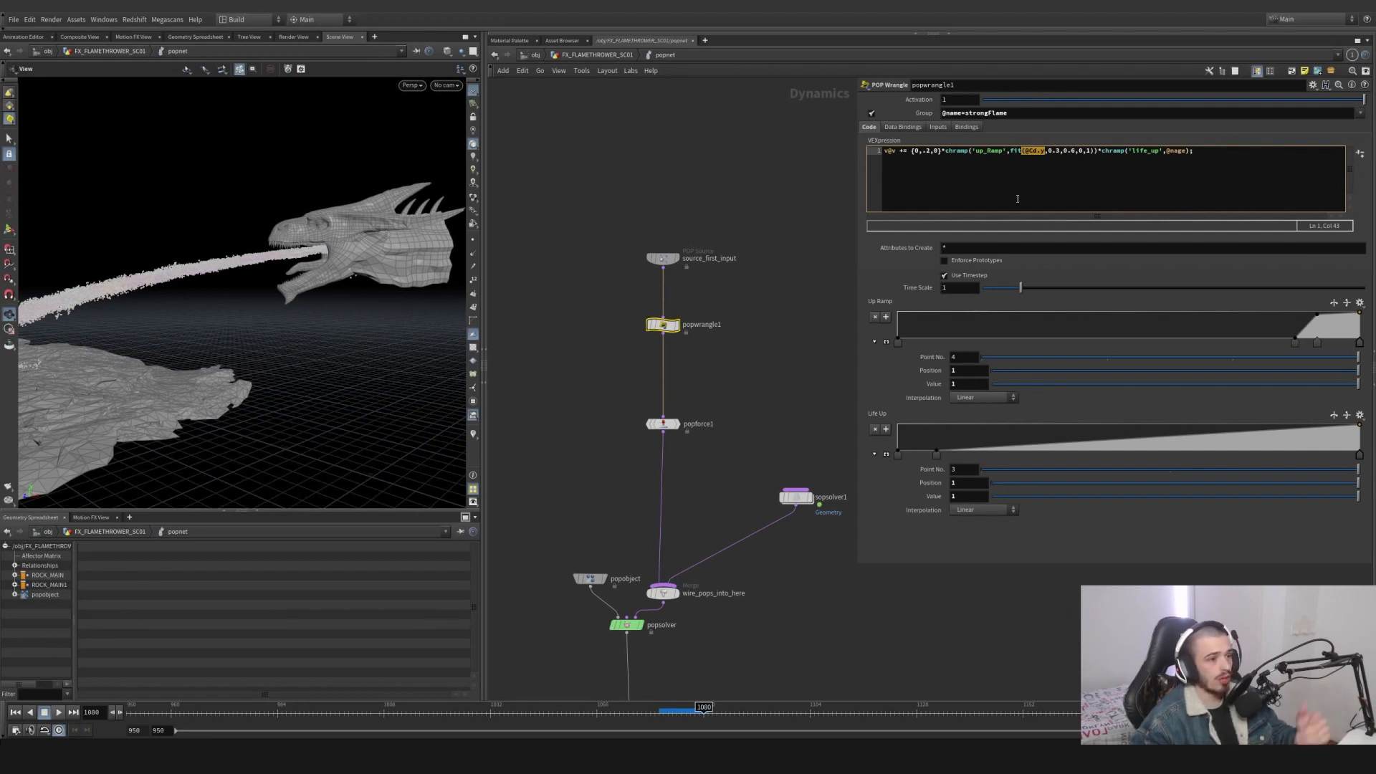
{"action": "left_click", "coordinate": [1048, 151]}
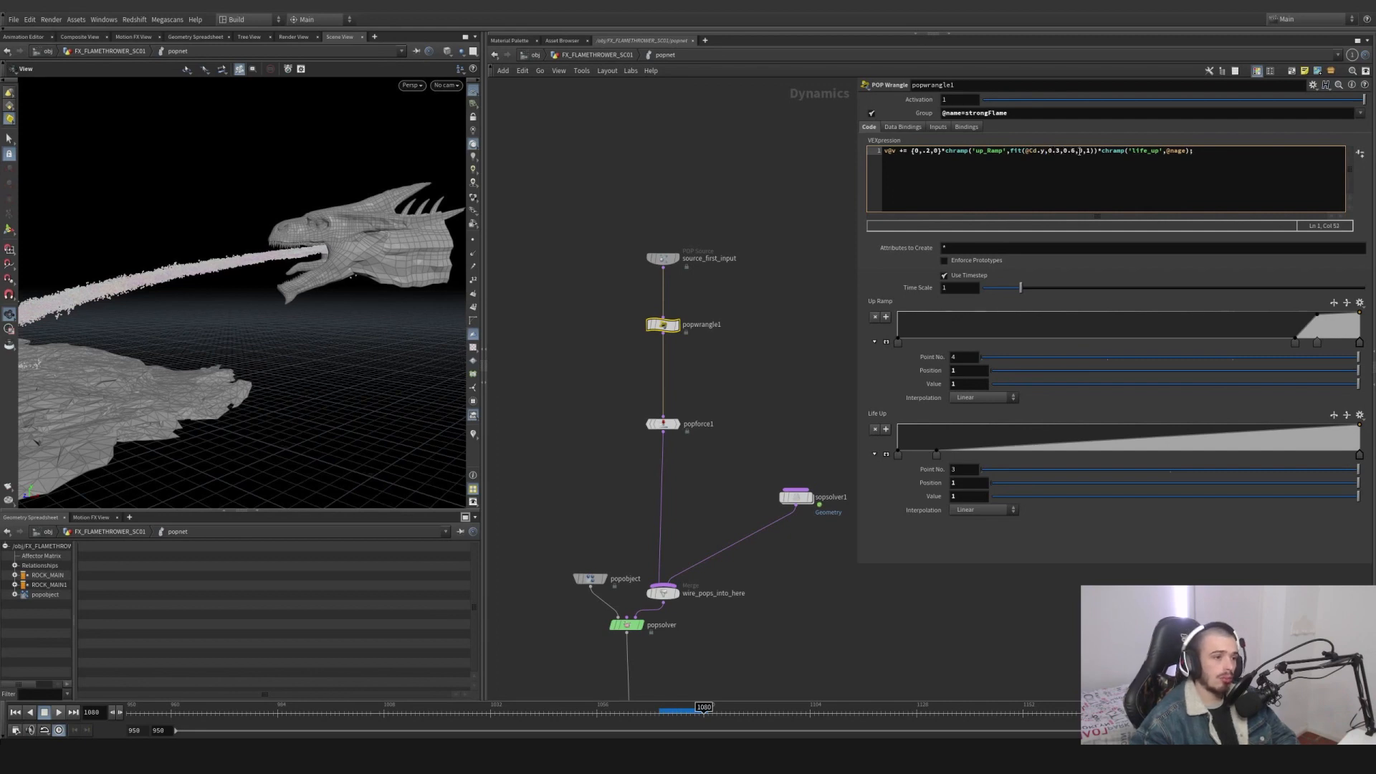
{"action": "key", "text": "u"}
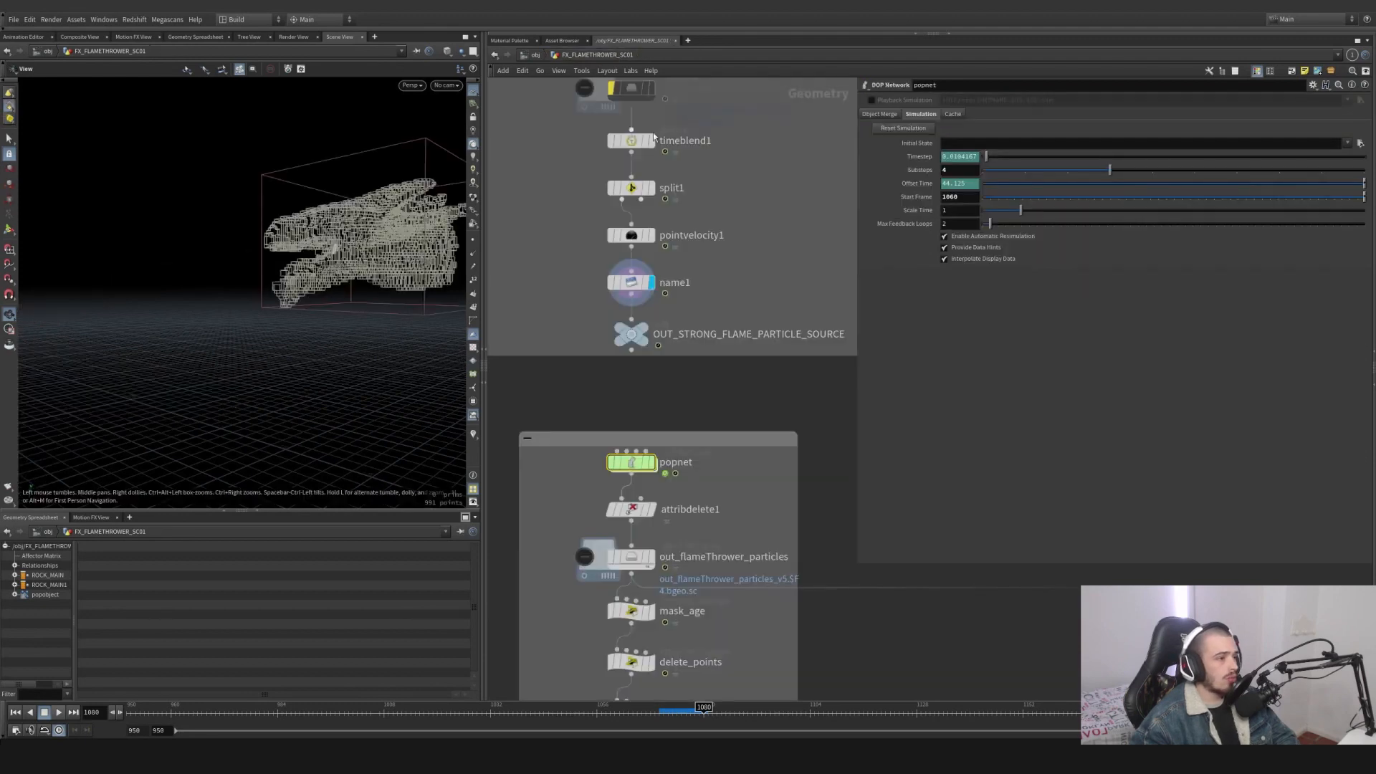
Sort name1's points by Cd[g] in the geometry spreadsheet to check the value range, and go back inside popnet.
{"action": "left_click", "coordinate": [631, 283]}
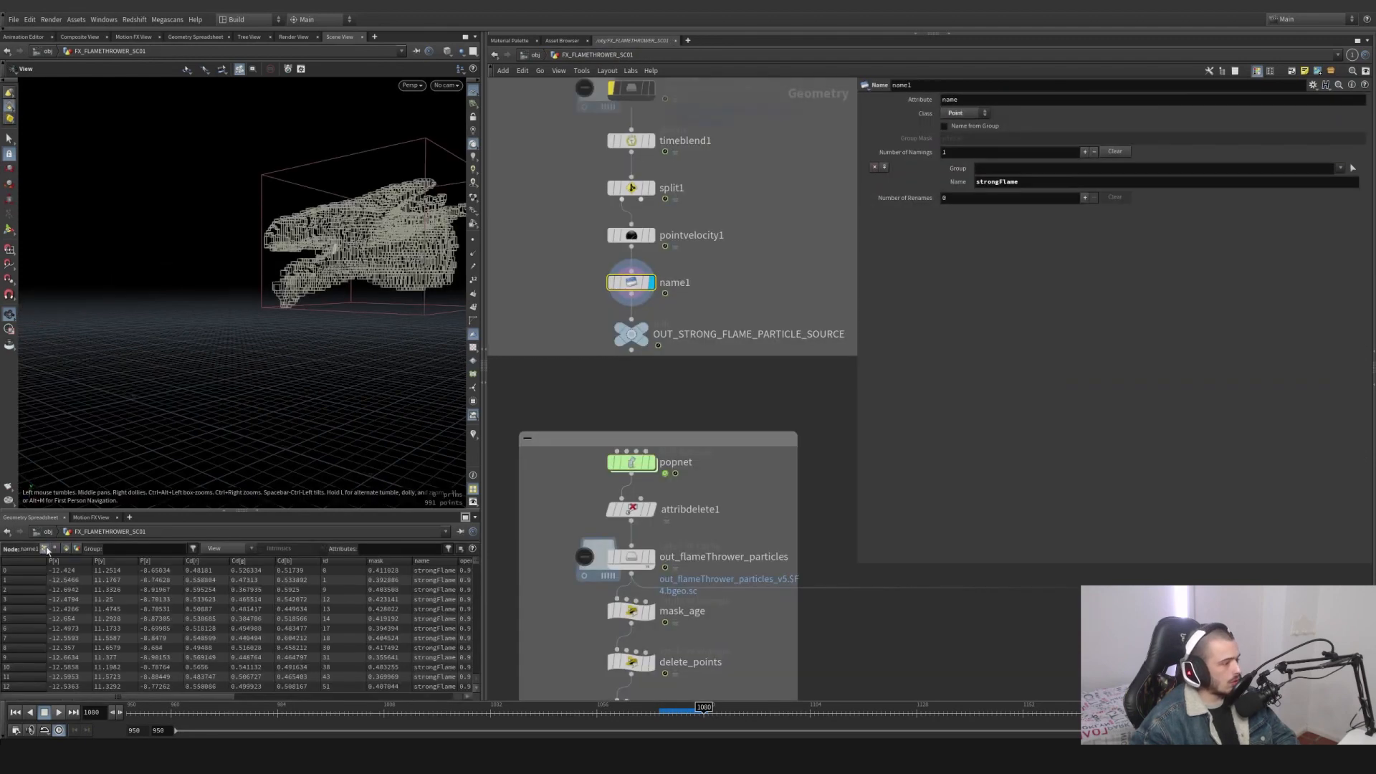
{"action": "left_click", "coordinate": [245, 561]}
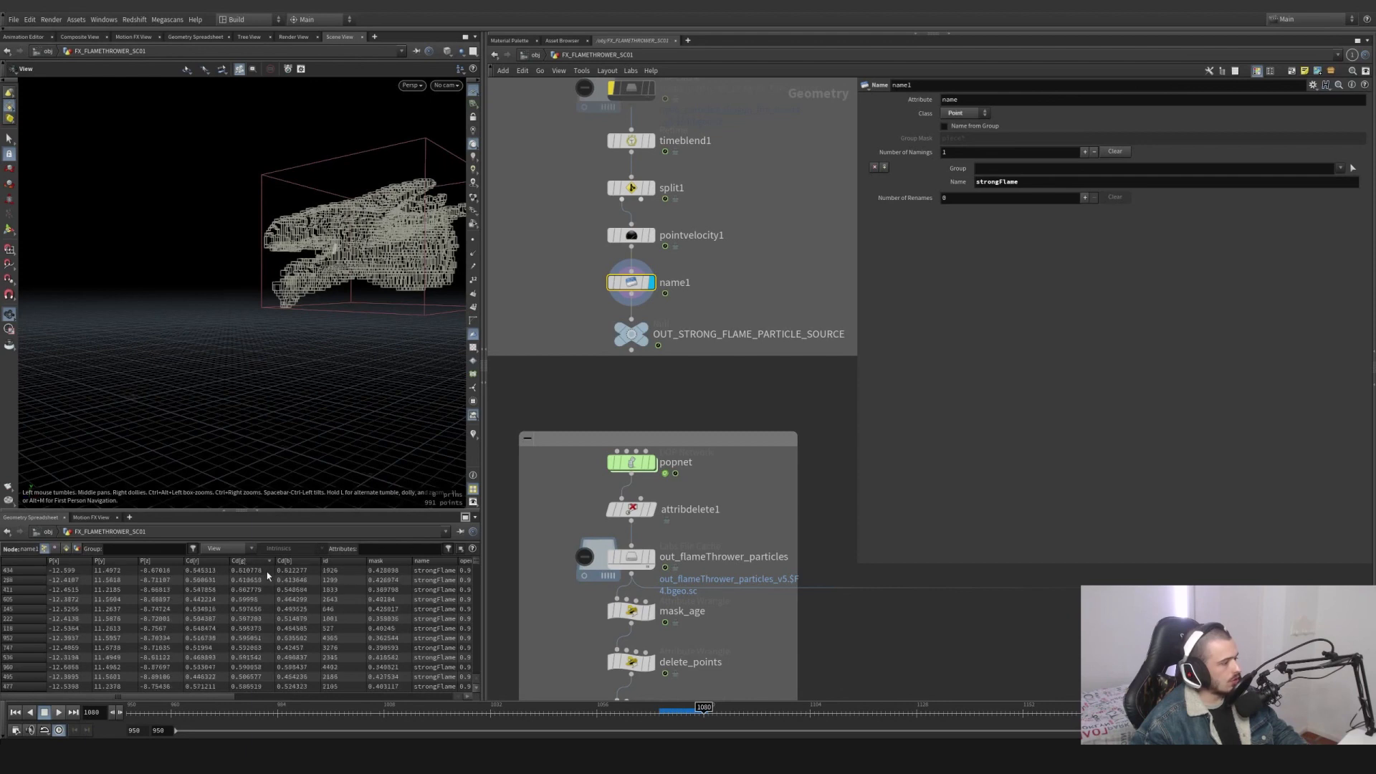
{"action": "scroll", "coordinate": [268, 576], "scroll_direction": "down", "scroll_amount": 1}
{"action": "left_click", "coordinate": [259, 564]}
{"action": "double_click", "coordinate": [631, 462]}
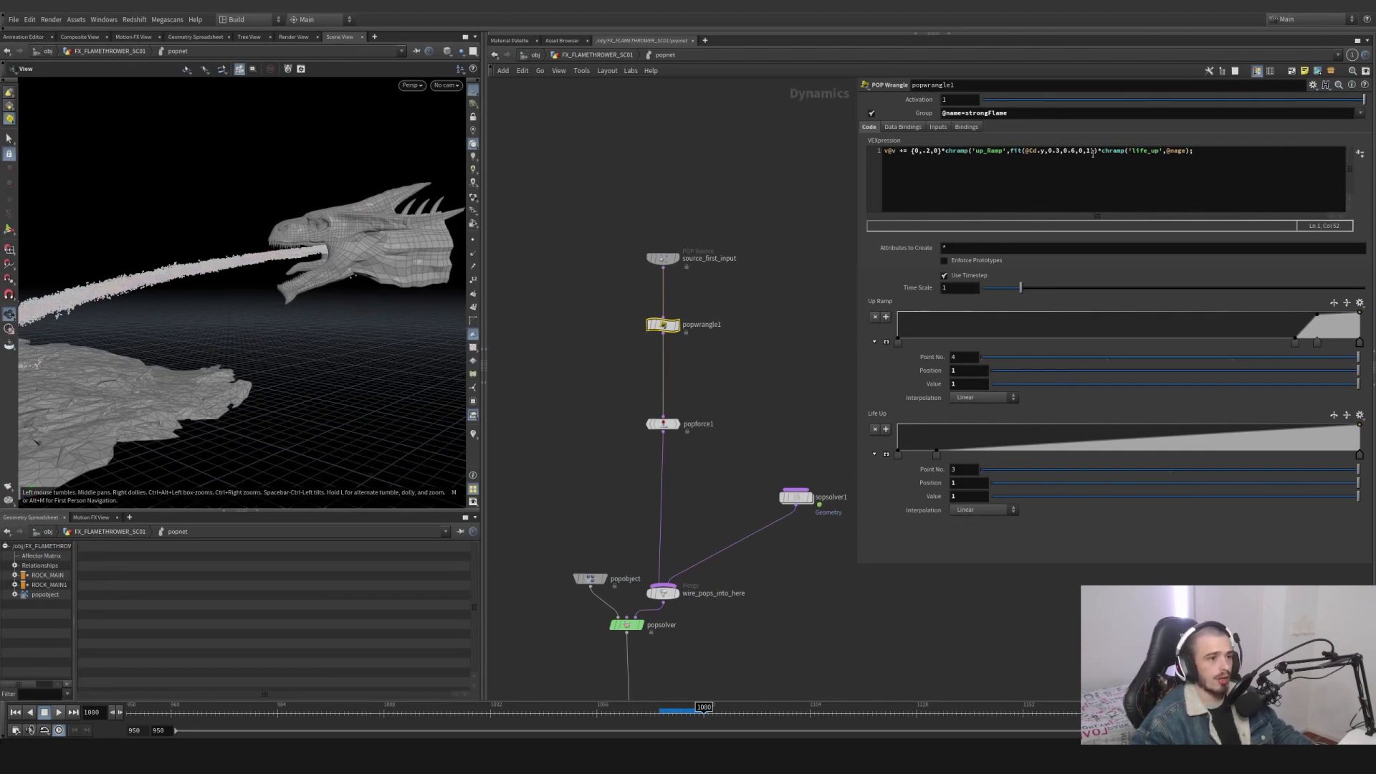
{"action": "left_click_drag", "start_coordinate": [1100, 151], "coordinate": [1199, 152]}
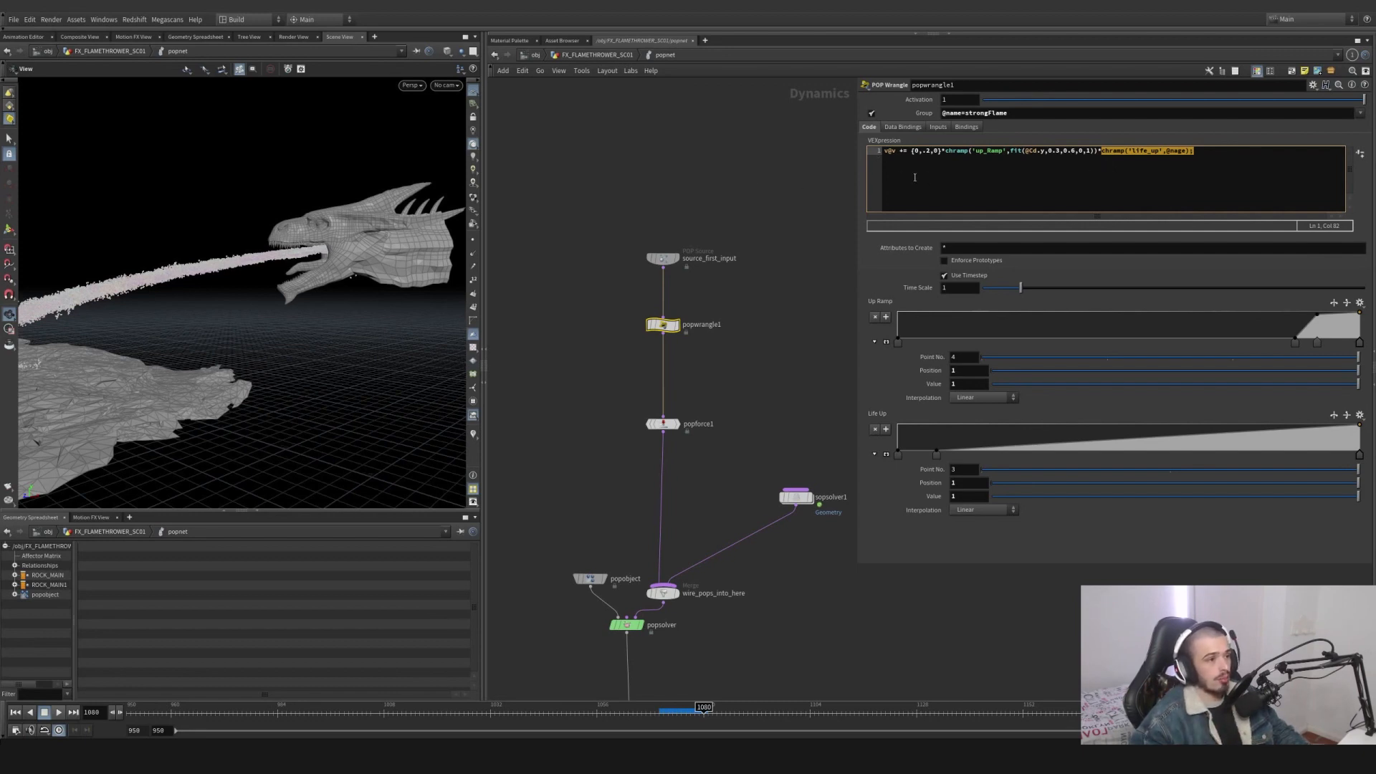
{"action": "scroll", "coordinate": [295, 260], "scroll_direction": "down", "scroll_amount": 1}
{"action": "middle_click_drag", "start_coordinate": [294, 259], "coordinate": [452, 242]}
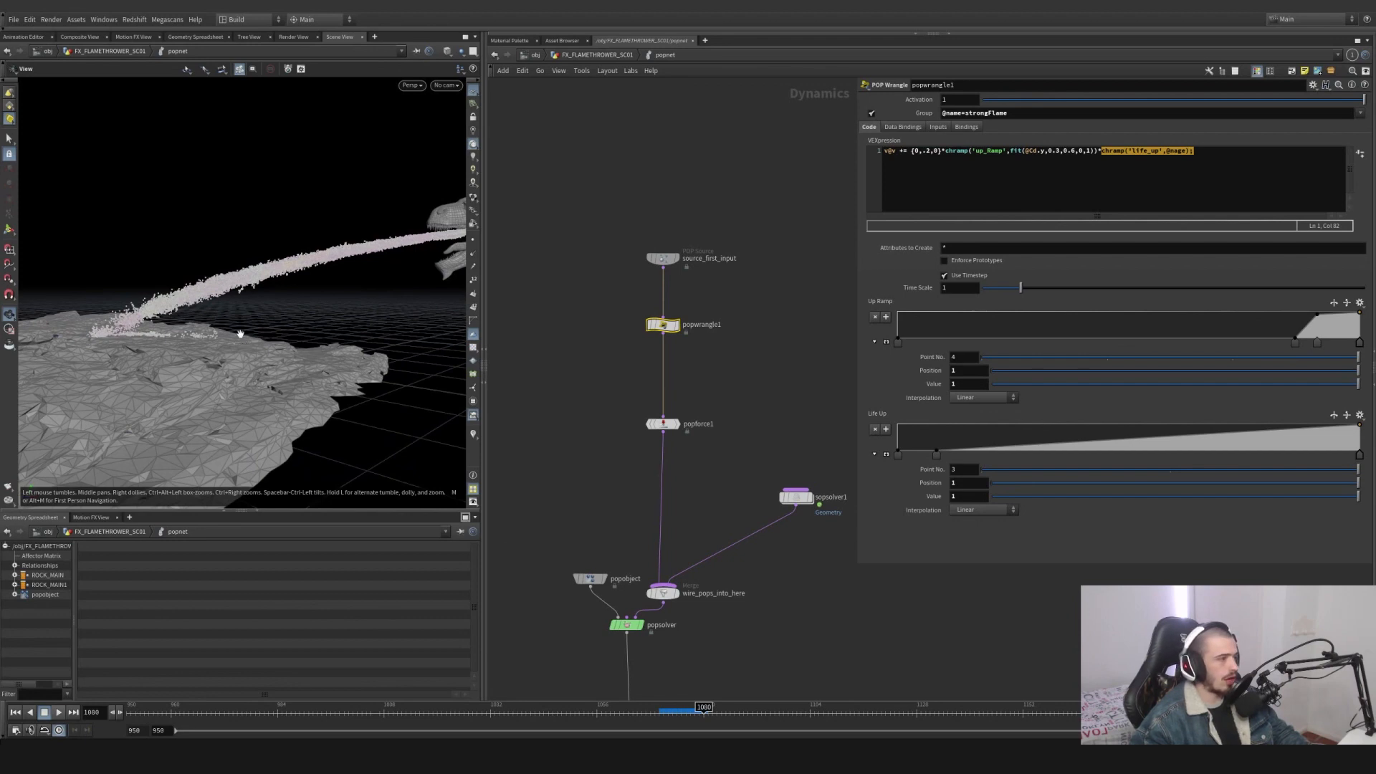
{"action": "left_click_drag", "start_coordinate": [665, 710], "coordinate": [704, 710]}
{"action": "mouse_move", "coordinate": [203, 337]}
{"action": "right_mouse_down"}
{"action": "mouse_move", "coordinate": [240, 332]}
{"action": "mouse_move", "coordinate": [222, 329]}
{"action": "right_mouse_up"}
{"action": "left_click_drag", "start_coordinate": [668, 710], "coordinate": [708, 710]}
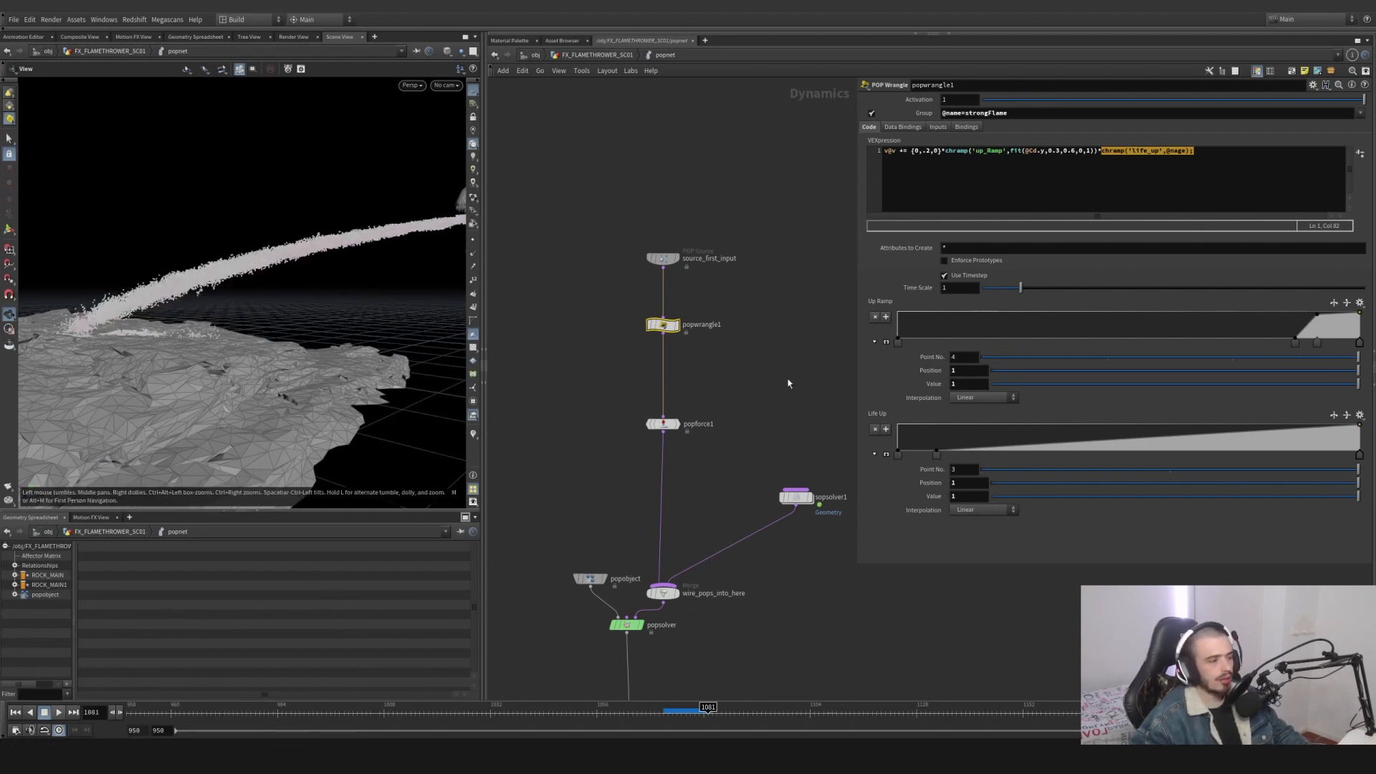
{"action": "left_click_drag", "start_coordinate": [782, 375], "coordinate": [751, 323]}
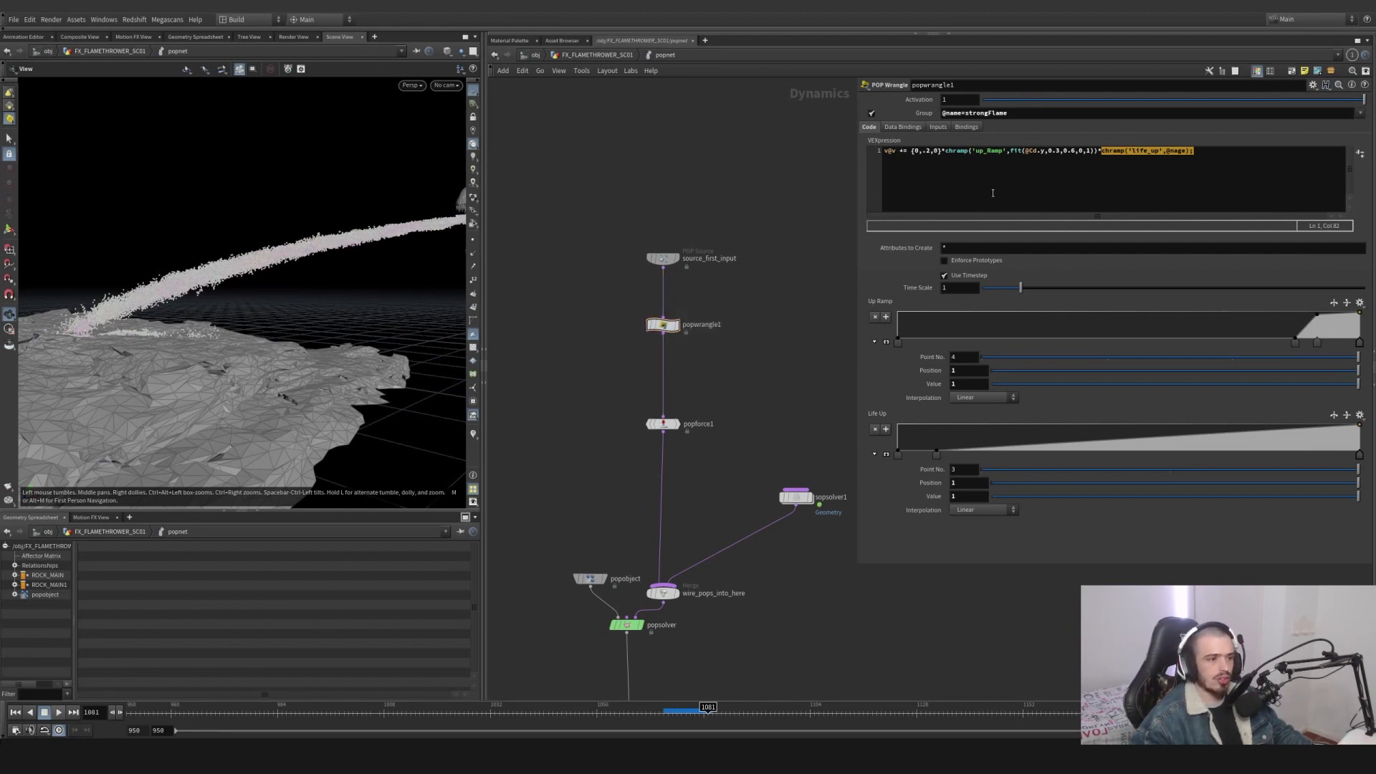
Check the particle stream near the dragon's mouth and the scene visualizers, and examine popforce1's noise settings and VEXpression.
{"action": "left_click", "coordinate": [1097, 164]}
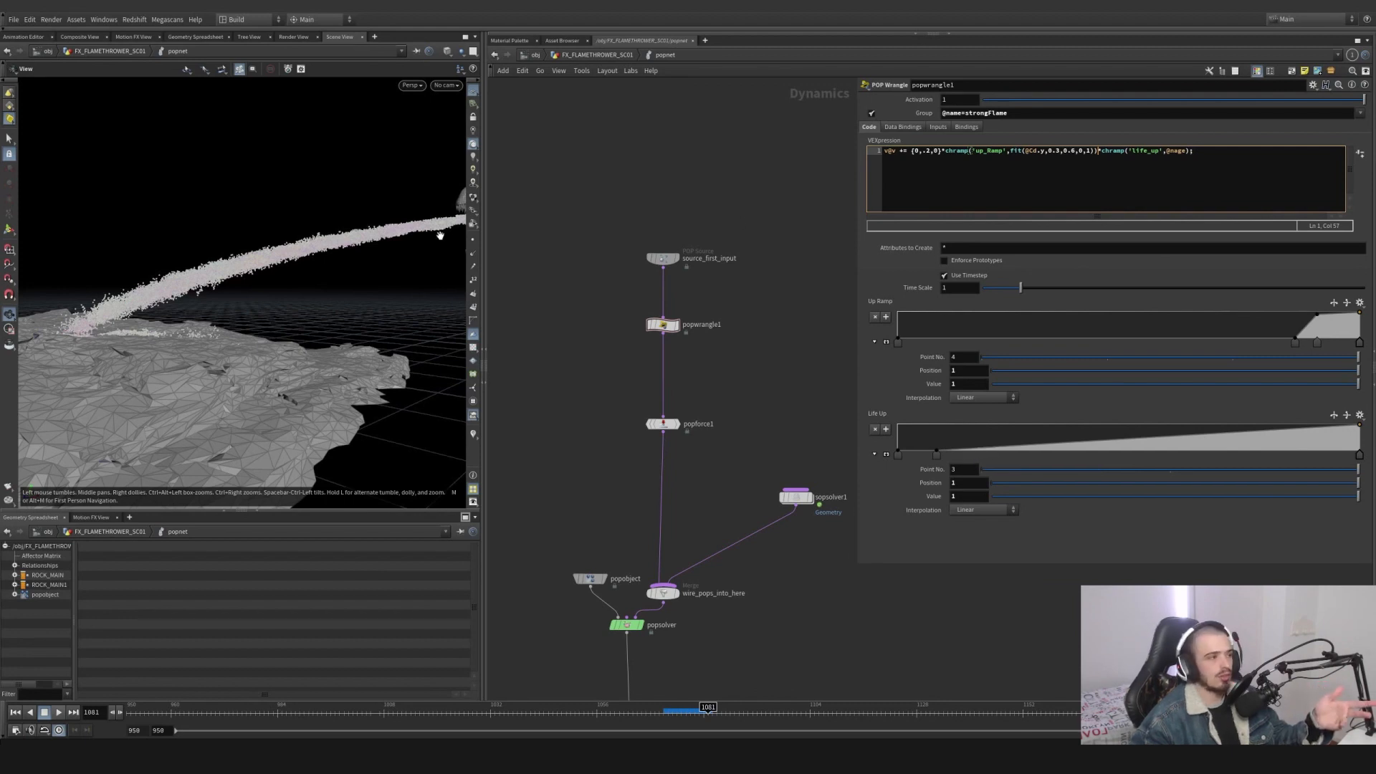
{"action": "middle_click_drag", "start_coordinate": [429, 244], "coordinate": [326, 226]}
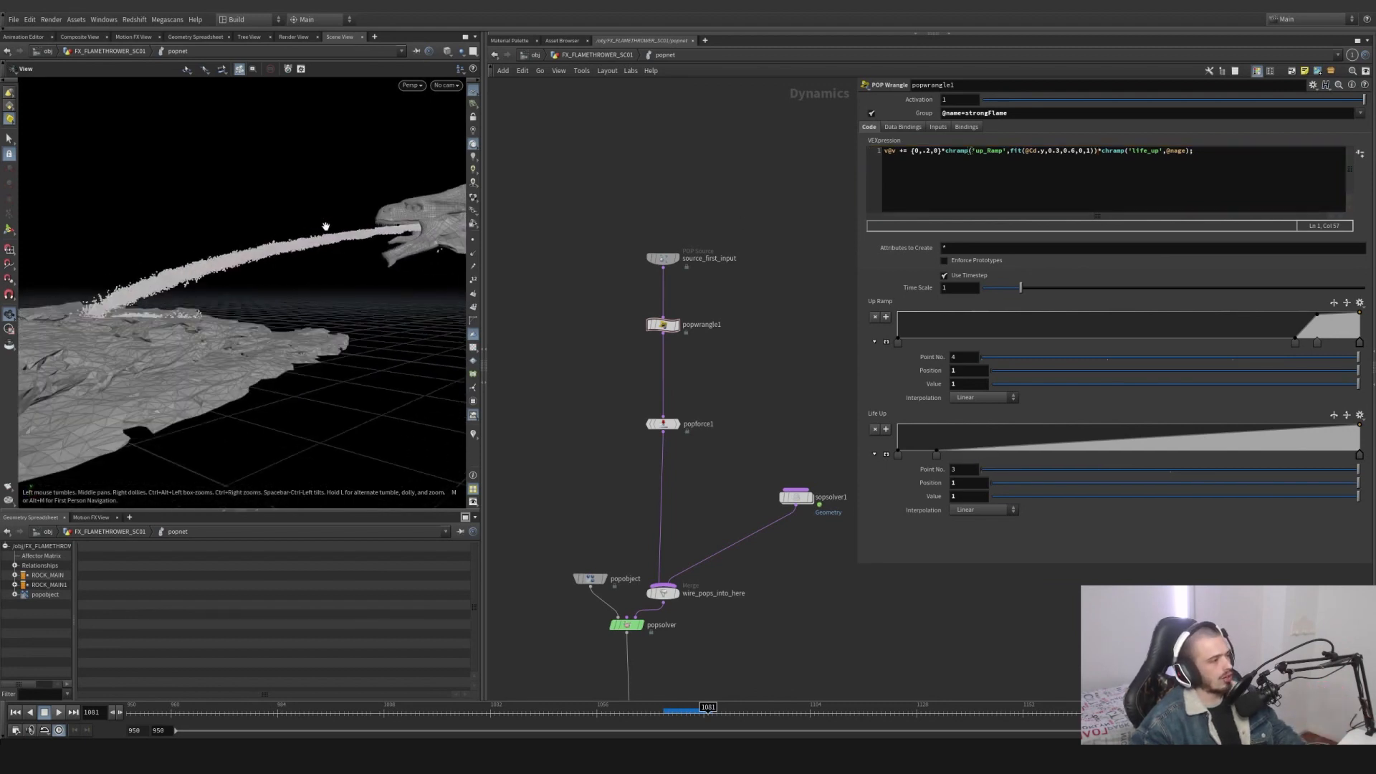
{"action": "left_click", "coordinate": [473, 433]}
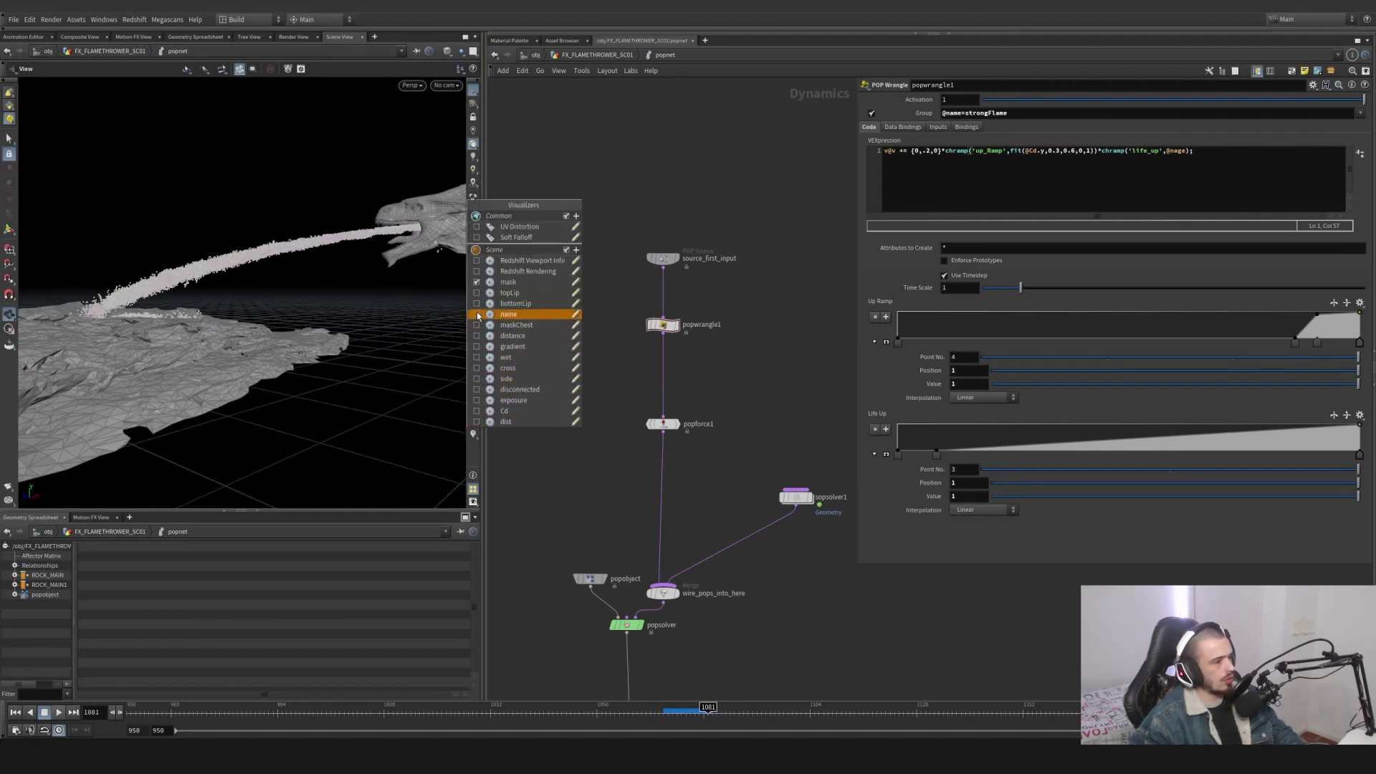
{"action": "middle_click_drag", "start_coordinate": [745, 450], "coordinate": [756, 437]}
{"action": "mouse_move", "coordinate": [755, 436]}
{"action": "left_mouse_down"}
{"action": "mouse_move", "coordinate": [658, 382]}
{"action": "mouse_move", "coordinate": [751, 433]}
{"action": "left_mouse_up"}
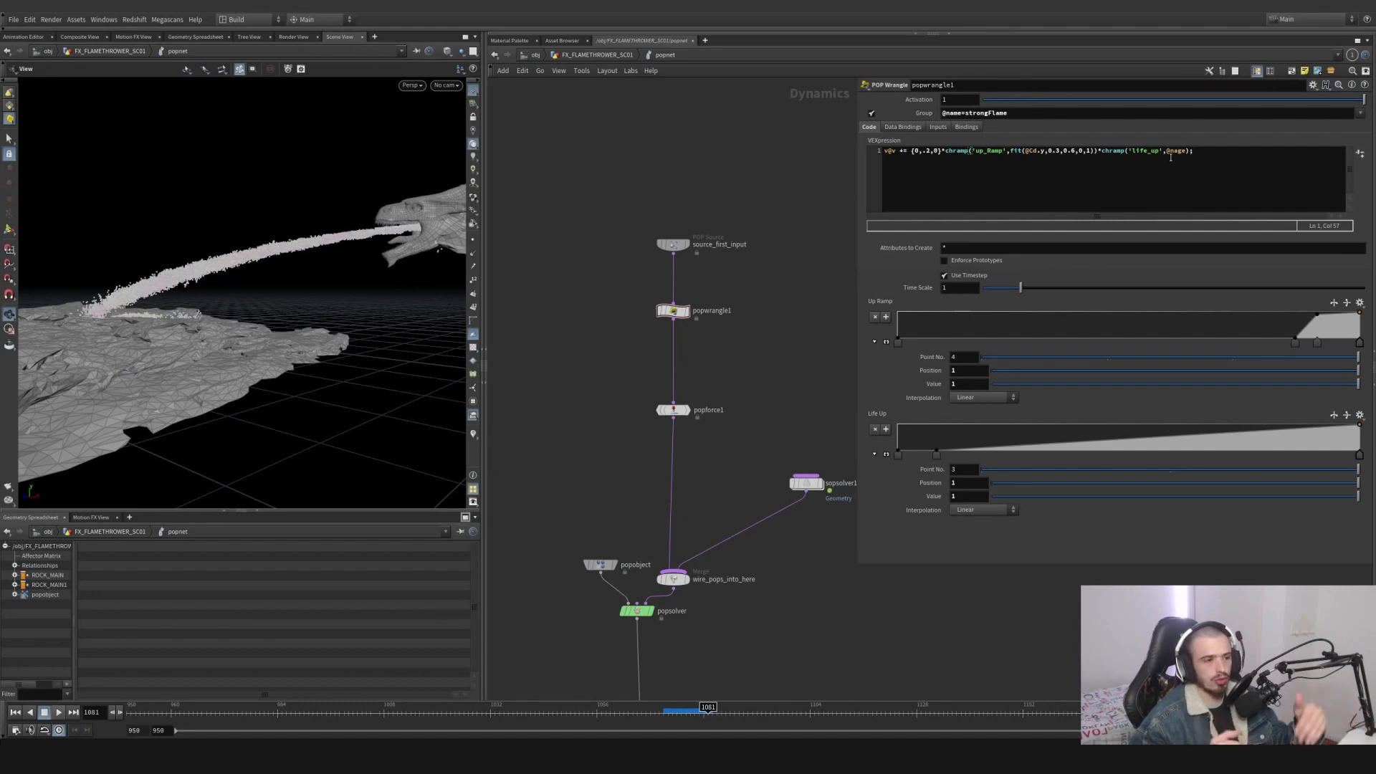
{"action": "left_click", "coordinate": [673, 409]}
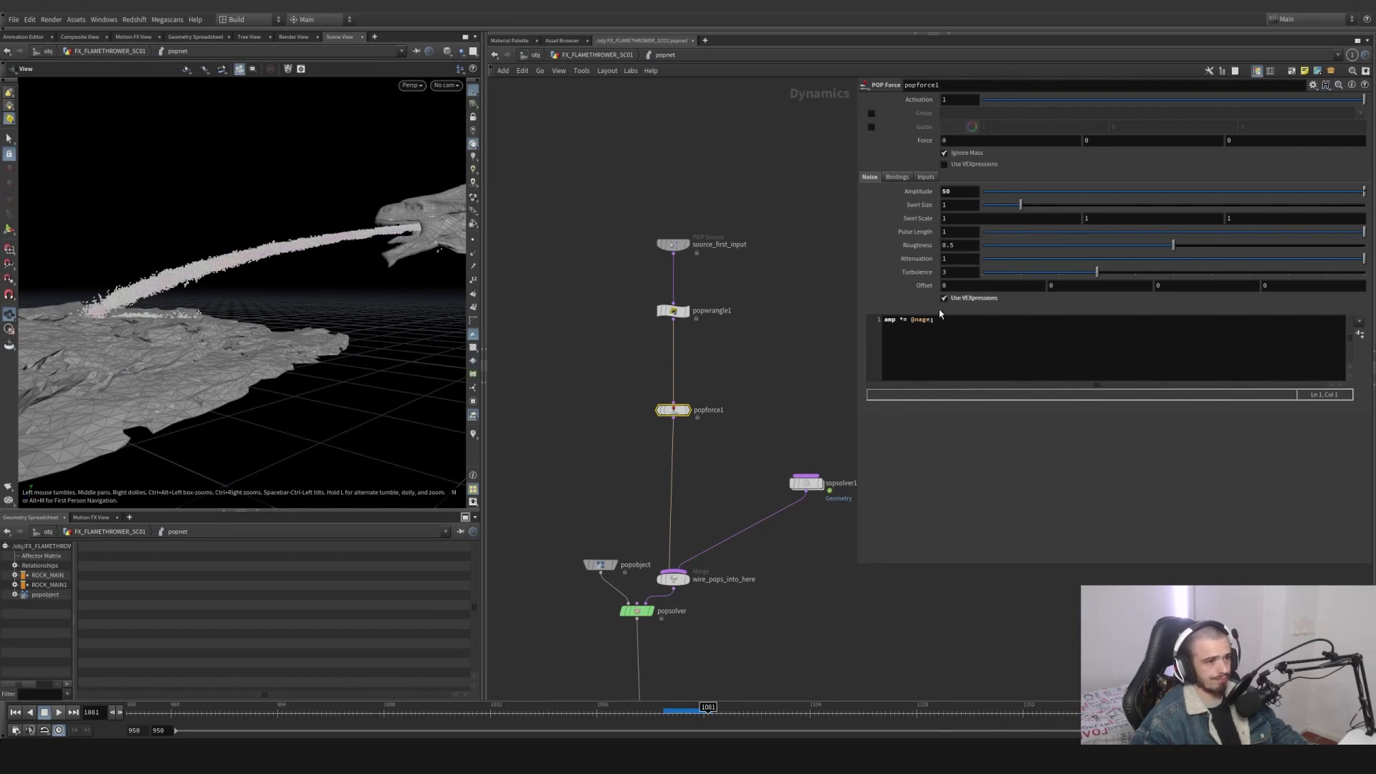
Go inside sopsolver1 and display dop_geometry, group1 and vdbreshapesdf1 in turn to examine their settings.
{"action": "middle_click_drag", "start_coordinate": [763, 429], "coordinate": [638, 316]}
{"action": "double_click", "coordinate": [682, 368]}
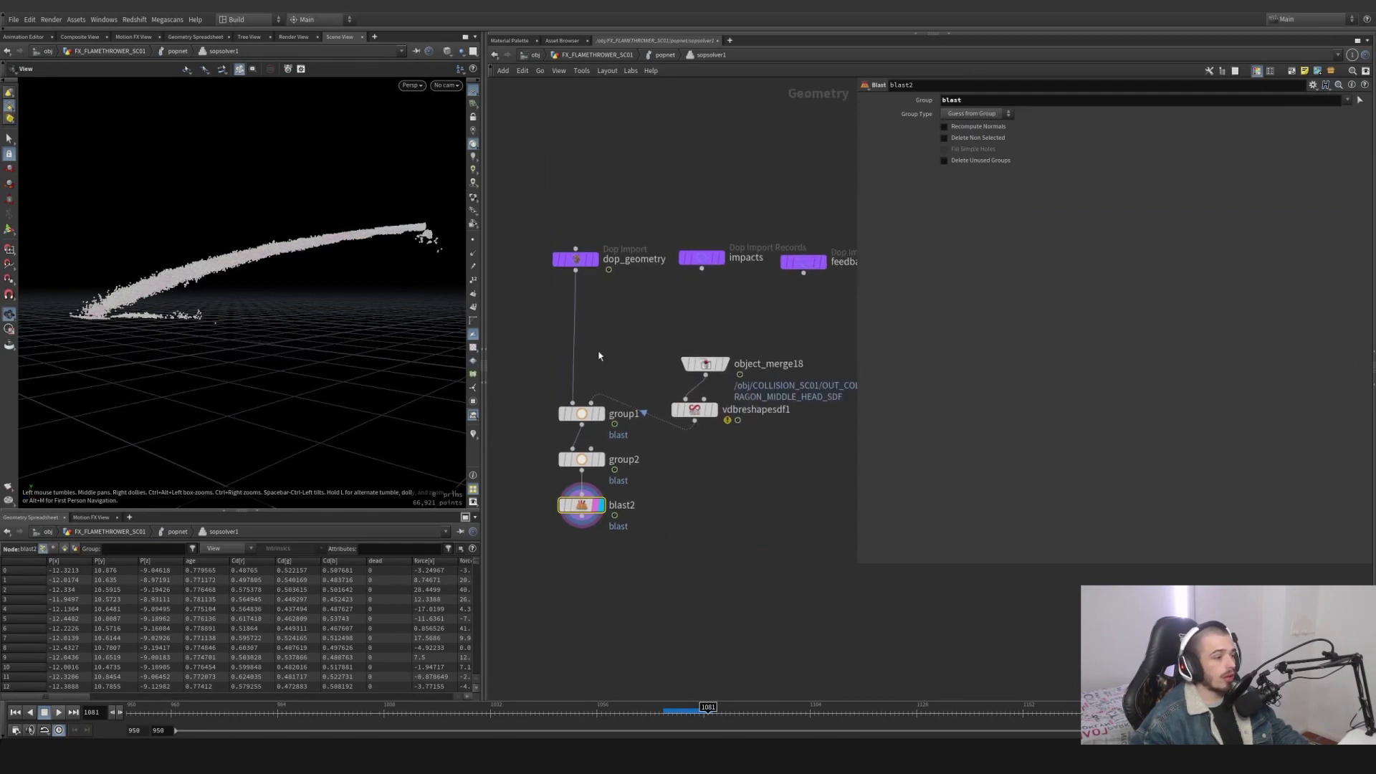
{"action": "scroll", "coordinate": [600, 358], "scroll_direction": "down", "scroll_amount": 1}
{"action": "left_click", "coordinate": [595, 278]}
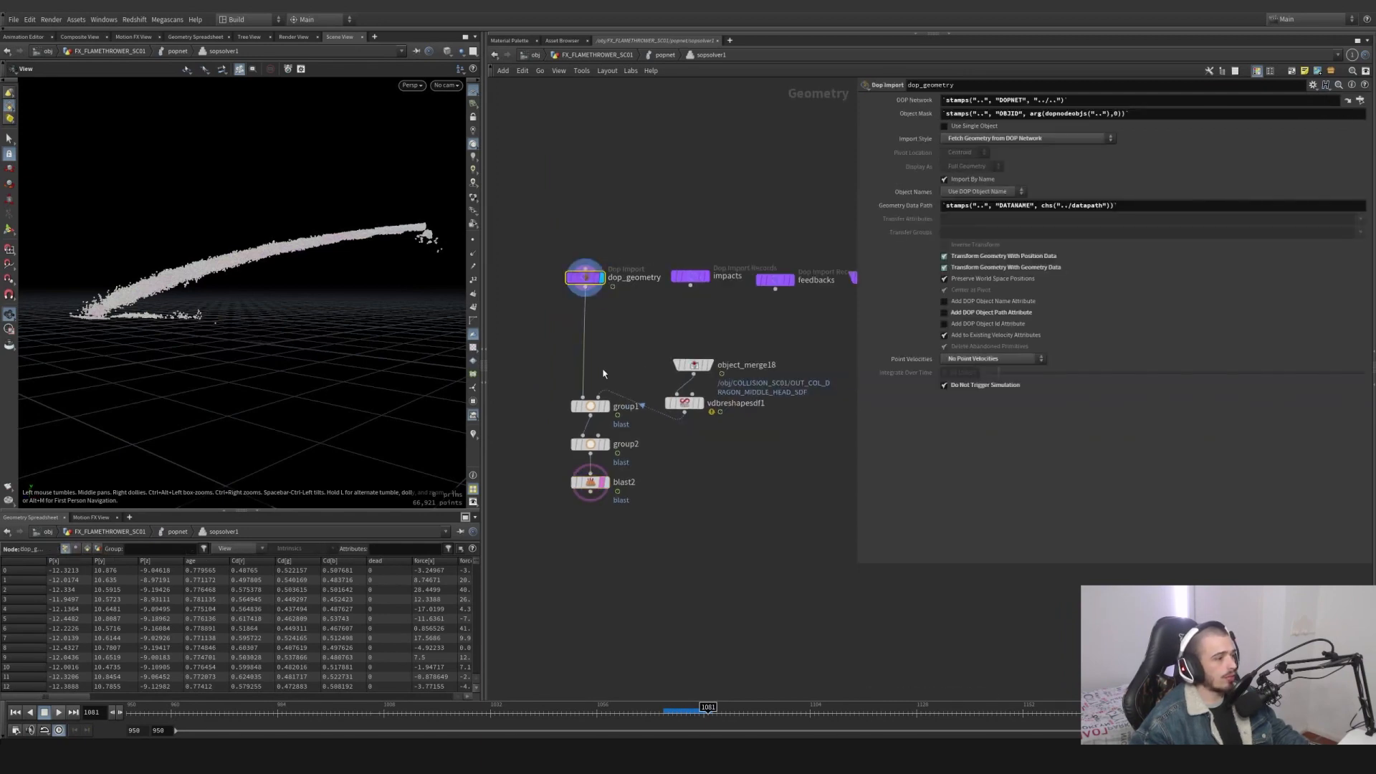
{"action": "left_click", "coordinate": [592, 406]}
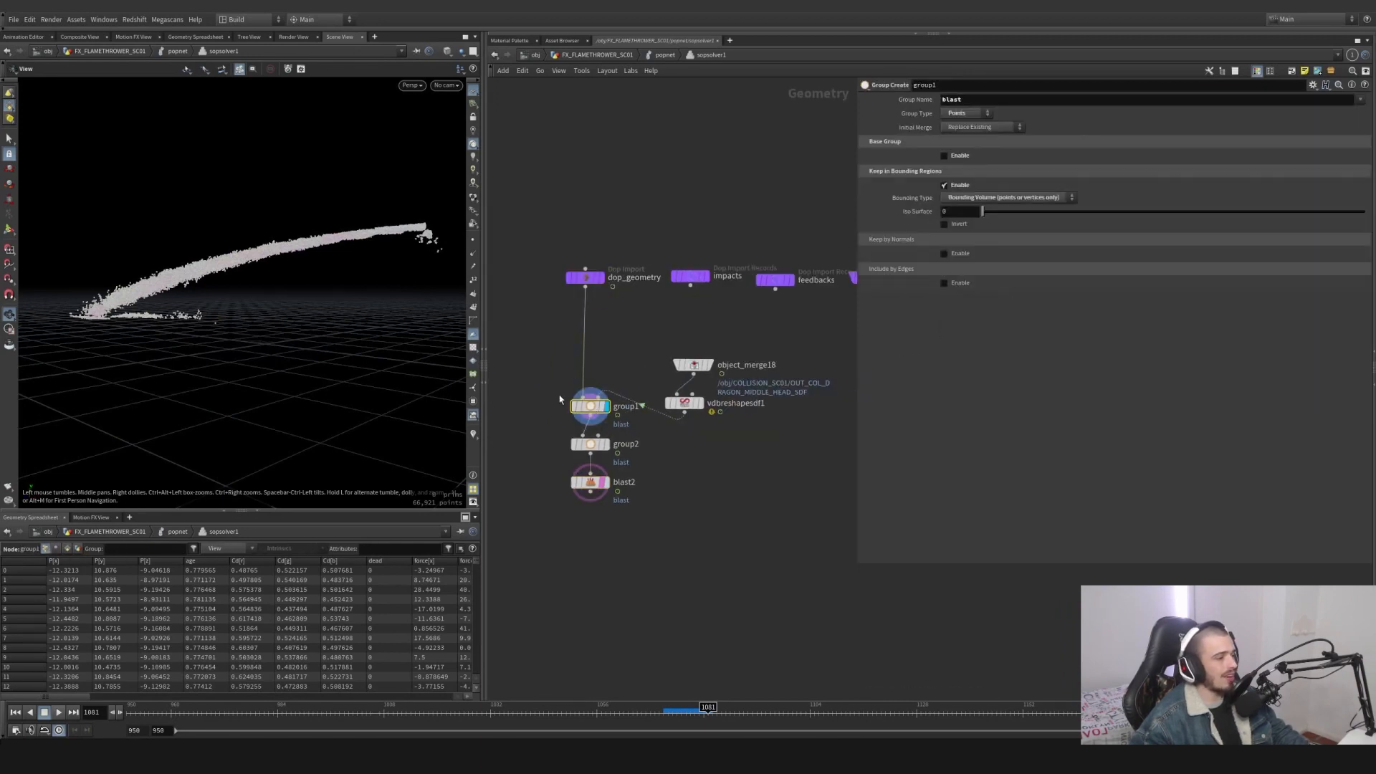
{"action": "left_click", "coordinate": [700, 404]}
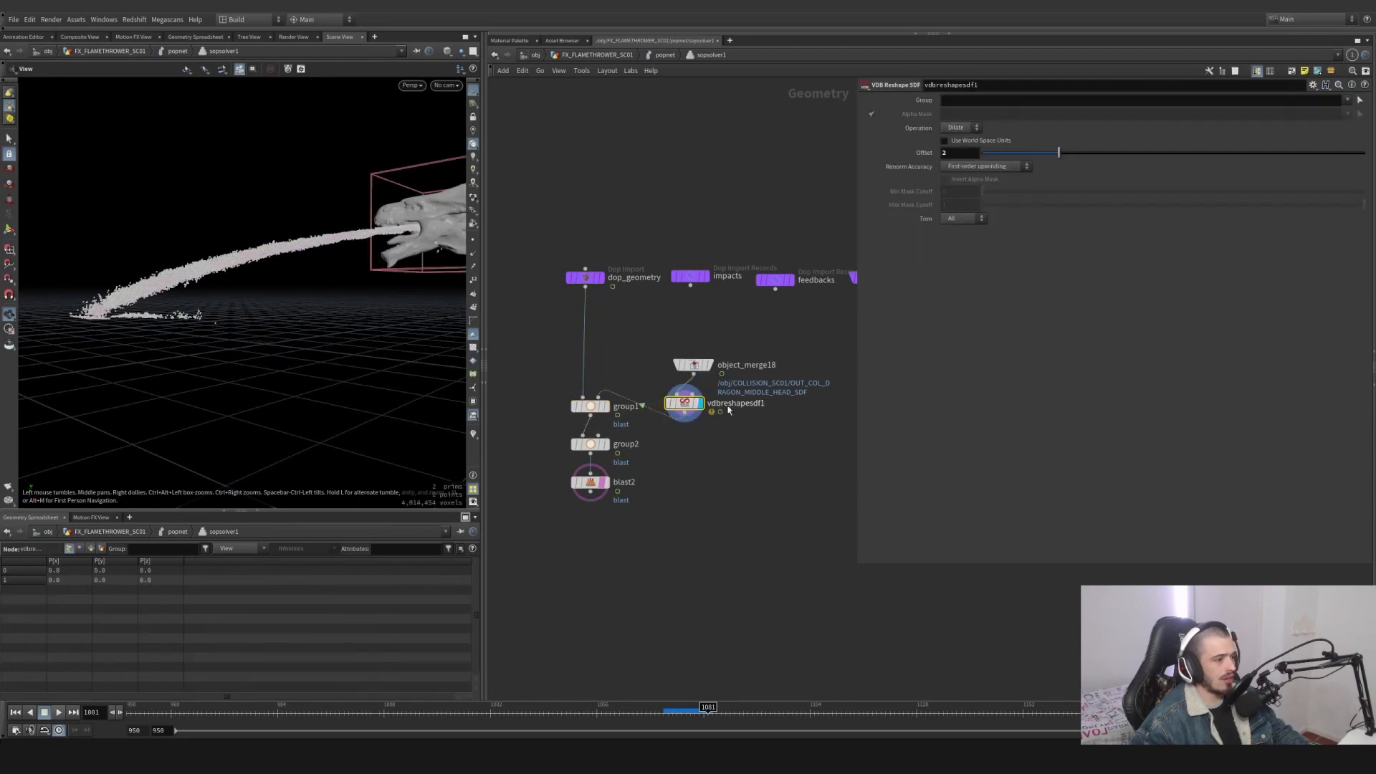
Move object_merge18 and vdbreshapesdf1 up in the network, and compare the dragon head SDF before and after its dilation.
{"action": "left_click_drag", "start_coordinate": [683, 407], "coordinate": [690, 370]}
{"action": "left_click", "coordinate": [693, 365], "text": "shift"}
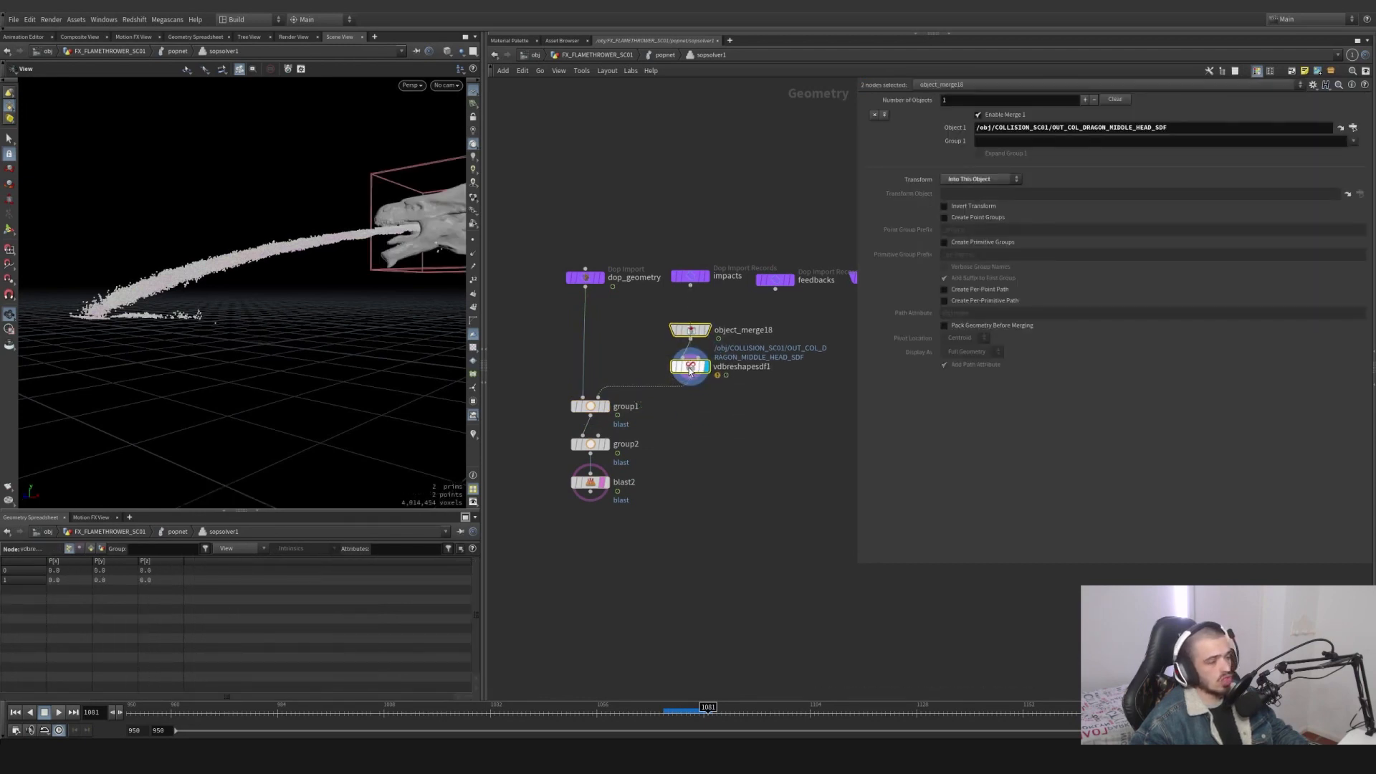
{"action": "left_click", "coordinate": [691, 330]}
{"action": "left_click", "coordinate": [707, 329]}
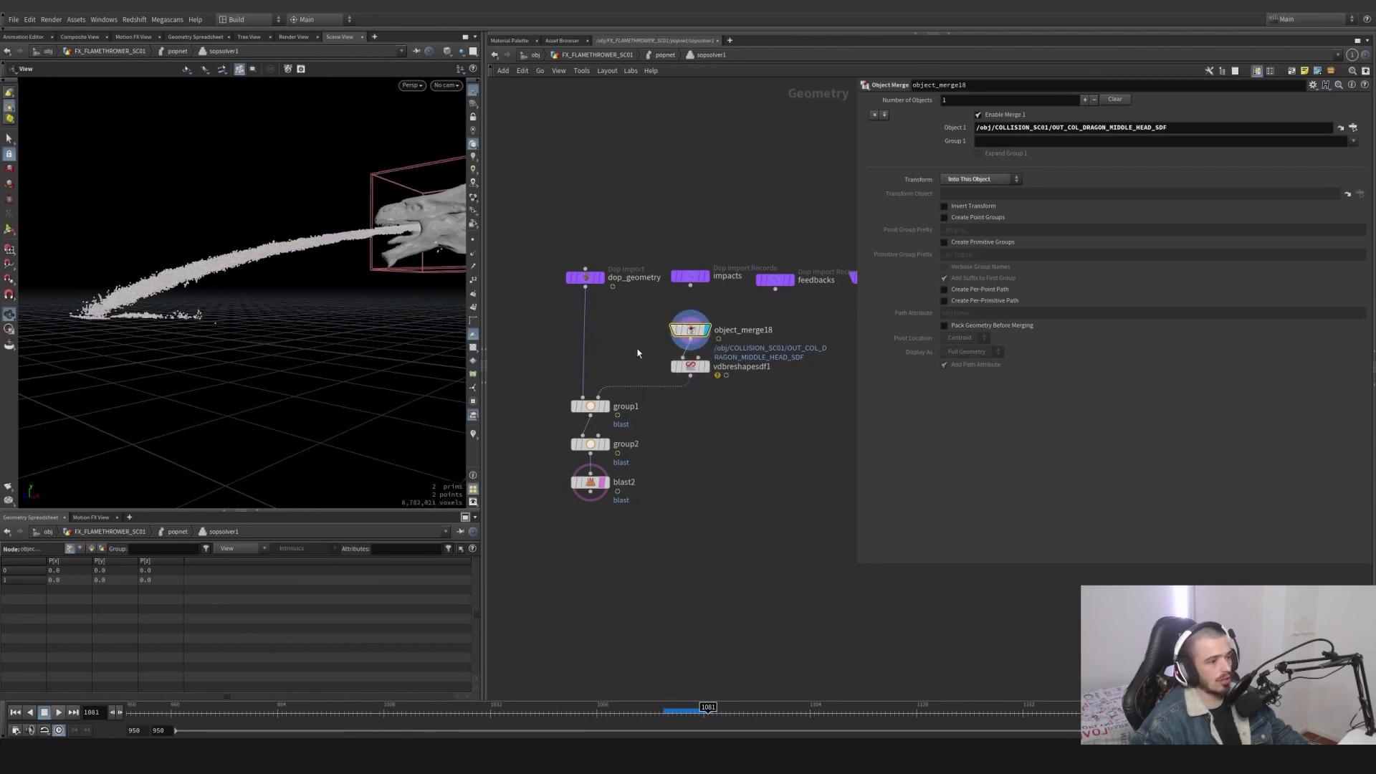
{"action": "left_click", "coordinate": [707, 367]}
{"action": "left_click", "coordinate": [684, 368]}
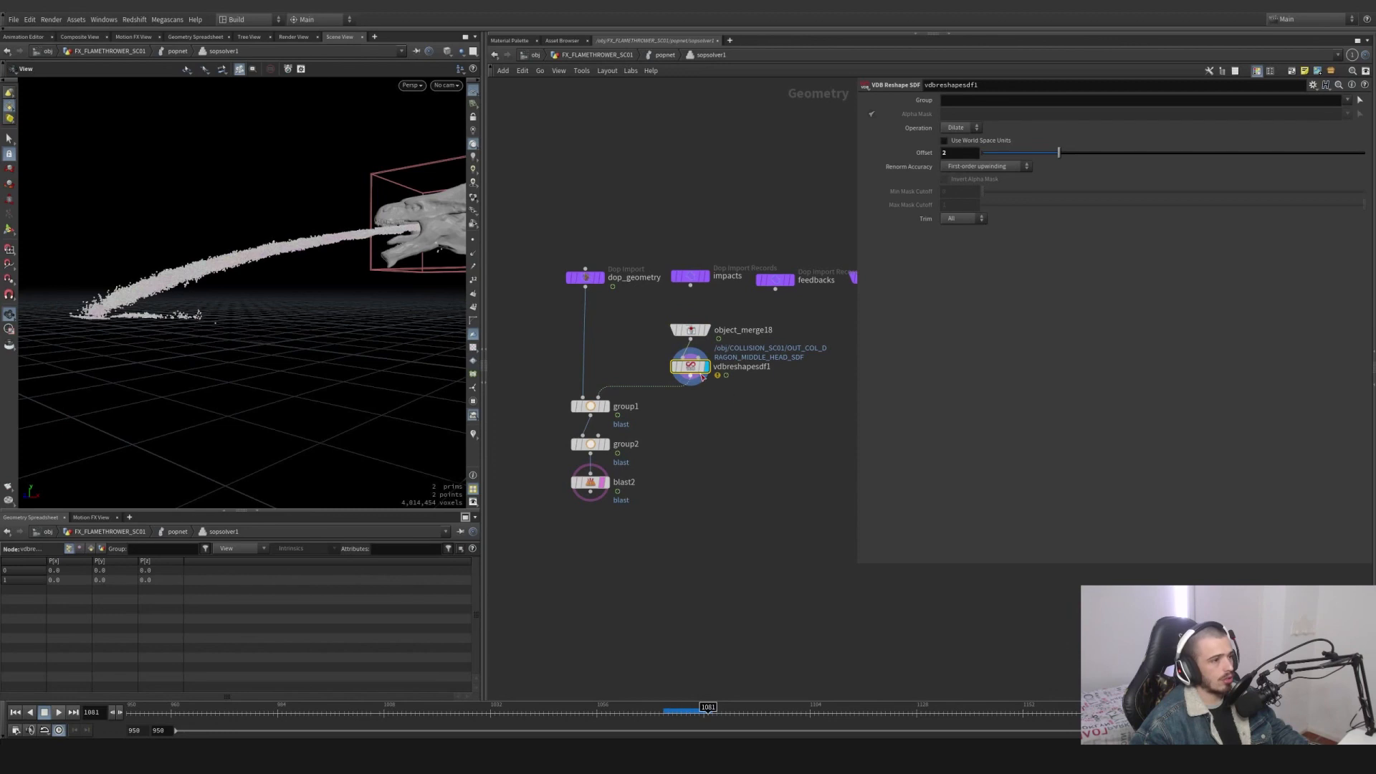
{"action": "middle_click", "coordinate": [696, 368]}
Display group1, group2 and blast2 in turn to examine the particle deletion, and show object_merge18's head collision alongside blast2.
{"action": "left_click", "coordinate": [607, 407]}
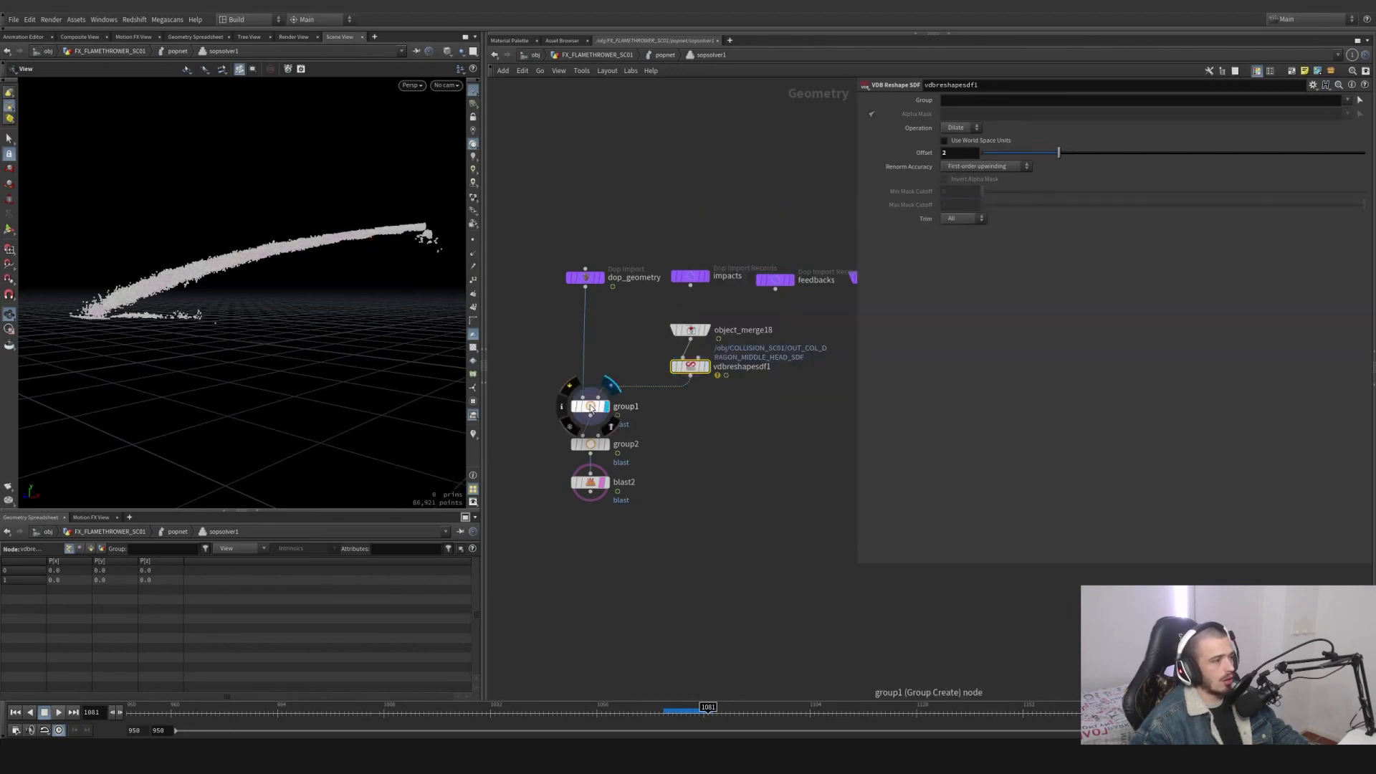
{"action": "left_click", "coordinate": [592, 408]}
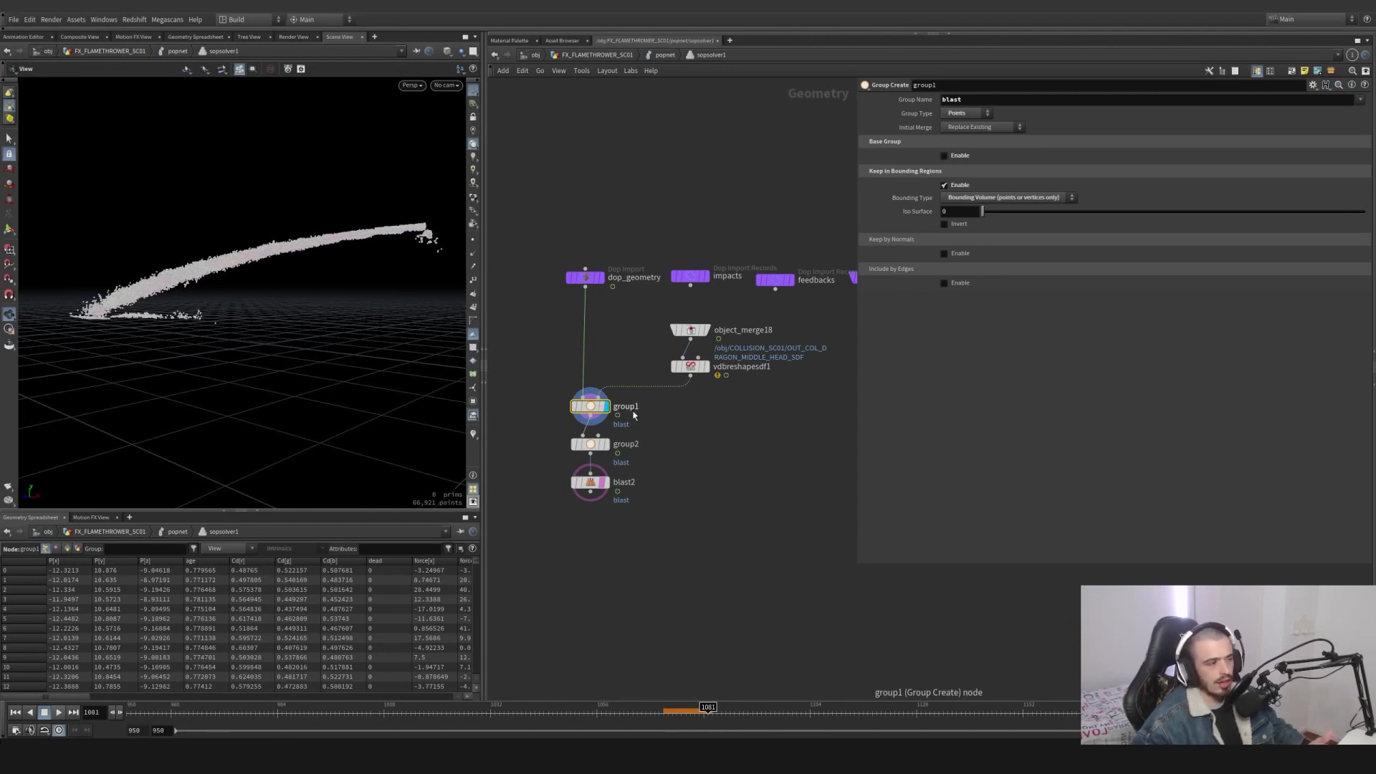
{"action": "left_click", "coordinate": [595, 444]}
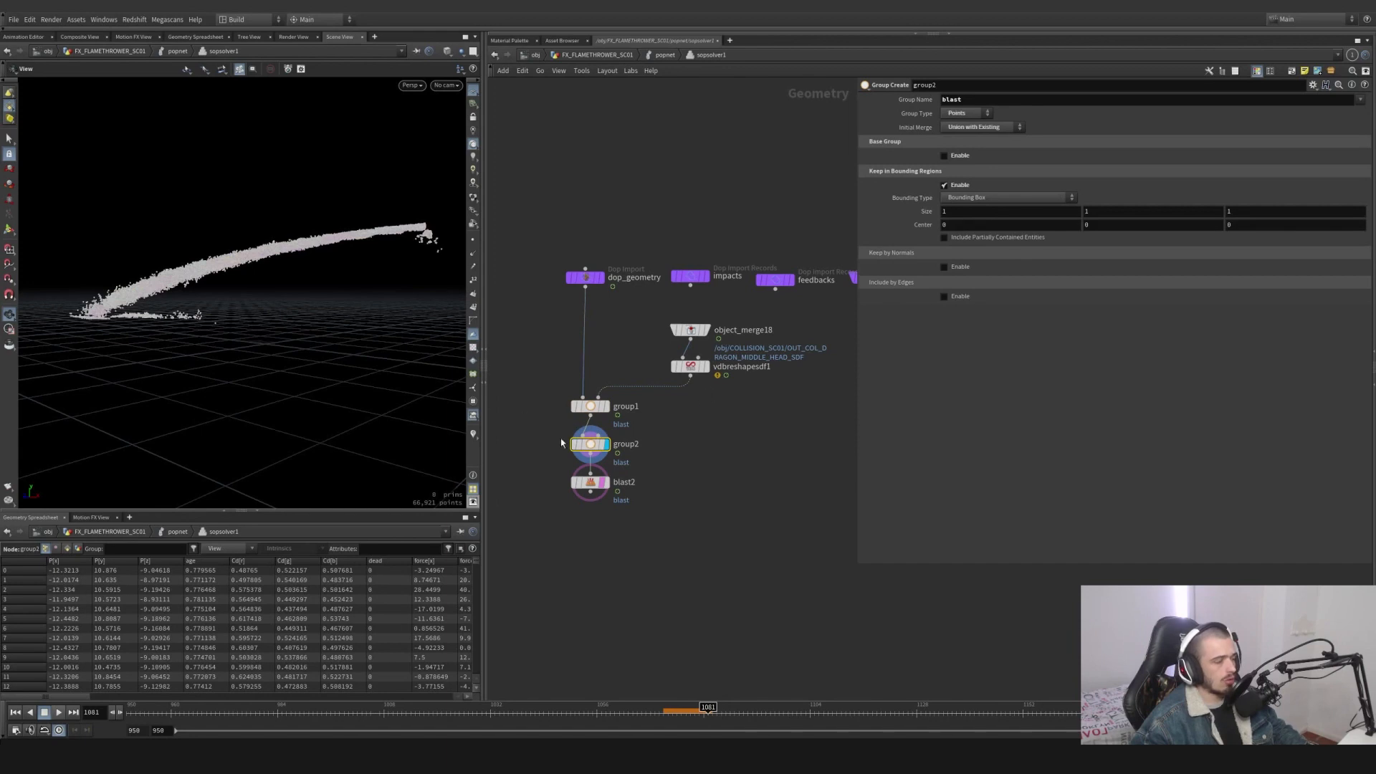
{"action": "left_click_drag", "start_coordinate": [426, 236], "coordinate": [106, 254]}
{"action": "left_click_drag", "start_coordinate": [82, 254], "coordinate": [462, 308]}
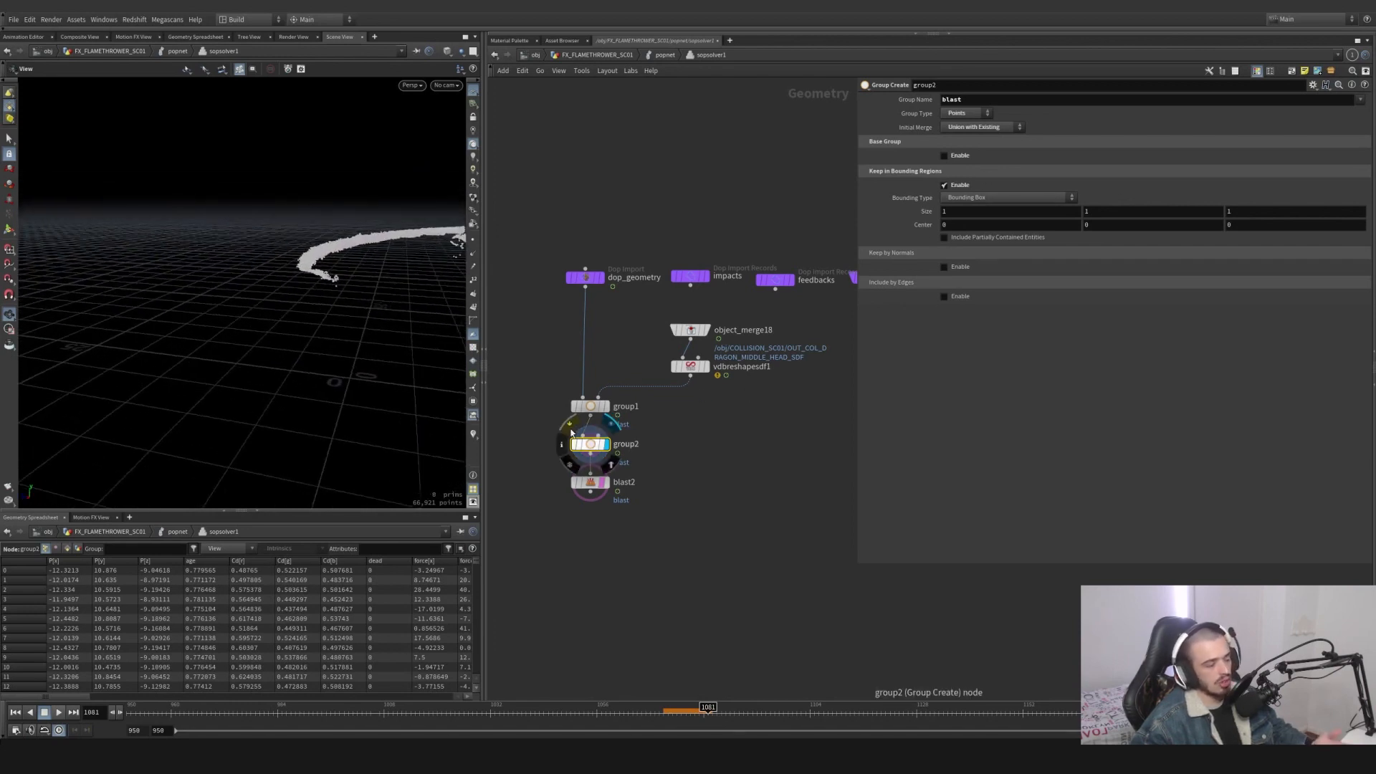
{"action": "left_click", "coordinate": [600, 484]}
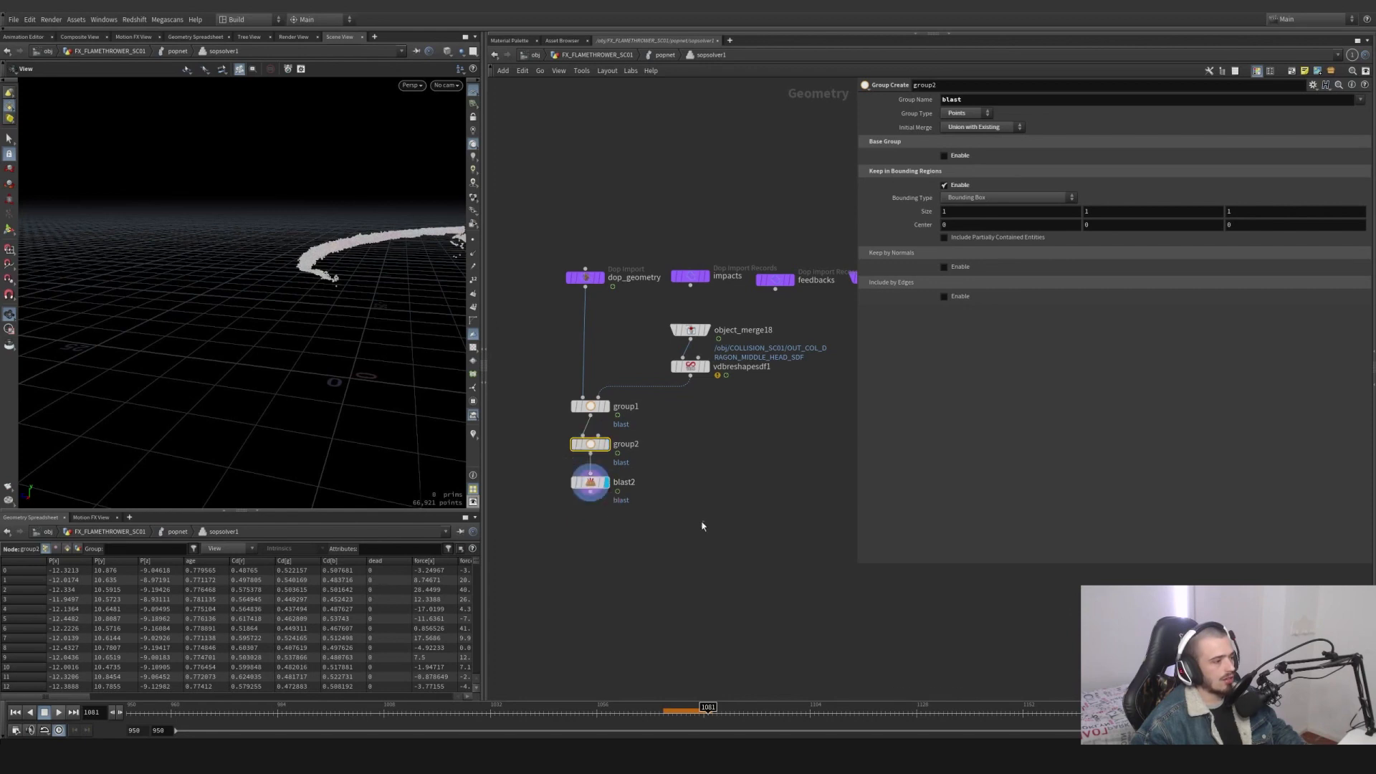
{"action": "left_click_drag", "start_coordinate": [393, 206], "coordinate": [420, 294]}
{"action": "left_click", "coordinate": [704, 330]}
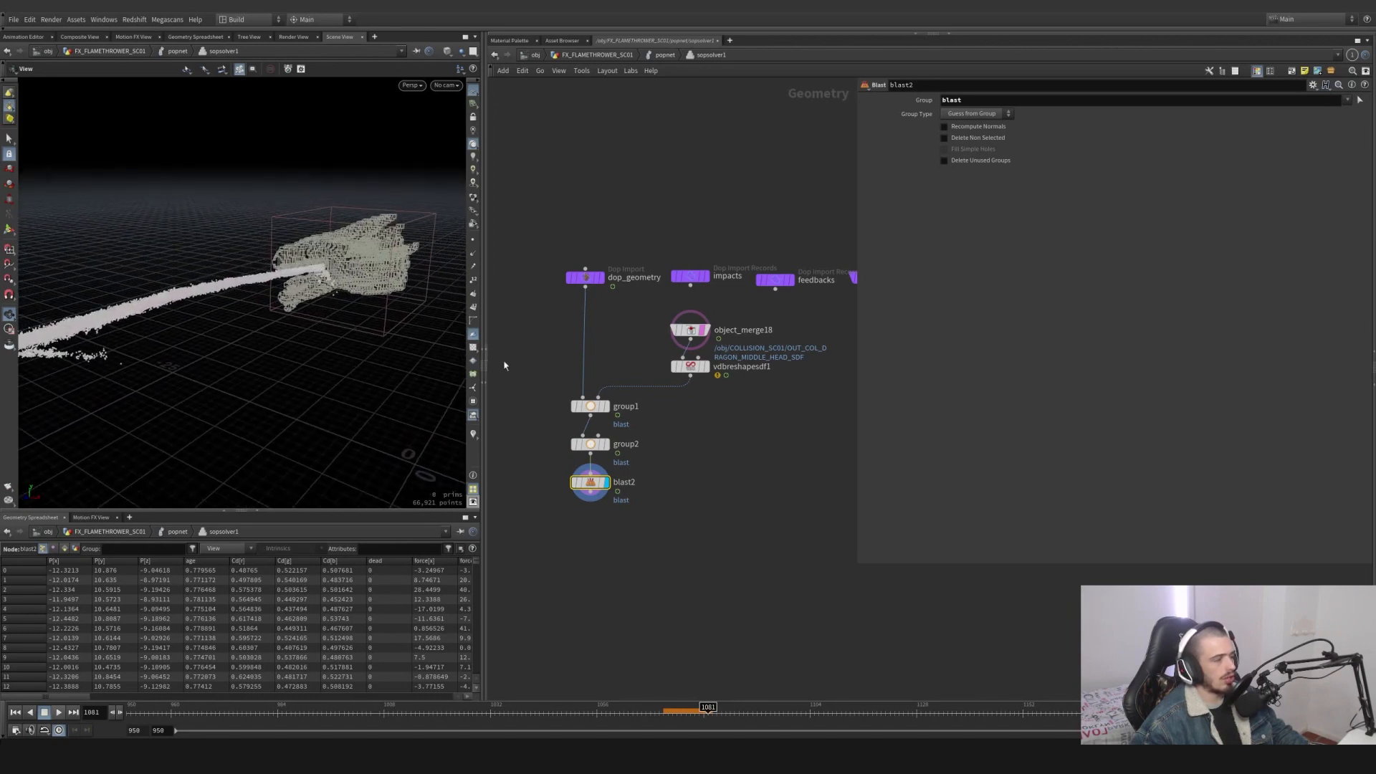
Return to popnet, move popobject away from popsolver, and examine its Bounce and Bounce Forward values.
{"action": "left_click", "coordinate": [590, 56]}
{"action": "double_click", "coordinate": [647, 465]}
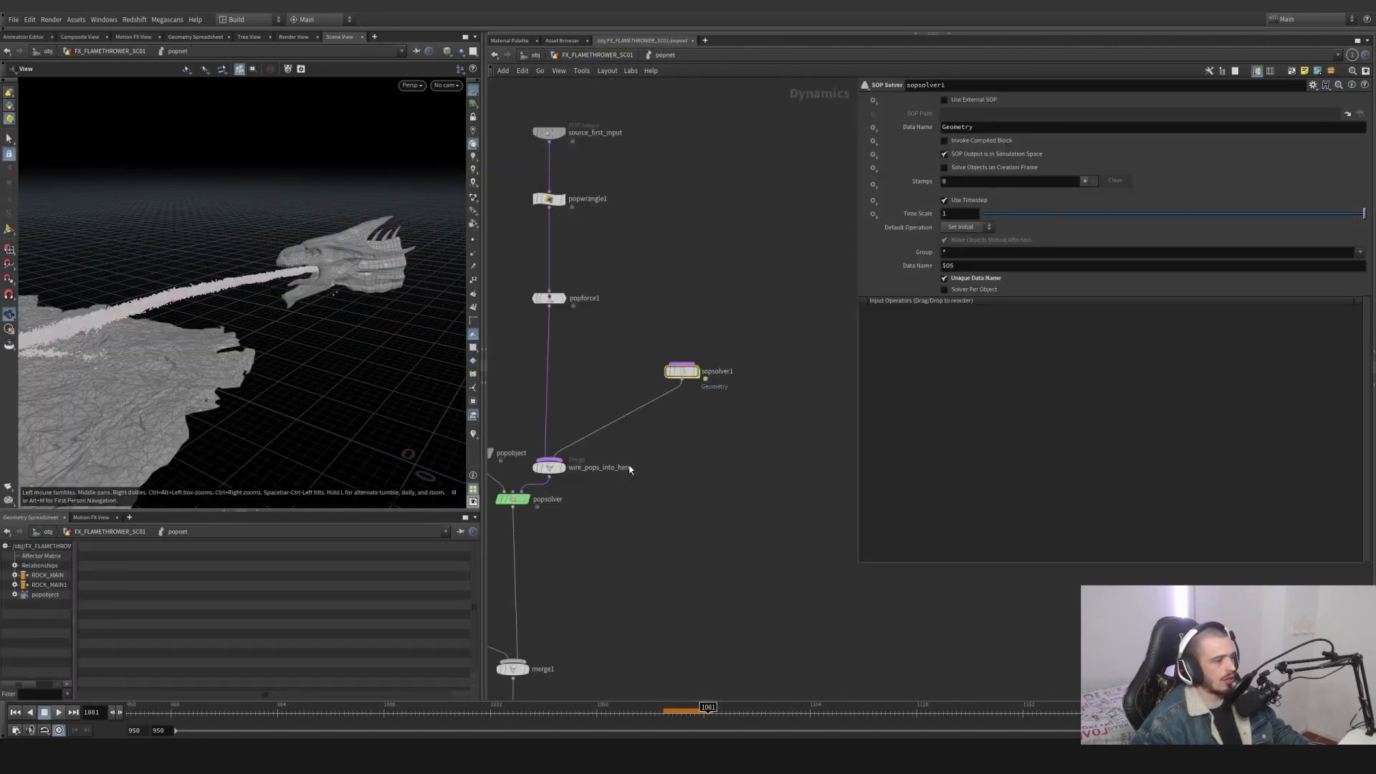
{"action": "scroll", "coordinate": [649, 464], "scroll_direction": "down", "scroll_amount": 3}
{"action": "scroll", "coordinate": [649, 467], "scroll_direction": "up", "scroll_amount": 3}
{"action": "left_click", "coordinate": [674, 394]}
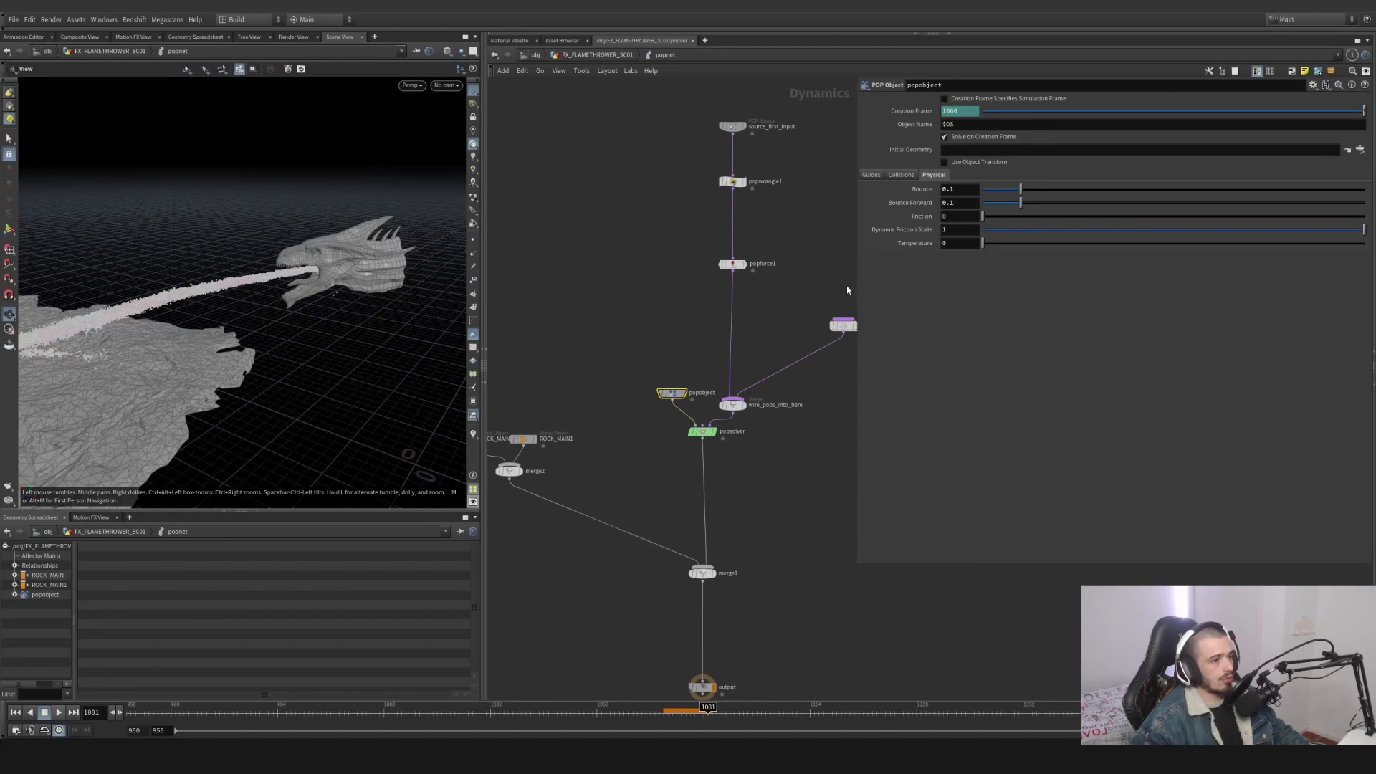
{"action": "left_click_drag", "start_coordinate": [671, 393], "coordinate": [641, 371]}
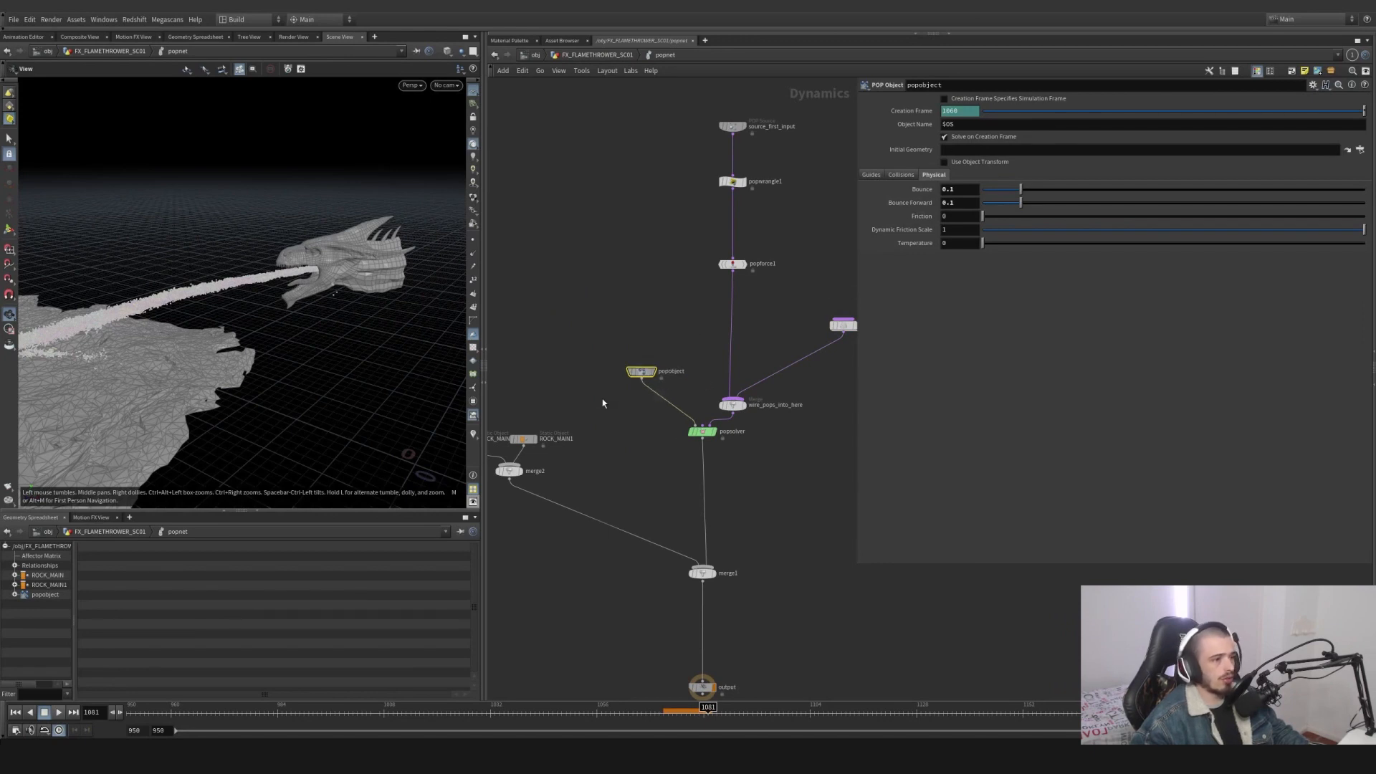
{"action": "left_click", "coordinate": [967, 203]}
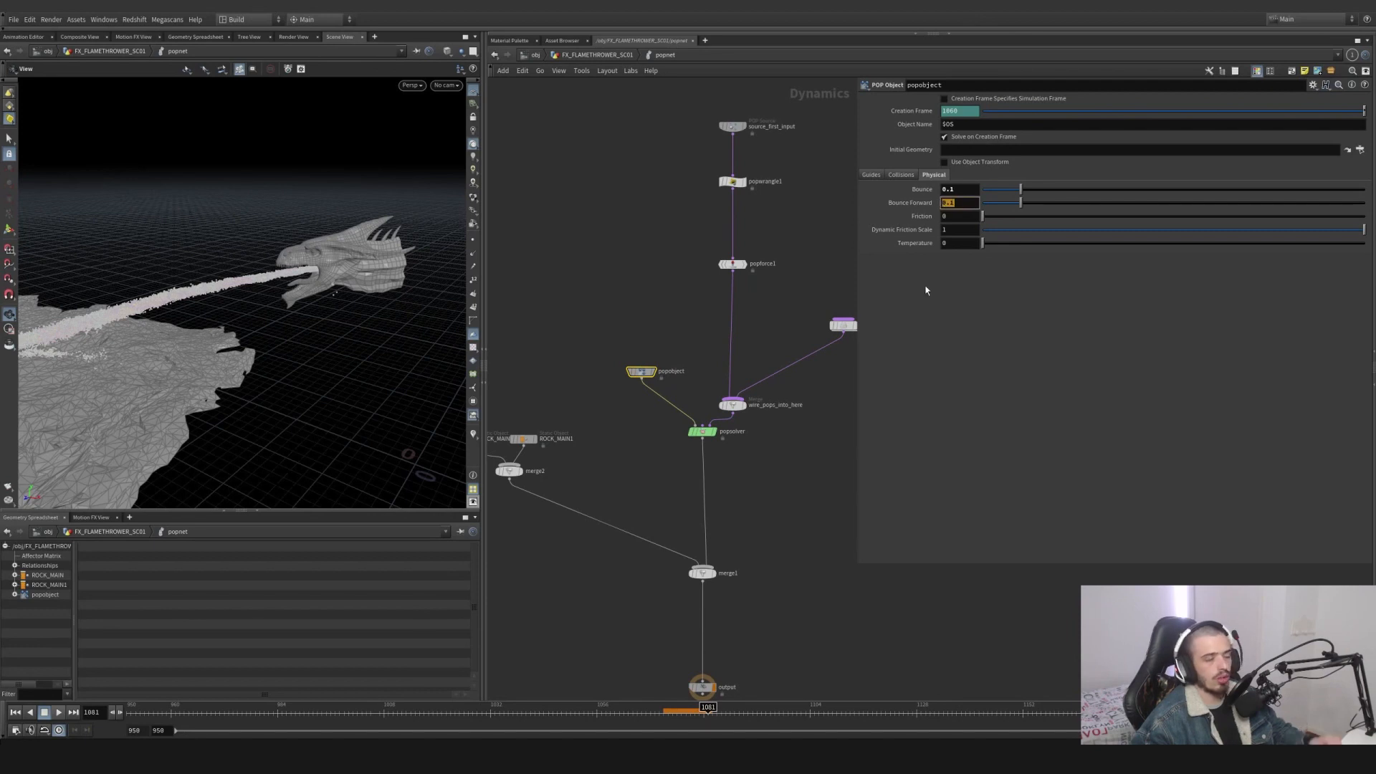
Spread out the ROCK_MAIN and ROCK_MAIN1 static objects above their merge node, and examine their SOP paths and collision settings.
{"action": "middle_click_drag", "start_coordinate": [500, 447], "coordinate": [627, 381]}
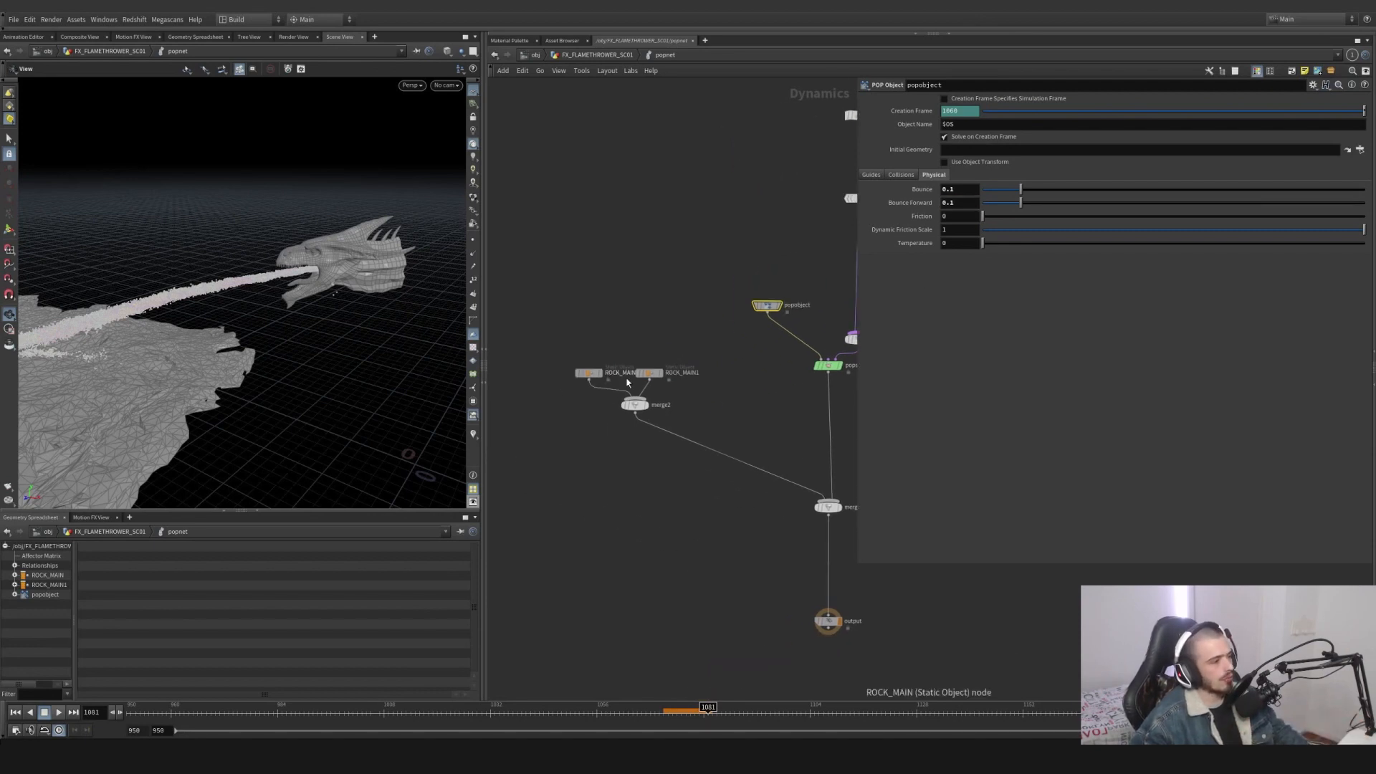
{"action": "left_click_drag", "start_coordinate": [591, 372], "coordinate": [574, 347]}
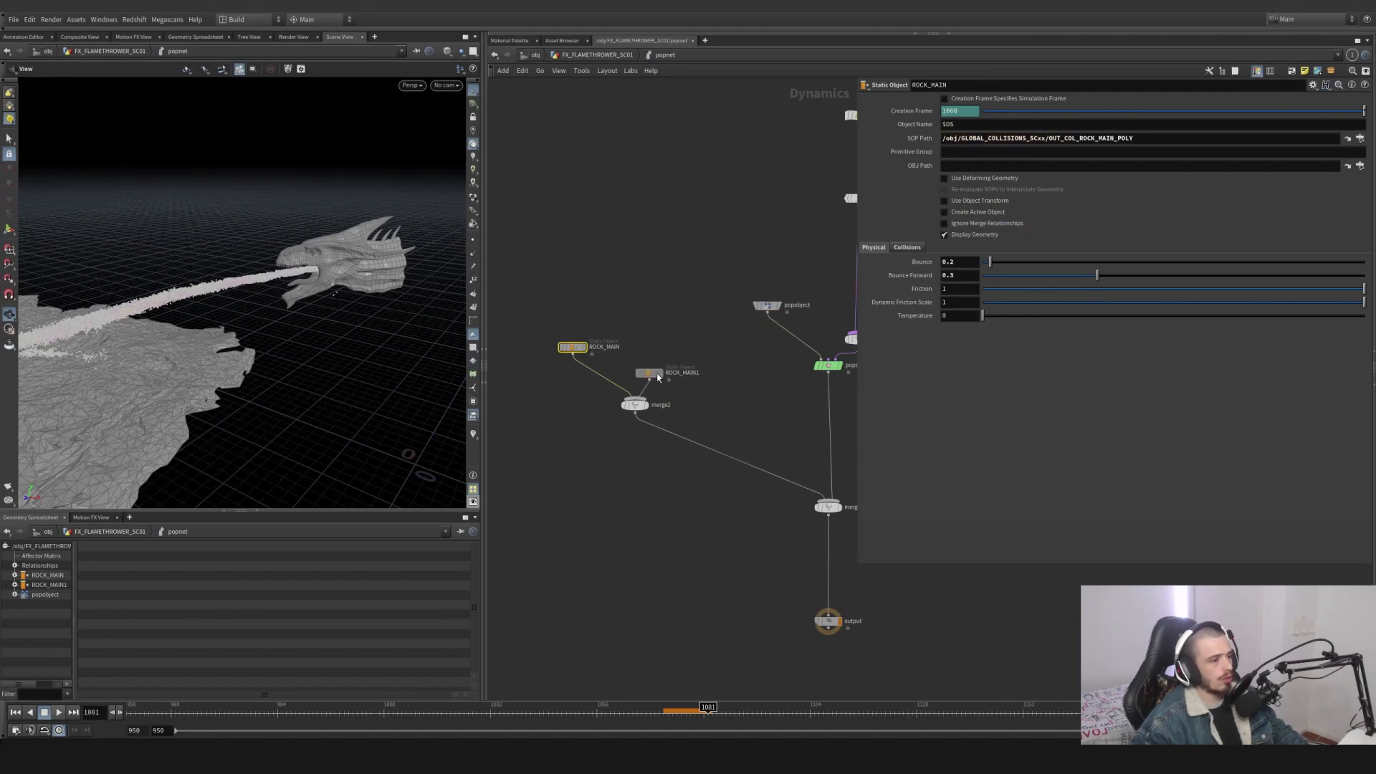
{"action": "left_click_drag", "start_coordinate": [659, 378], "coordinate": [659, 263]}
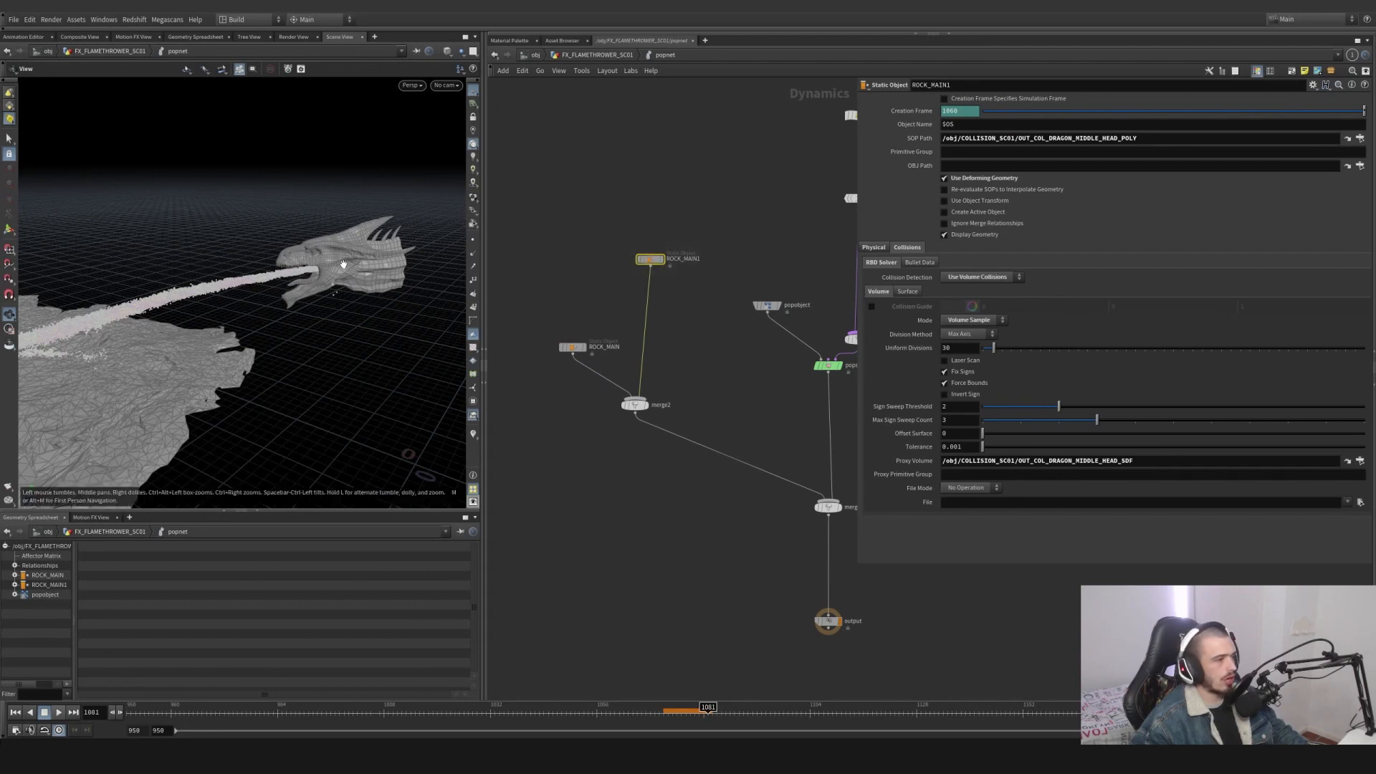
{"action": "left_click_drag", "start_coordinate": [343, 264], "coordinate": [385, 251]}
{"action": "left_click_drag", "start_coordinate": [1138, 138], "coordinate": [1048, 145]}
{"action": "scroll", "coordinate": [765, 372], "scroll_direction": "down", "scroll_amount": 3}
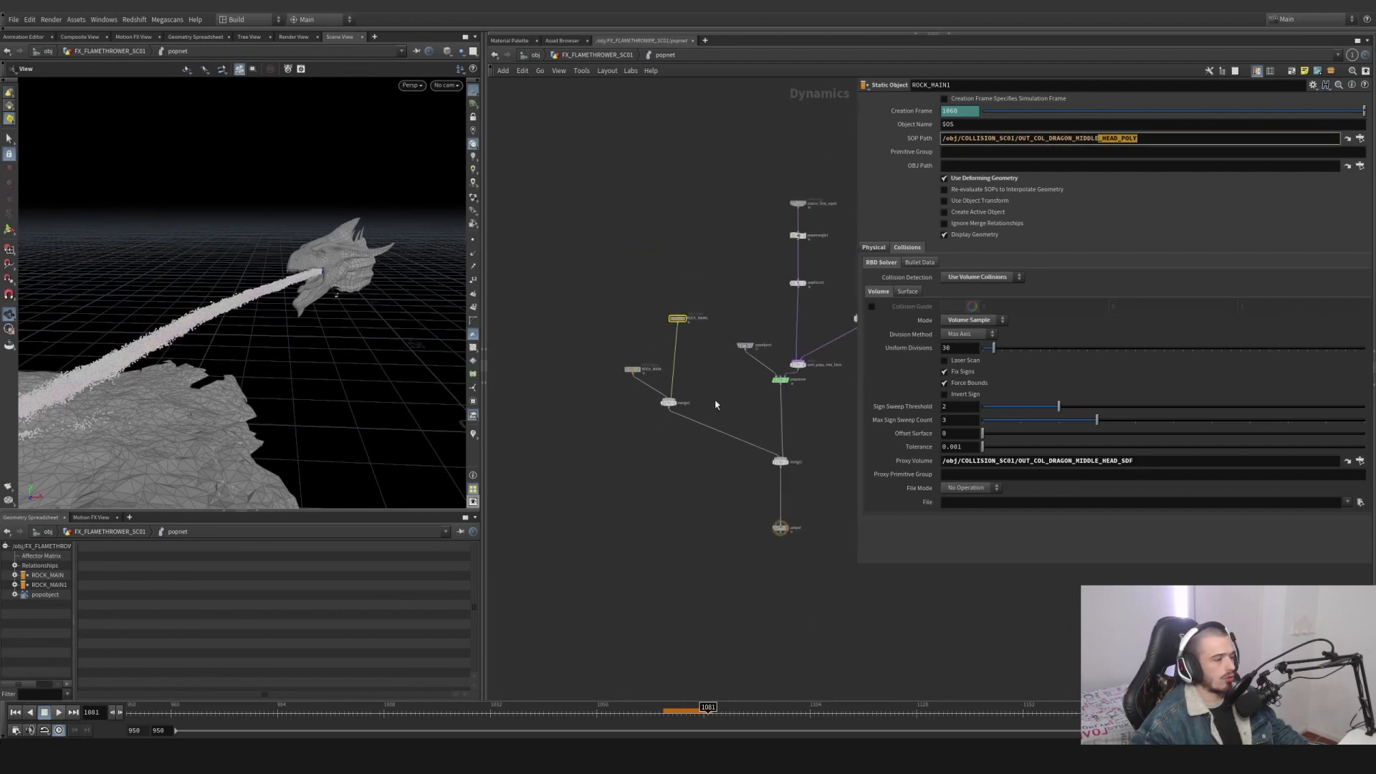
Return to the FX_FLAMETHROWER_SC01 geometry network and display attribdelete1 to examine which point attributes it keeps.
{"action": "left_click", "coordinate": [598, 56]}
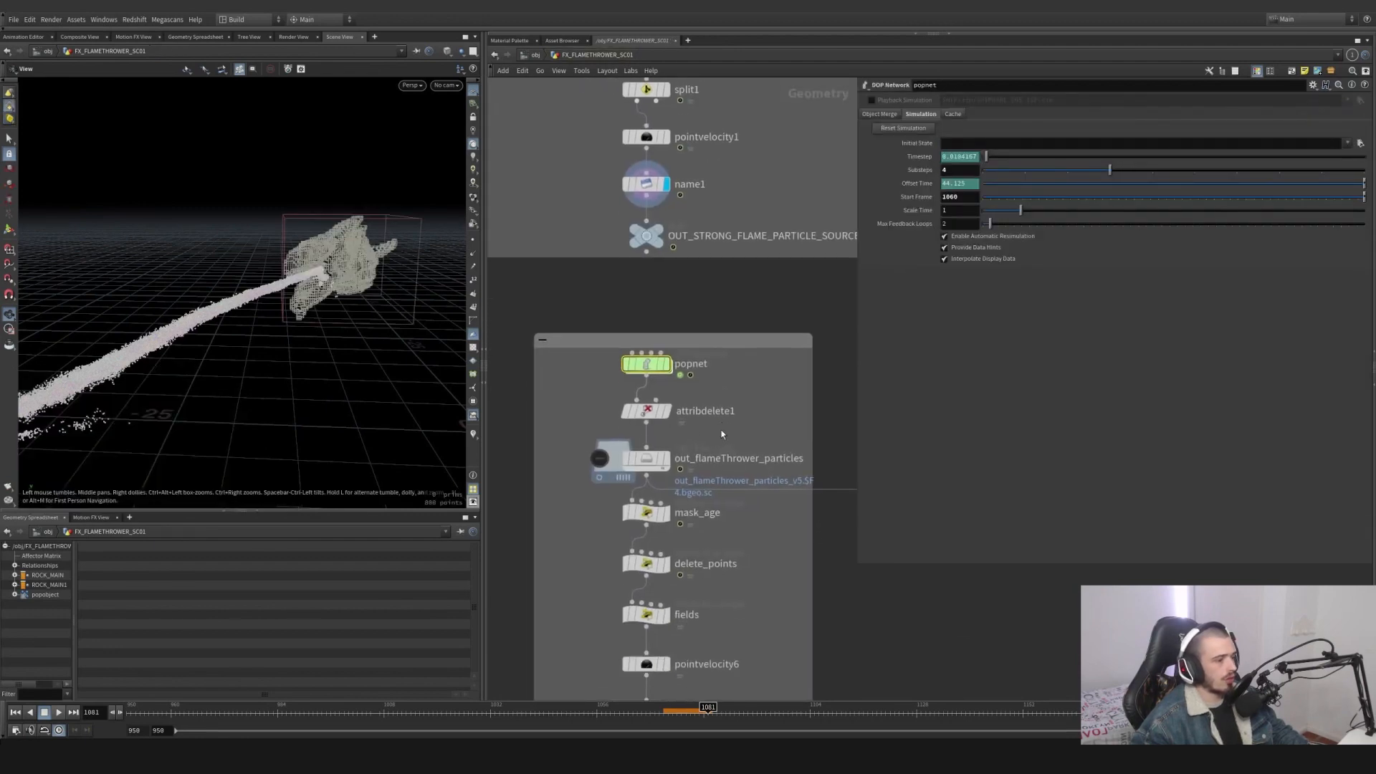
{"action": "left_click", "coordinate": [647, 413]}
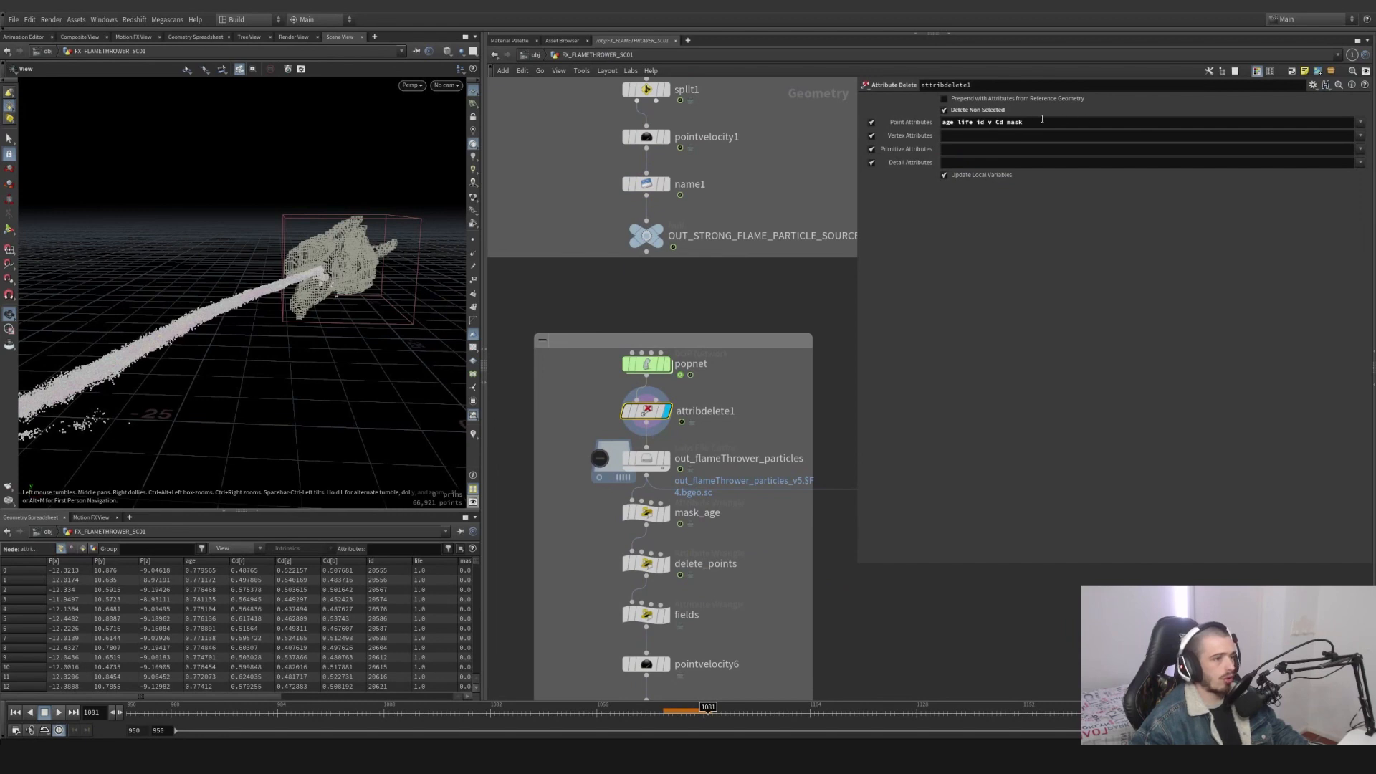
Examine attribdelete1's kept point attributes, and display out_flameThrower_particles to examine its cache settings and cached particles.
{"action": "mouse_move", "coordinate": [1043, 119]}
{"action": "left_mouse_down"}
{"action": "mouse_move", "coordinate": [941, 123]}
{"action": "mouse_move", "coordinate": [1026, 122]}
{"action": "left_mouse_up"}
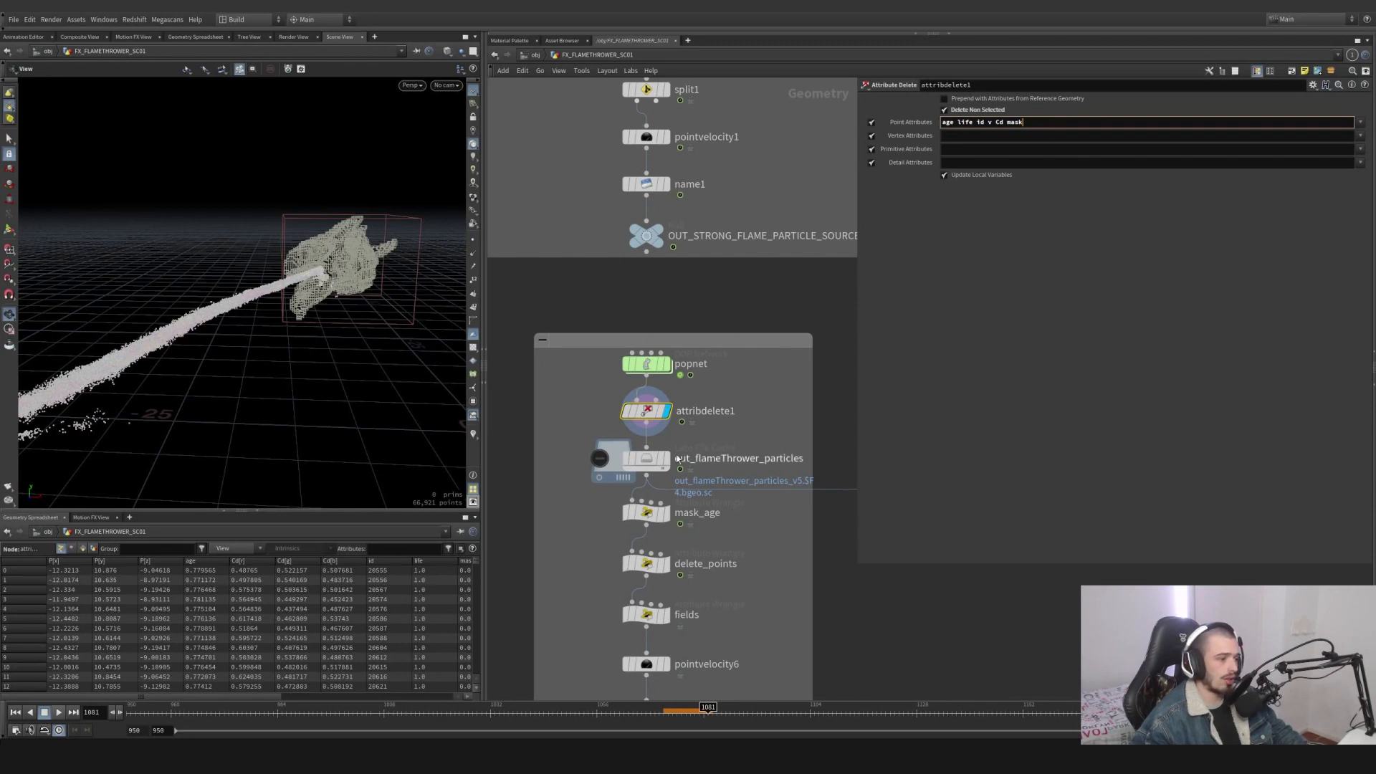
{"action": "left_click", "coordinate": [647, 459]}
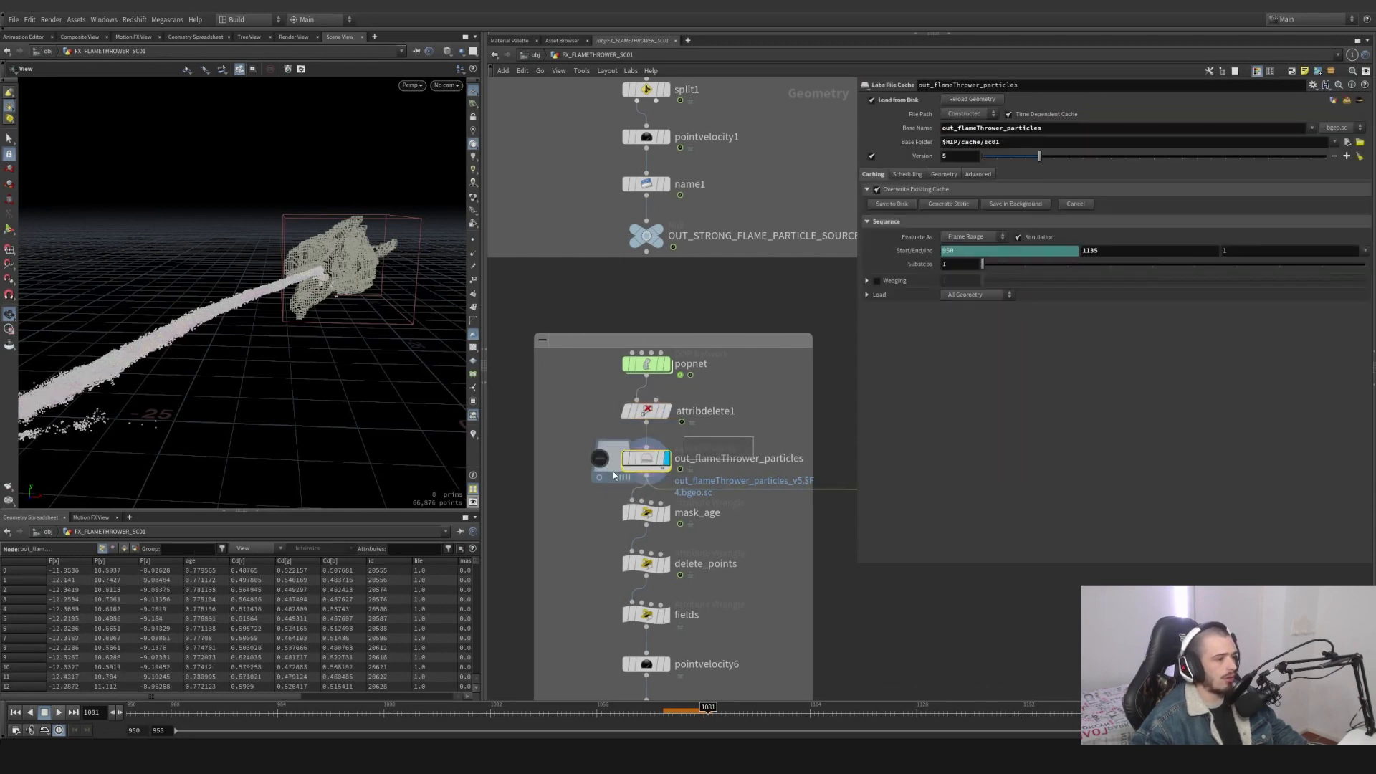
{"action": "left_click_drag", "start_coordinate": [325, 280], "coordinate": [425, 309]}
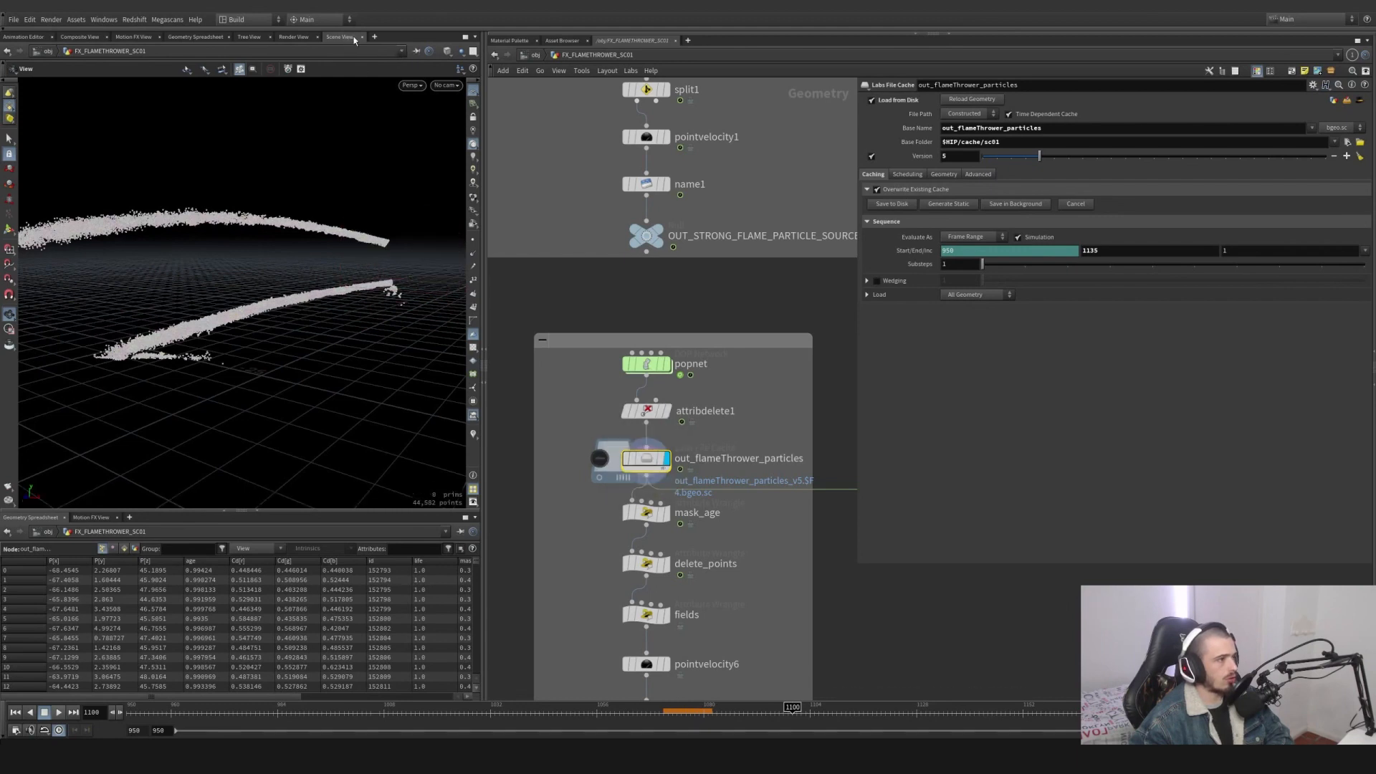
Replace the Scene View pane with a fresh one and frame the flame particles in it.
{"action": "left_click", "coordinate": [362, 37]}
{"action": "left_click", "coordinate": [330, 36]}
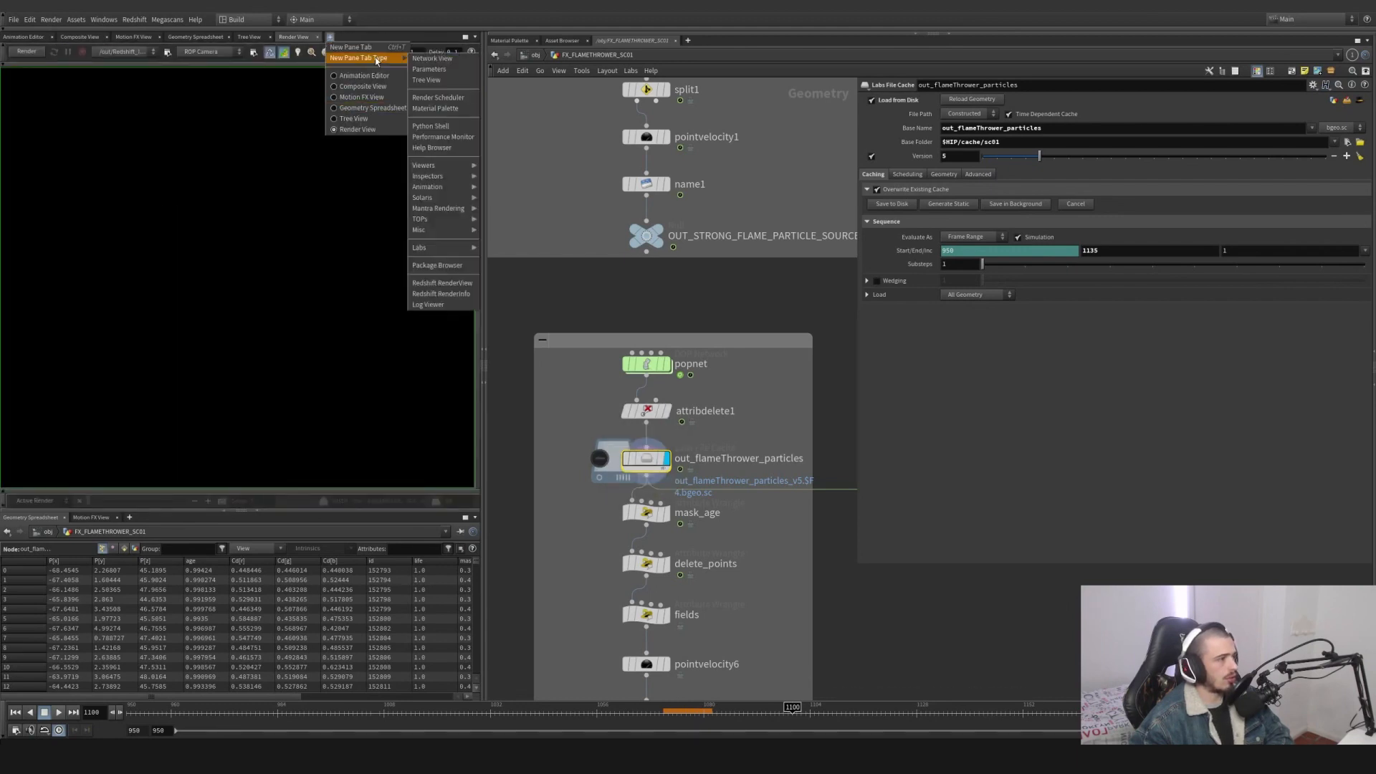
{"action": "left_click", "coordinate": [362, 48]}
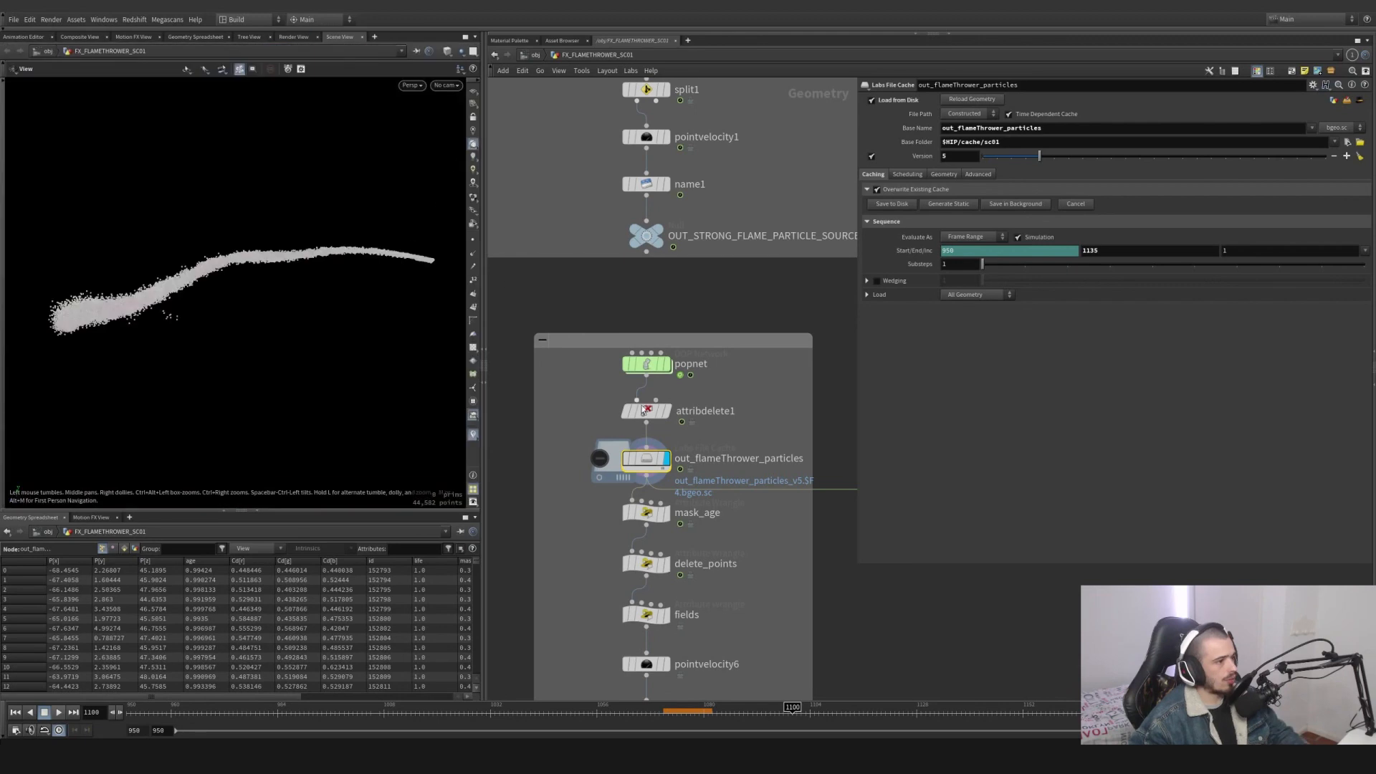
{"action": "key", "text": "h"}
{"action": "scroll", "coordinate": [606, 638], "scroll_direction": "up", "scroll_amount": 5}
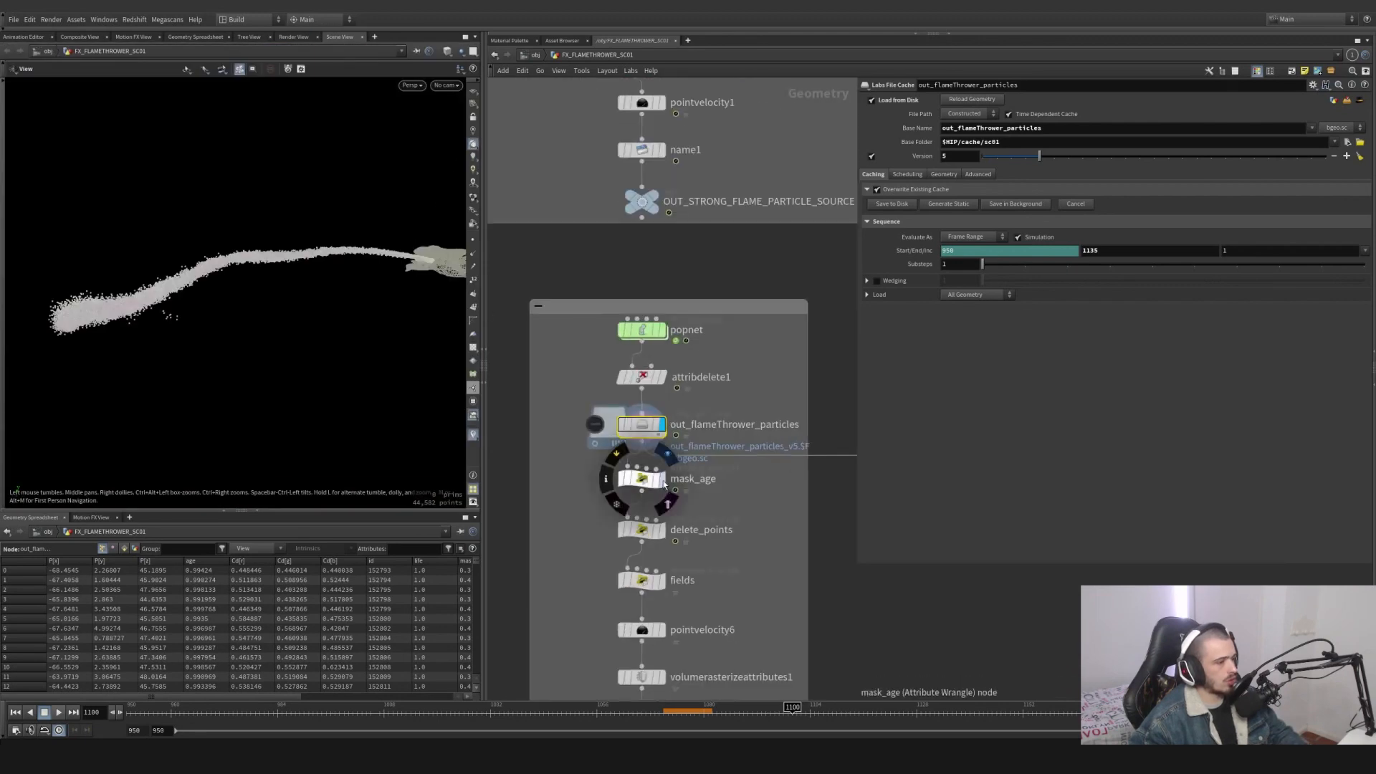
Display mask_age, examine its threshold code that removes random points, and compare several frames and the result against out_flameThrower_particles.
{"action": "left_click", "coordinate": [662, 482]}
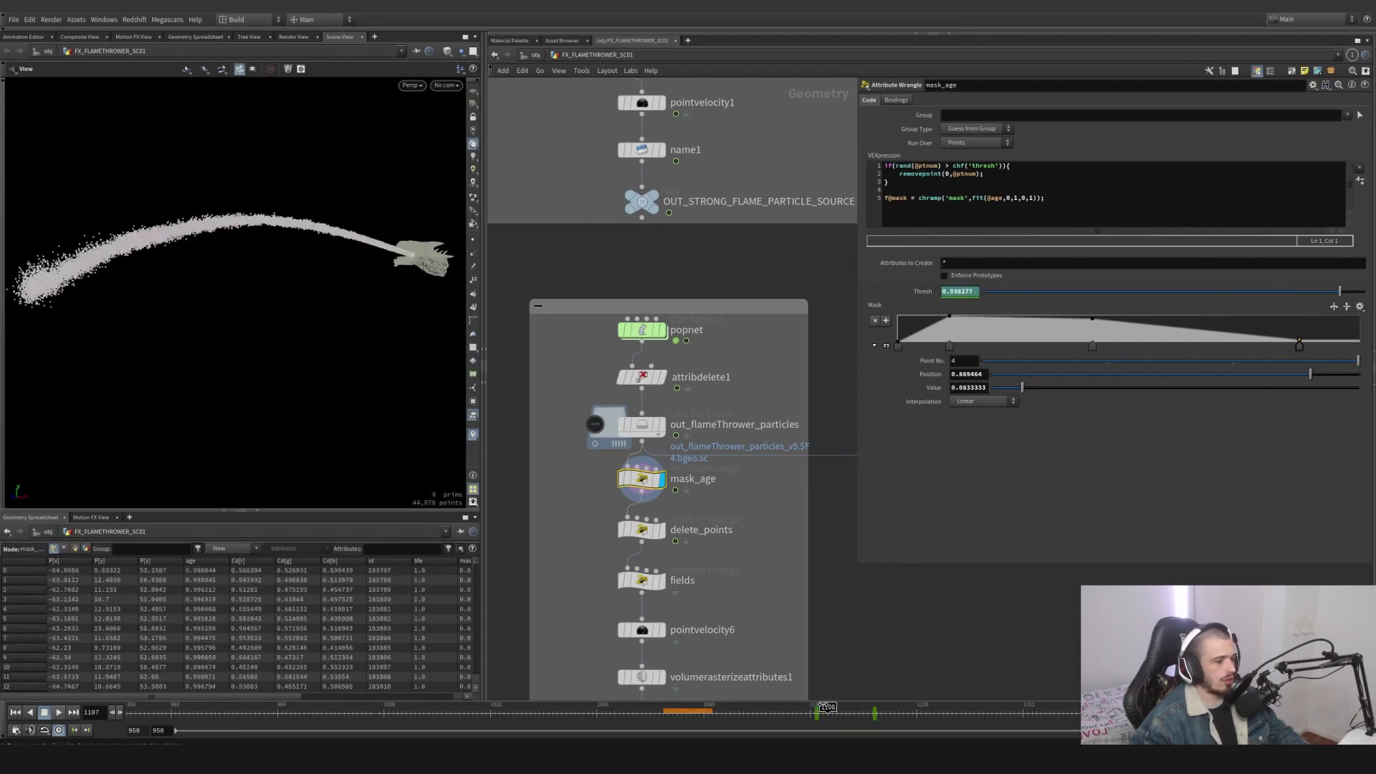
{"action": "left_click_drag", "start_coordinate": [889, 182], "coordinate": [886, 165]}
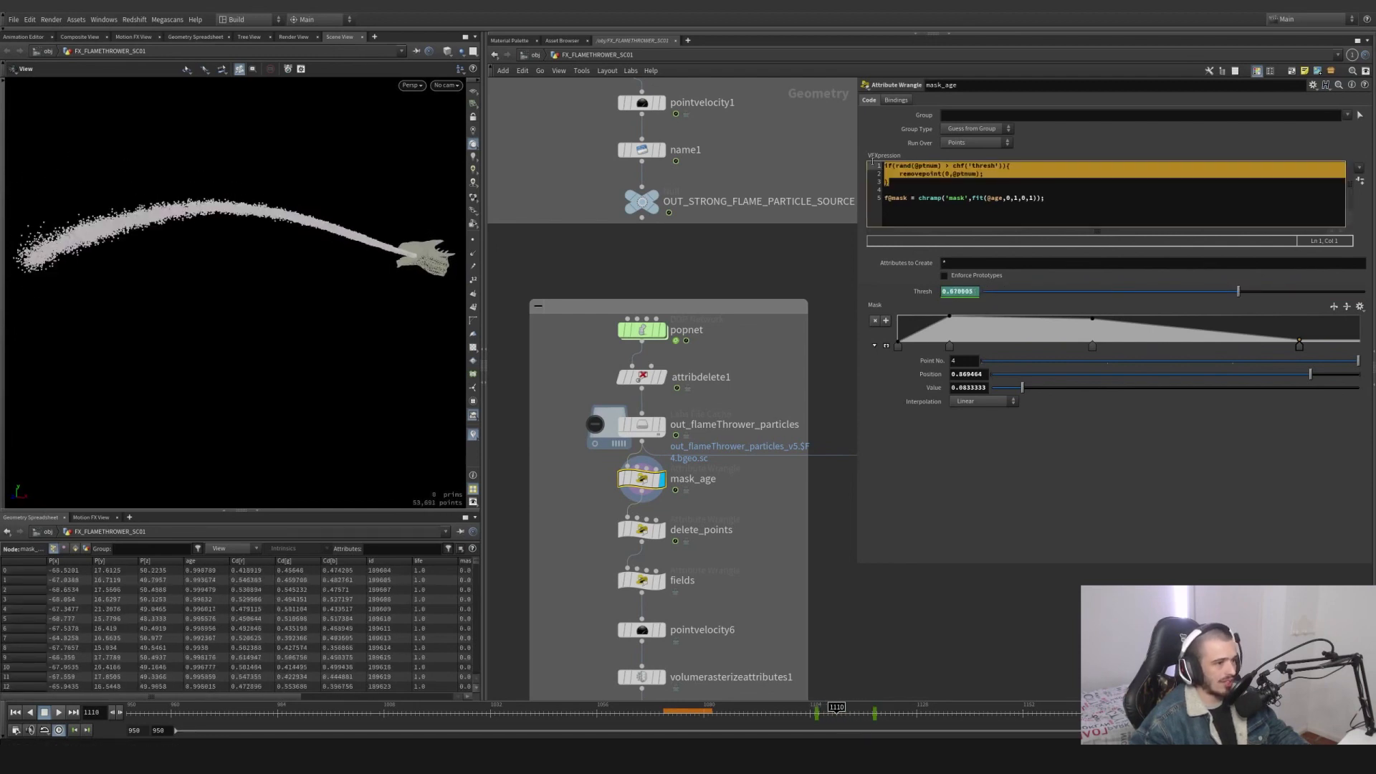
{"action": "left_click", "coordinate": [895, 182]}
{"action": "left_click_drag", "start_coordinate": [851, 714], "coordinate": [860, 710]}
{"action": "left_click", "coordinate": [661, 424]}
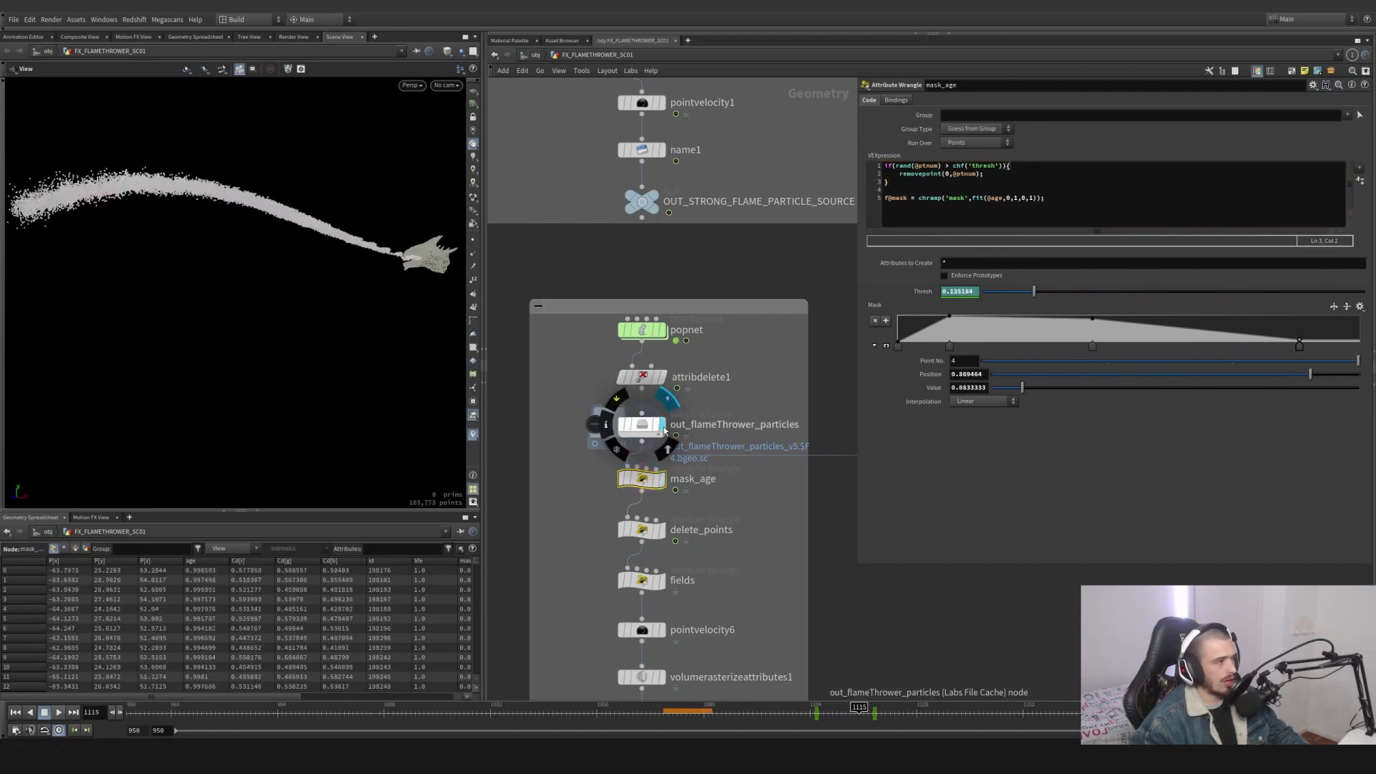
{"action": "left_click", "coordinate": [661, 478]}
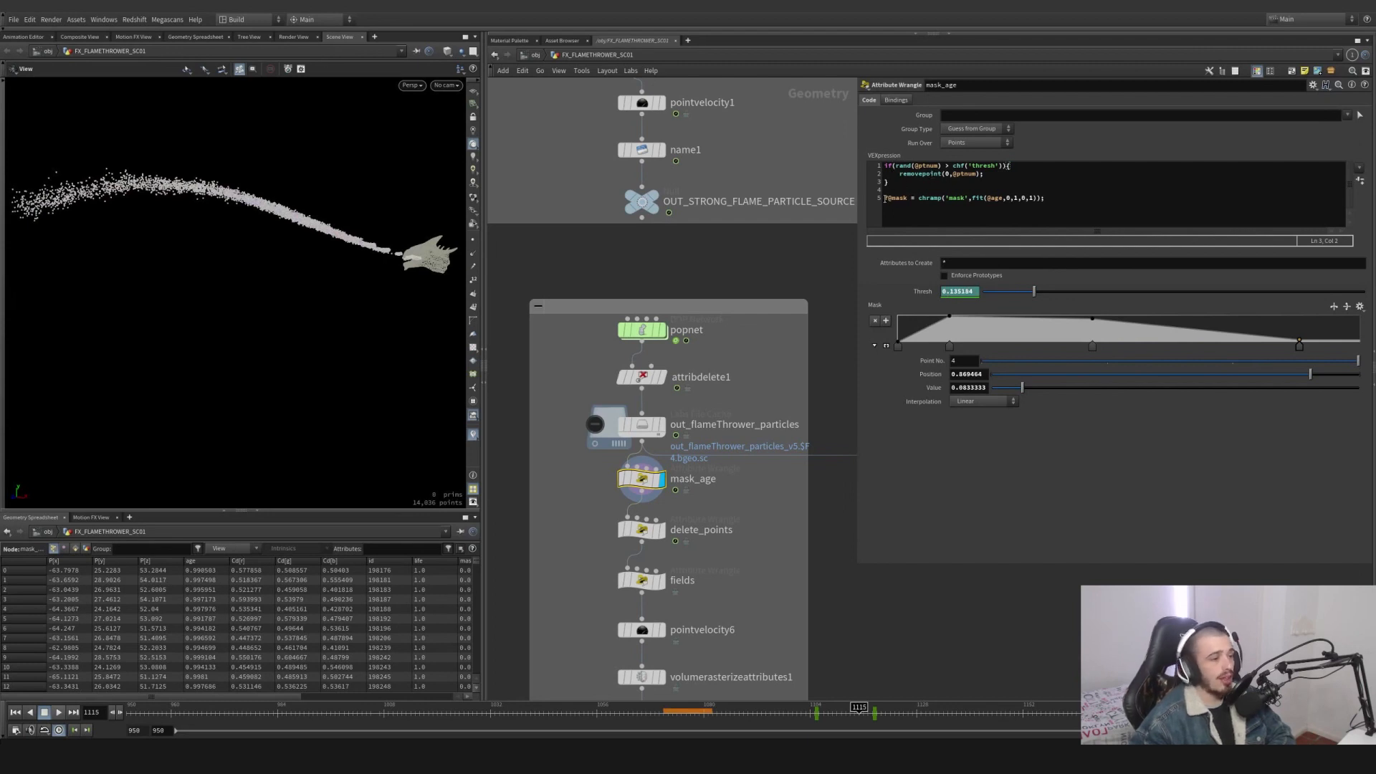
Examine mask_age's f@mask expression and the control points of its Mask ramp with the mask visualizer turned on.
{"action": "left_click_drag", "start_coordinate": [886, 199], "coordinate": [1015, 198]}
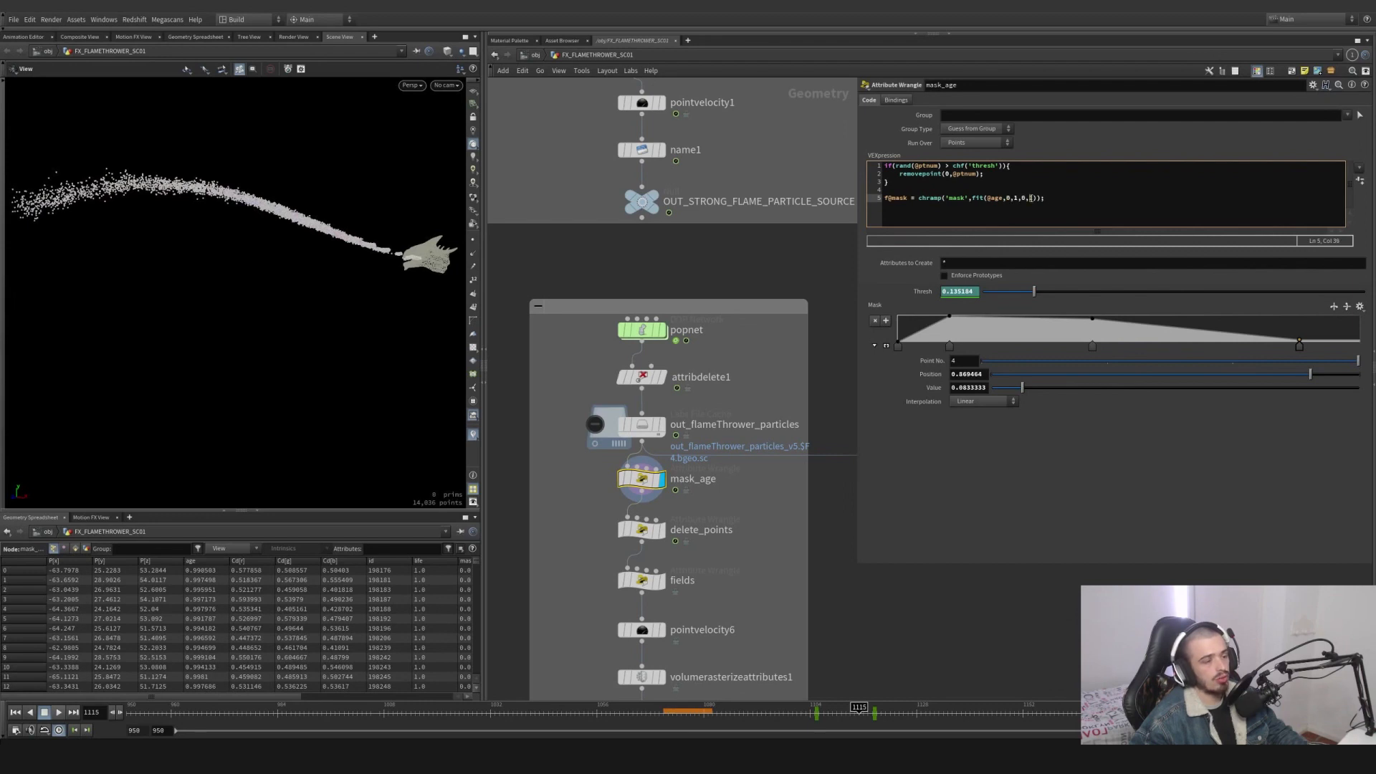
{"action": "left_click", "coordinate": [474, 433]}
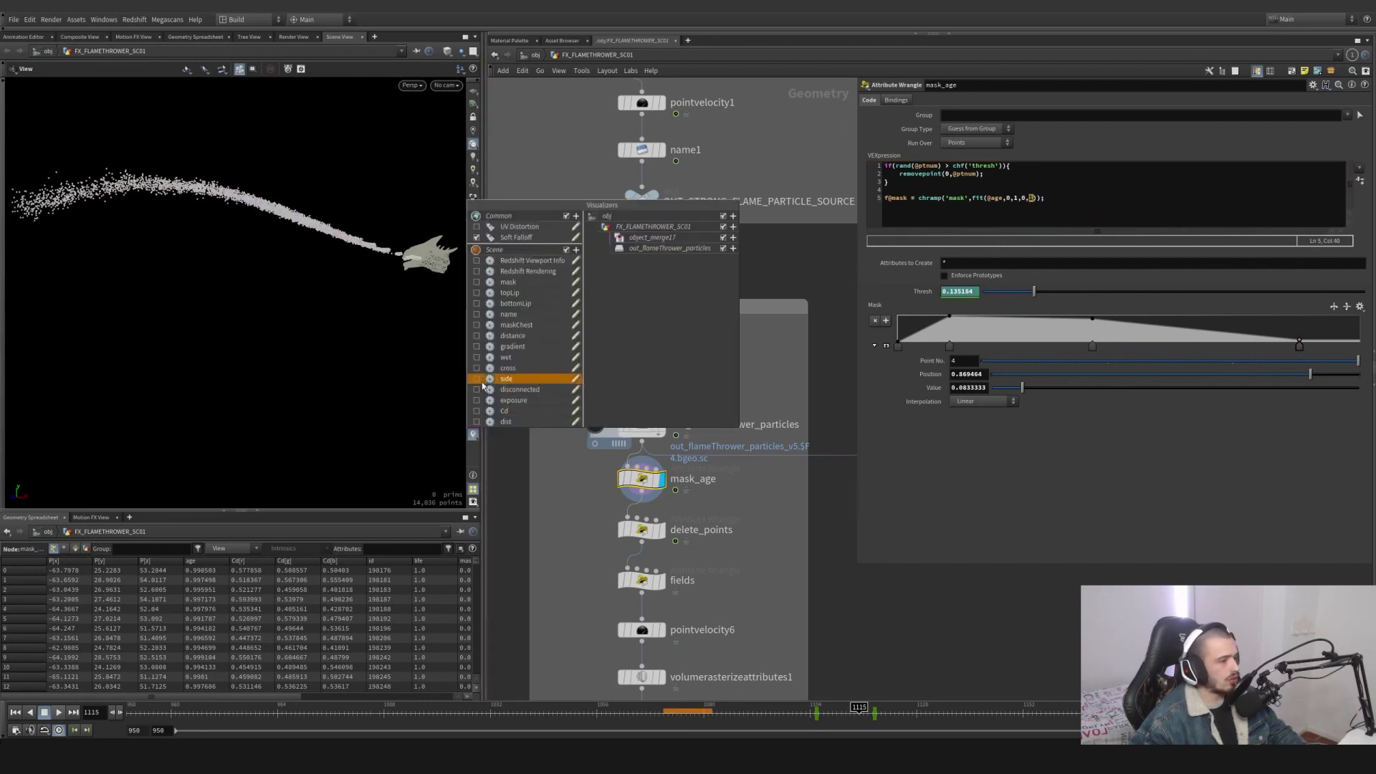
{"action": "left_click", "coordinate": [478, 282]}
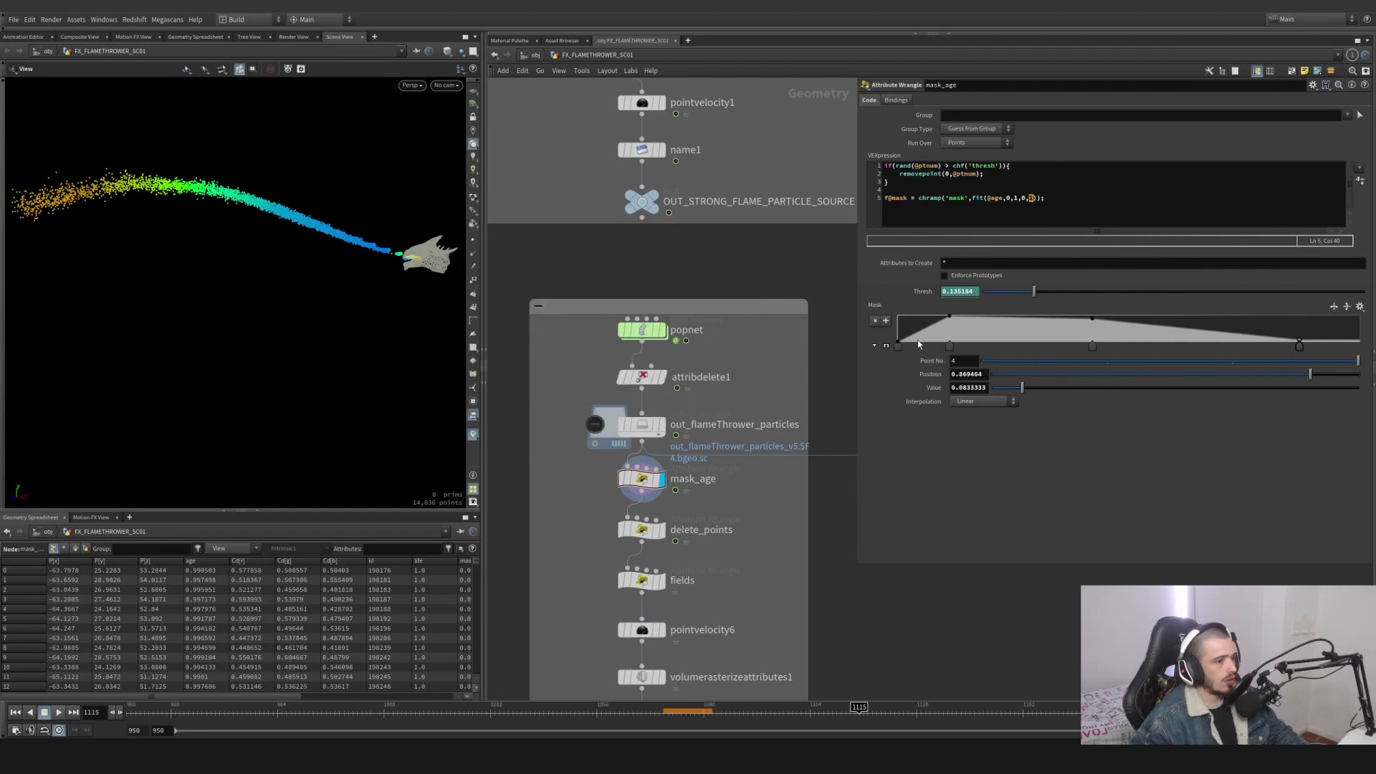
{"action": "left_click", "coordinate": [949, 346]}
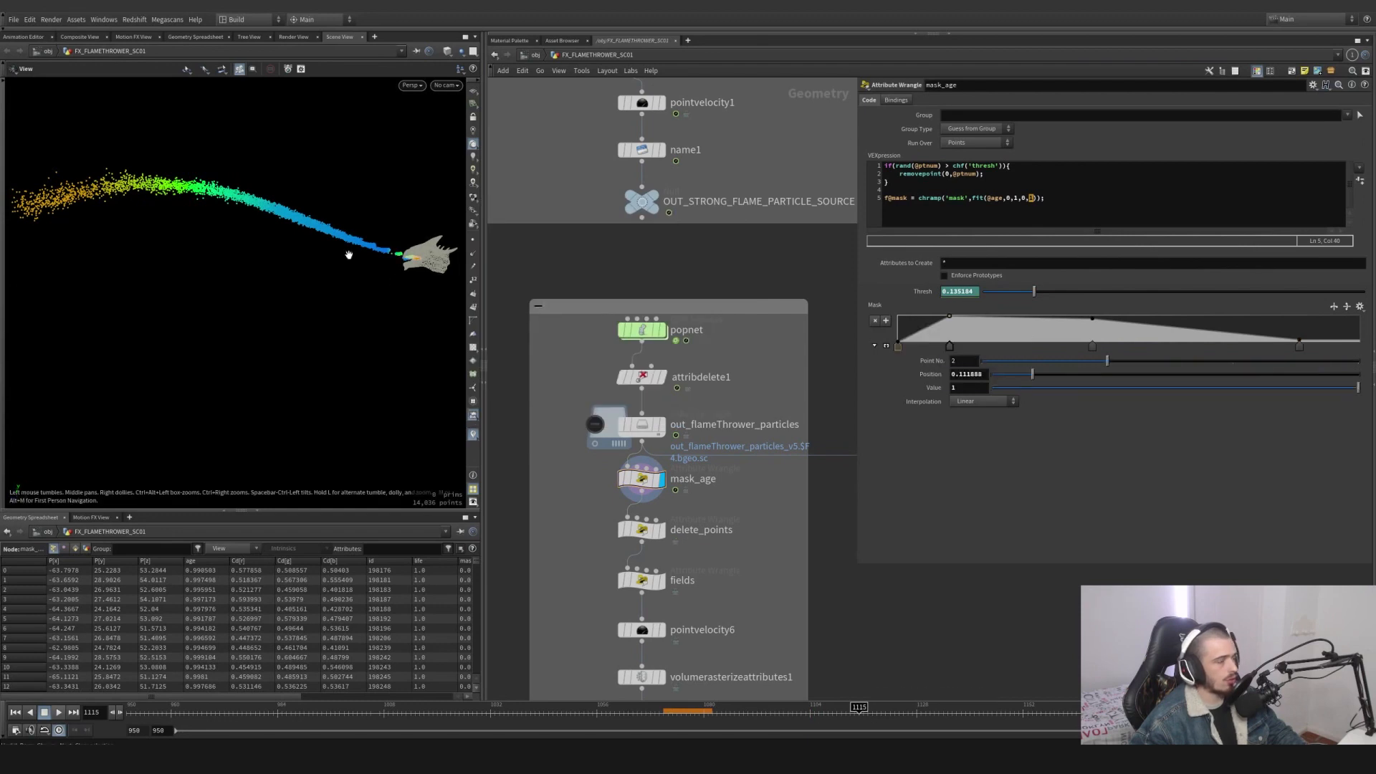
{"action": "left_click_drag", "start_coordinate": [1093, 347], "coordinate": [1056, 334]}
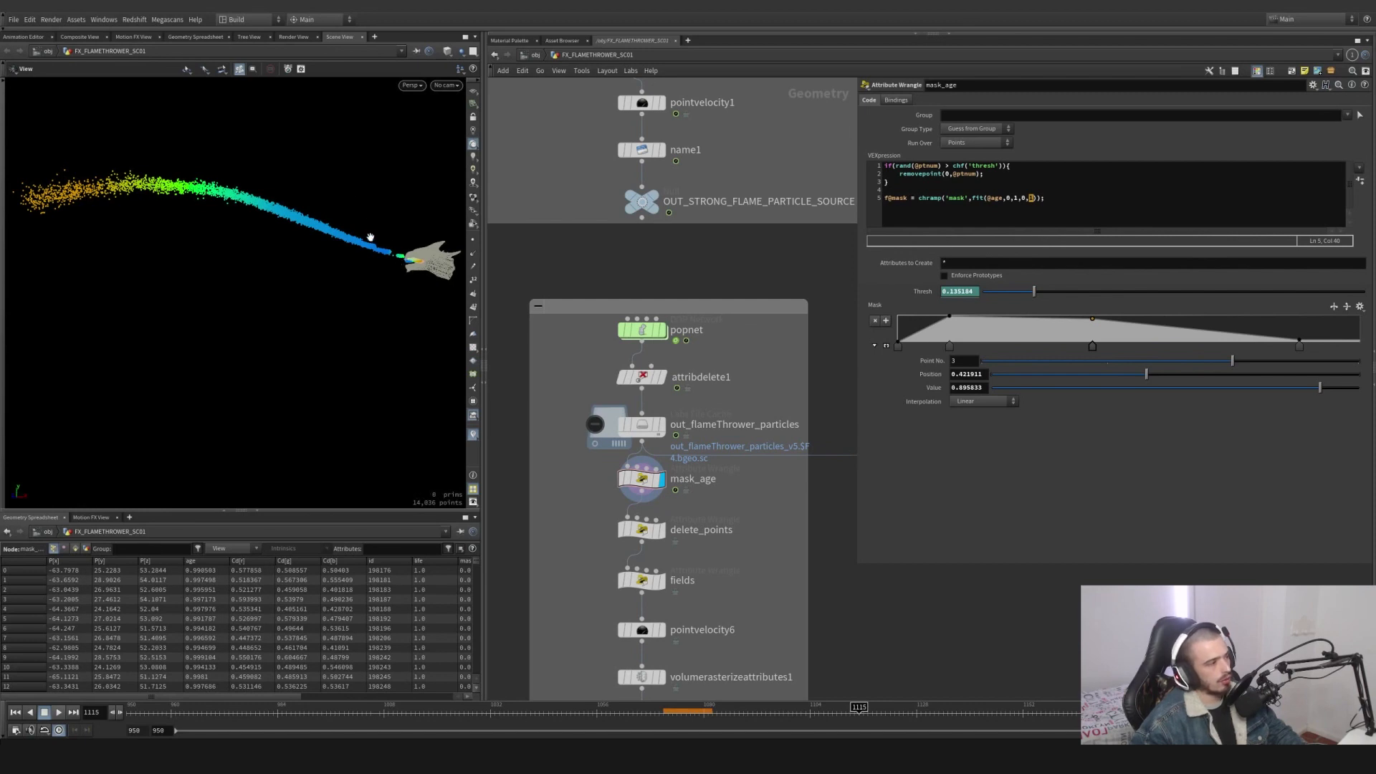
Display delete_points and examine its Cd.y removal expression and Thresh value.
{"action": "middle_click_drag", "start_coordinate": [673, 531], "coordinate": [658, 463]}
{"action": "left_click", "coordinate": [646, 463]}
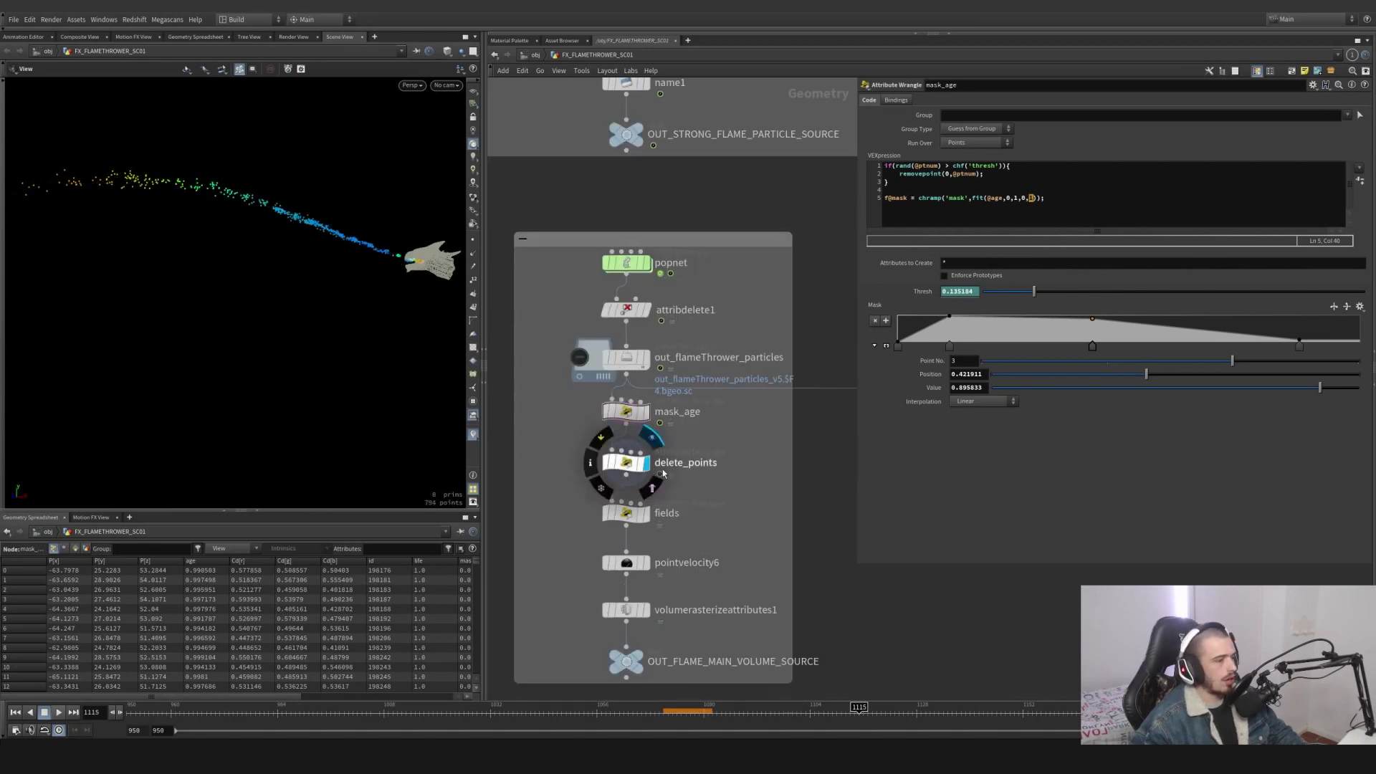
{"action": "left_click", "coordinate": [626, 463]}
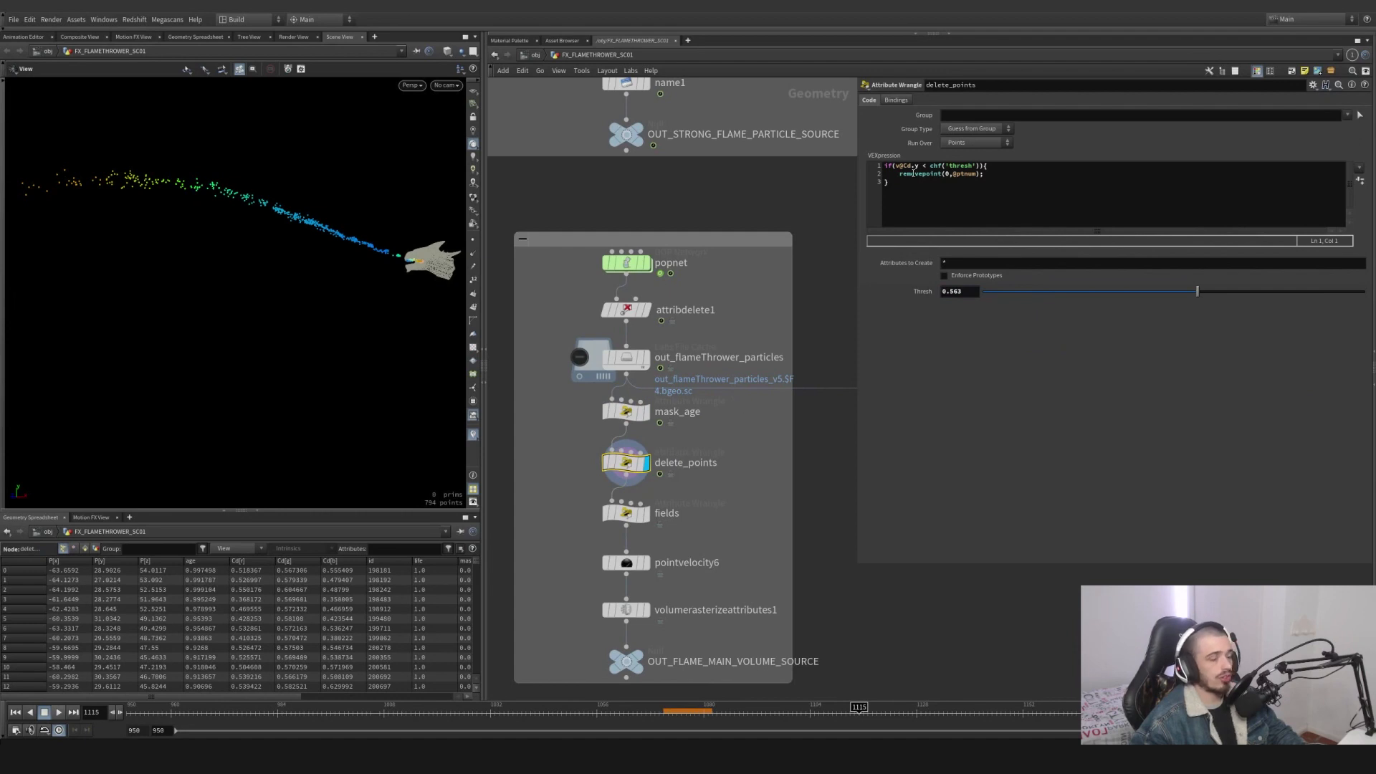
{"action": "left_click_drag", "start_coordinate": [1194, 294], "coordinate": [1197, 291]}
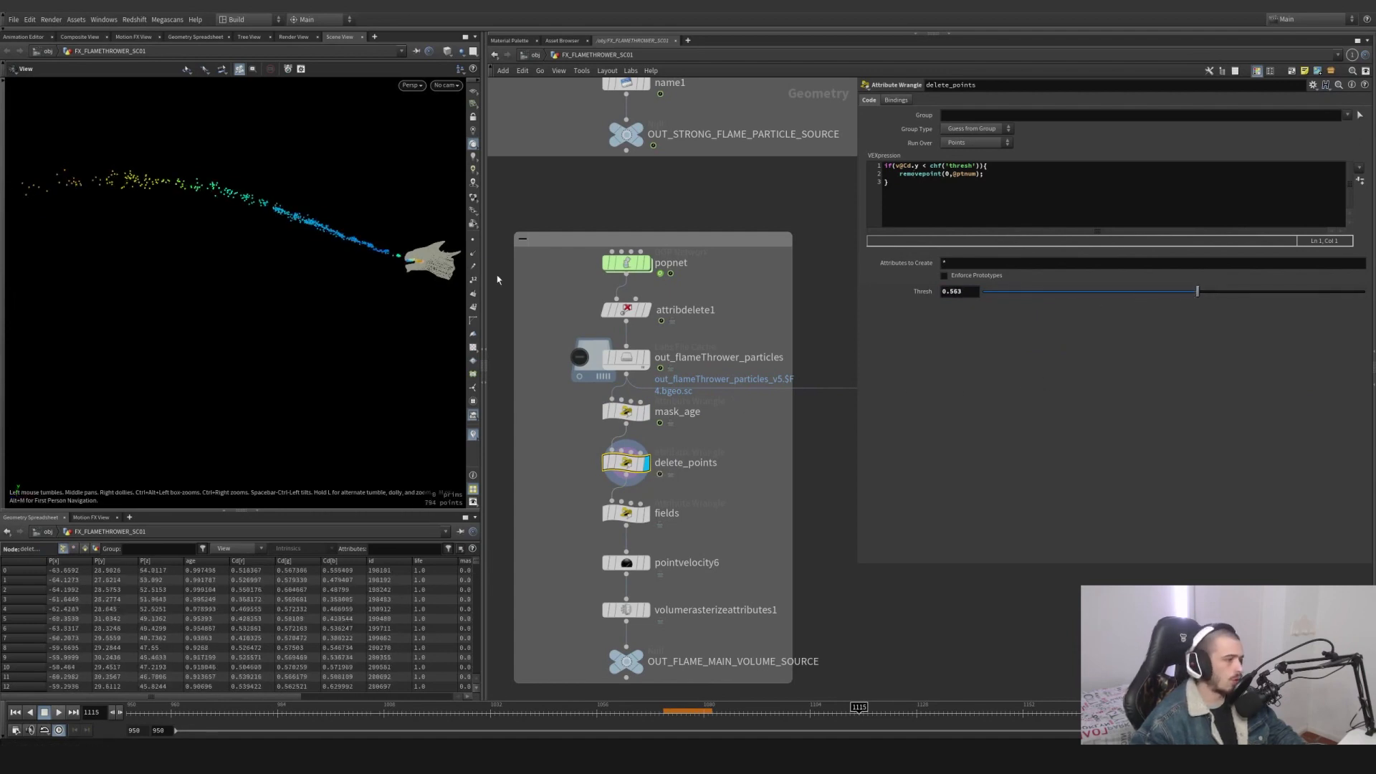
Display the fields wrangle and examine how it sets density, flame, temperature and v from the mask.
{"action": "left_click", "coordinate": [646, 513]}
{"action": "left_click", "coordinate": [626, 513]}
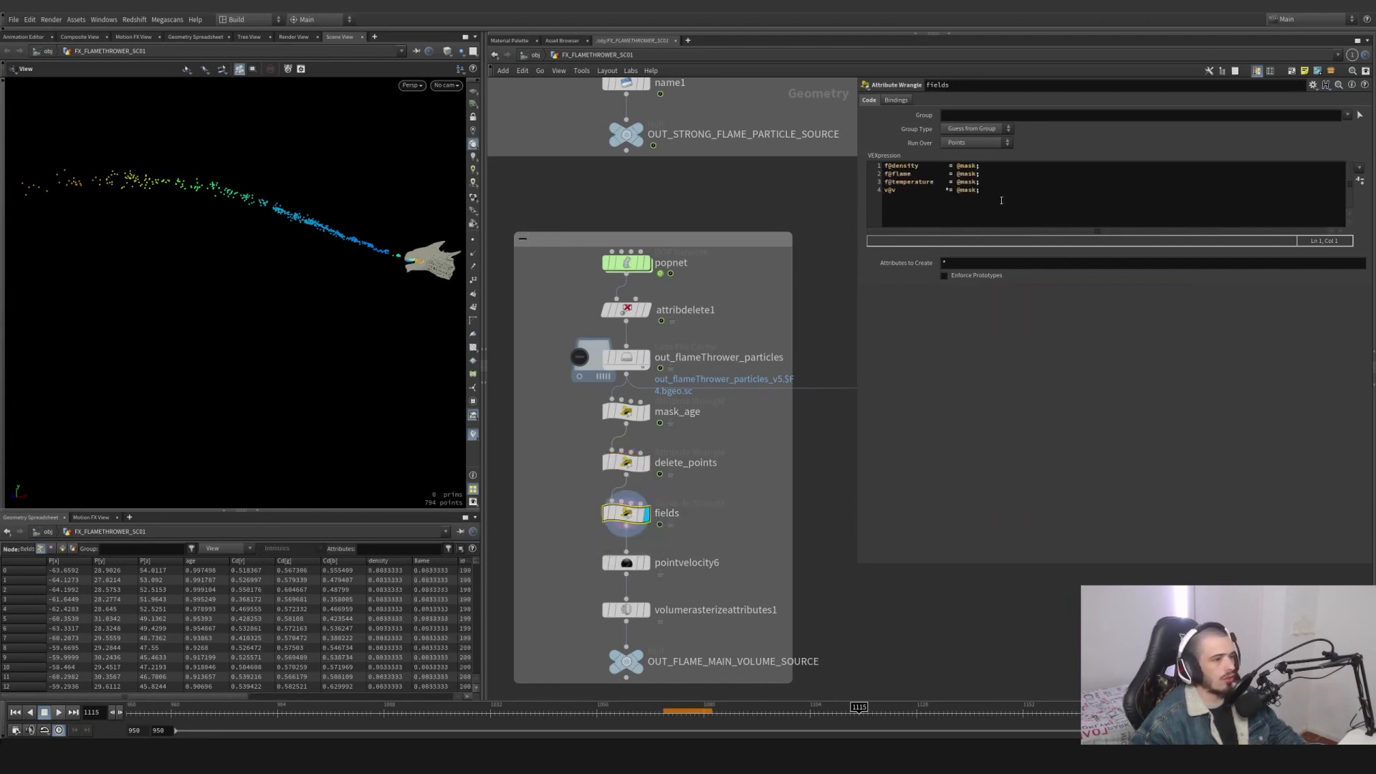
{"action": "left_click_drag", "start_coordinate": [1001, 200], "coordinate": [854, 159]}
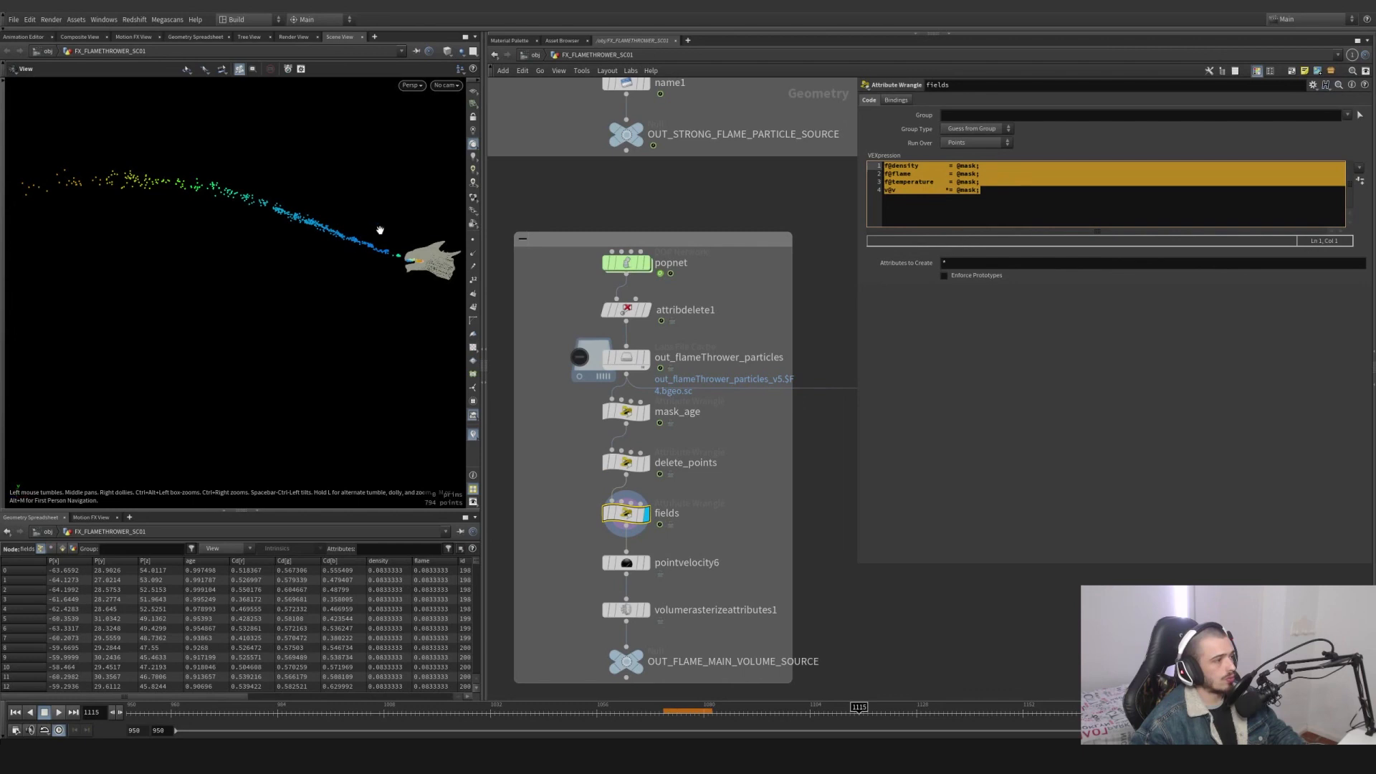
{"action": "middle_click_drag", "start_coordinate": [707, 587], "coordinate": [708, 538]}
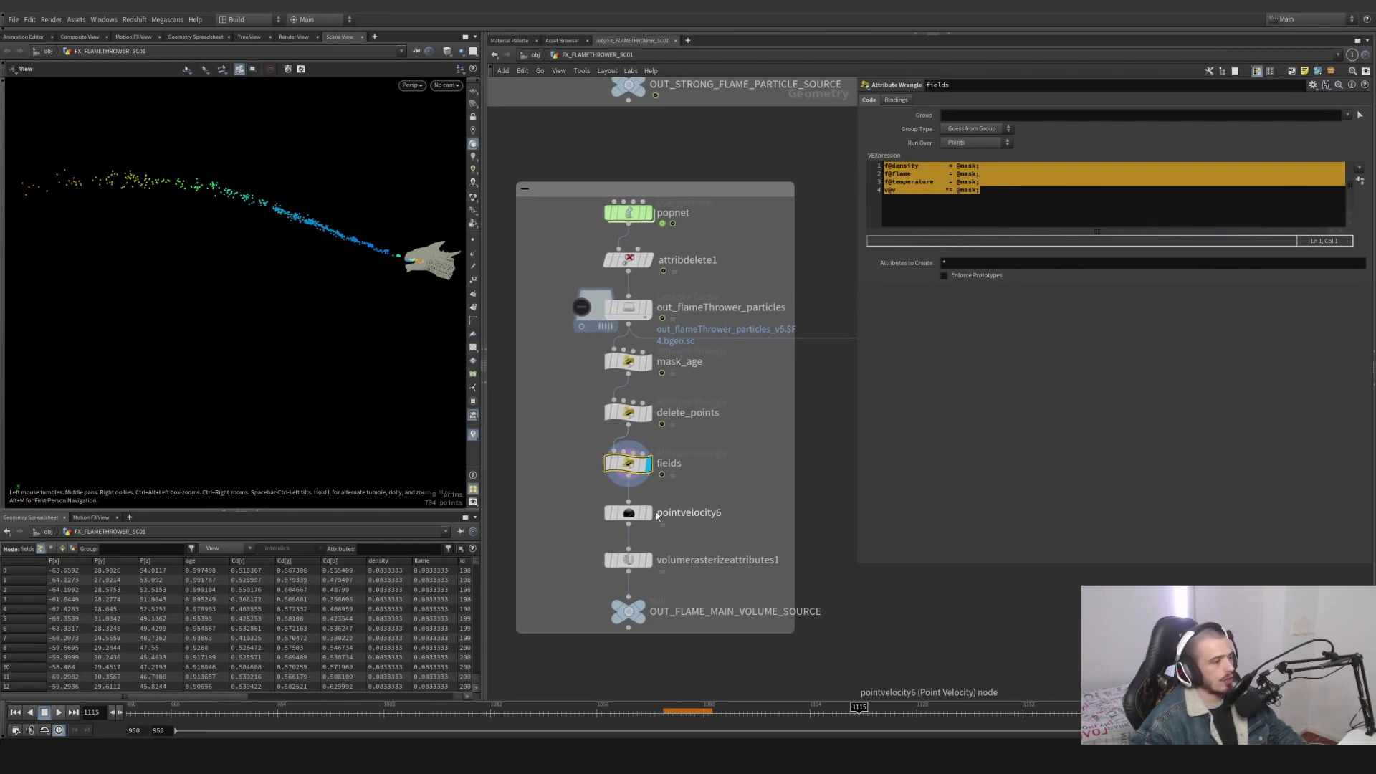
Display pointvelocity6 and examine its Curl Noise settings with the point velocity trails shown up close in the viewport.
{"action": "left_click", "coordinate": [647, 512]}
{"action": "left_click_drag", "start_coordinate": [717, 541], "coordinate": [595, 500]}
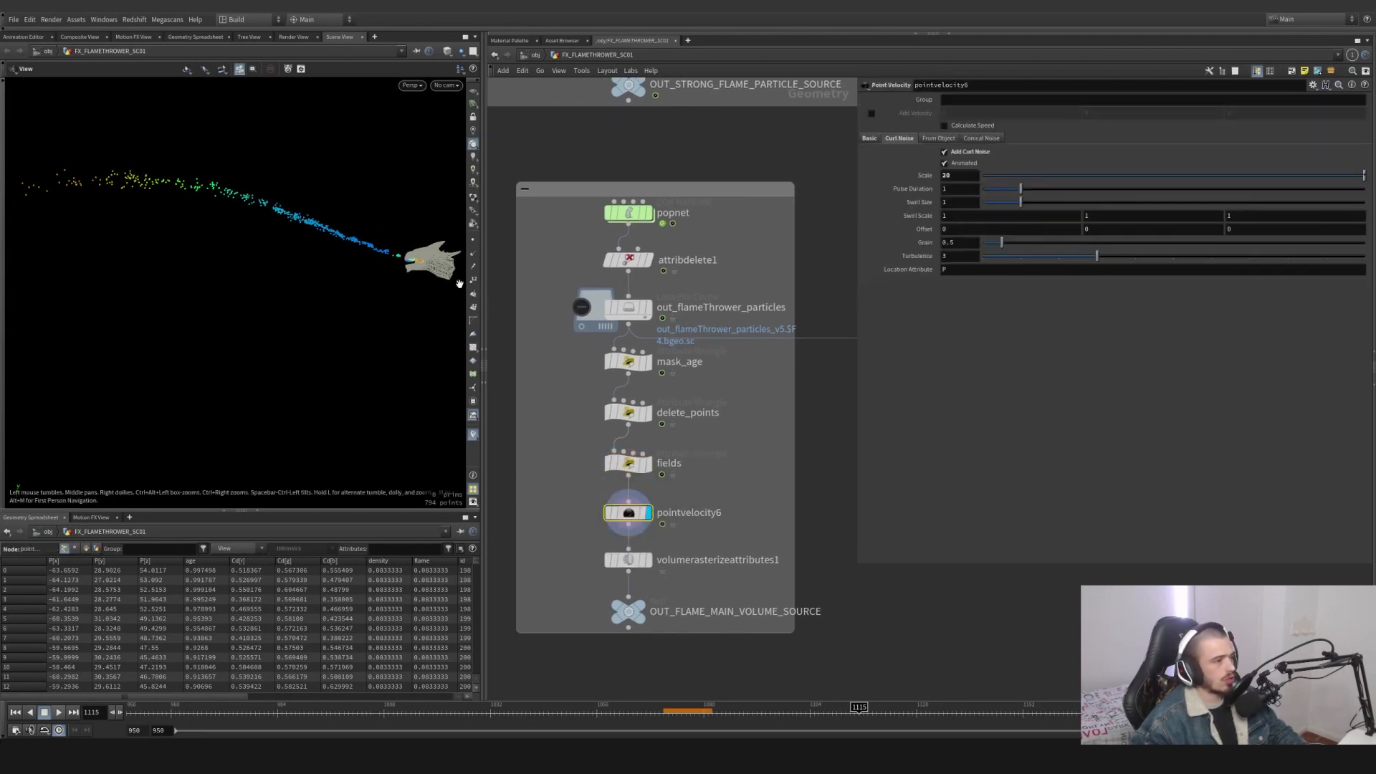
{"action": "left_click", "coordinate": [473, 273]}
{"action": "scroll", "coordinate": [298, 230], "scroll_direction": "up", "scroll_amount": 3}
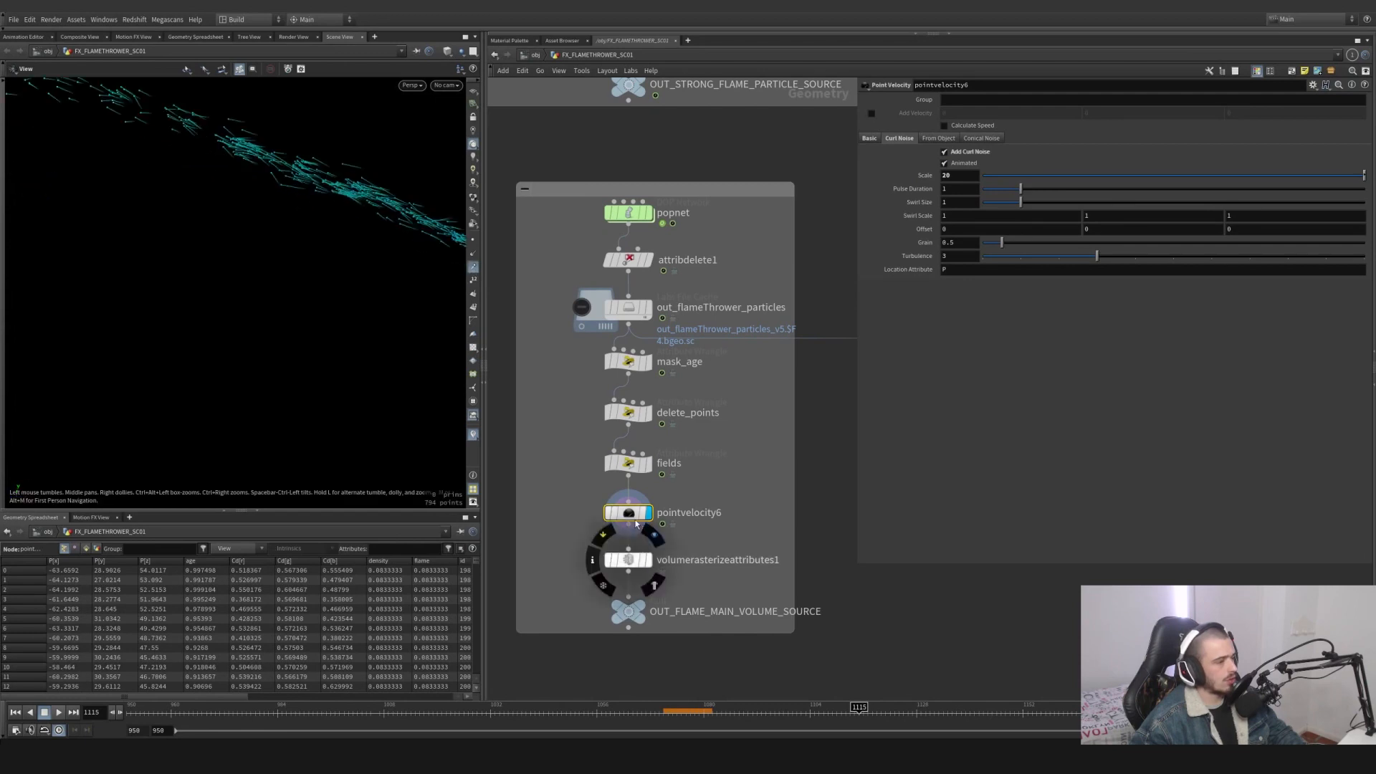
{"action": "mouse_move", "coordinate": [598, 493]}
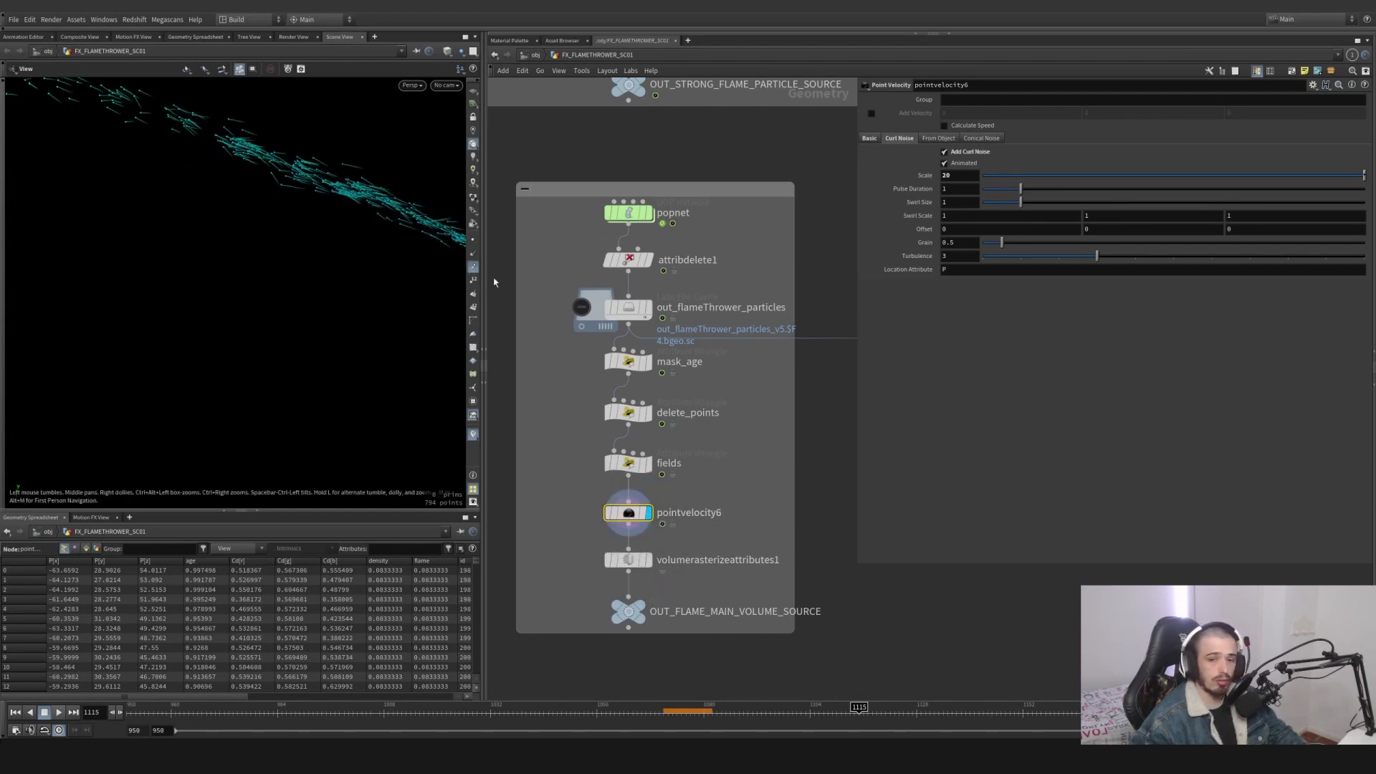
Display volumerasterizeattributes1 and examine its Voxel Size expression, Particle Scale and list of rasterized attributes.
{"action": "left_click", "coordinate": [649, 560]}
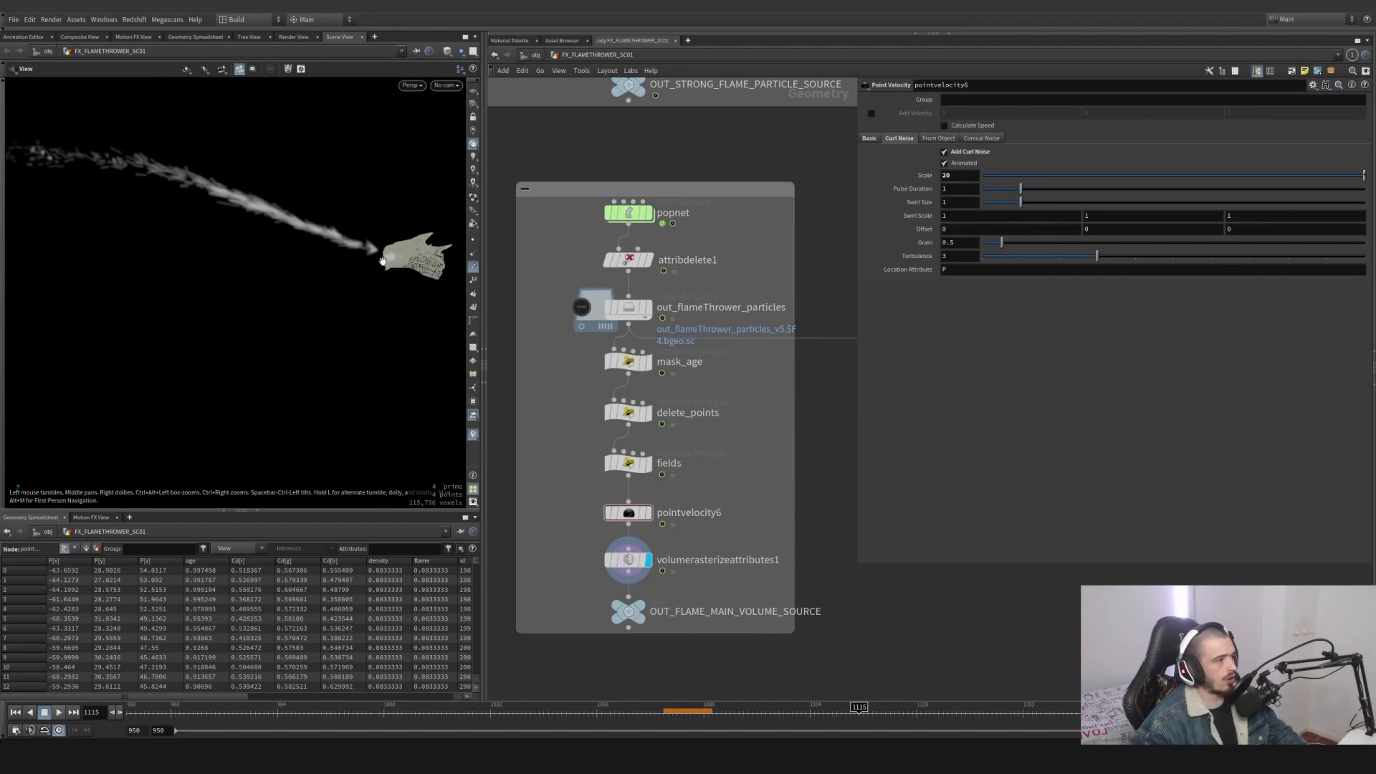
{"action": "left_click", "coordinate": [628, 560]}
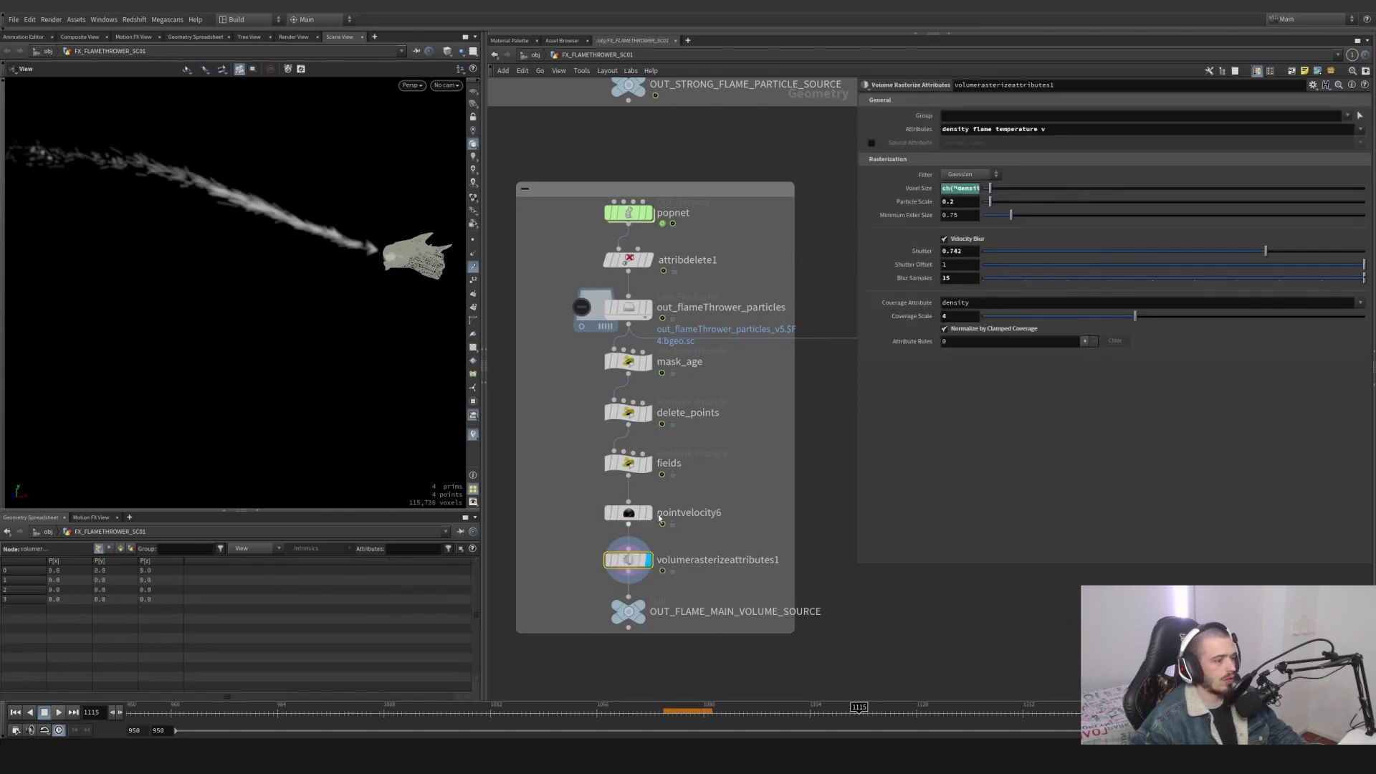
{"action": "left_click", "coordinate": [967, 190]}
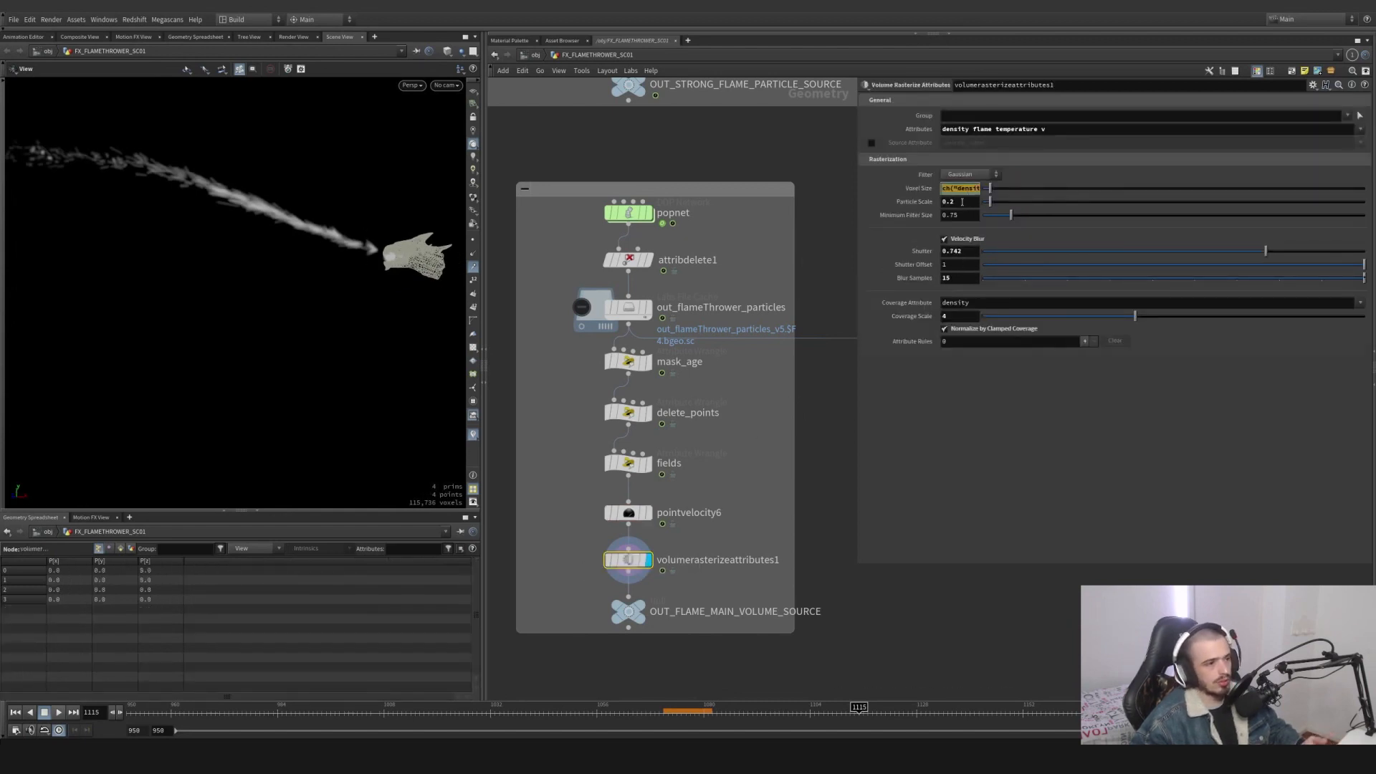
{"action": "left_click", "coordinate": [963, 201]}
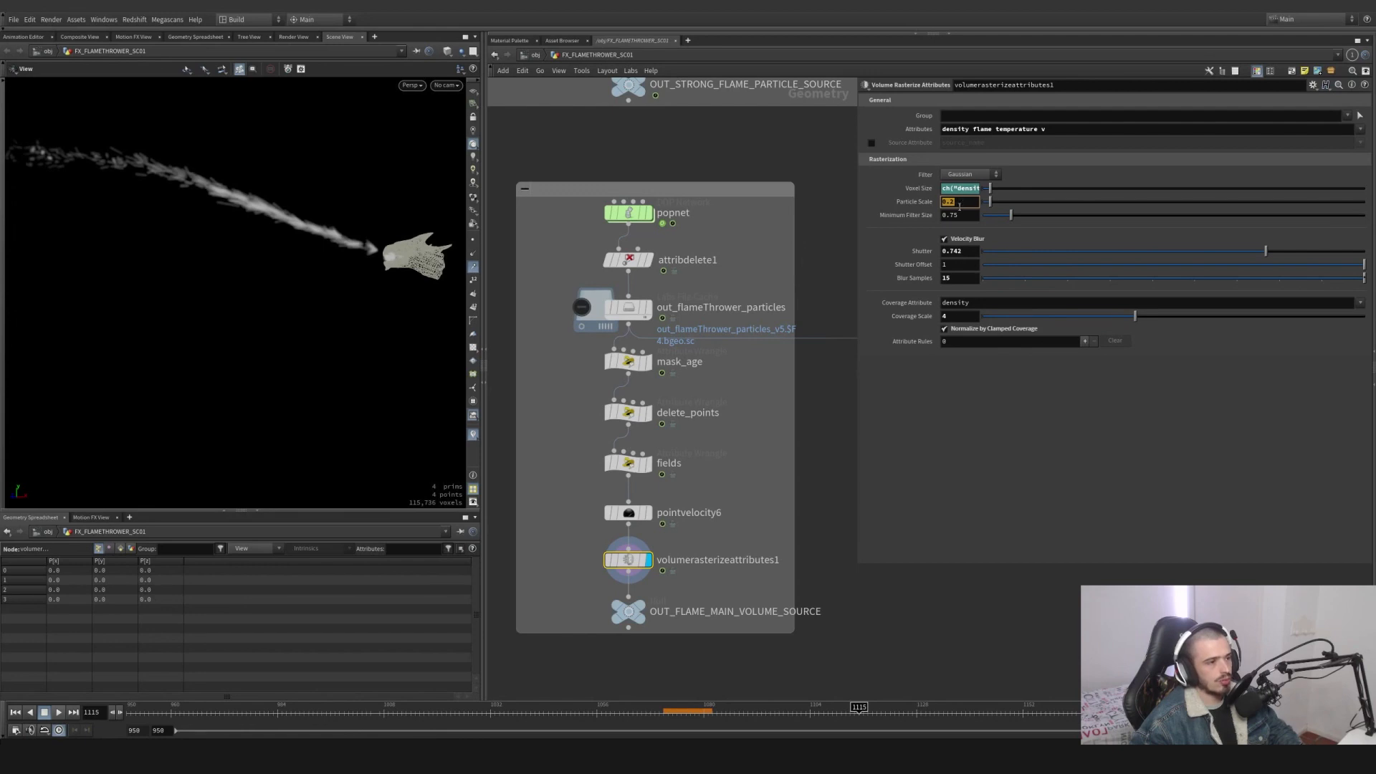
{"action": "key", "text": "alt+e"}
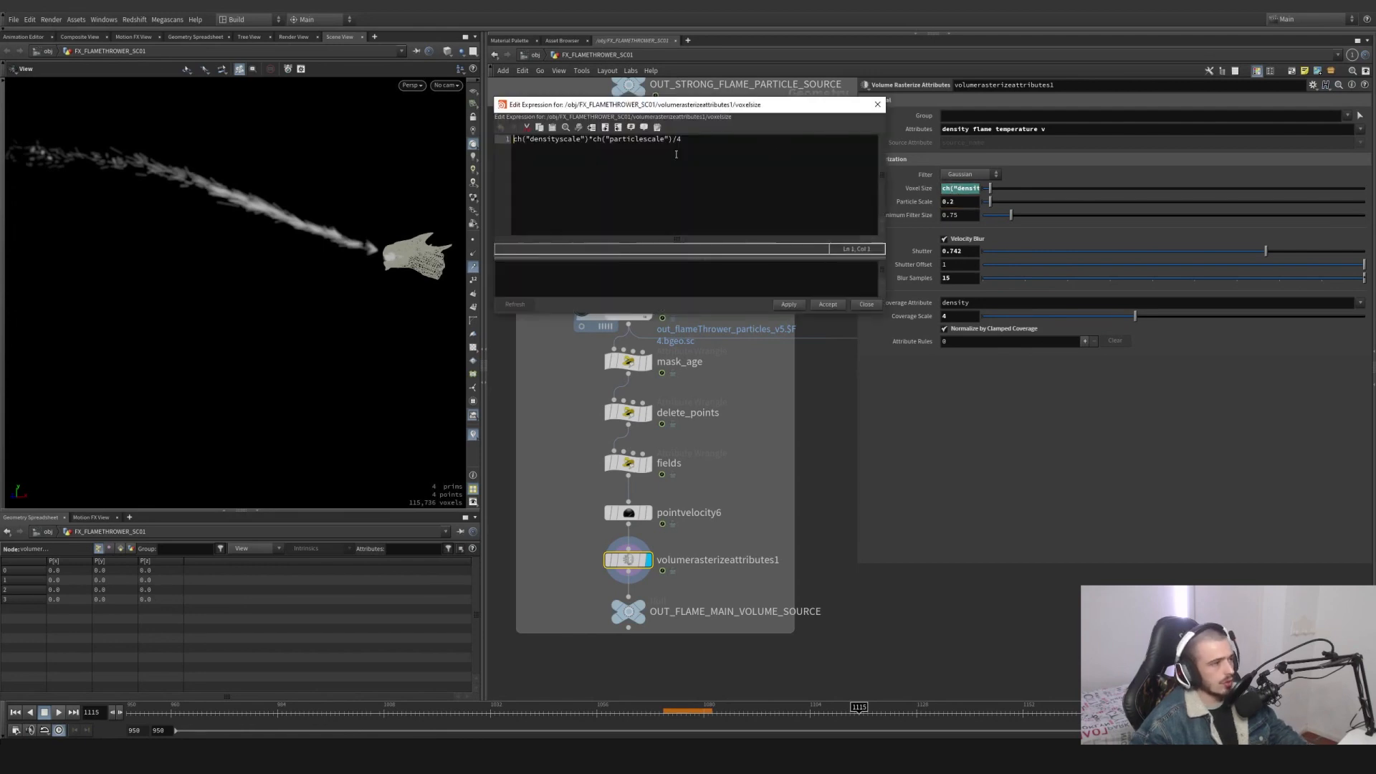
{"action": "left_click", "coordinate": [877, 104]}
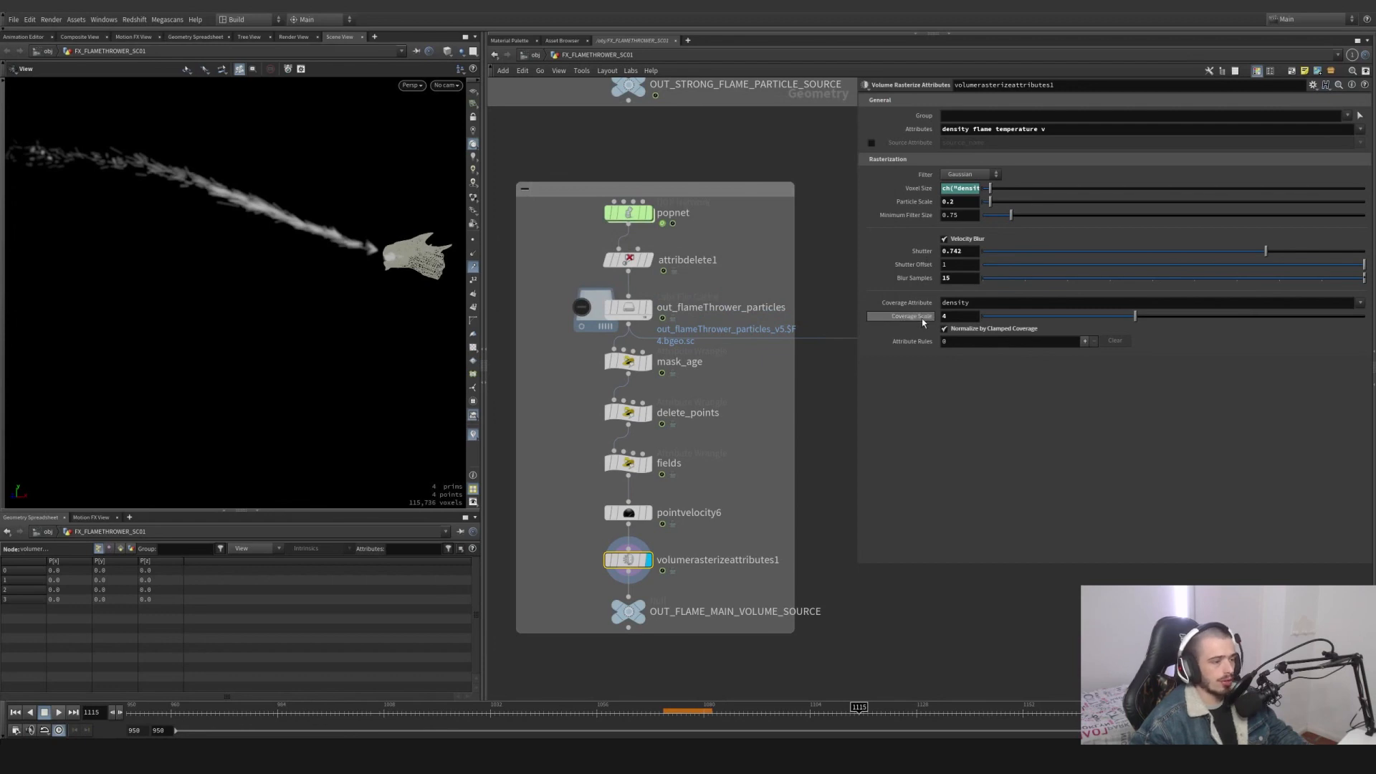
{"action": "left_click_drag", "start_coordinate": [1061, 134], "coordinate": [934, 128]}
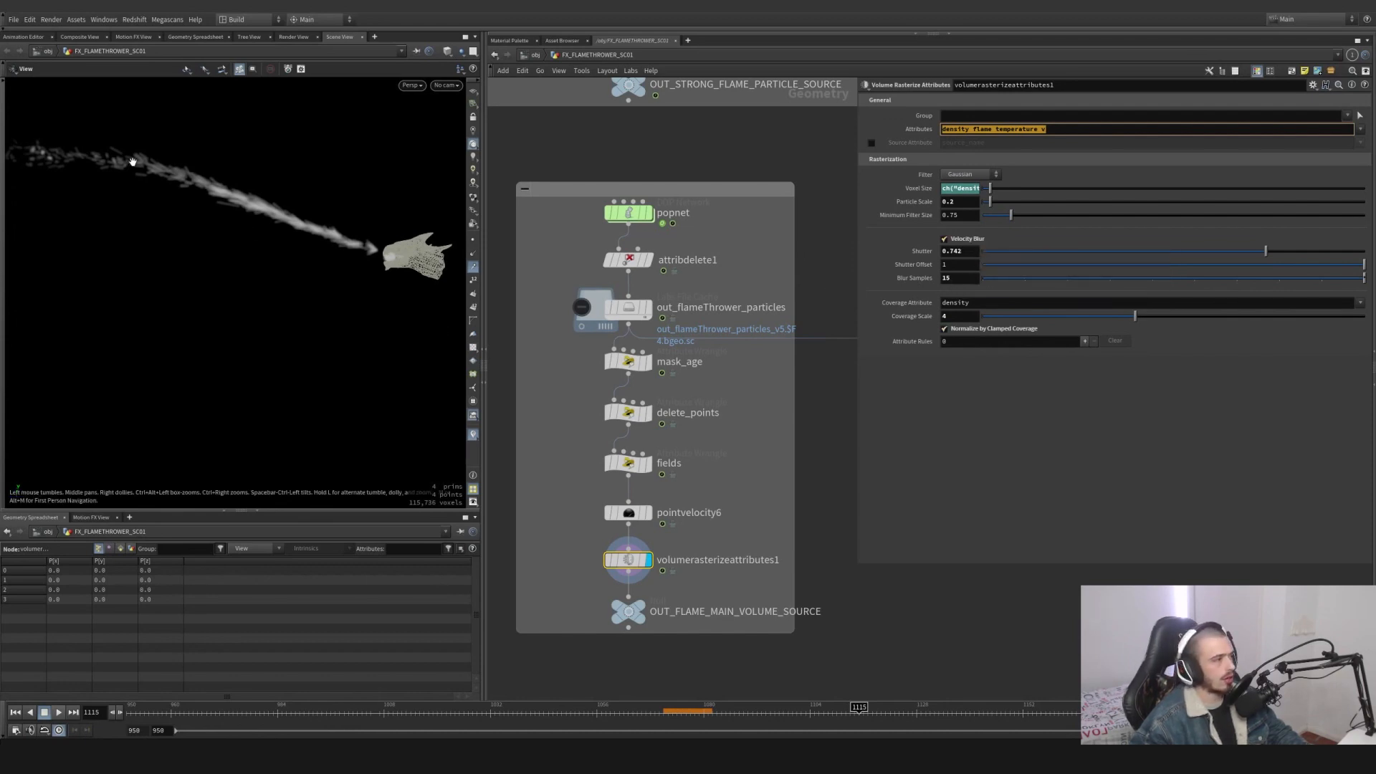
Display OUT_FLAME_MAIN_VOLUME_SOURCE and extend its network box slightly below the node, checking the volume source at other frames.
{"action": "middle_click_drag", "start_coordinate": [674, 588], "coordinate": [645, 445]}
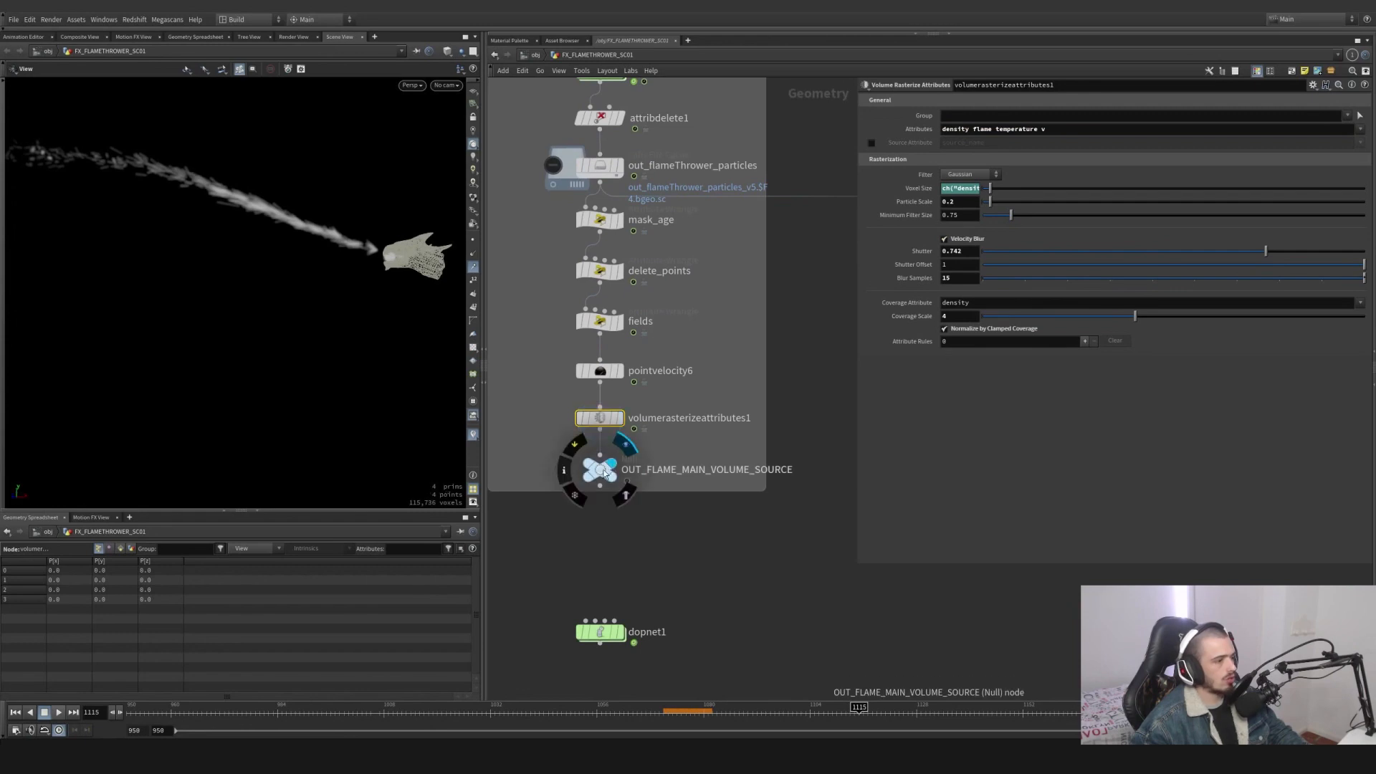
{"action": "left_click", "coordinate": [604, 473]}
{"action": "scroll", "coordinate": [606, 476], "scroll_direction": "down", "scroll_amount": 6}
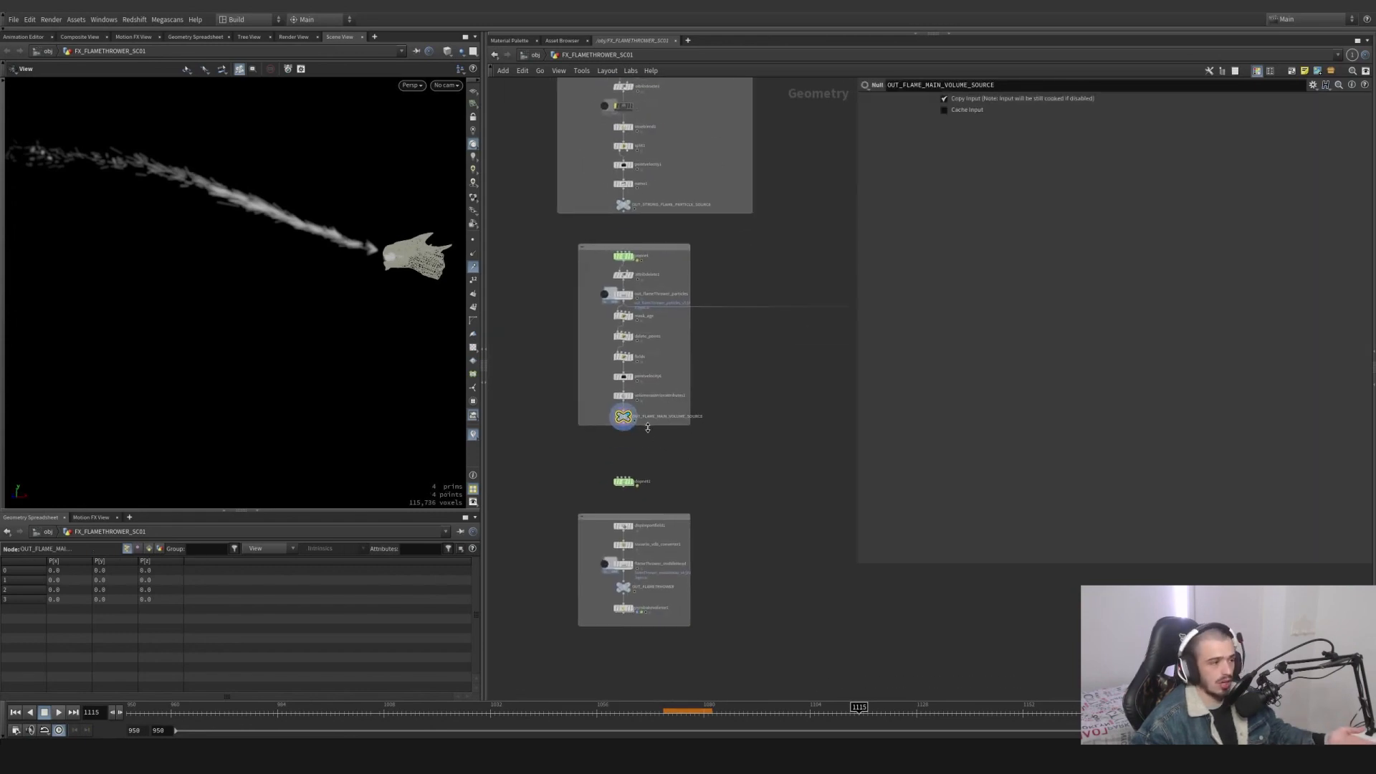
{"action": "left_click_drag", "start_coordinate": [648, 428], "coordinate": [648, 440]}
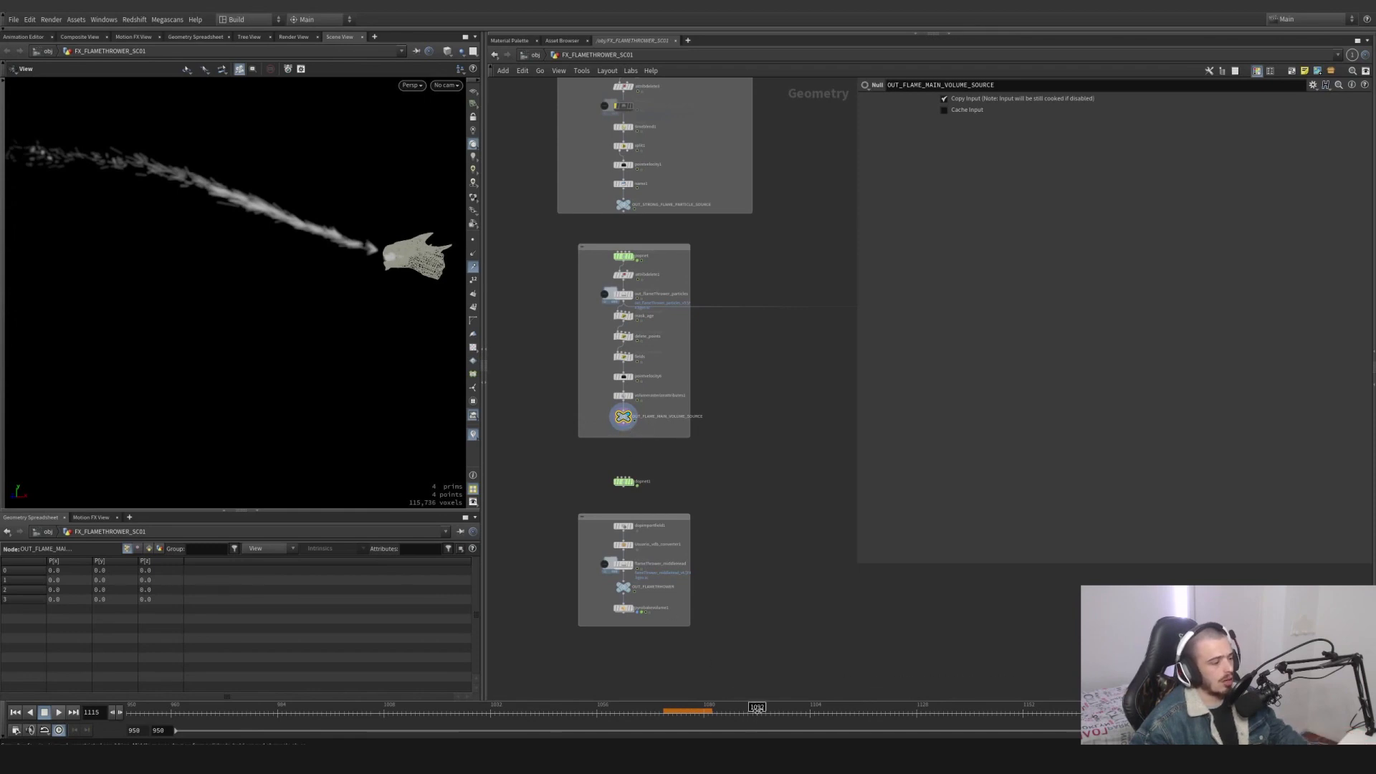
{"action": "left_click", "coordinate": [921, 711]}
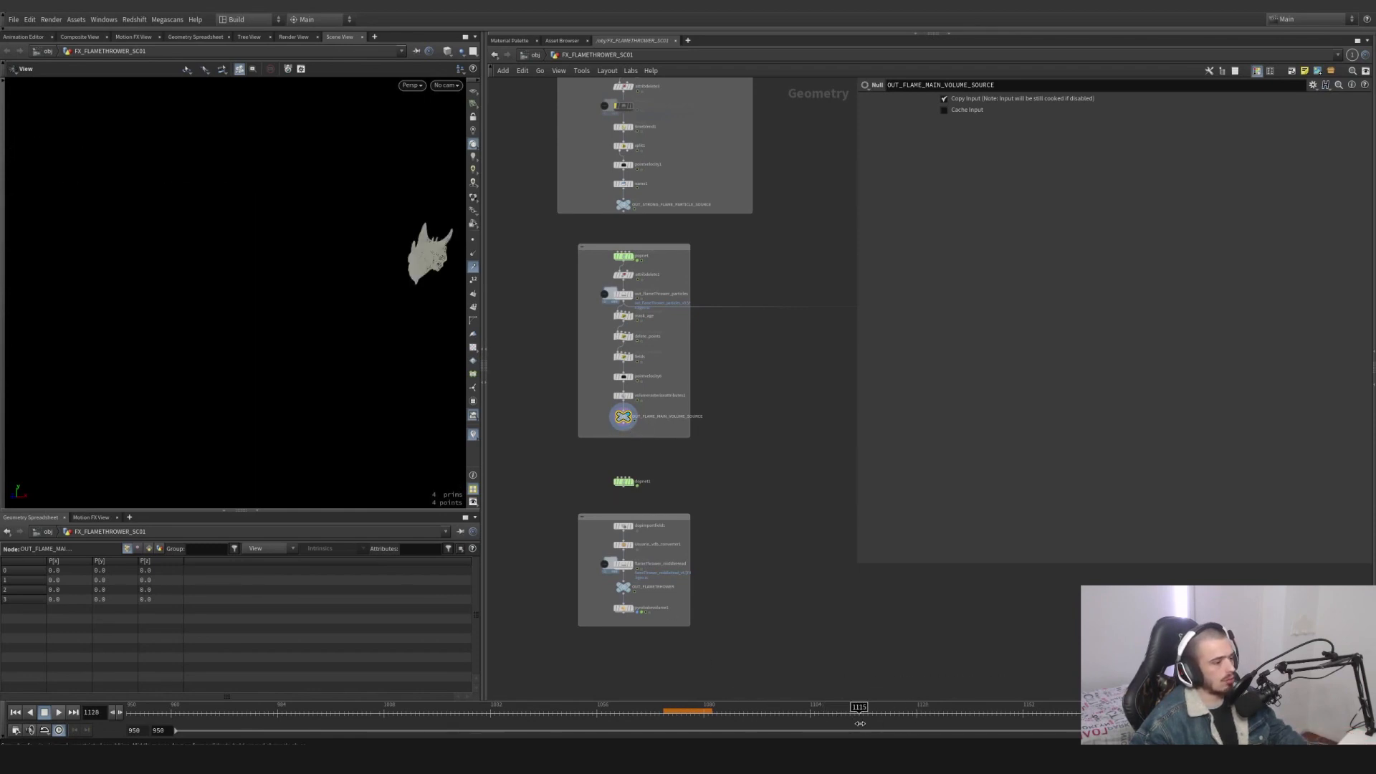
Show frame 1079 of the main flame volume source and locate dopnet1 between the source network and the post-simulation network.
{"action": "left_click_drag", "start_coordinate": [860, 723], "coordinate": [687, 716]}
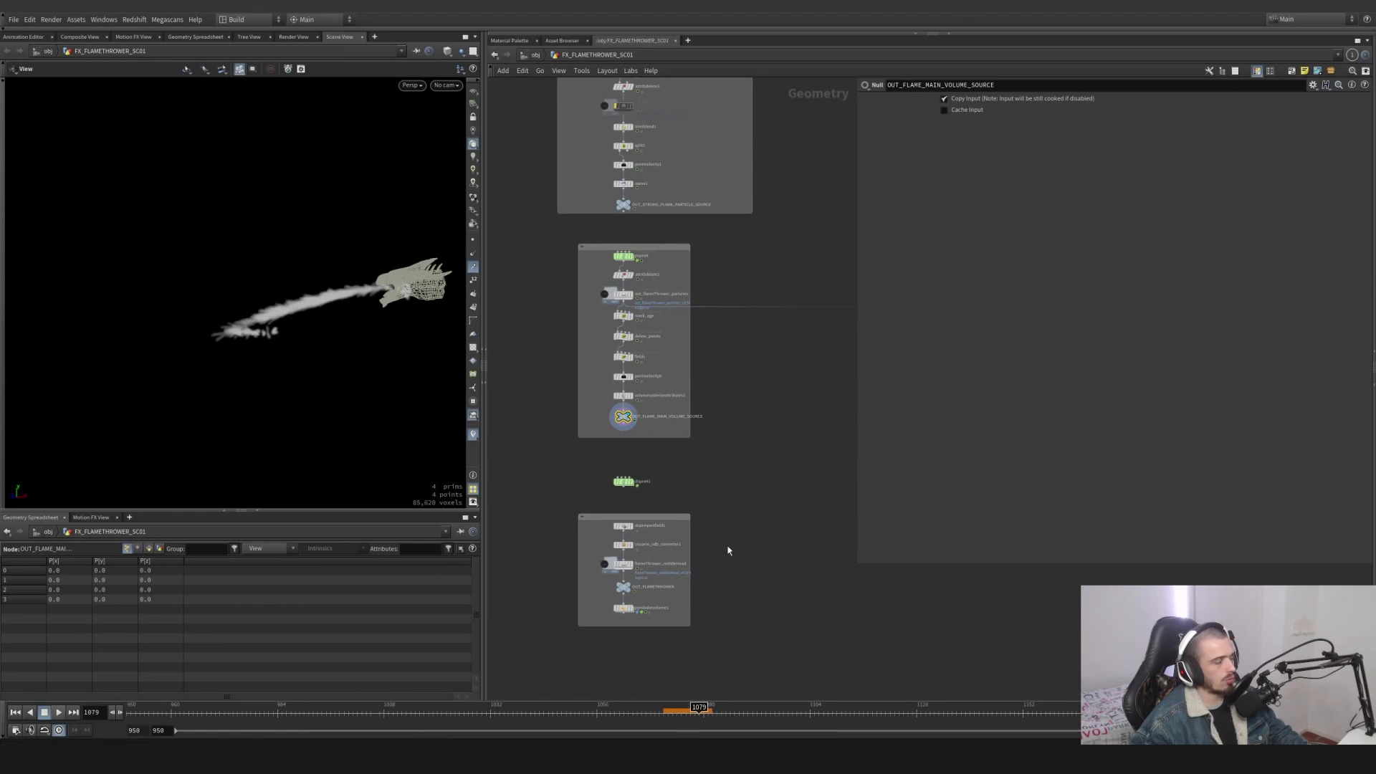
{"action": "scroll", "coordinate": [651, 470], "scroll_direction": "up", "scroll_amount": 5}
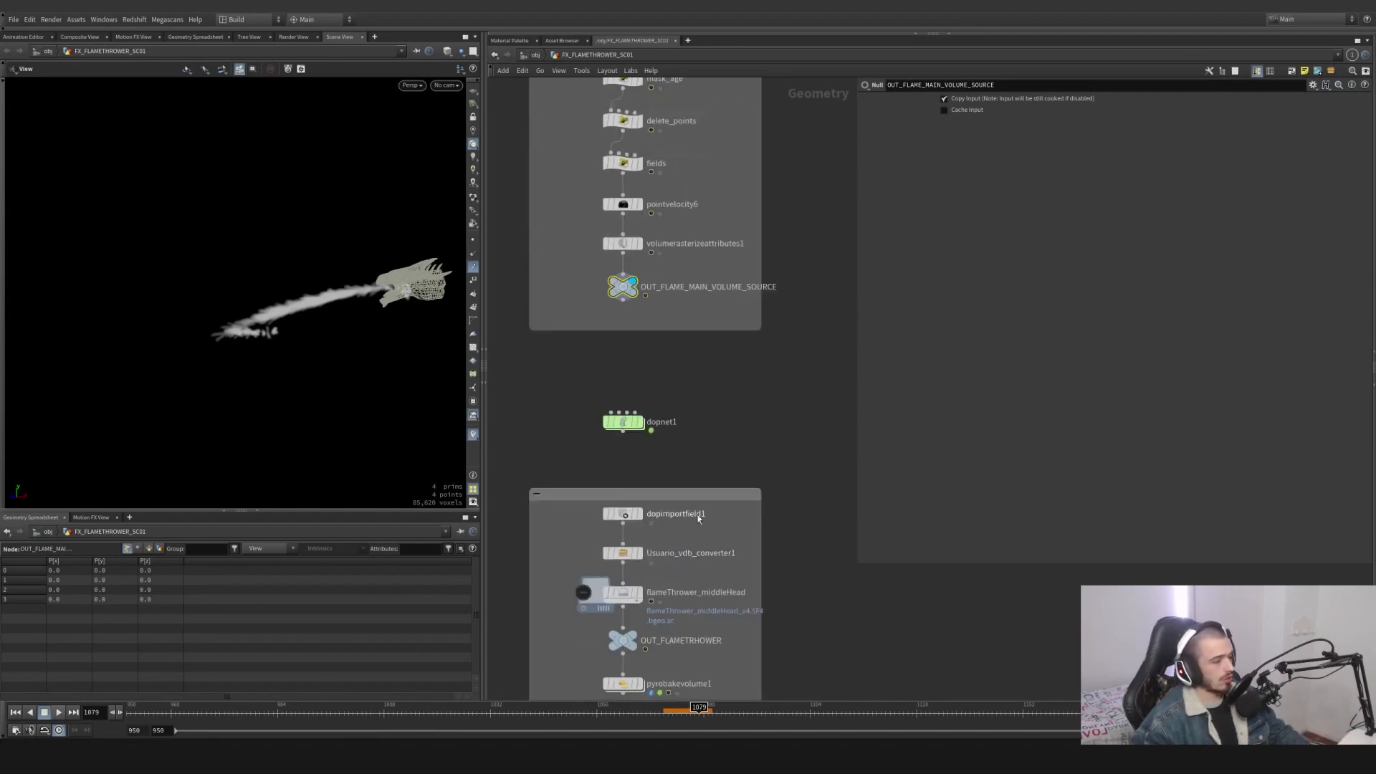
{"action": "scroll", "coordinate": [821, 437], "scroll_direction": "down", "scroll_amount": 8}
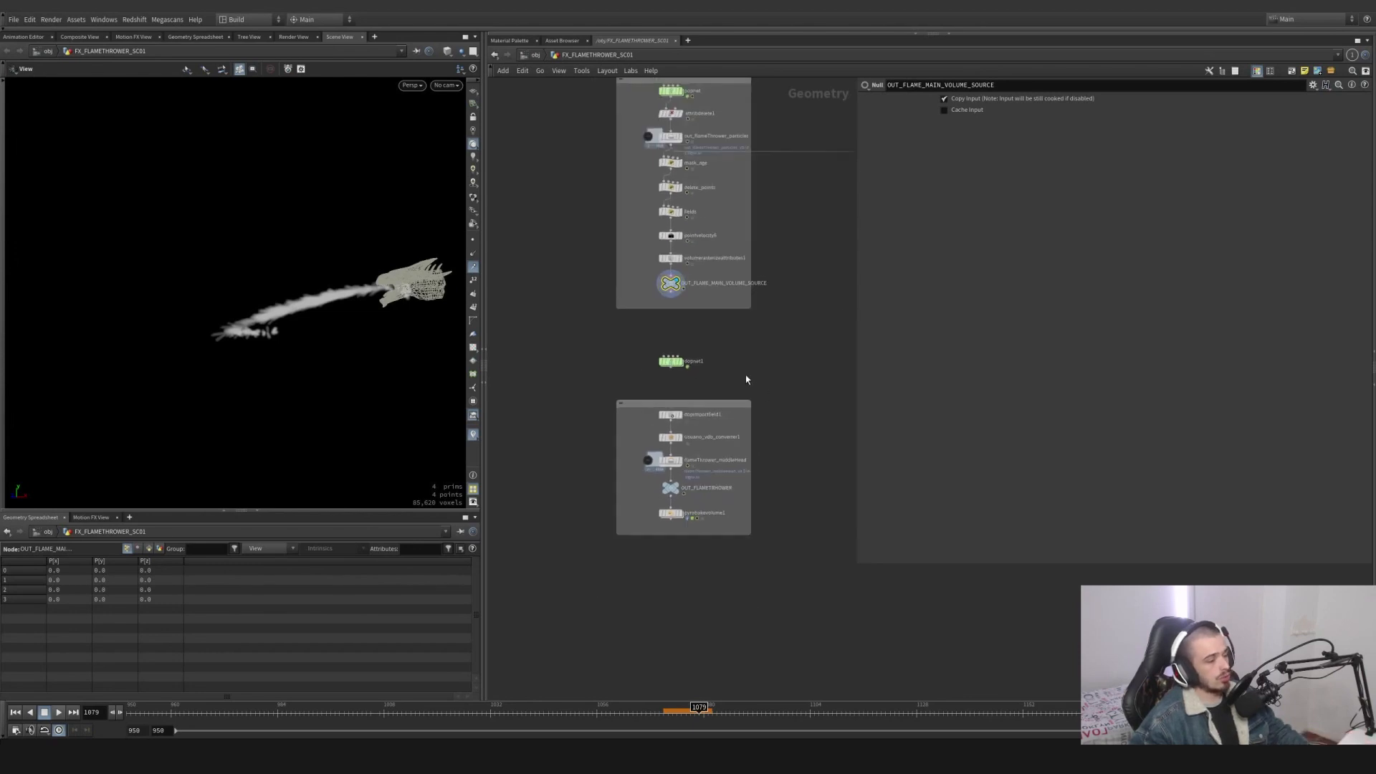
{"action": "middle_click_drag", "start_coordinate": [712, 459], "coordinate": [652, 496]}
{"action": "middle_click_drag", "start_coordinate": [659, 491], "coordinate": [705, 512]}
{"action": "scroll", "coordinate": [694, 527], "scroll_direction": "up", "scroll_amount": 8}
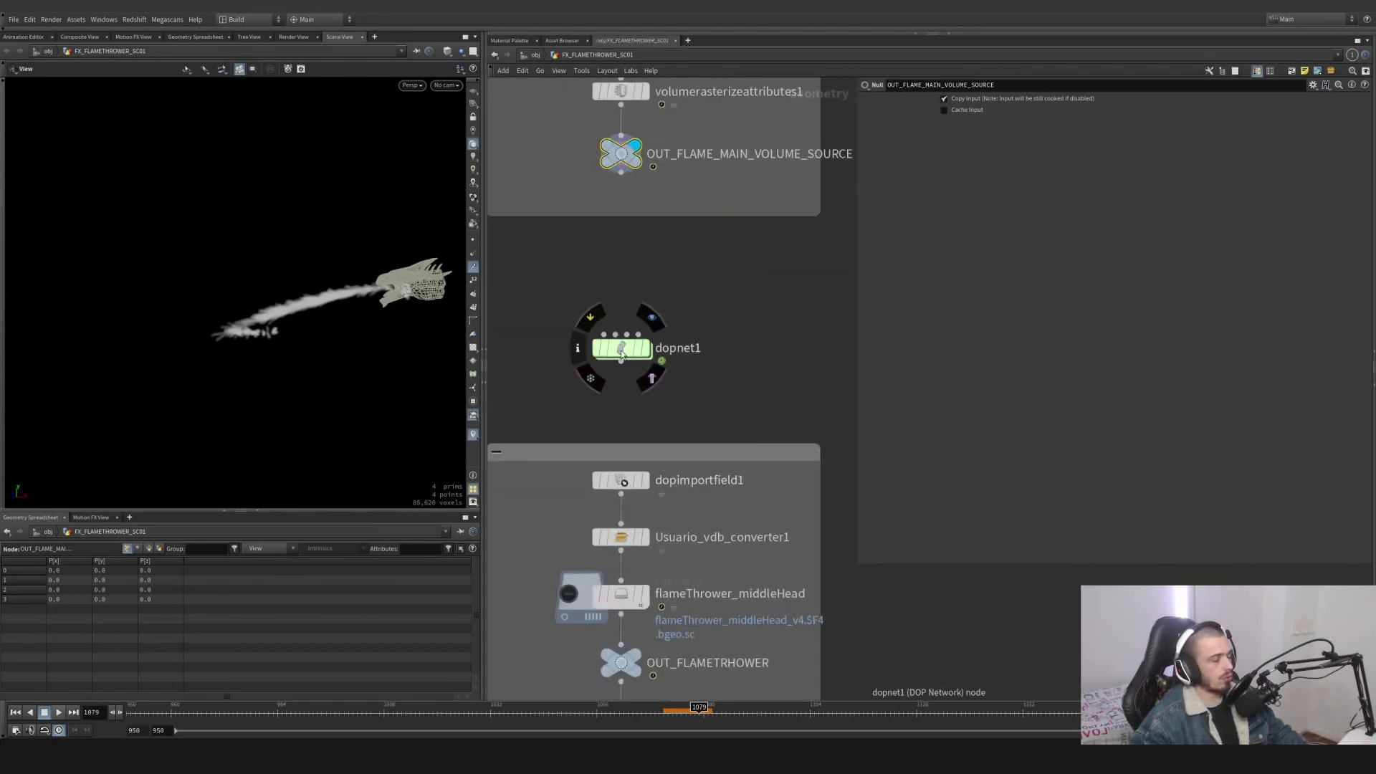
Select dopnet1, move to its start frame 1060 and set the simulation's Substeps to 1.
{"action": "left_click", "coordinate": [621, 350]}
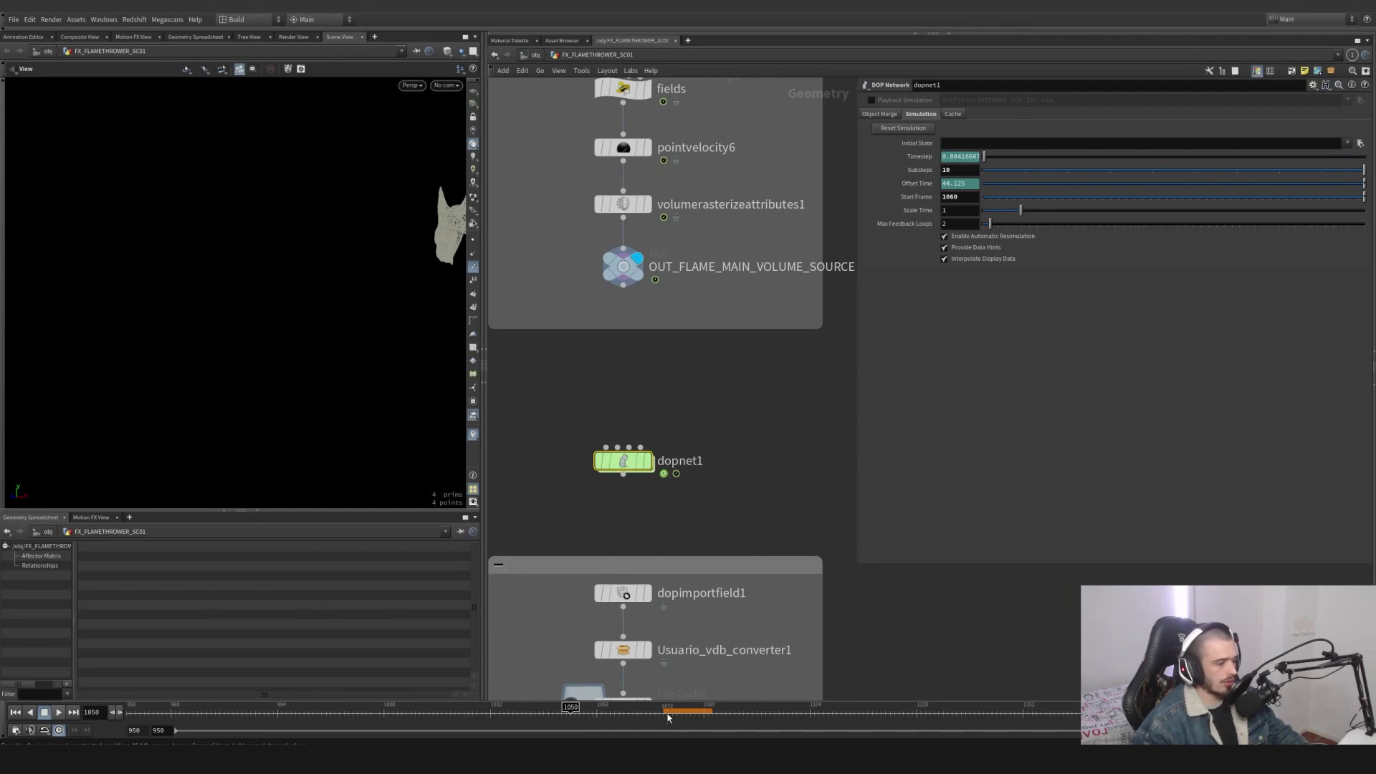
{"action": "left_click", "coordinate": [613, 721]}
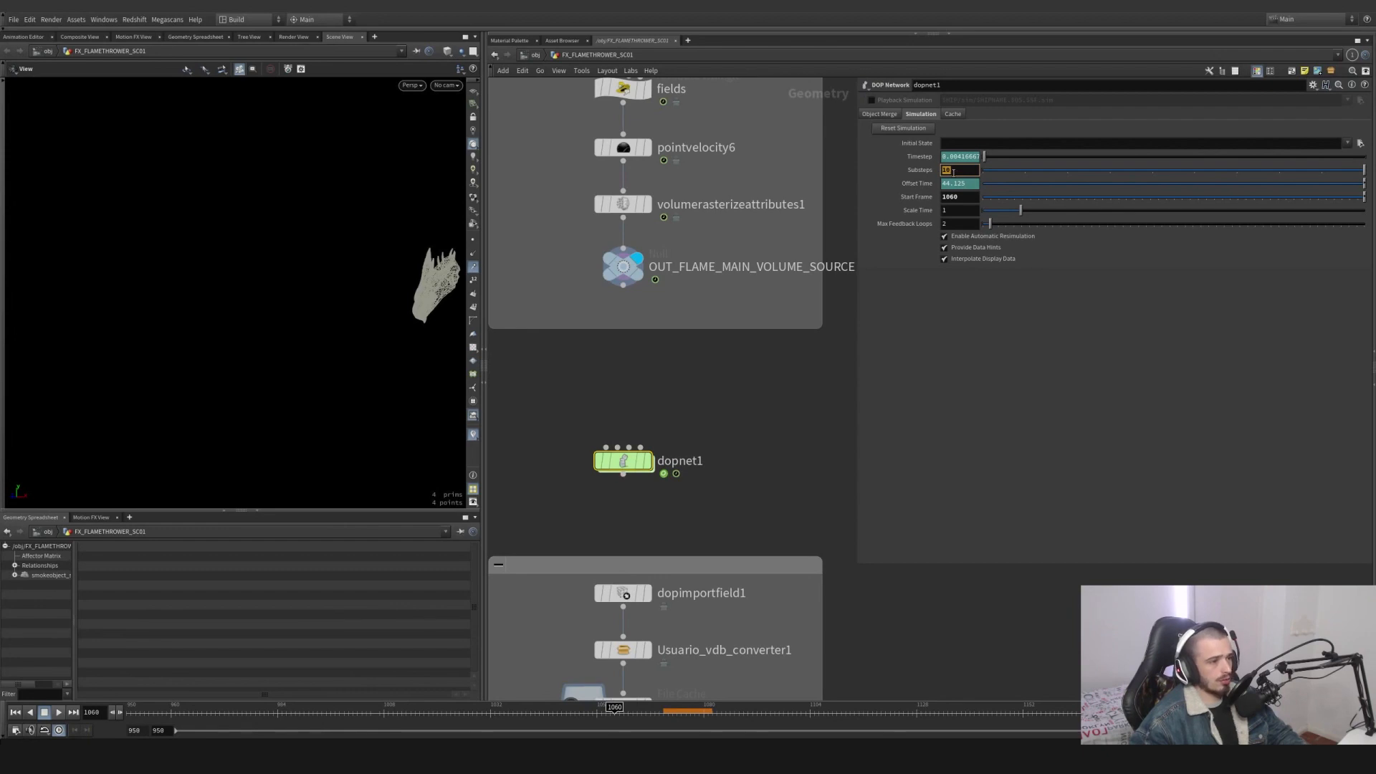
{"action": "key", "text": "Return"}
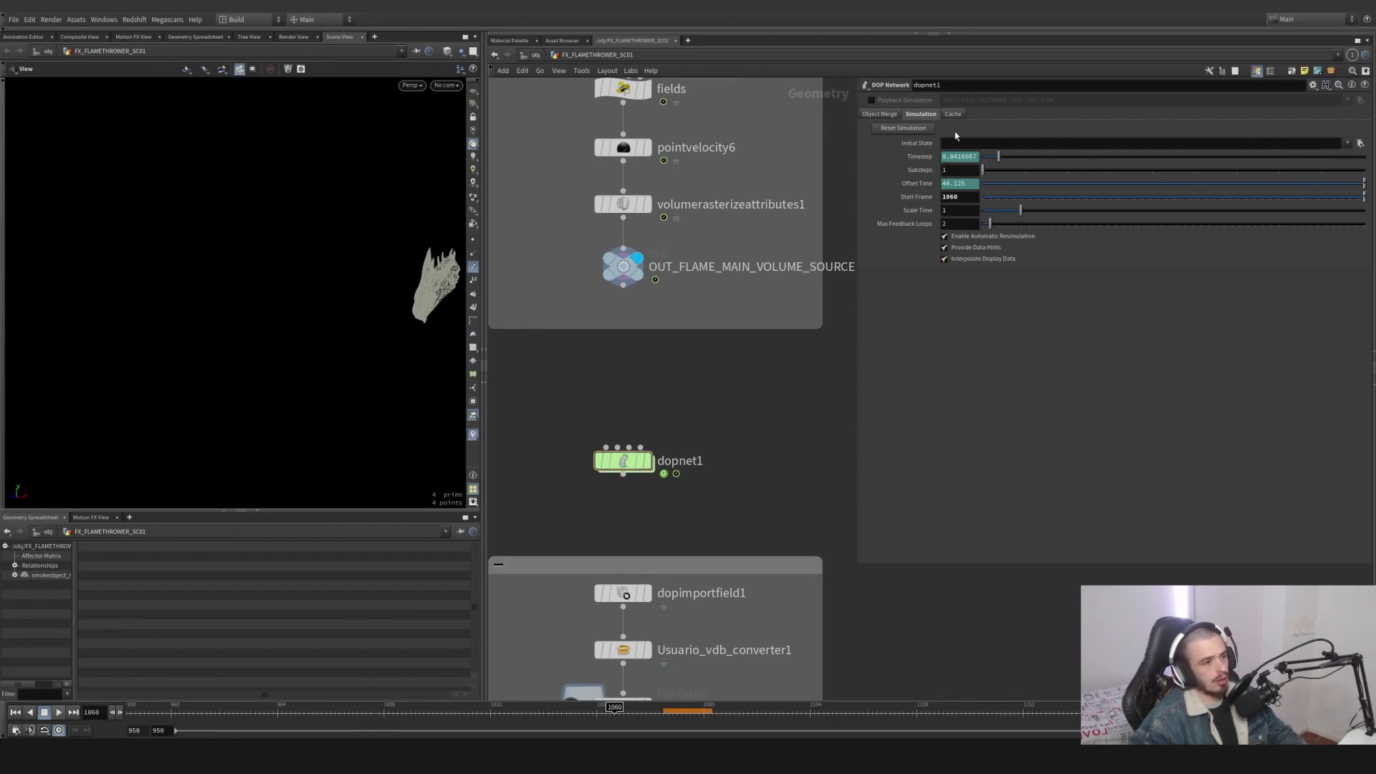
Enter dopnet1, run the simulation from frame 1060 to 1077 and inspect the simulated smoke up close.
{"action": "double_click", "coordinate": [613, 462]}
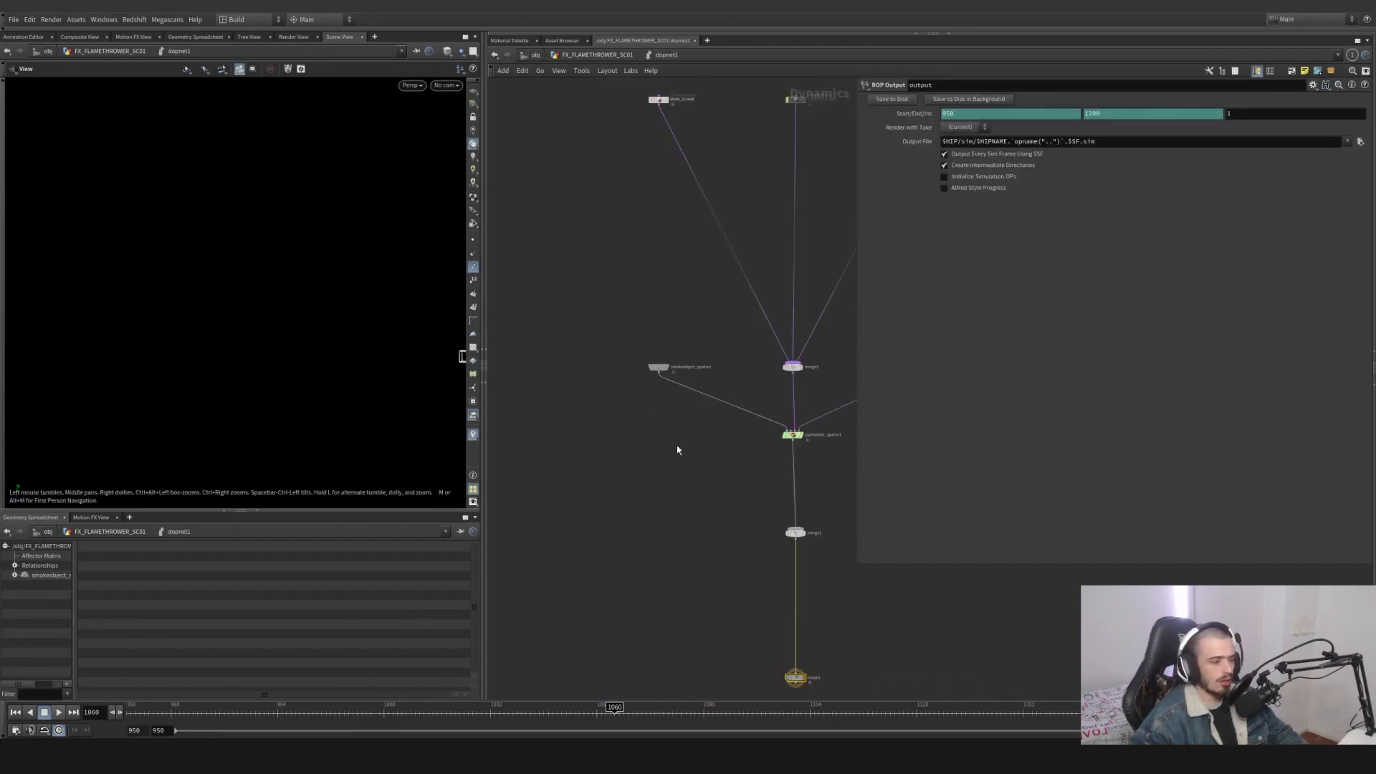
{"action": "middle_click_drag", "start_coordinate": [611, 469], "coordinate": [576, 481]}
{"action": "left_click_drag", "start_coordinate": [374, 392], "coordinate": [283, 407]}
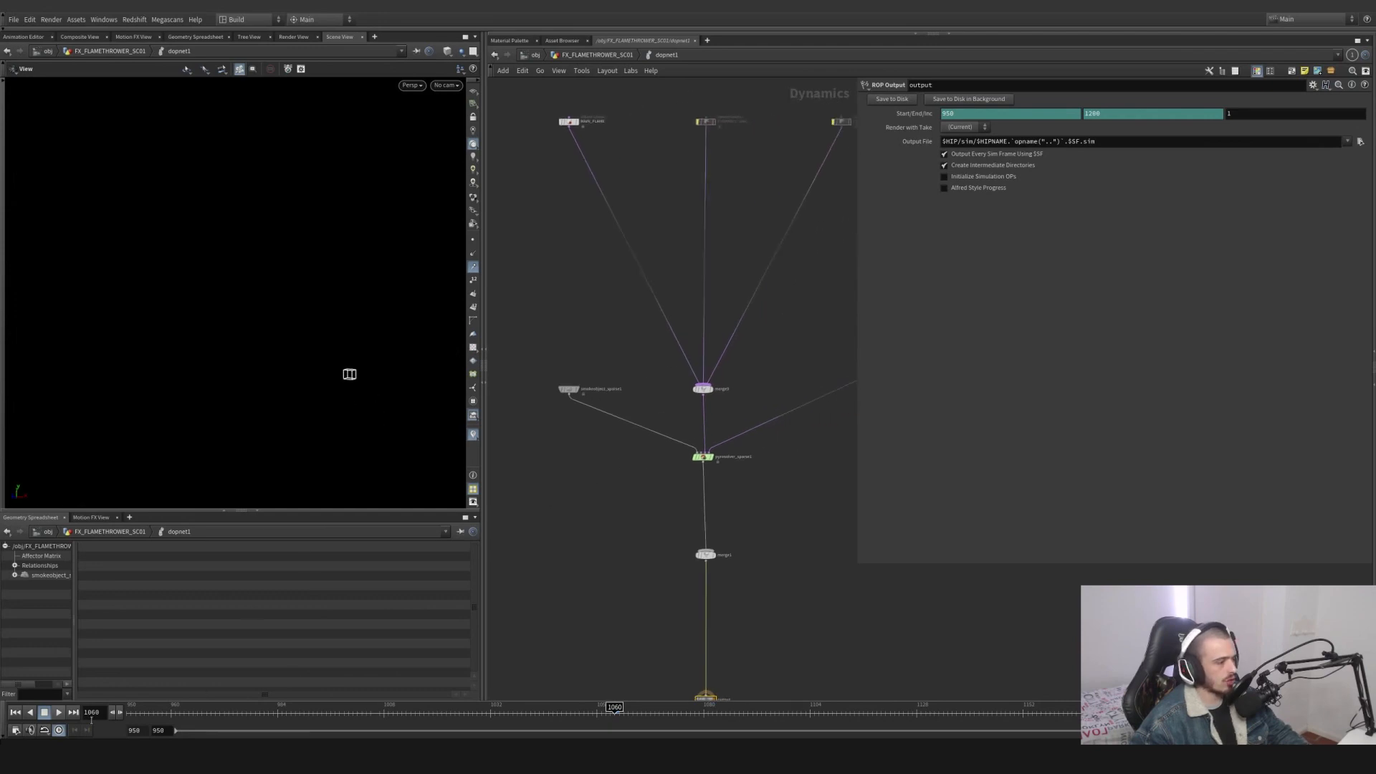
{"action": "middle_click_drag", "start_coordinate": [586, 388], "coordinate": [543, 423]}
{"action": "left_click", "coordinate": [58, 713]}
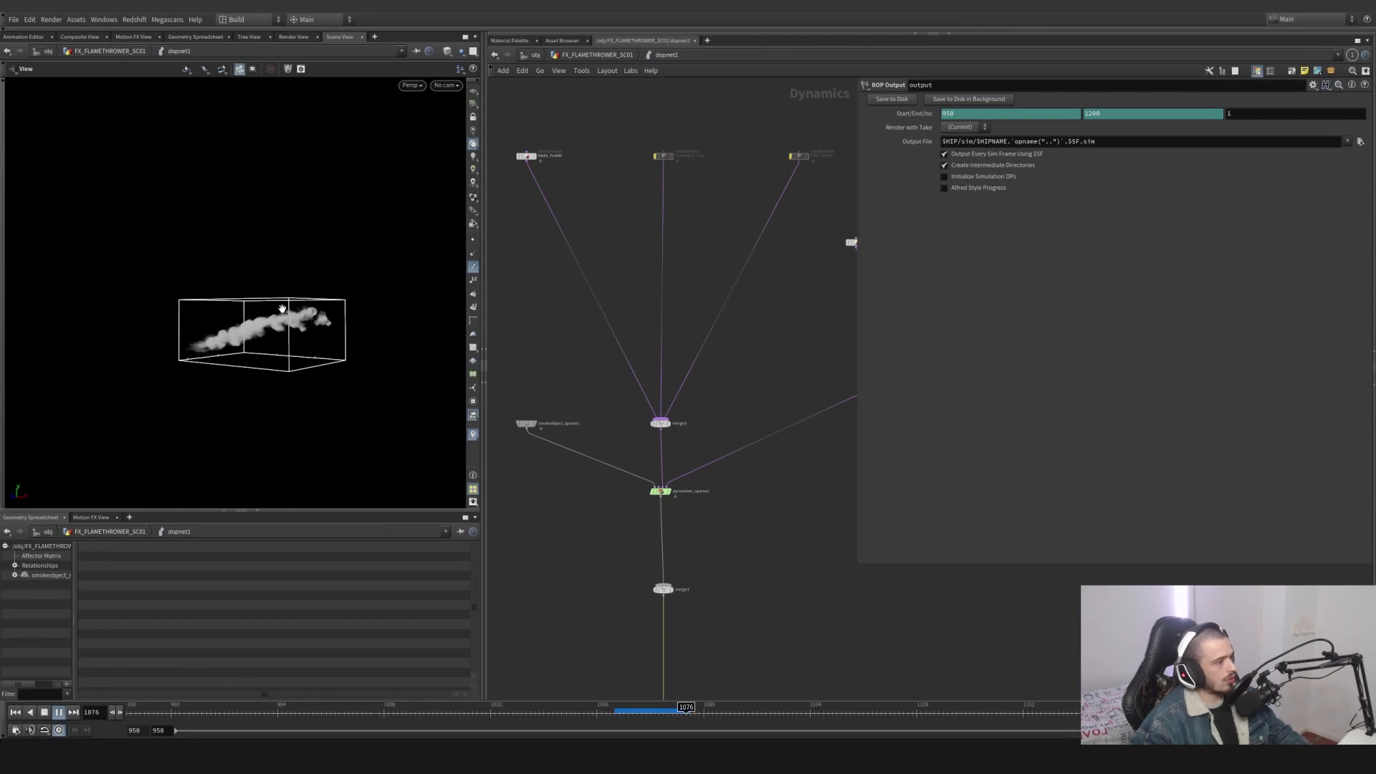
{"action": "key", "text": "Escape"}
{"action": "mouse_move", "coordinate": [294, 309]}
{"action": "right_mouse_down"}
{"action": "mouse_move", "coordinate": [412, 293]}
{"action": "mouse_move", "coordinate": [366, 319]}
{"action": "mouse_move", "coordinate": [291, 295]}
{"action": "right_mouse_up"}
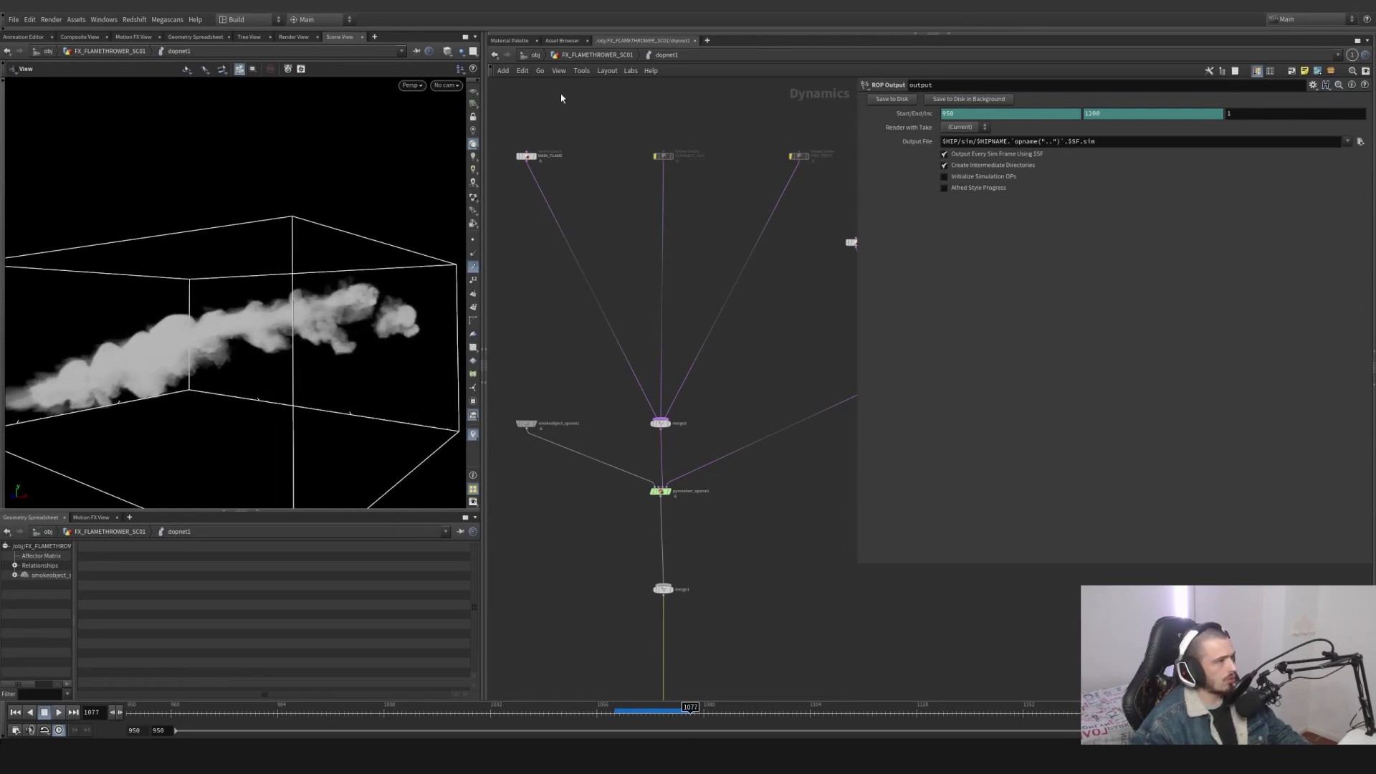
Return to the geometry network, bypass the flameThrower_middleHead file cache and display pyrobakevolume1.
{"action": "key", "text": "u"}
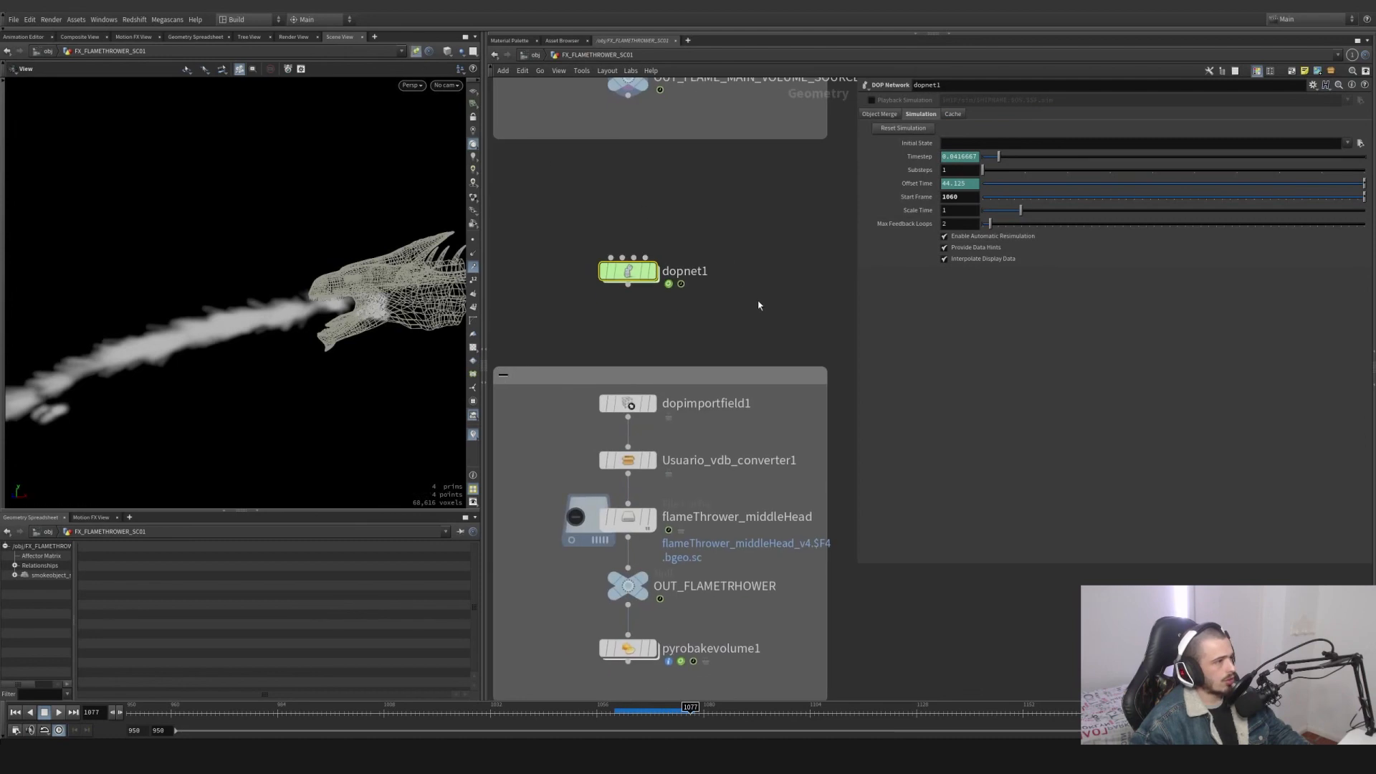
{"action": "middle_click_drag", "start_coordinate": [661, 491], "coordinate": [651, 376]}
{"action": "mouse_move", "coordinate": [609, 401]}
{"action": "left_click", "coordinate": [589, 373]}
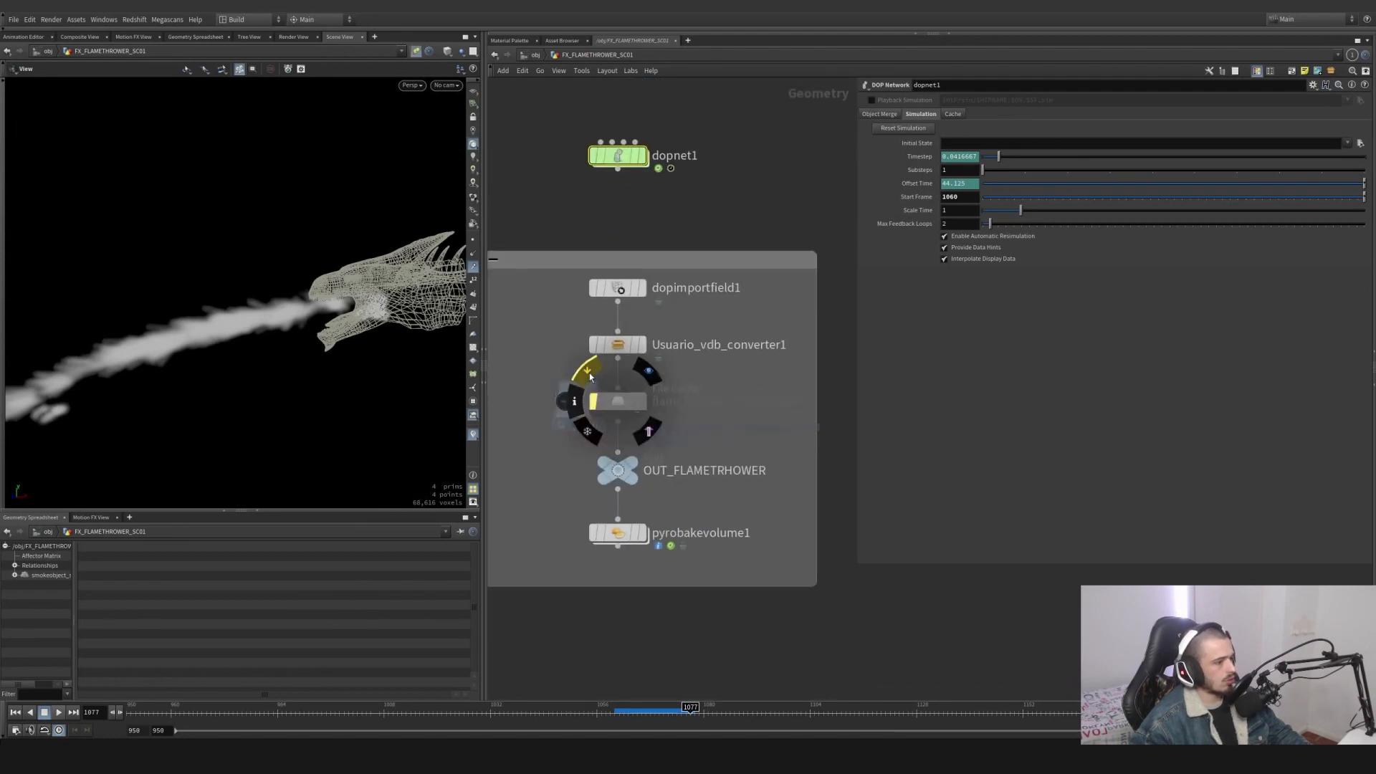
{"action": "left_click", "coordinate": [643, 532]}
{"action": "middle_click_drag", "start_coordinate": [624, 164], "coordinate": [601, 104]}
Duplicate pyrobakevolume1 beside the original and compute the Source Range for both the copy's fire intensity and fire color.
{"action": "left_click_drag", "start_coordinate": [595, 482], "coordinate": [741, 495], "text": "alt"}
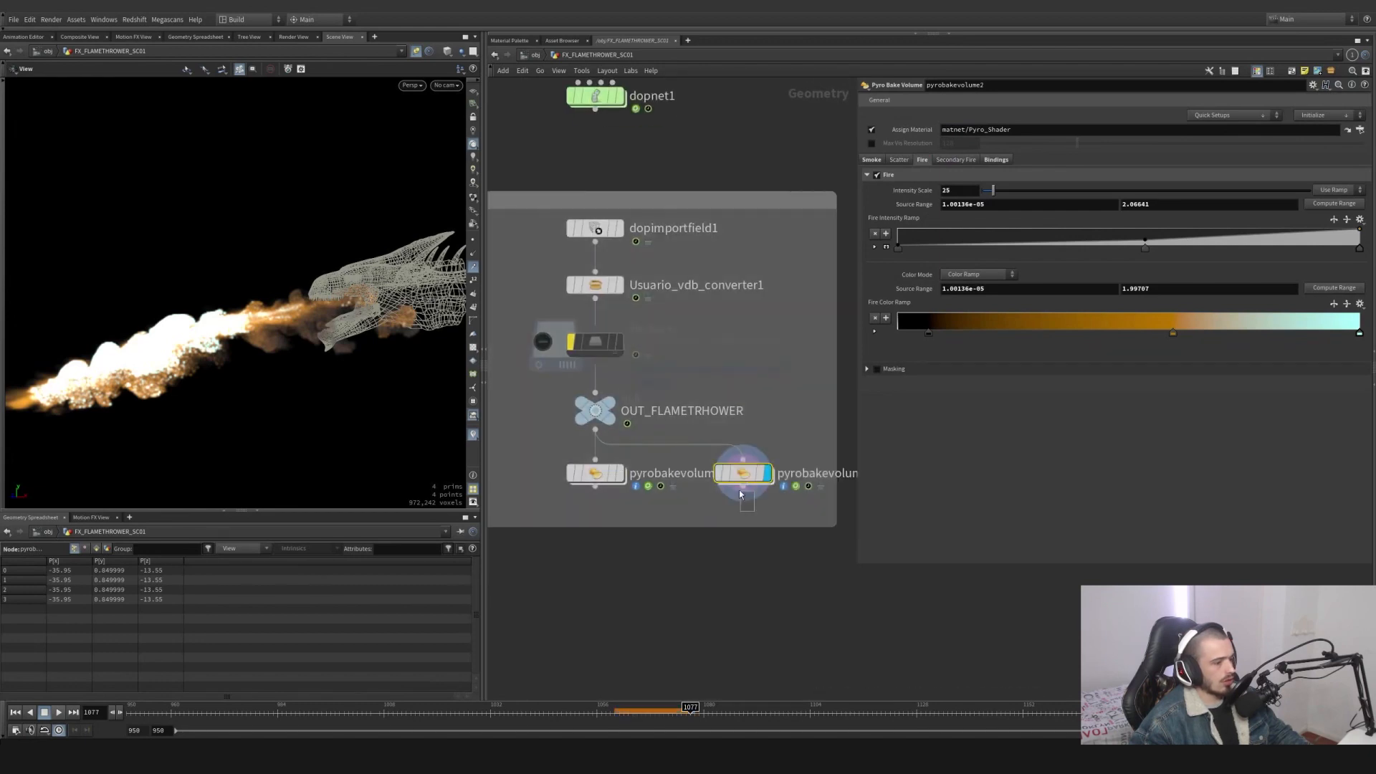
{"action": "left_click", "coordinate": [1317, 207]}
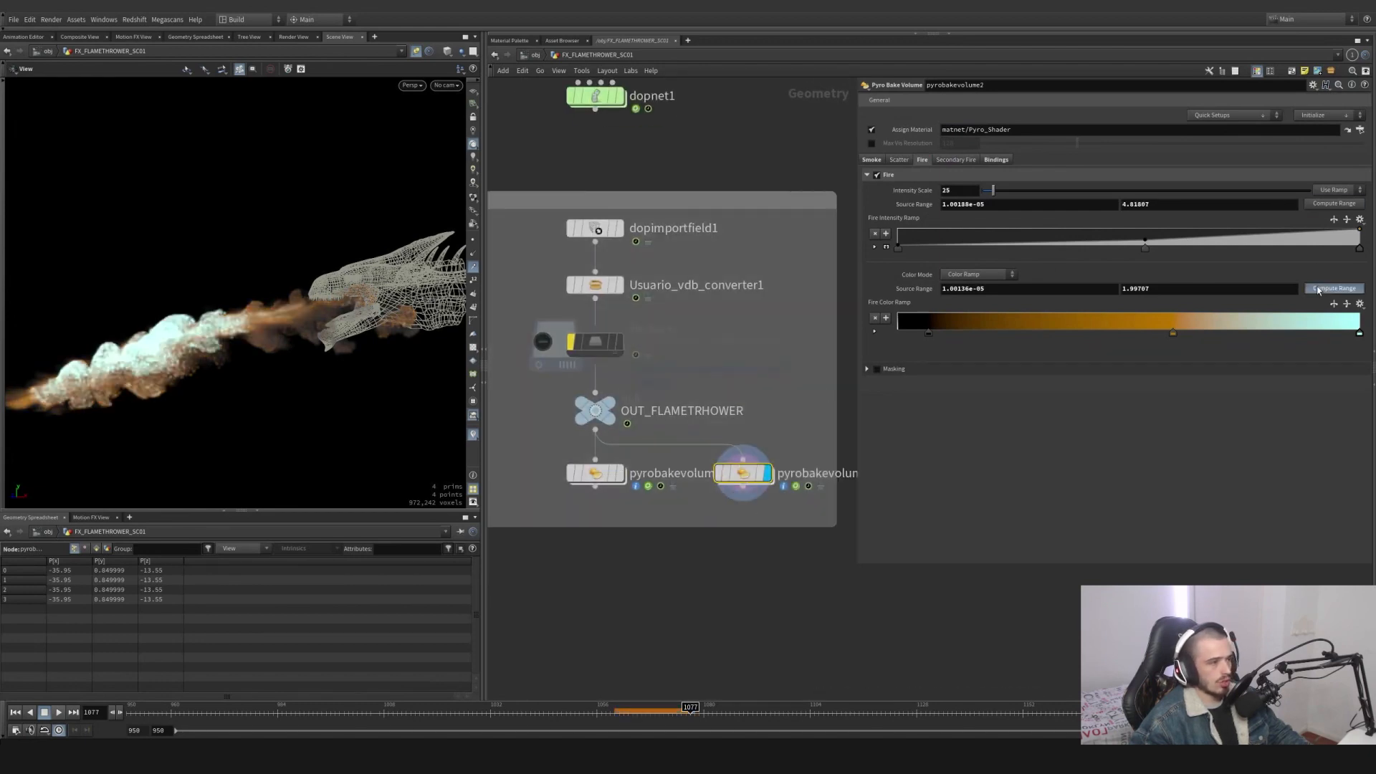
{"action": "left_click", "coordinate": [1335, 287]}
Enter dopnet1 again and examine the MAIN_FLAME volume source's SOP path and its density, flame and temperature operations.
{"action": "double_click", "coordinate": [605, 101]}
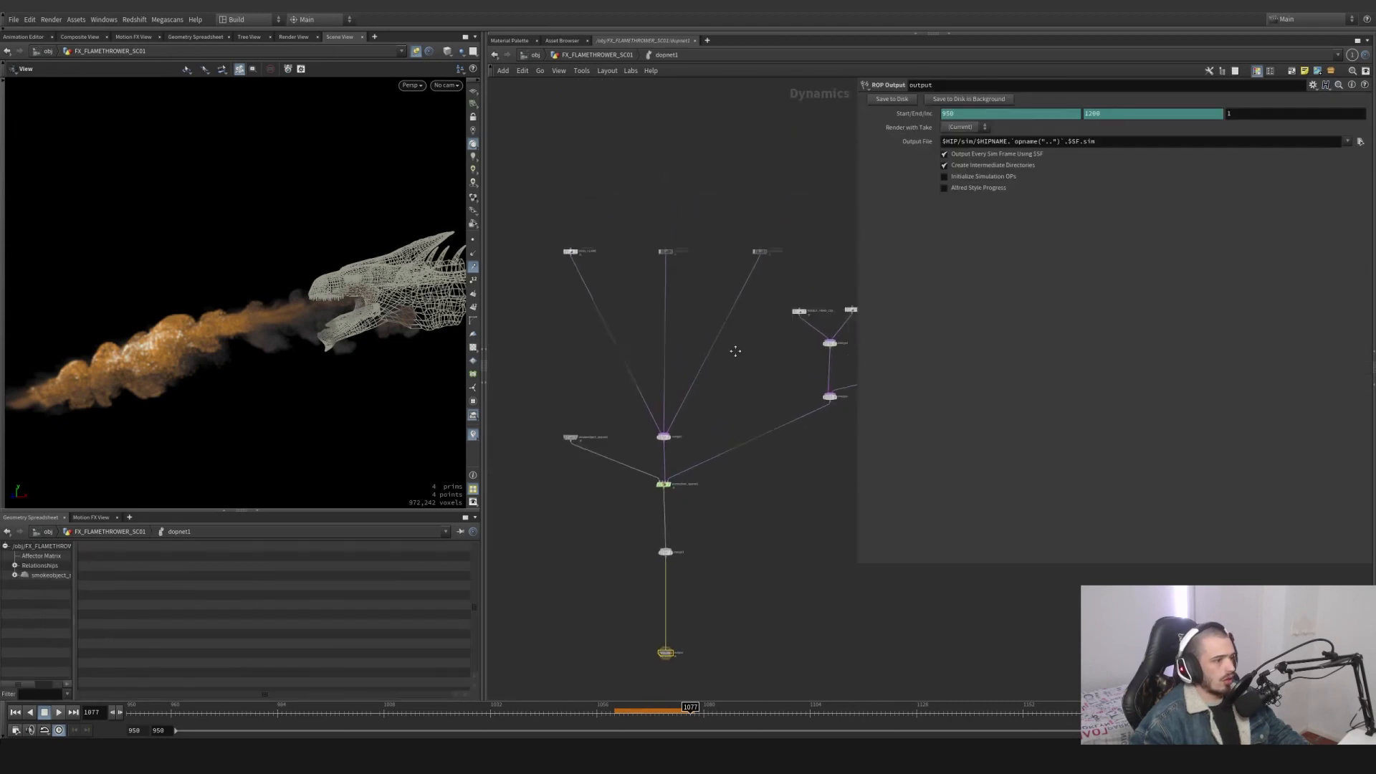
{"action": "scroll", "coordinate": [599, 287], "scroll_direction": "up", "scroll_amount": 4}
{"action": "left_click_drag", "start_coordinate": [600, 210], "coordinate": [505, 255]}
{"action": "middle_click_drag", "start_coordinate": [621, 309], "coordinate": [608, 143]}
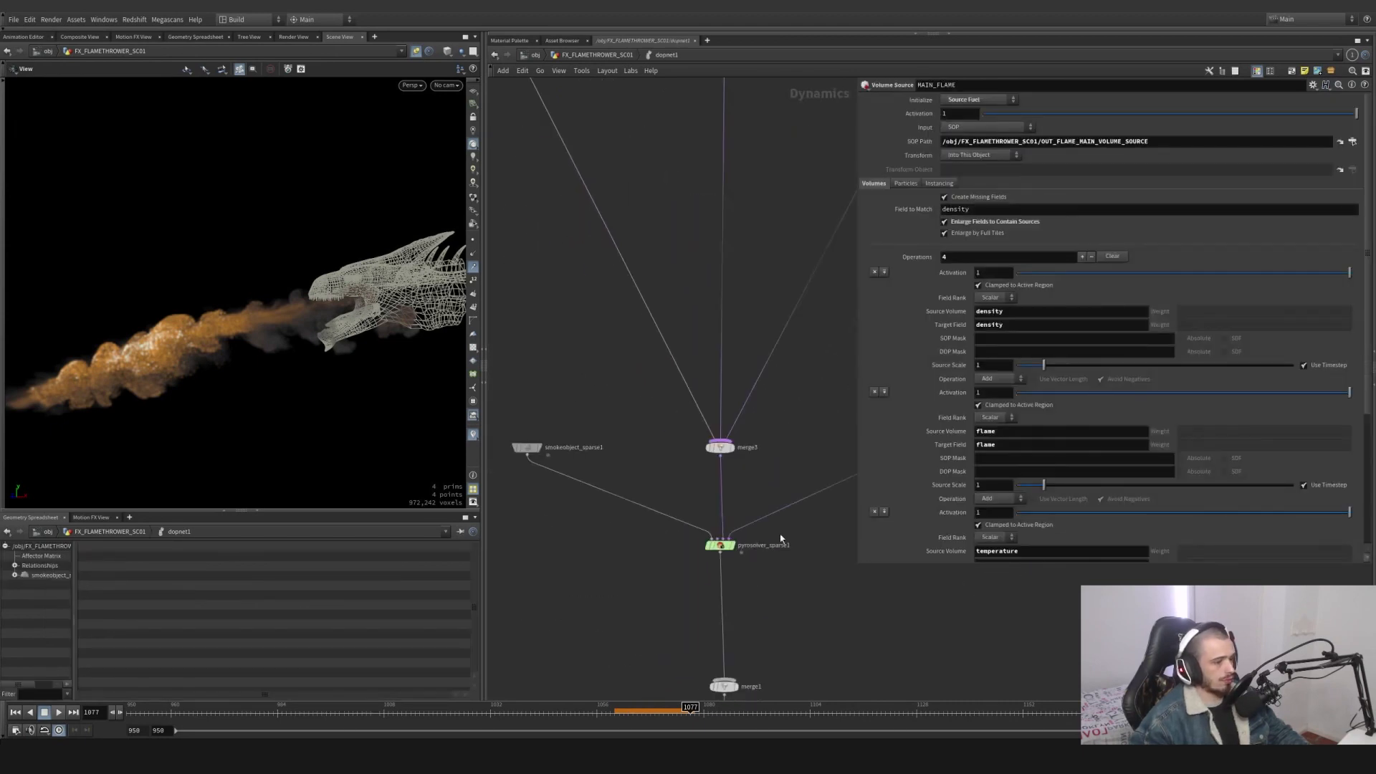
Select pyrosolver_sparse1, enlarge its parameter area and examine the Disturbance and Turbulence amounts among the Shape settings.
{"action": "left_click_drag", "start_coordinate": [804, 585], "coordinate": [686, 530]}
{"action": "middle_click_drag", "start_coordinate": [694, 562], "coordinate": [677, 549]}
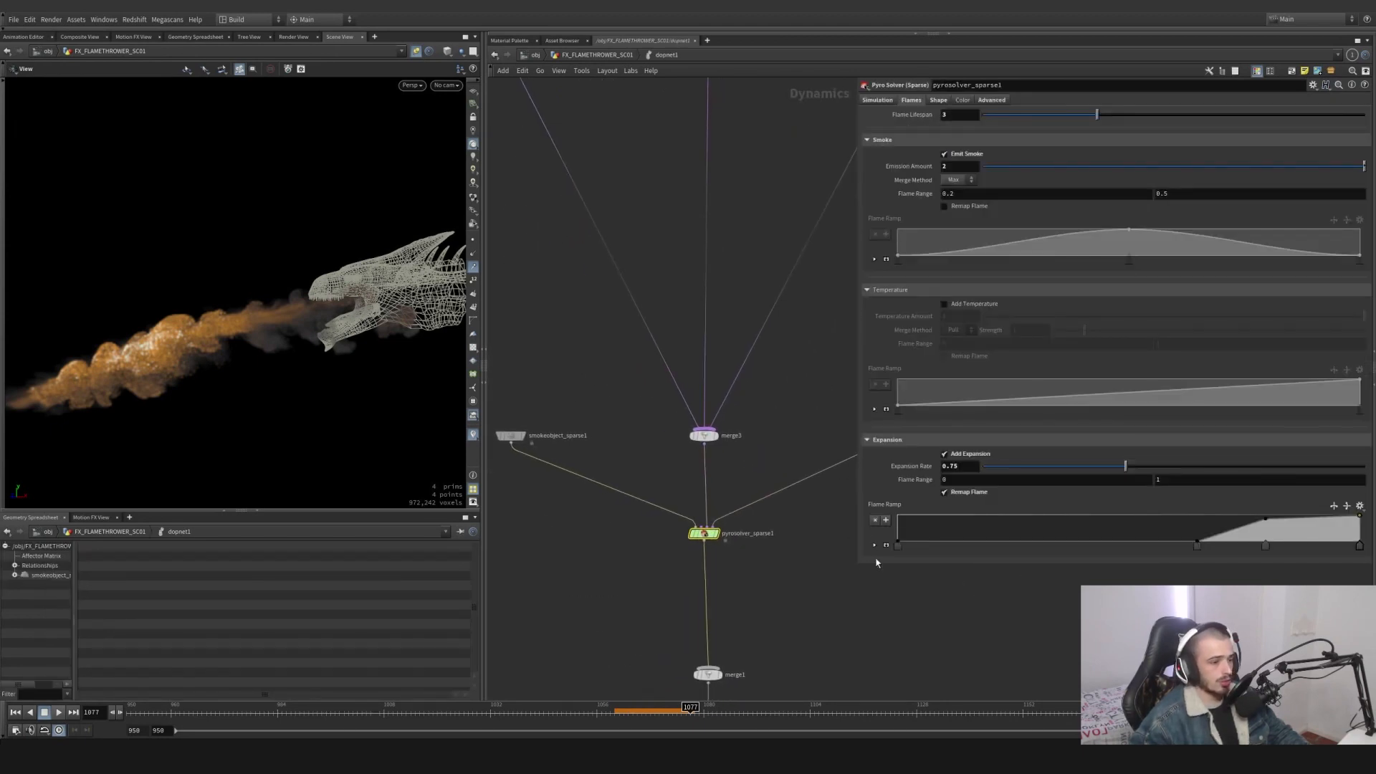
{"action": "left_click_drag", "start_coordinate": [860, 561], "coordinate": [816, 661]}
{"action": "left_click", "coordinate": [896, 102]}
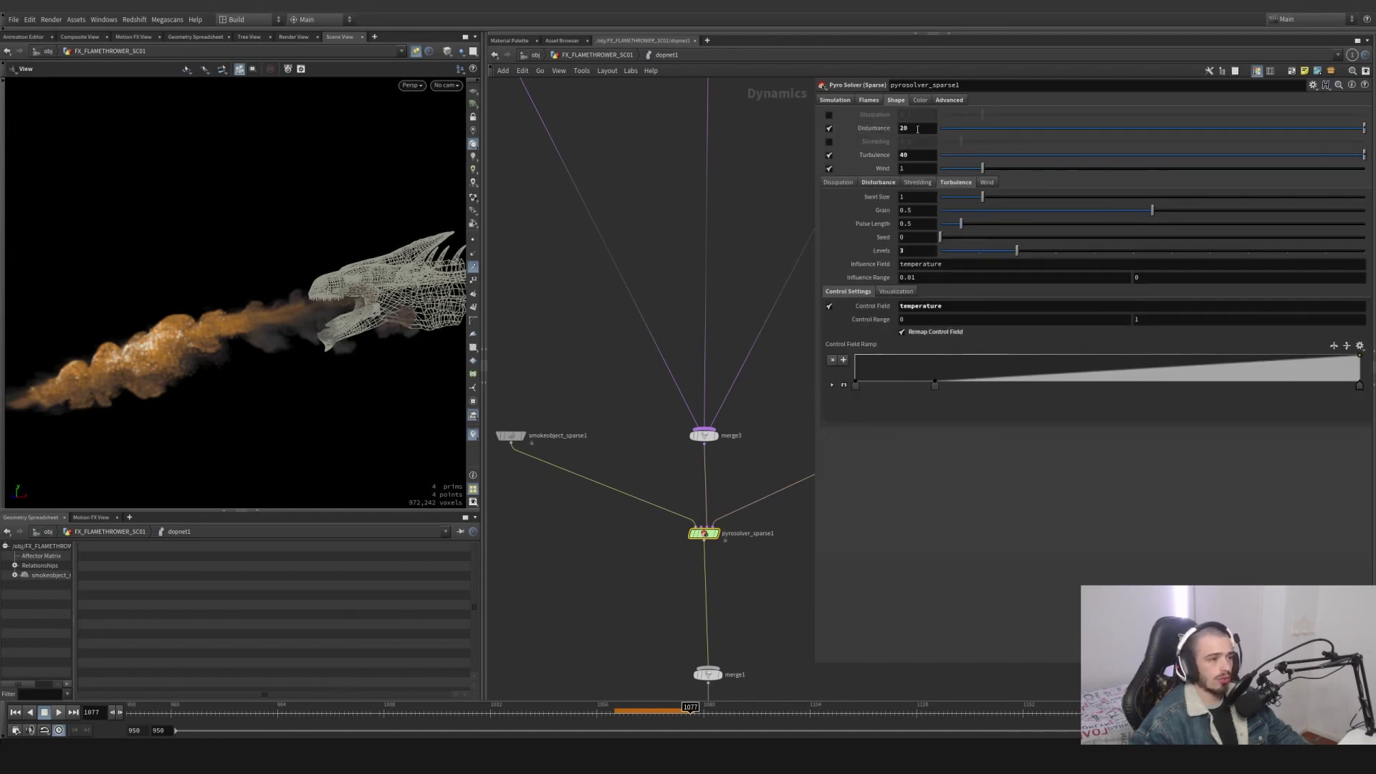
{"action": "left_click", "coordinate": [913, 129]}
{"action": "key", "text": "Tab"}
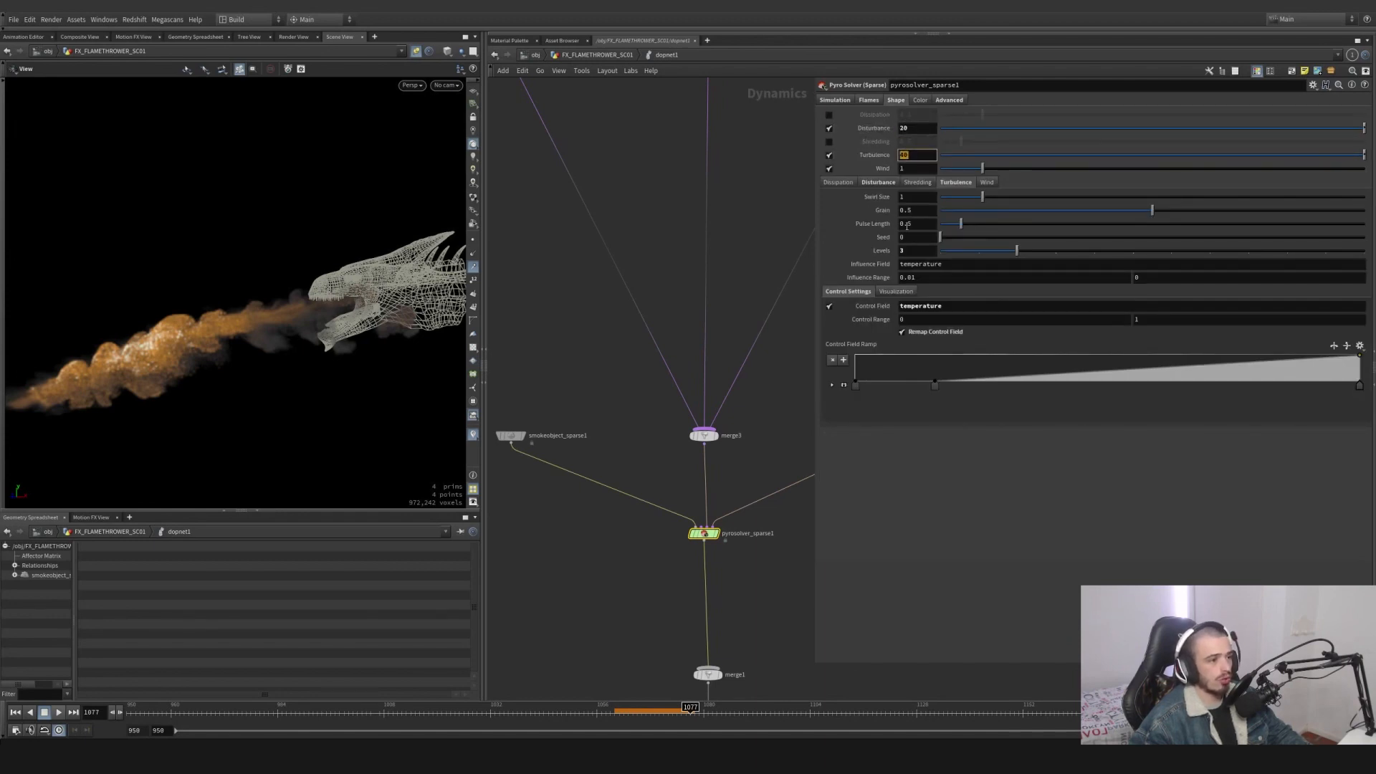
Examine the solver's Disturbance settings, including Threshold Range, Base Block Size and the temperature Control Field.
{"action": "left_click", "coordinate": [880, 182]}
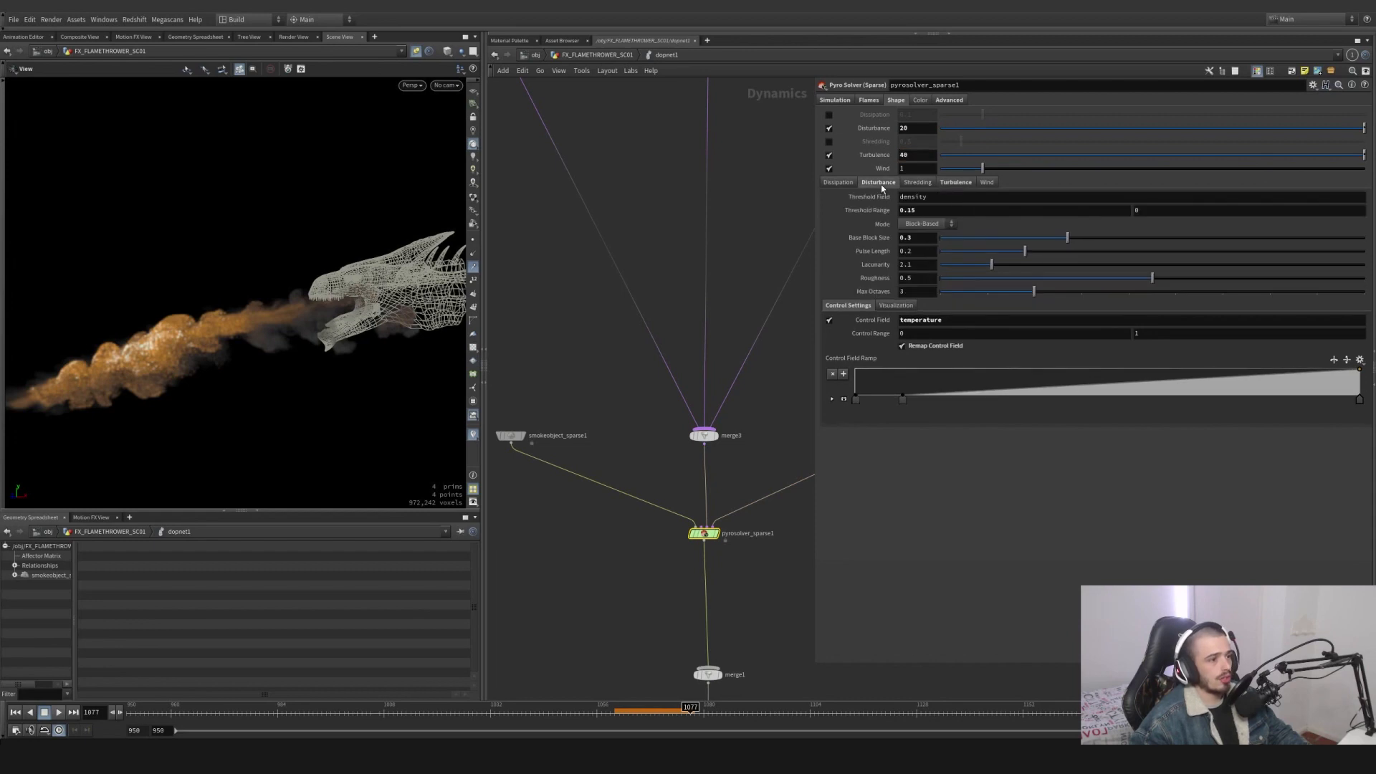
{"action": "left_click", "coordinate": [923, 210]}
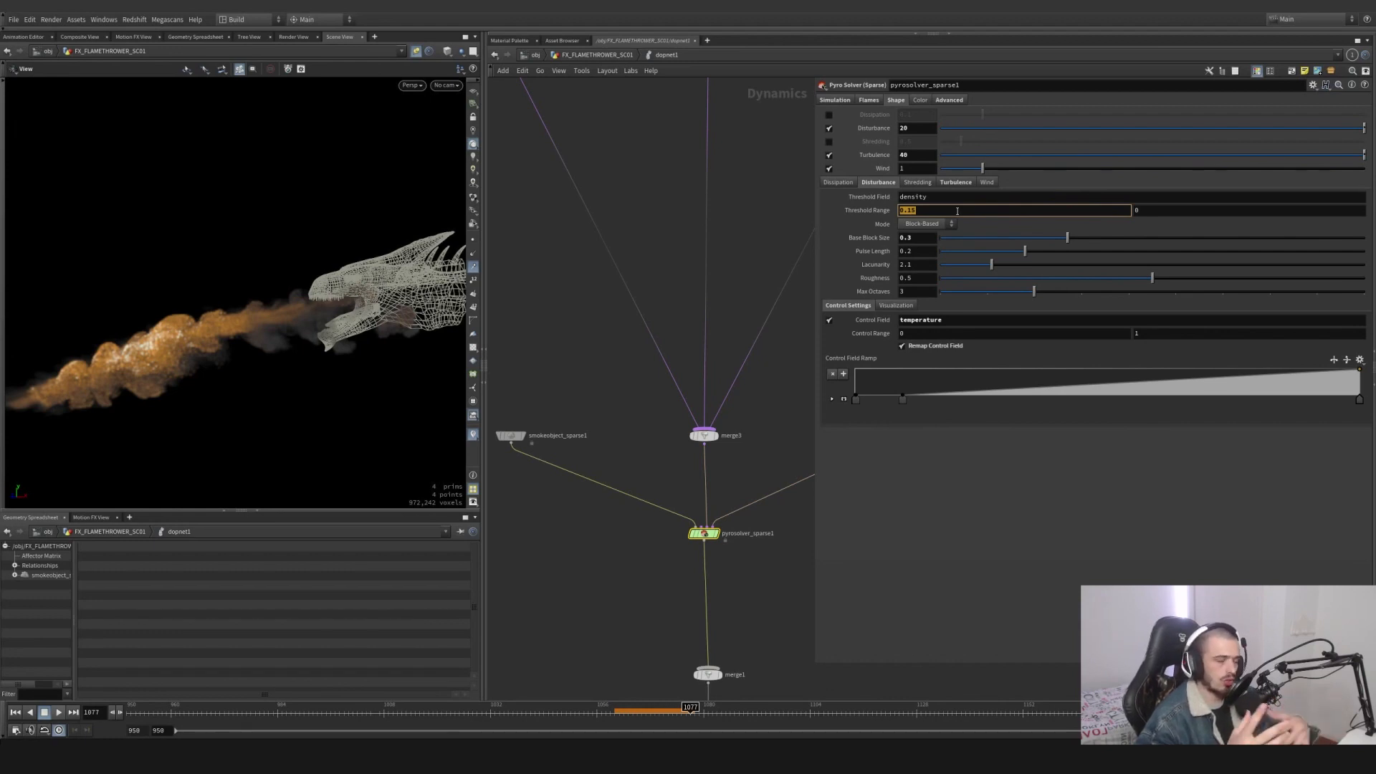
{"action": "left_click", "coordinate": [902, 238]}
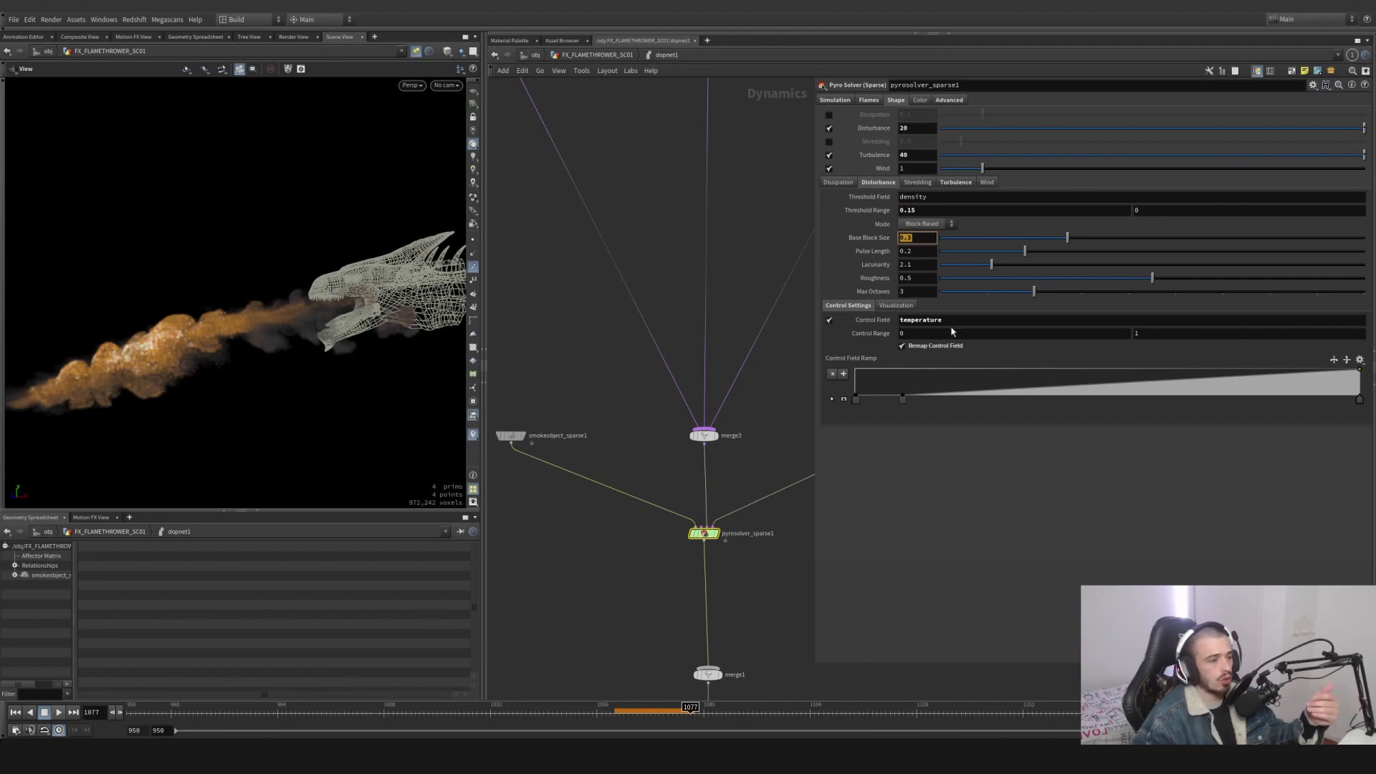
{"action": "left_click_drag", "start_coordinate": [942, 320], "coordinate": [899, 319]}
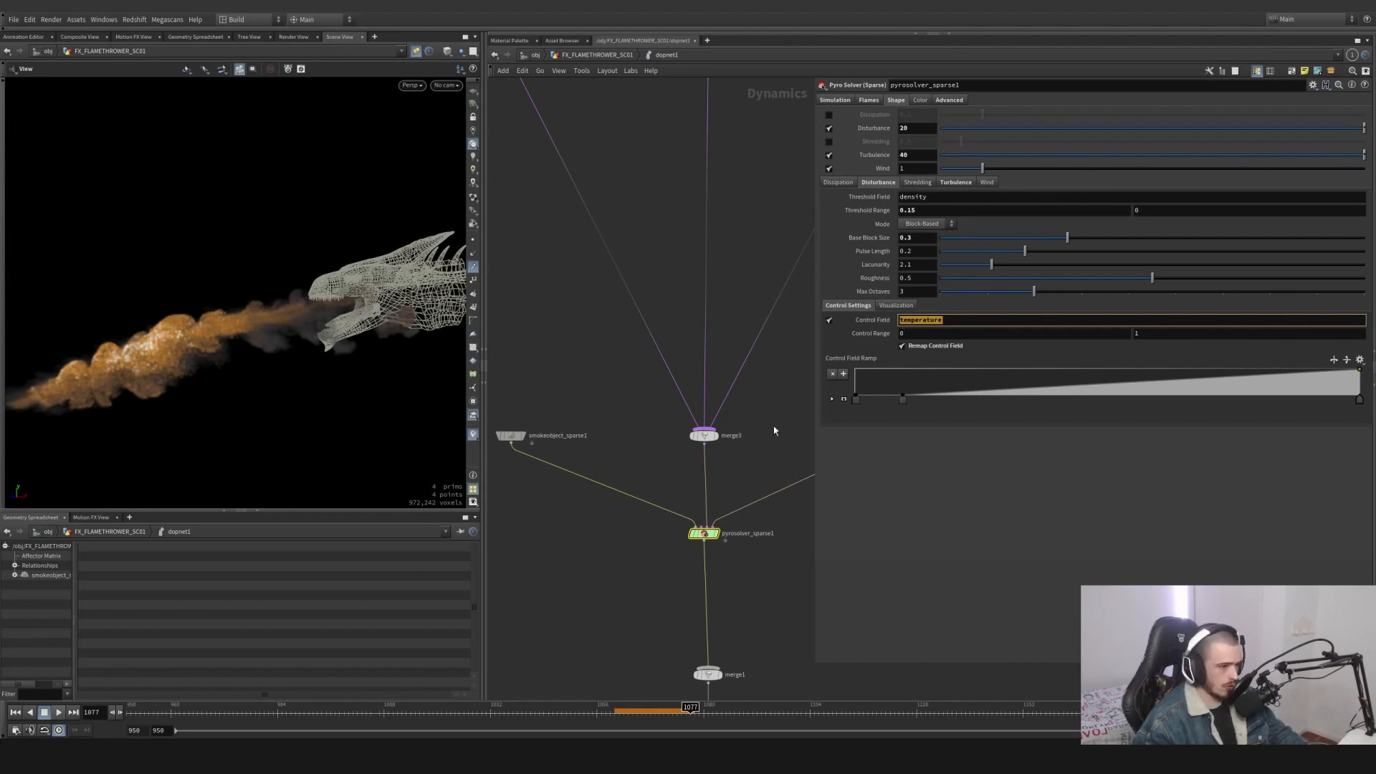
{"action": "middle_click_drag", "start_coordinate": [775, 430], "coordinate": [772, 446]}
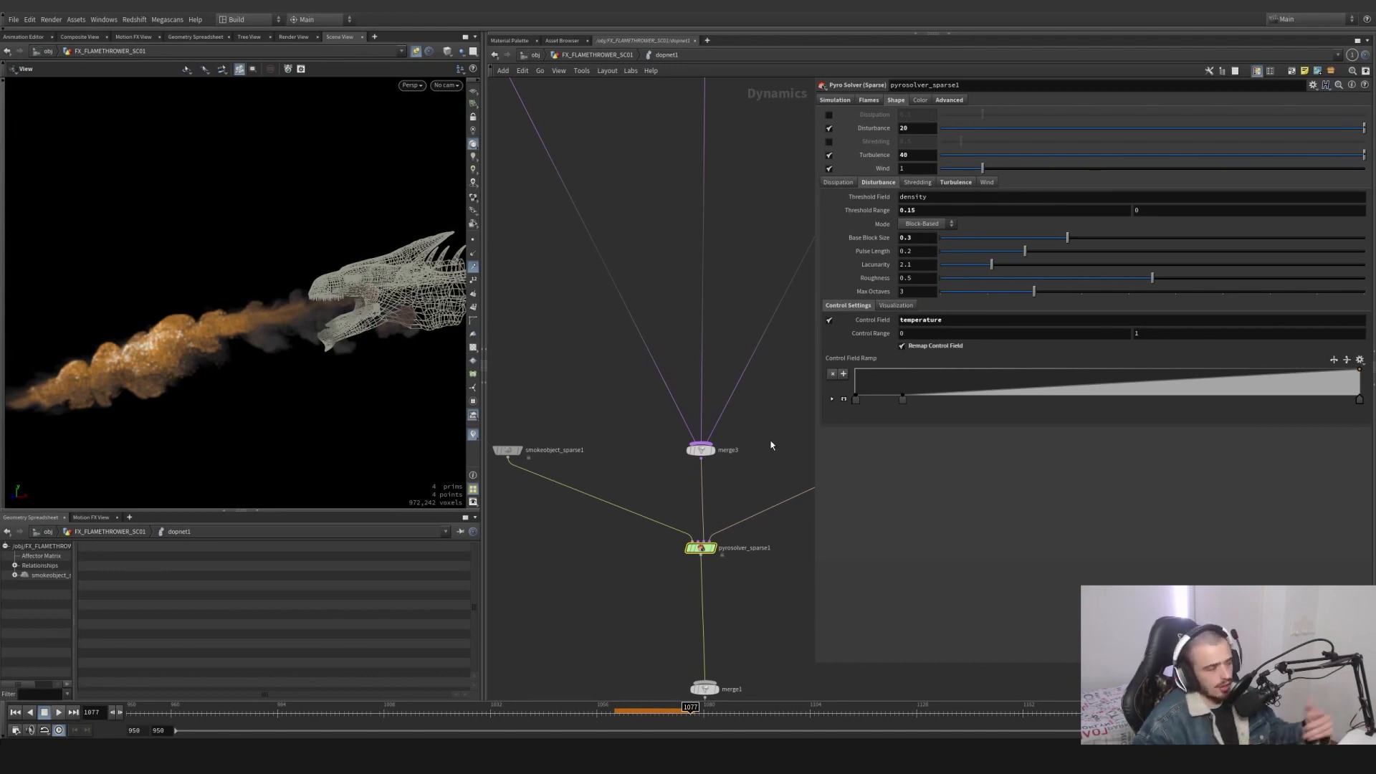
{"action": "middle_click_drag", "start_coordinate": [774, 431], "coordinate": [764, 436]}
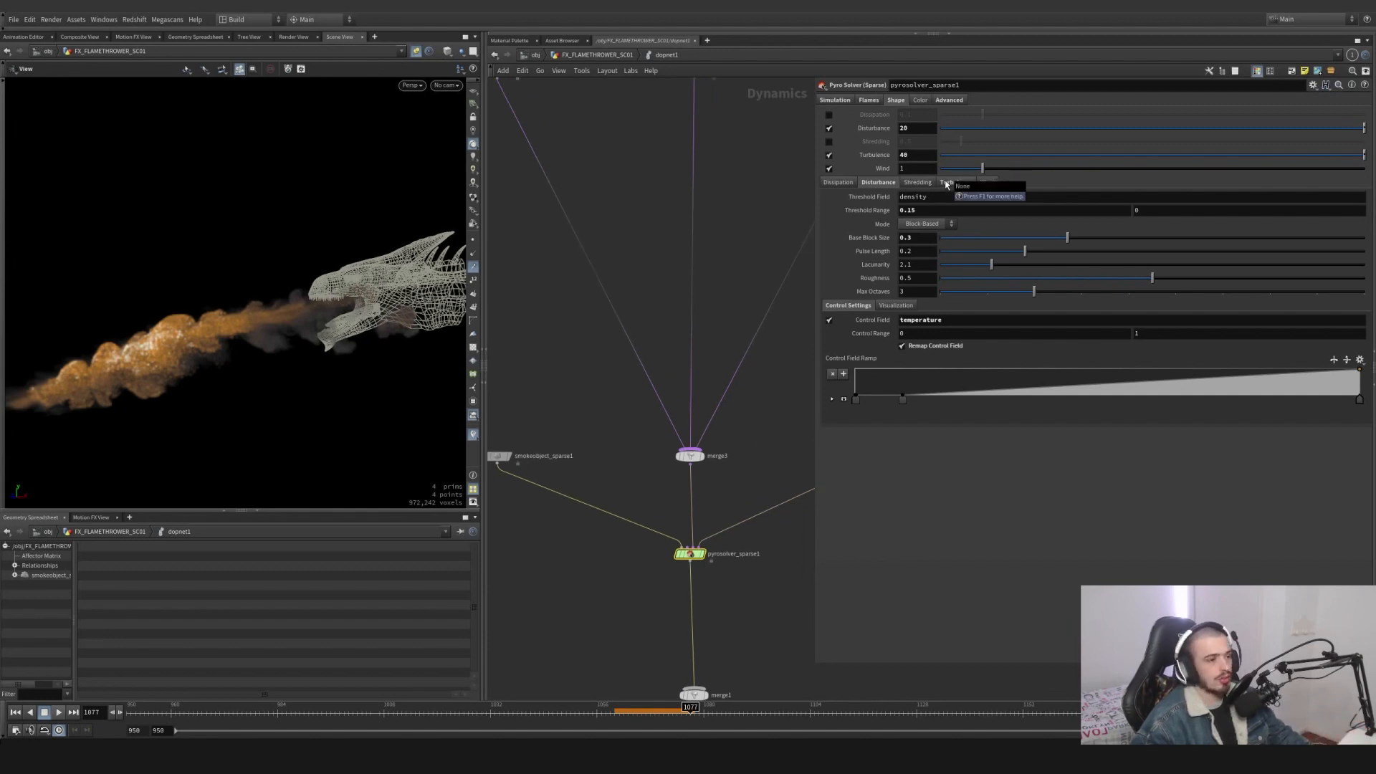
{"action": "middle_click_drag", "start_coordinate": [690, 274], "coordinate": [639, 332]}
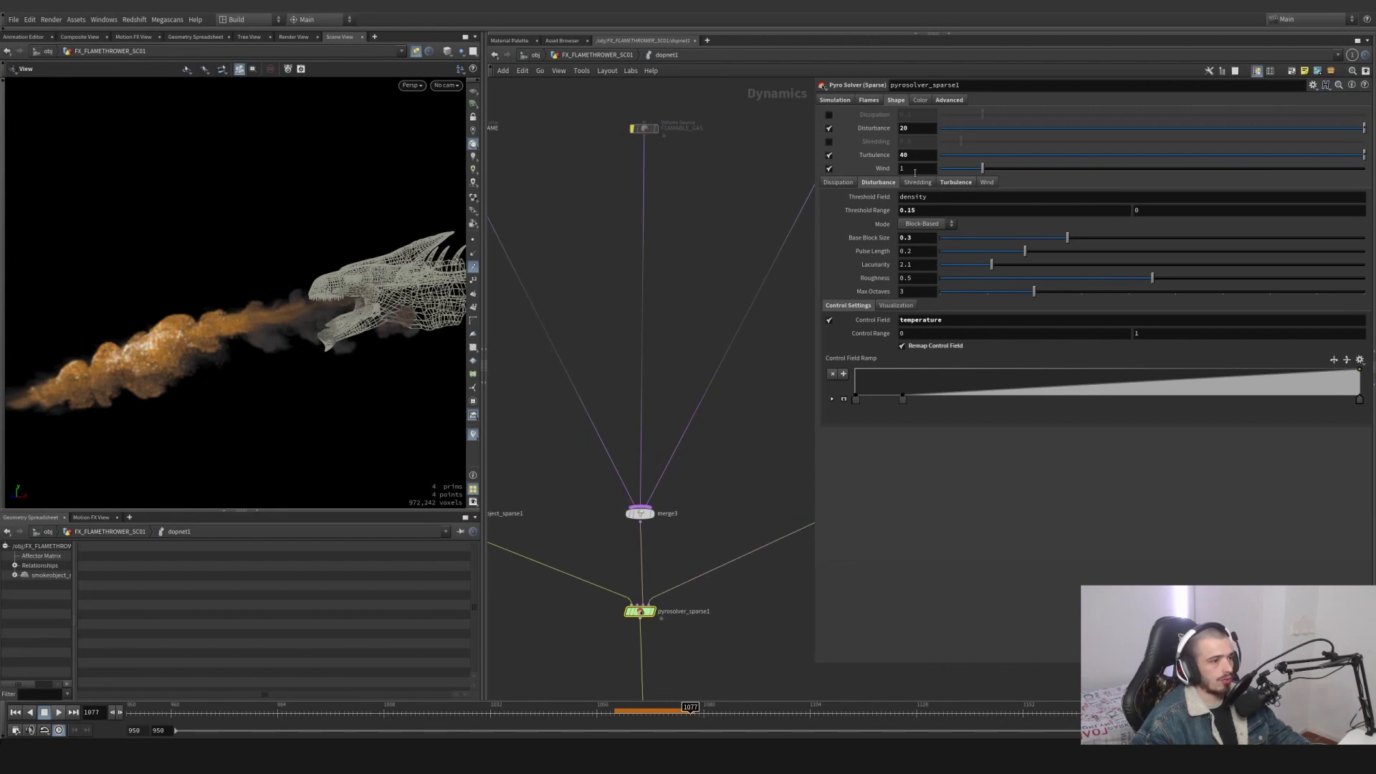
Examine the solver's Turbulence settings, including Swirl Size and the temperature Control Field.
{"action": "left_click", "coordinate": [958, 183]}
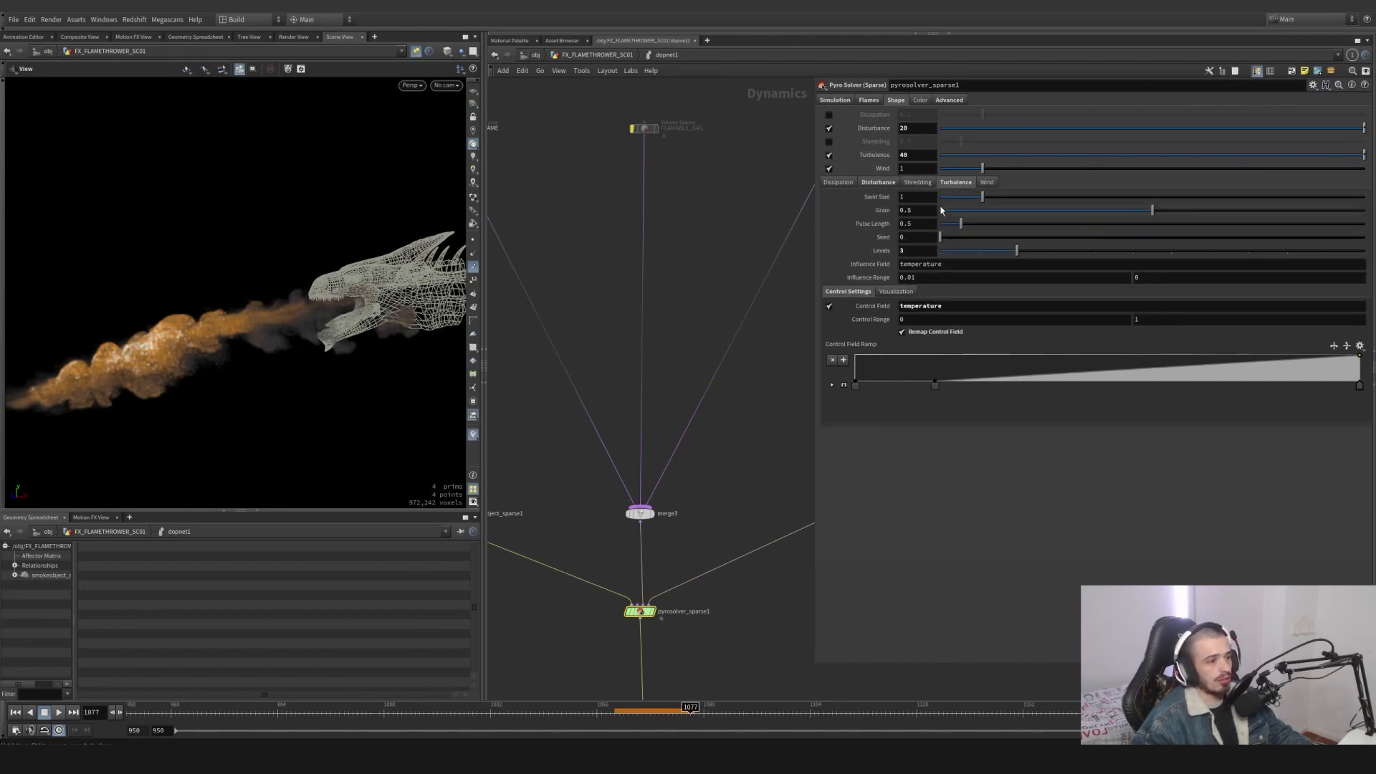
{"action": "double_click", "coordinate": [951, 306]}
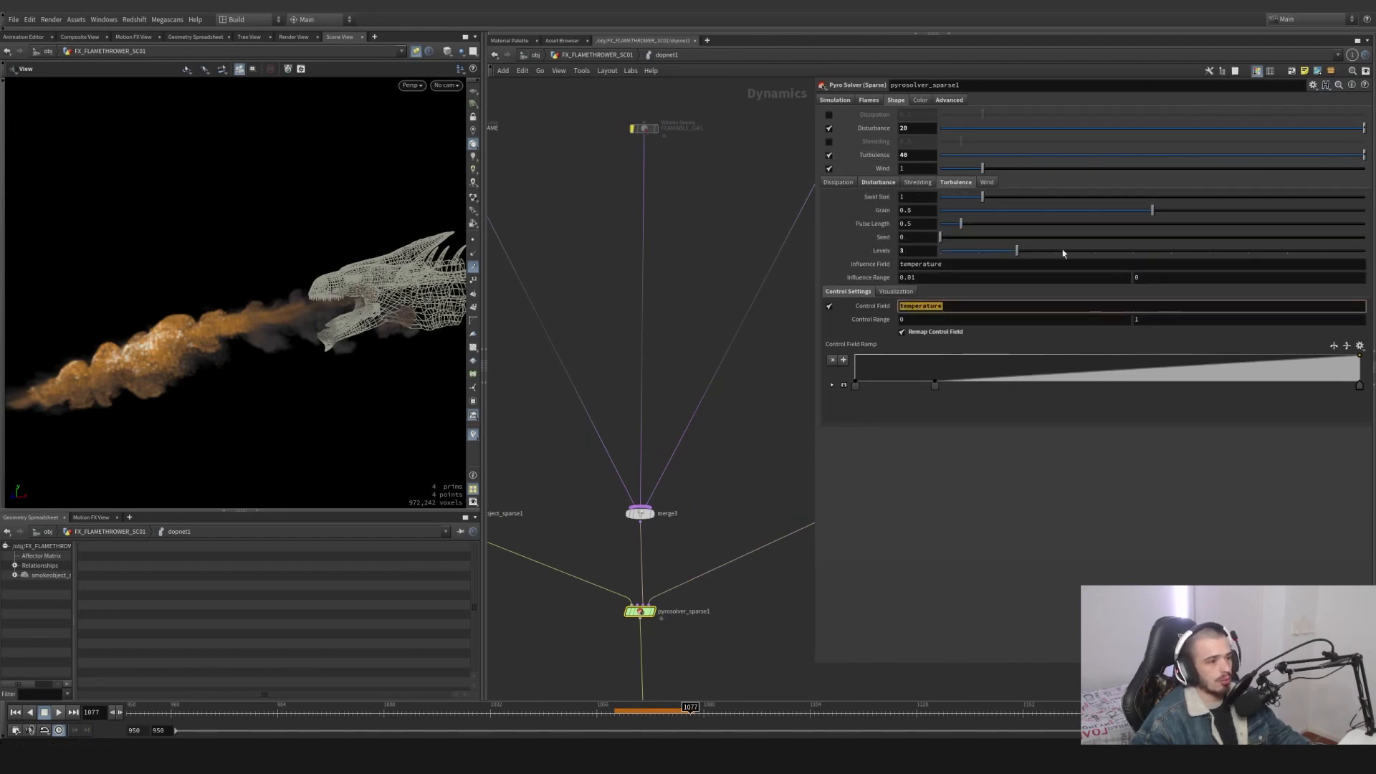
{"action": "double_click", "coordinate": [913, 196]}
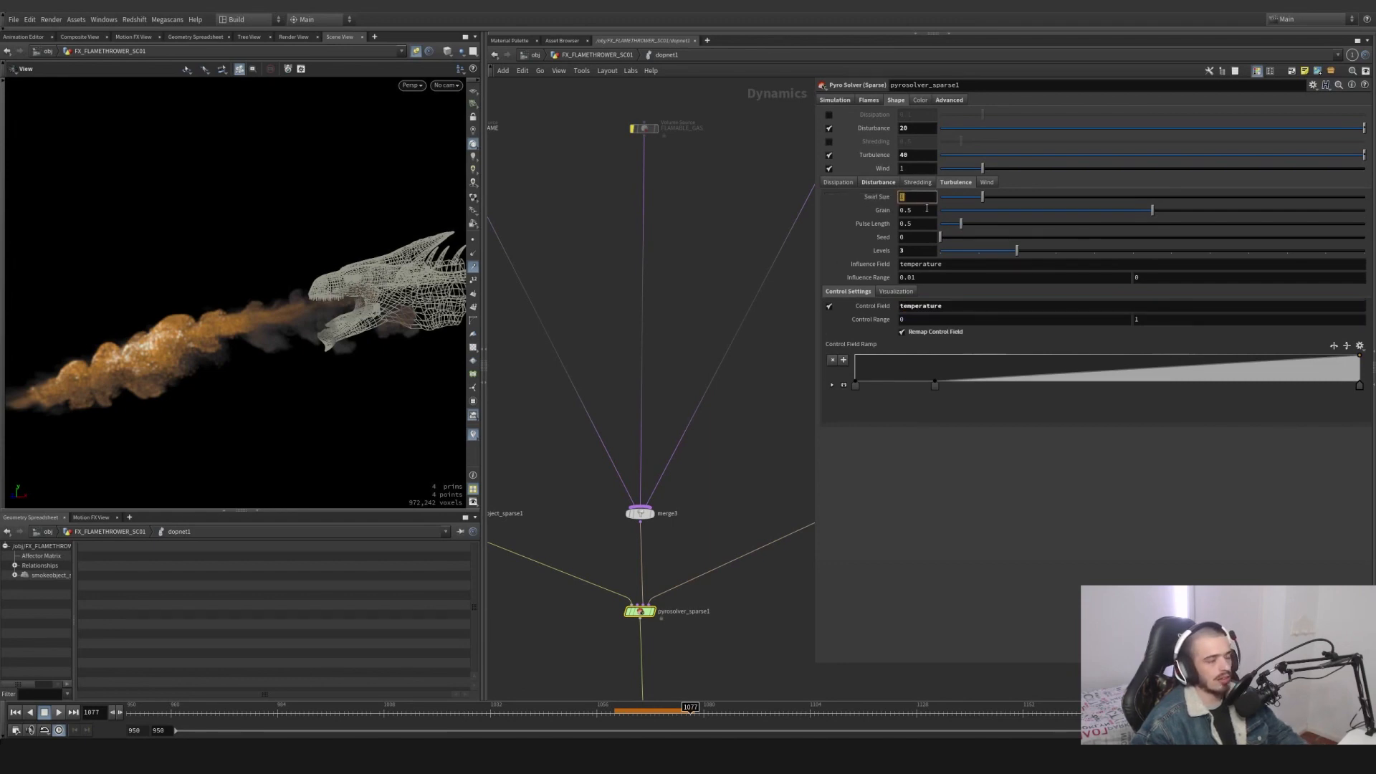
{"action": "left_click", "coordinate": [790, 360]}
Select smokeobject_sparse1 and examine its Voxel Size, switching between the expression and its evaluated value.
{"action": "scroll", "coordinate": [790, 359], "scroll_direction": "down", "scroll_amount": 3}
{"action": "middle_click_drag", "start_coordinate": [790, 359], "coordinate": [590, 380]}
{"action": "middle_click_drag", "start_coordinate": [505, 420], "coordinate": [717, 340]}
{"action": "scroll", "coordinate": [717, 341], "scroll_direction": "up", "scroll_amount": 2}
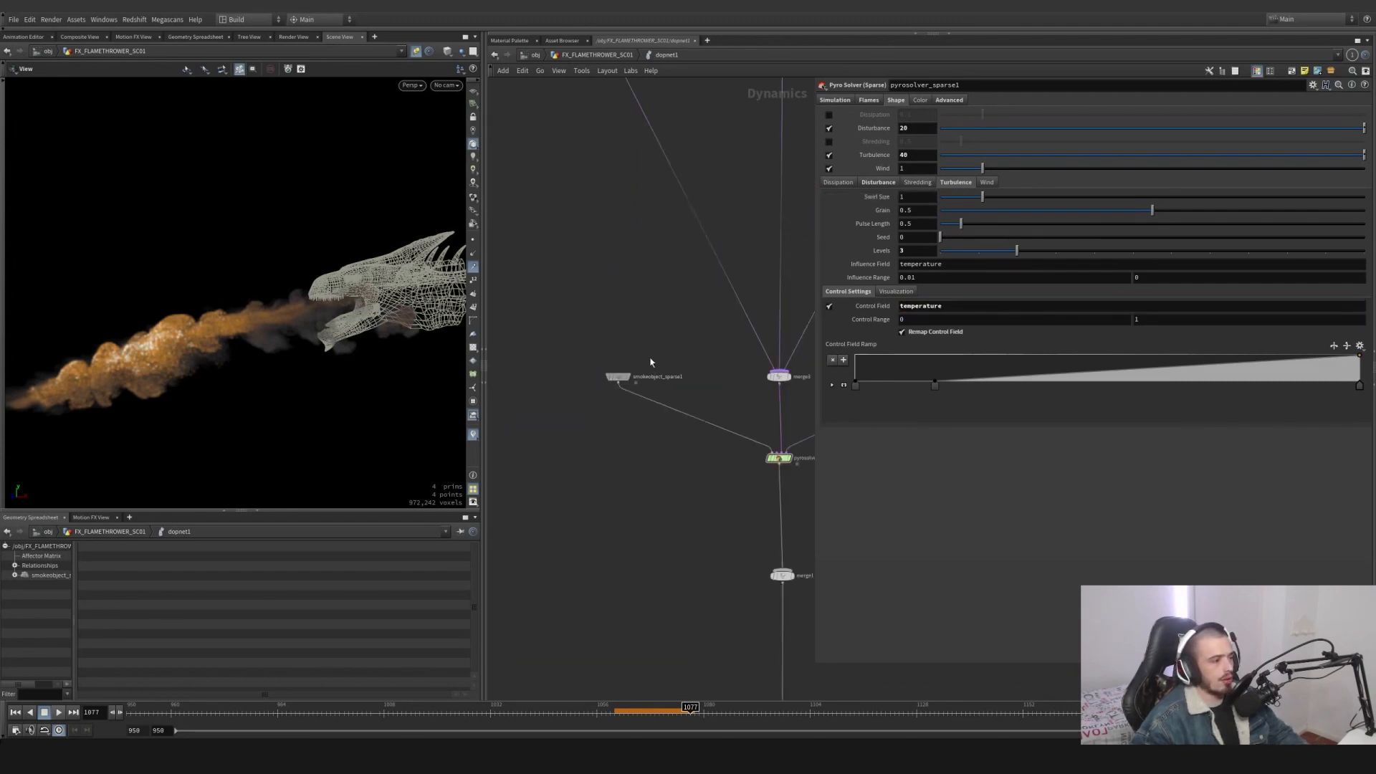
{"action": "left_click_drag", "start_coordinate": [685, 343], "coordinate": [548, 430]}
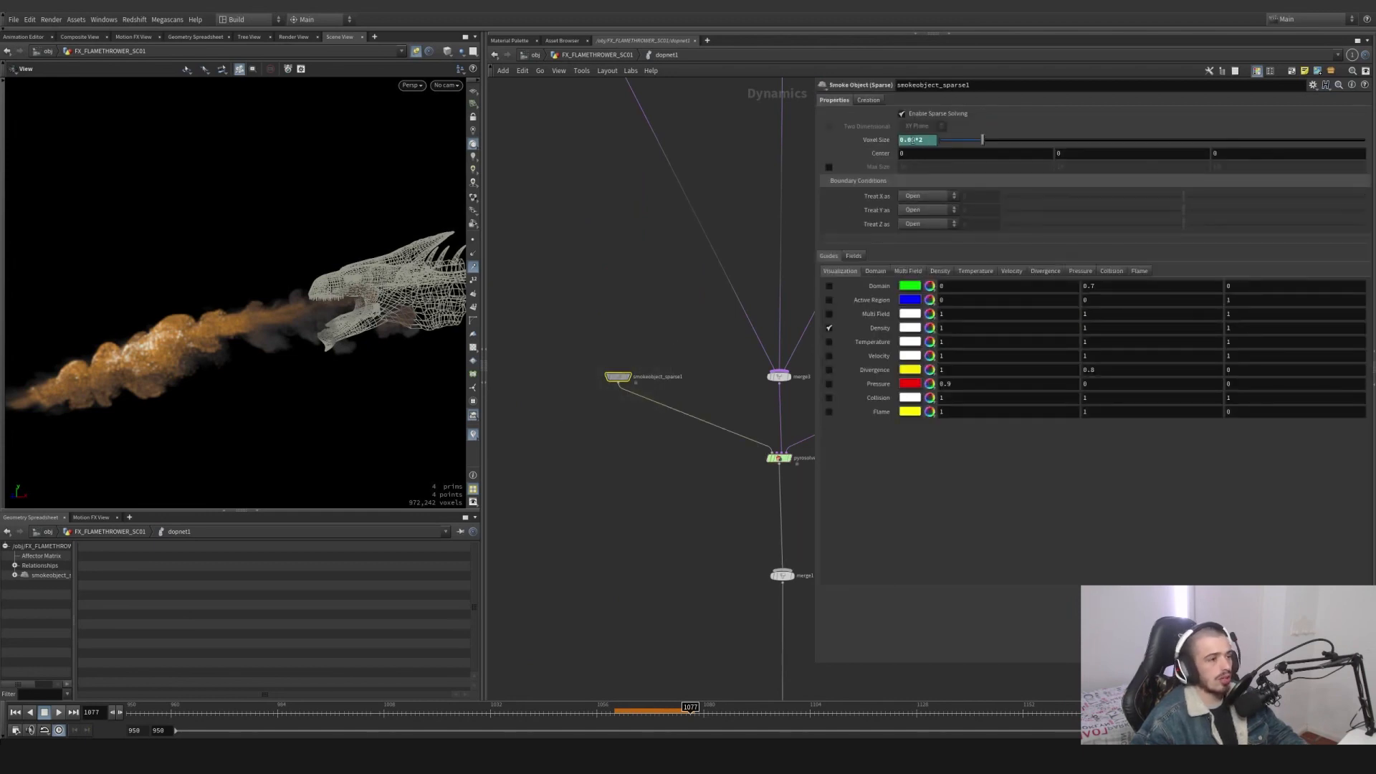
{"action": "middle_click_drag", "start_coordinate": [744, 213], "coordinate": [598, 297]}
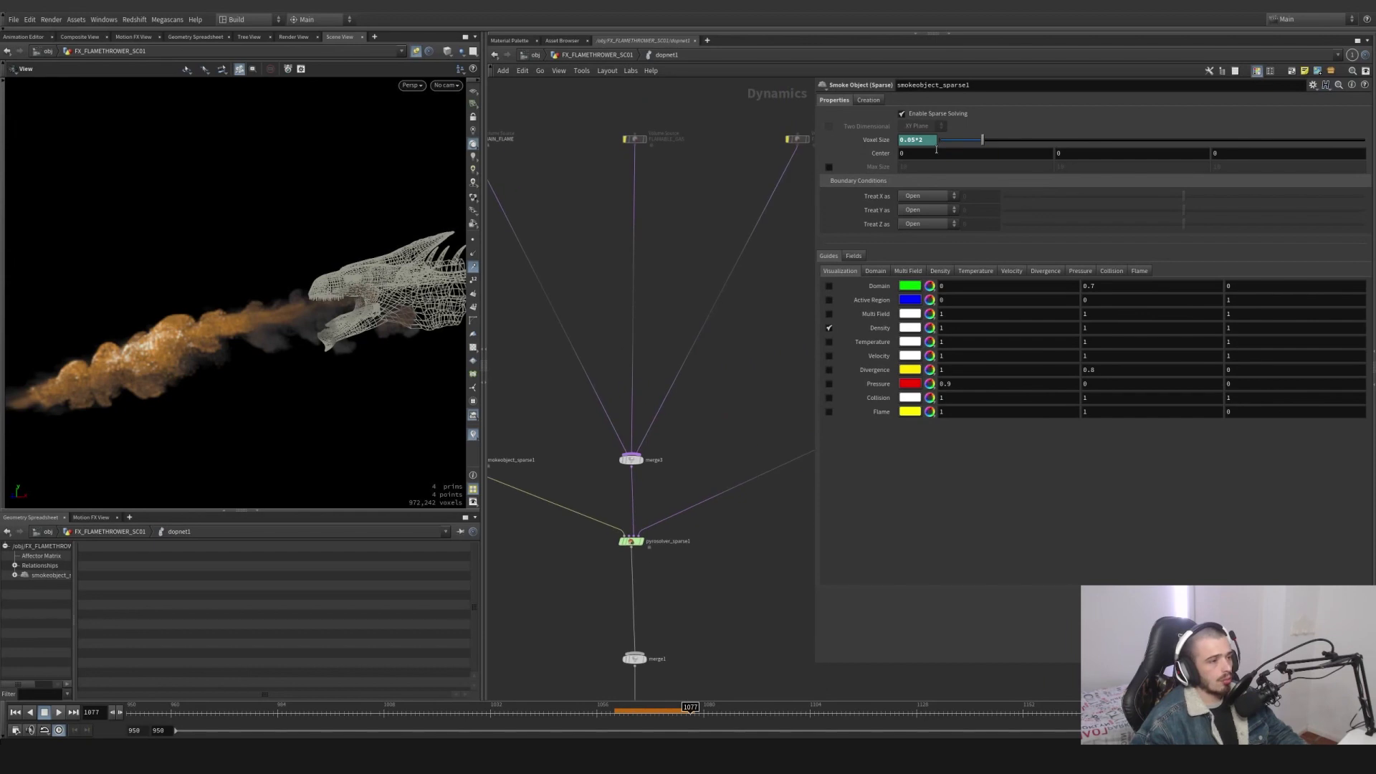
{"action": "left_click", "coordinate": [888, 141]}
{"action": "left_click", "coordinate": [888, 141]}
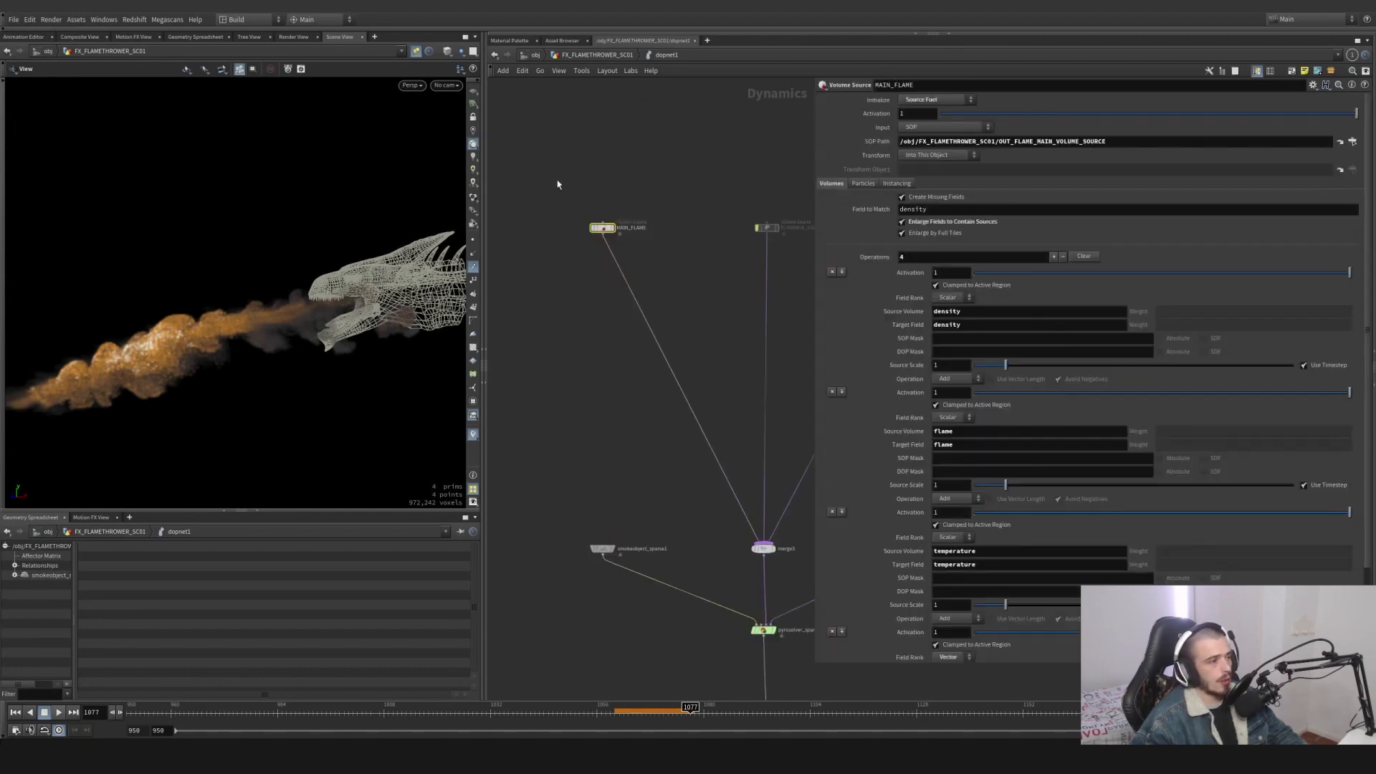
Show MAIN_FLAME's volume source settings and follow its connection through merge3 to the inputs of pyrosolver_sparse1.
{"action": "middle_click_drag", "start_coordinate": [747, 329], "coordinate": [673, 271]}
{"action": "middle_click_drag", "start_coordinate": [705, 529], "coordinate": [700, 427]}
{"action": "scroll", "coordinate": [693, 446], "scroll_direction": "up", "scroll_amount": 4}
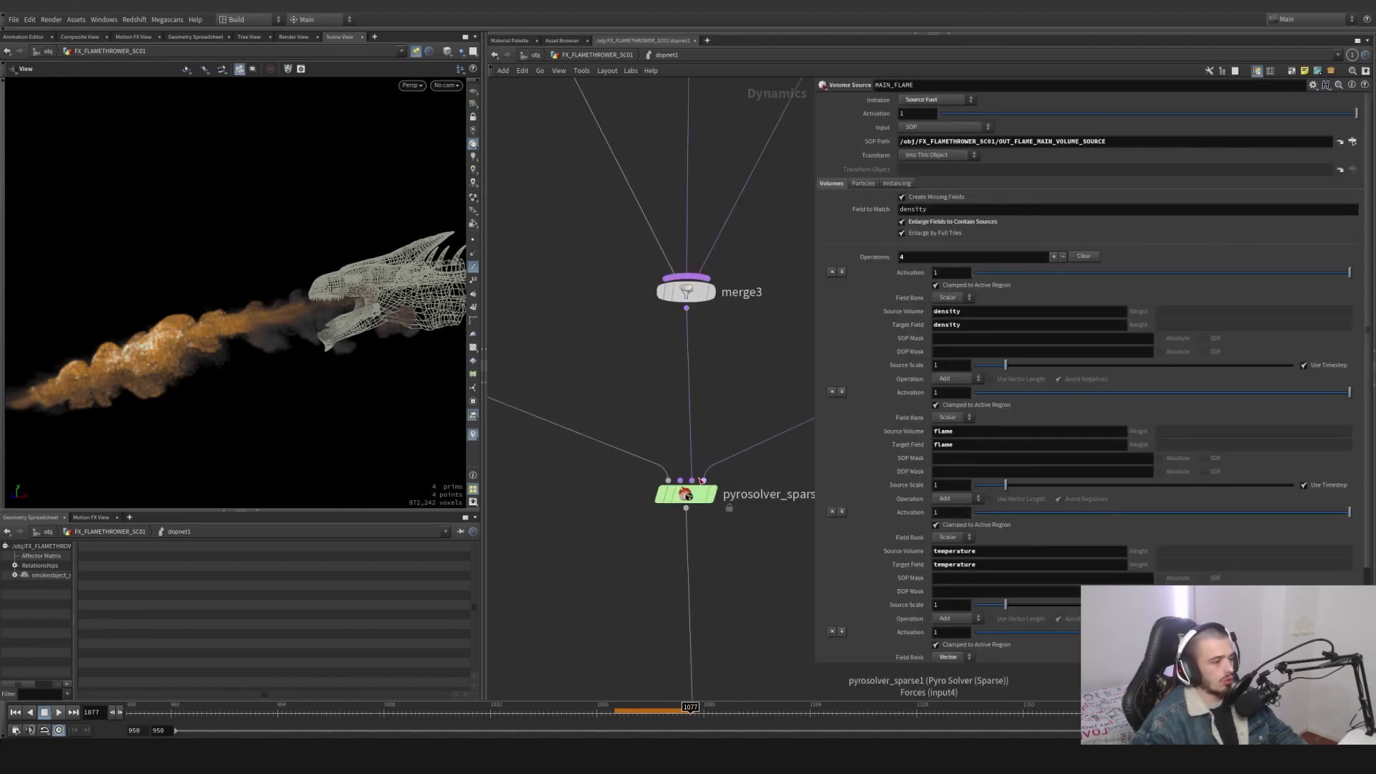
Trace MAIN_FLAME's SOP Path to the OUT_FLAME_MAIN_VOLUME_SOURCE null in FX_FLAMETHROWER_SC01 and return to dopnet1.
{"action": "scroll", "coordinate": [696, 326], "scroll_direction": "down", "scroll_amount": 4}
{"action": "middle_click_drag", "start_coordinate": [631, 138], "coordinate": [669, 441]}
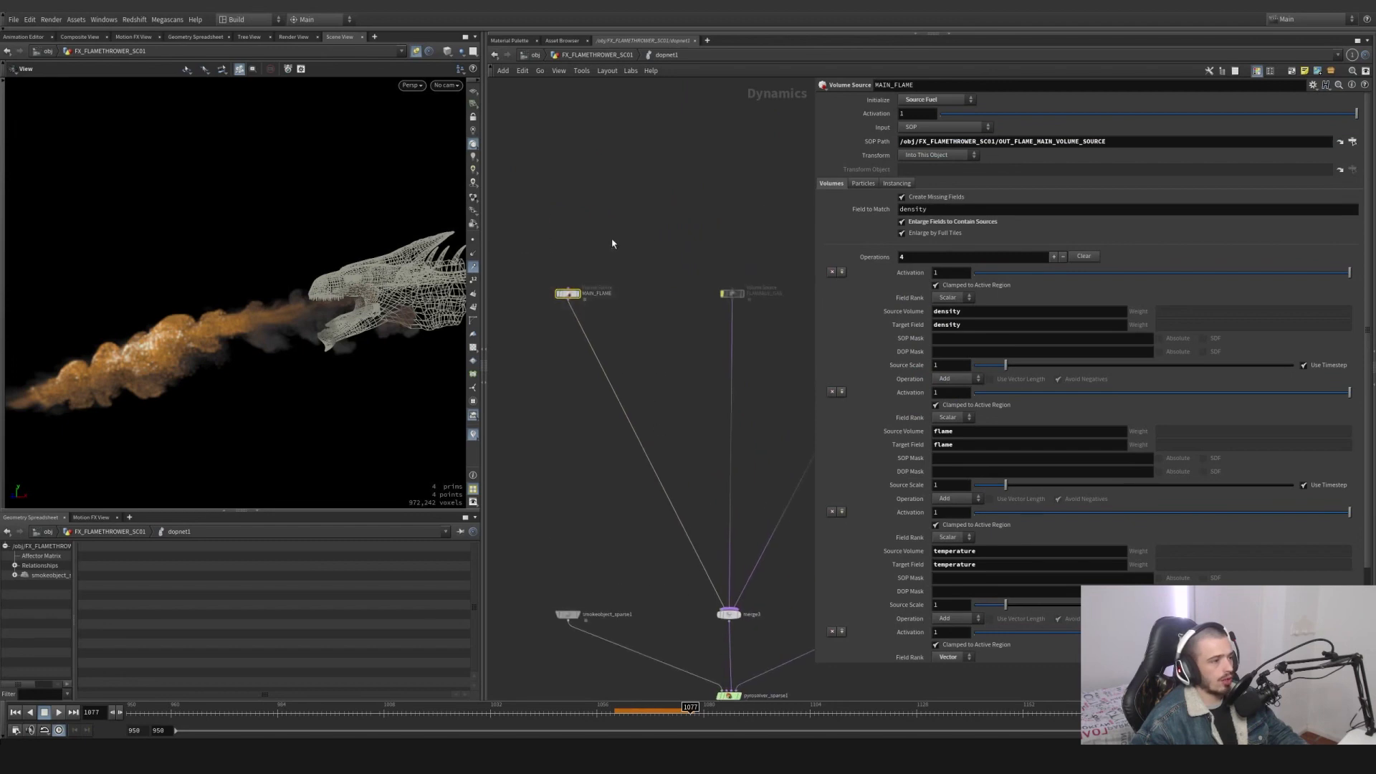
{"action": "left_click_drag", "start_coordinate": [1113, 141], "coordinate": [897, 141]}
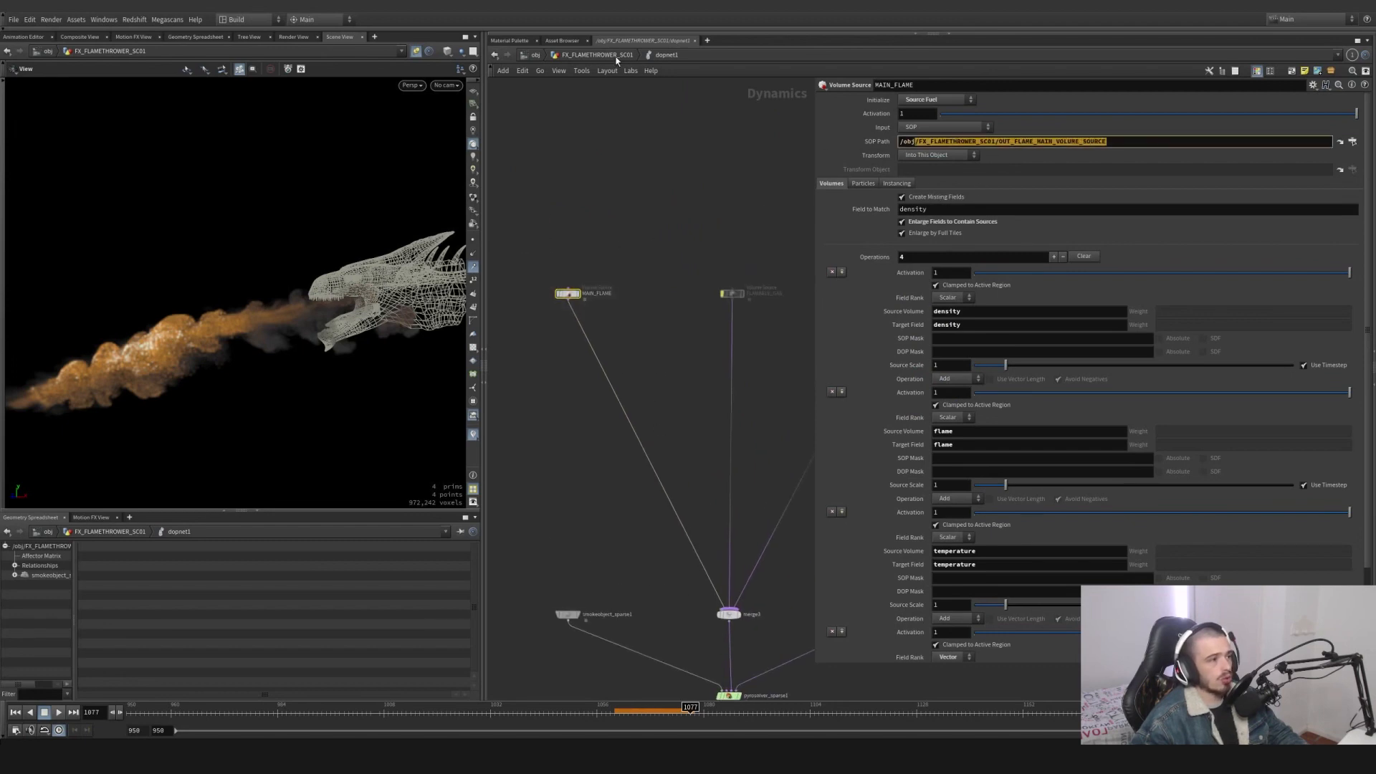
{"action": "left_click", "coordinate": [621, 55]}
{"action": "middle_click_drag", "start_coordinate": [675, 124], "coordinate": [715, 412]}
{"action": "left_click", "coordinate": [620, 186]}
{"action": "middle_click_drag", "start_coordinate": [720, 234], "coordinate": [614, 301]}
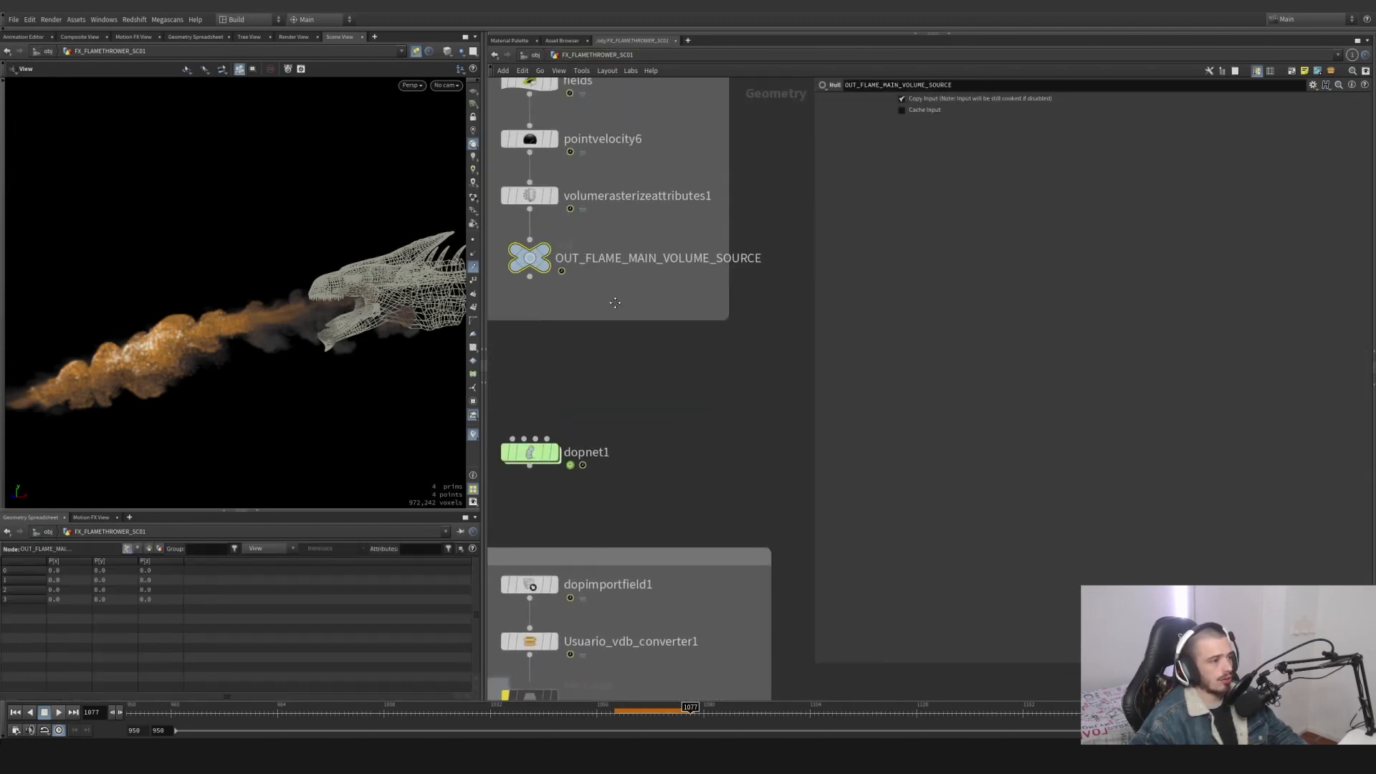
{"action": "scroll", "coordinate": [666, 337], "scroll_direction": "down", "scroll_amount": 2}
{"action": "key", "text": "alt+Left"}
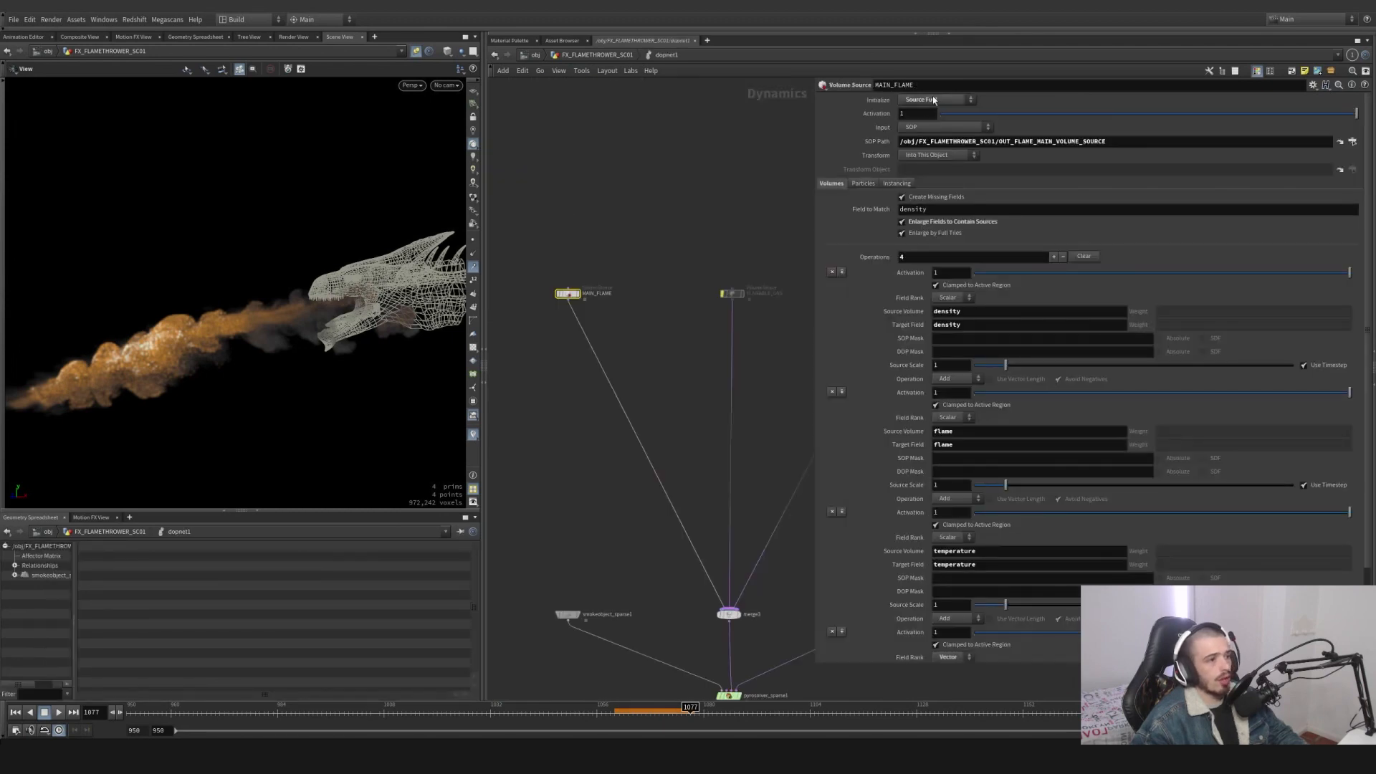
Examine MAIN_FLAME's source operations down to the vector operation feeding v into vel, including its Source Scale.
{"action": "scroll", "coordinate": [920, 323], "scroll_direction": "down", "scroll_amount": 5}
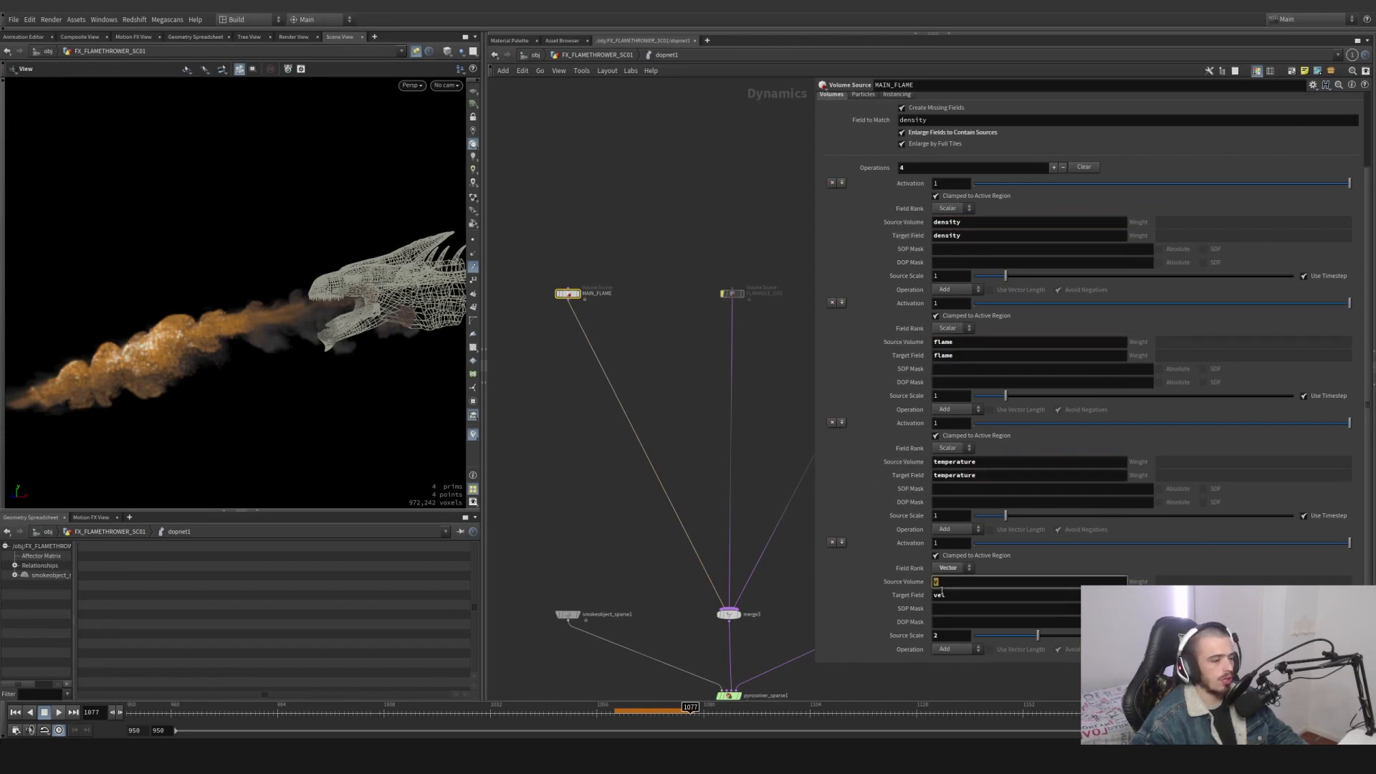
{"action": "left_click", "coordinate": [951, 637]}
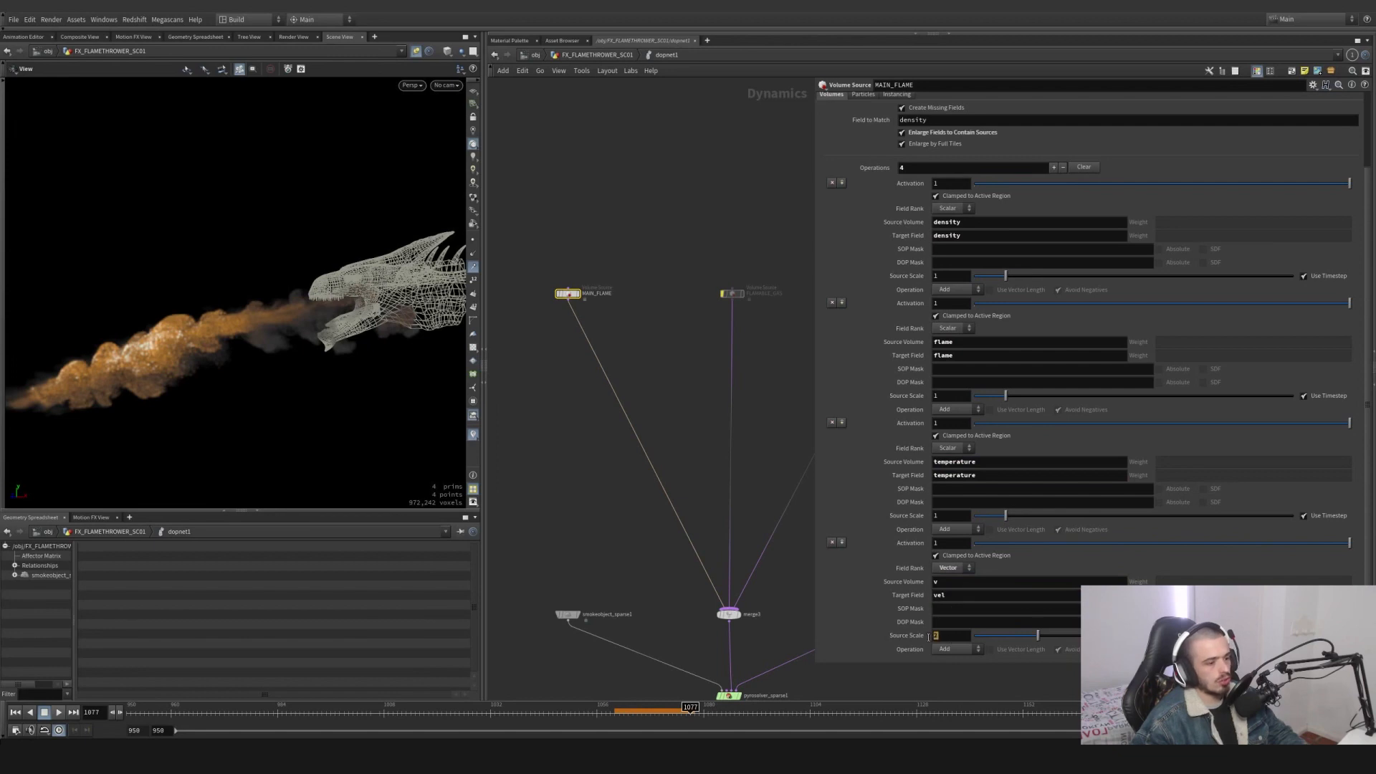
{"action": "scroll", "coordinate": [889, 390], "scroll_direction": "up", "scroll_amount": 3}
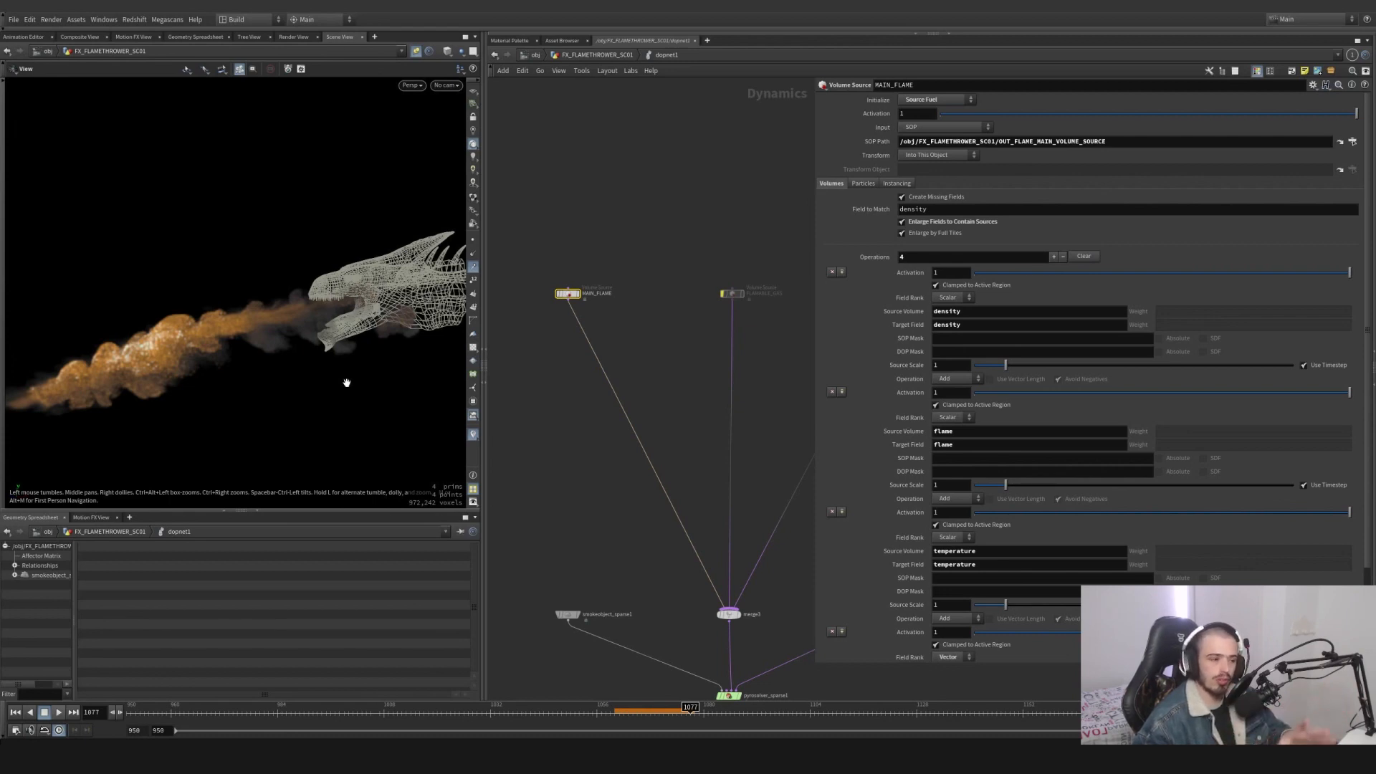
Follow the merge5 and merge4 branch up to MIDDLE_HEAD_COL and show its collision volume source settings.
{"action": "scroll", "coordinate": [746, 358], "scroll_direction": "down", "scroll_amount": 3}
{"action": "middle_click_drag", "start_coordinate": [789, 380], "coordinate": [671, 323]}
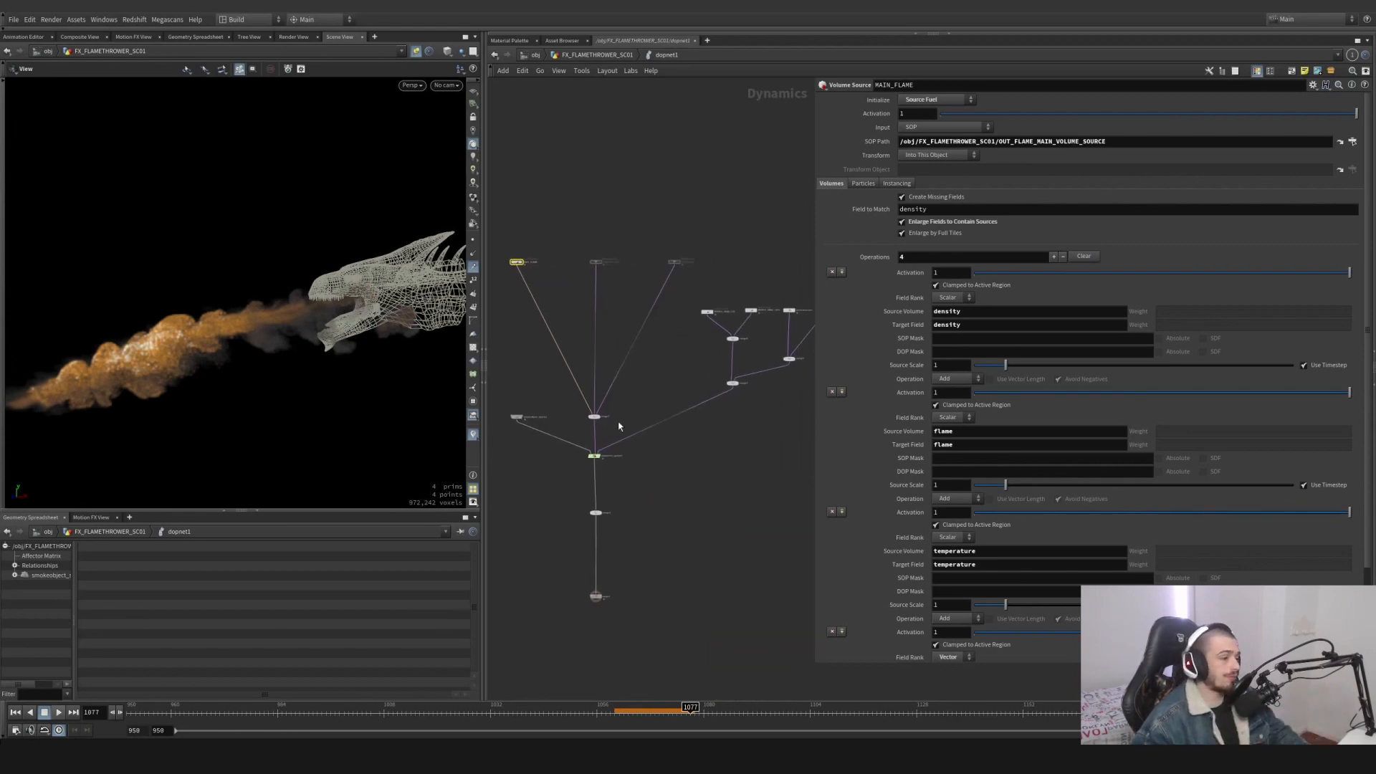
{"action": "scroll", "coordinate": [619, 426], "scroll_direction": "up", "scroll_amount": 5}
{"action": "middle_click_drag", "start_coordinate": [796, 387], "coordinate": [717, 455]}
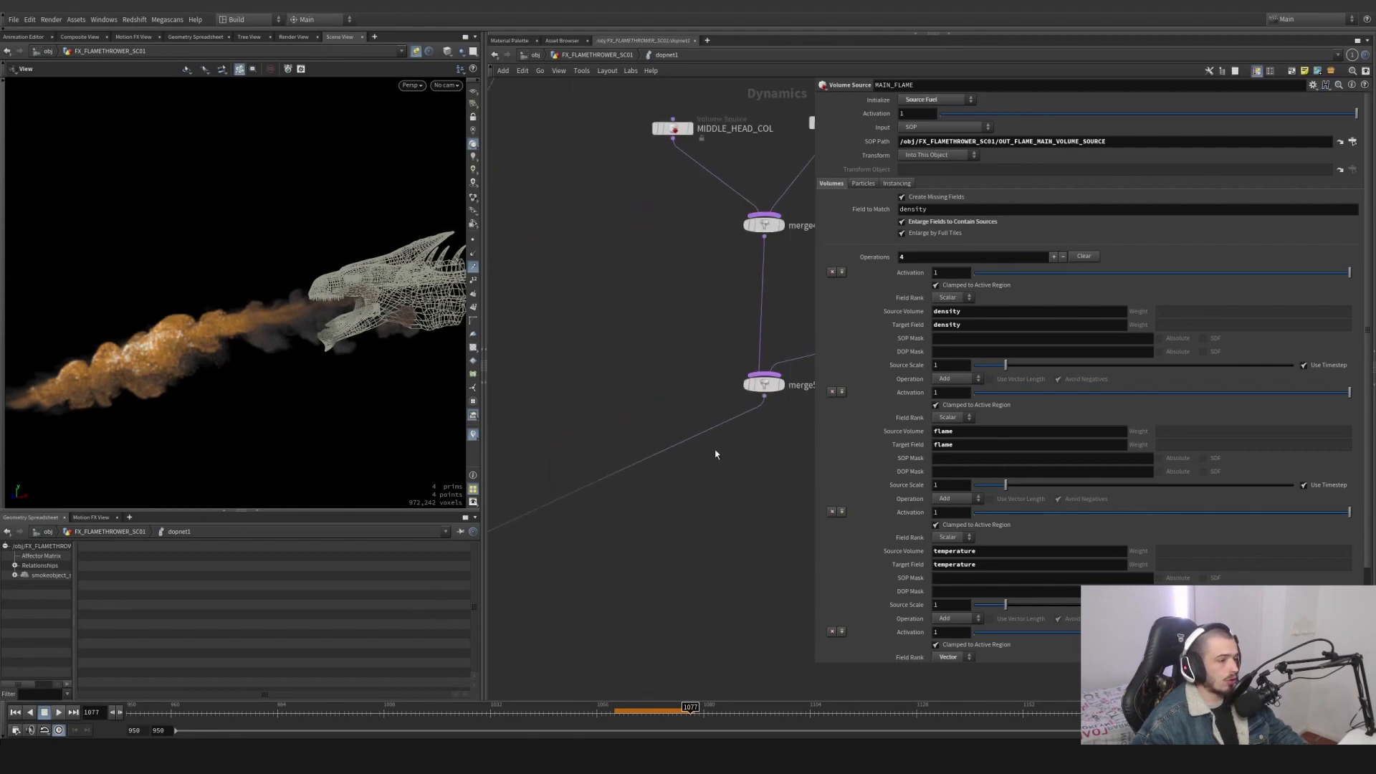
{"action": "middle_click_drag", "start_coordinate": [780, 323], "coordinate": [723, 415]}
{"action": "scroll", "coordinate": [617, 472], "scroll_direction": "down", "scroll_amount": 2}
{"action": "middle_click_drag", "start_coordinate": [722, 563], "coordinate": [688, 598]}
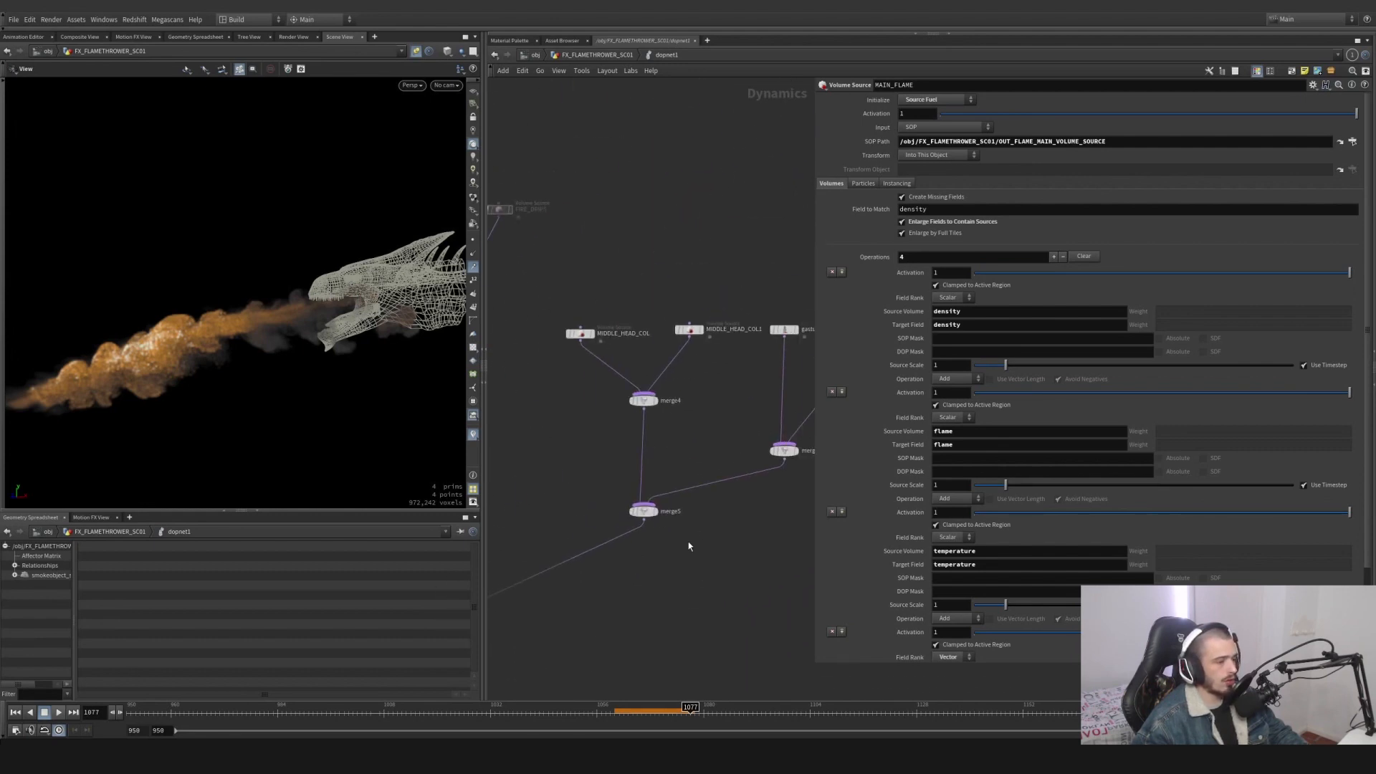
{"action": "left_click", "coordinate": [643, 399]}
{"action": "middle_click_drag", "start_coordinate": [579, 363], "coordinate": [618, 463]}
{"action": "left_click", "coordinate": [615, 415]}
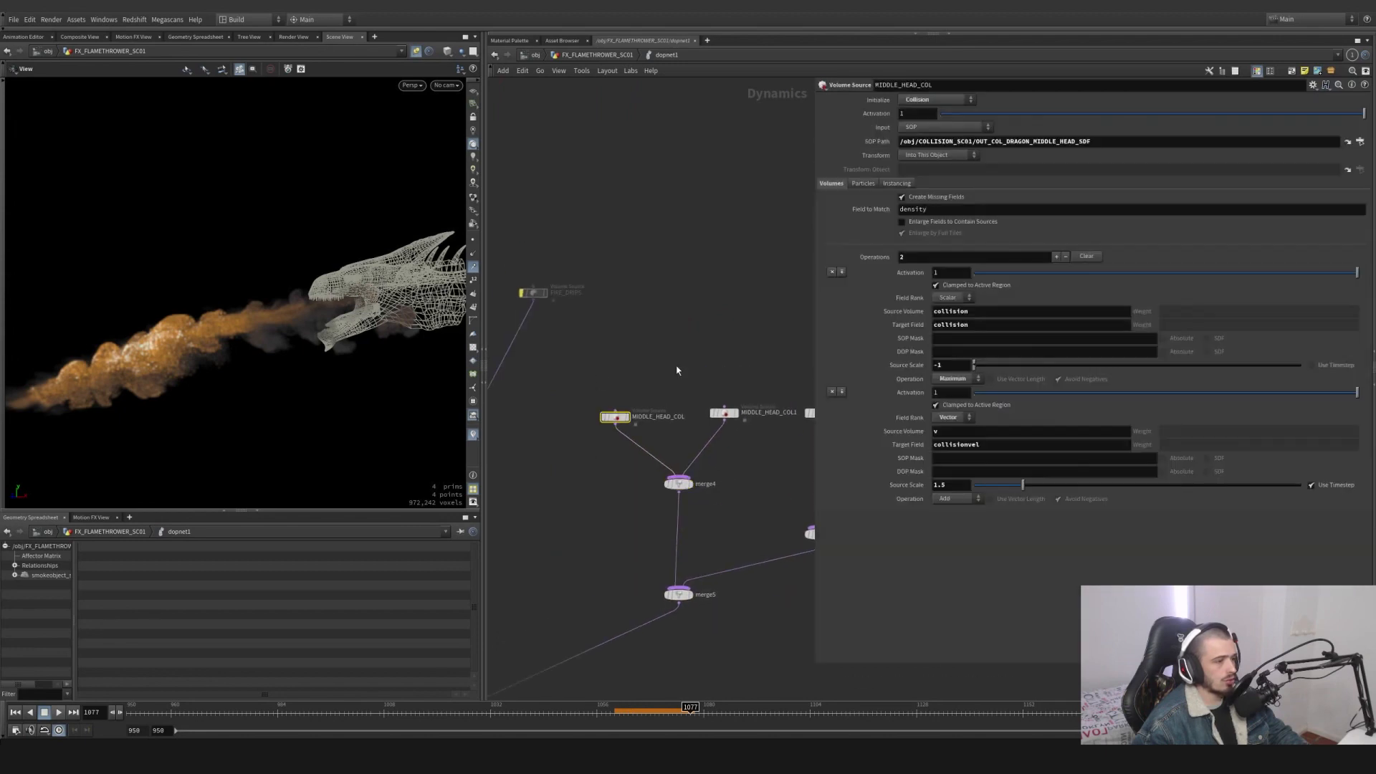
{"action": "scroll", "coordinate": [625, 427], "scroll_direction": "up", "scroll_amount": 3}
{"action": "scroll", "coordinate": [538, 494], "scroll_direction": "down", "scroll_amount": 3}
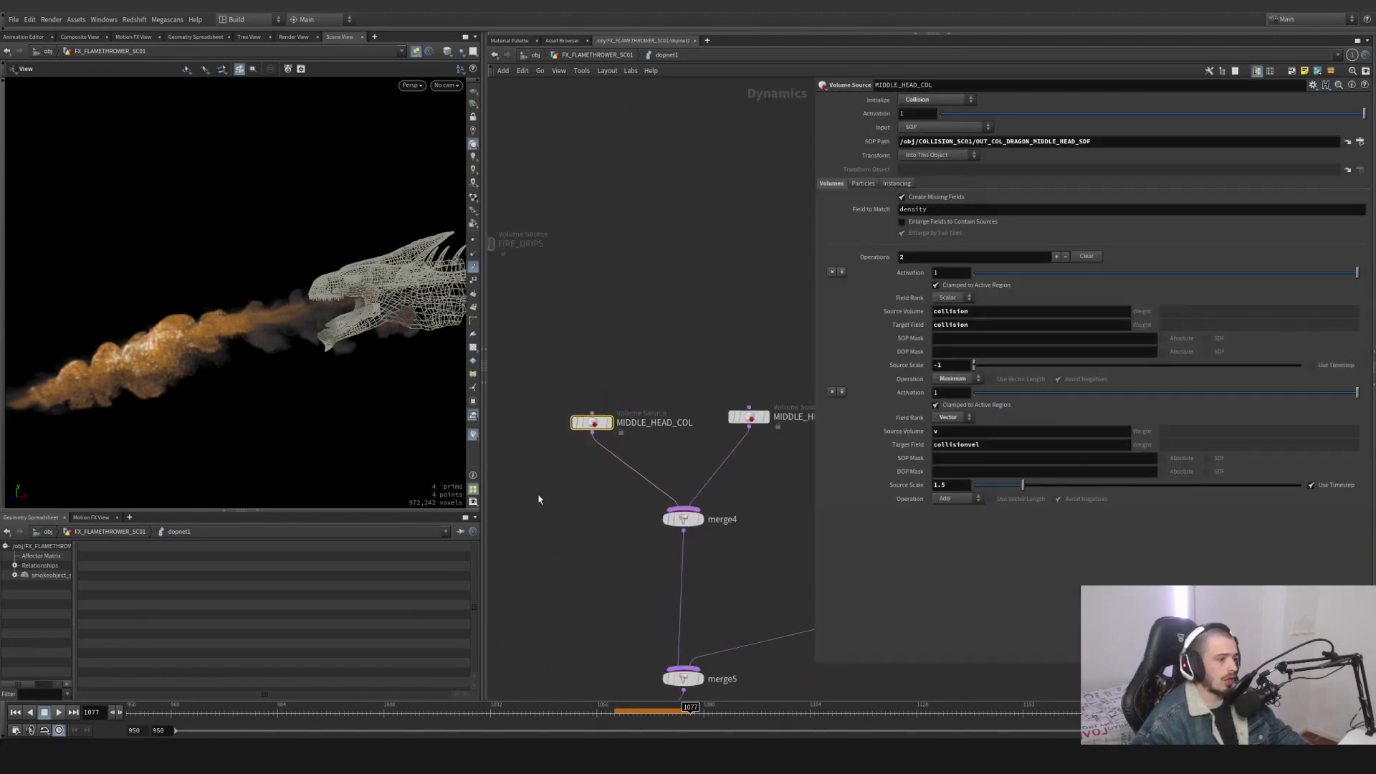
Enable the Collision guide on smokeobject_sparse1 and show the dopnet1 simulation in the viewport.
{"action": "middle_click_drag", "start_coordinate": [537, 497], "coordinate": [669, 415]}
{"action": "left_click", "coordinate": [624, 458]}
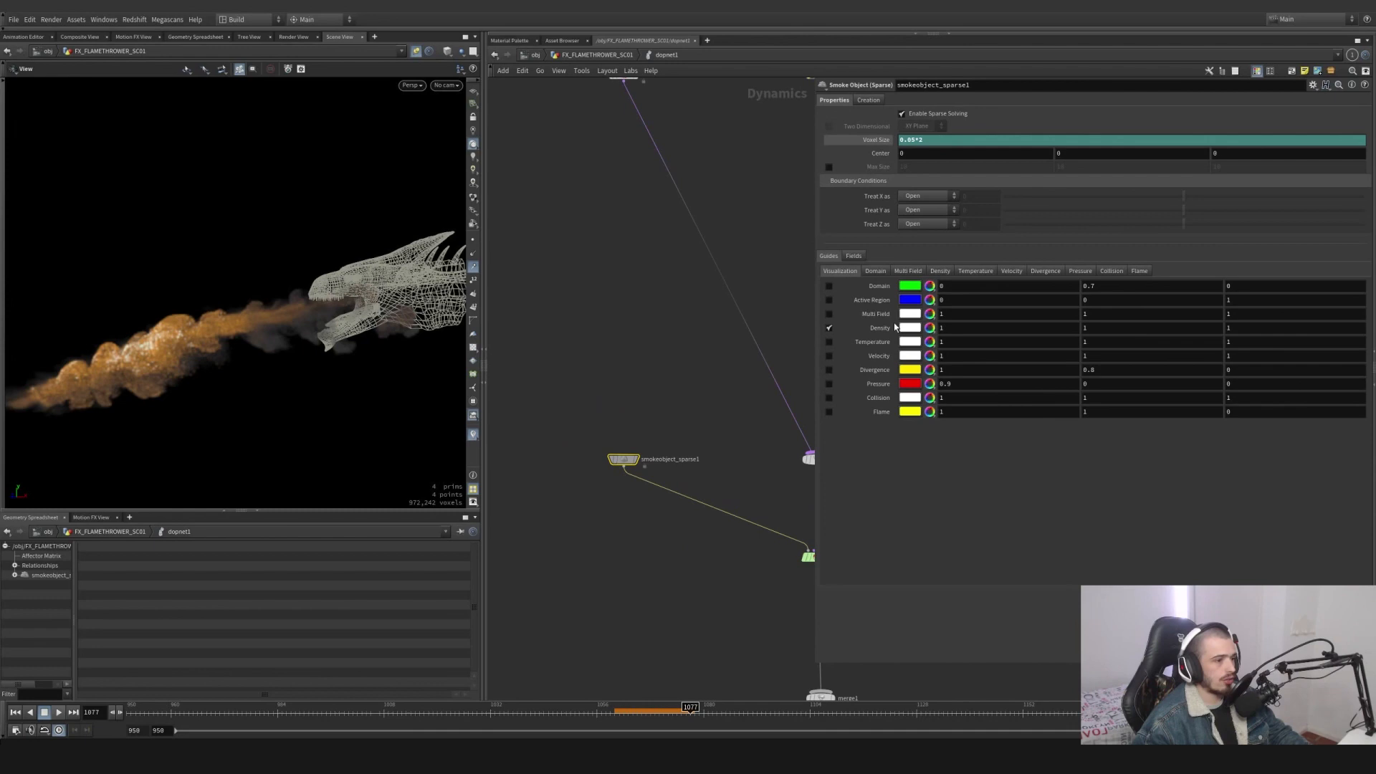
{"action": "left_click", "coordinate": [830, 398]}
{"action": "left_click", "coordinate": [429, 53]}
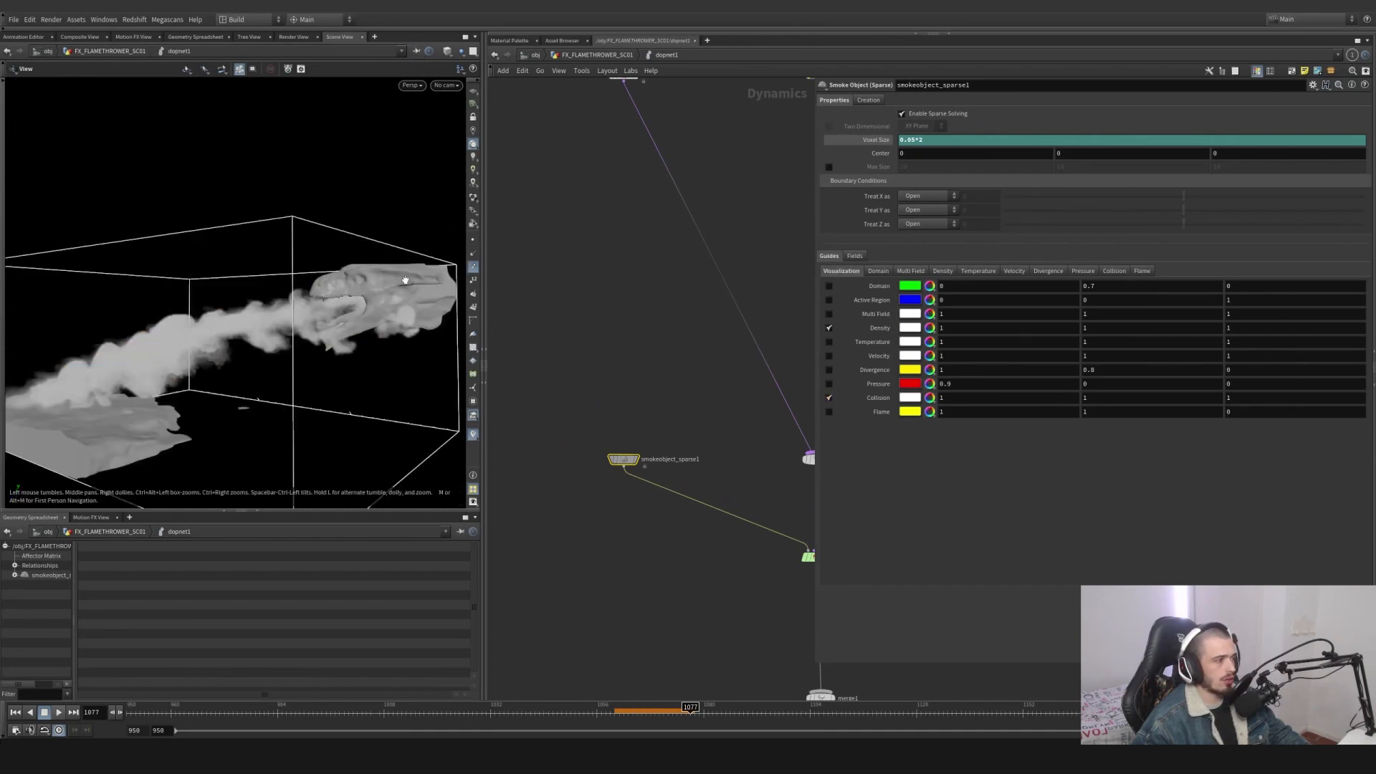
Reselect MIDDLE_HEAD_COL and examine the SOP Path pointing to the dragon's middle head SDF.
{"action": "scroll", "coordinate": [685, 355], "scroll_direction": "down", "scroll_amount": 3}
{"action": "middle_click_drag", "start_coordinate": [659, 351], "coordinate": [433, 394]}
{"action": "middle_click_drag", "start_coordinate": [792, 320], "coordinate": [684, 370]}
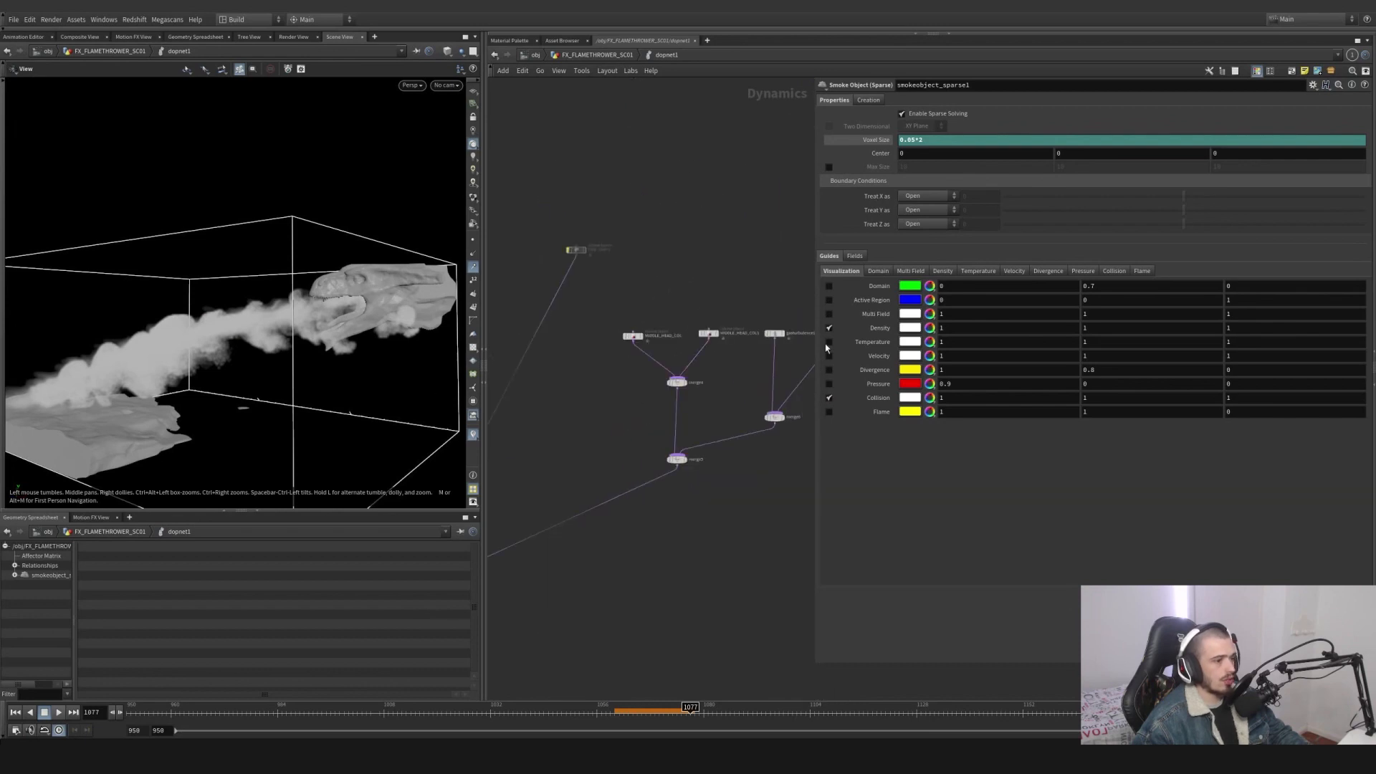
{"action": "left_click", "coordinate": [632, 336]}
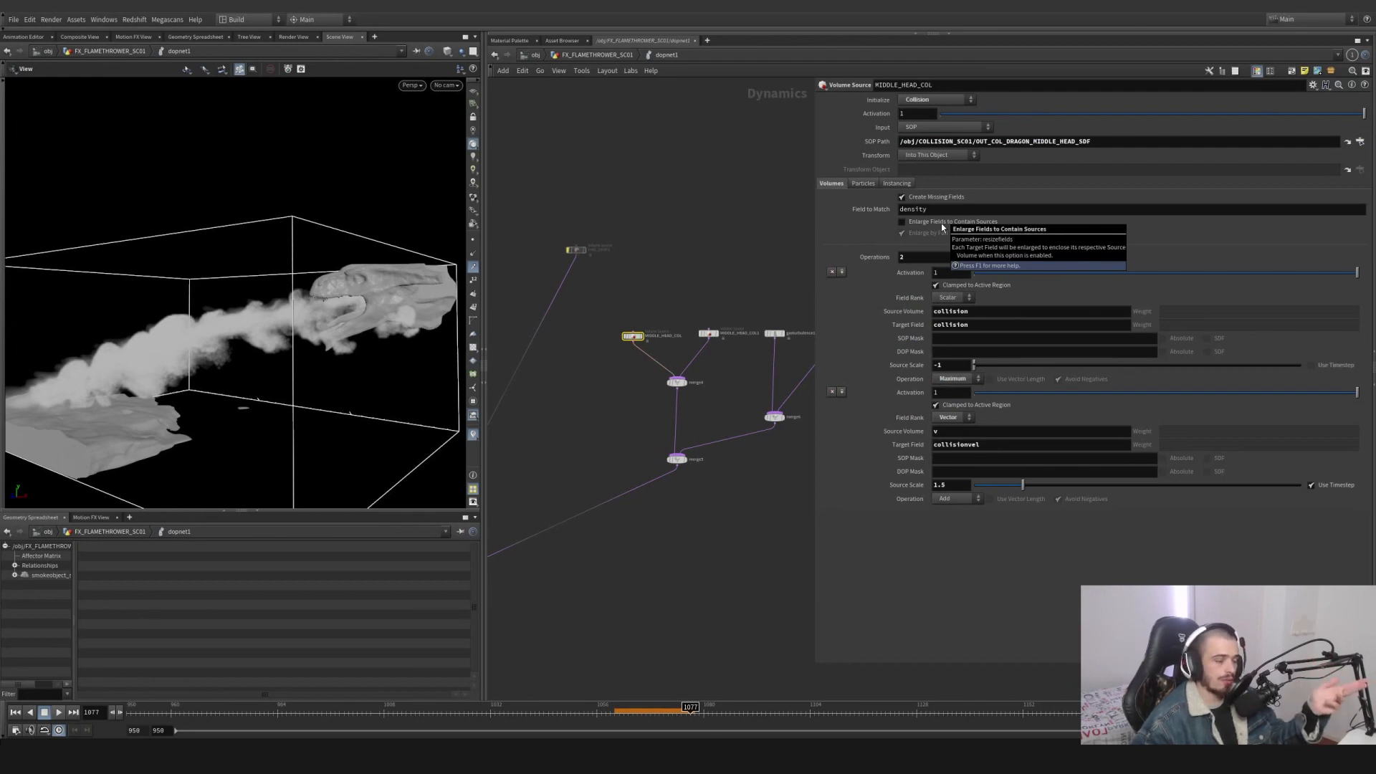
{"action": "left_click_drag", "start_coordinate": [1094, 141], "coordinate": [1059, 141]}
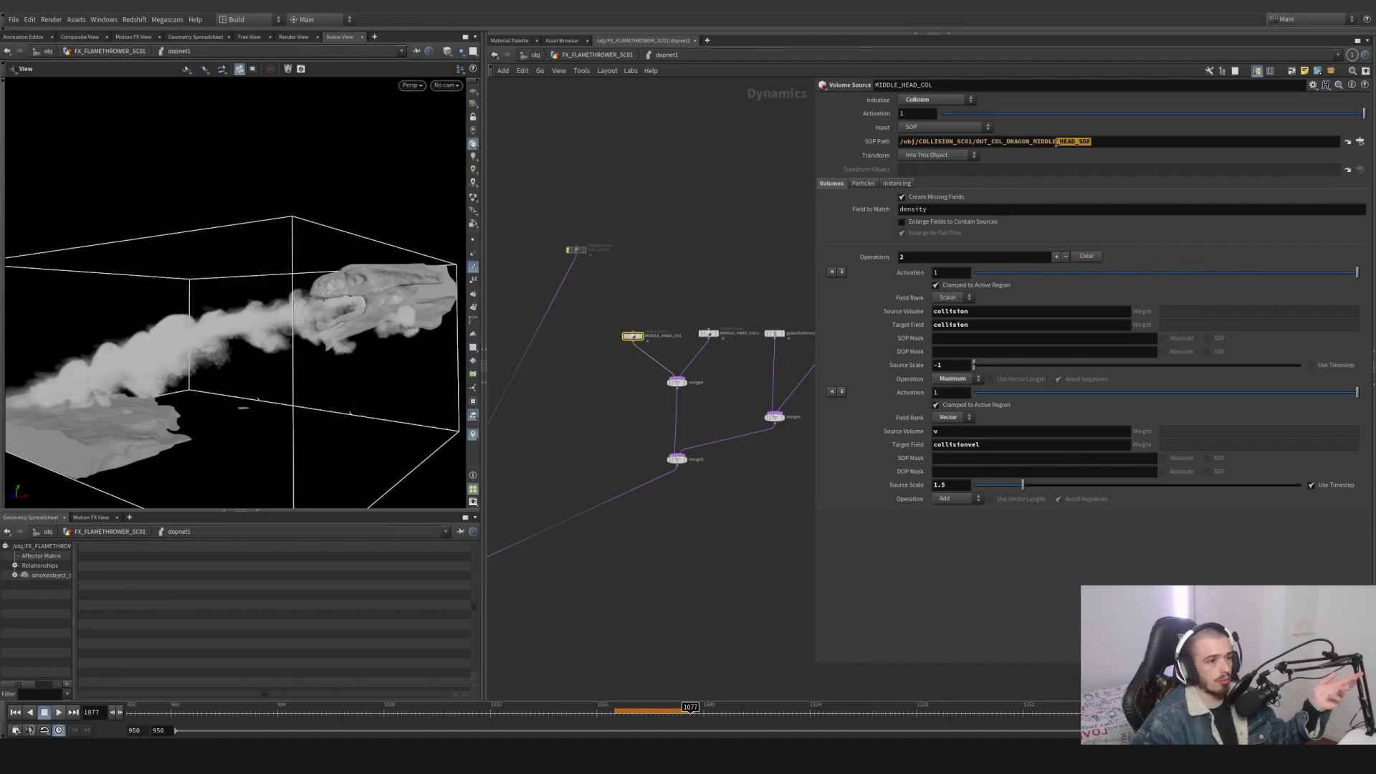
Select MIDDLE_HEAD_COL1 and inspect its rock collision SOP Path and the rock collision in the viewport.
{"action": "scroll", "coordinate": [771, 308], "scroll_direction": "up", "scroll_amount": 3}
{"action": "left_click_drag", "start_coordinate": [613, 387], "coordinate": [710, 320]}
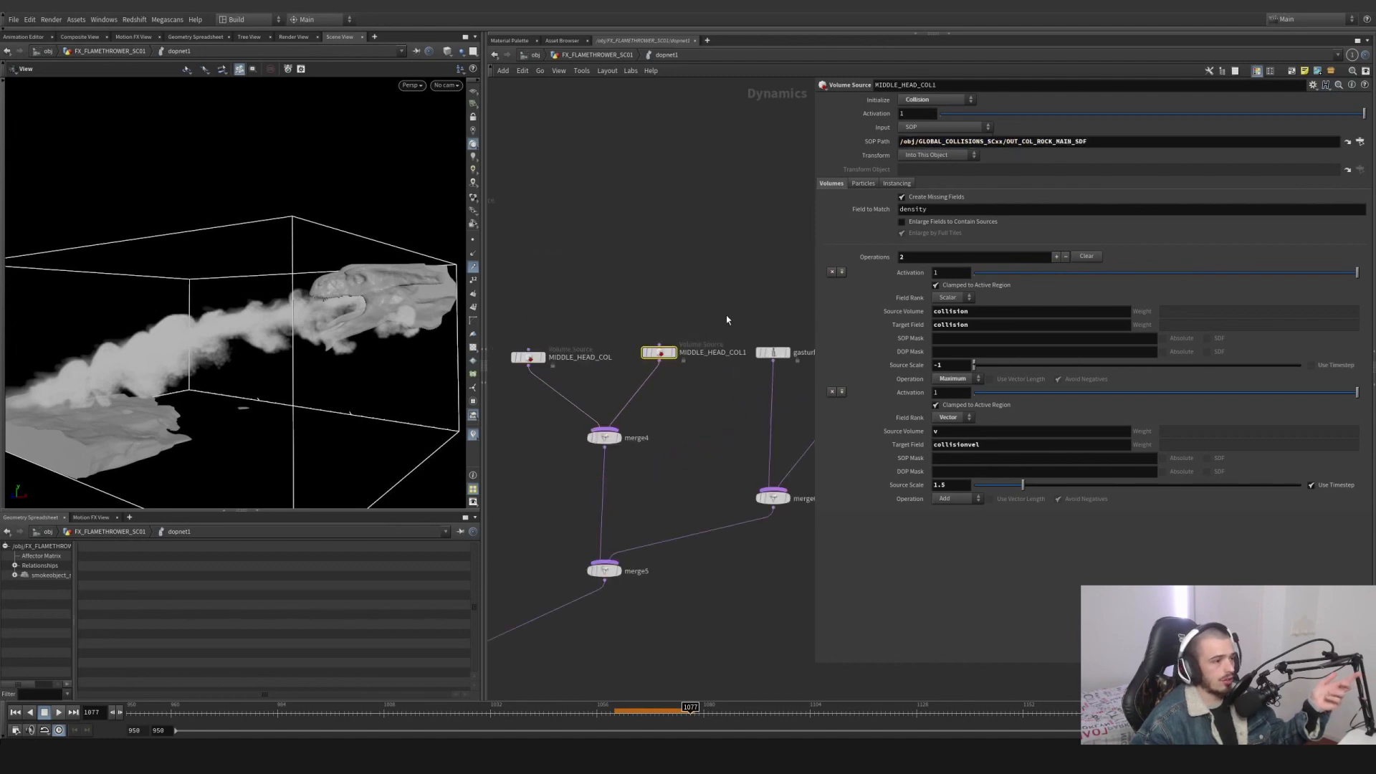
{"action": "mouse_move", "coordinate": [668, 360]}
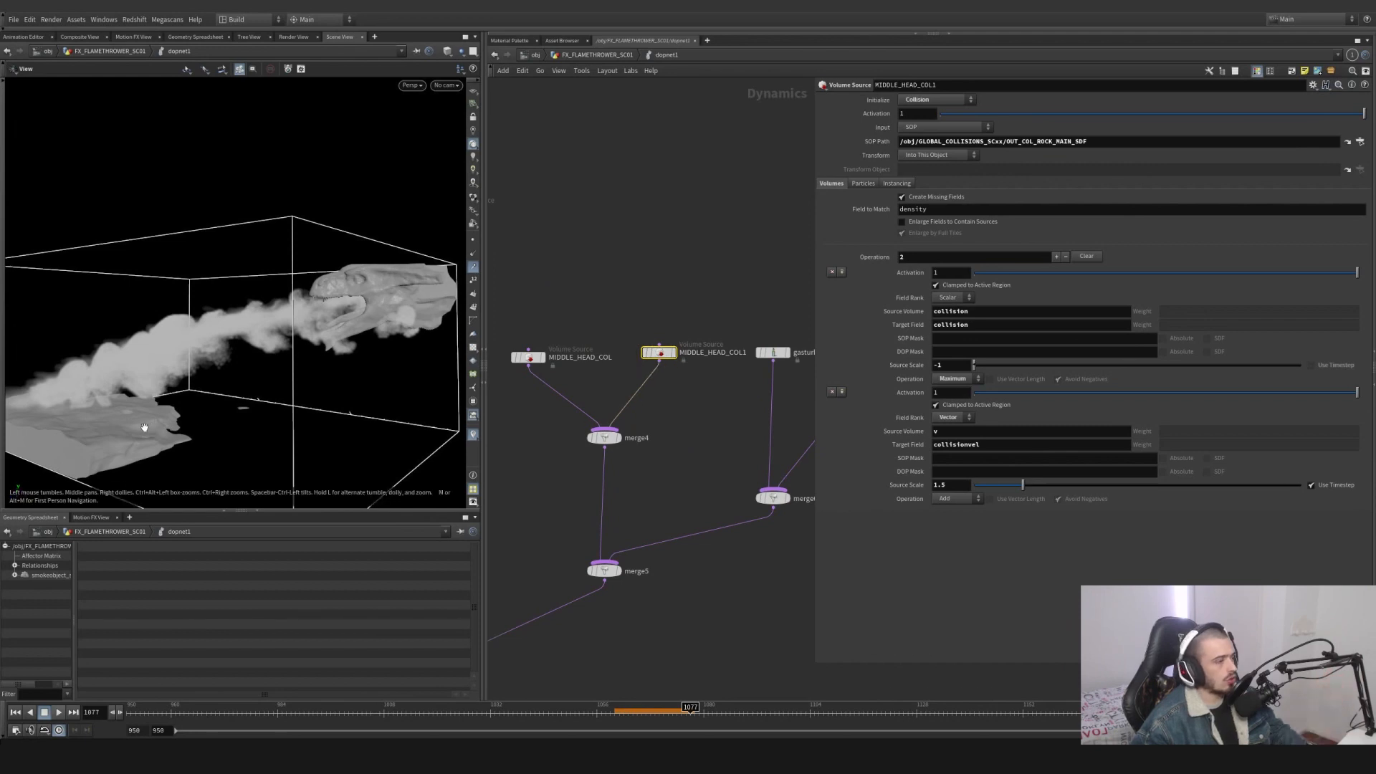
{"action": "left_click_drag", "start_coordinate": [147, 423], "coordinate": [228, 383]}
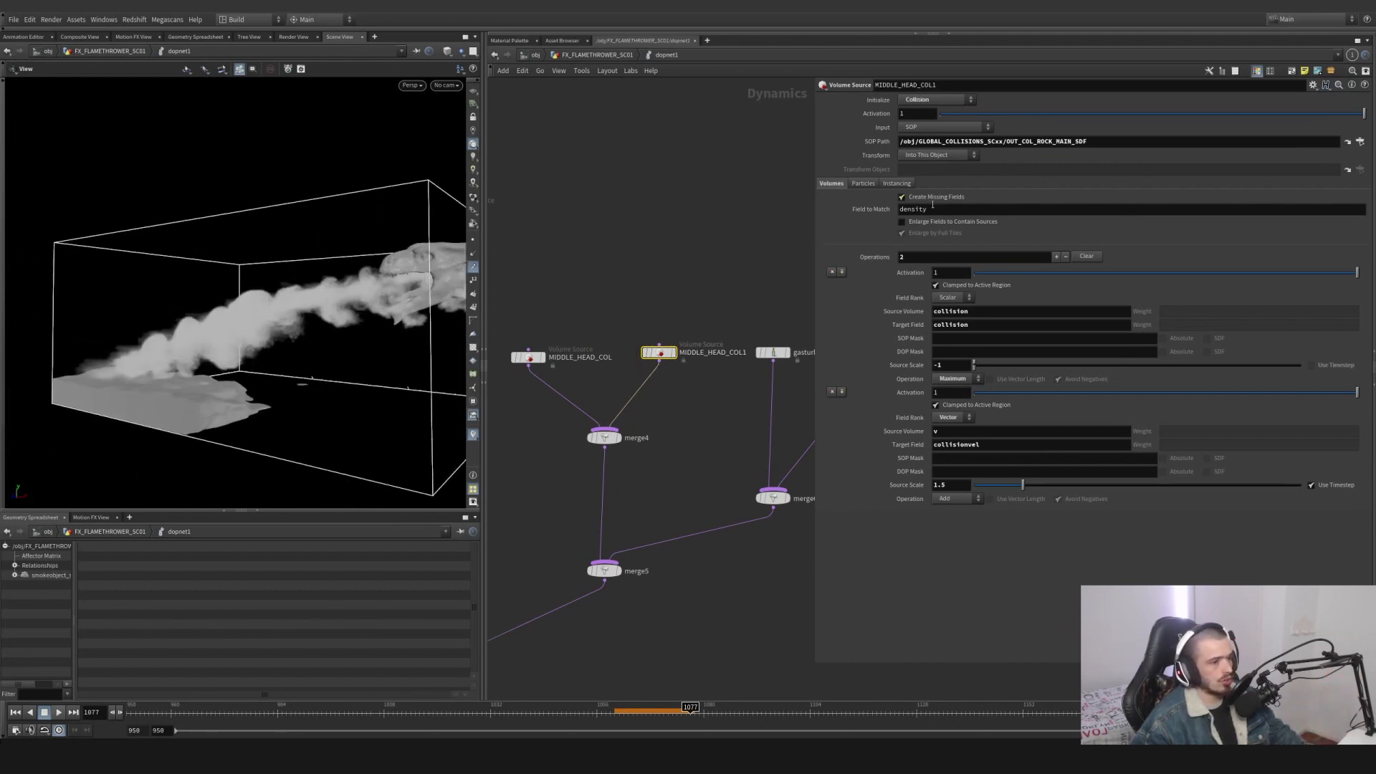
Select gasturbulence1 and show its Control Settings with the temperature Control Field.
{"action": "middle_click_drag", "start_coordinate": [714, 430], "coordinate": [581, 409]}
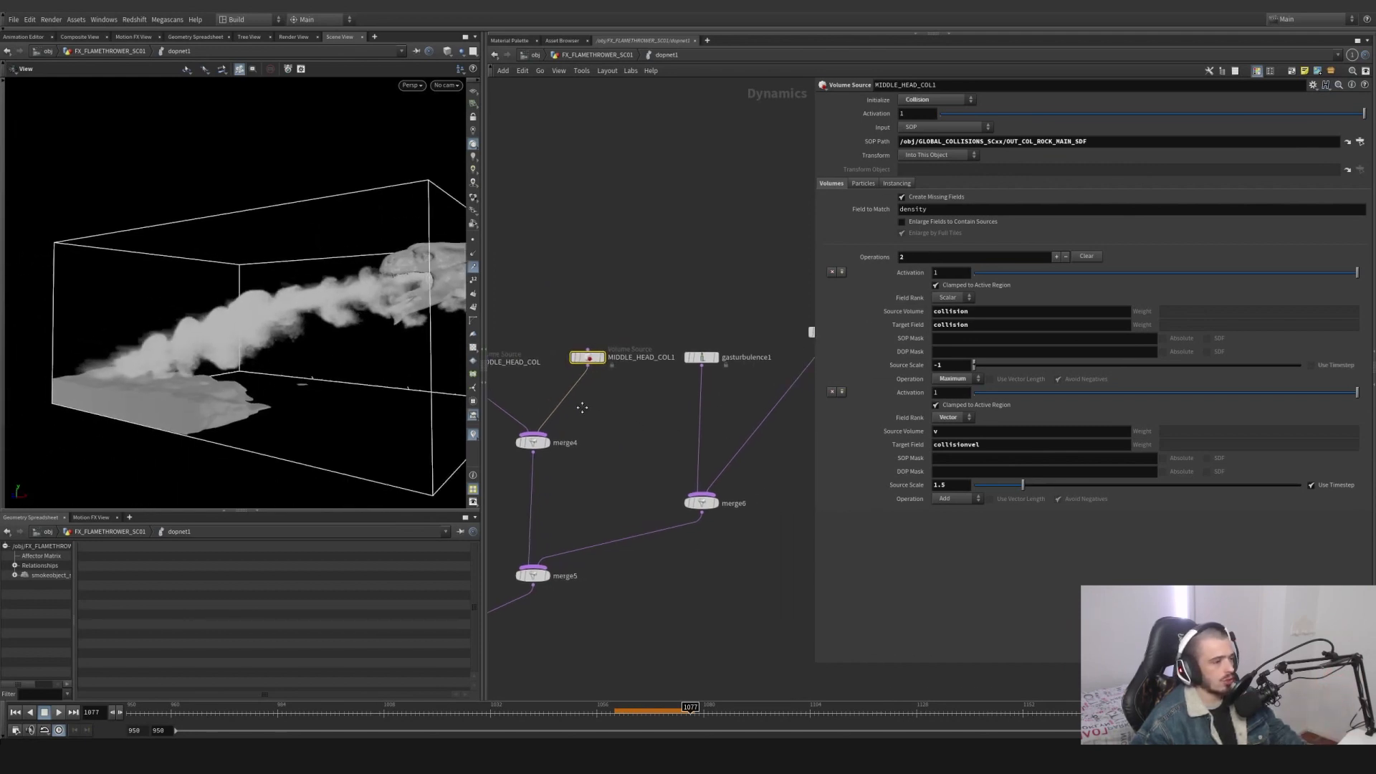
{"action": "middle_click_drag", "start_coordinate": [813, 505], "coordinate": [791, 459]}
{"action": "left_click_drag", "start_coordinate": [750, 478], "coordinate": [630, 439]}
{"action": "left_click", "coordinate": [672, 310]}
{"action": "middle_click_drag", "start_coordinate": [658, 286], "coordinate": [588, 330]}
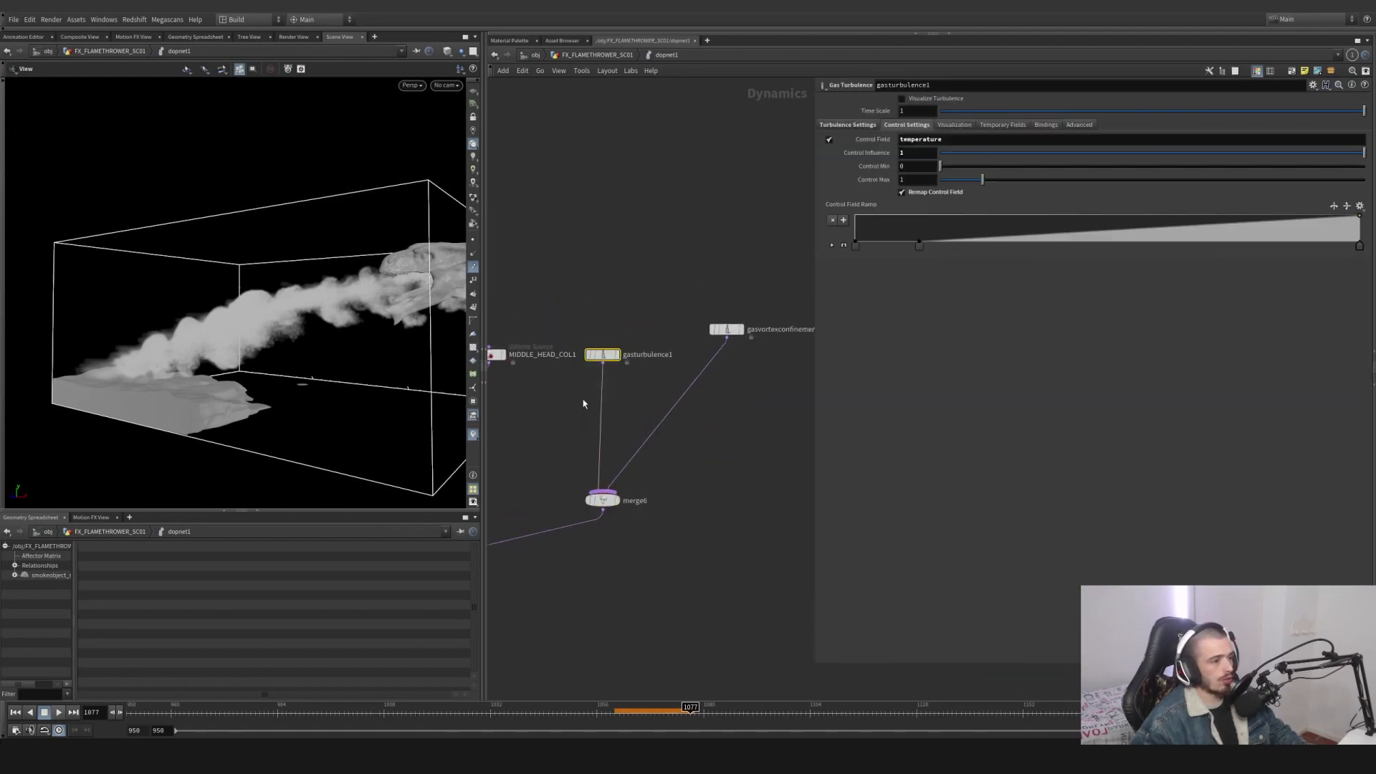
Select gasvortexconfinement1 and examine its Confinement Scale and confinement Control Field.
{"action": "left_click", "coordinate": [727, 329]}
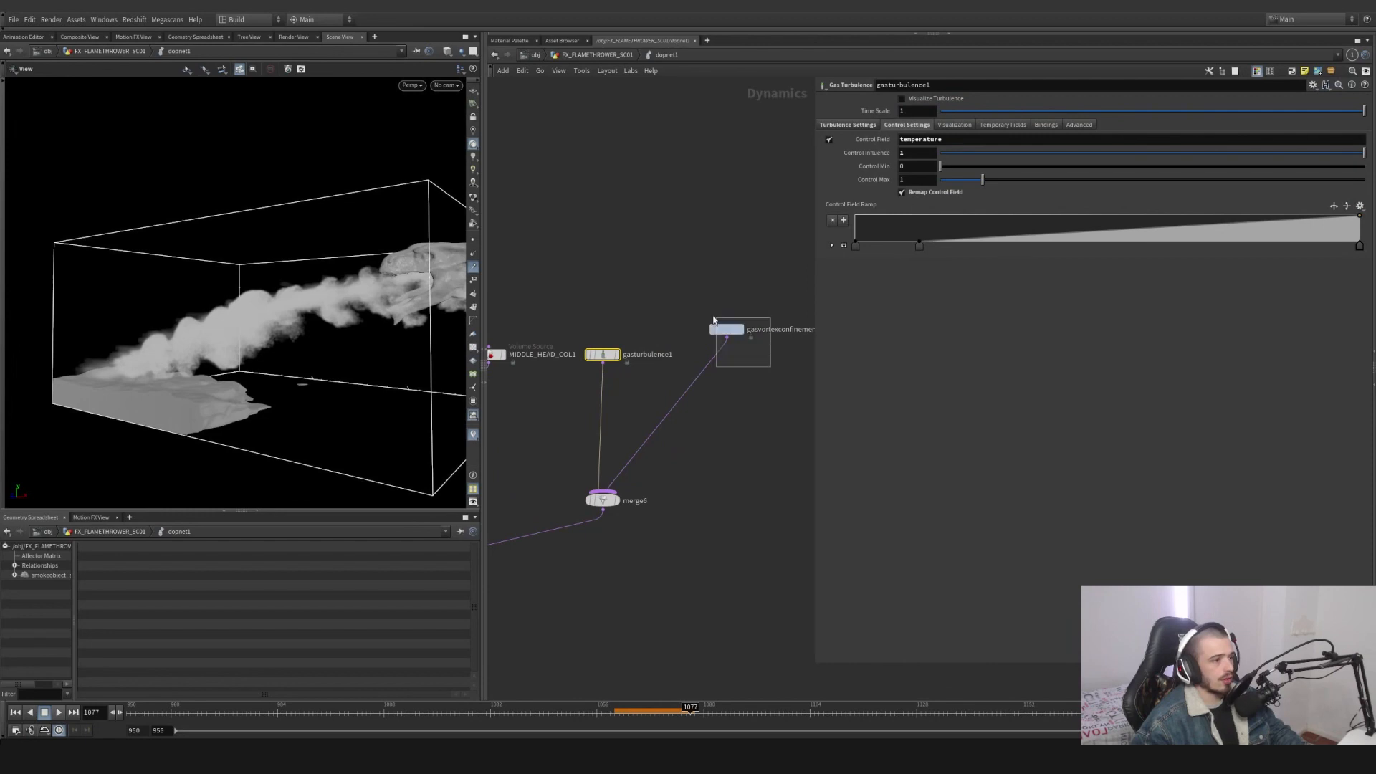
{"action": "middle_click_drag", "start_coordinate": [711, 294], "coordinate": [623, 289]}
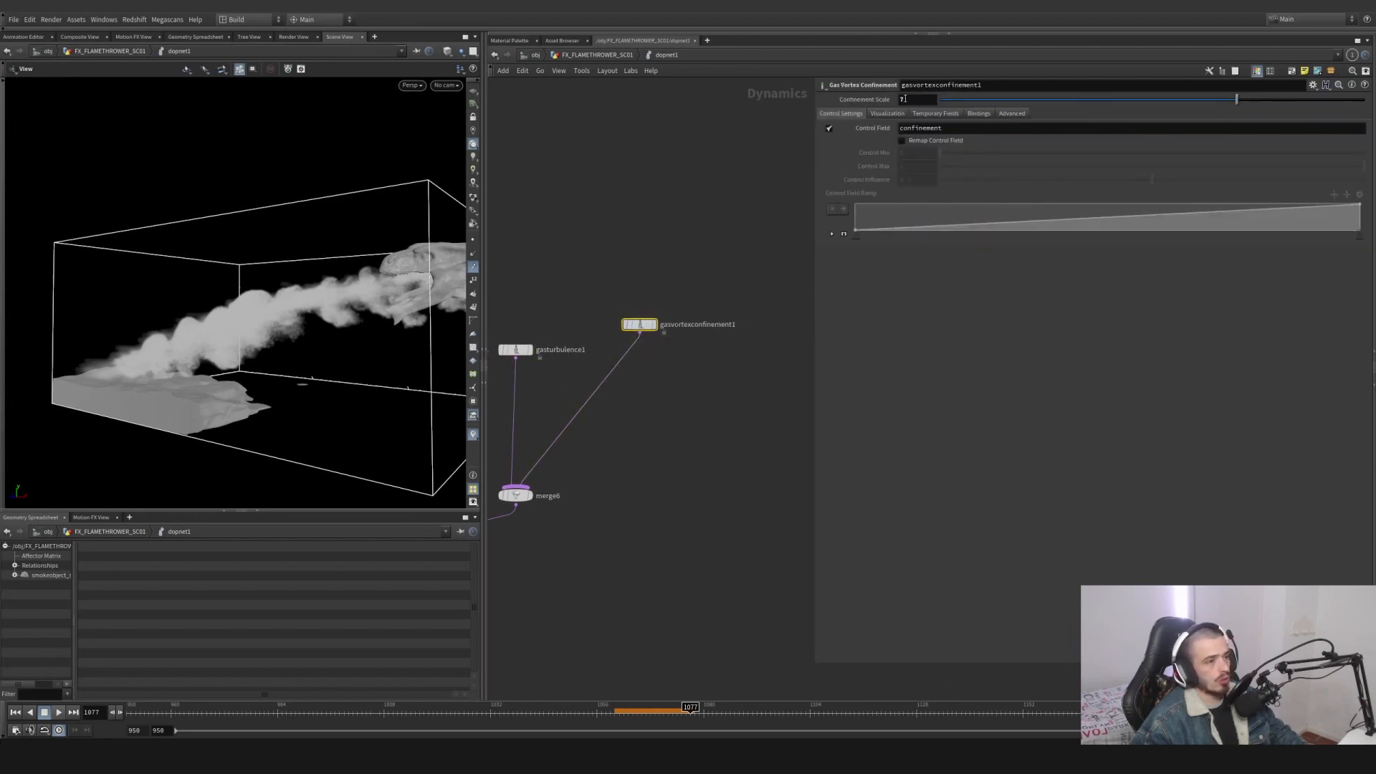
{"action": "middle_click_drag", "start_coordinate": [638, 245], "coordinate": [682, 242]}
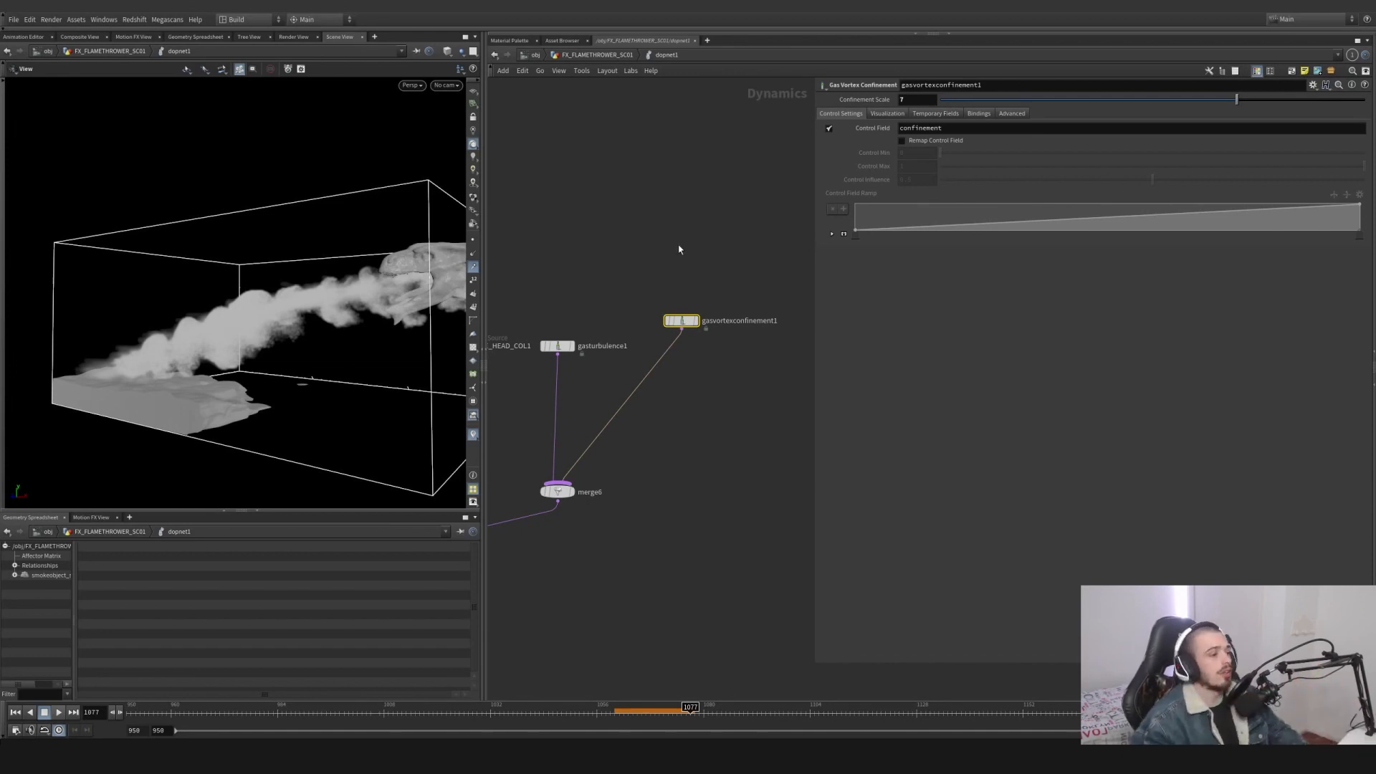
Examine gasturbulence1's Turbulence Settings, including Scale and Swirl Size, and return to its Control Settings.
{"action": "left_click", "coordinate": [559, 348]}
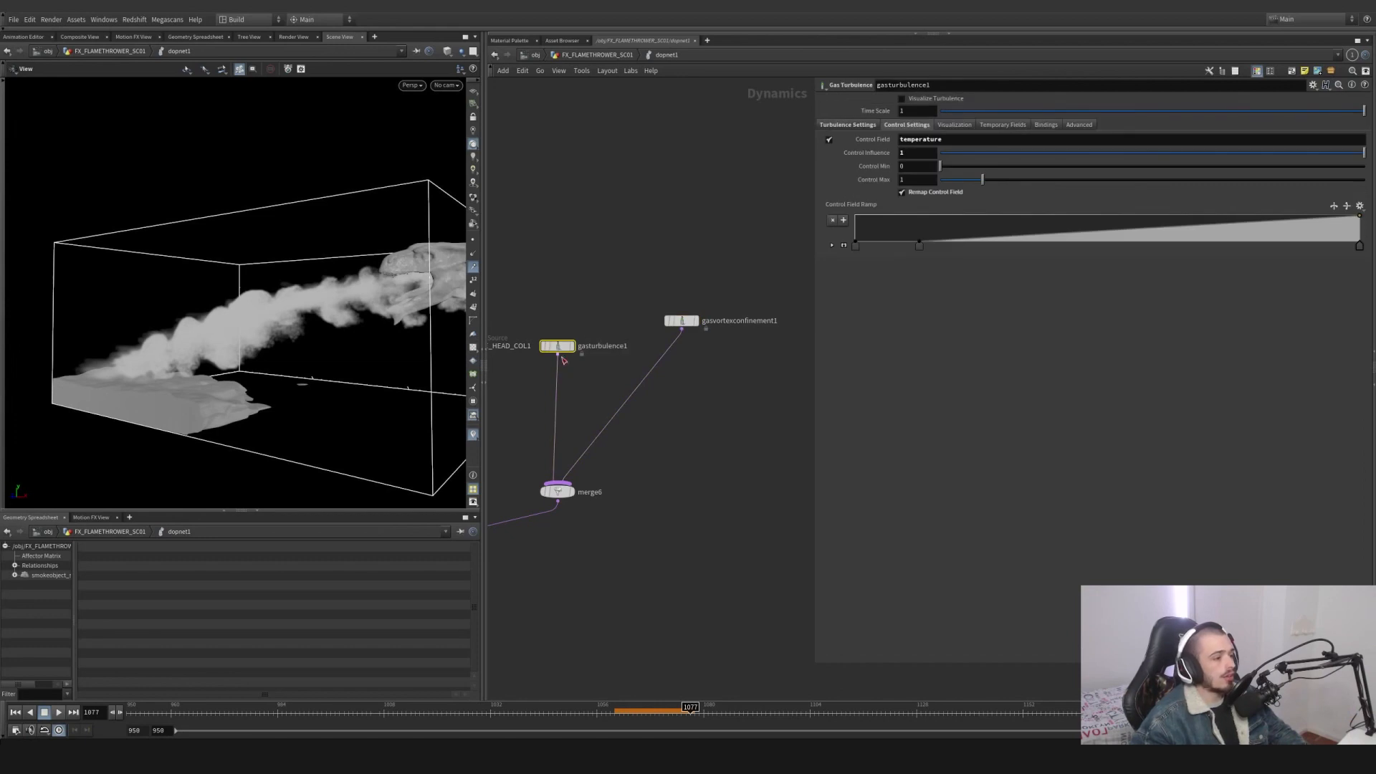
{"action": "left_click", "coordinate": [848, 125]}
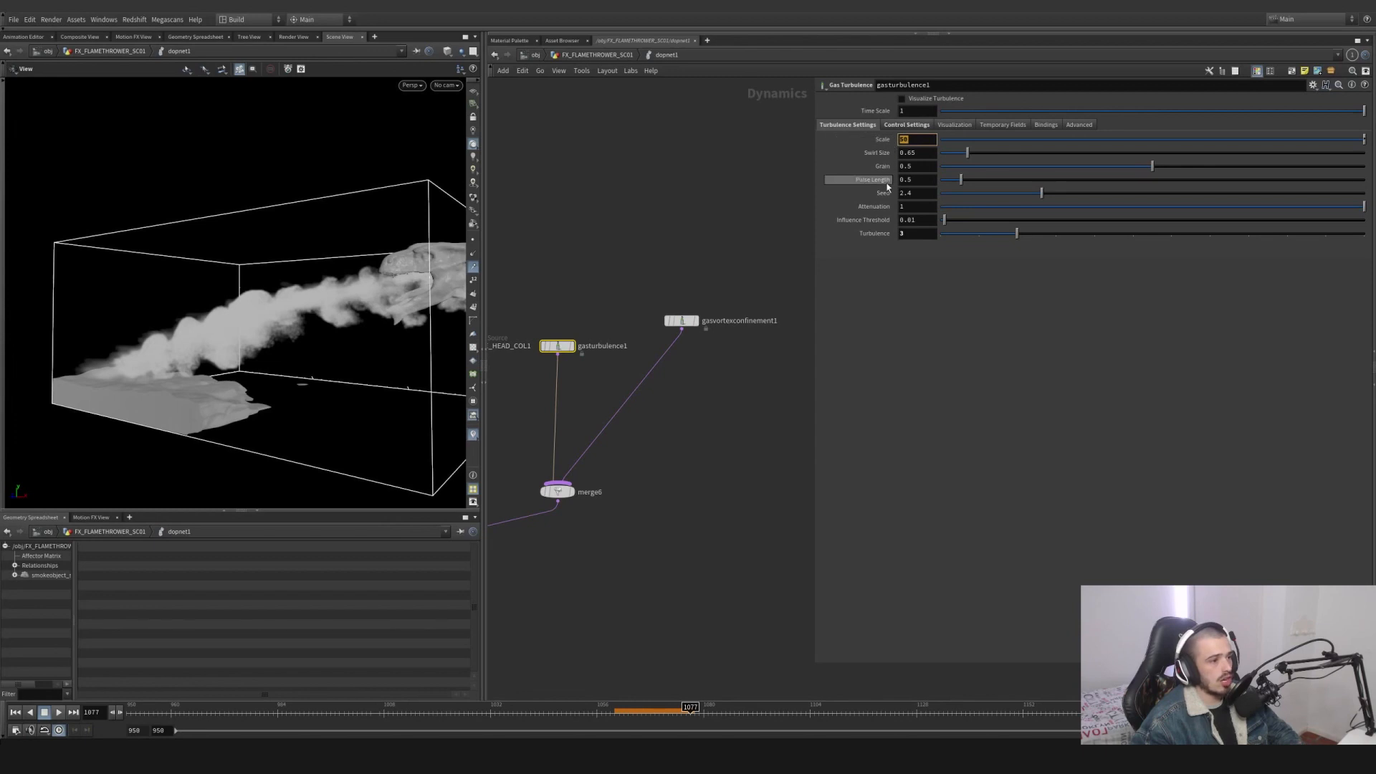
{"action": "left_click", "coordinate": [892, 126]}
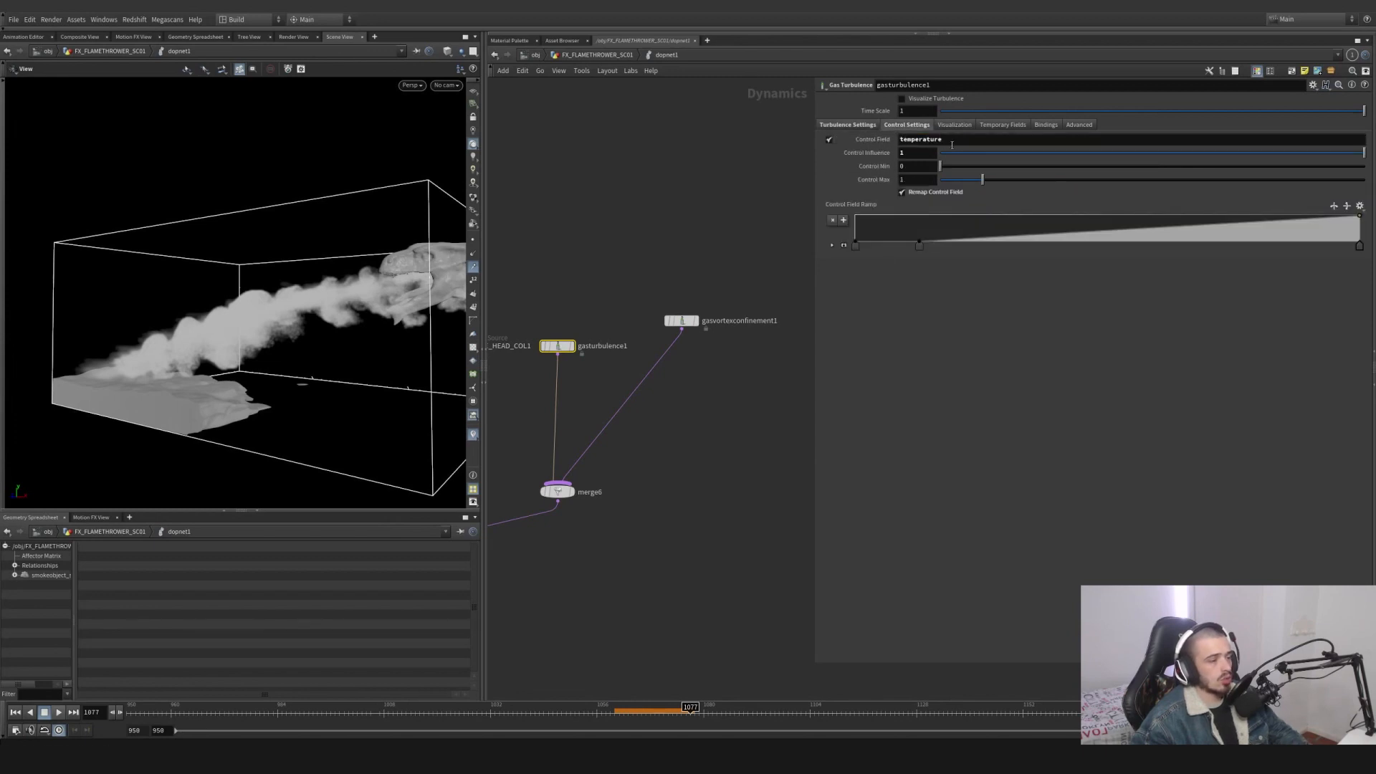
Go back up to FX_FLAMETHROWER_SC01 and set dopnet1's Substeps to 10.
{"action": "scroll", "coordinate": [658, 400], "scroll_direction": "down", "scroll_amount": 3}
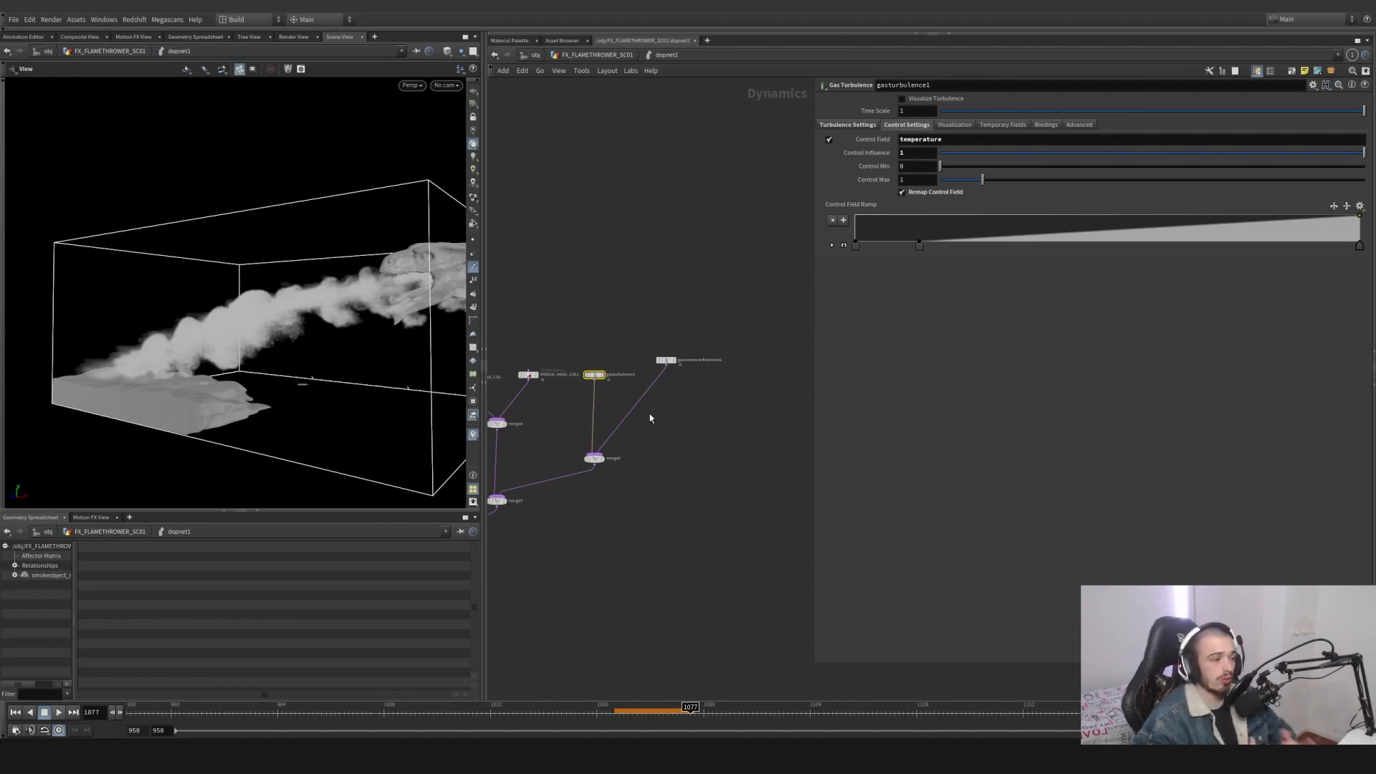
{"action": "scroll", "coordinate": [649, 415], "scroll_direction": "down", "scroll_amount": 3}
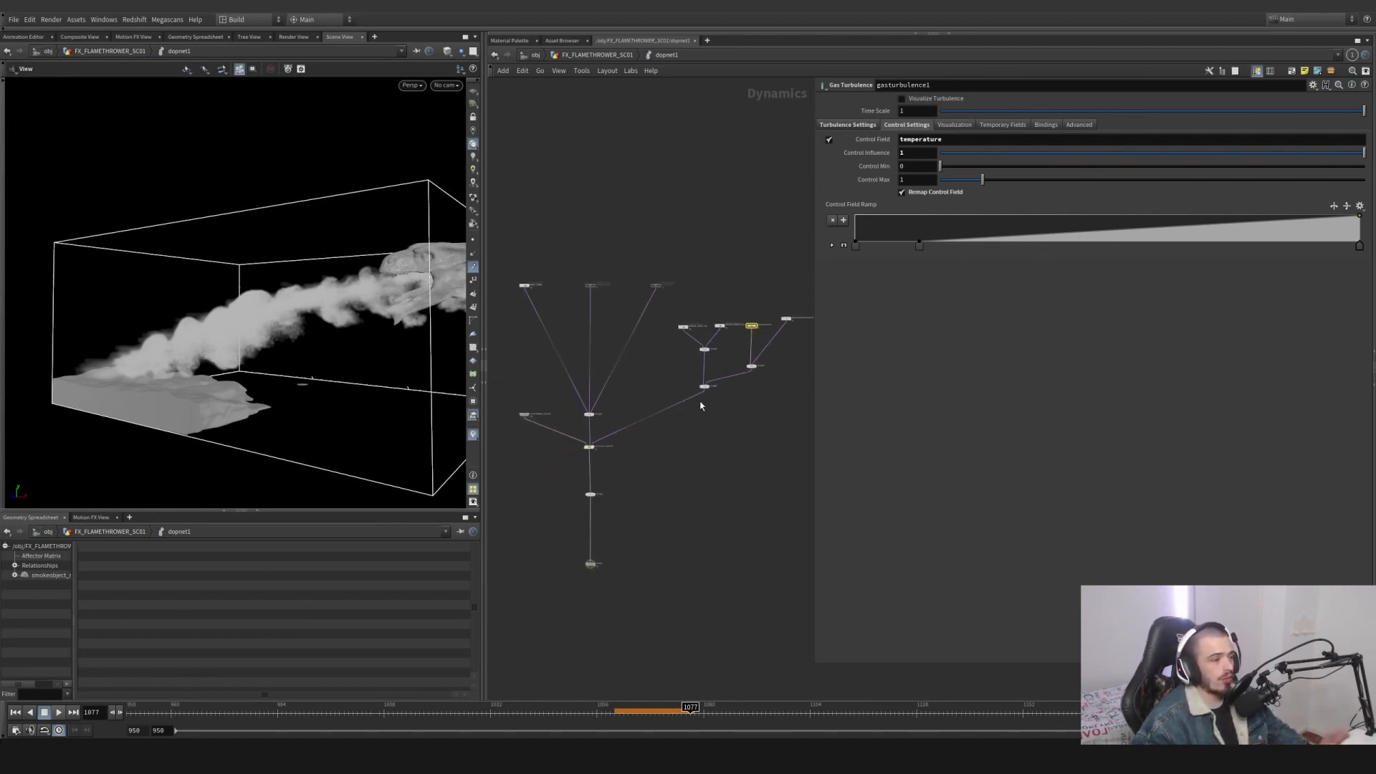
{"action": "key", "text": "u"}
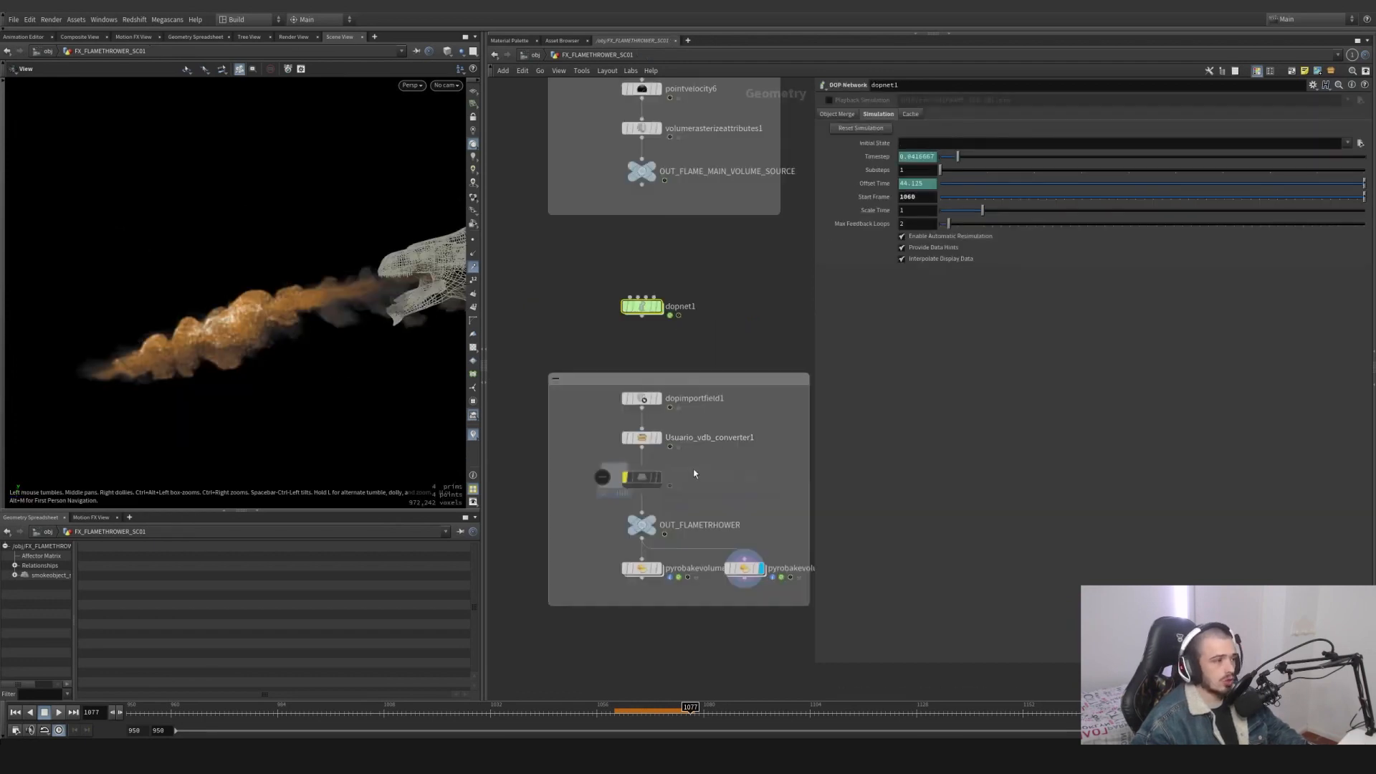
{"action": "left_click", "coordinate": [925, 170]}
{"action": "type", "text": "0"}
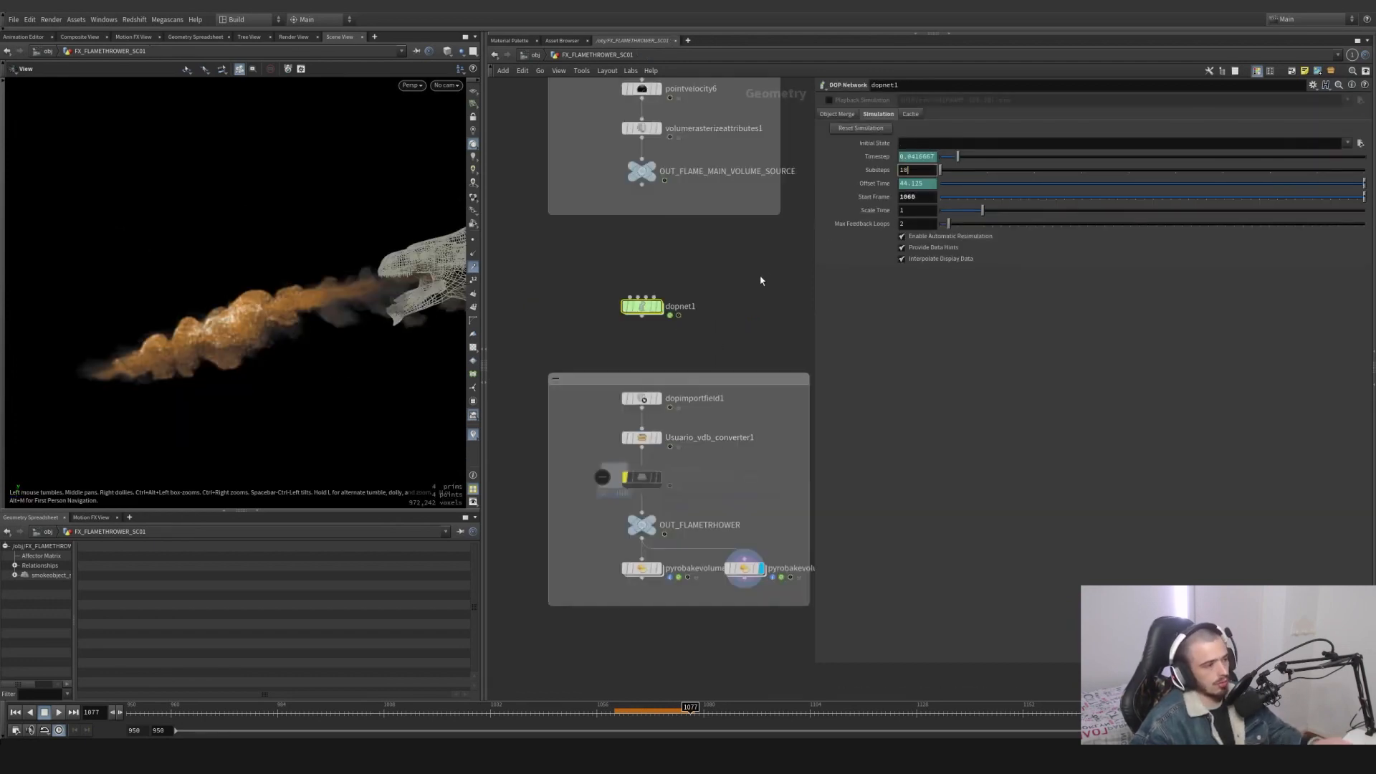
{"action": "key", "text": "Return"}
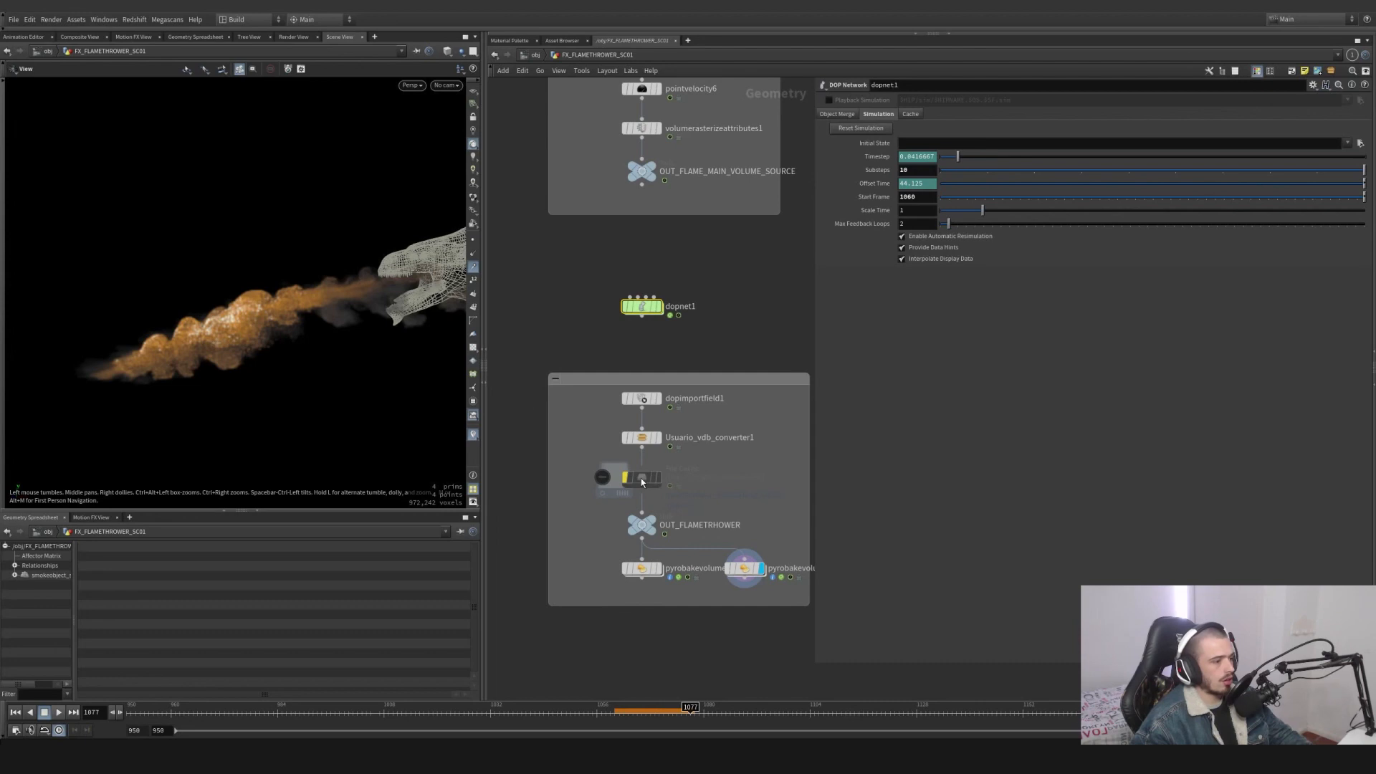
Re-enable the bypassed flameThrower_middleHead file cache and display the first pyro bake volume below OUT_FLAMETRHOWER.
{"action": "mouse_move", "coordinate": [647, 479]}
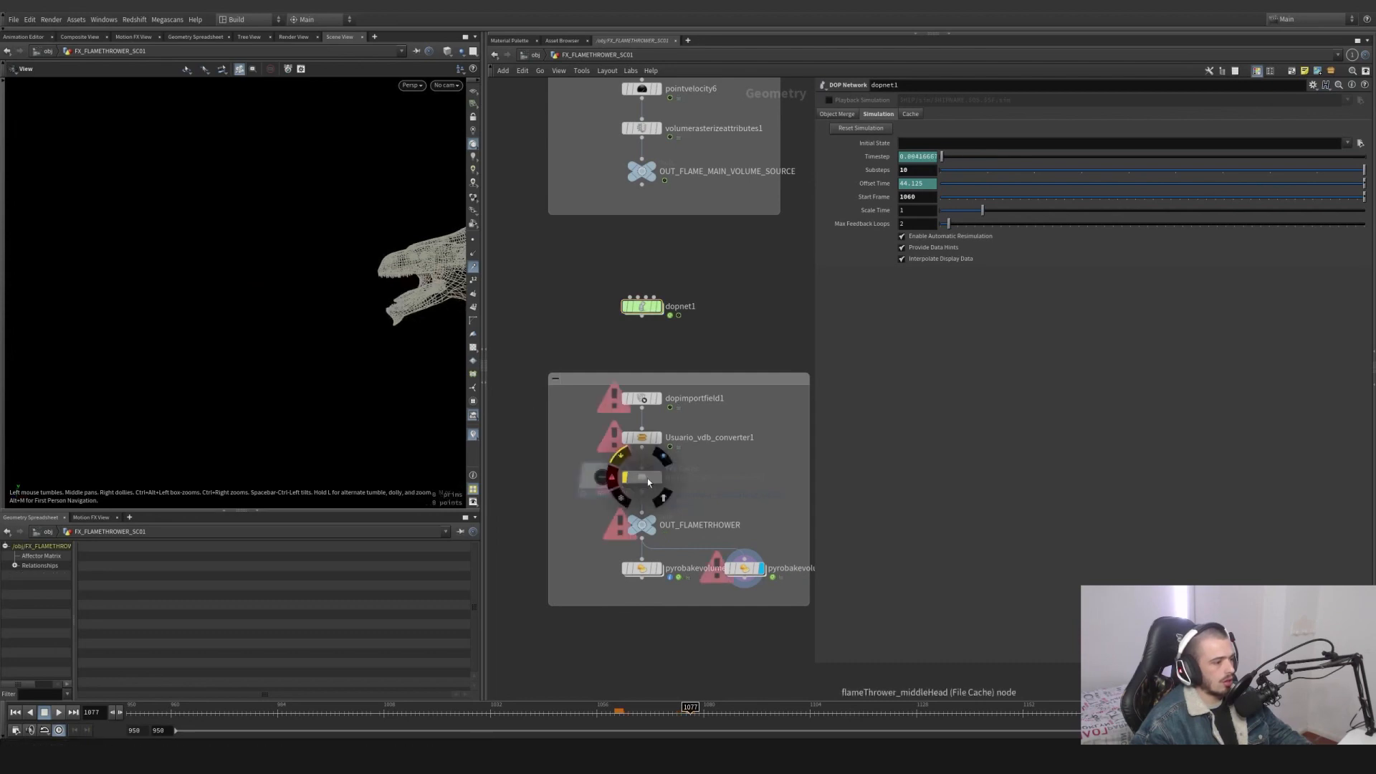
{"action": "left_click", "coordinate": [659, 569]}
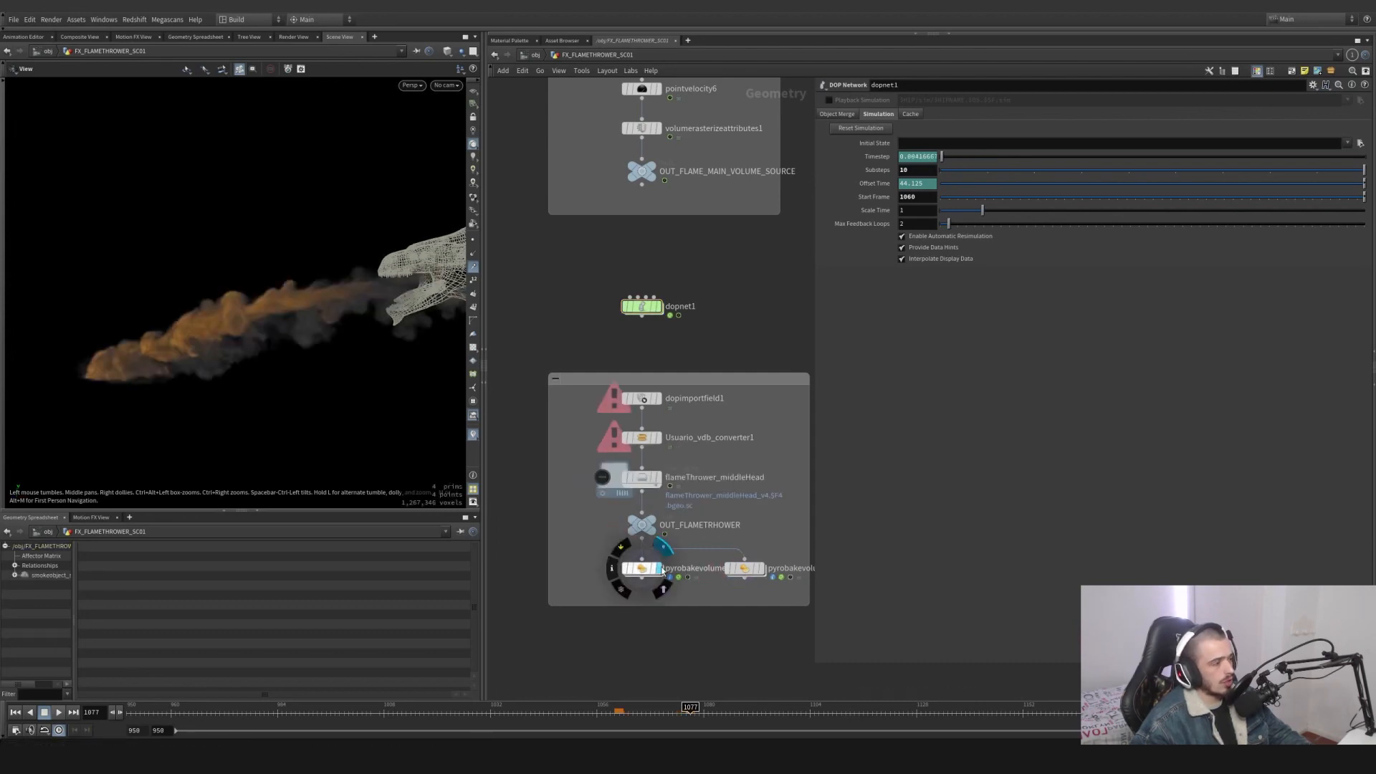
Inspect the baked flamethrower fire in the viewport and move the timeline to frame 1079.
{"action": "left_click_drag", "start_coordinate": [246, 339], "coordinate": [272, 337]}
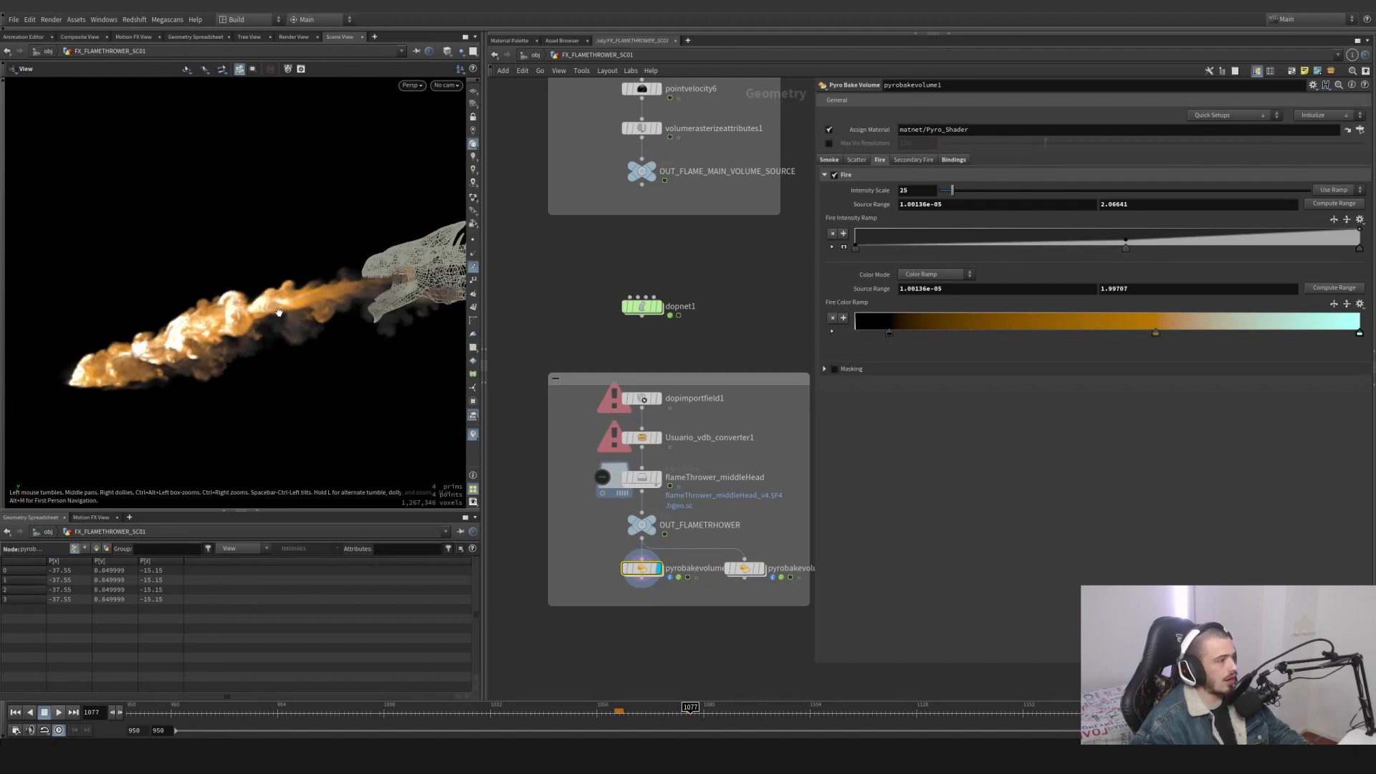
{"action": "left_click_drag", "start_coordinate": [677, 714], "coordinate": [699, 710]}
{"action": "left_click_drag", "start_coordinate": [209, 307], "coordinate": [176, 313]}
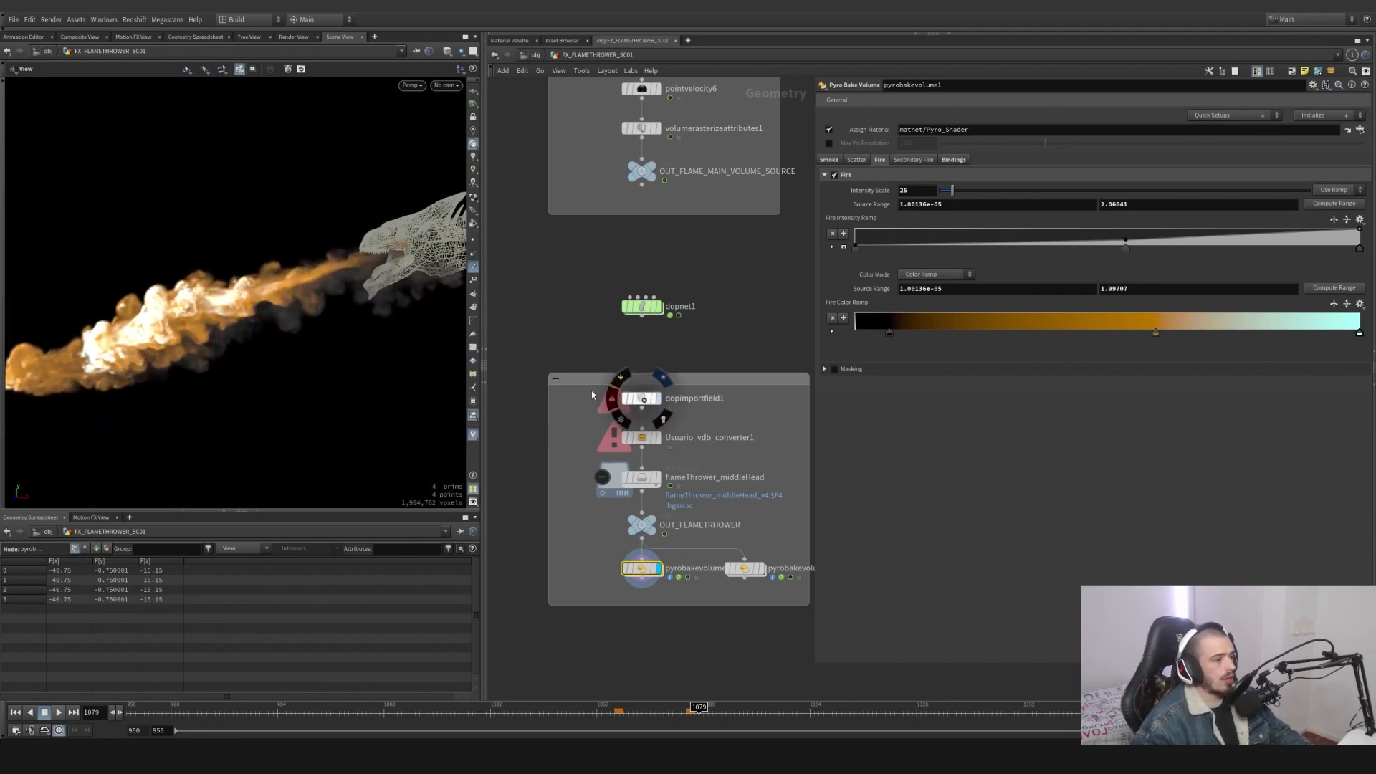
Display dopimportfield1 at frame 1060, check its DOP Node filter, and choose the Pyro preset for the imported fields.
{"action": "left_click", "coordinate": [657, 398]}
{"action": "left_click", "coordinate": [618, 710]}
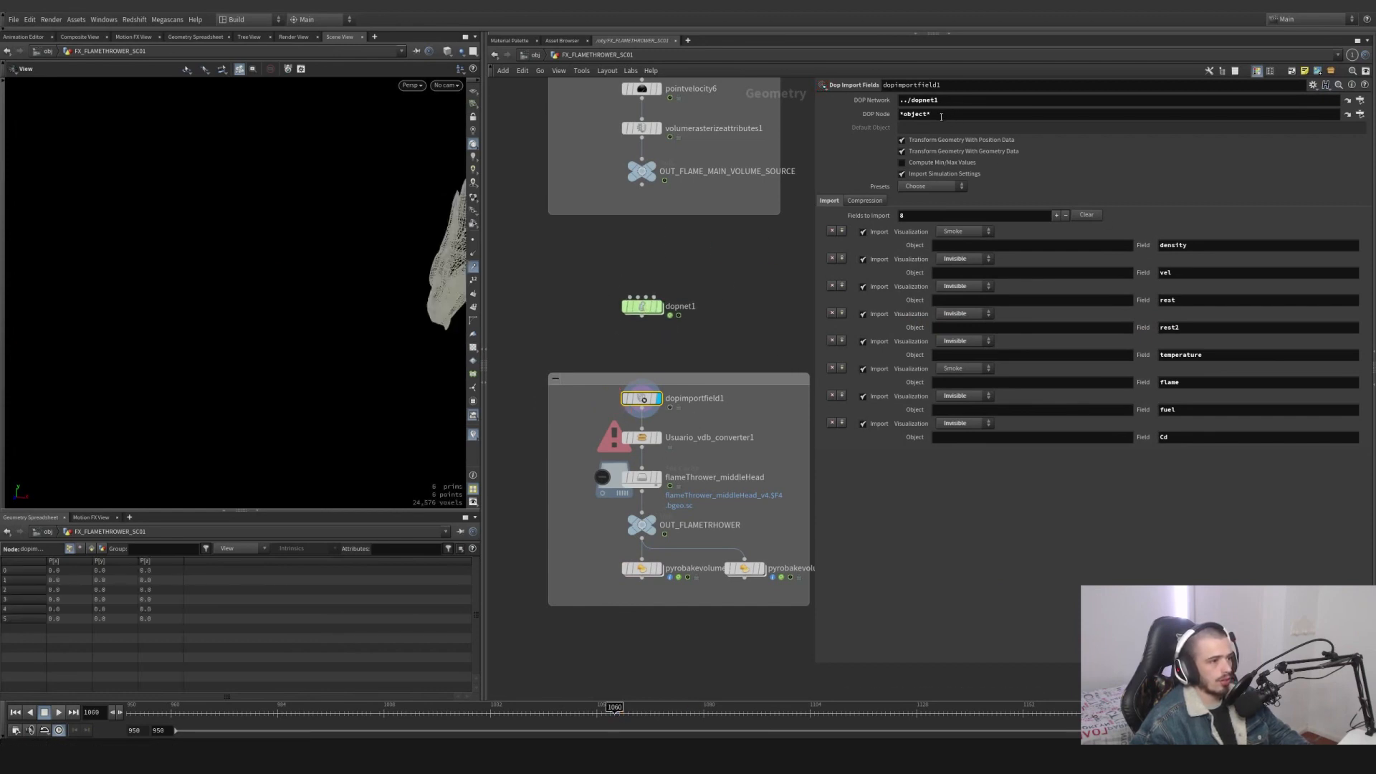
{"action": "double_click", "coordinate": [915, 114]}
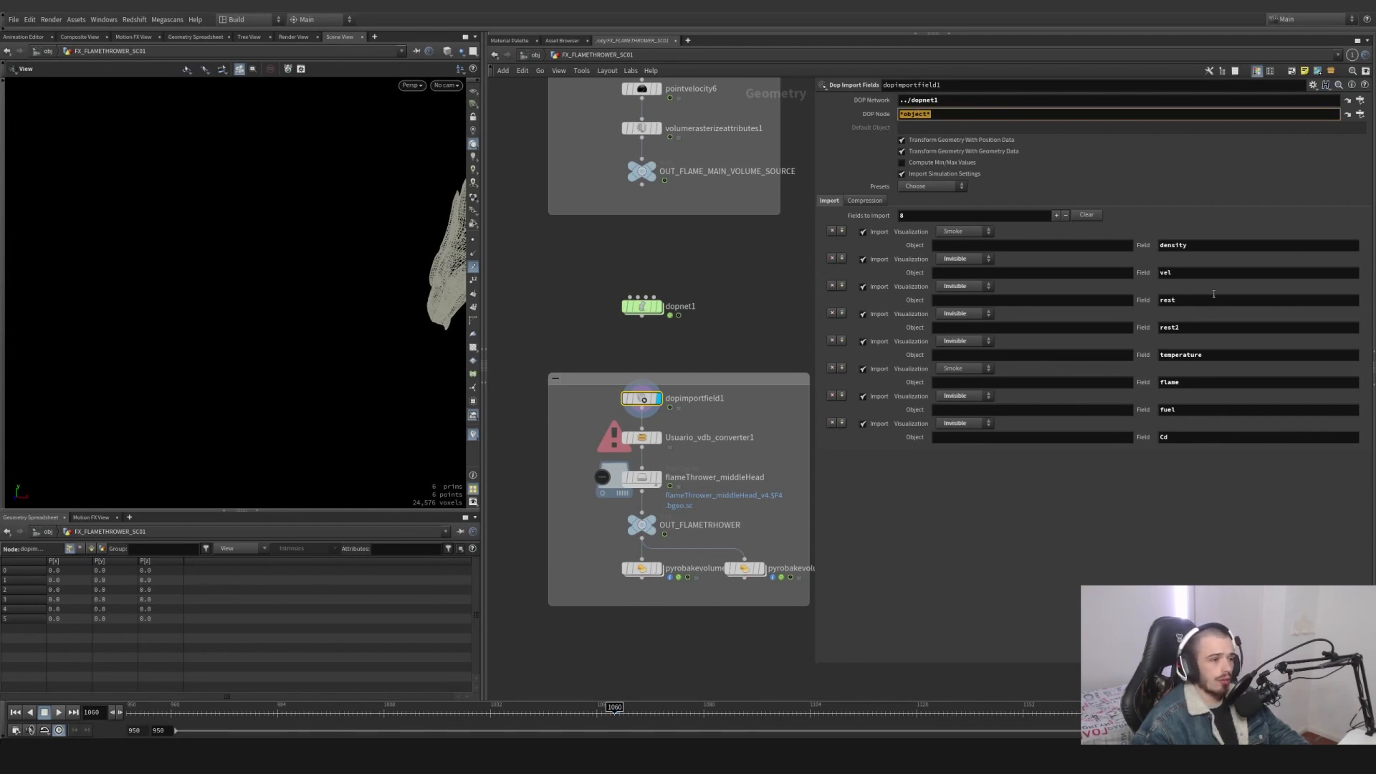
{"action": "left_click", "coordinate": [932, 186]}
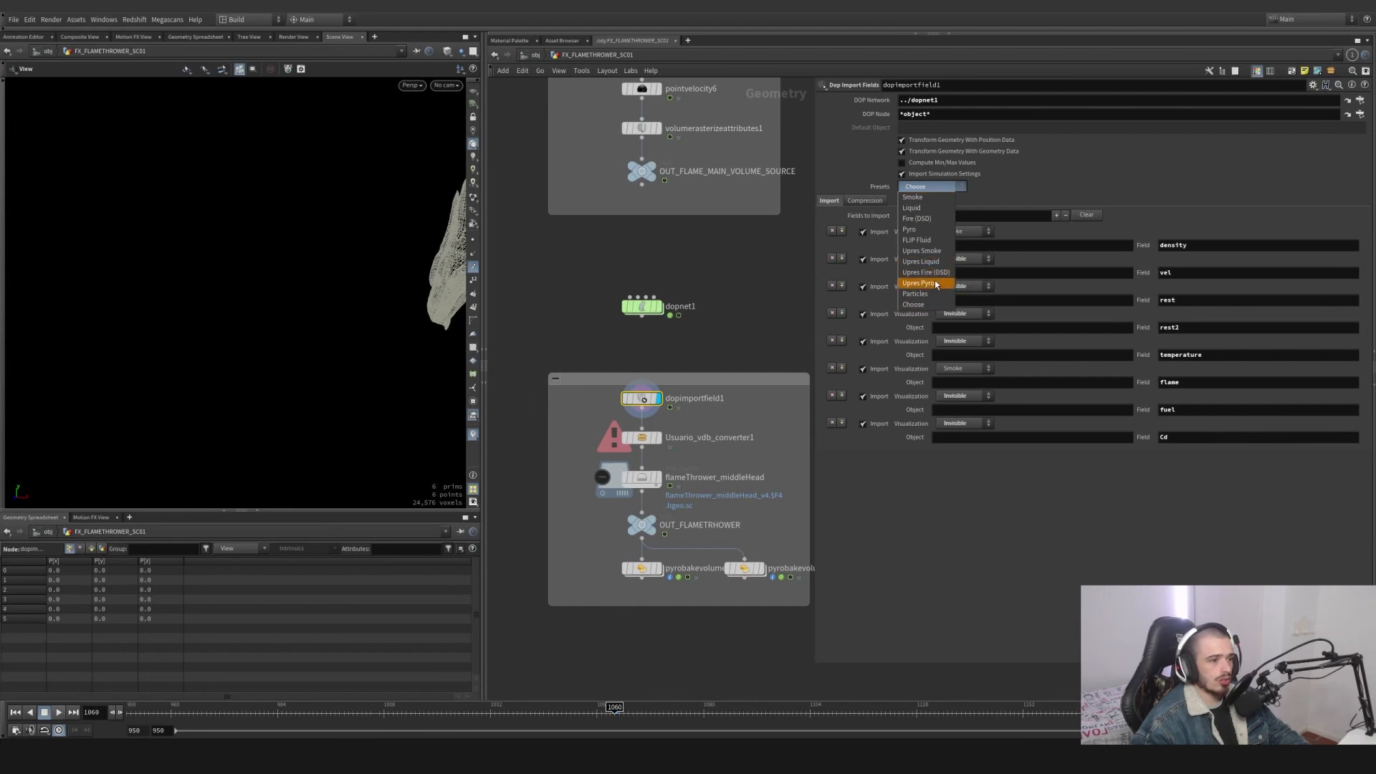
{"action": "left_click", "coordinate": [923, 231]}
Display Usuario_vdb_converter1 and examine its internal convertvdb1, vdbvectormerge4, vdbresample4 and primitive4 nodes.
{"action": "left_click", "coordinate": [643, 438]}
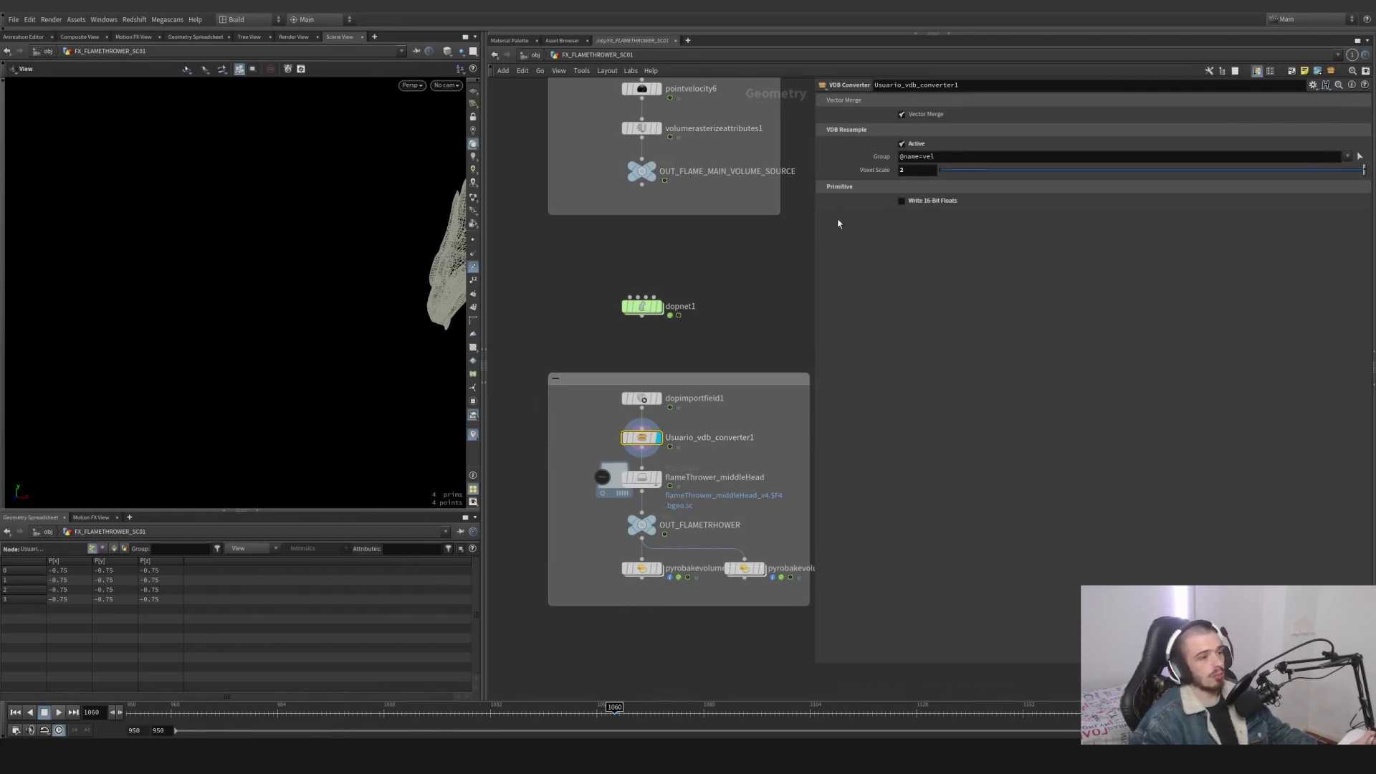
{"action": "double_click", "coordinate": [643, 440]}
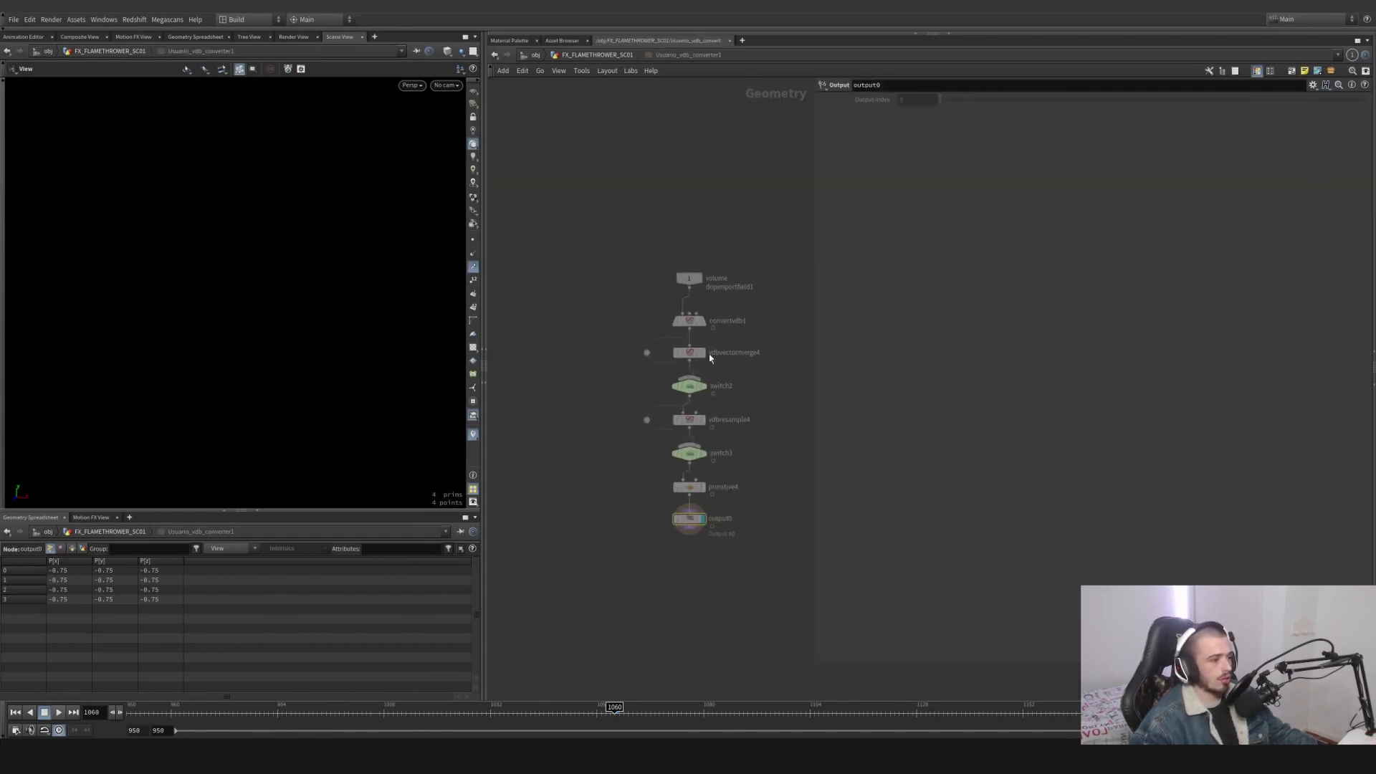
{"action": "scroll", "coordinate": [738, 338], "scroll_direction": "up", "scroll_amount": 4}
{"action": "left_click", "coordinate": [662, 309]}
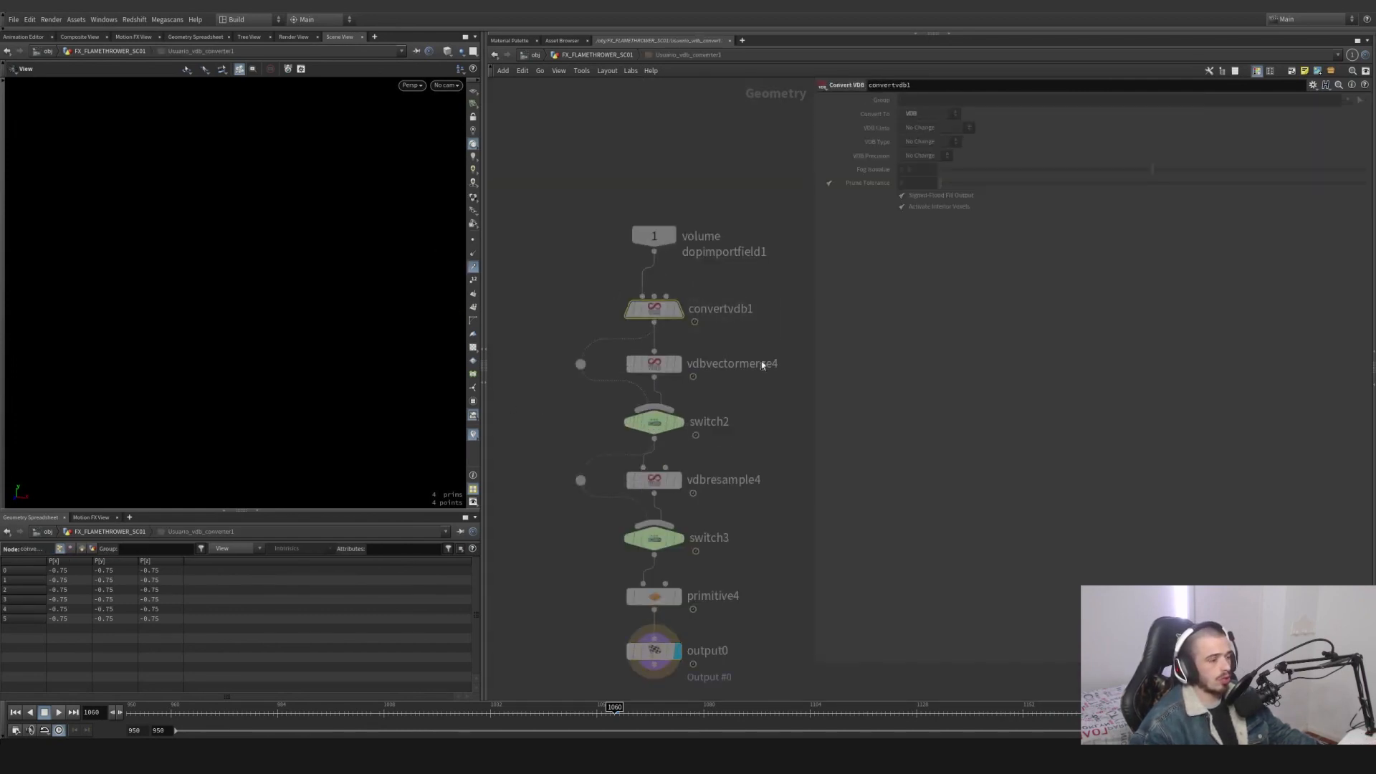
{"action": "left_click", "coordinate": [654, 364]}
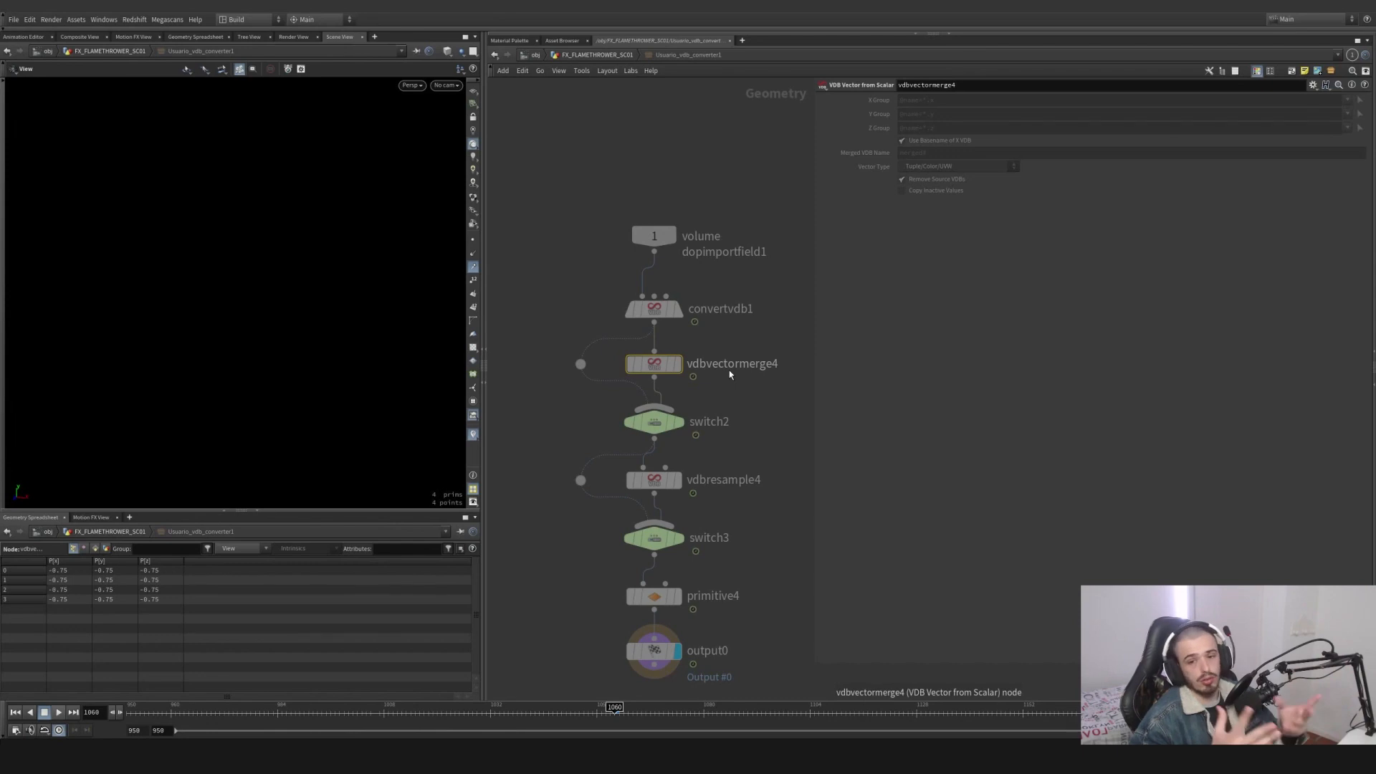
{"action": "left_click", "coordinate": [720, 479]}
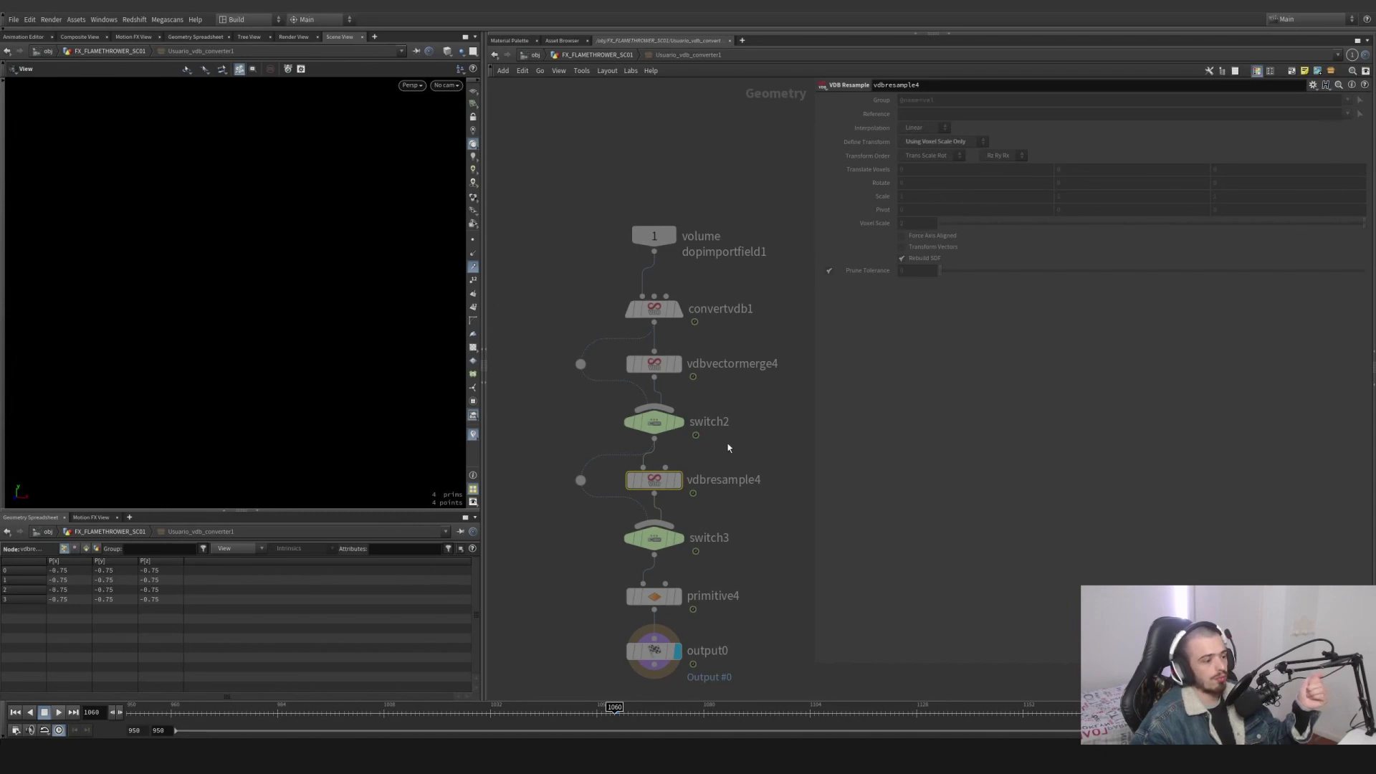
{"action": "scroll", "coordinate": [728, 448], "scroll_direction": "down", "scroll_amount": 3}
{"action": "left_click", "coordinate": [630, 510]}
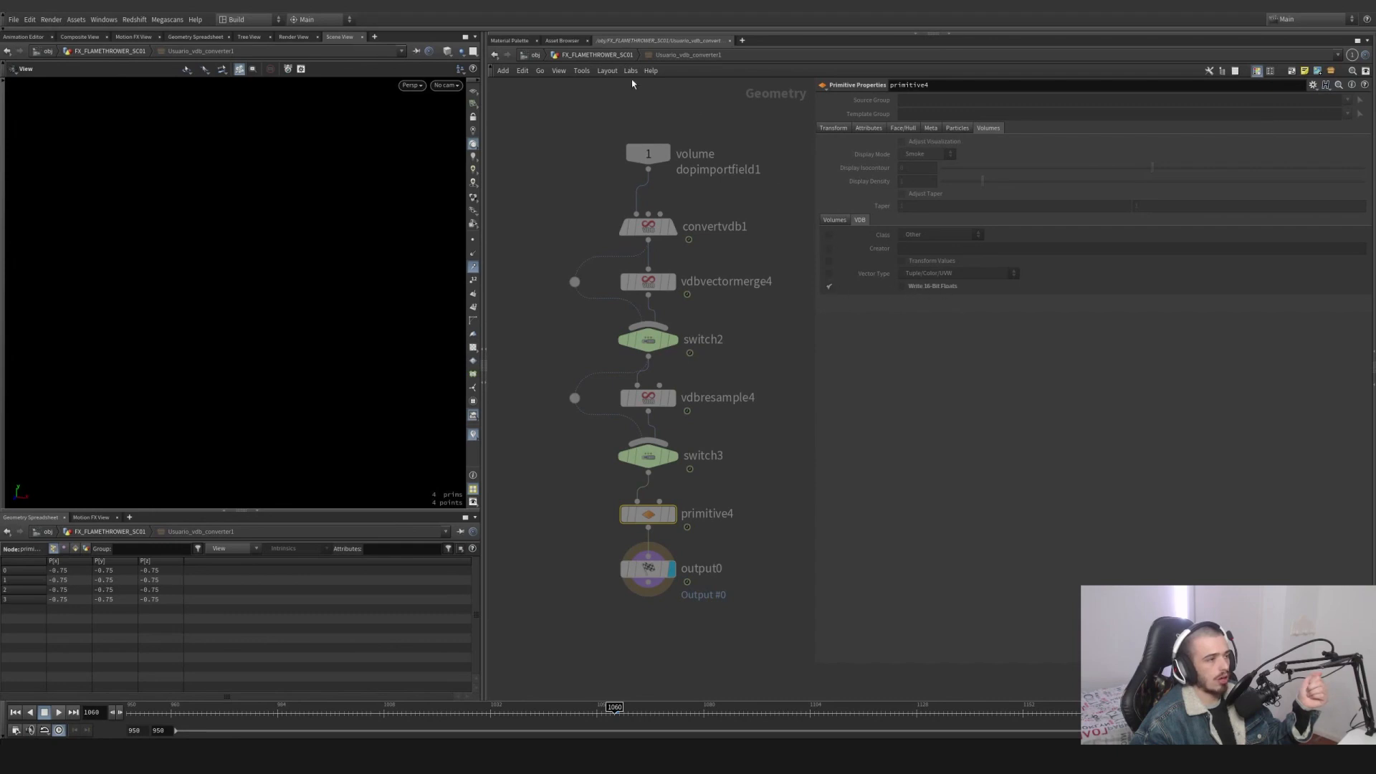
Go back up to FX_FLAMETHROWER_SC01 and enable Write 16-Bit Floats on Usuario_vdb_converter1.
{"action": "left_click", "coordinate": [612, 55]}
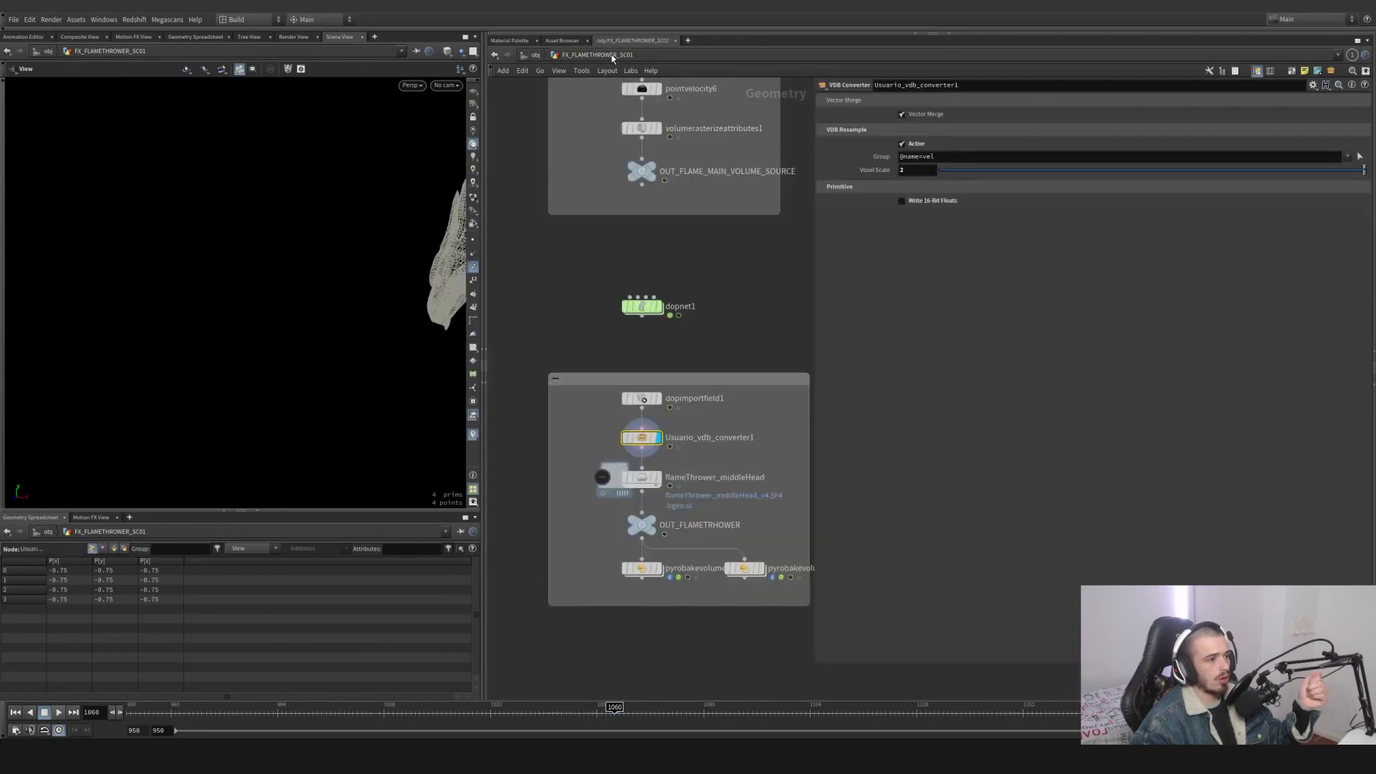
{"action": "left_click", "coordinate": [903, 202]}
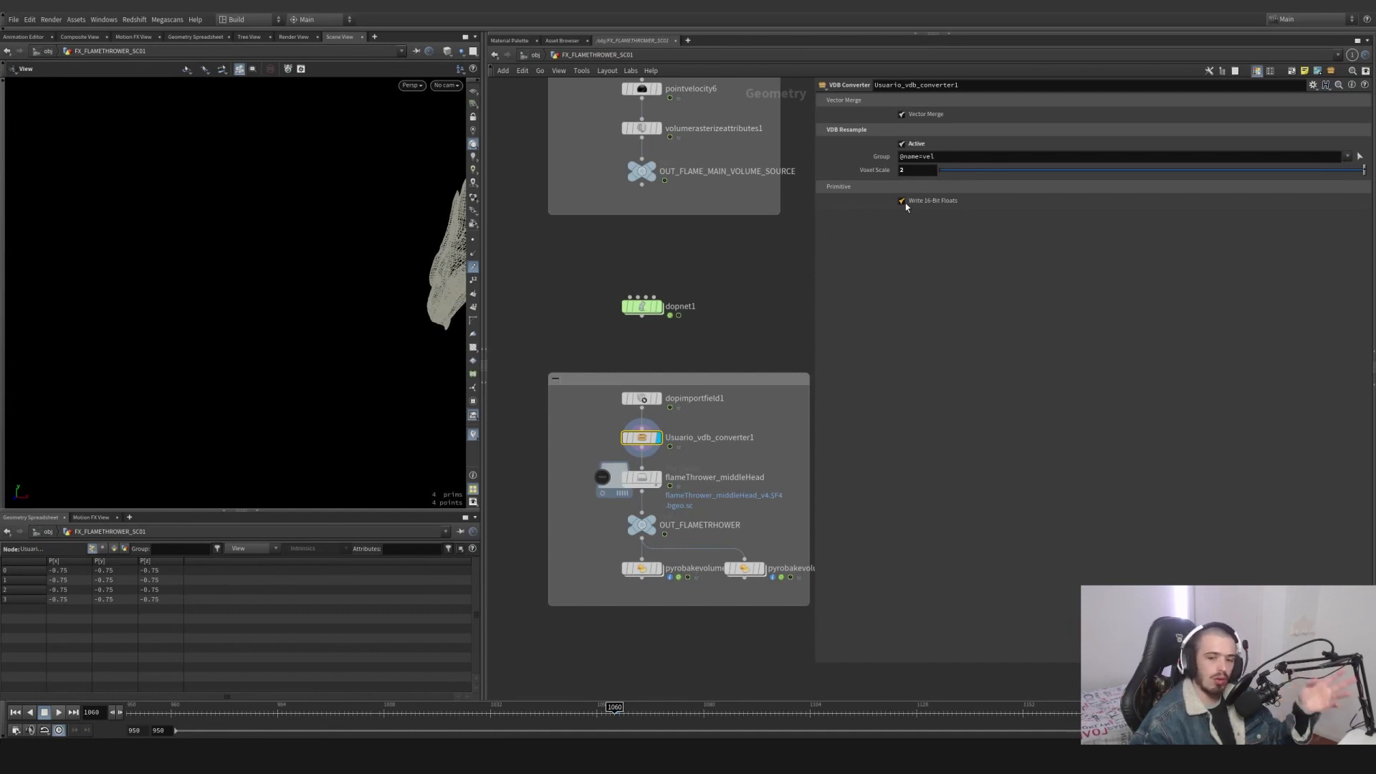
Check the flameThrower_middleHead file cache settings and display pyrobakevolume1 at frame 1124.
{"action": "middle_click_drag", "start_coordinate": [722, 313], "coordinate": [701, 236]}
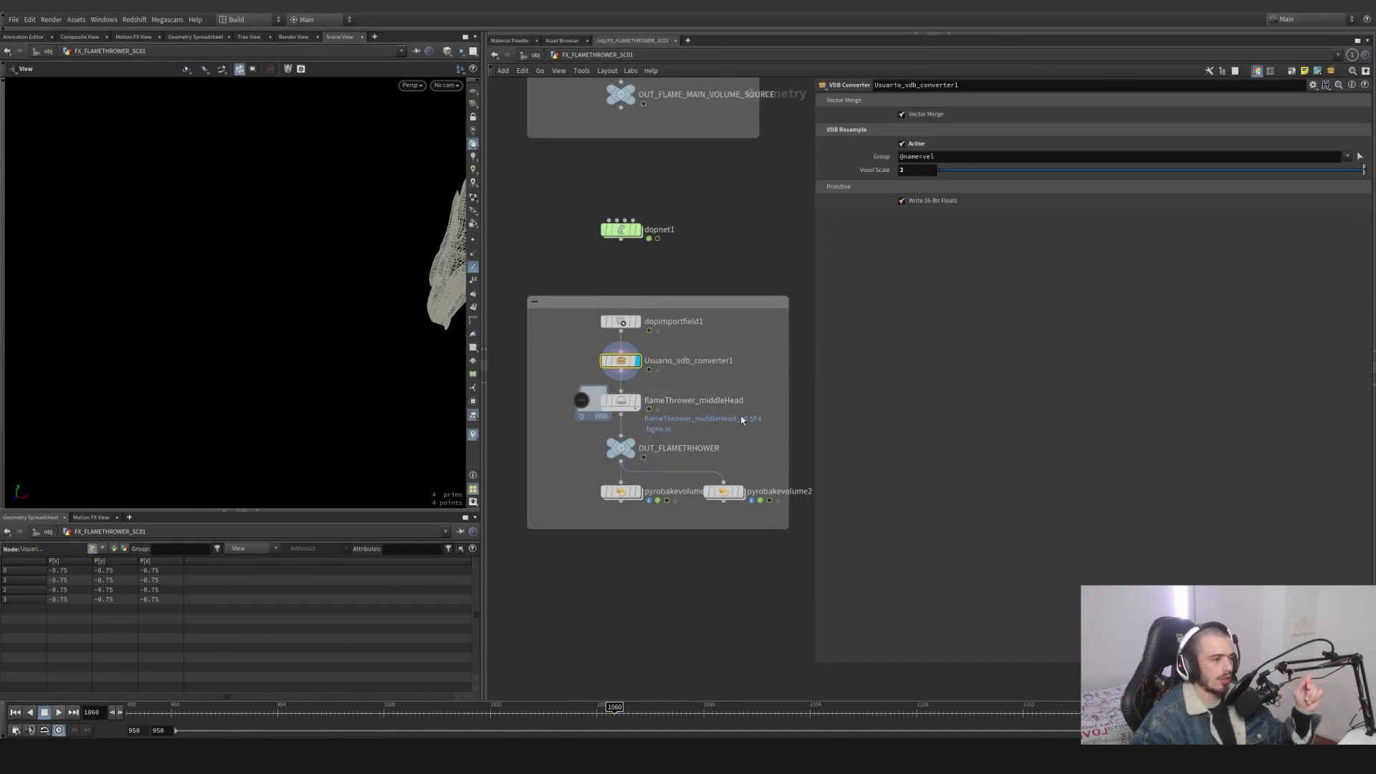
{"action": "left_click", "coordinate": [621, 400]}
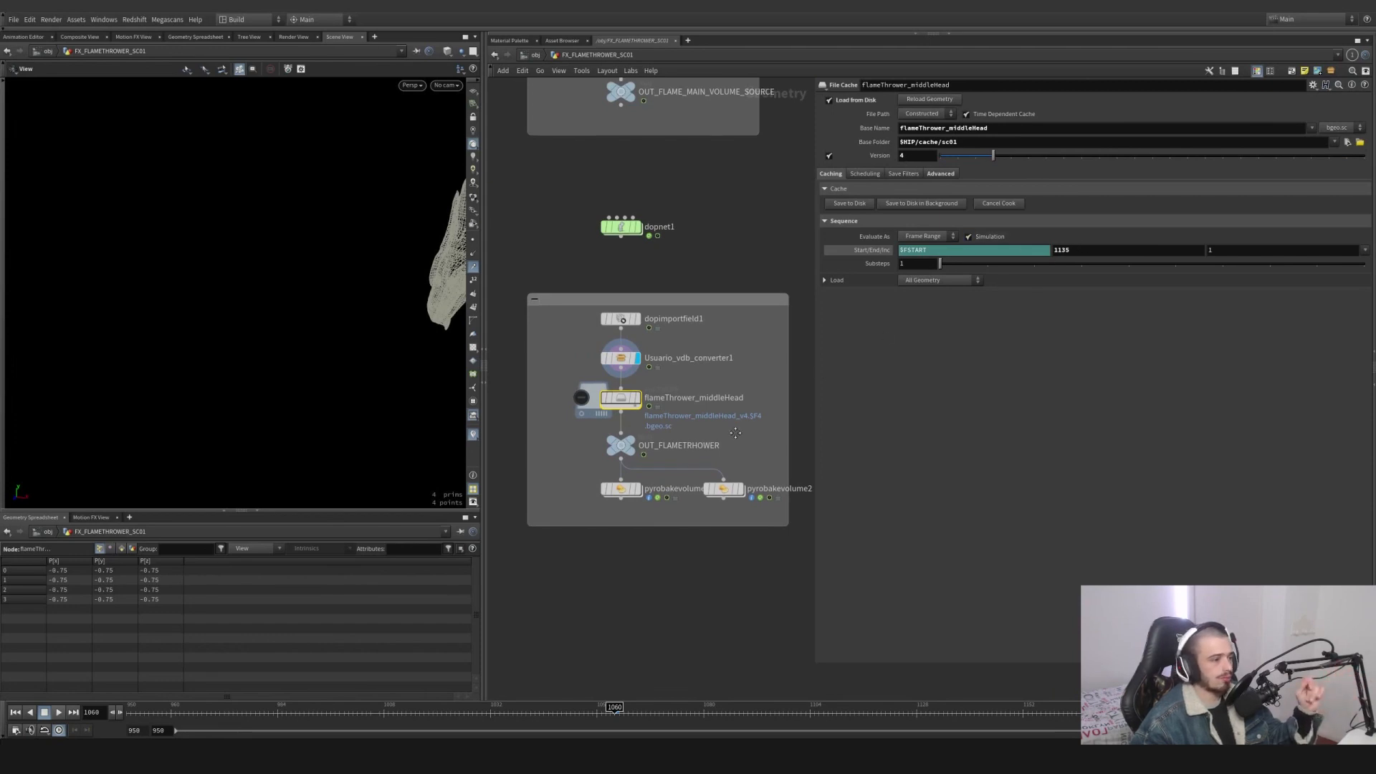
{"action": "middle_click_drag", "start_coordinate": [684, 495], "coordinate": [676, 456]}
{"action": "left_click", "coordinate": [612, 453]}
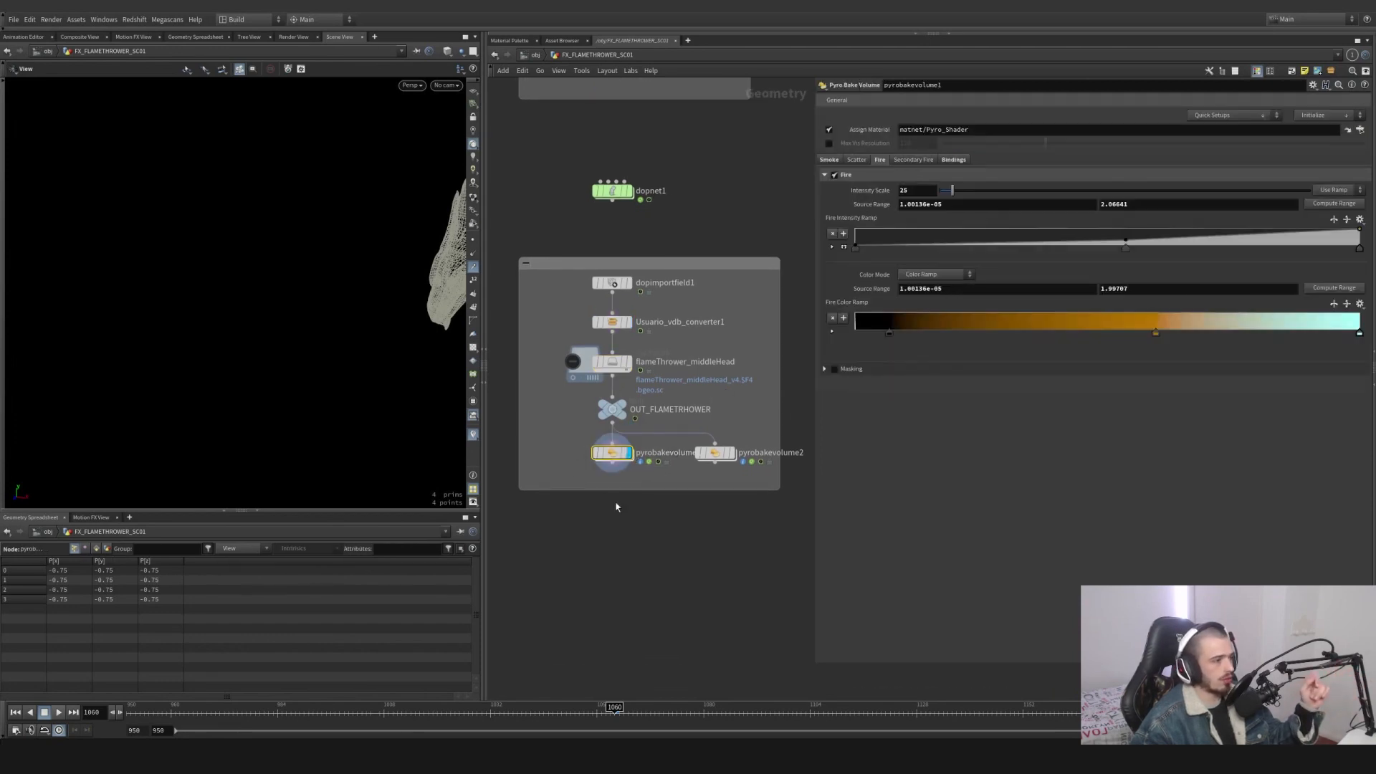
{"action": "left_click", "coordinate": [898, 711]}
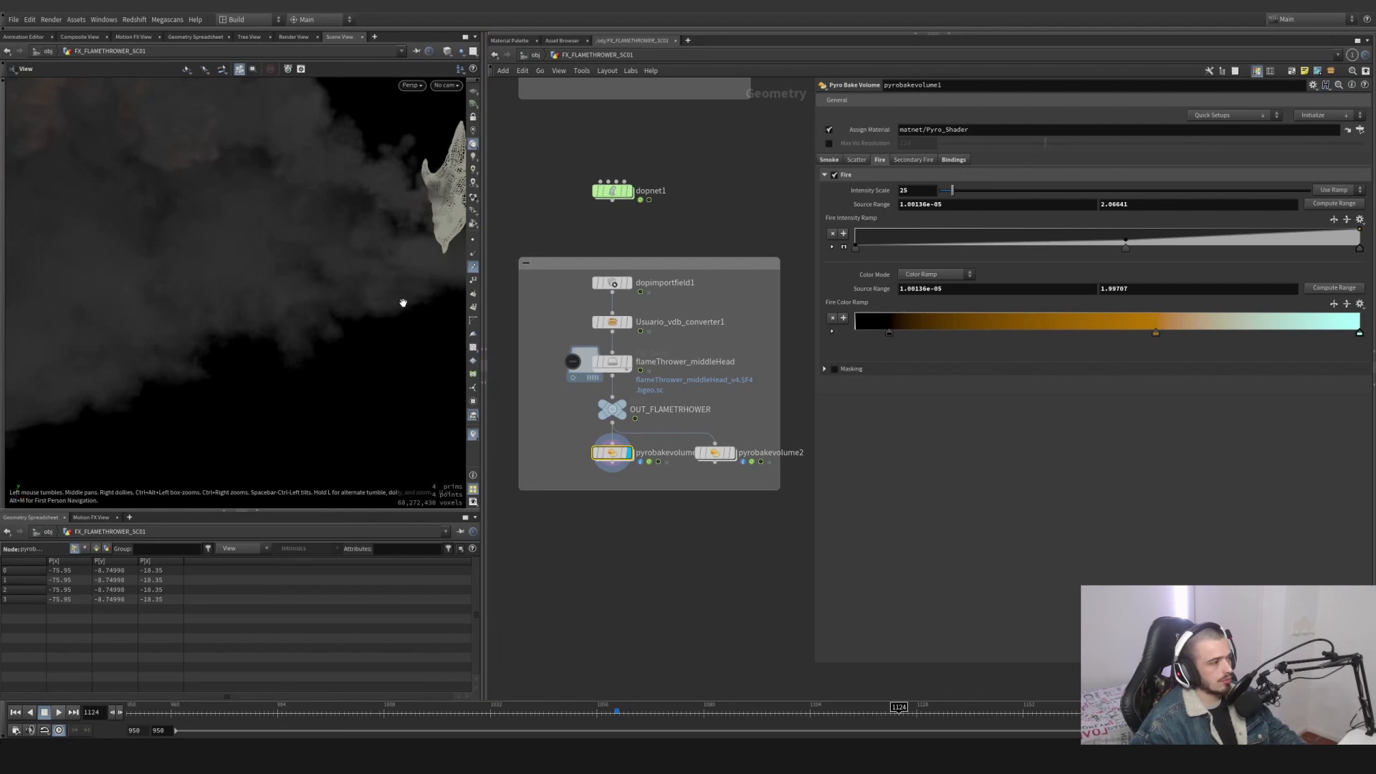
{"action": "key", "text": "h"}
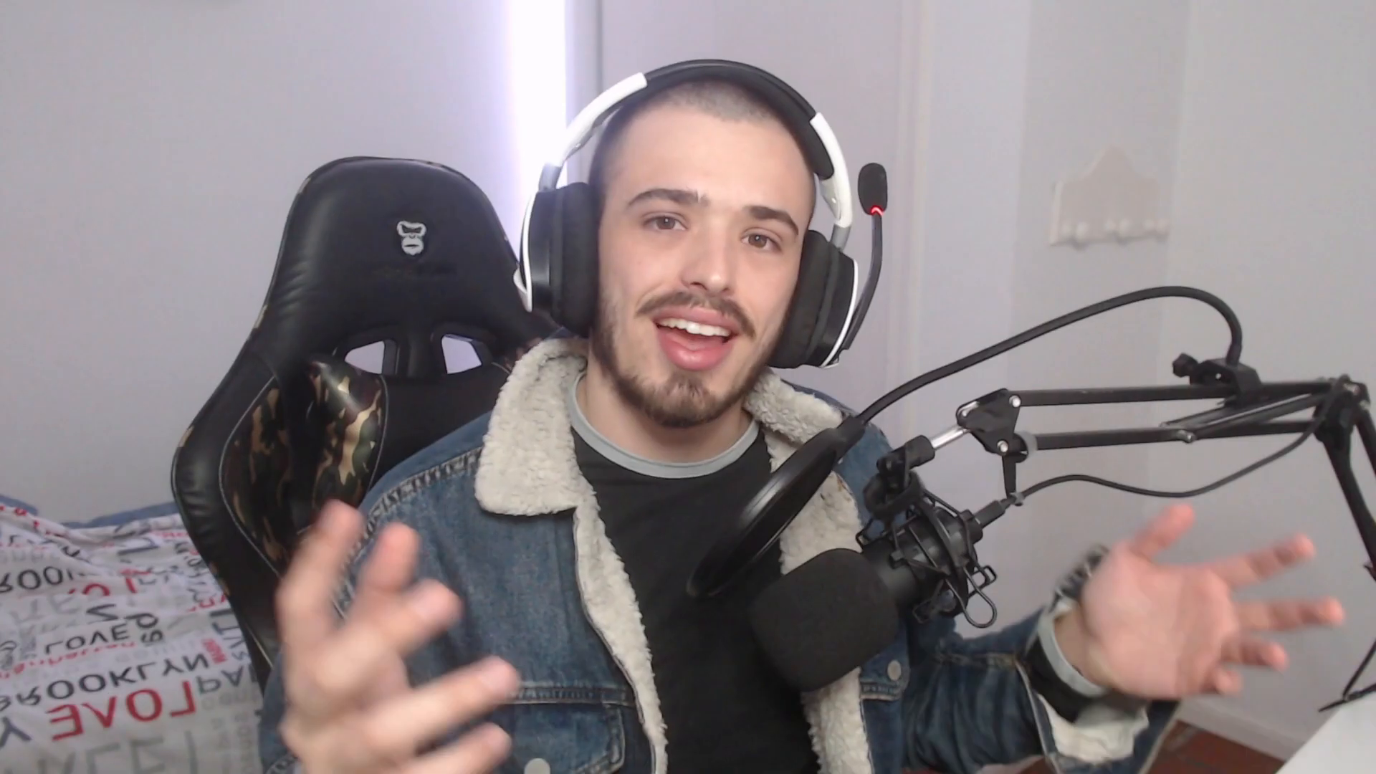